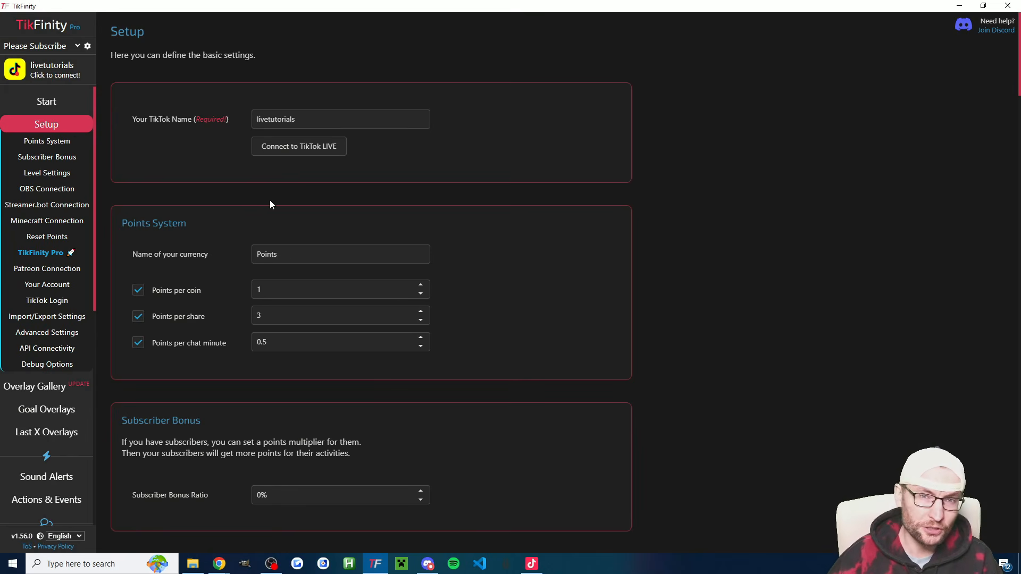
# - Check the TikTok name entered in Setup and open the TikTok Login settings
pyautogui.moveTo(310, 121); pyautogui.dragTo(253, 122)
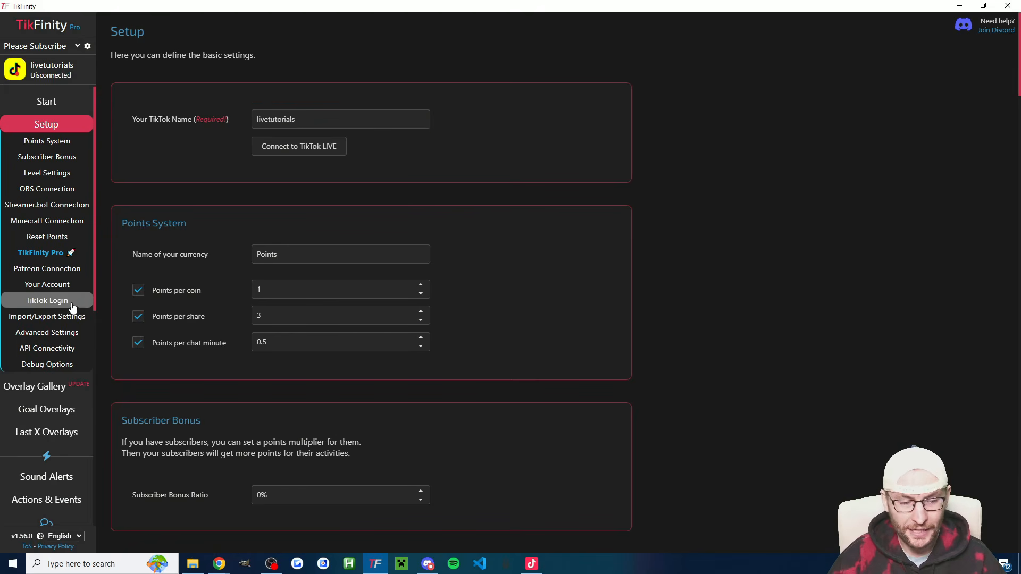
pyautogui.click(56, 302)
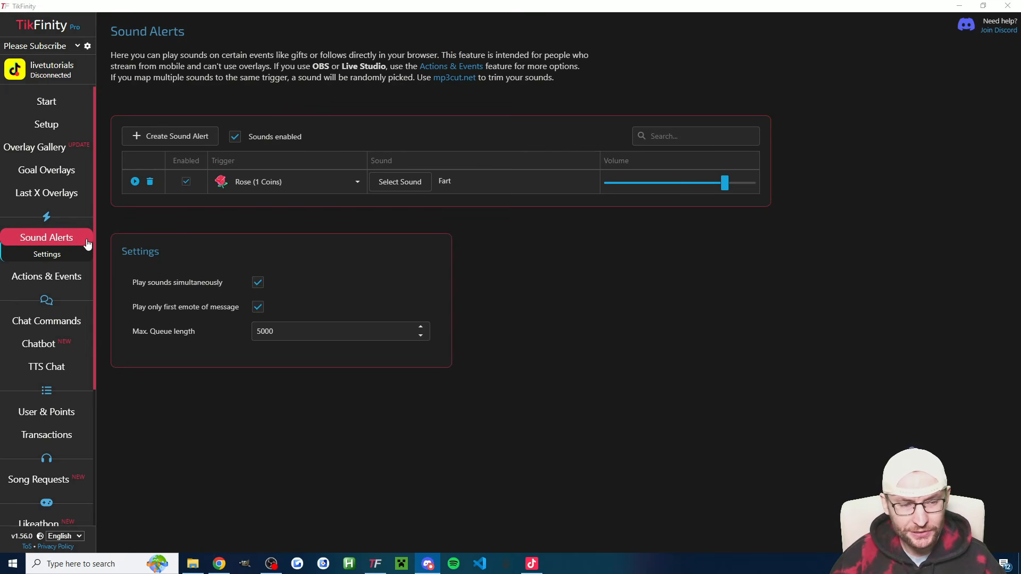
# - Create a new sound alert in Sound Alerts with the GG (1 Coins) gift as its trigger
pyautogui.click(80, 240)
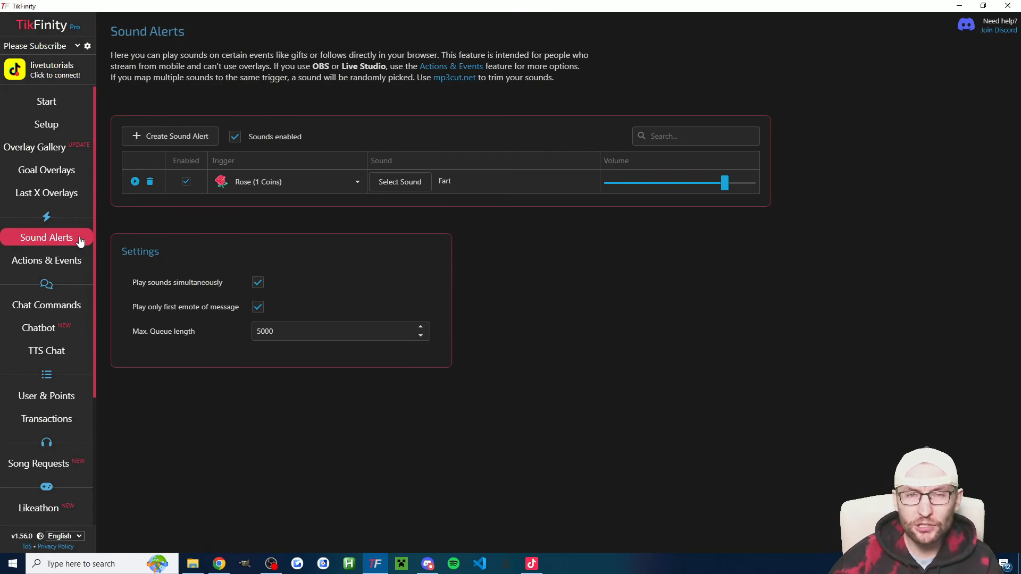
pyautogui.click(325, 182)
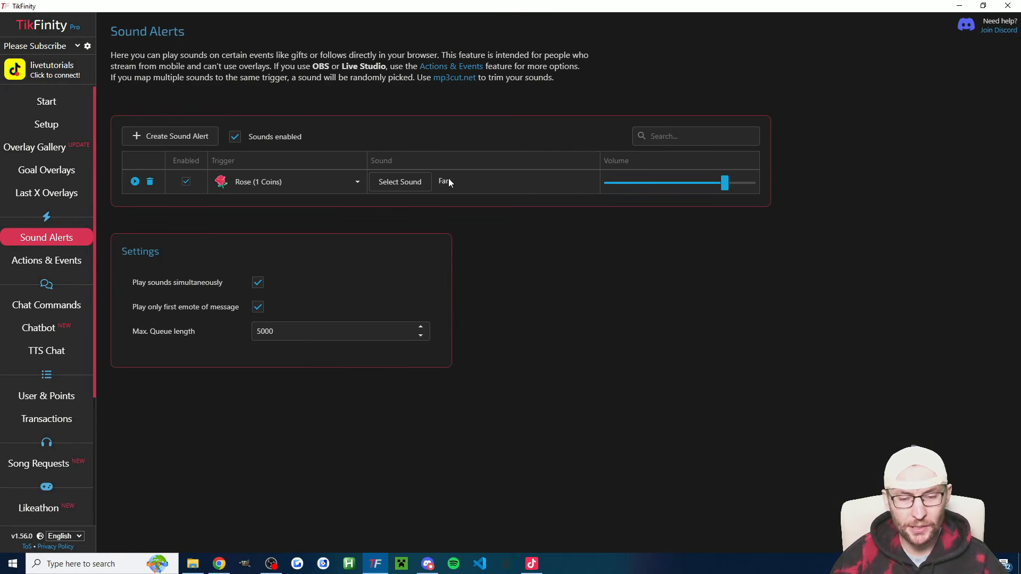
pyautogui.click(198, 141)
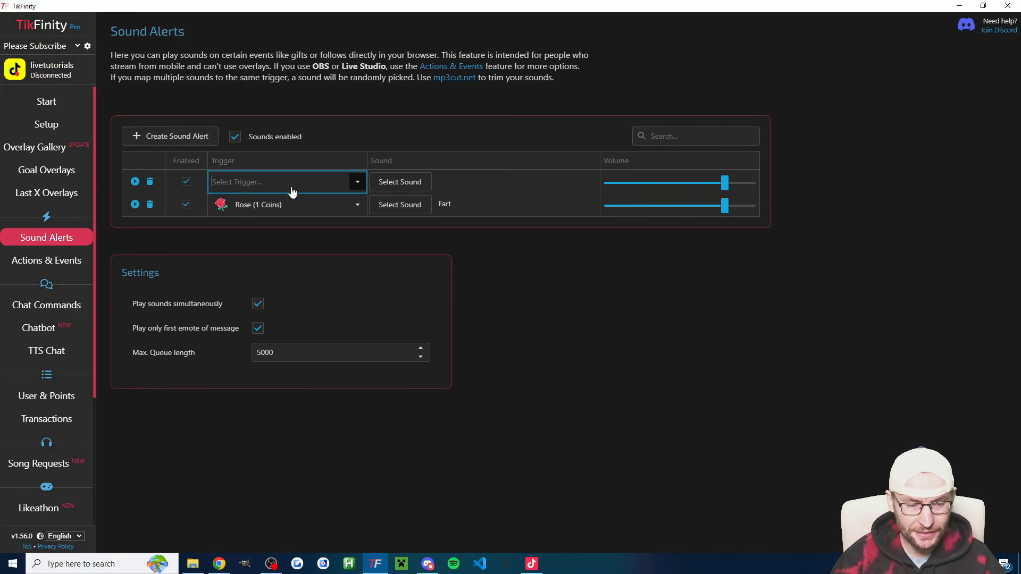
pyautogui.click(354, 182)
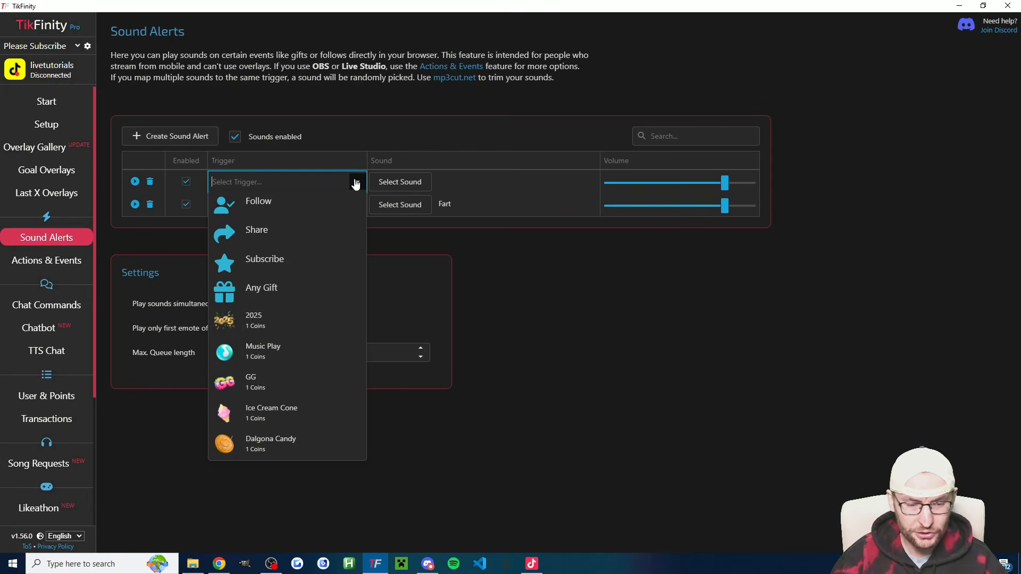
pyautogui.scroll(-3, 295, 271)
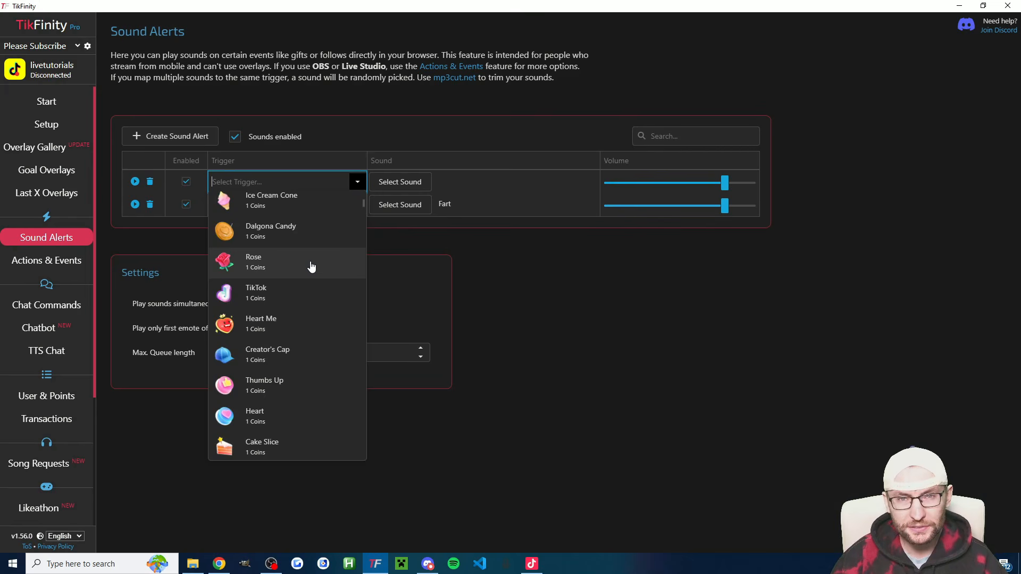
pyautogui.click(285, 272)
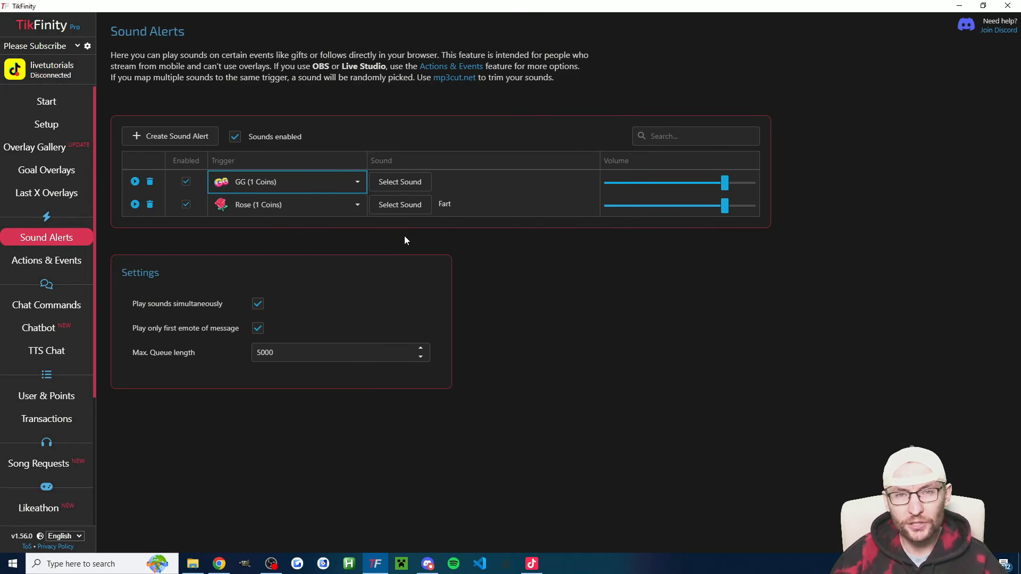
# - Assign VINE BOOM SOUND from the sound library to the GG alert and play it as a test
pyautogui.click(419, 185)
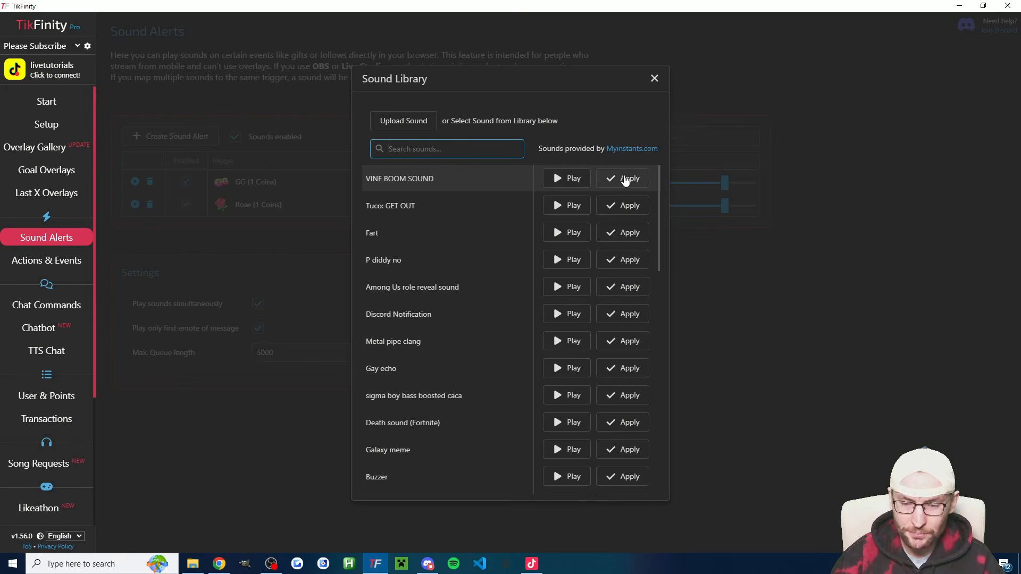
pyautogui.click(625, 179)
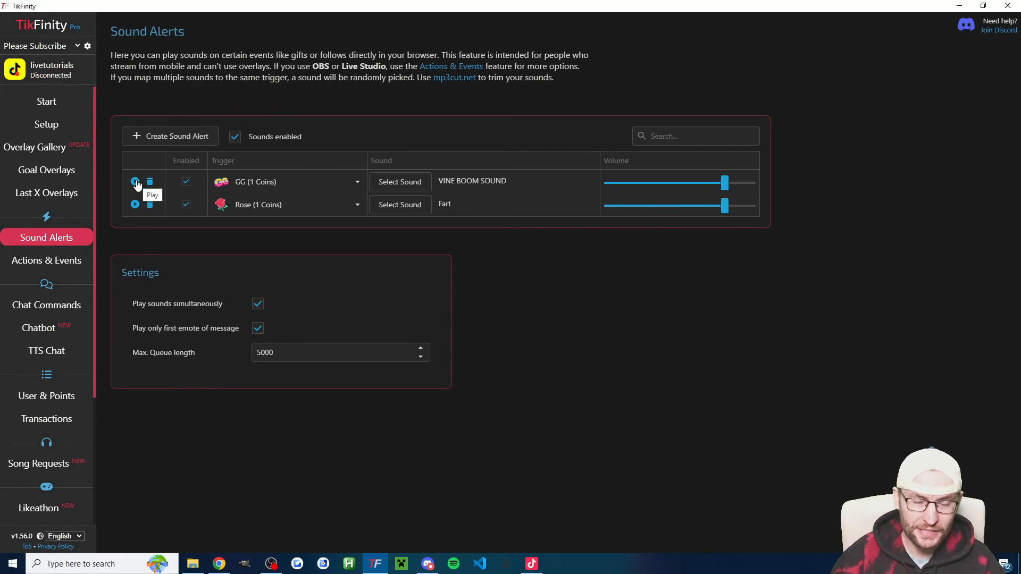
pyautogui.click(136, 183)
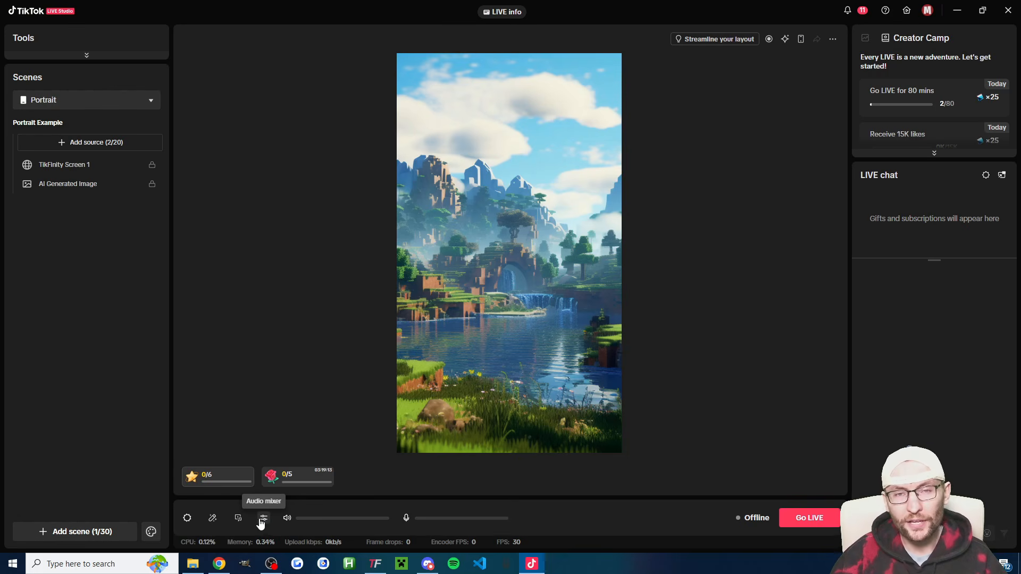
# - Check the primary speaker's general settings in TikTok LIVE Studio's audio mixer and the output device choices in the Windows app volume preferences
pyautogui.click(264, 518)
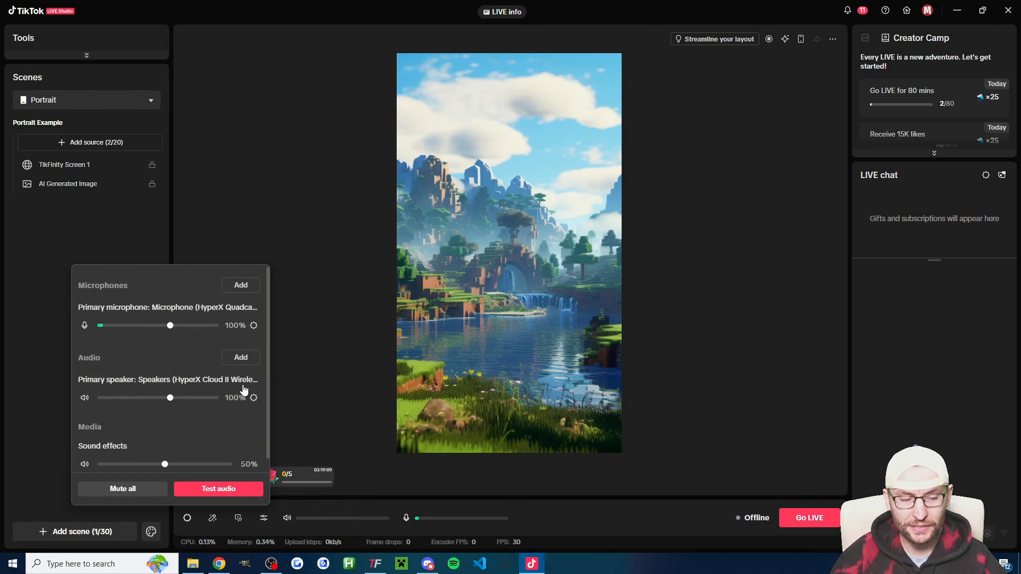
pyautogui.click(254, 398)
pyautogui.click(199, 423)
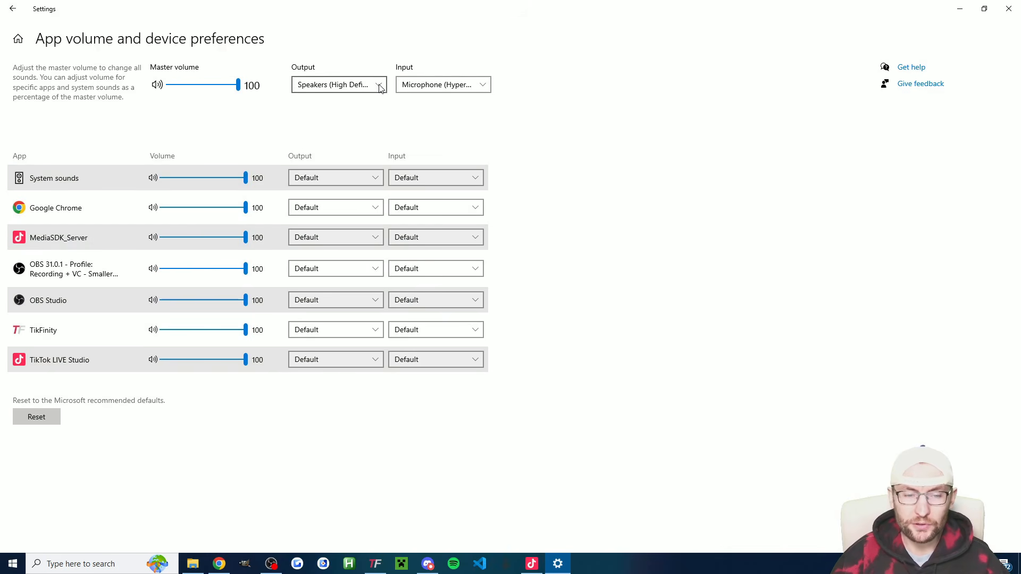
pyautogui.click(379, 85)
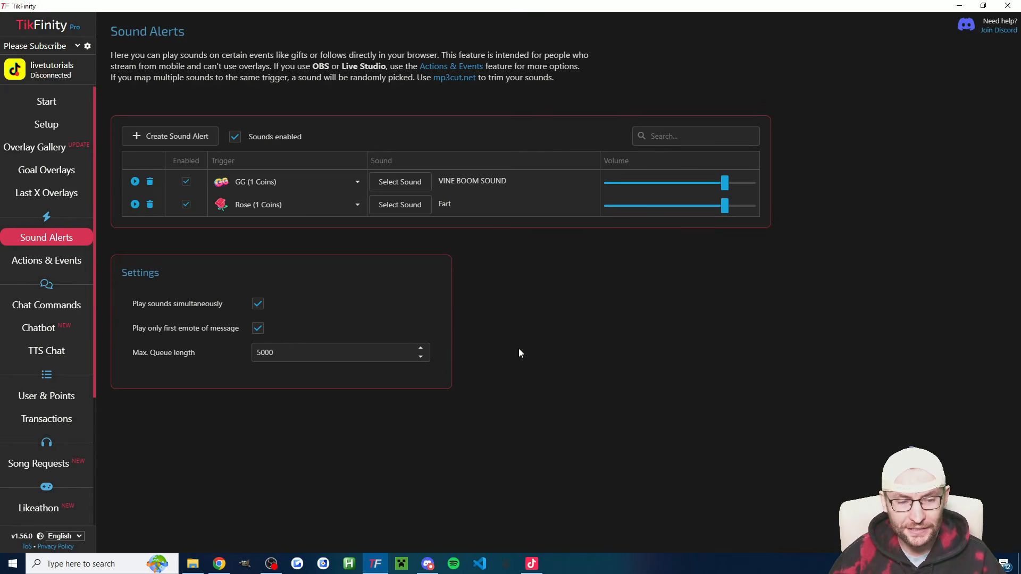
# - Switch all sound alerts off and back on in TikFinity
pyautogui.click(235, 140)
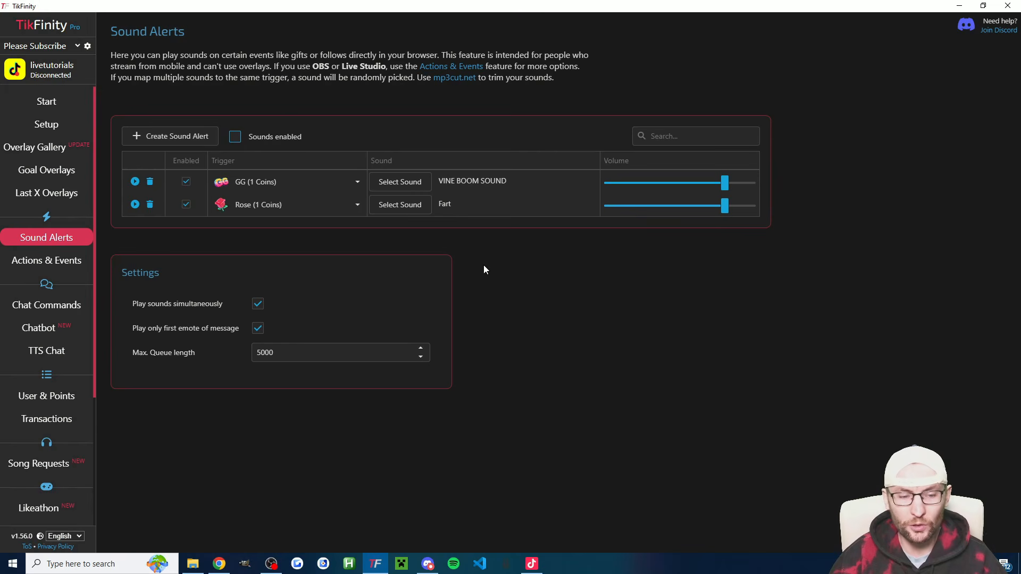
pyautogui.click(236, 138)
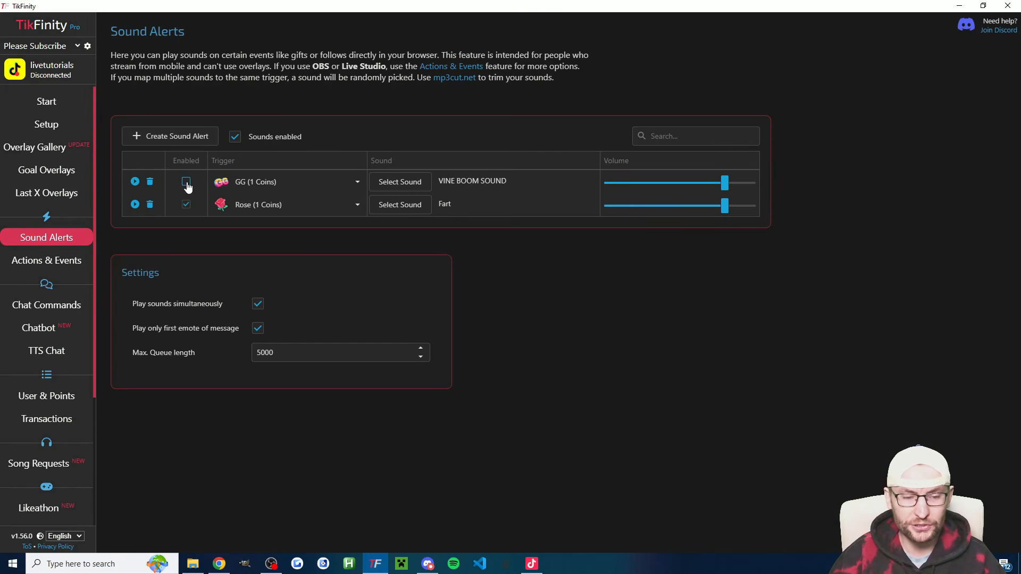
# - Open the text-to-speech chat settings and play the example chat message in the voice tester
pyautogui.scroll(-2, 59, 255)
pyautogui.click(67, 245)
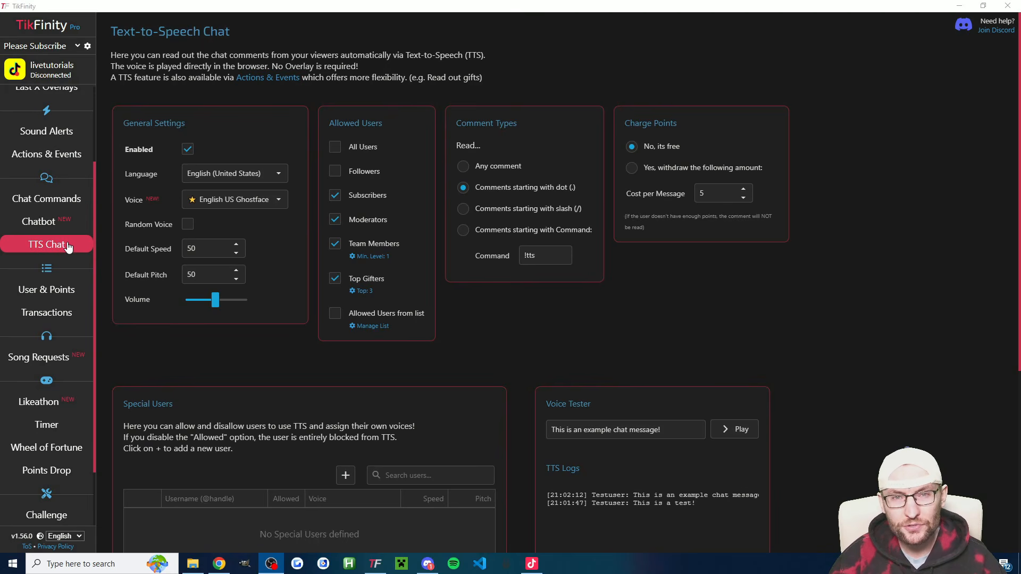
pyautogui.click(741, 434)
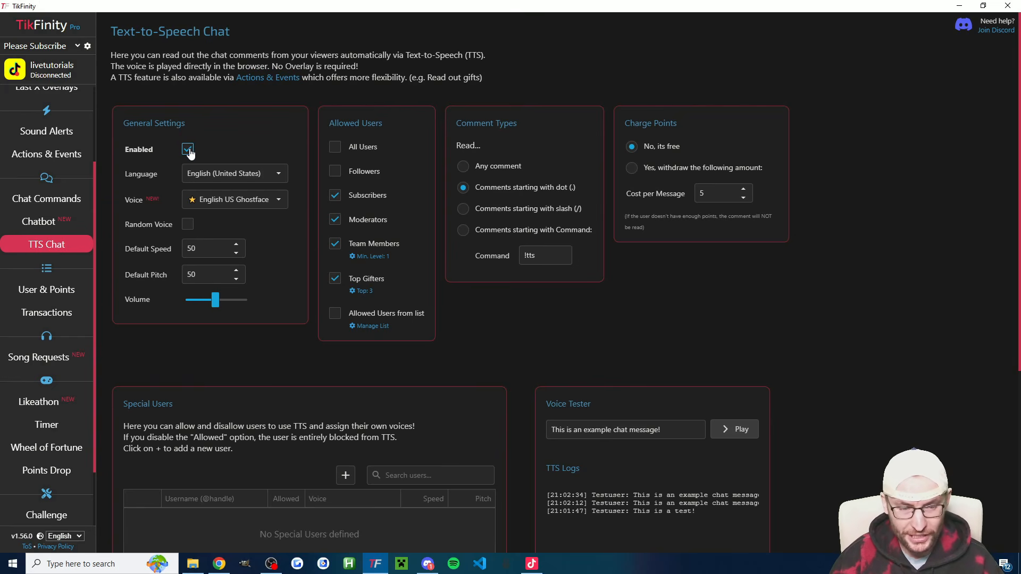
# - Look through the available TTS voices and examine the default speed, default pitch and volume settings
pyautogui.click(279, 202)
pyautogui.scroll(-7, 240, 298)
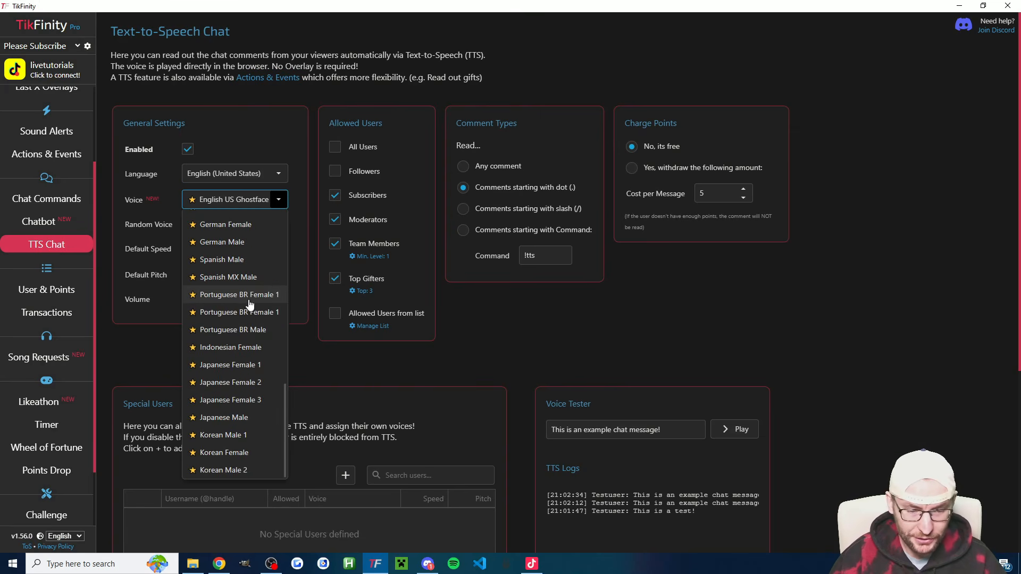
pyautogui.scroll(7, 240, 302)
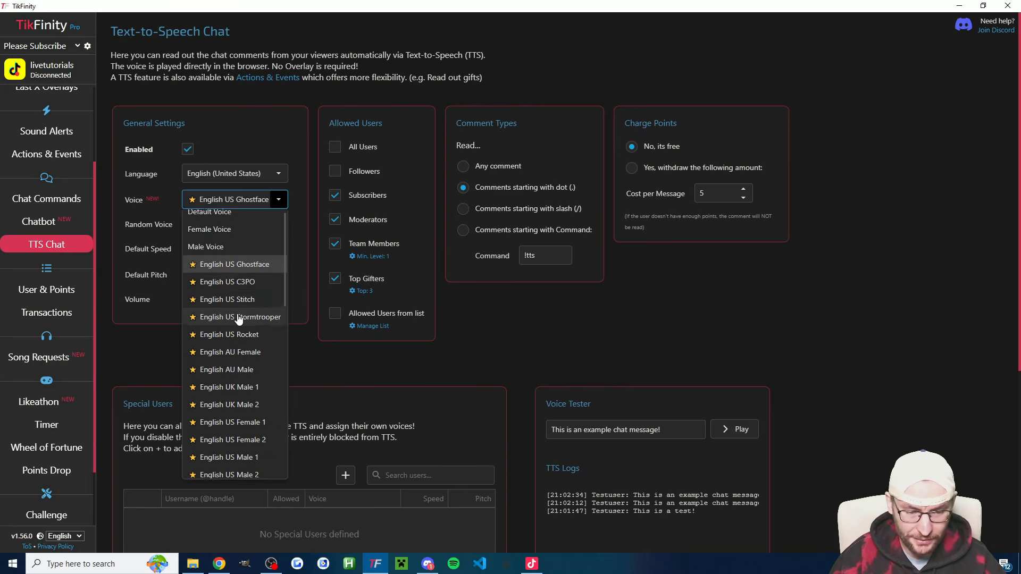
pyautogui.click(312, 259)
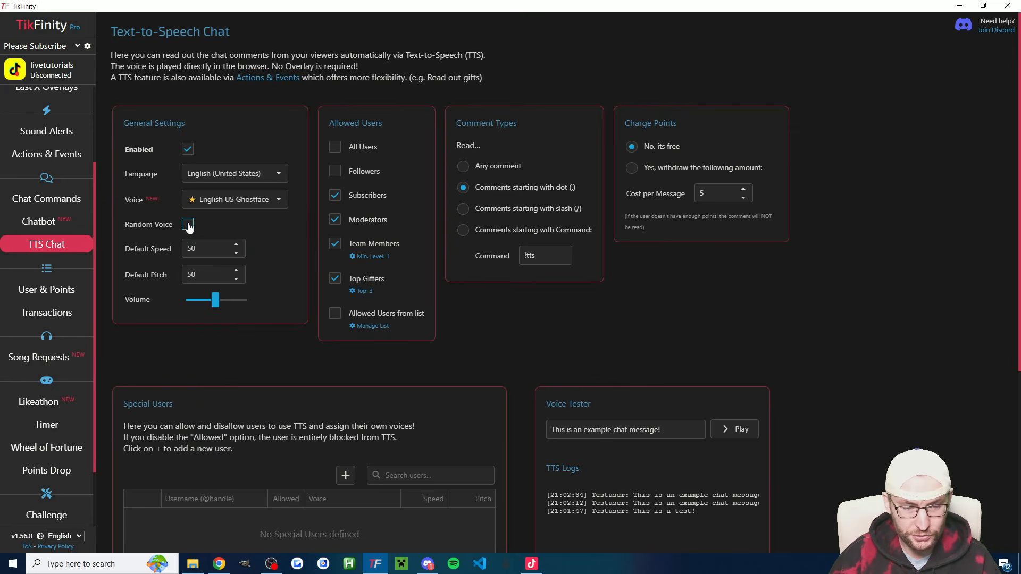
pyautogui.moveTo(200, 249); pyautogui.dragTo(184, 274)
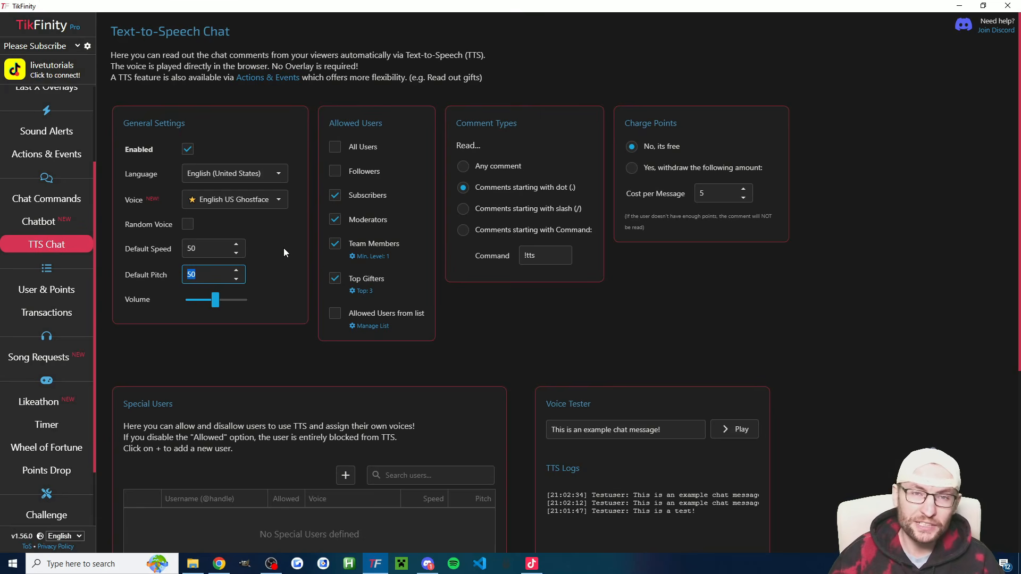
pyautogui.click(216, 301)
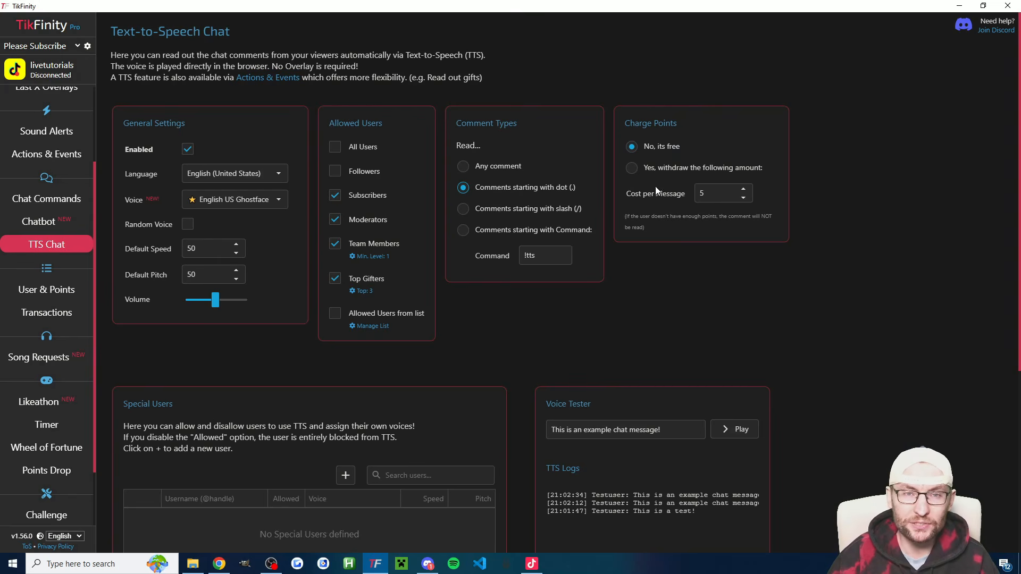
# - Examine the TTS spam protection settings for user cooldown, maximum queue length and maximum comment length
pyautogui.scroll(-5, 815, 233)
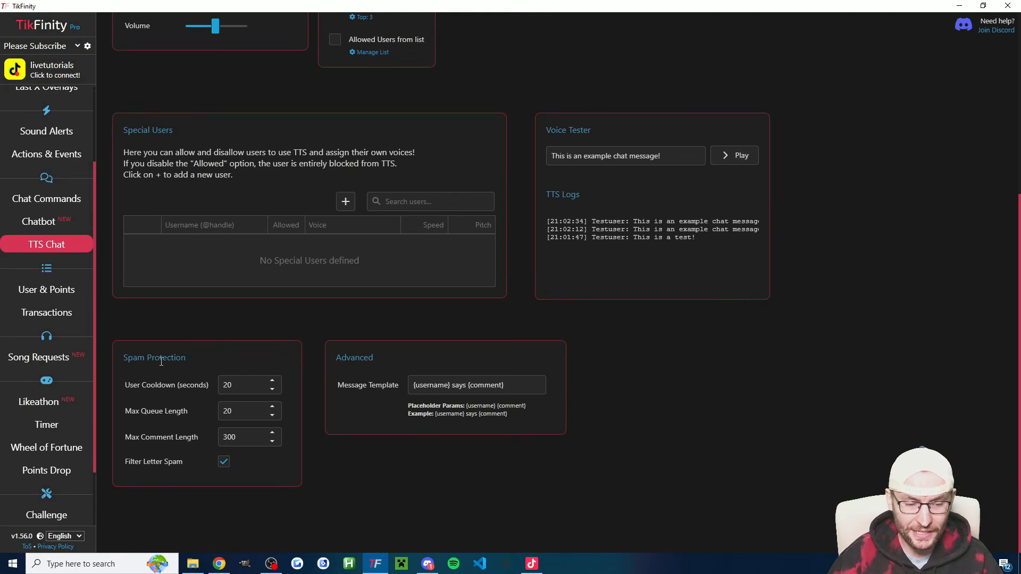
pyautogui.doubleClick(222, 384)
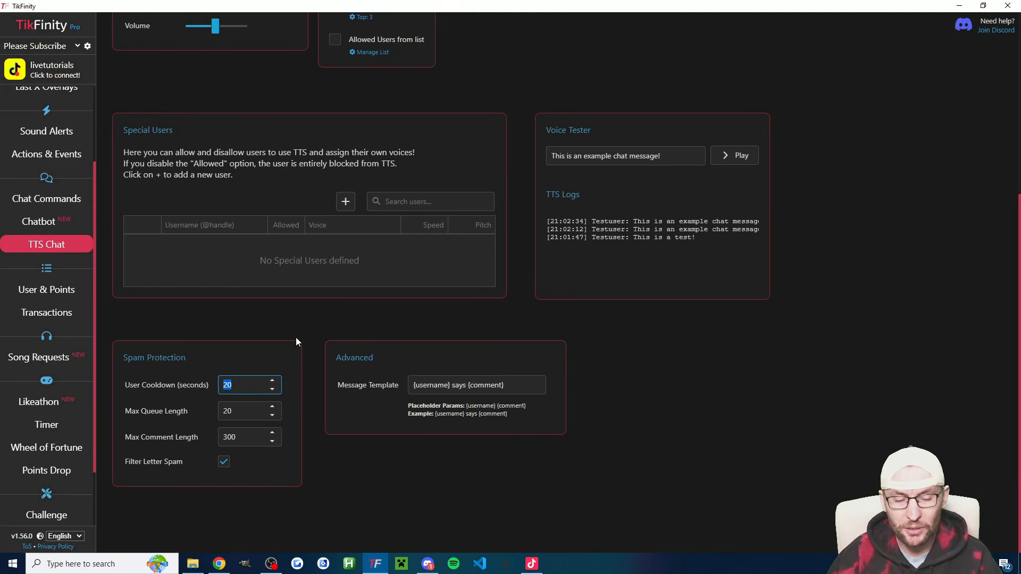
pyautogui.click(274, 417)
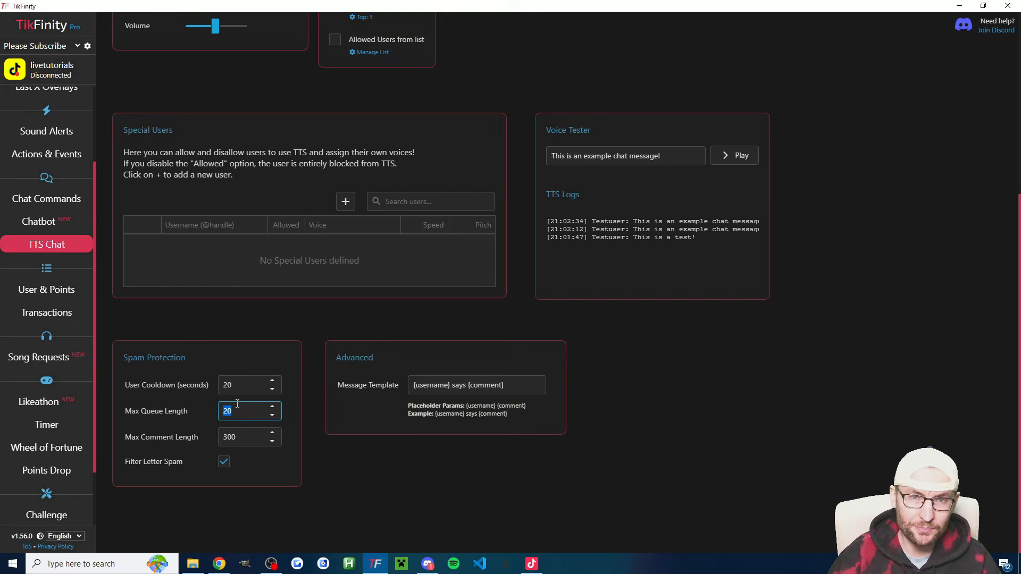
pyautogui.click(220, 435)
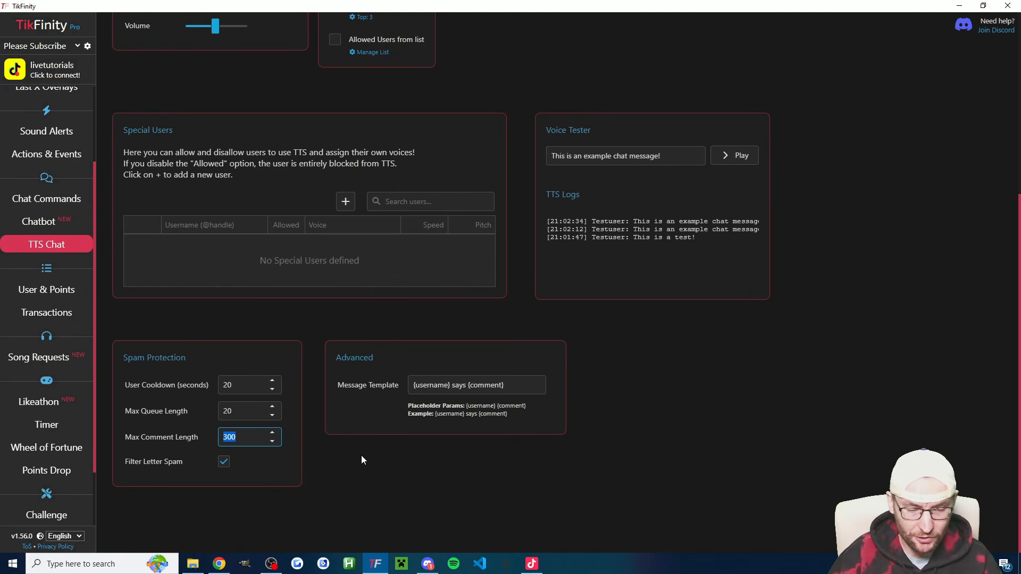
# - Examine the username and comment placeholders in the TTS message template
pyautogui.moveTo(450, 385); pyautogui.dragTo(412, 385)
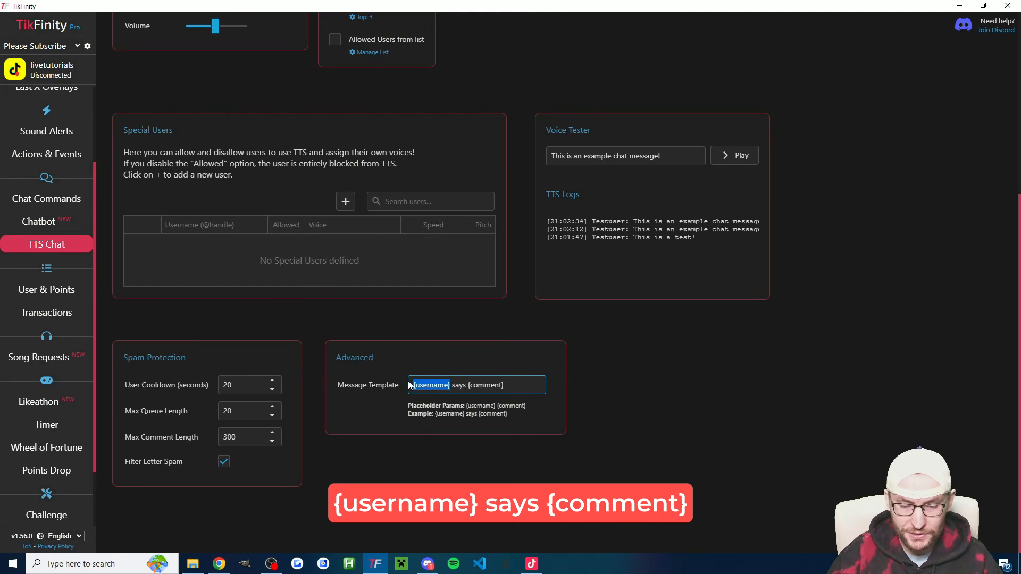
pyautogui.click(454, 387)
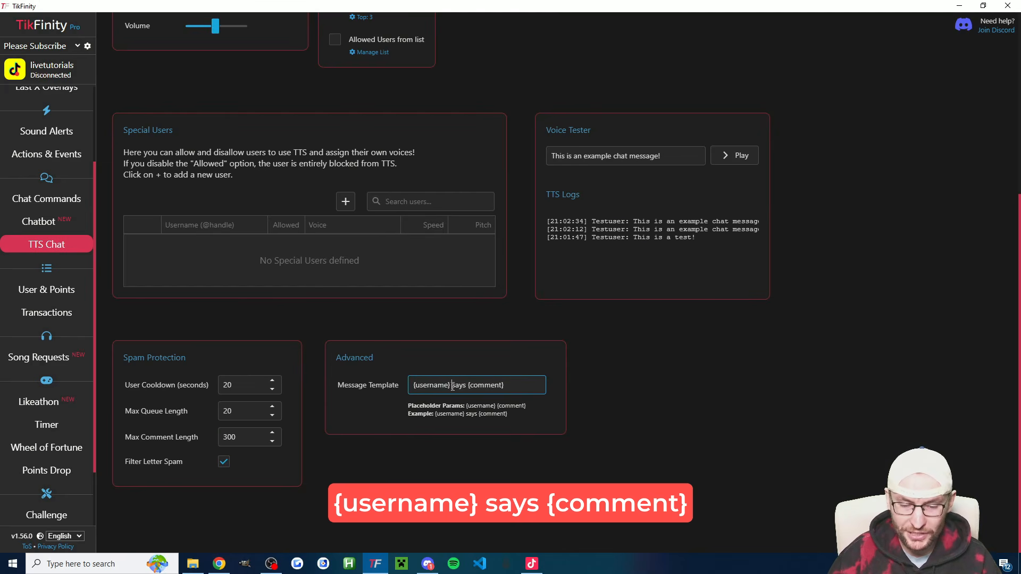
pyautogui.moveTo(468, 385); pyautogui.dragTo(407, 386)
pyautogui.click(510, 384)
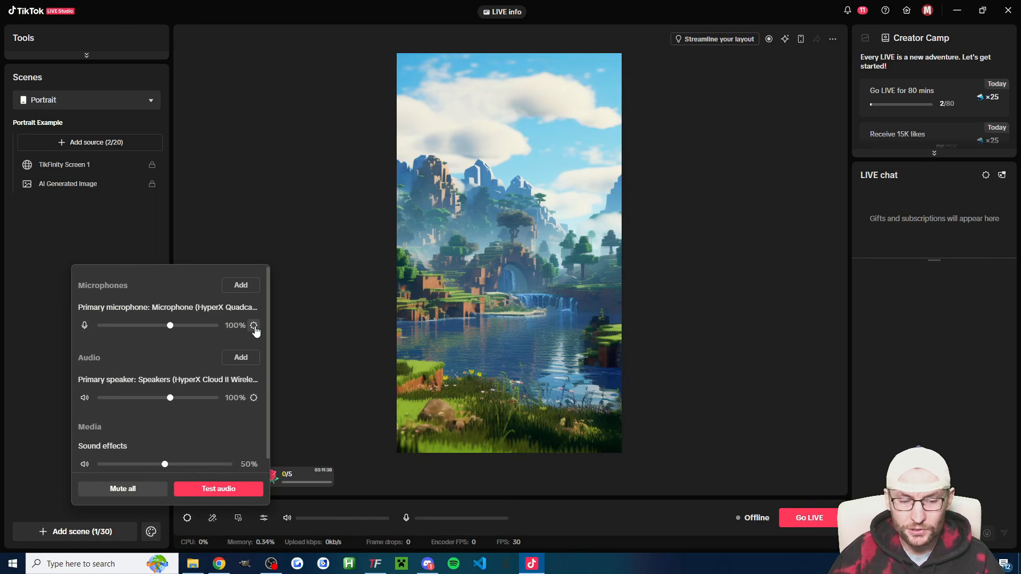
# - Open the general settings of the primary speaker in TikTok LIVE Studio's audio mixer
pyautogui.click(254, 399)
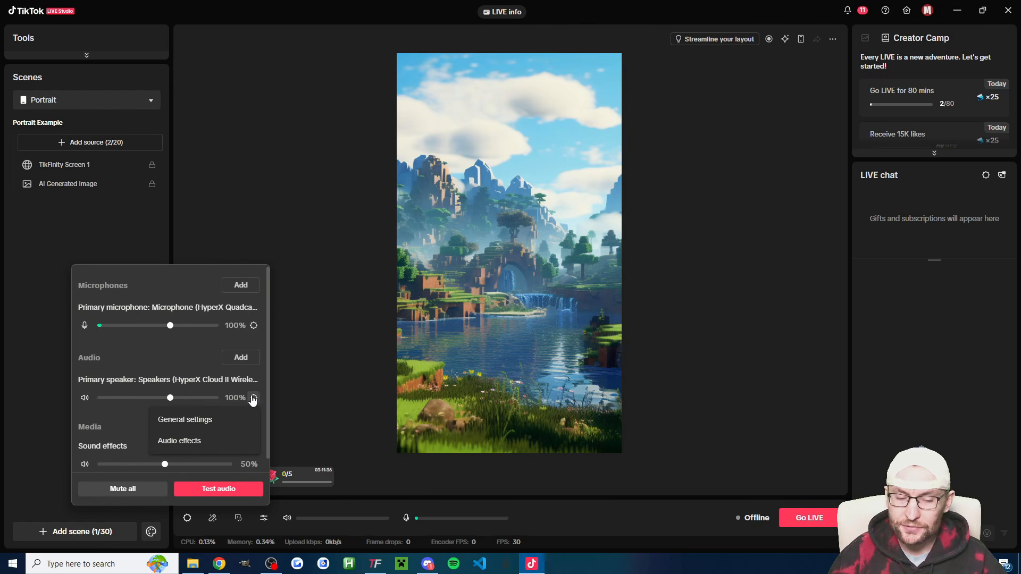
pyautogui.click(198, 422)
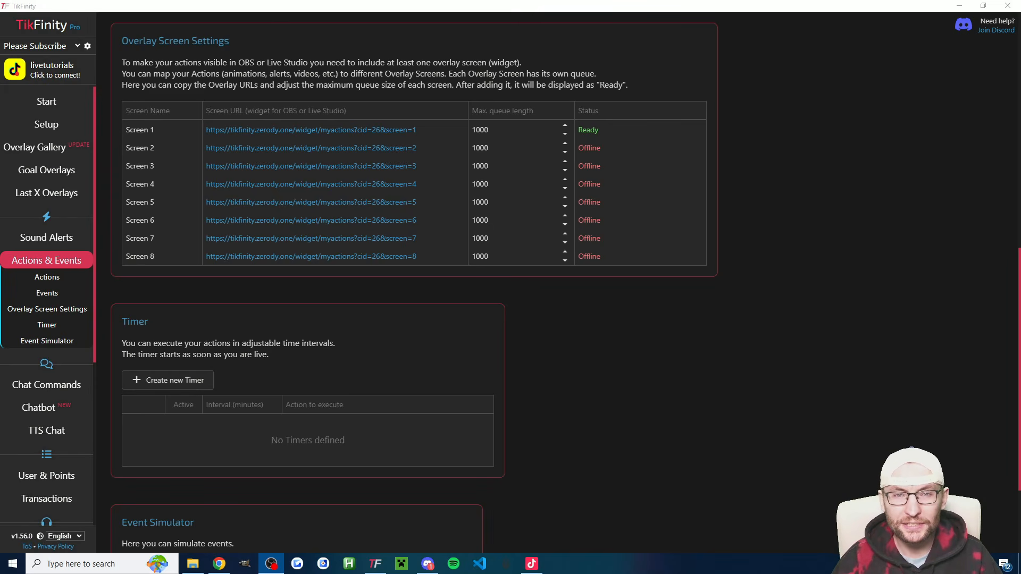
# - Return to TikFinity, open Actions & Events and decline the predefined alerts for gifts, follows, subs and likes
pyautogui.click(48, 125)
pyautogui.scroll(-5, 53, 259)
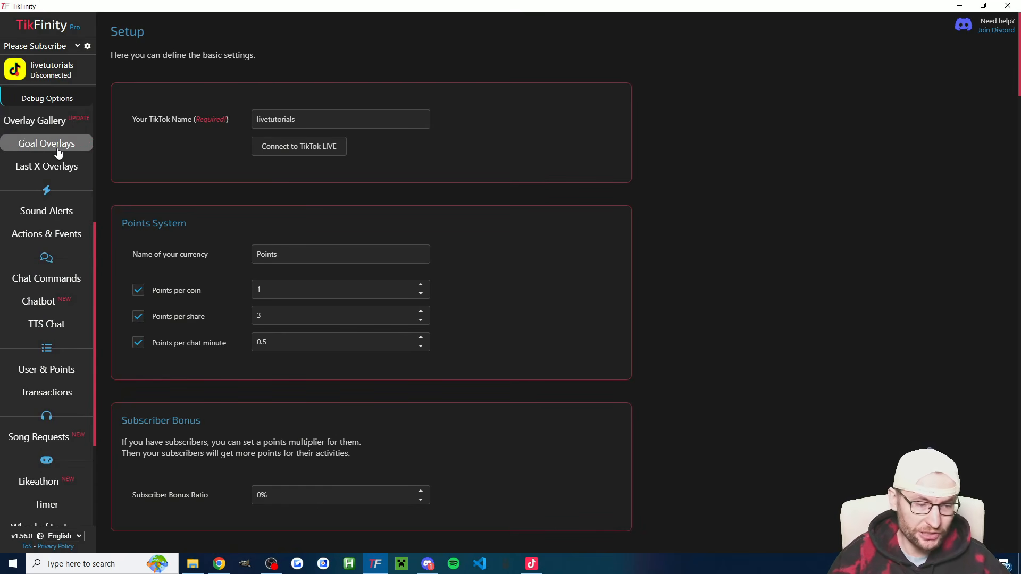
pyautogui.click(82, 237)
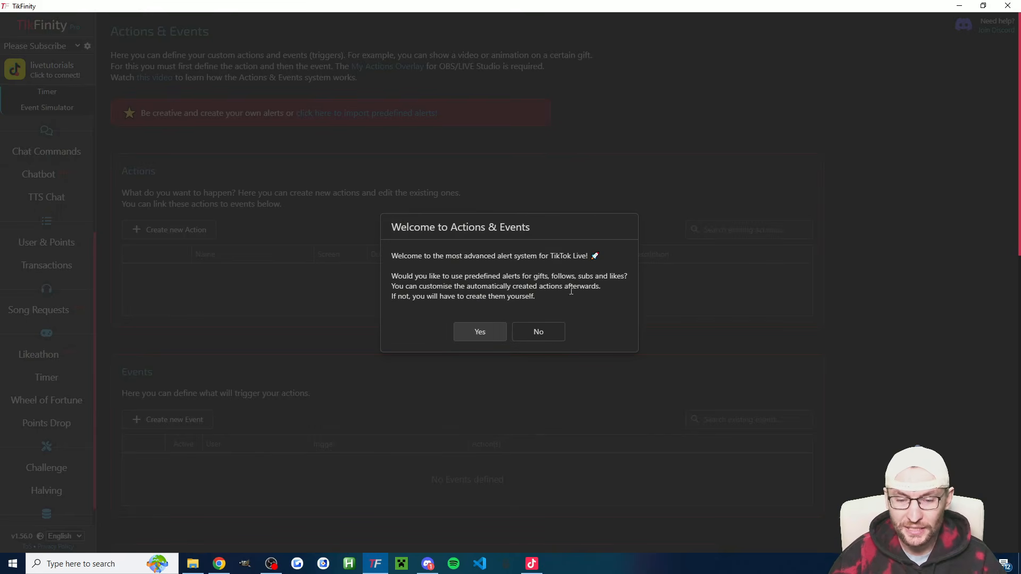
pyautogui.click(552, 334)
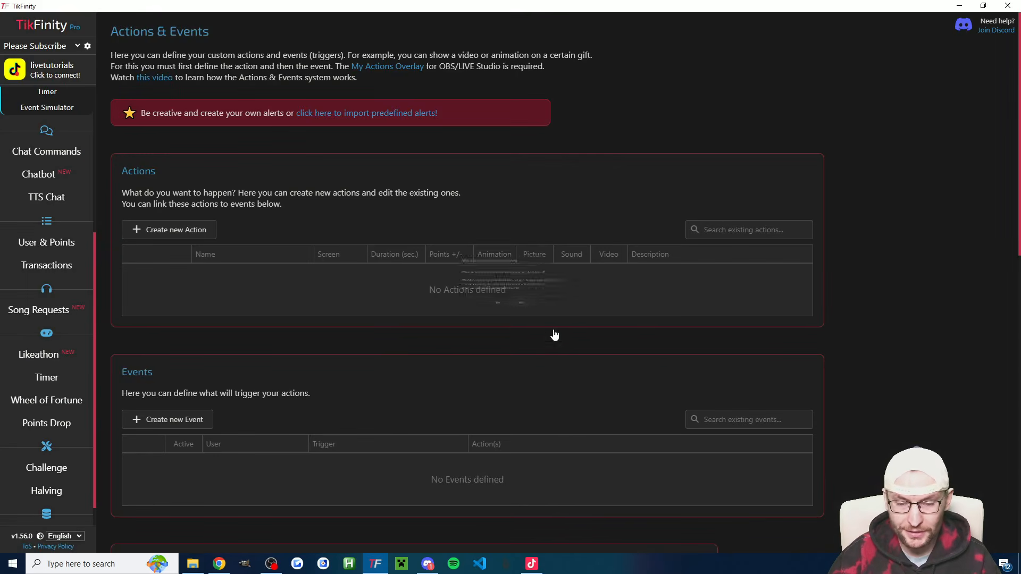
# - Copy the Screen 1 overlay URL from the Overlay Screen Settings
pyautogui.scroll(5, 28, 312)
pyautogui.click(28, 311)
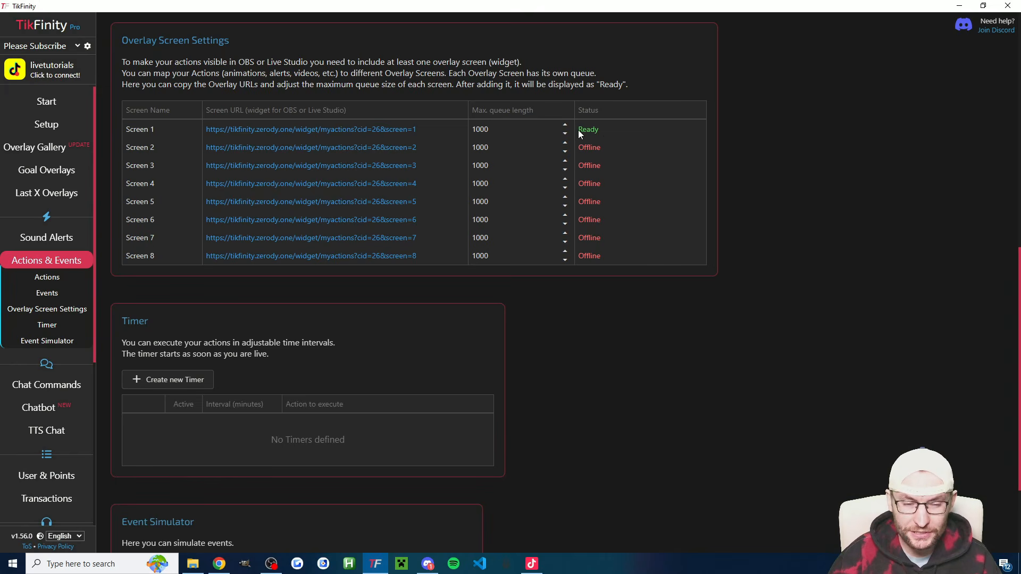
pyautogui.click(336, 133)
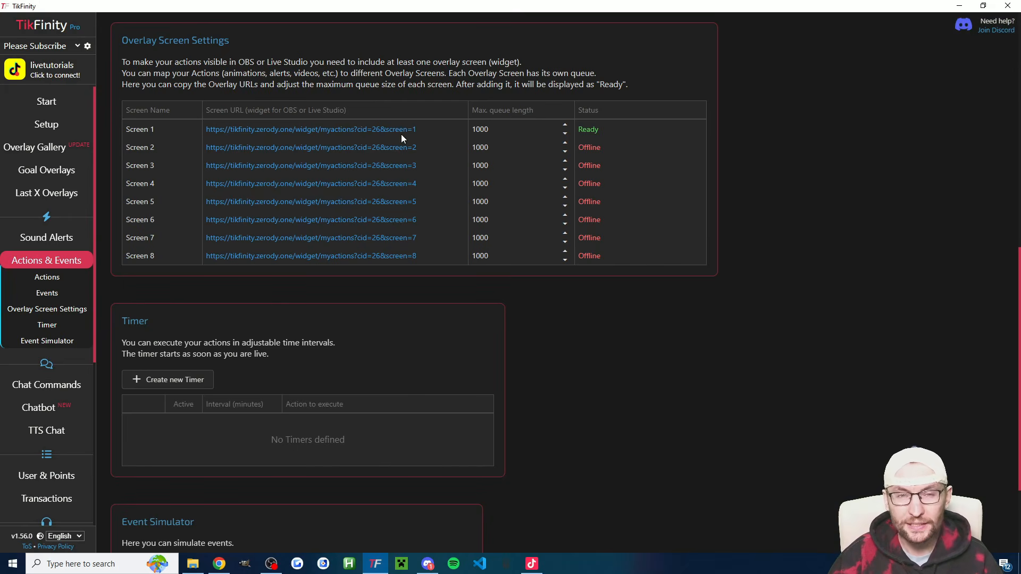
# - Switch to TikTok LIVE Studio and start a new Link source in the portrait scene with the copied Screen 1 URL
pyautogui.click(531, 564)
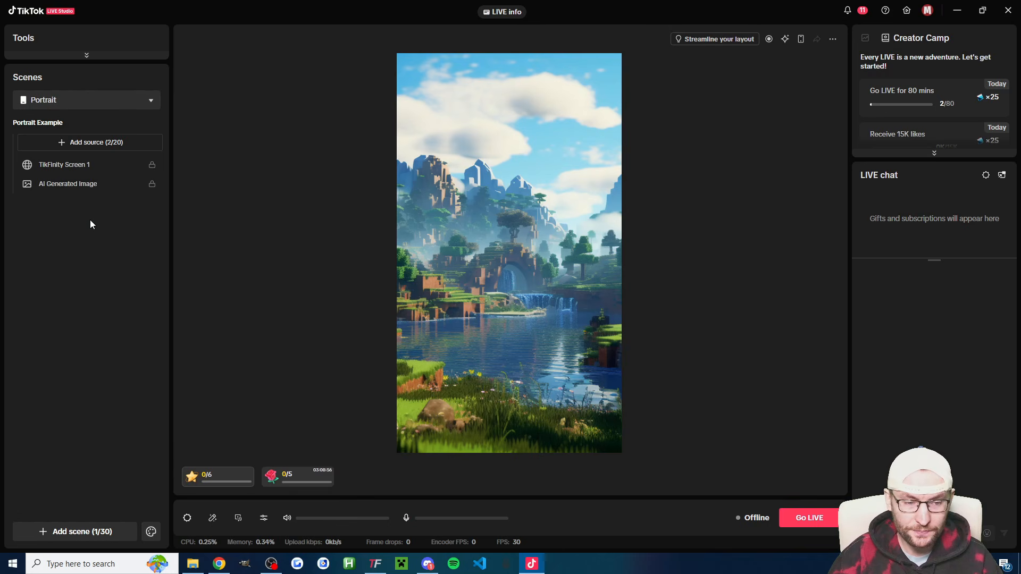
pyautogui.click(146, 143)
pyautogui.click(343, 217)
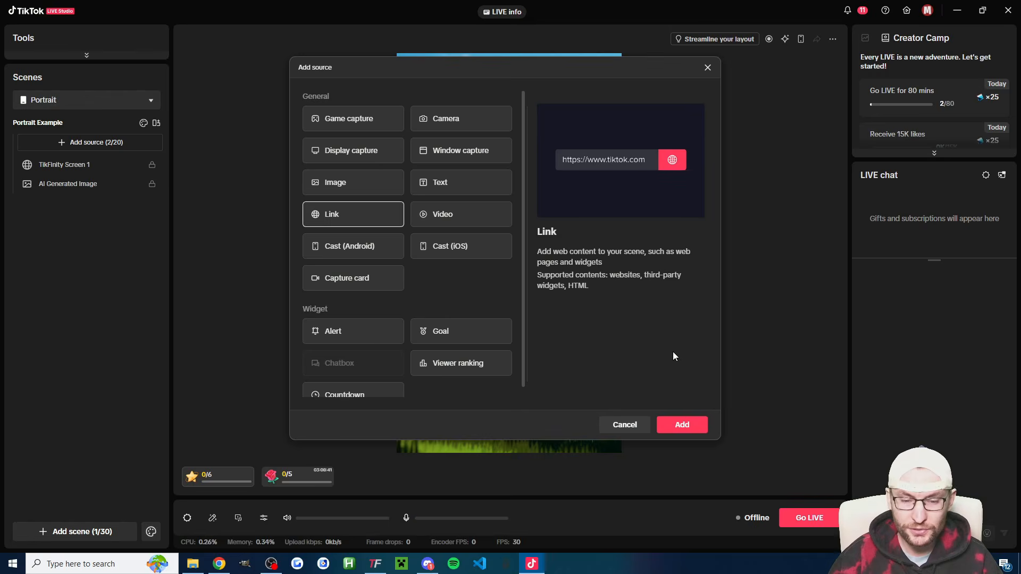
pyautogui.click(682, 424)
pyautogui.click(428, 212)
pyautogui.hotkey('ctrl', 'v')
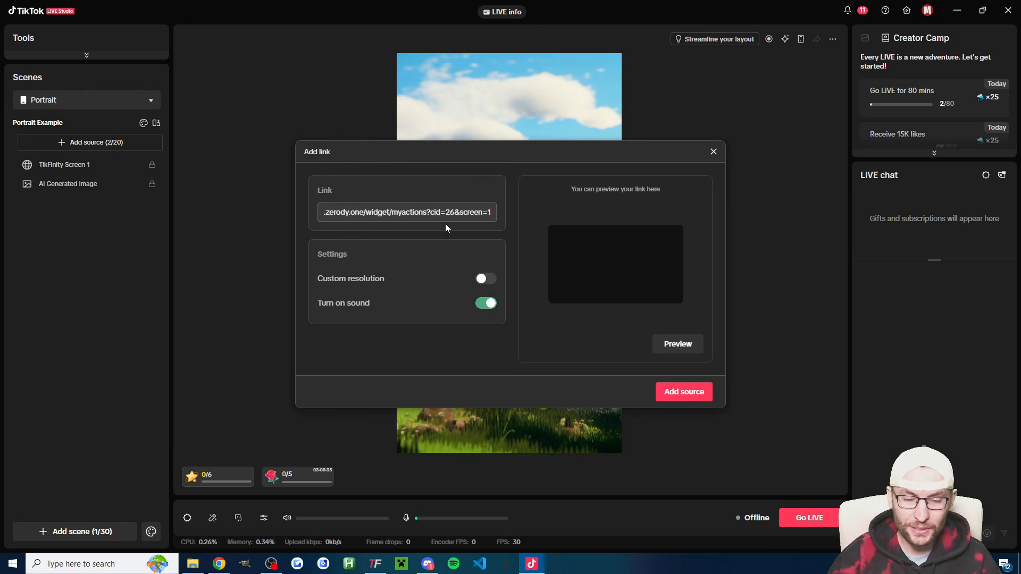
# - Enable a custom resolution of 500 wide by 300 high for the link and add it as a source
pyautogui.click(486, 278)
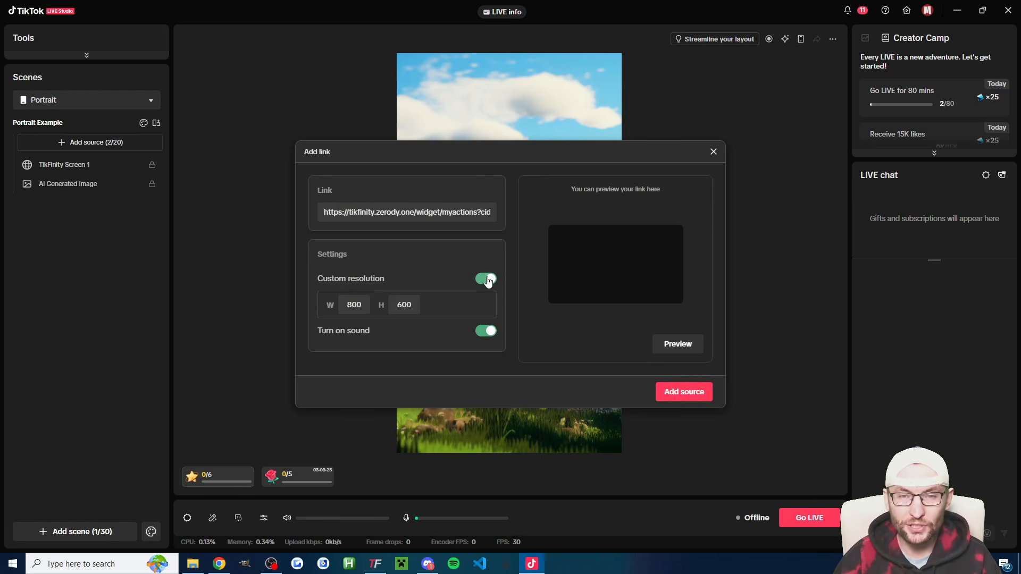
pyautogui.doubleClick(354, 305)
pyautogui.write('500')
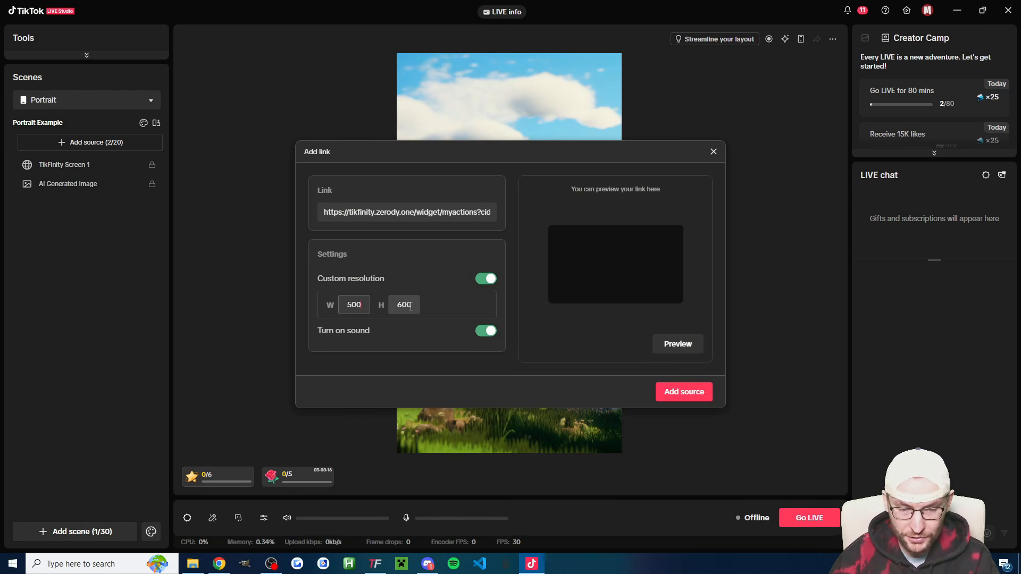
pyautogui.doubleClick(405, 305)
pyautogui.write('3000')
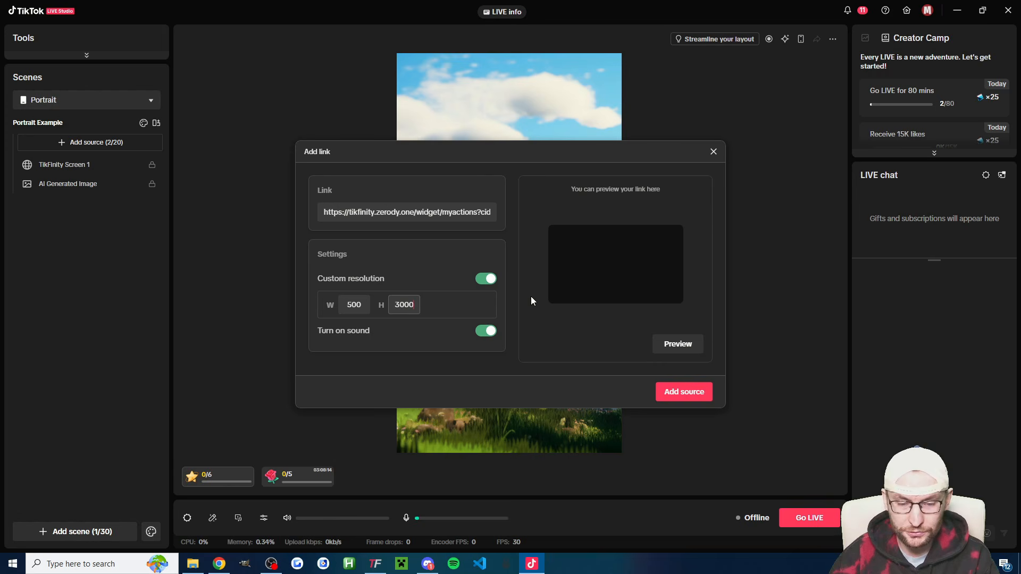
pyautogui.press('BackSpace')
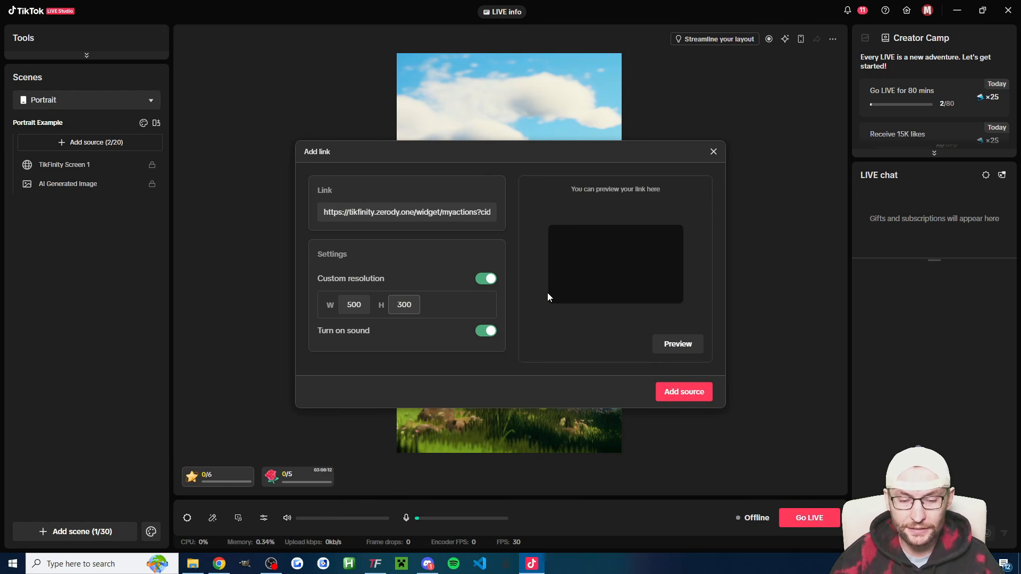
pyautogui.click(546, 294)
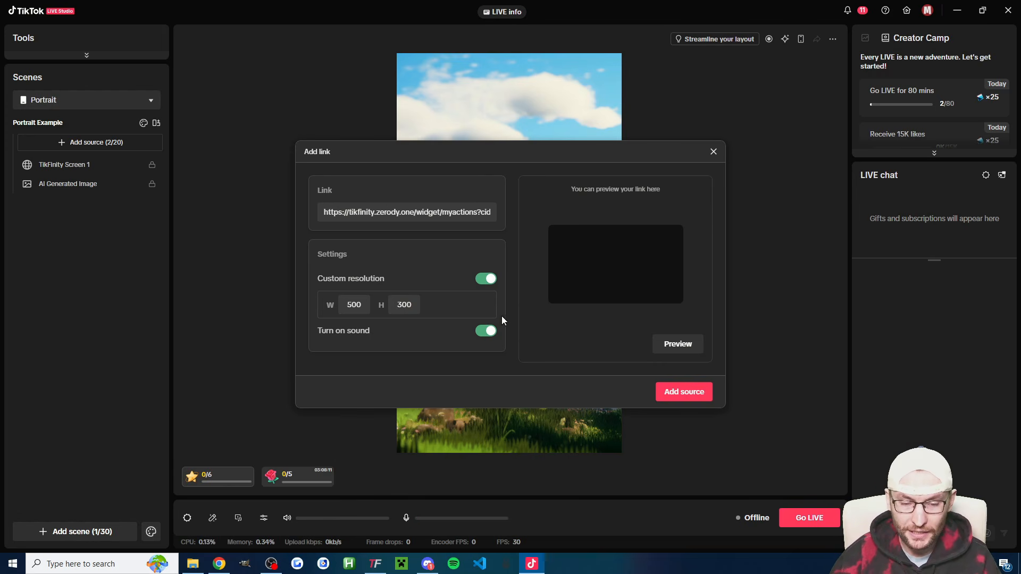
pyautogui.click(688, 394)
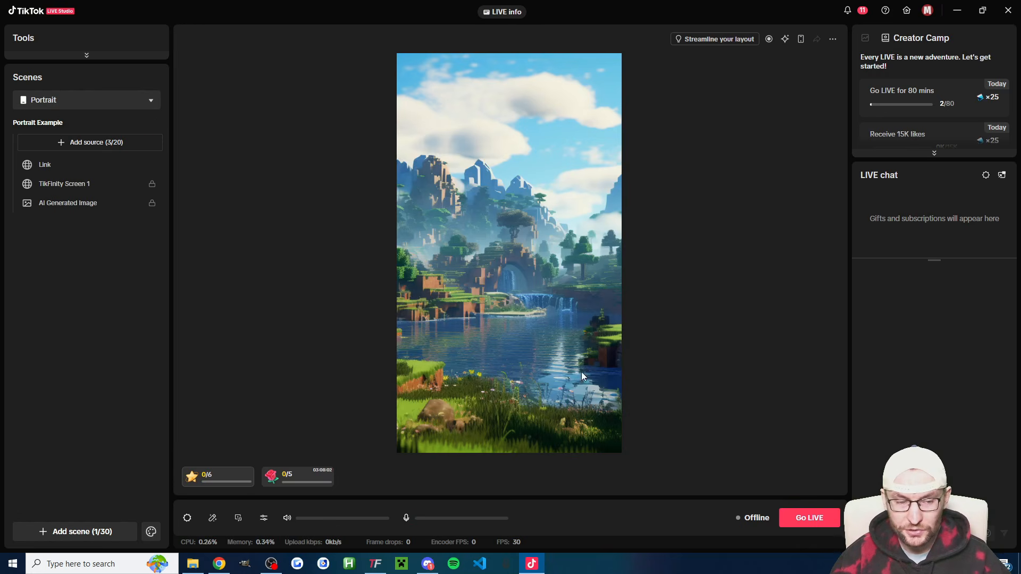
# - Rename the new link source as TikFinity Screen 1
pyautogui.rightClick(66, 170)
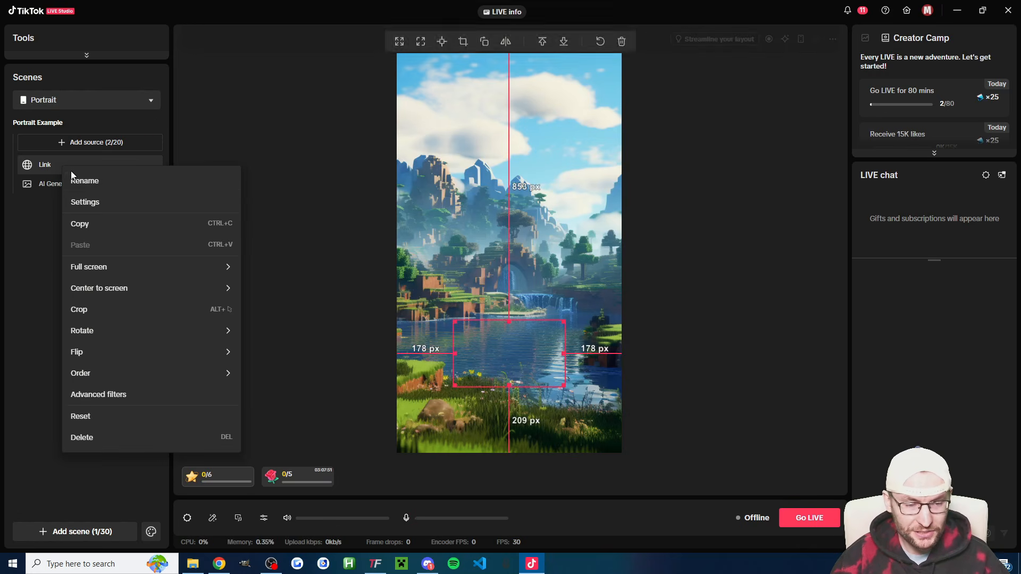
pyautogui.click(80, 178)
pyautogui.write('Ti')
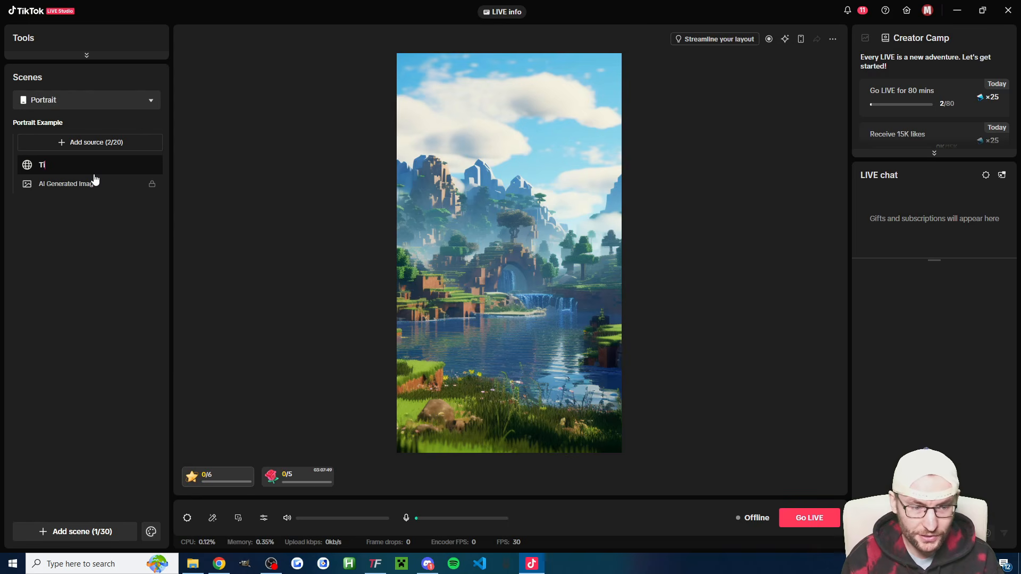
pyautogui.write('kFinity Screen 1')
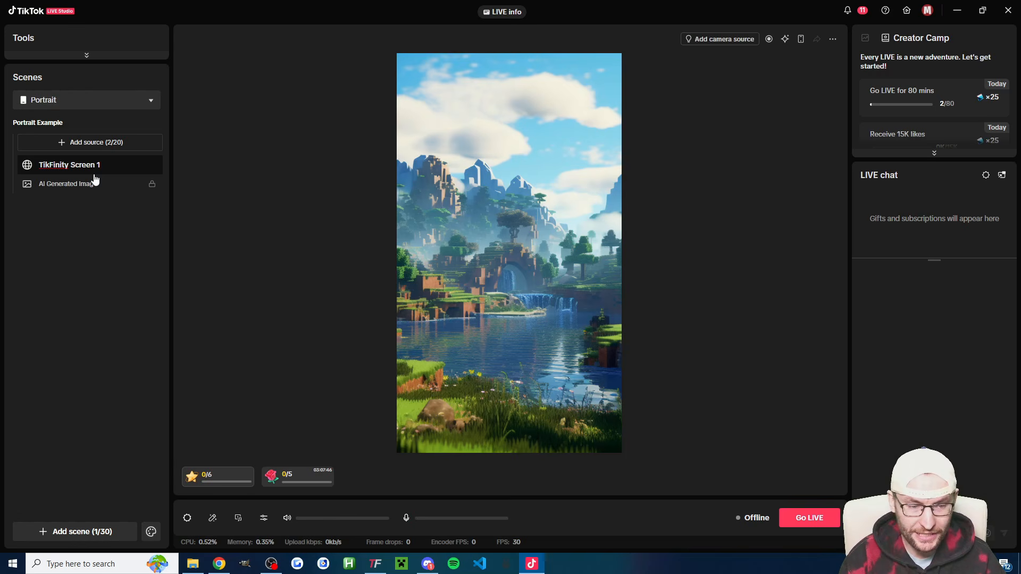
pyautogui.press('Return')
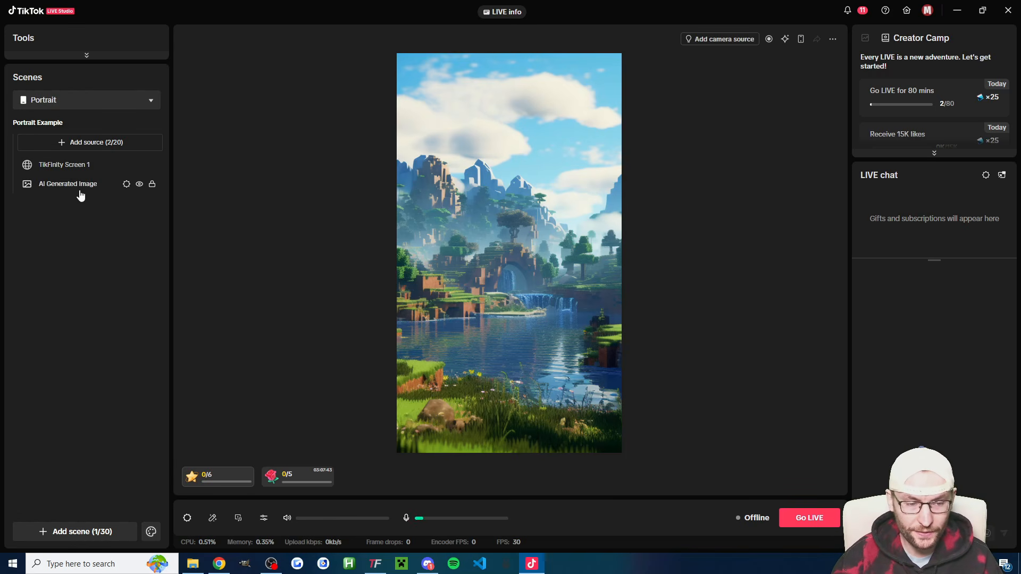
# - Move the TikFinity Screen 1 overlay to the centre of the portrait canvas and enlarge it to fit the canvas width
pyautogui.click(62, 164)
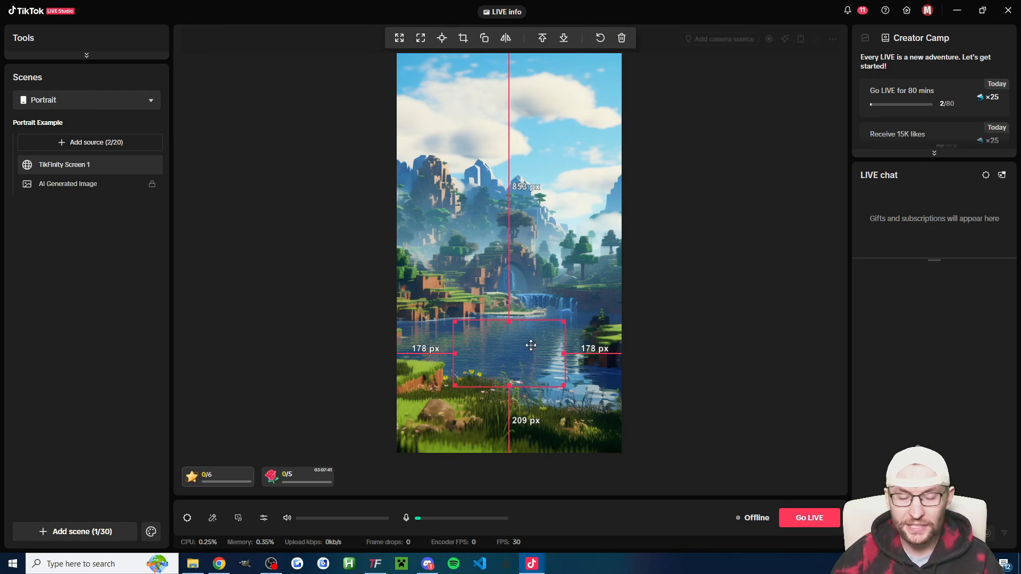
pyautogui.moveTo(515, 350); pyautogui.dragTo(509, 268)
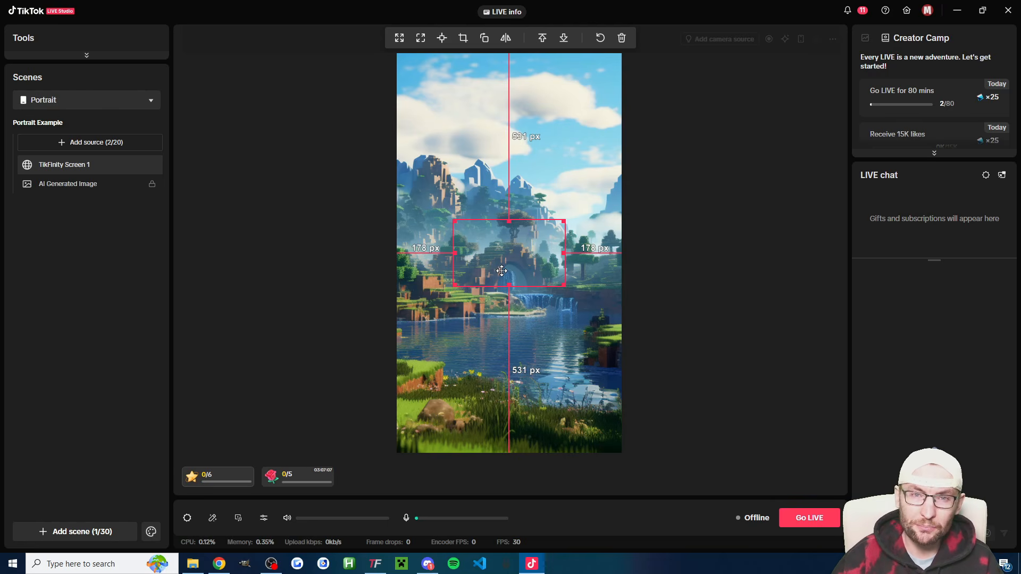
pyautogui.moveTo(523, 262)
pyautogui.mouseDown()
pyautogui.moveTo(509, 261)
pyautogui.moveTo(522, 261)
pyautogui.mouseUp()
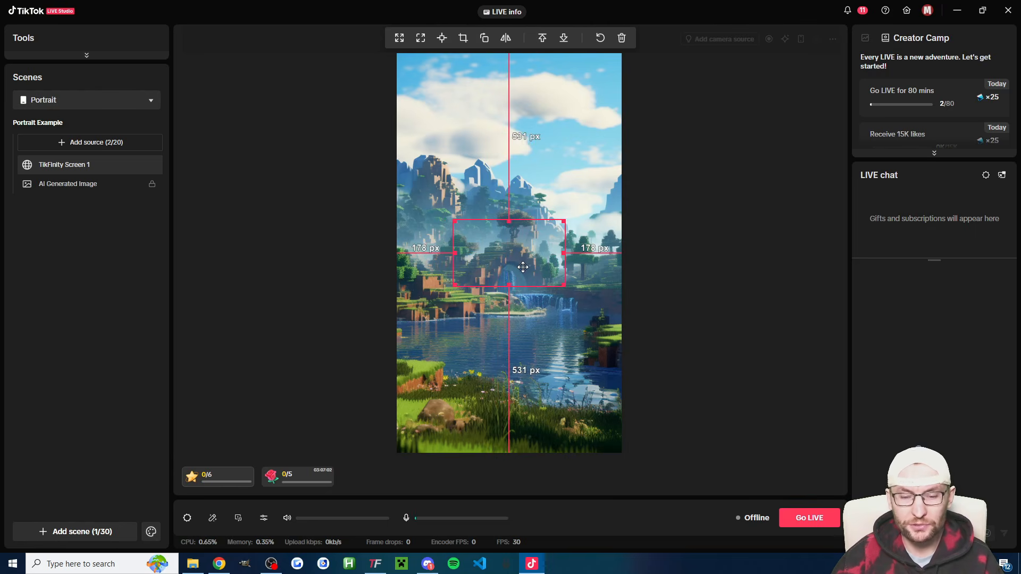
pyautogui.click(422, 38)
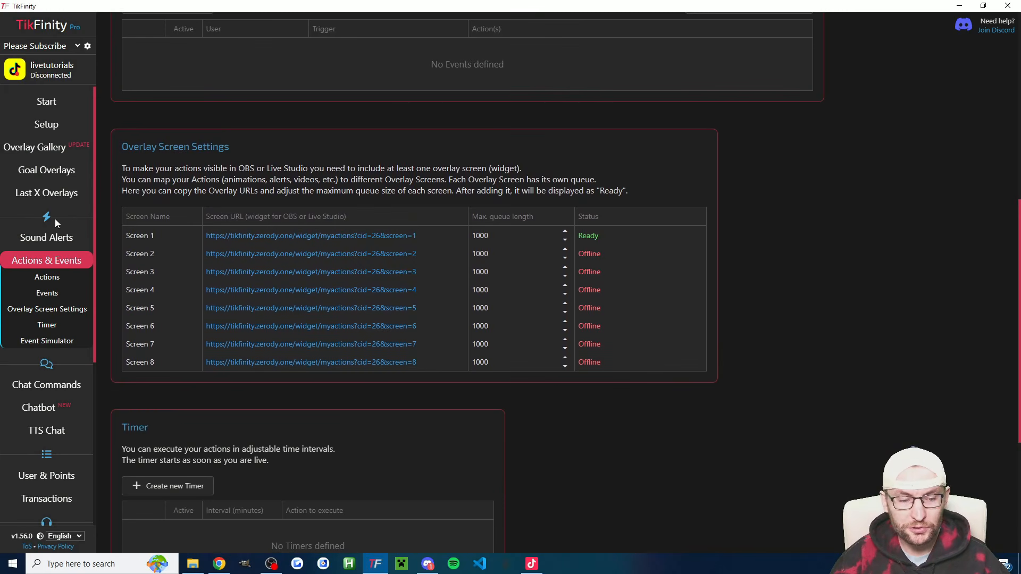
# - Switch to TikFinity and look through the overlays offered in the Overlay Gallery
pyautogui.scroll(10, 56, 219)
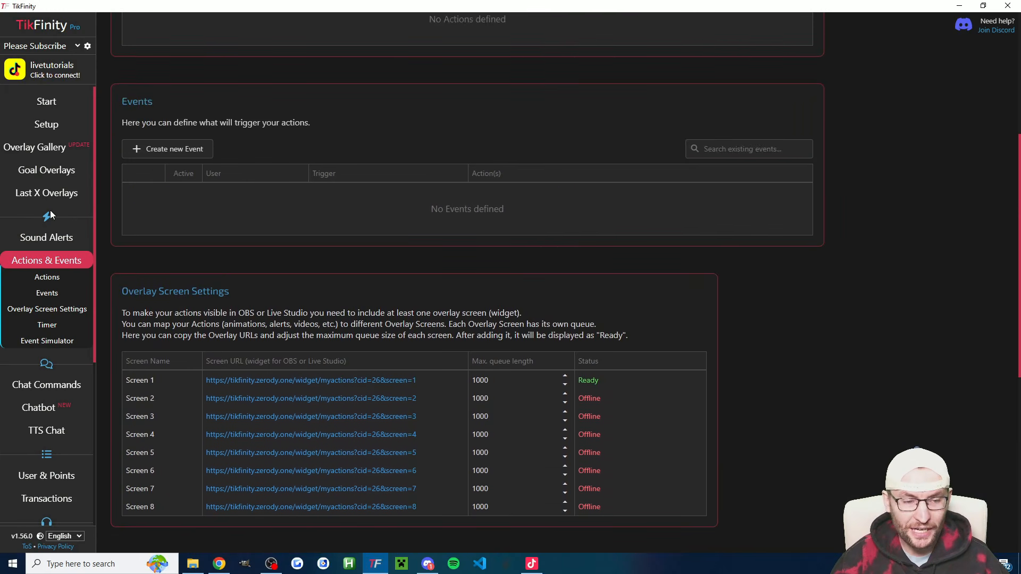
pyautogui.click(43, 147)
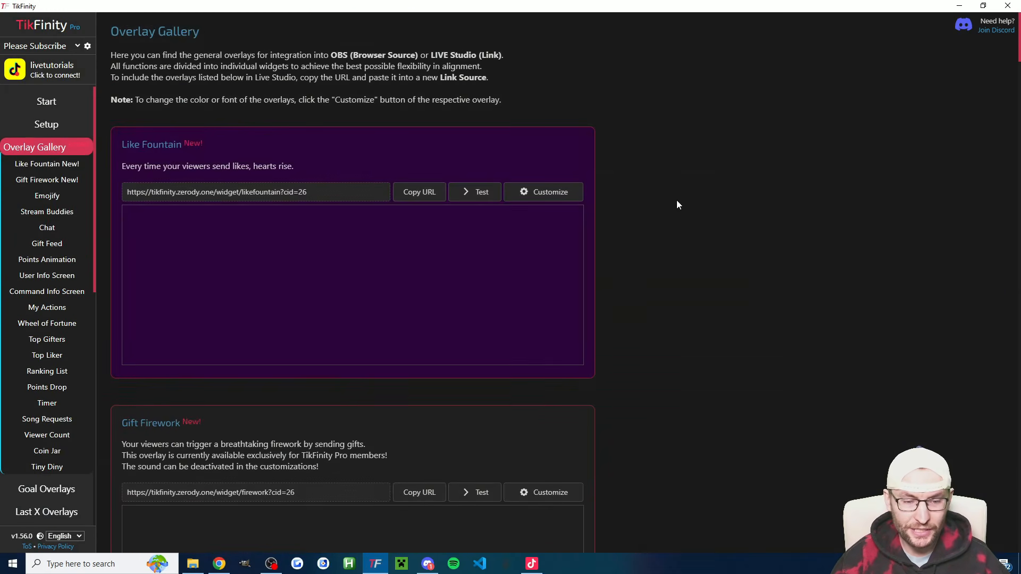
pyautogui.scroll(-10, 676, 200)
pyautogui.scroll(-10, 716, 207)
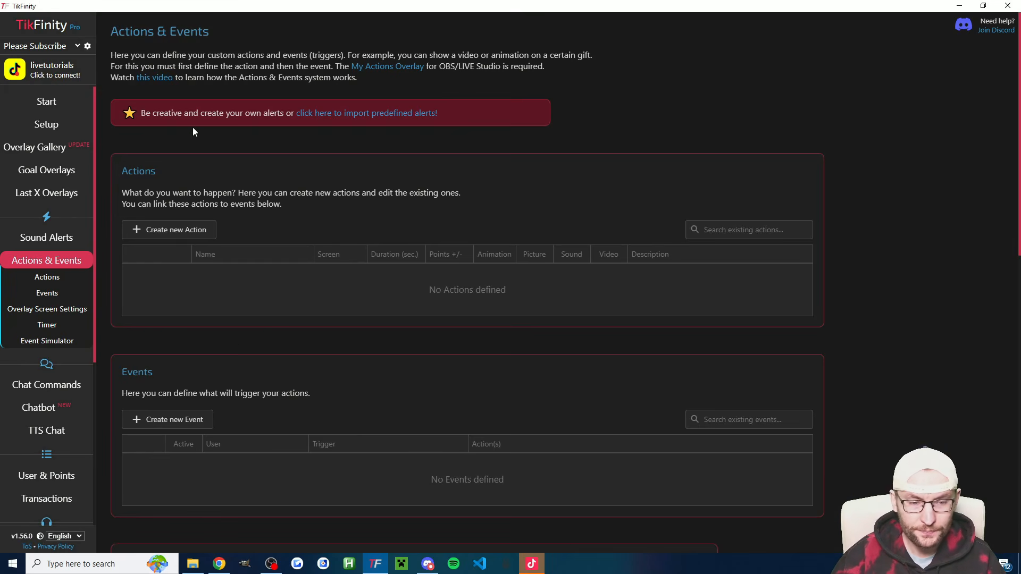
# - Import the predefined follow, like, gift and sub alerts in Actions & Events
pyautogui.click(395, 115)
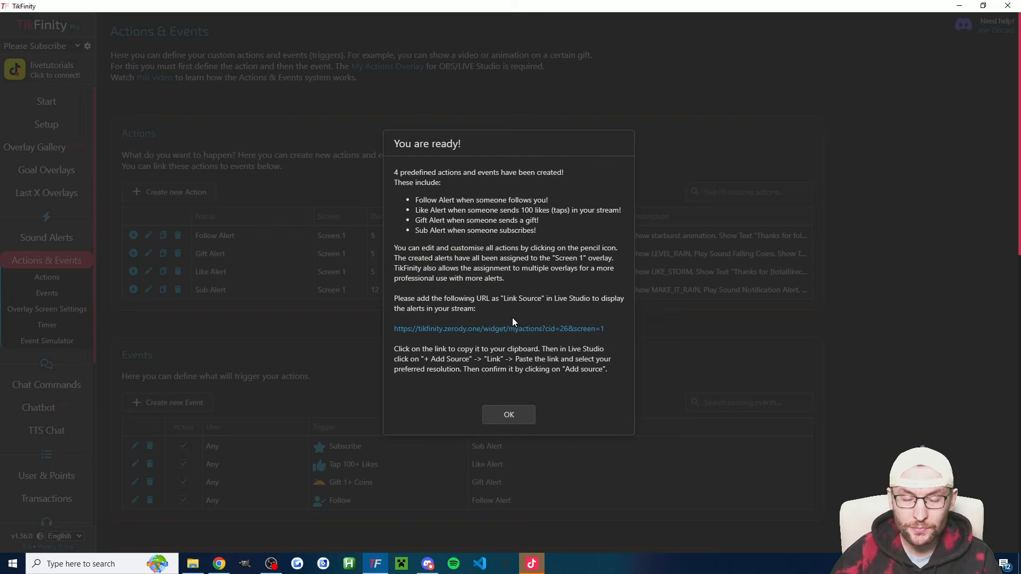
pyautogui.click(508, 414)
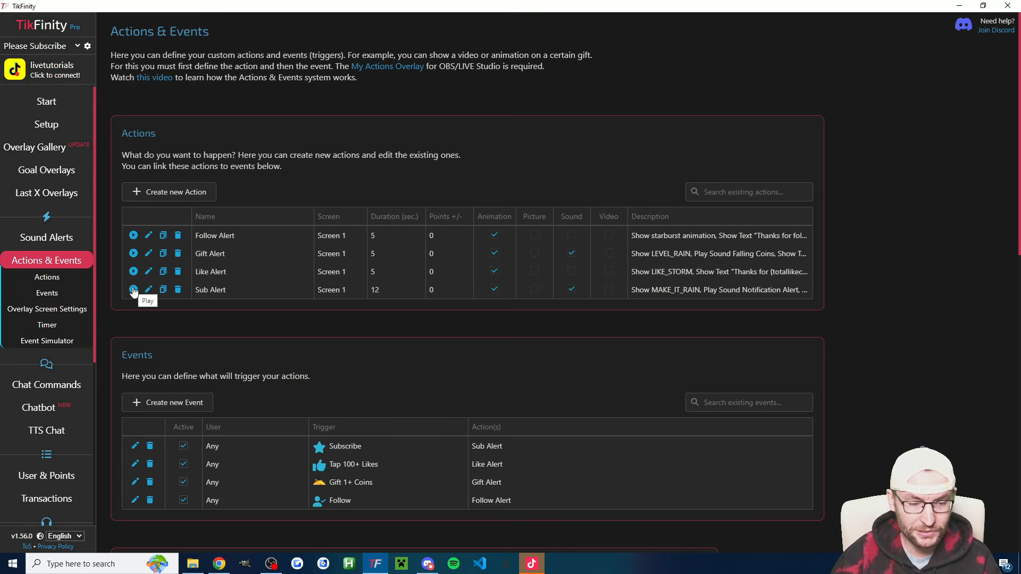
# - Simulate a GG gift with the Event Simulator and watch the alert in TikTok LIVE Studio's preview, repeating the test once
pyautogui.scroll(-5, 330, 309)
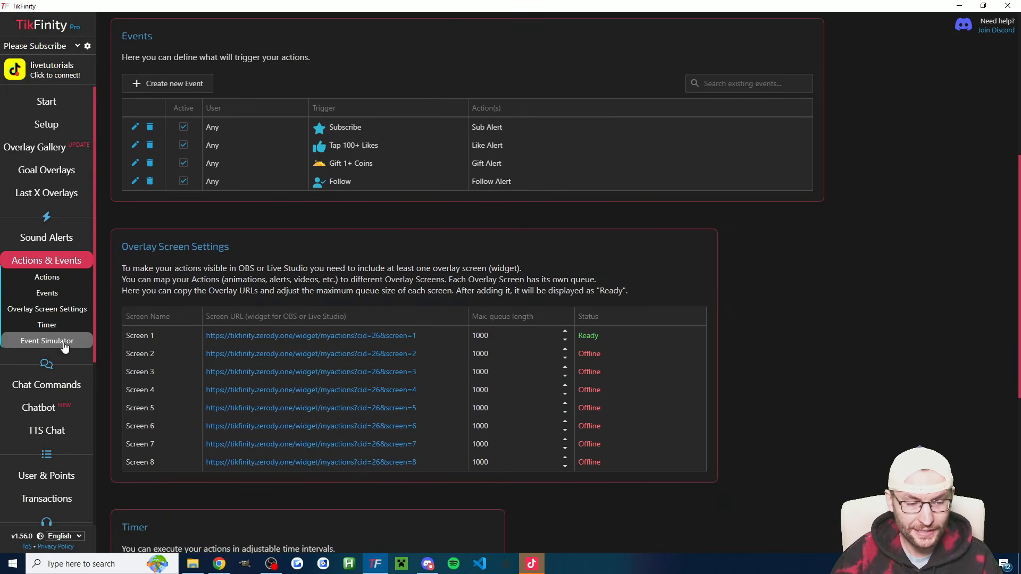
pyautogui.click(48, 341)
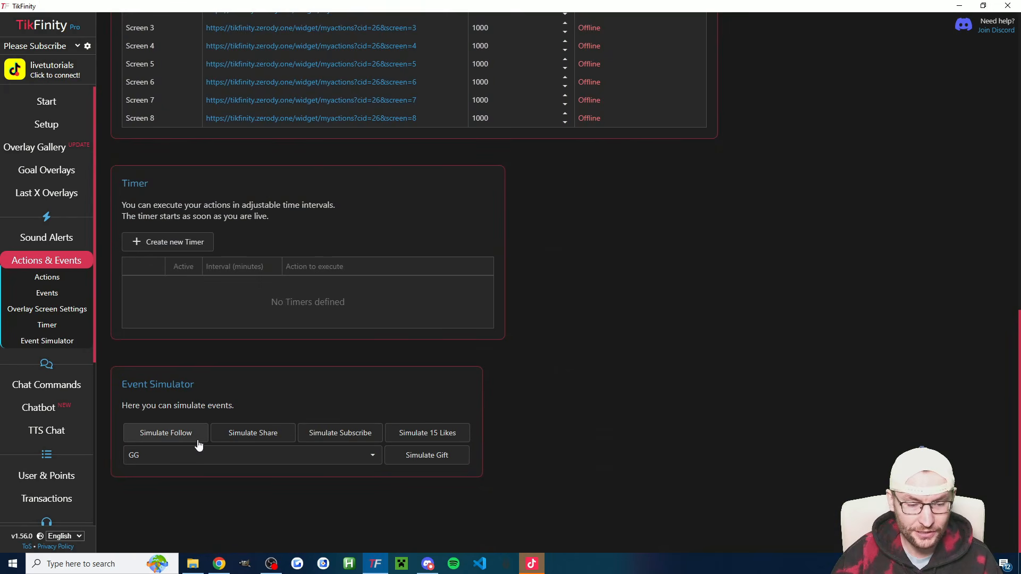
pyautogui.click(436, 462)
pyautogui.click(532, 564)
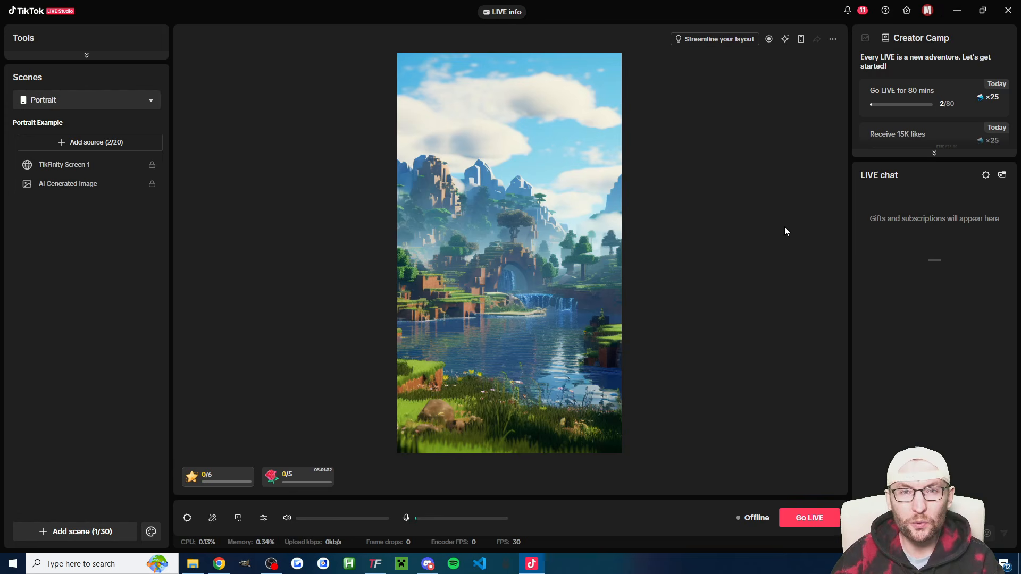
pyautogui.hotkey('alt', 'Tab')
pyautogui.click(450, 460)
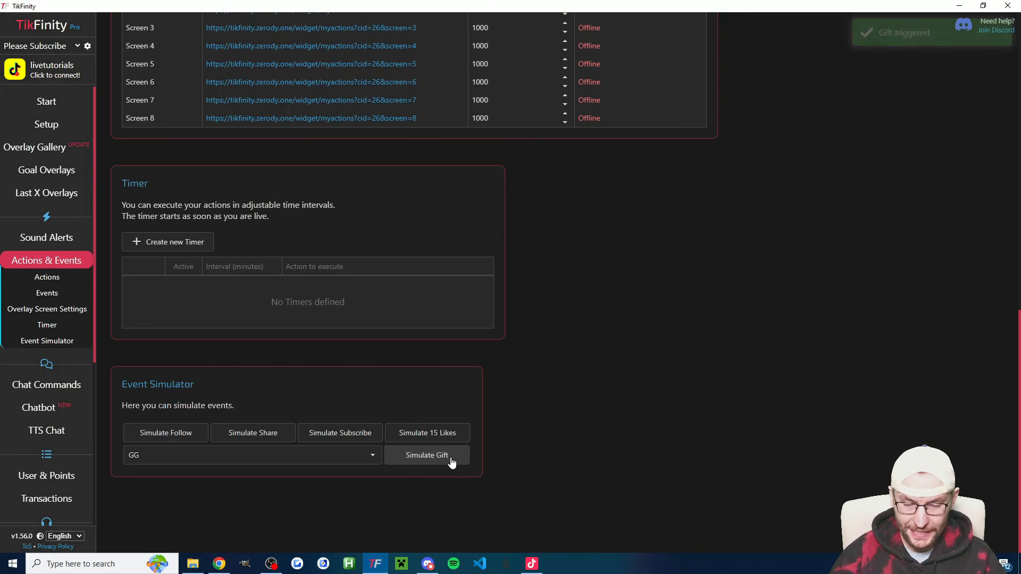
pyautogui.click(532, 564)
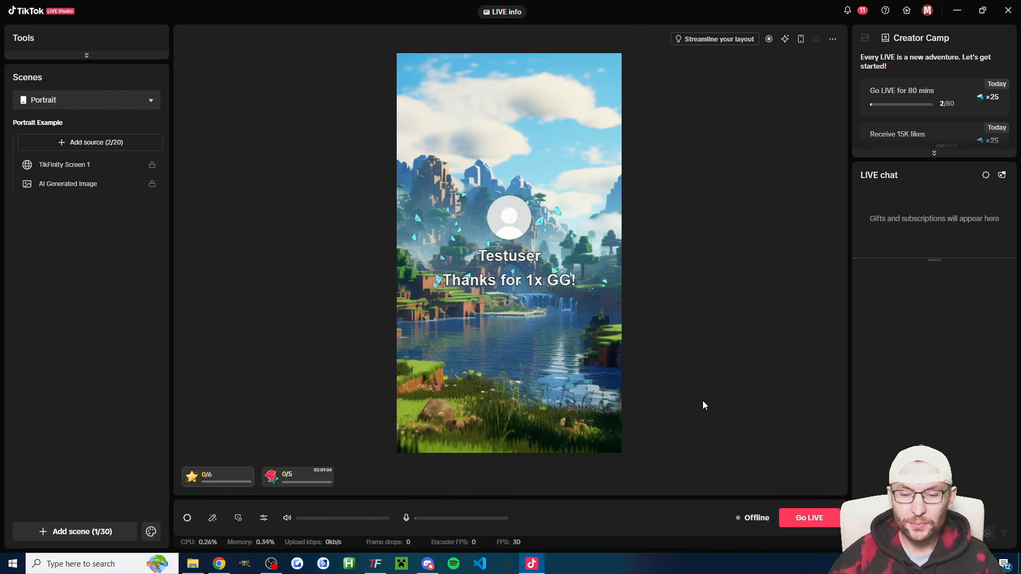
# - Check the custom resolution width and height in the TikFinity Screen 1 source settings, leaving them without applying changes
pyautogui.moveTo(130, 167)
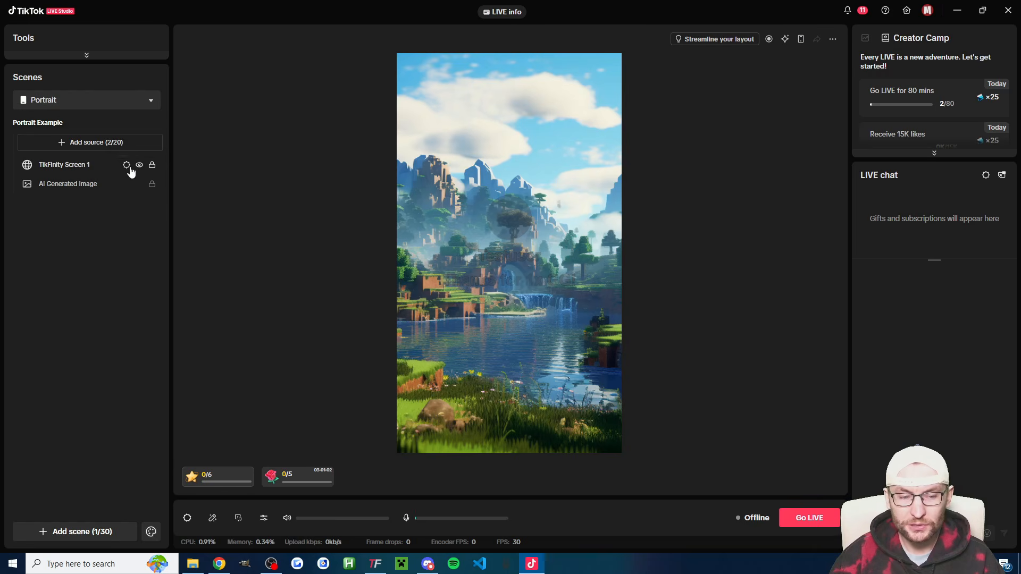
pyautogui.click(127, 166)
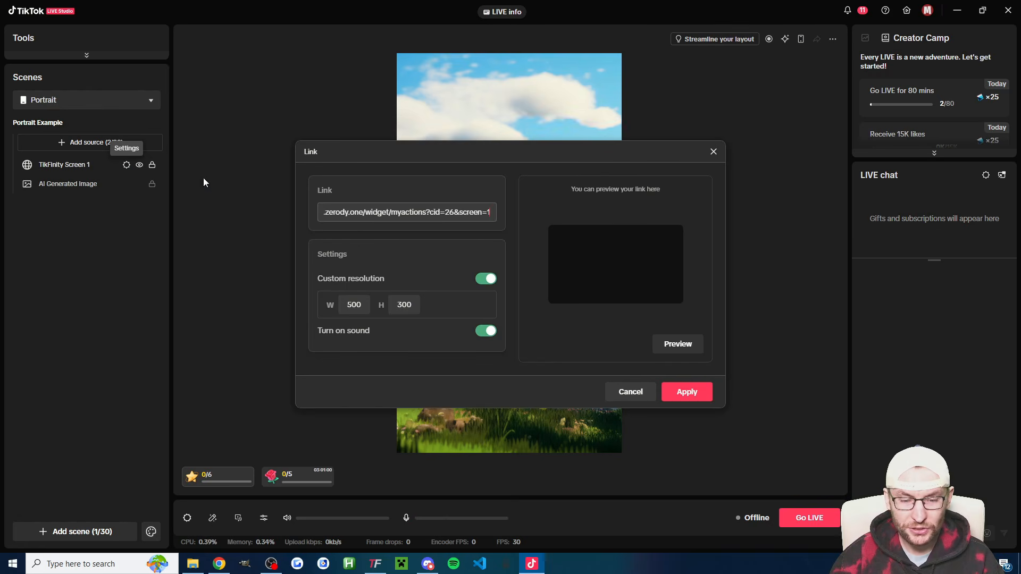
pyautogui.doubleClick(364, 305)
pyautogui.doubleClick(396, 305)
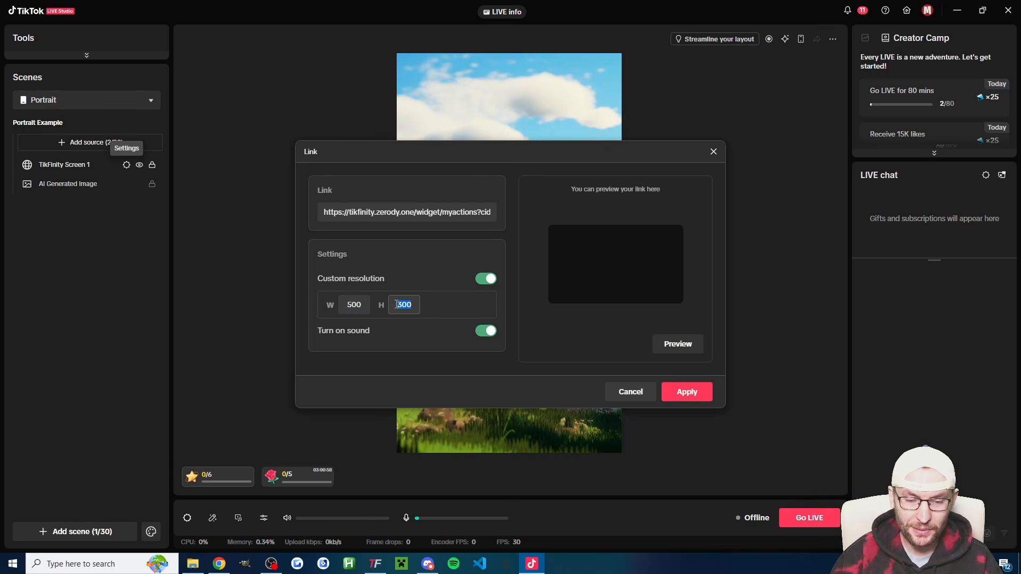
pyautogui.click(622, 396)
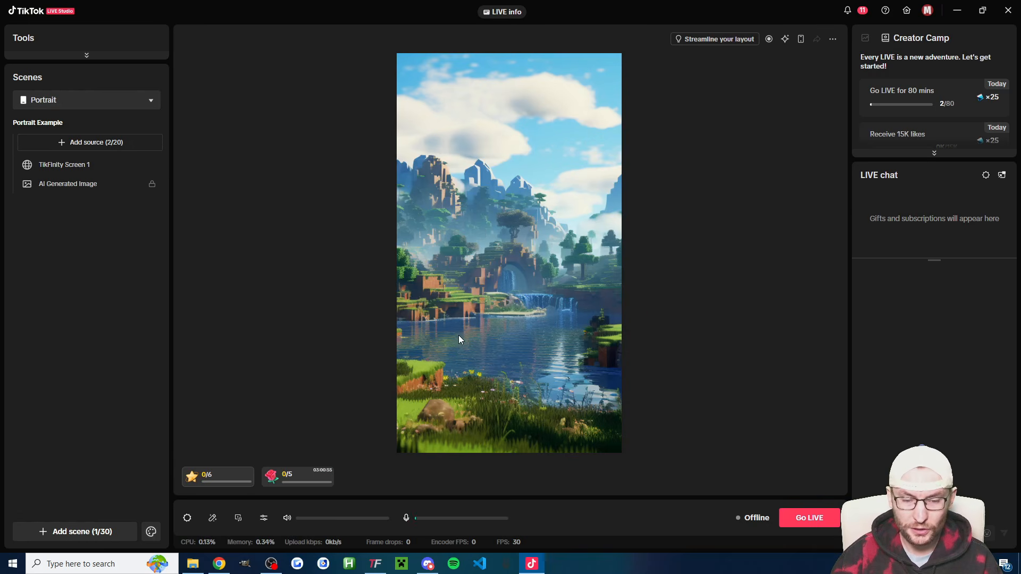
# - Select the TikFinity Screen 1 overlay in the preview to show its frame and reopen its source settings
pyautogui.click(494, 286)
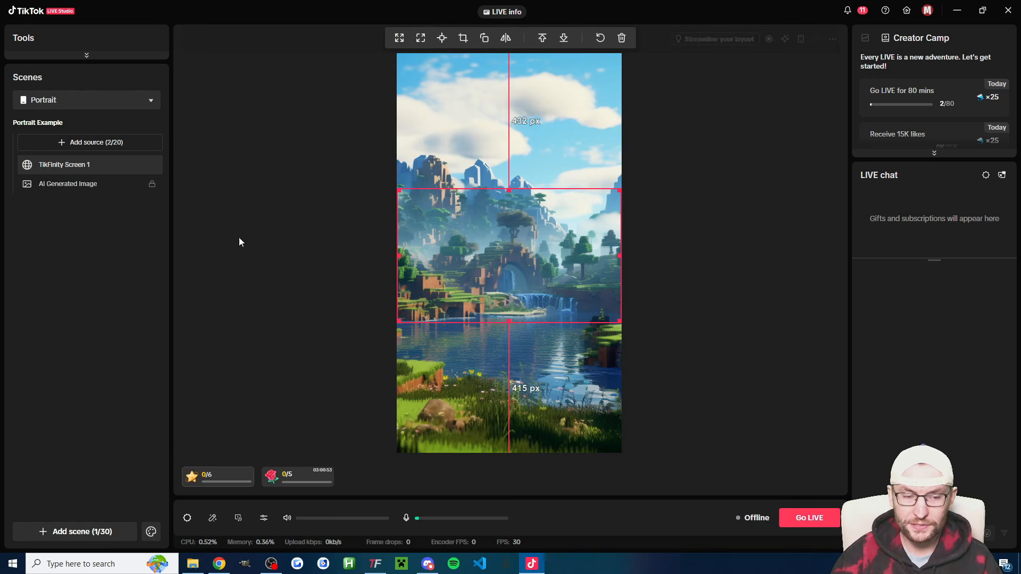
pyautogui.click(126, 166)
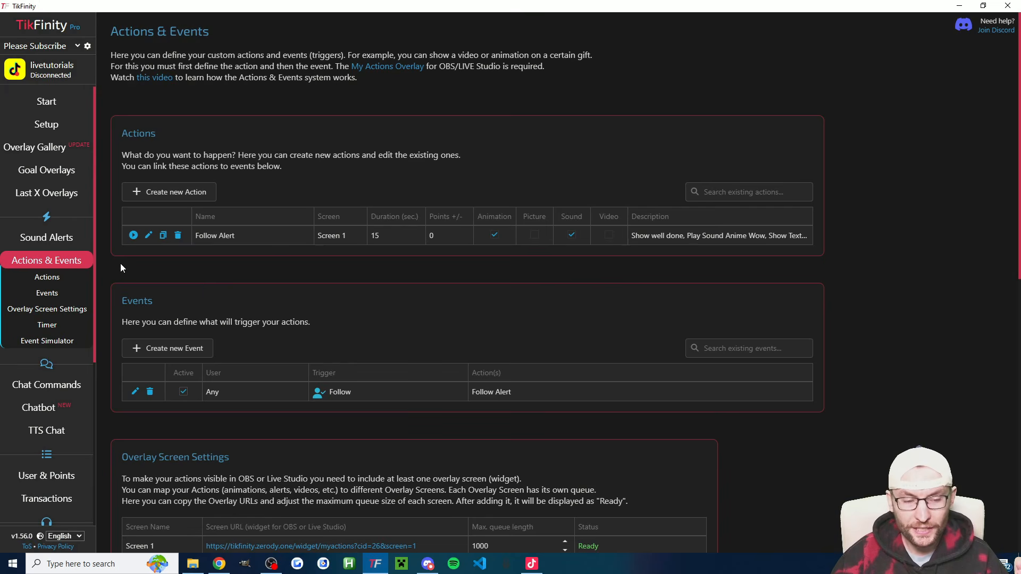
# - Check the overlay screen settings, open the Follow Alert action for editing and choose the "well done" animation for it
pyautogui.click(47, 309)
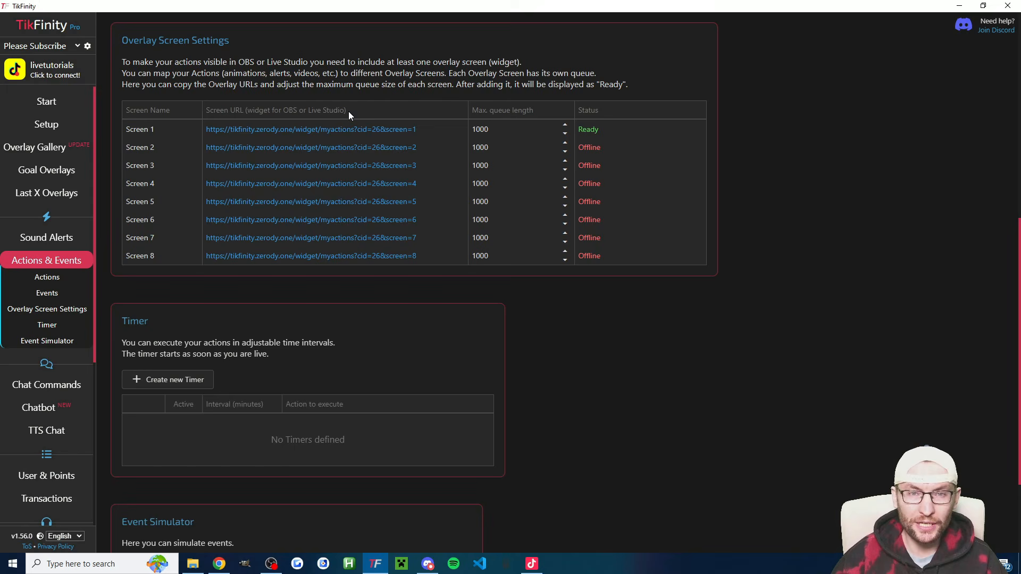
pyautogui.scroll(8, 349, 110)
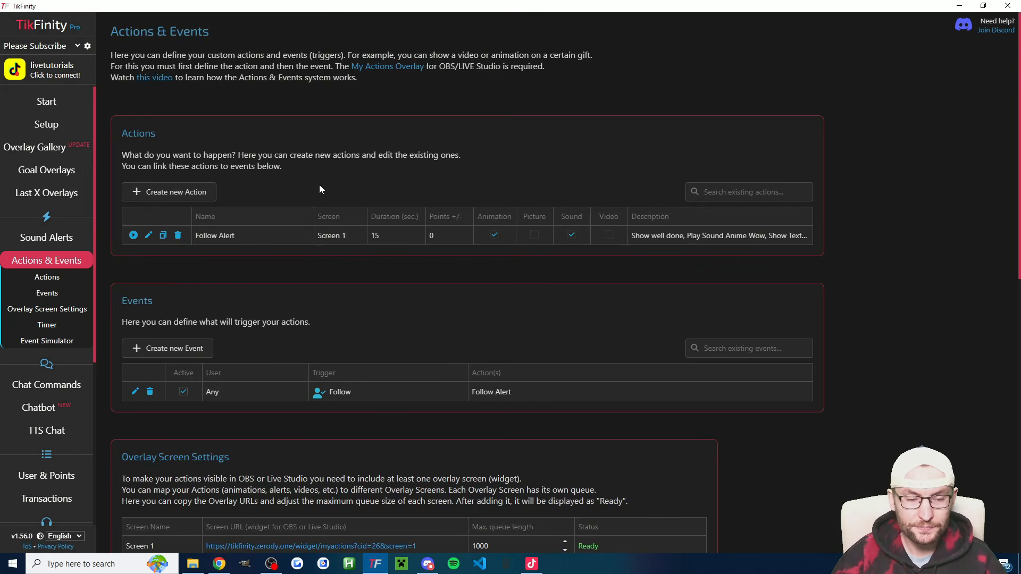
pyautogui.click(149, 235)
pyautogui.moveTo(403, 121); pyautogui.dragTo(360, 120)
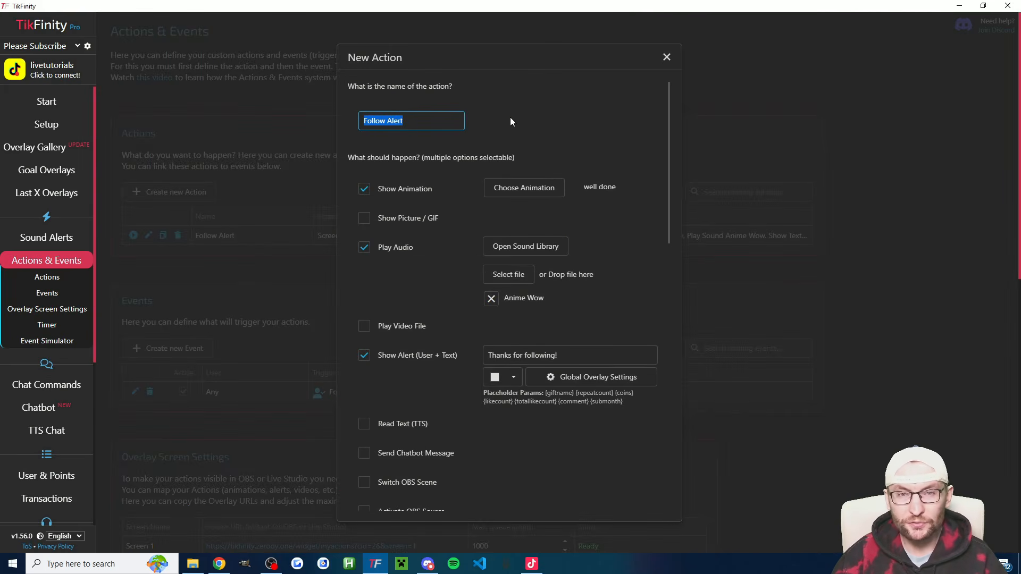
pyautogui.click(524, 188)
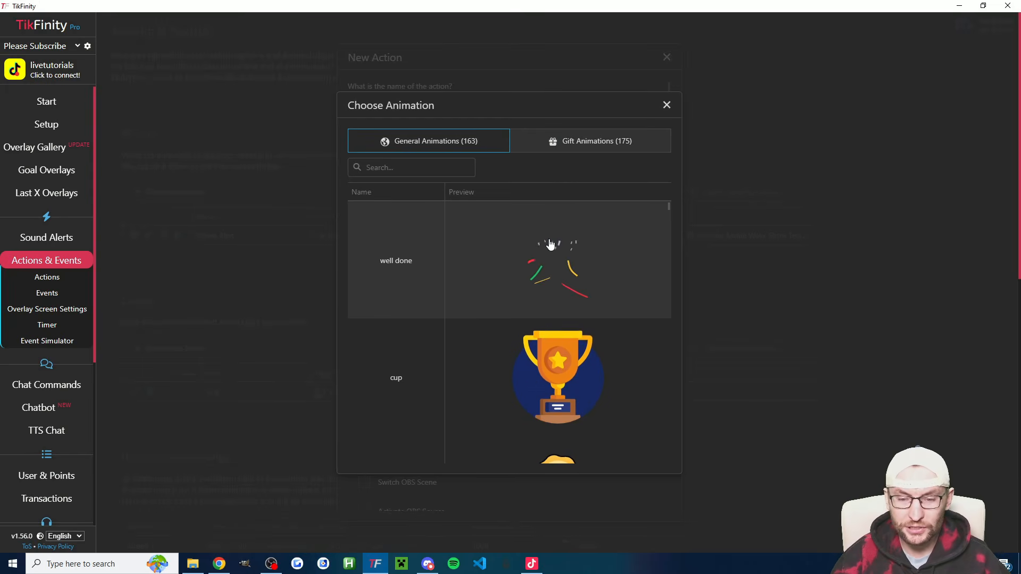
pyautogui.click(589, 266)
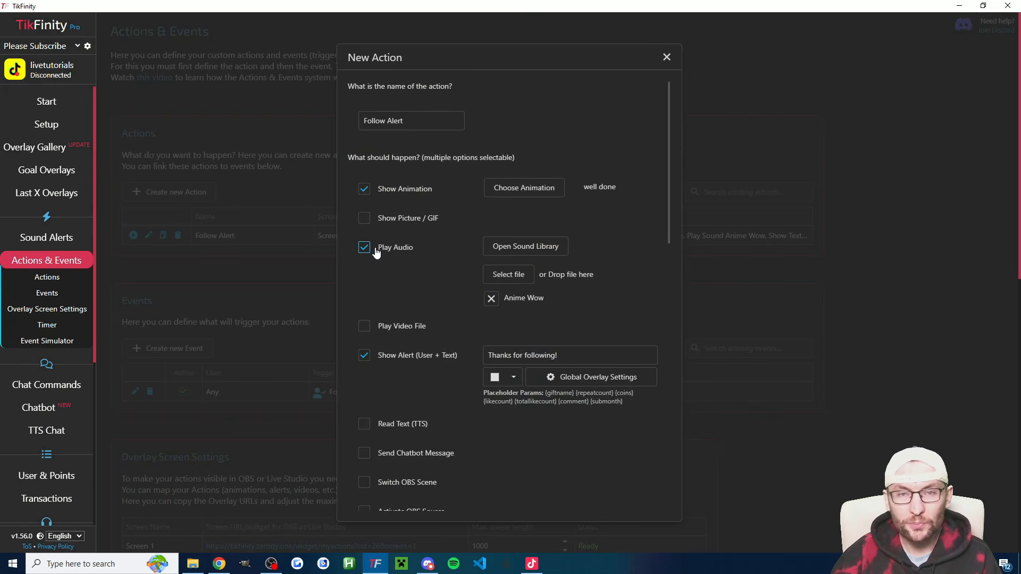
# - Apply the Anime Wow sound from the Sound Library as the Follow Alert's audio
pyautogui.click(547, 246)
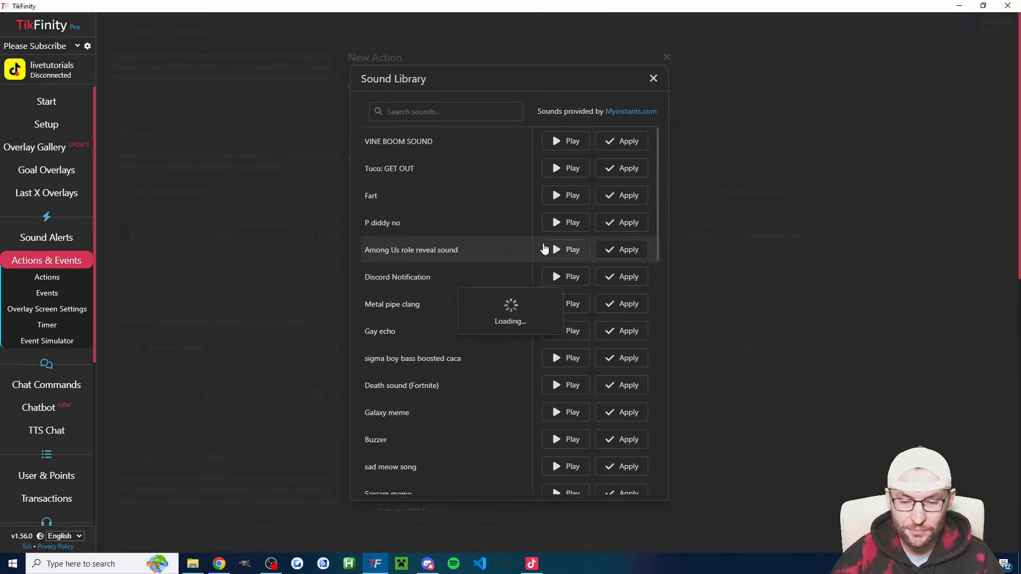
pyautogui.scroll(-5, 548, 330)
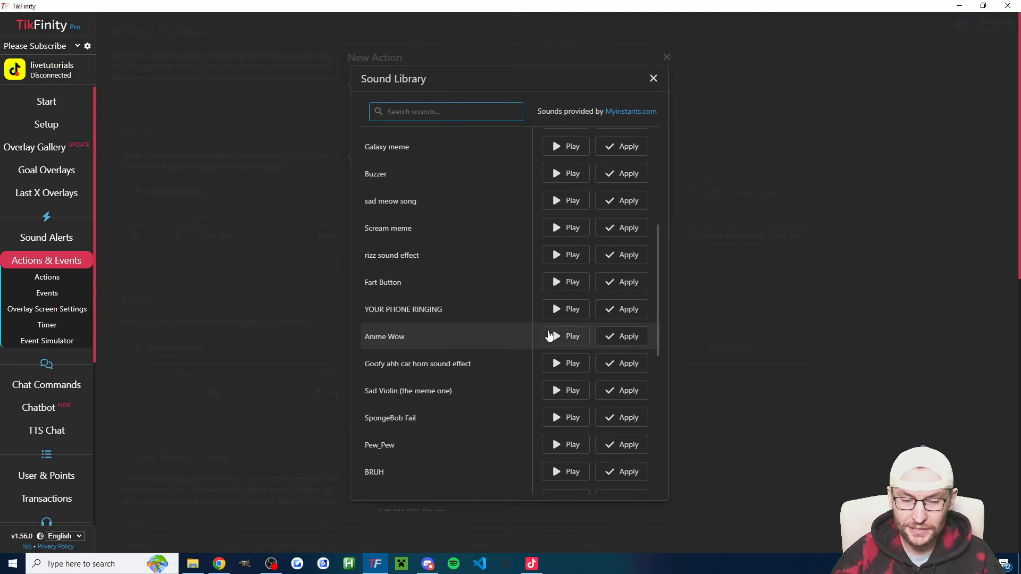
pyautogui.click(623, 337)
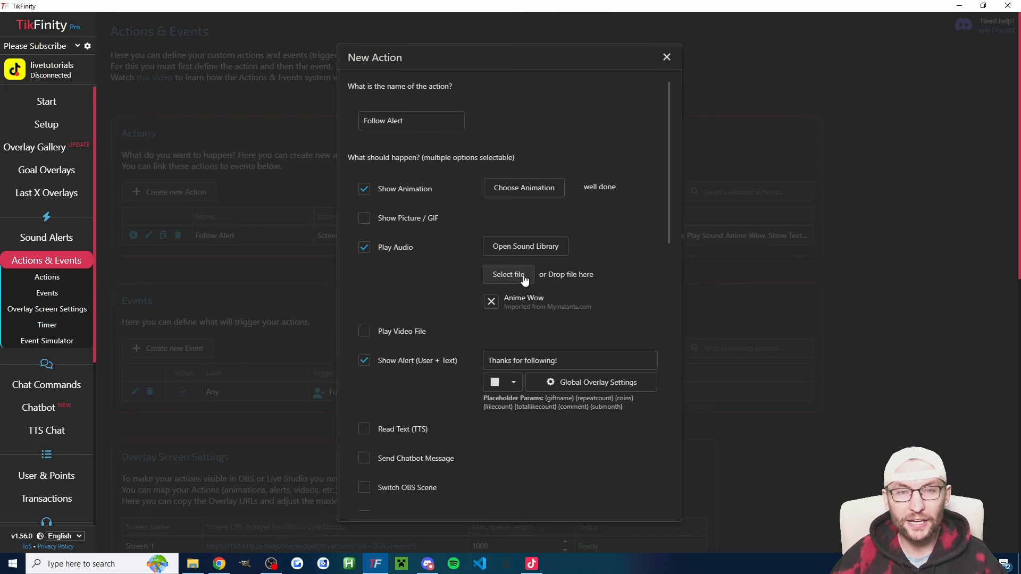
# - Set the text colour of the "Thanks for following!" alert to yellow, hex ffff00
pyautogui.scroll(-1, 545, 309)
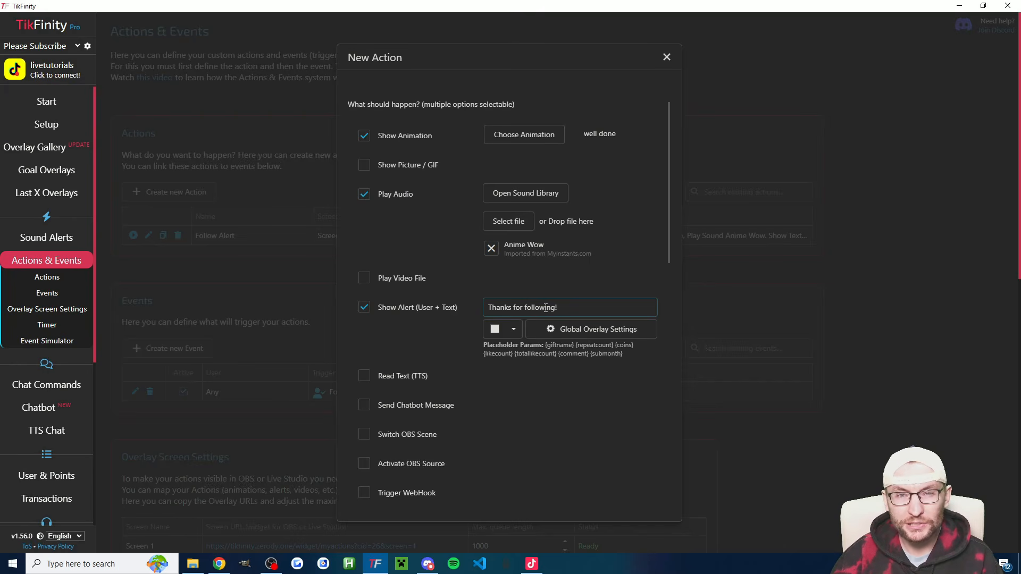
pyautogui.moveTo(577, 310); pyautogui.dragTo(486, 309)
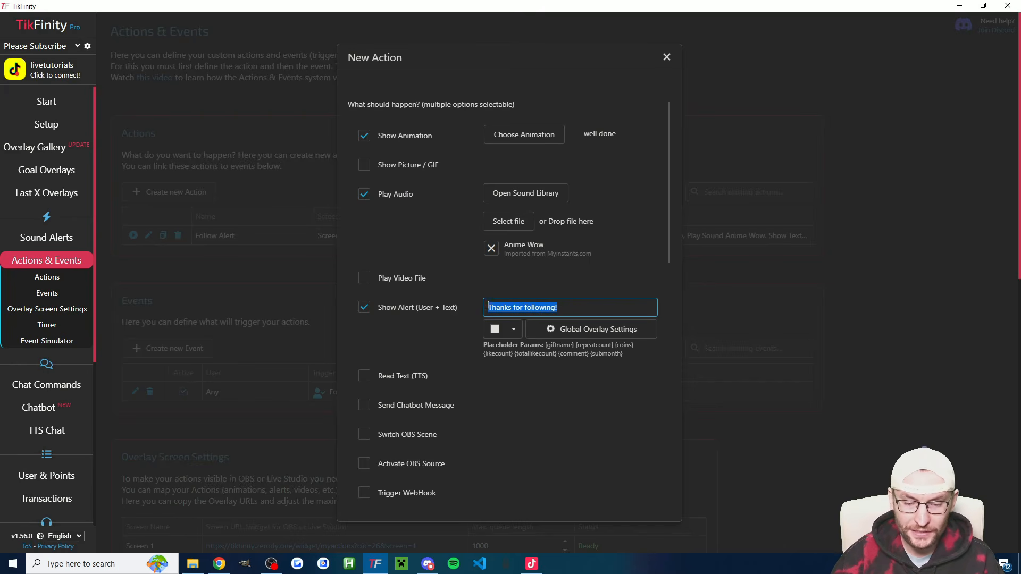
pyautogui.click(514, 308)
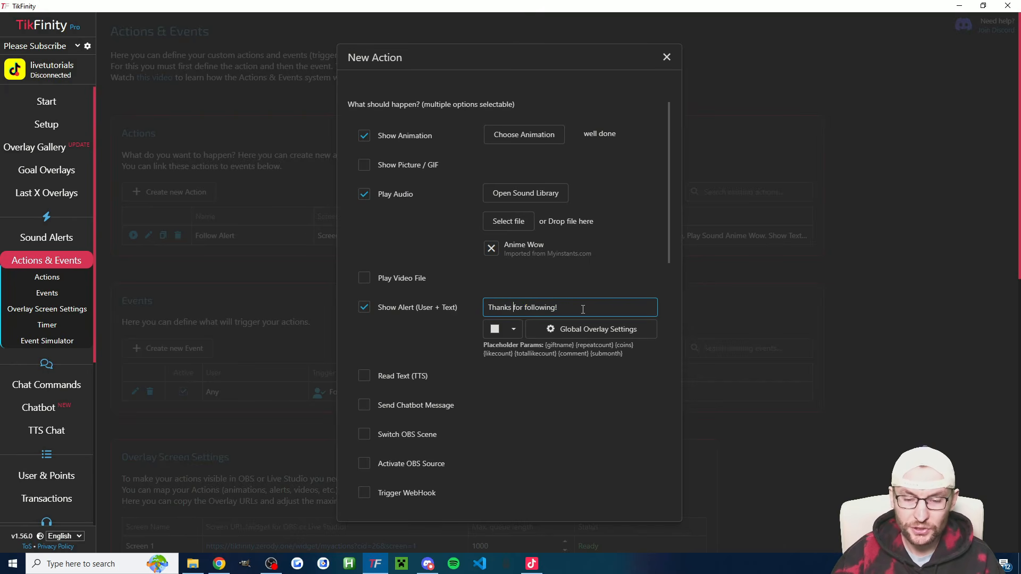
pyautogui.click(514, 330)
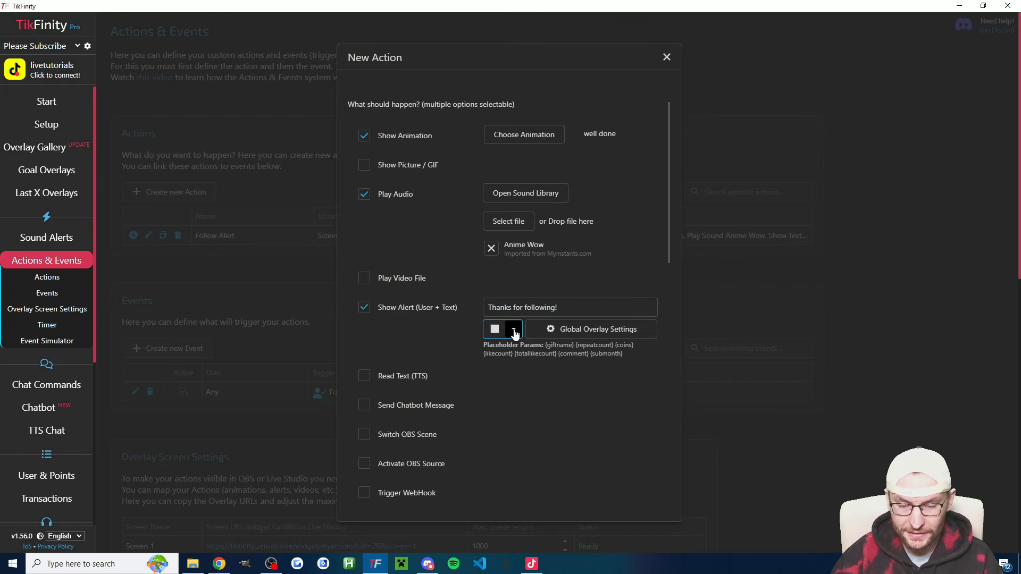
pyautogui.doubleClick(709, 254)
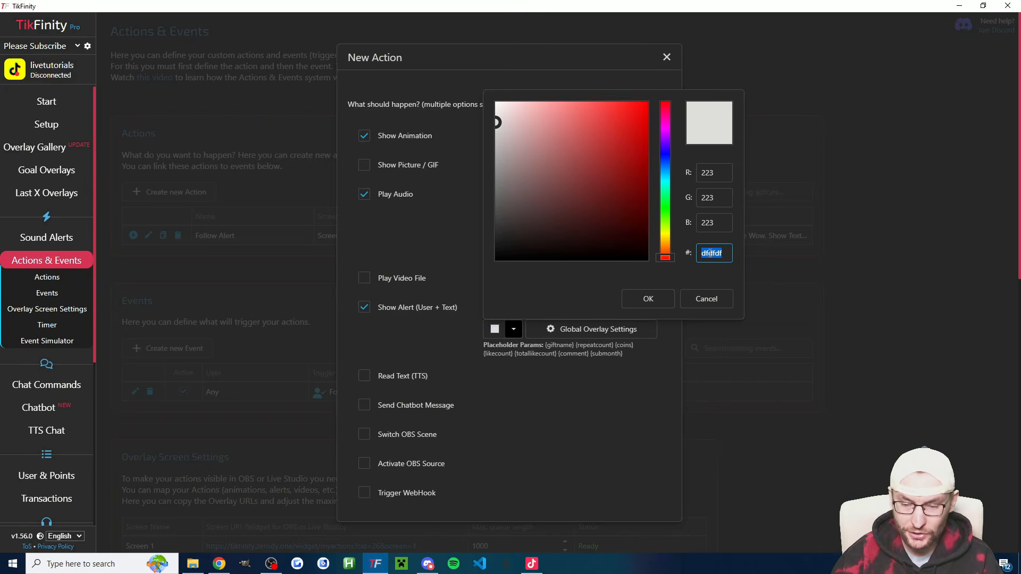
pyautogui.write('ffff00')
pyautogui.click(649, 299)
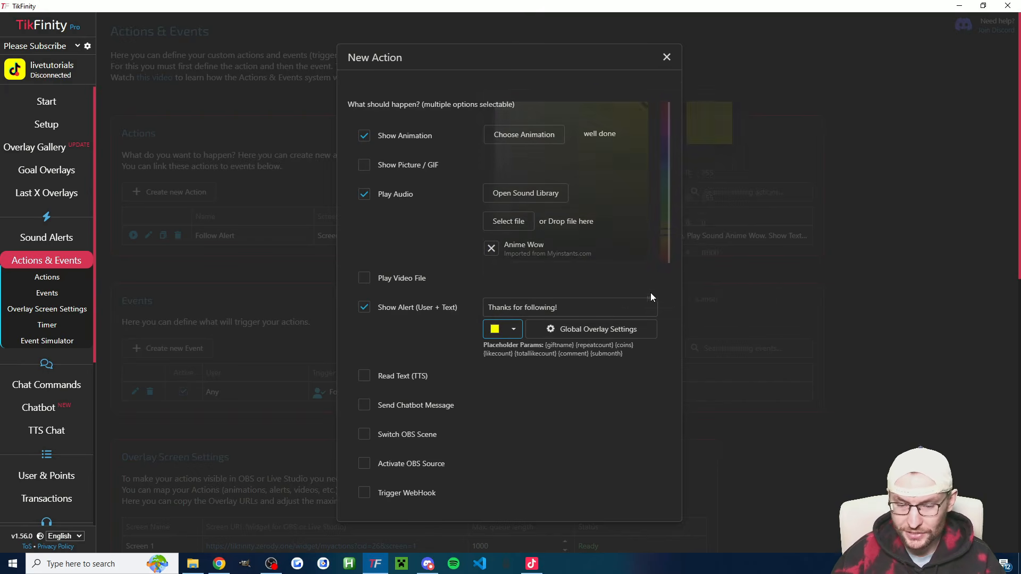
# - Review the global overlay settings for alert text, enable Show Profile Picture and confirm them
pyautogui.click(589, 331)
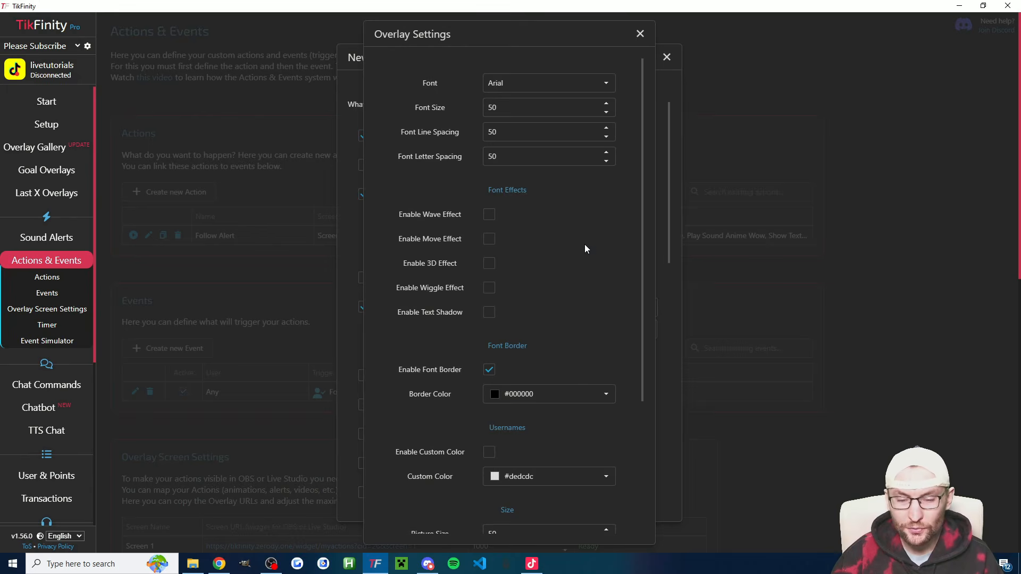
pyautogui.scroll(-2, 585, 244)
pyautogui.scroll(-2, 585, 240)
pyautogui.scroll(4, 580, 229)
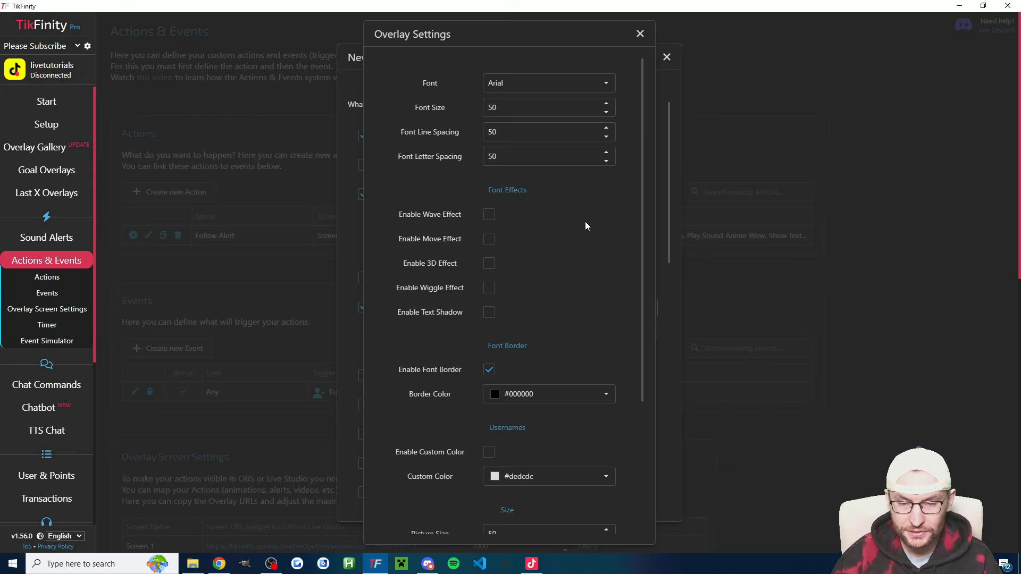
pyautogui.scroll(-3, 585, 222)
pyautogui.click(489, 436)
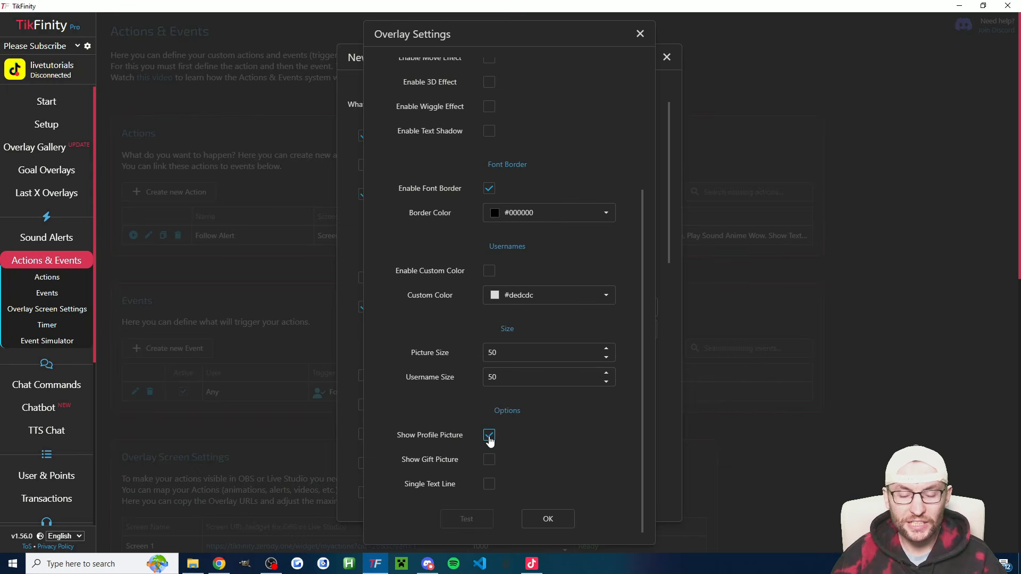
pyautogui.click(547, 520)
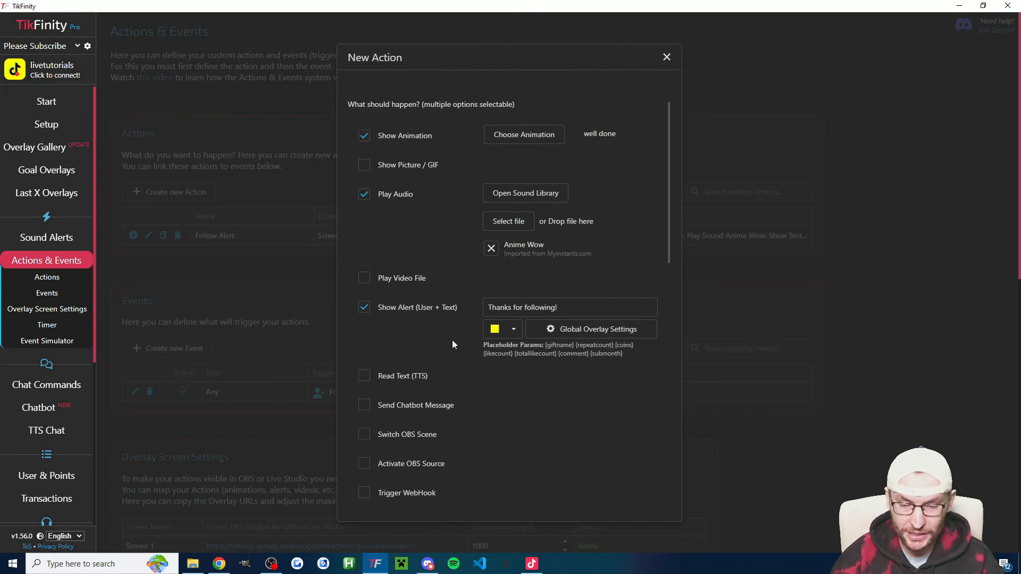
# - Set the Follow Alert's display duration to 3 seconds and save the action
pyautogui.scroll(-9, 467, 287)
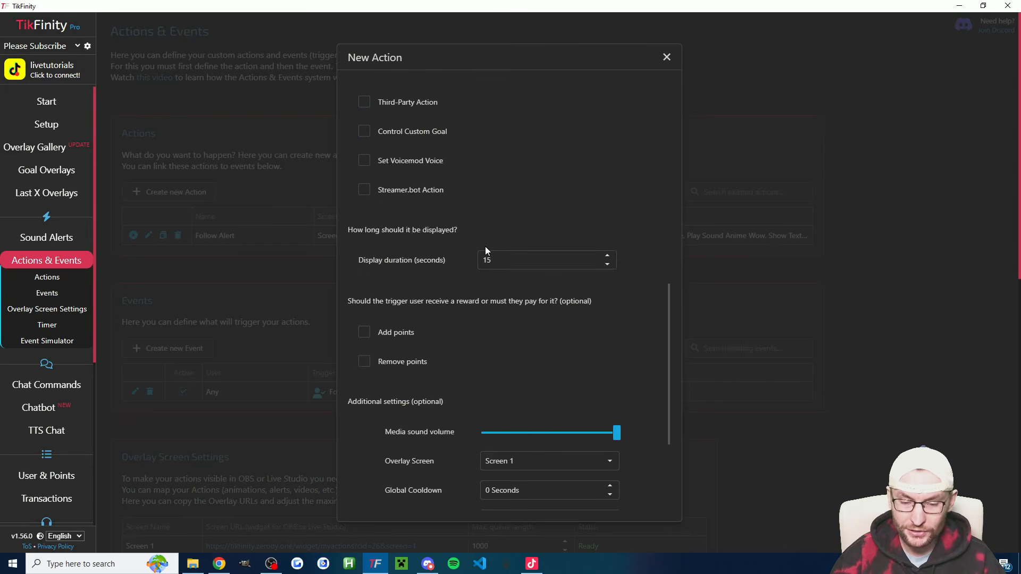
pyautogui.scroll(-1, 486, 245)
pyautogui.moveTo(498, 206); pyautogui.dragTo(480, 204)
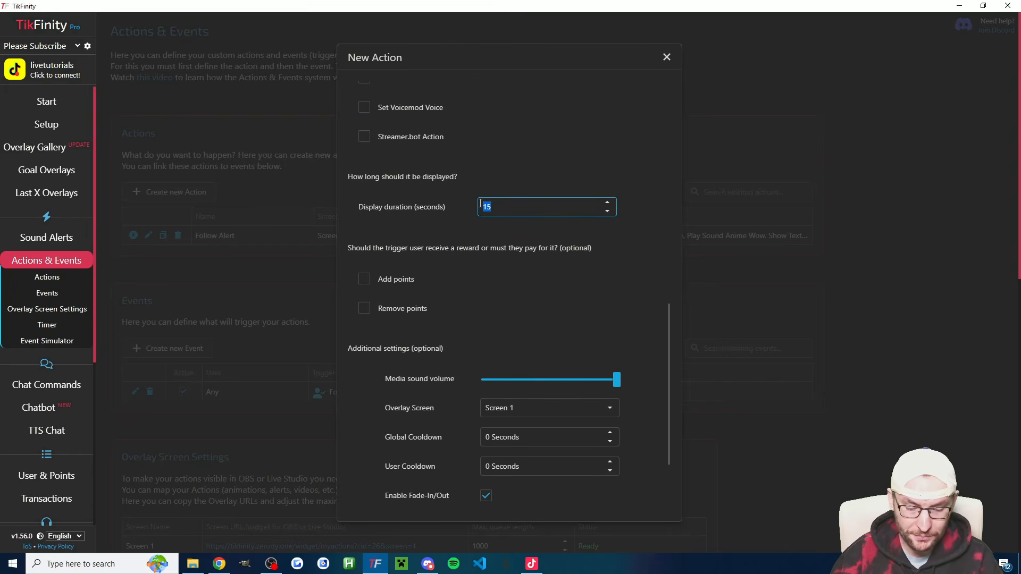
pyautogui.write('5')
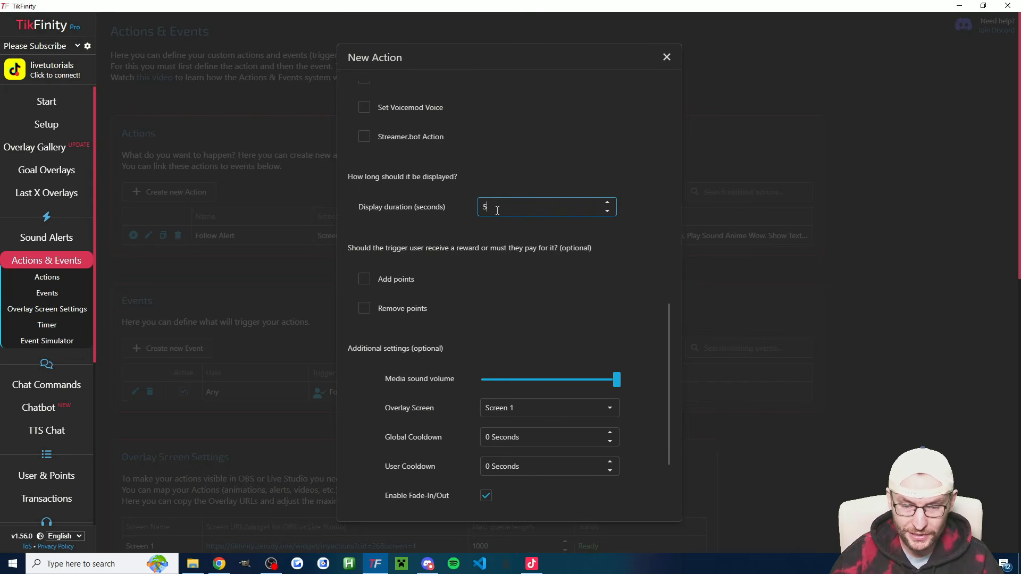
pyautogui.moveTo(497, 209); pyautogui.dragTo(480, 203)
pyautogui.write('3')
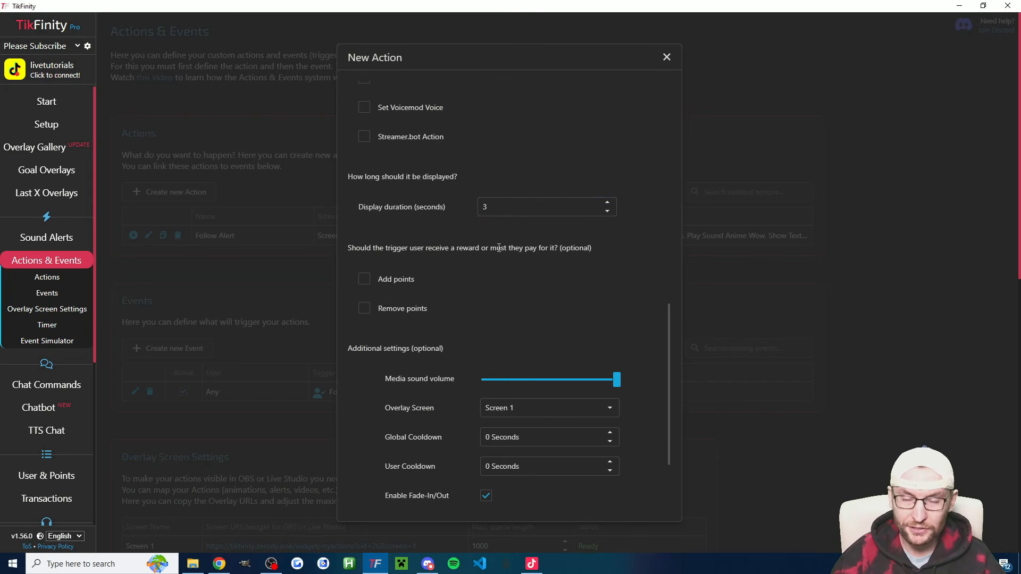
pyautogui.scroll(-3, 501, 406)
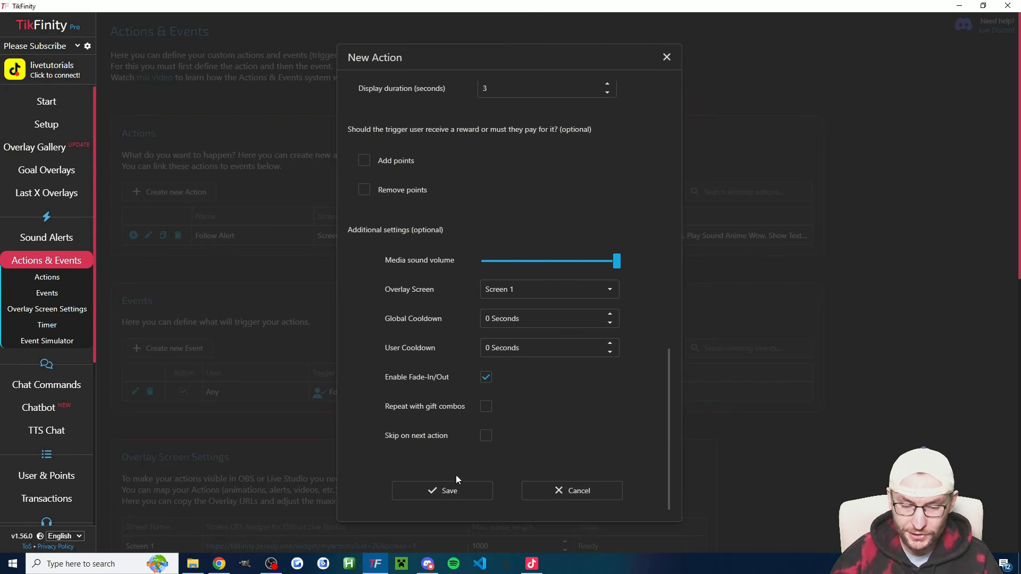
pyautogui.click(449, 490)
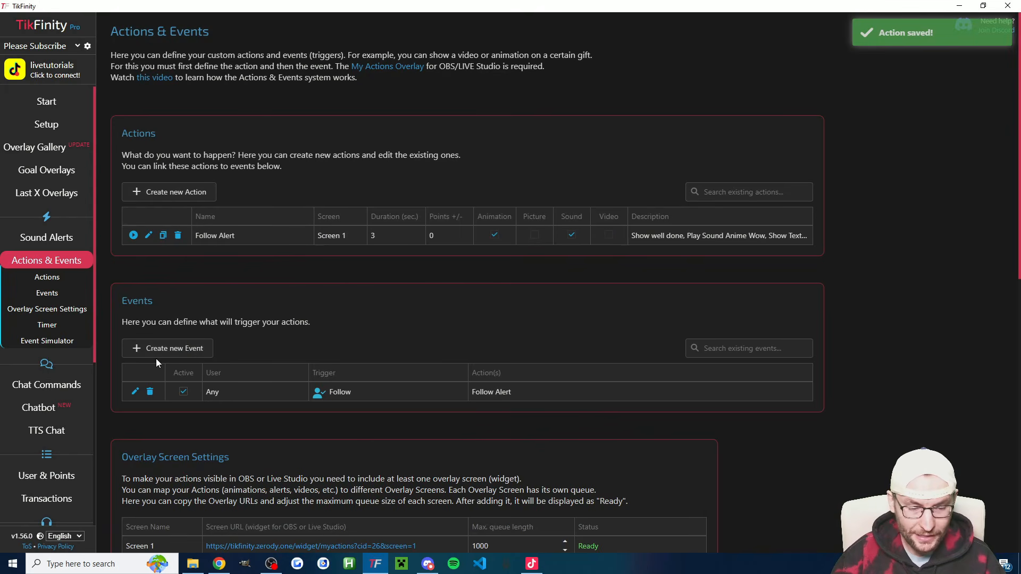
# - Open the Follow event for editing, reselect Follow Alert under the actions that all trigger, and save the event
pyautogui.click(135, 392)
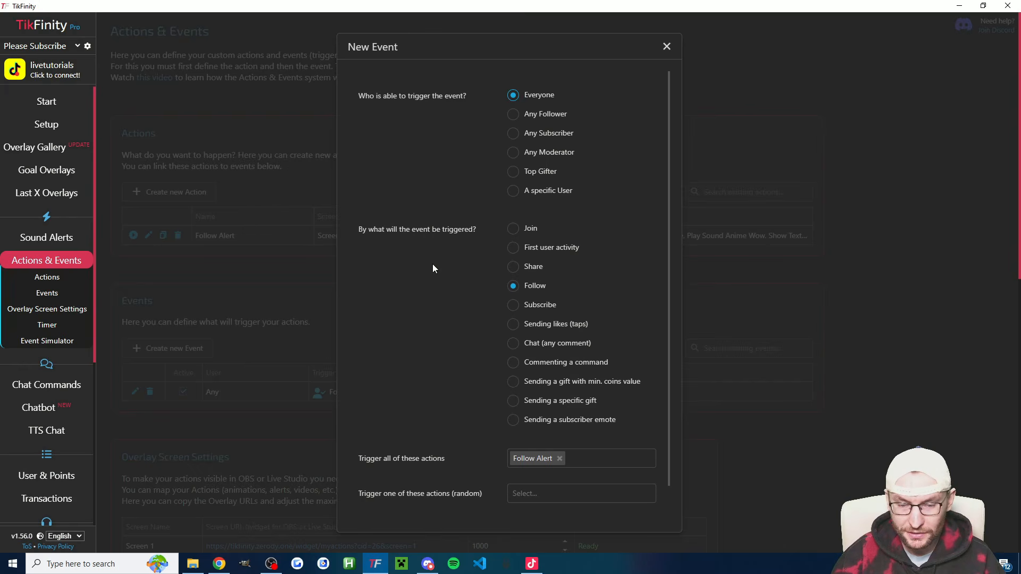
pyautogui.scroll(-1, 397, 226)
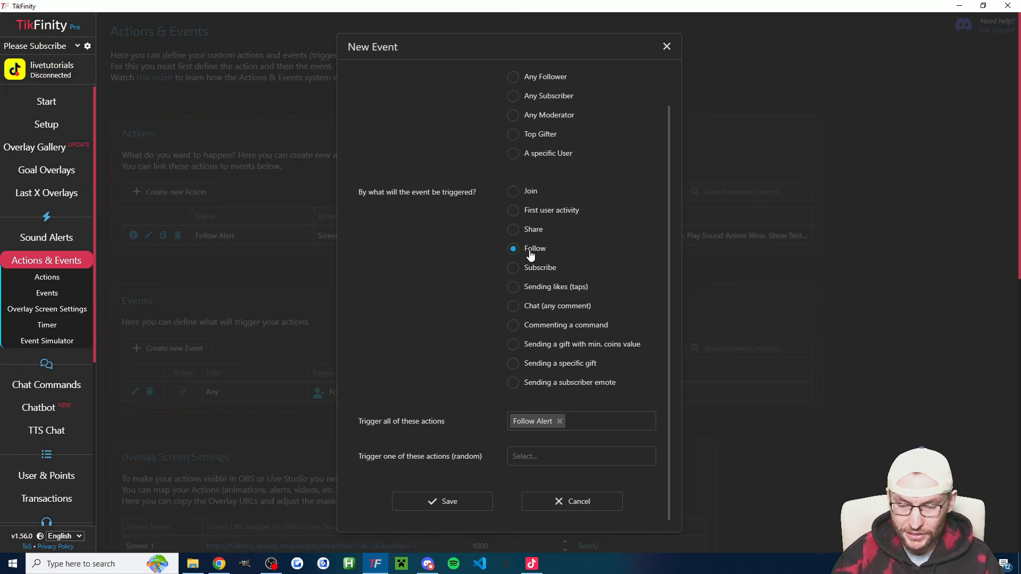
pyautogui.click(579, 423)
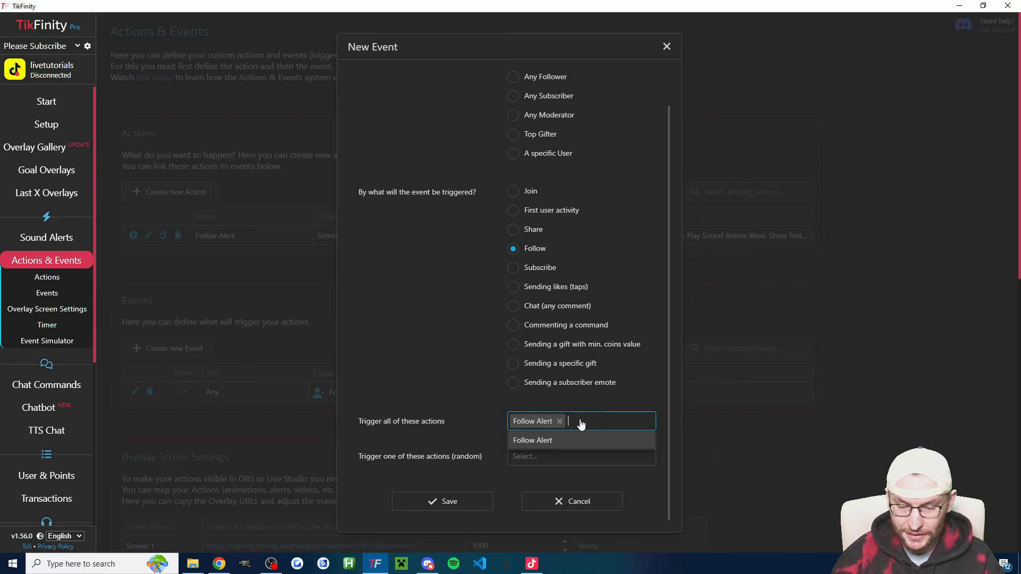
pyautogui.click(543, 443)
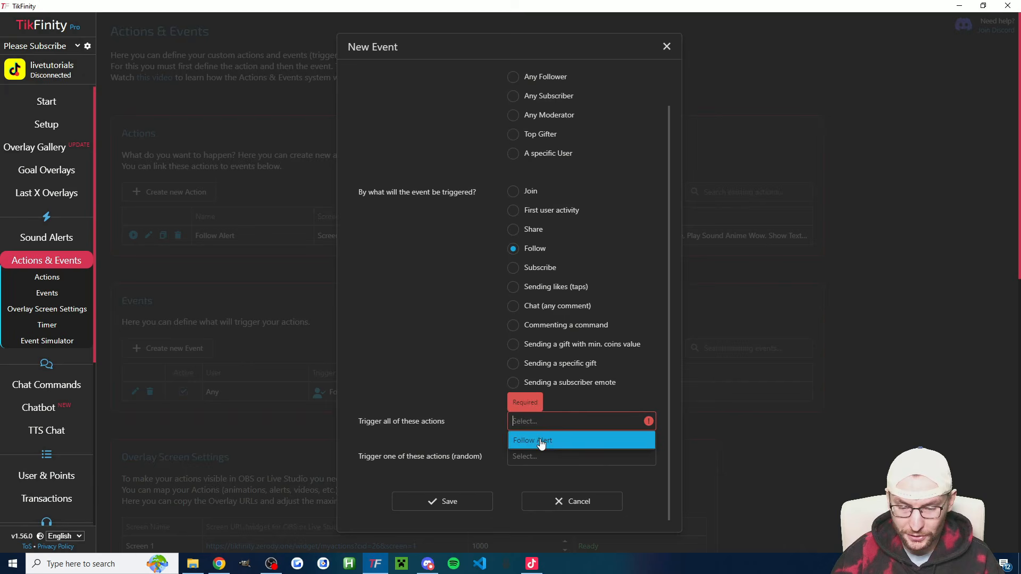
pyautogui.click(541, 442)
pyautogui.doubleClick(461, 457)
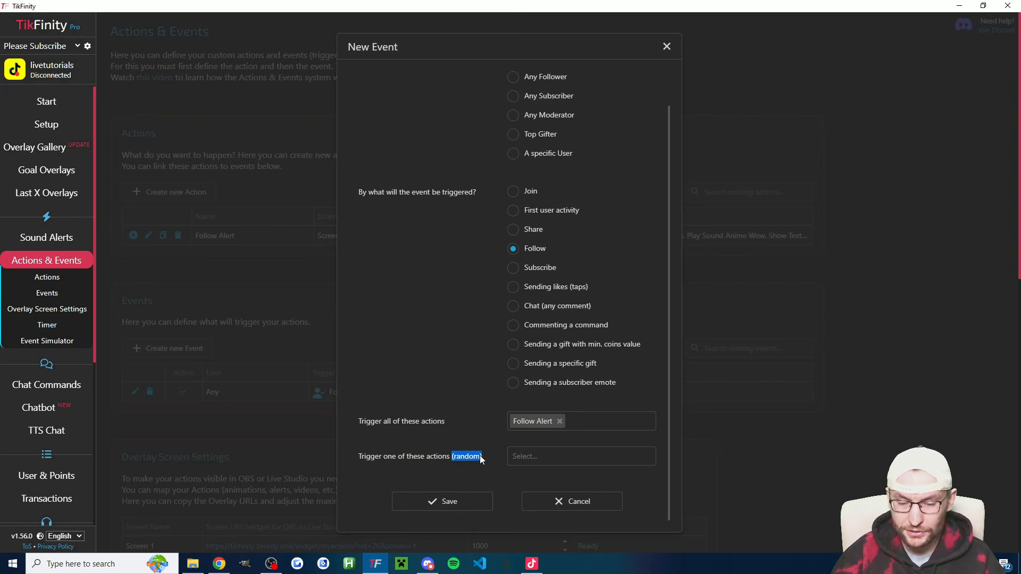
pyautogui.click(449, 502)
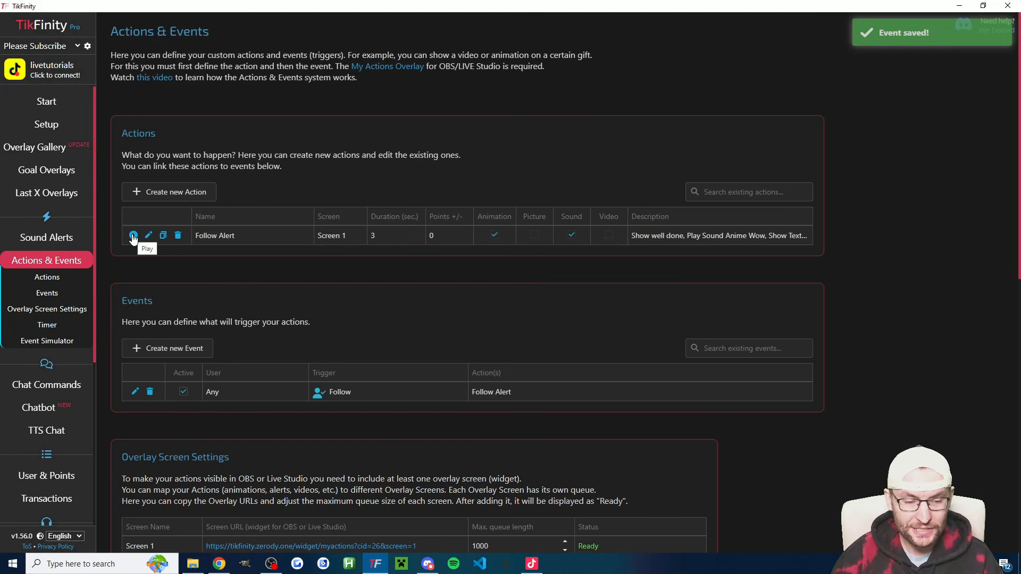
# - Simulate a follow with the Event Simulator and switch to TikTok LIVE Studio to view the alert
pyautogui.scroll(-10, 349, 317)
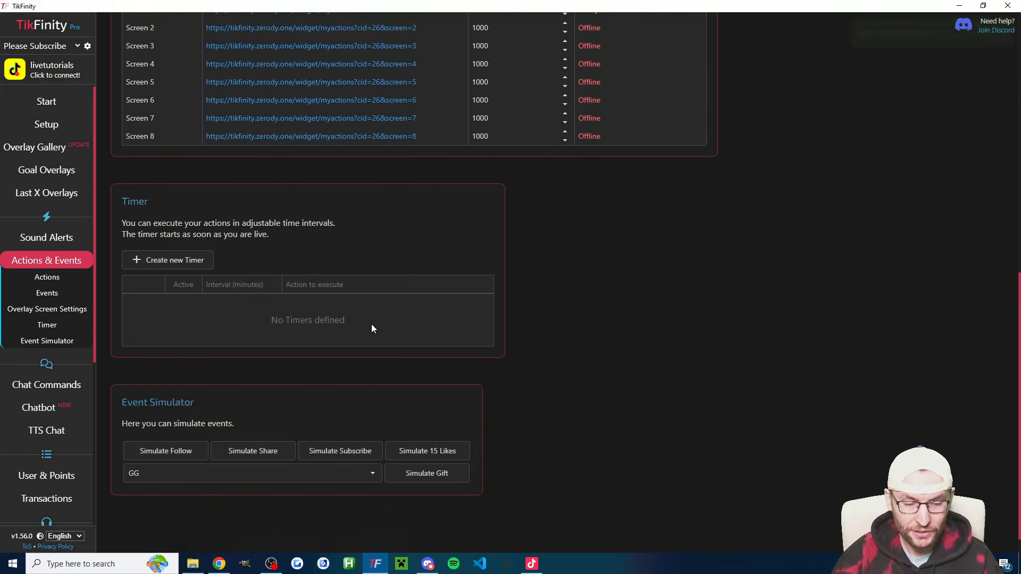
pyautogui.click(183, 437)
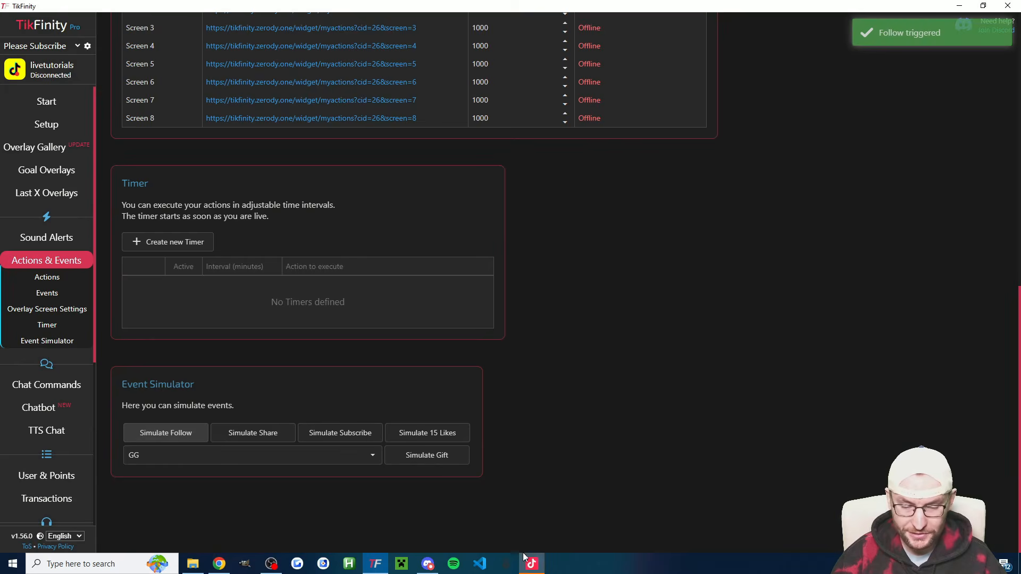
pyautogui.click(536, 568)
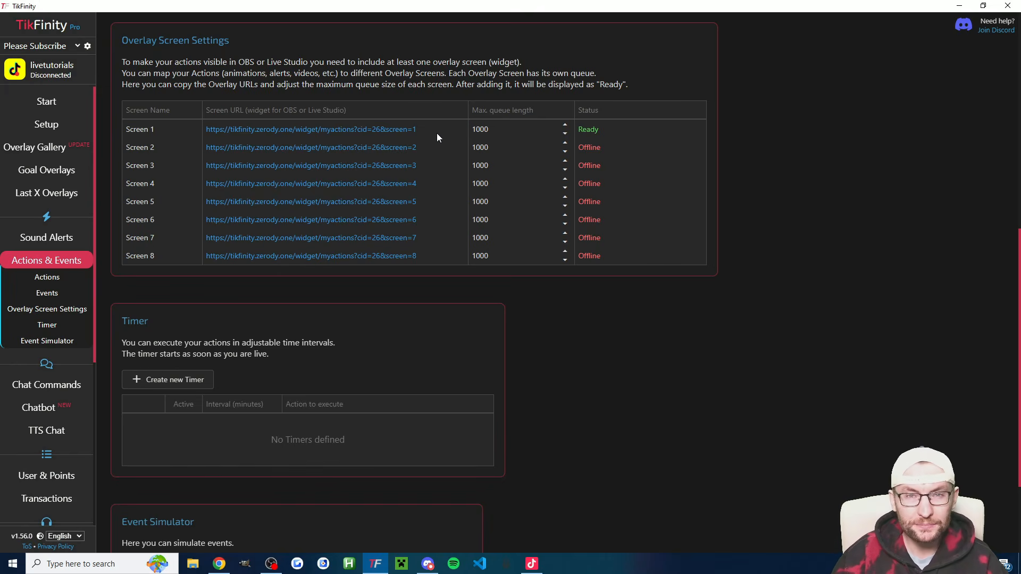
# - Open the Generic Gift Alert action to review its picture and alert text settings
pyautogui.scroll(8, 437, 213)
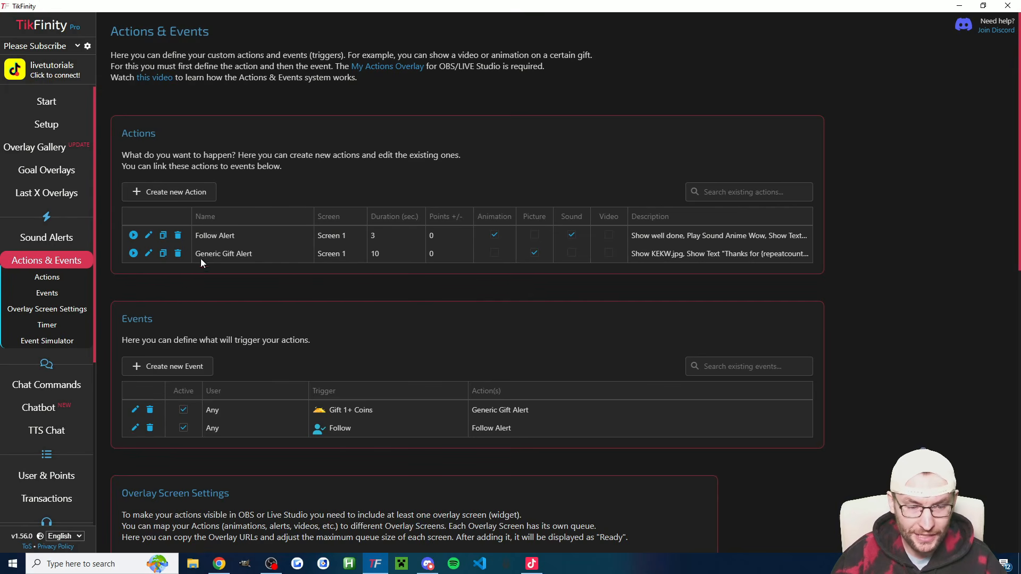
pyautogui.click(205, 197)
pyautogui.click(533, 134)
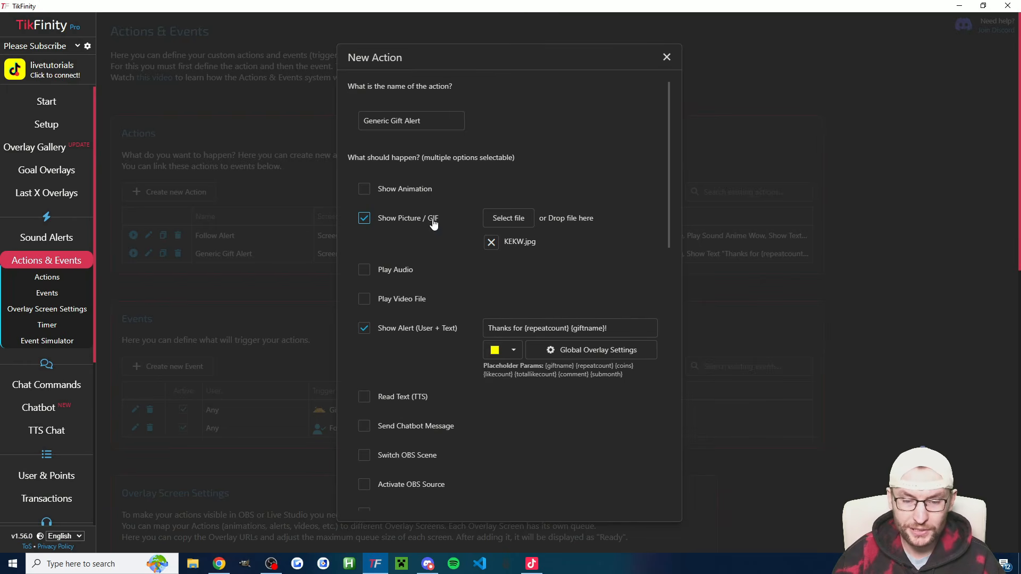
# - Examine the Generic Gift Alert's {repeatcount} and {giftname} placeholders, its text colour options and the Global Overlay Settings
pyautogui.click(518, 219)
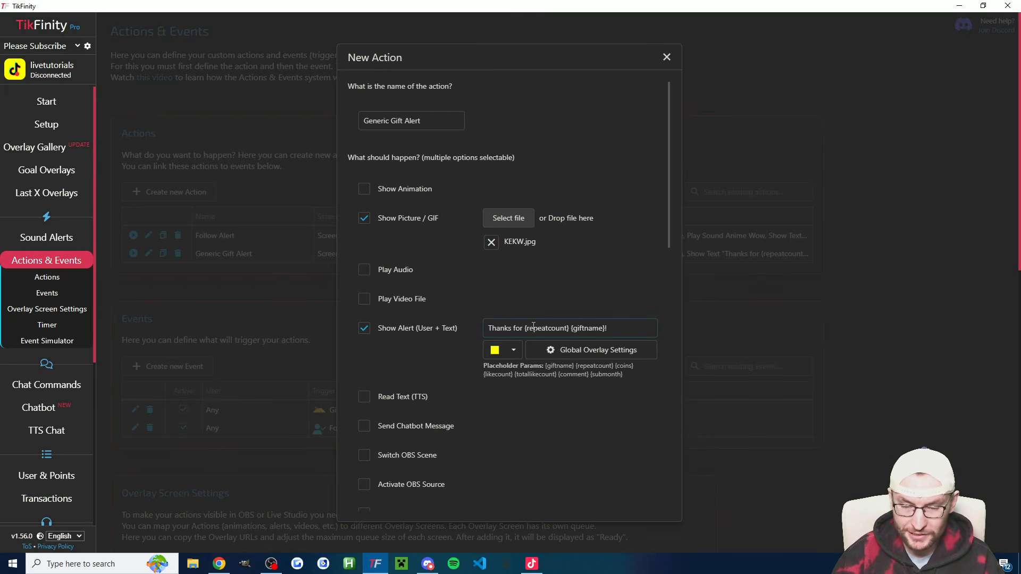
pyautogui.moveTo(524, 328); pyautogui.dragTo(569, 328)
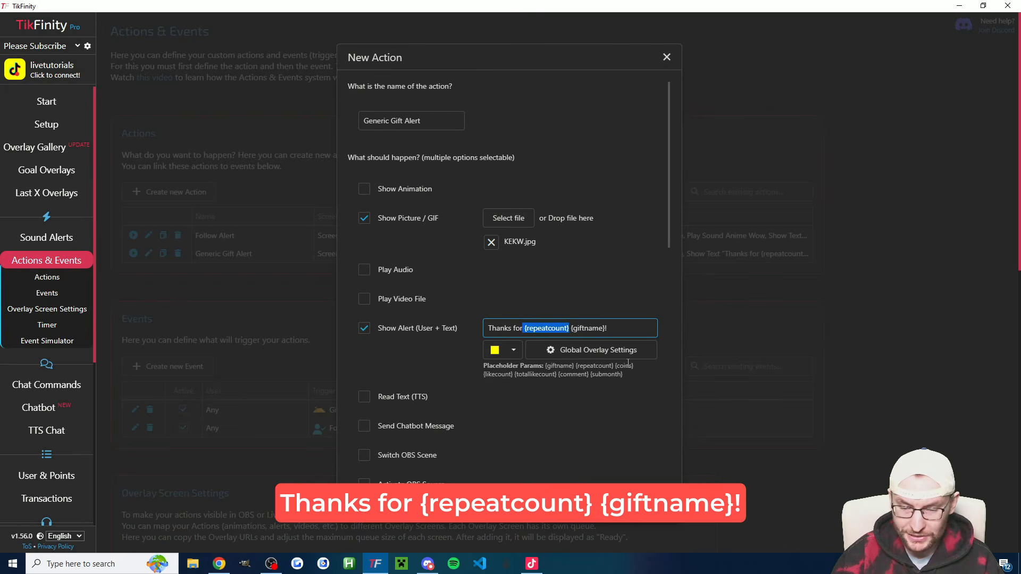
pyautogui.click(615, 366)
pyautogui.moveTo(616, 365); pyautogui.dragTo(576, 366)
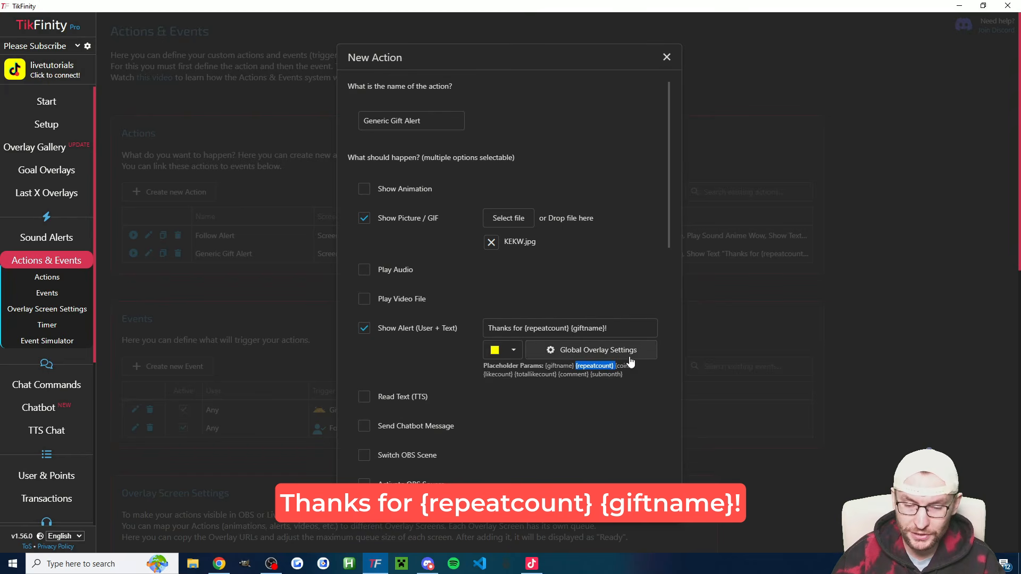
pyautogui.moveTo(571, 328); pyautogui.dragTo(607, 327)
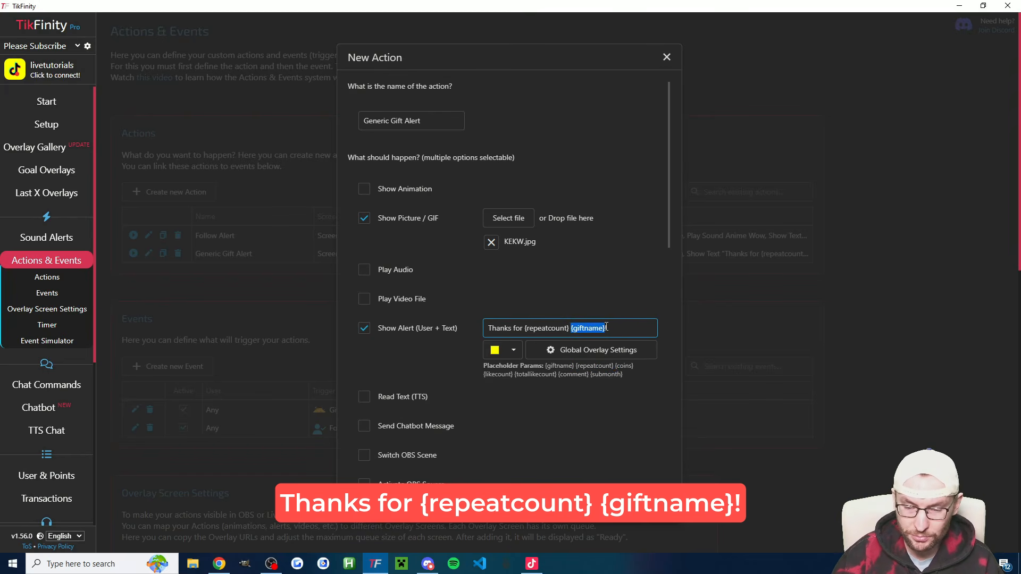
pyautogui.click(640, 324)
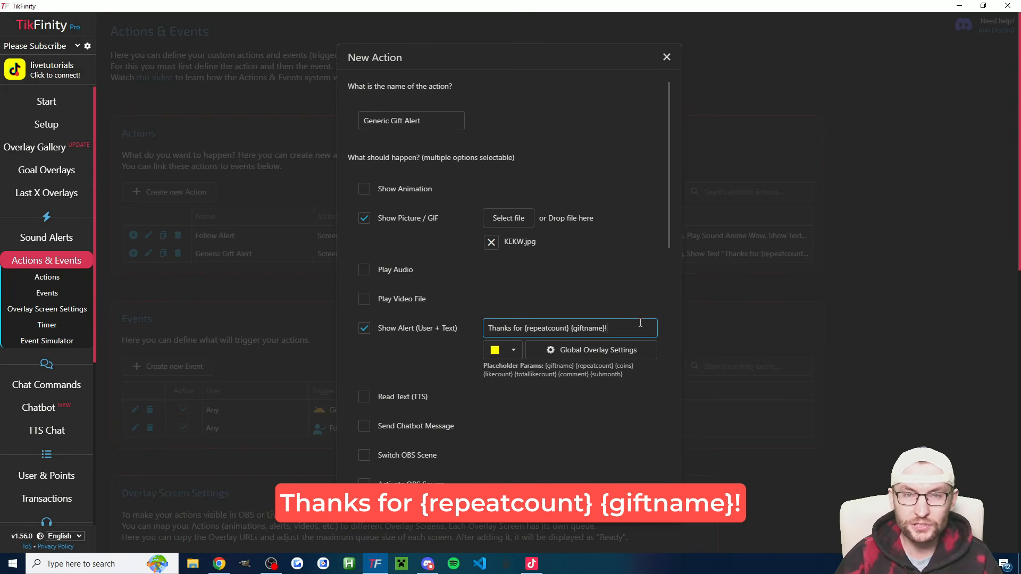
pyautogui.click(514, 350)
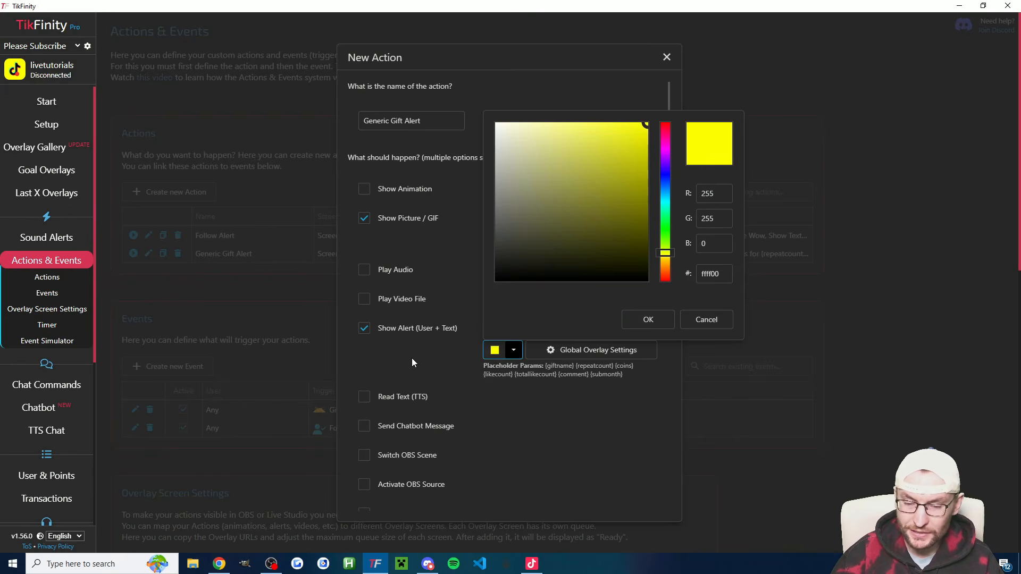
pyautogui.click(432, 355)
pyautogui.click(599, 355)
pyautogui.scroll(-3, 550, 265)
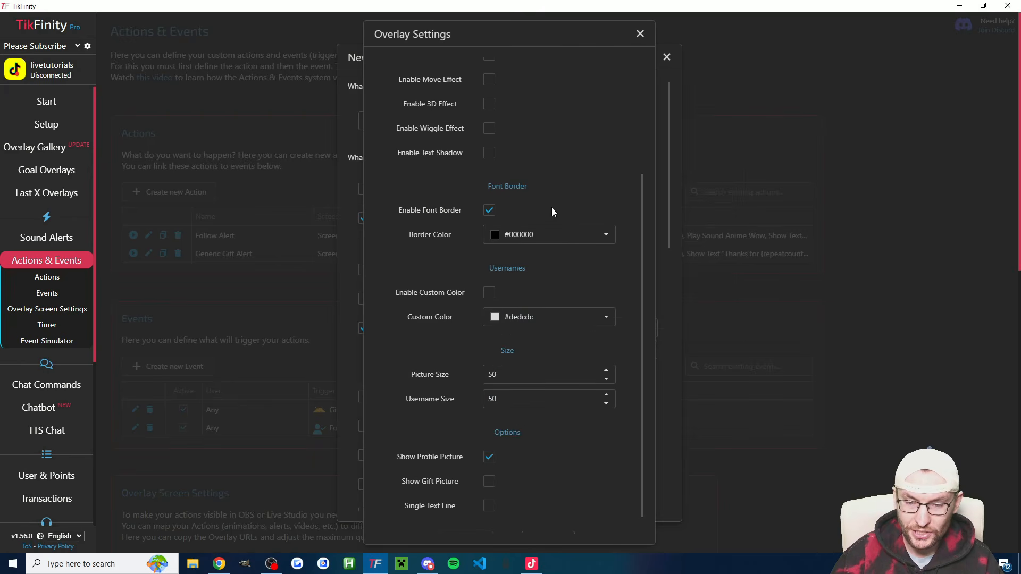
pyautogui.click(640, 33)
# - Set the Generic Gift Alert's display duration to 5 seconds and save the action
pyautogui.scroll(-8, 505, 287)
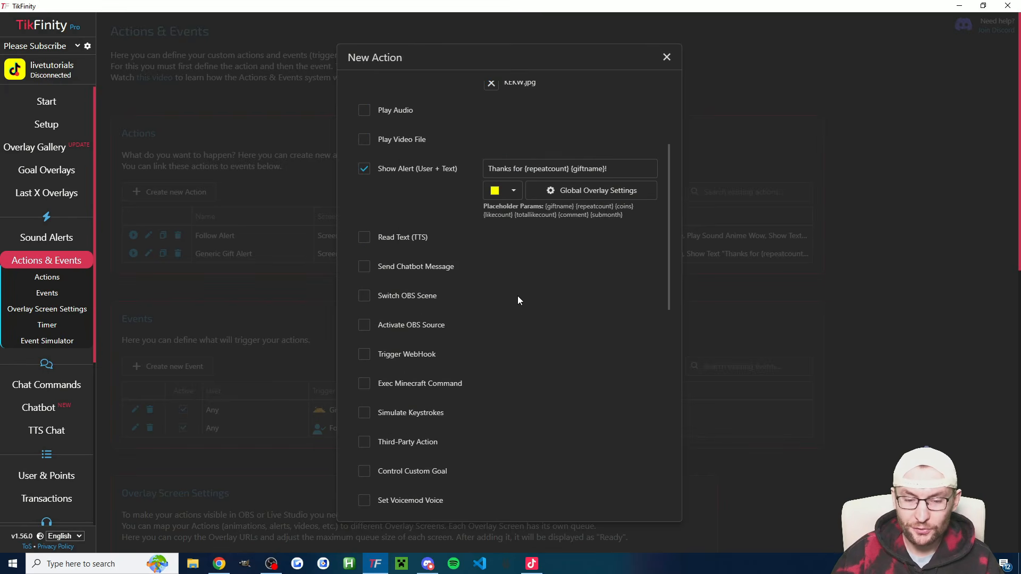
pyautogui.scroll(-3, 532, 229)
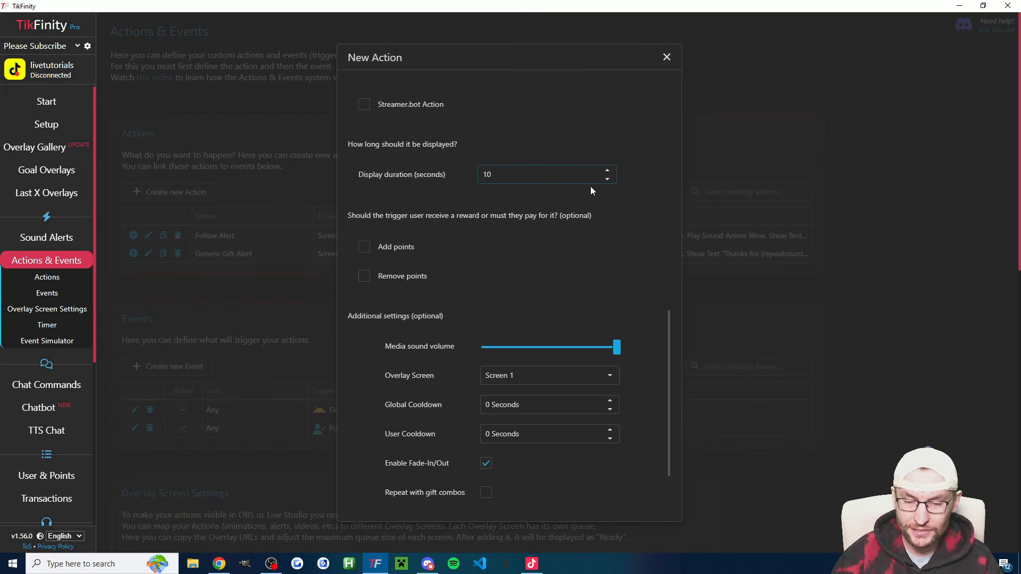
pyautogui.moveTo(503, 182); pyautogui.dragTo(482, 173)
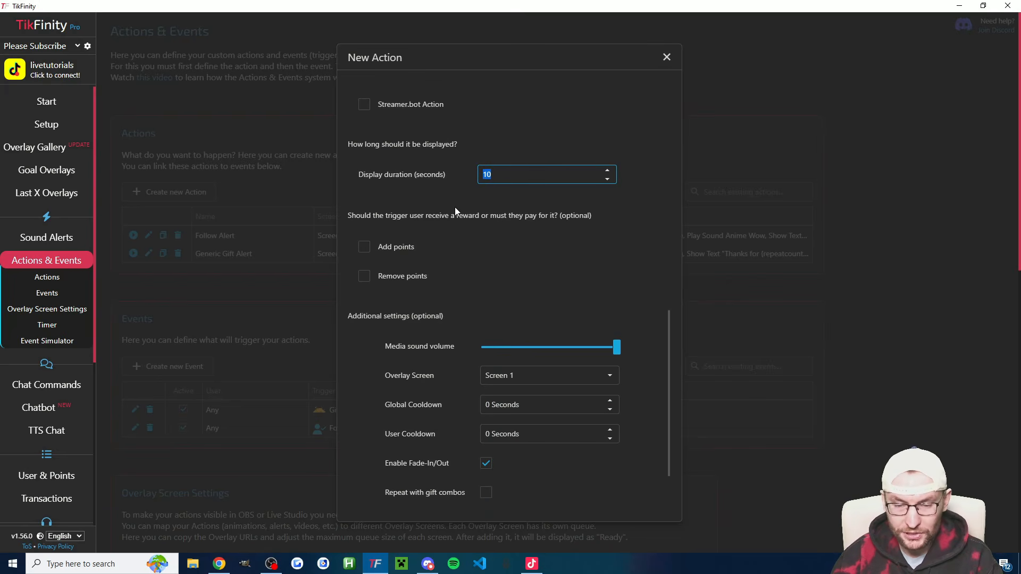
pyautogui.write('5')
pyautogui.click(445, 196)
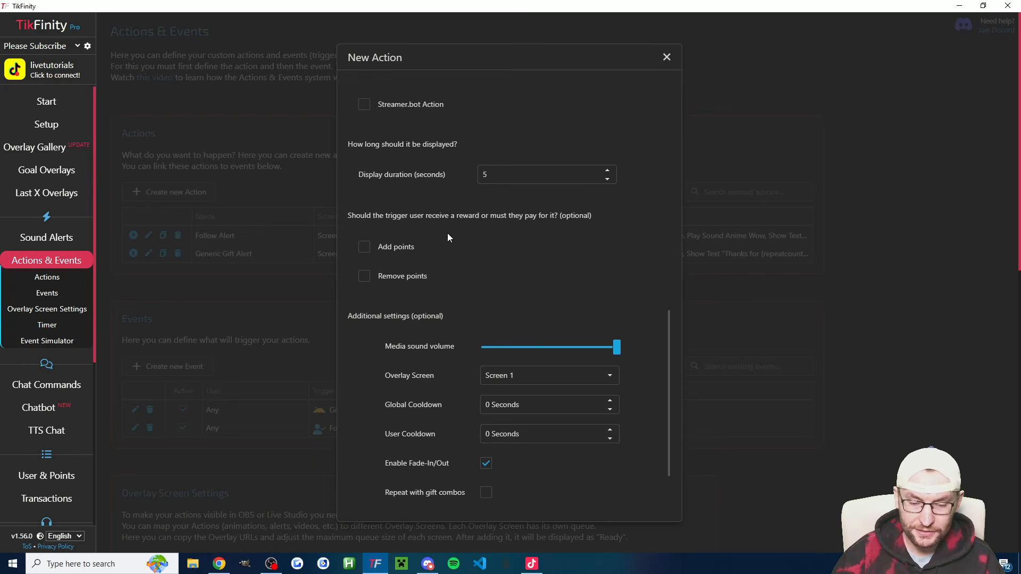
pyautogui.scroll(-2, 479, 319)
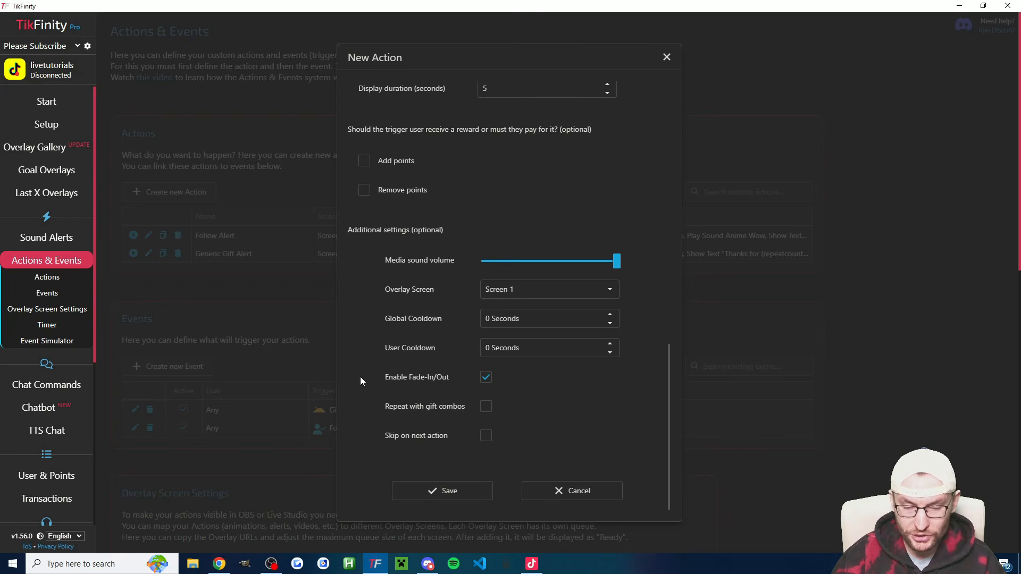
pyautogui.click(455, 494)
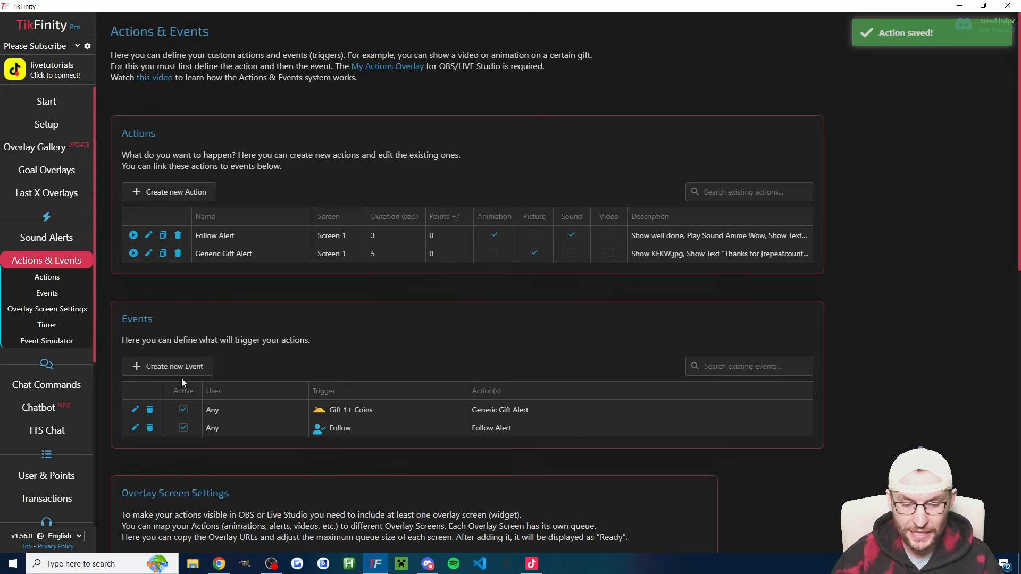
# - Open the gift event for editing and set its minimum coins value to 1
pyautogui.click(136, 411)
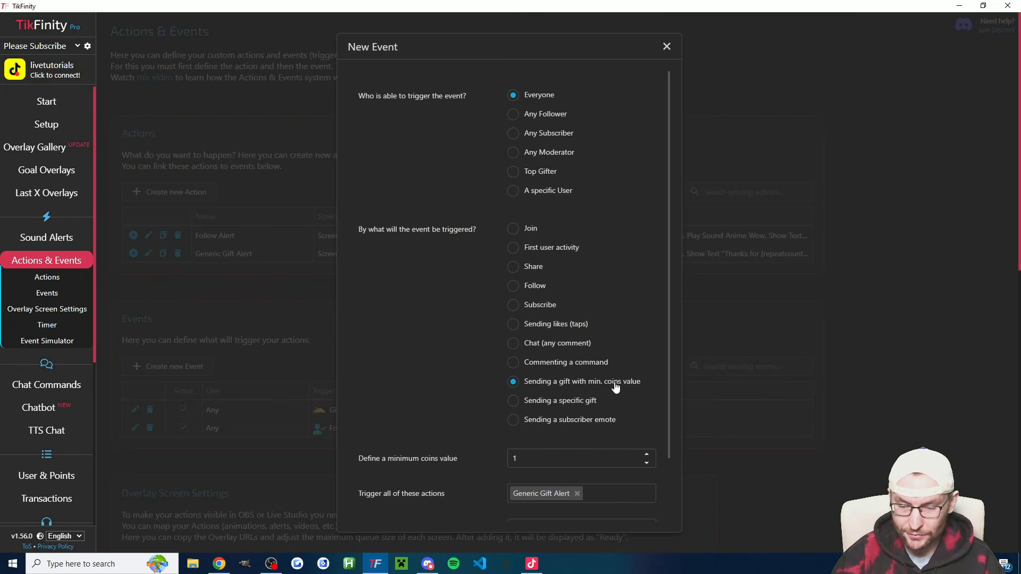
pyautogui.doubleClick(568, 462)
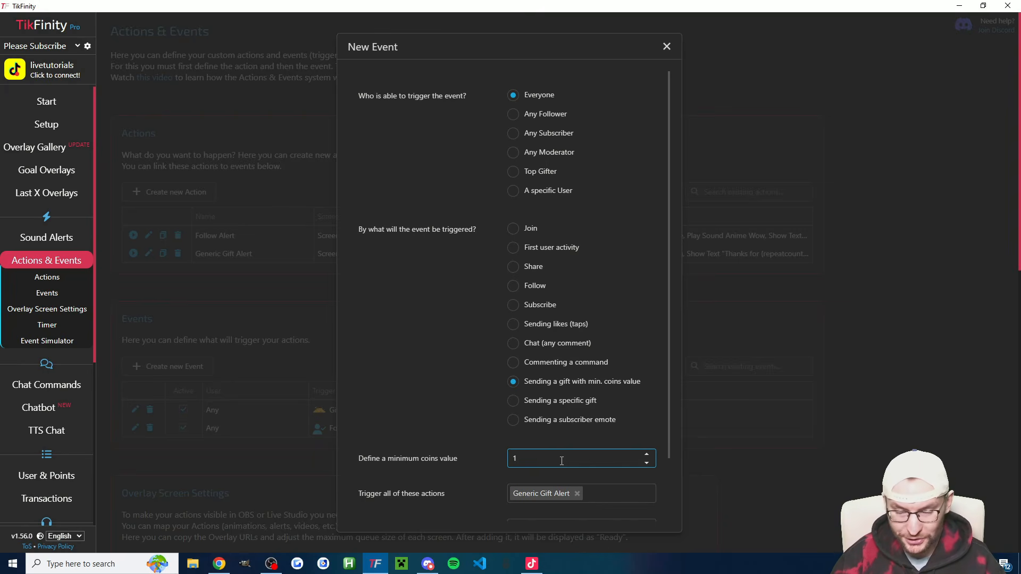
pyautogui.write('00')
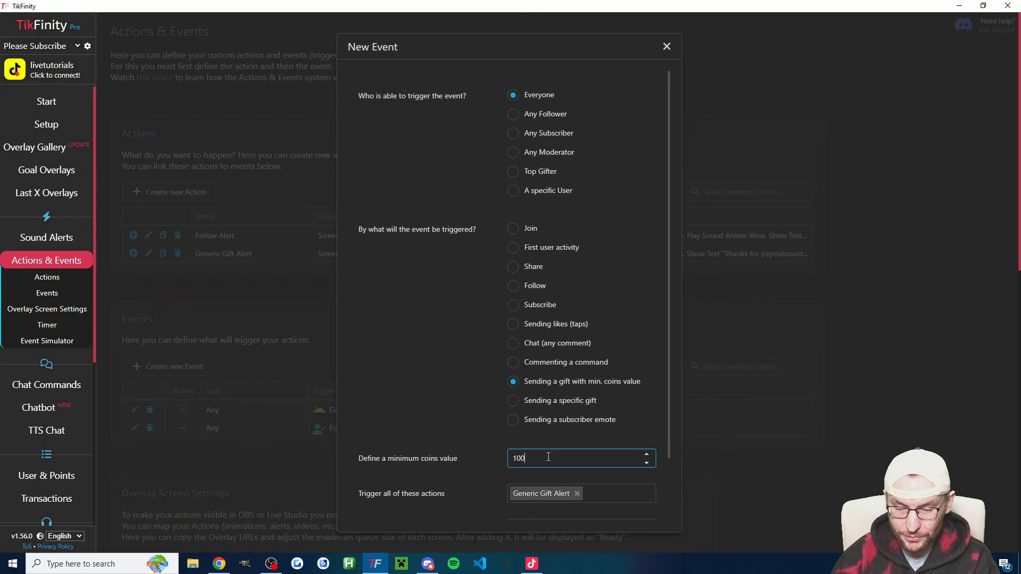
pyautogui.press('BackSpace')
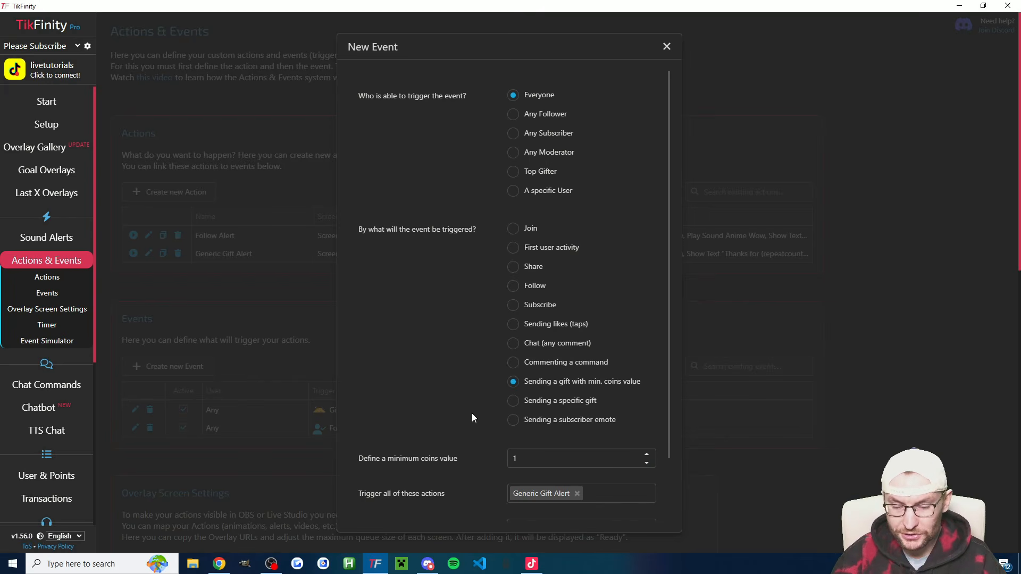
# - Remove and reselect Generic Gift Alert under the actions that all trigger, and save the gift event
pyautogui.scroll(-2, 476, 402)
pyautogui.click(577, 421)
pyautogui.click(576, 424)
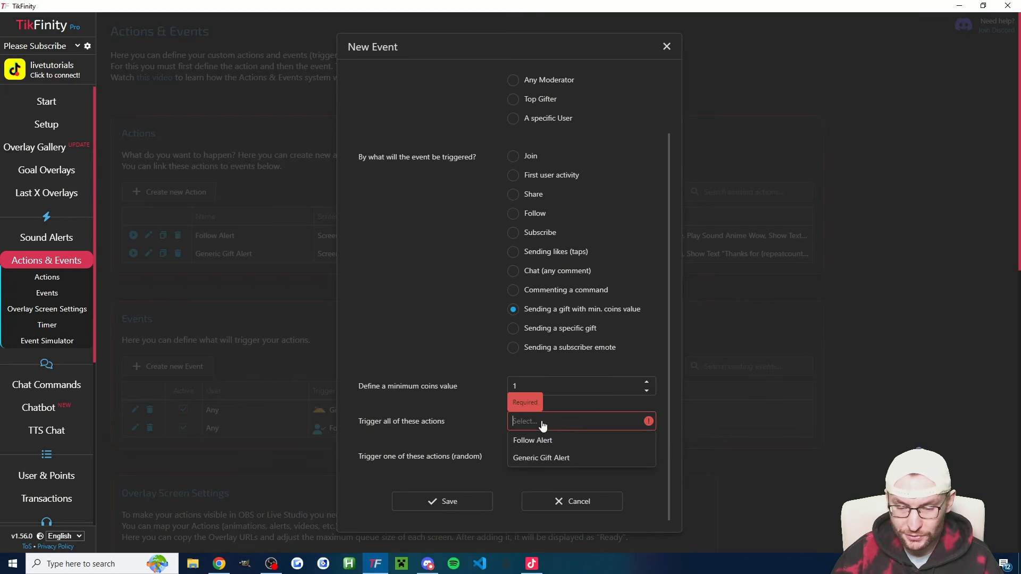
pyautogui.click(540, 456)
pyautogui.click(449, 431)
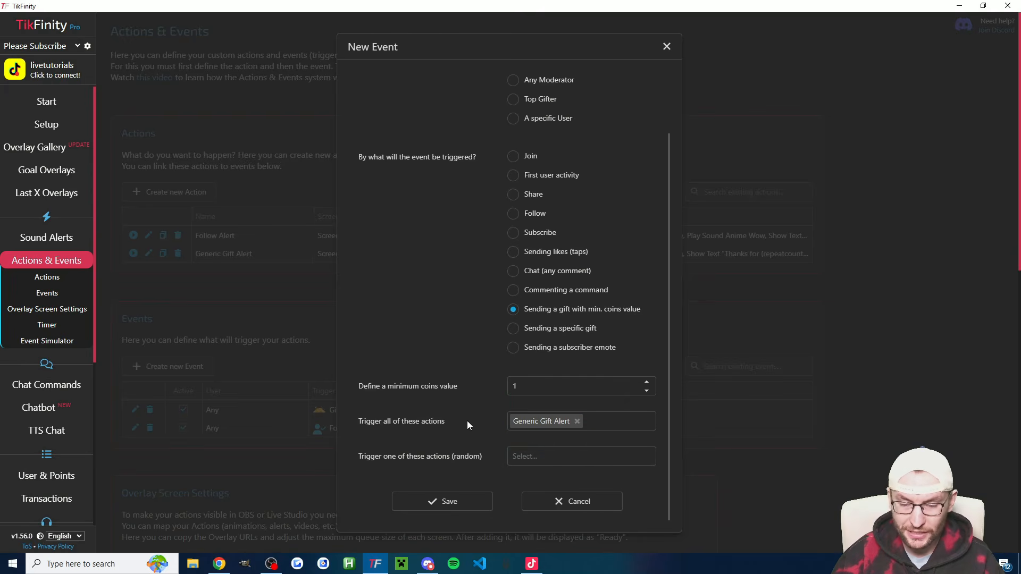
pyautogui.doubleClick(487, 455)
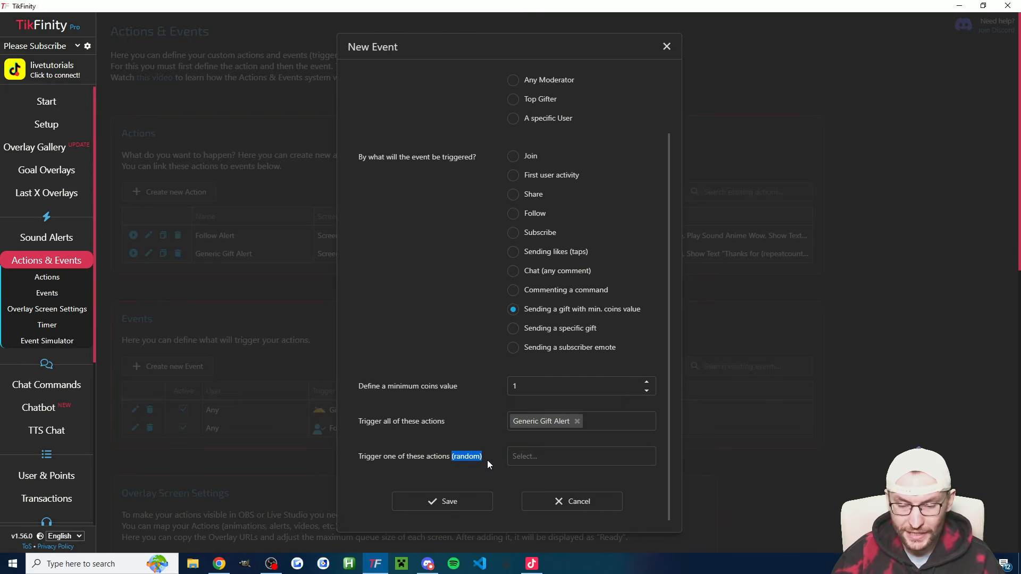
pyautogui.click(486, 464)
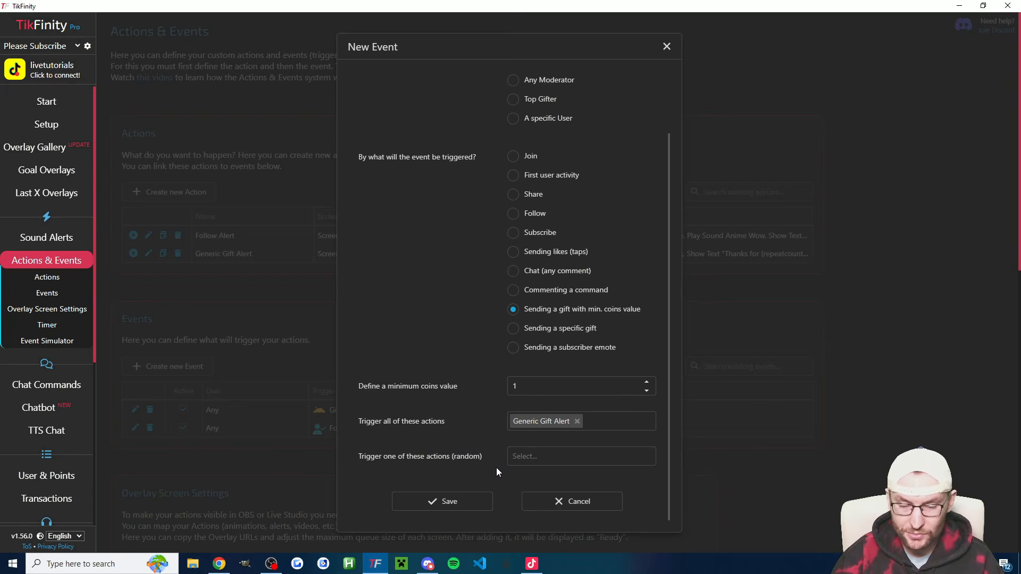
pyautogui.click(473, 503)
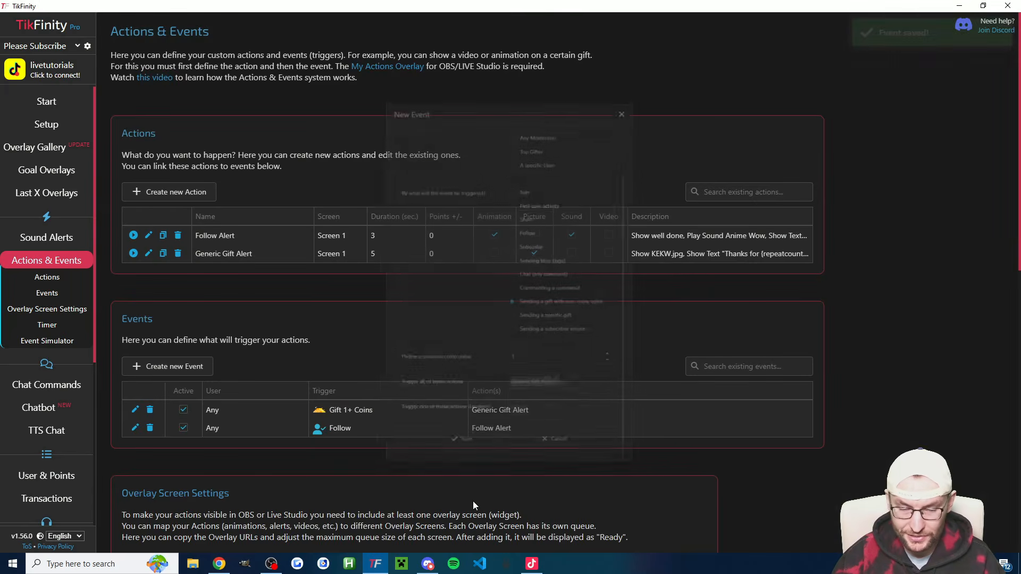
# - Simulate a GG gift with the Event Simulator and switch to TikTok LIVE Studio to view the alert
pyautogui.scroll(-10, 633, 300)
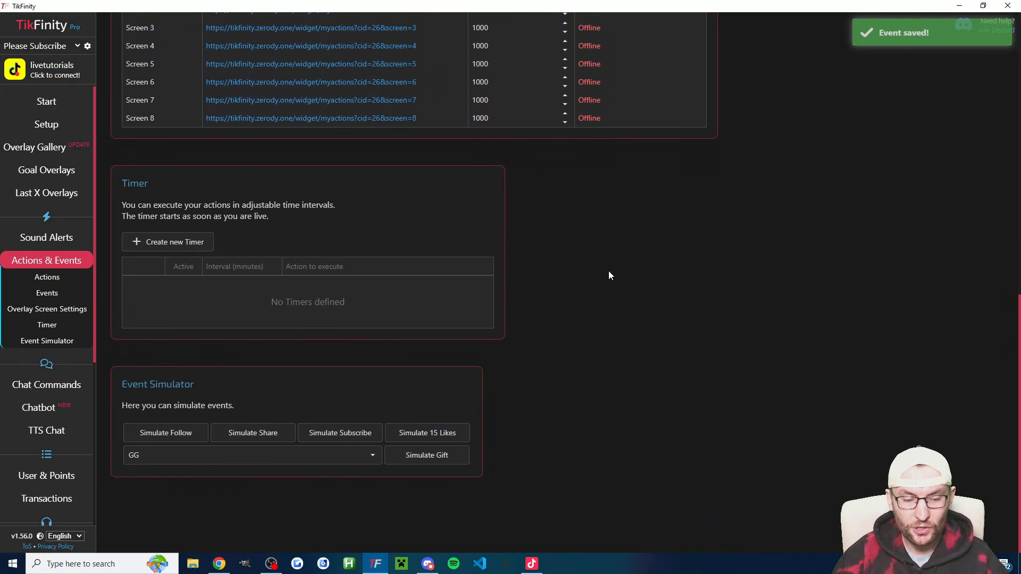
pyautogui.click(371, 456)
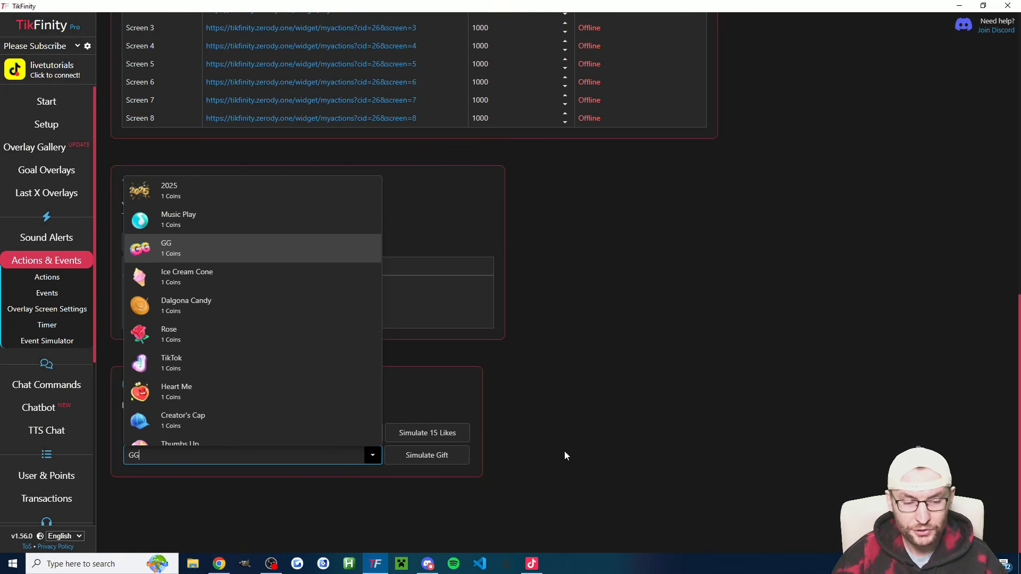
pyautogui.press('Return')
pyautogui.click(427, 455)
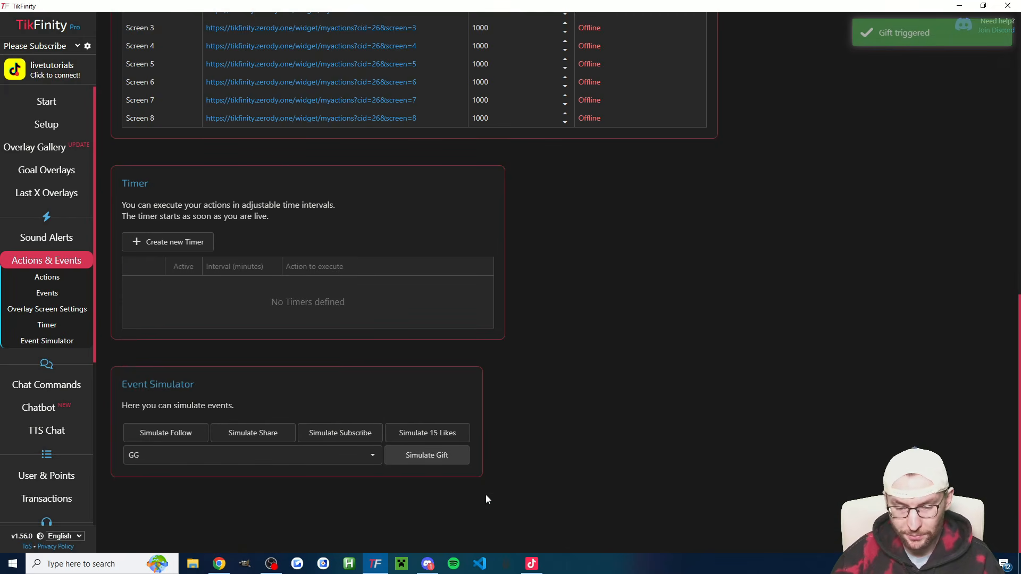
pyautogui.click(532, 563)
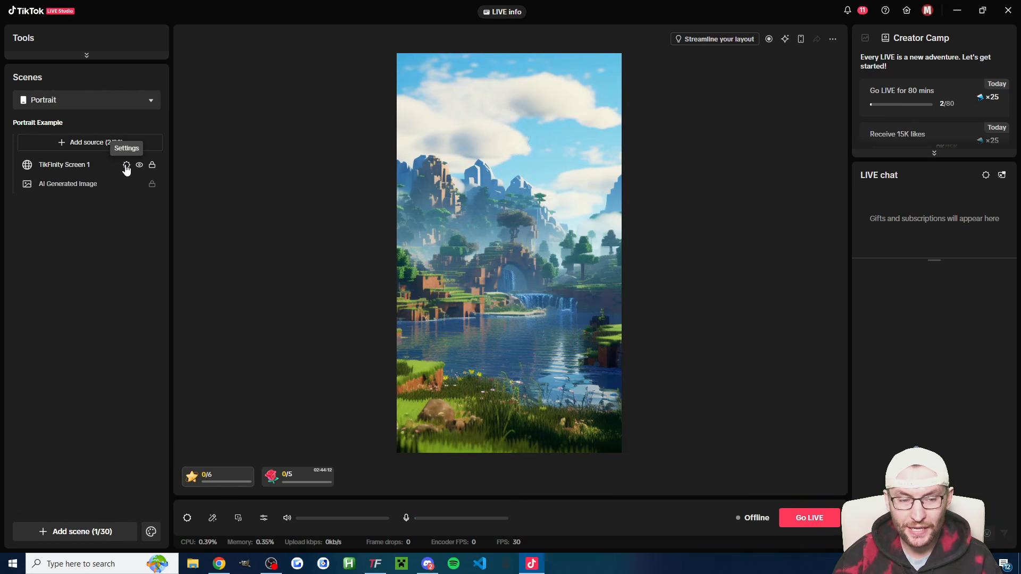
# - Set the TikFinity Screen 1 source's custom height to 300, and unlock and move it to the vertical centre of the scene
pyautogui.click(126, 166)
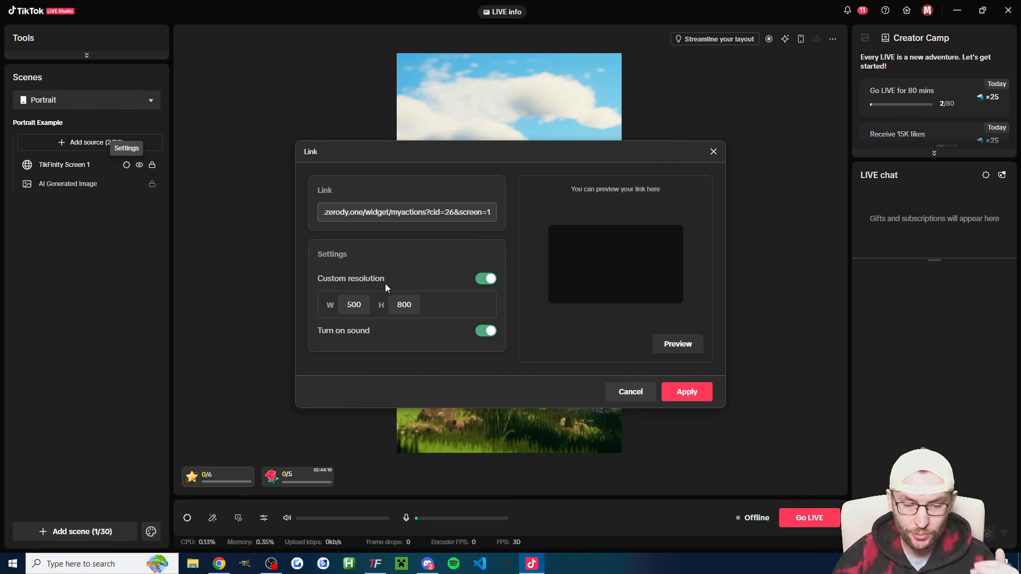
pyautogui.doubleClick(413, 305)
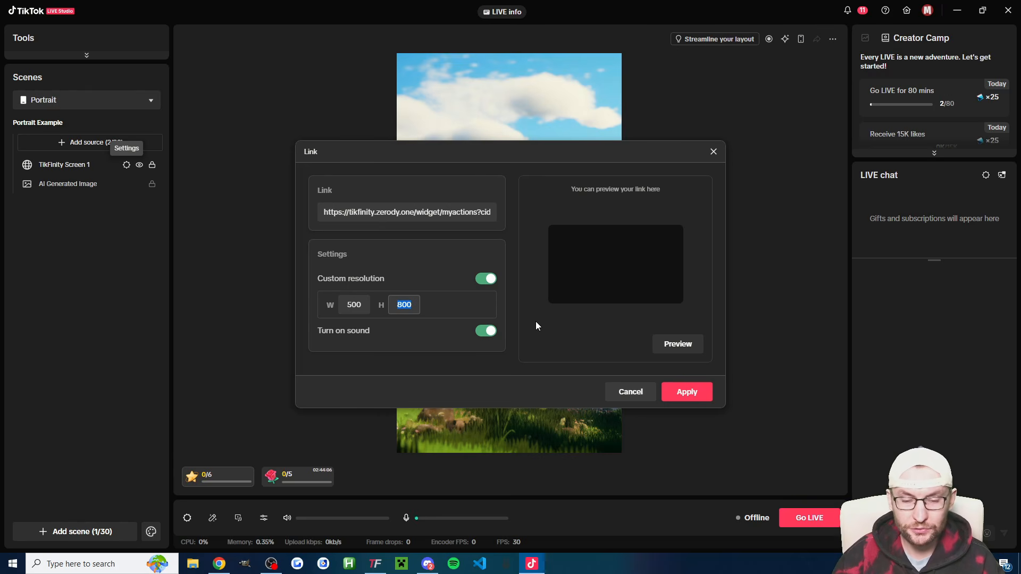
pyautogui.write('300')
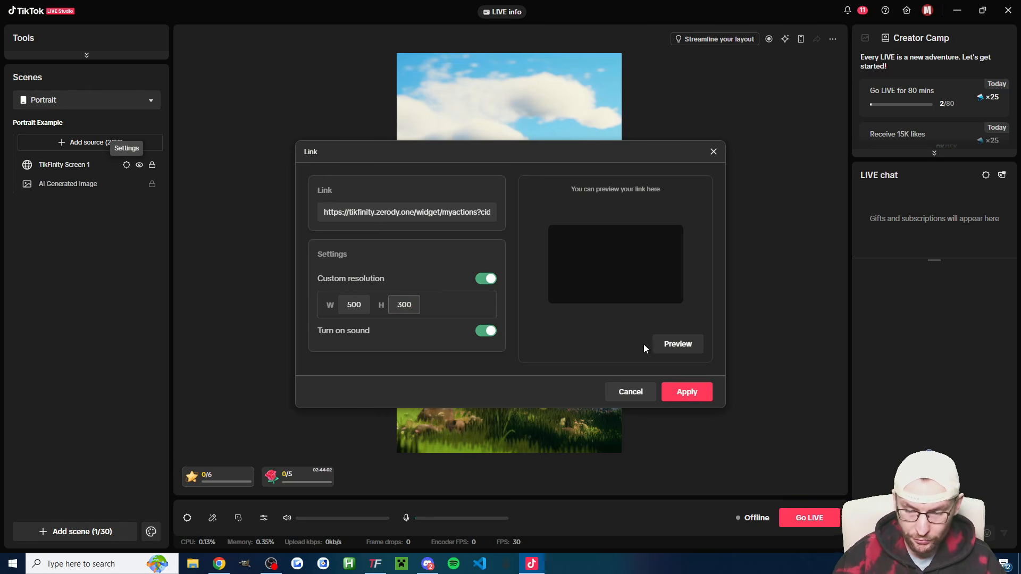
pyautogui.click(696, 396)
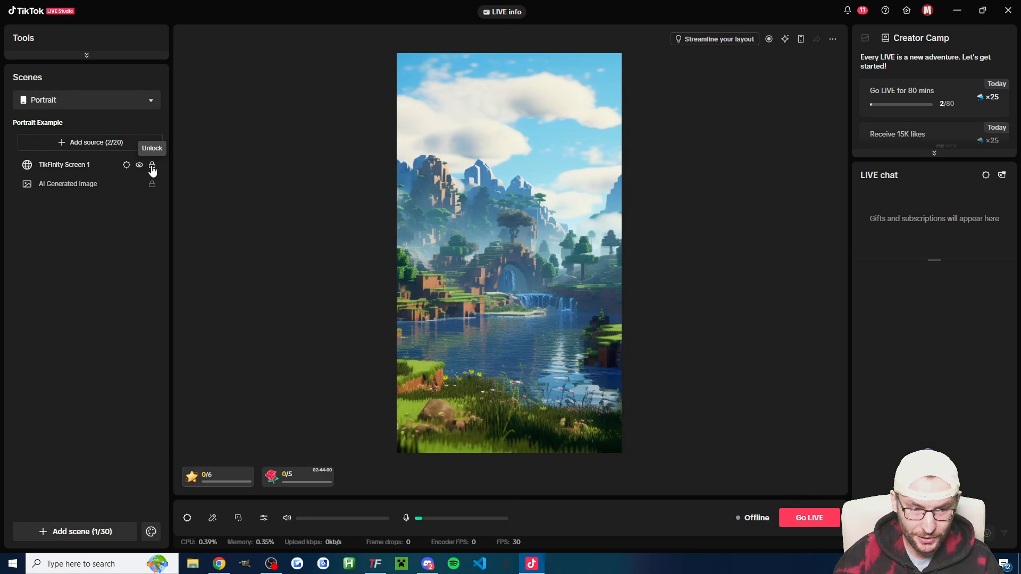
pyautogui.click(152, 165)
pyautogui.moveTo(481, 139); pyautogui.dragTo(481, 224)
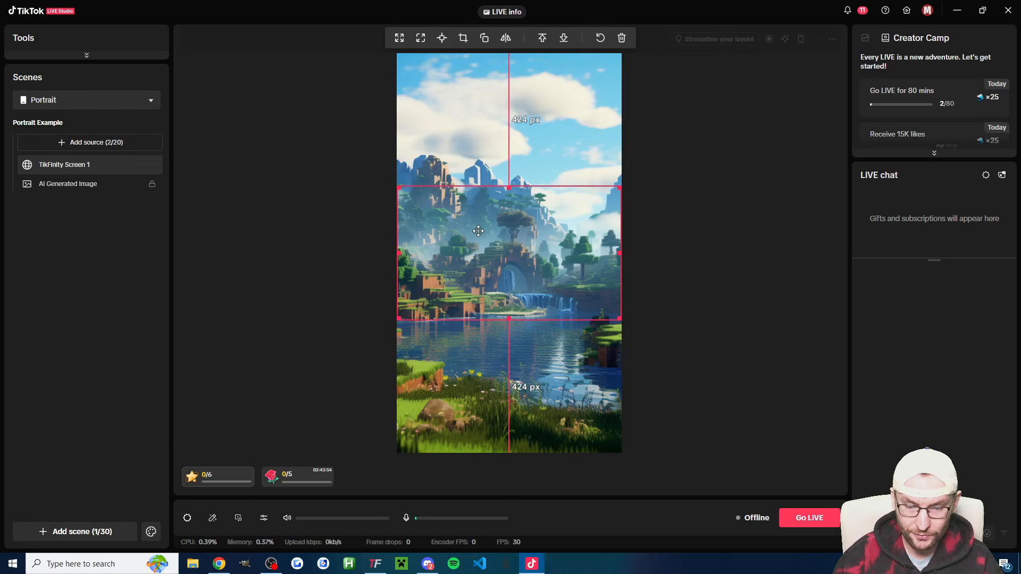
# - Switch to TikFinity, simulate the GG gift again and return to TikTok LIVE Studio to view the resized alert
pyautogui.click(375, 565)
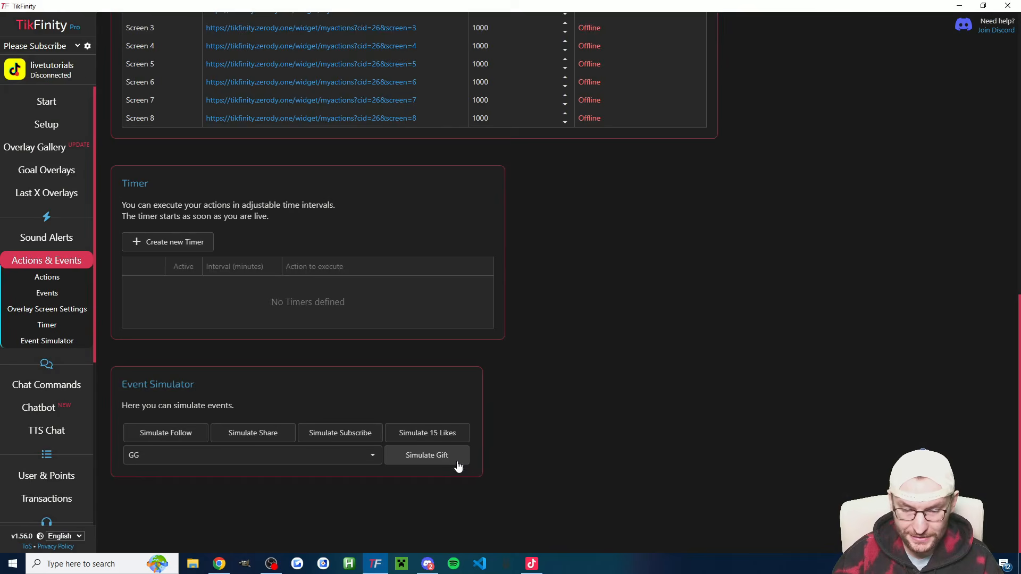
pyautogui.click(452, 458)
pyautogui.click(532, 564)
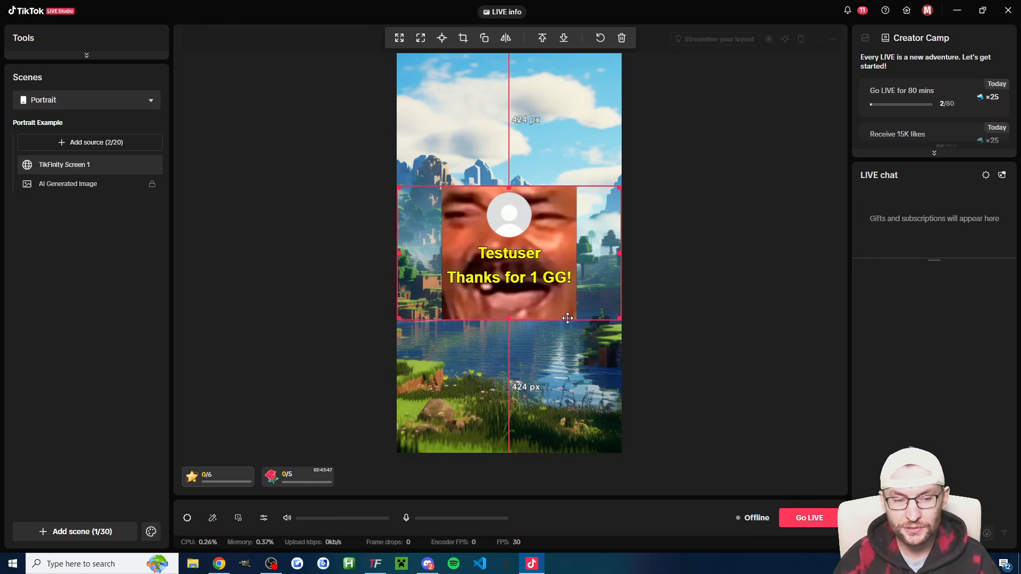
# - Open the TikFinity Screen 1 source's settings to review its custom resolution, and move the dialog aside
pyautogui.click(126, 165)
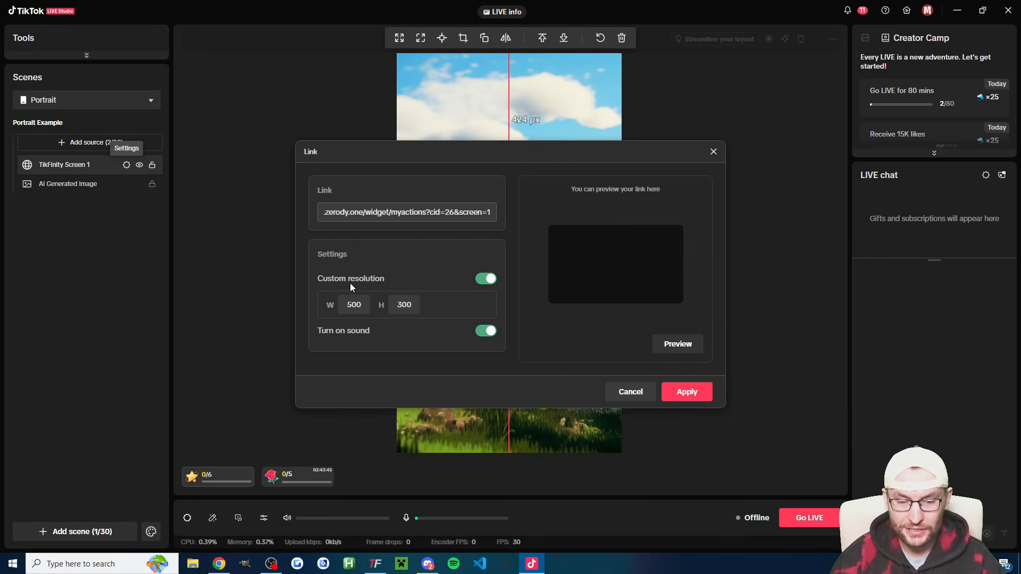
pyautogui.moveTo(443, 151); pyautogui.dragTo(755, 112)
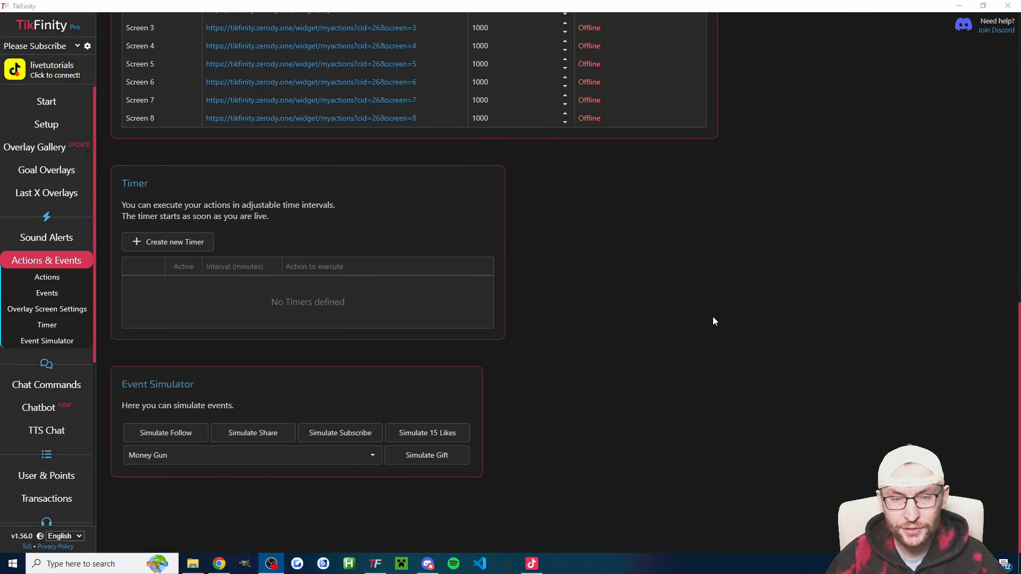
# - Simulate a Money Gun gift with the Event Simulator and switch to TikTok LIVE Studio to view the alert
pyautogui.click(453, 459)
pyautogui.click(532, 564)
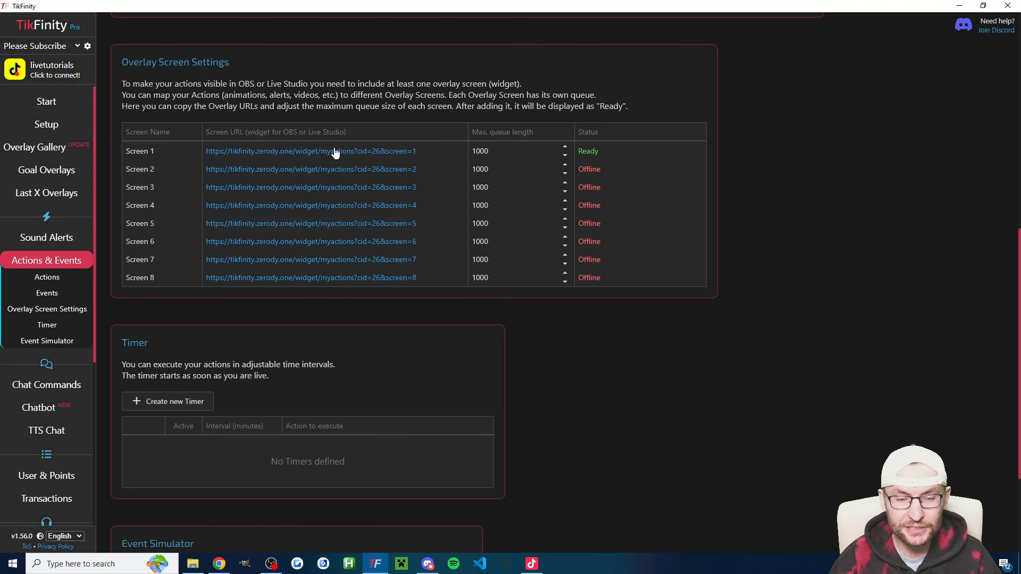
# - Open the Money Gun Alert action in TikFinity, search the general animations for "money" and choose money stack as its animation
pyautogui.scroll(7, 345, 240)
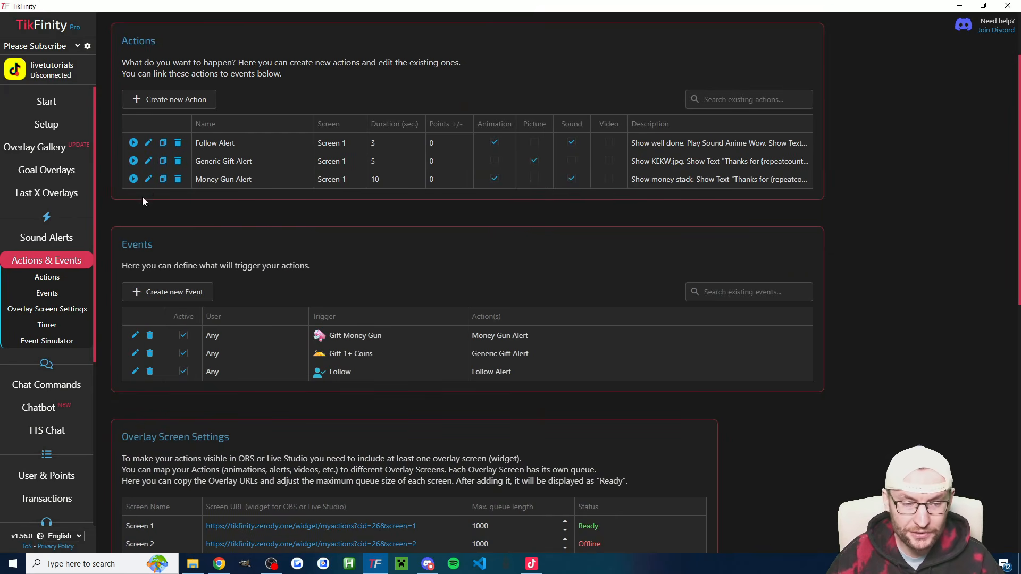
pyautogui.click(163, 178)
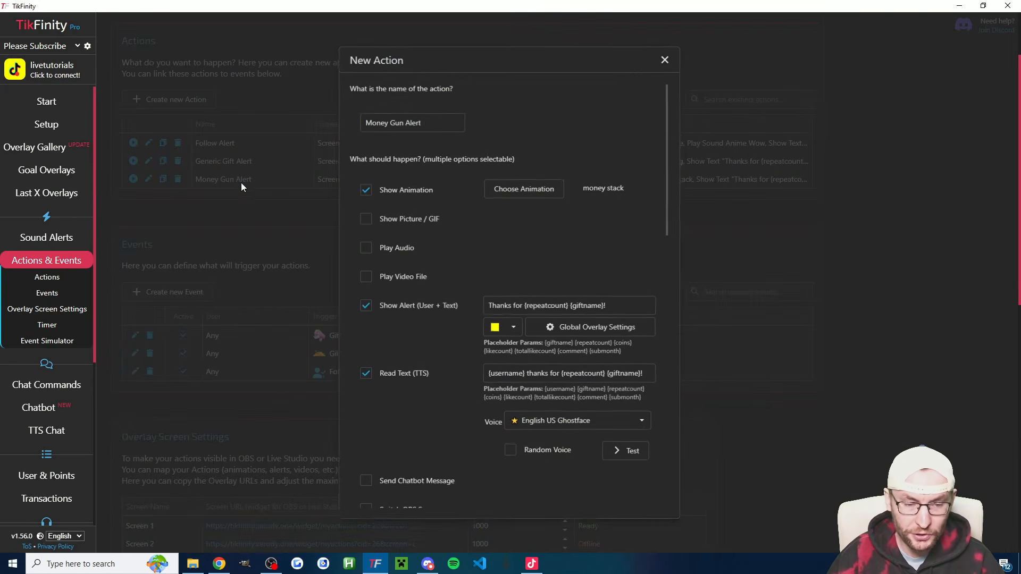
pyautogui.tripleClick(433, 121)
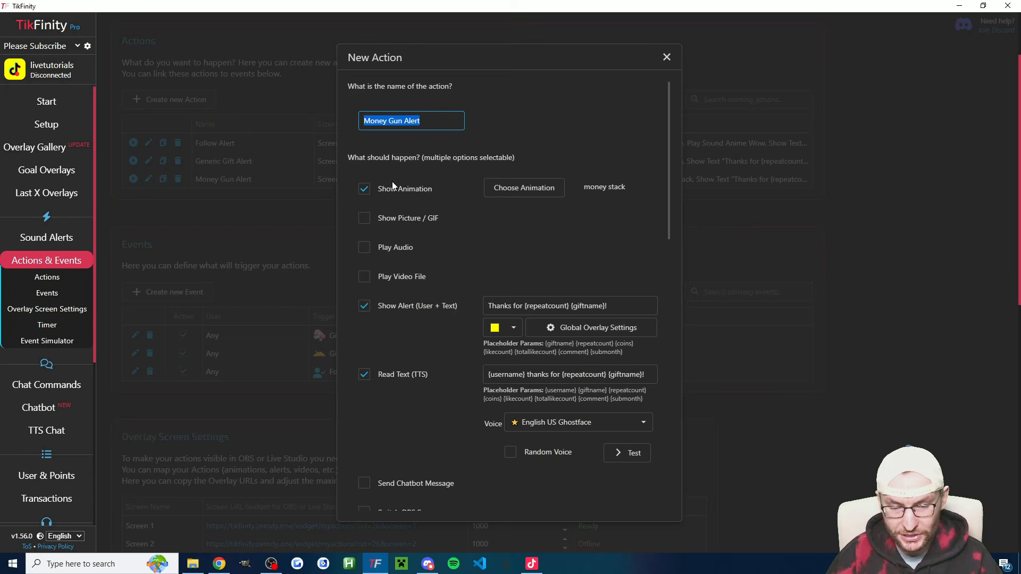
pyautogui.click(519, 192)
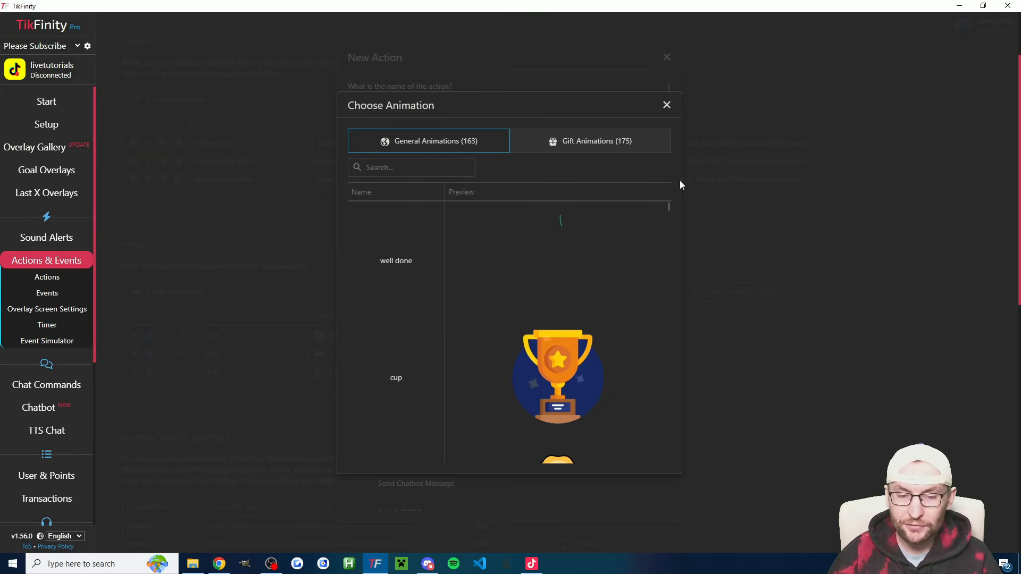
pyautogui.click(404, 166)
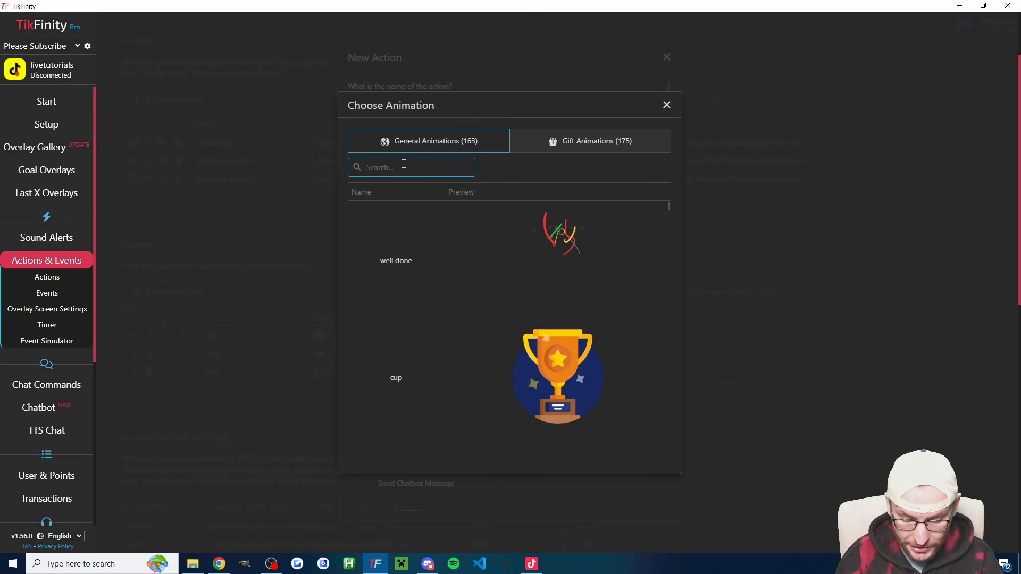
pyautogui.write('money')
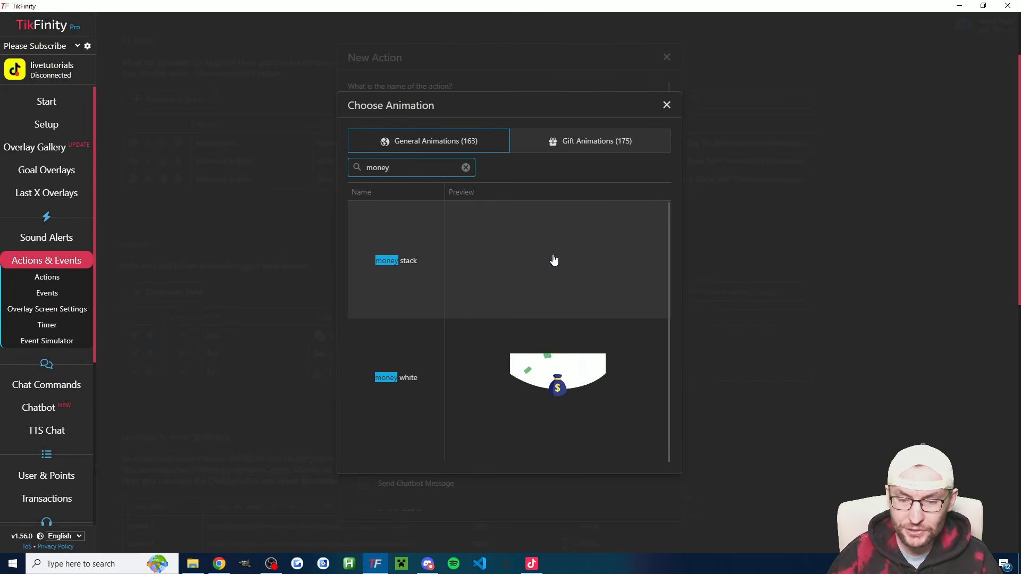
pyautogui.click(527, 253)
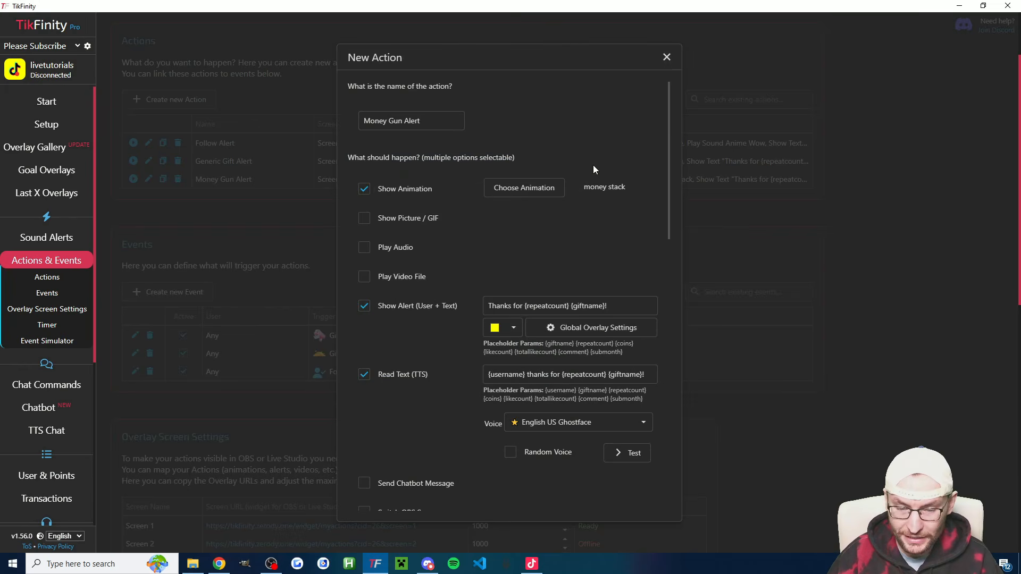
# - Review the Money Gun Alert's Show Alert text, {repeatcount} placeholder, text colour and Global Overlay Settings, leaving them as they are
pyautogui.scroll(-1, 548, 205)
pyautogui.click(547, 253)
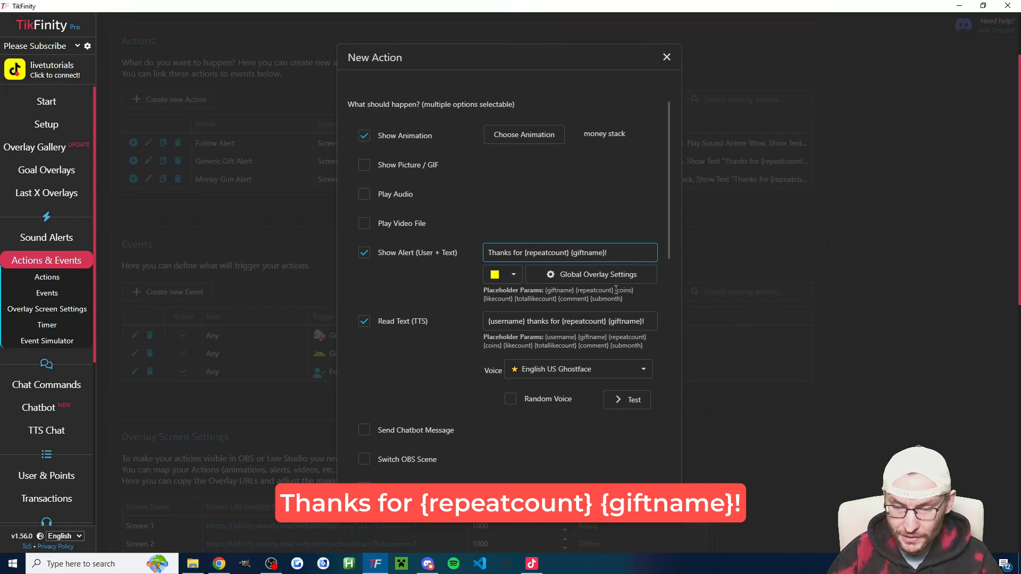
pyautogui.moveTo(616, 291); pyautogui.dragTo(582, 293)
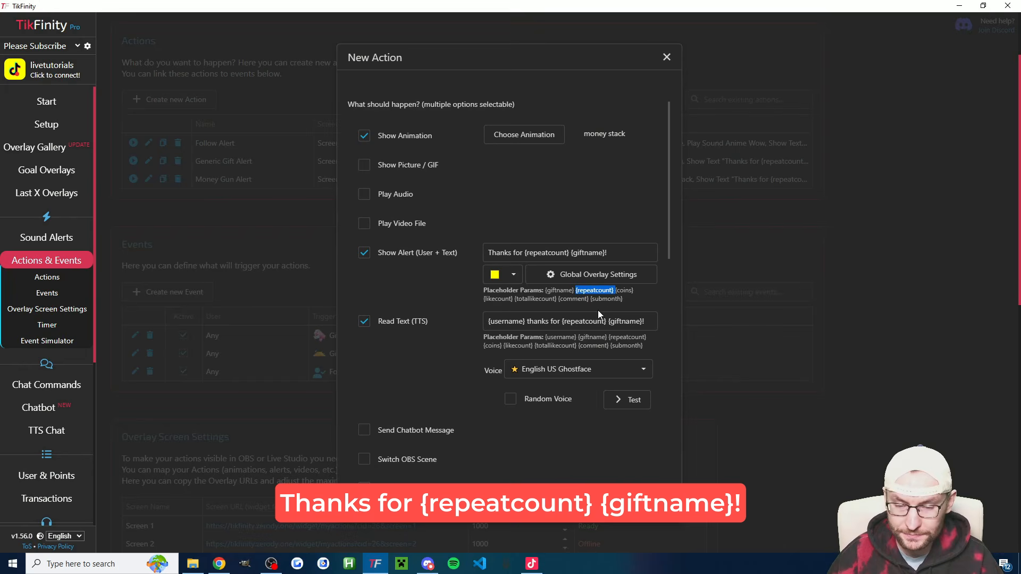
pyautogui.click(503, 275)
pyautogui.click(461, 297)
pyautogui.click(601, 274)
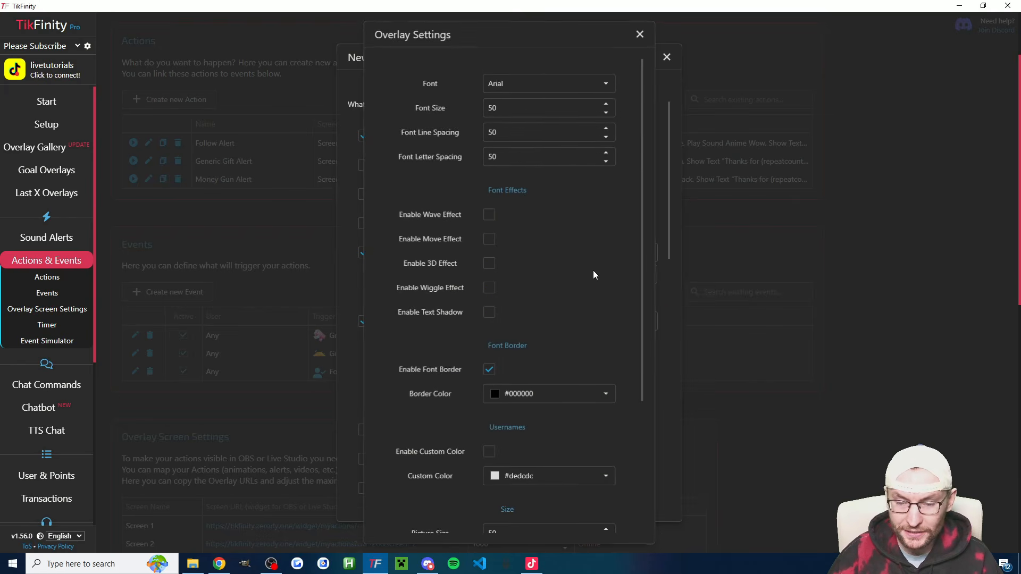
pyautogui.click(640, 35)
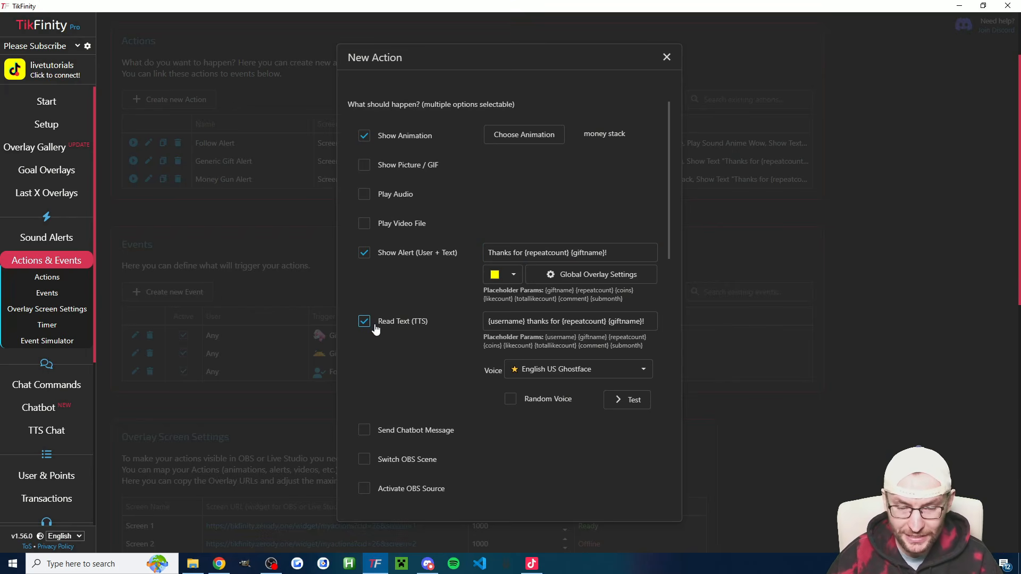
# - Review the action's Read Text (TTS) message and {username} placeholder, test the speech and look through the available voices
pyautogui.tripleClick(554, 253)
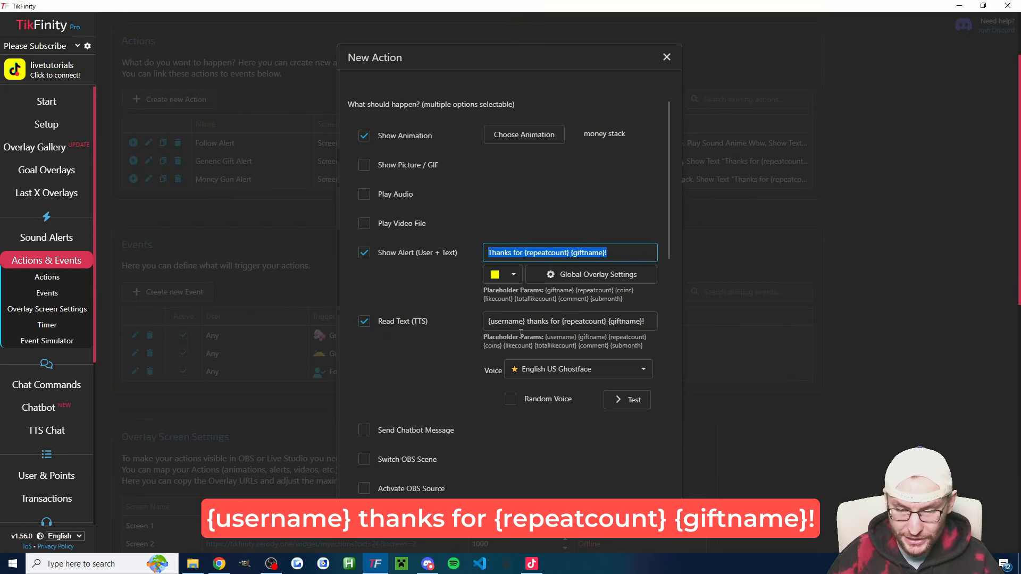
pyautogui.click(531, 320)
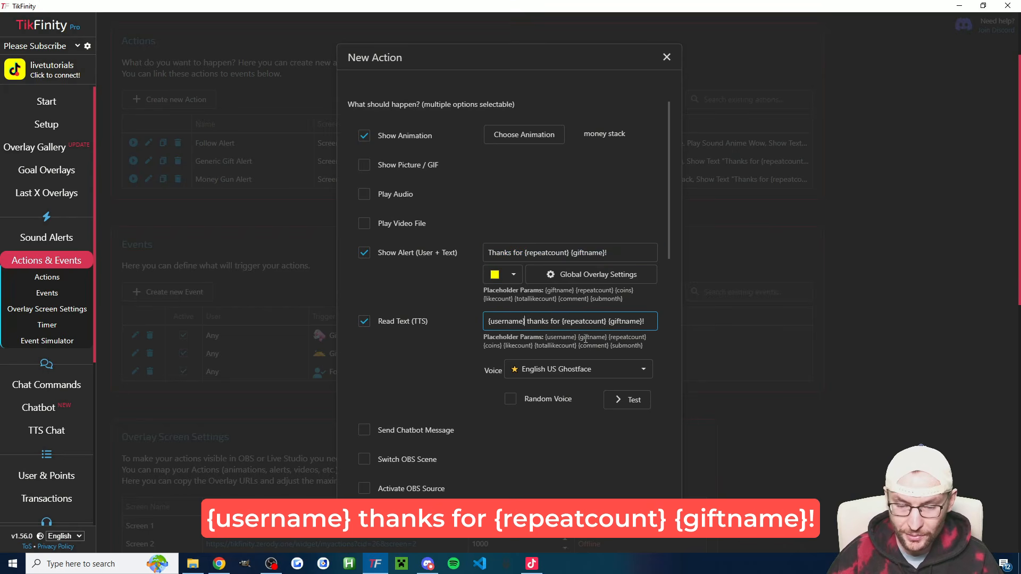
pyautogui.moveTo(576, 337); pyautogui.dragTo(546, 338)
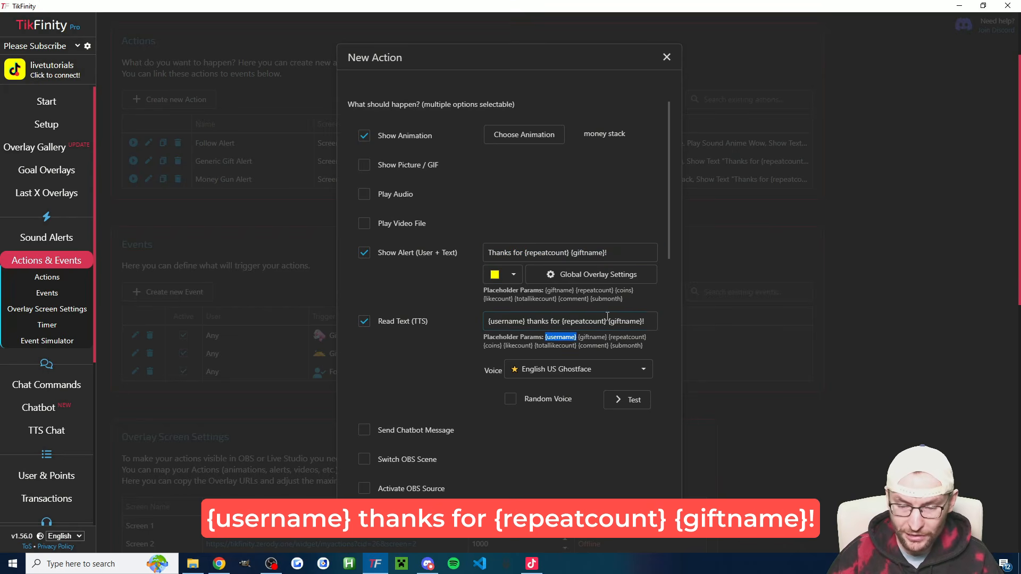
pyautogui.click(541, 319)
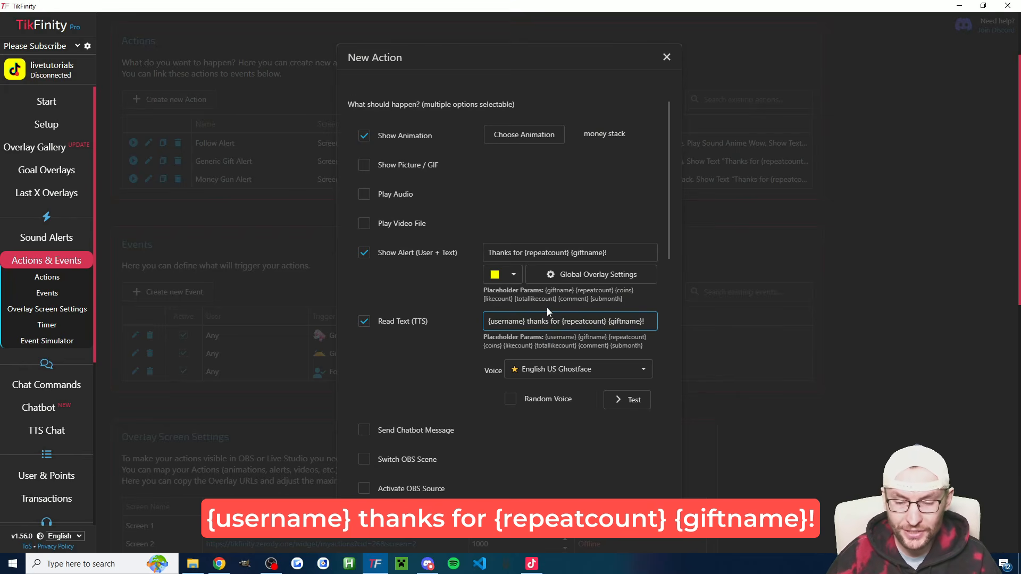
pyautogui.click(644, 407)
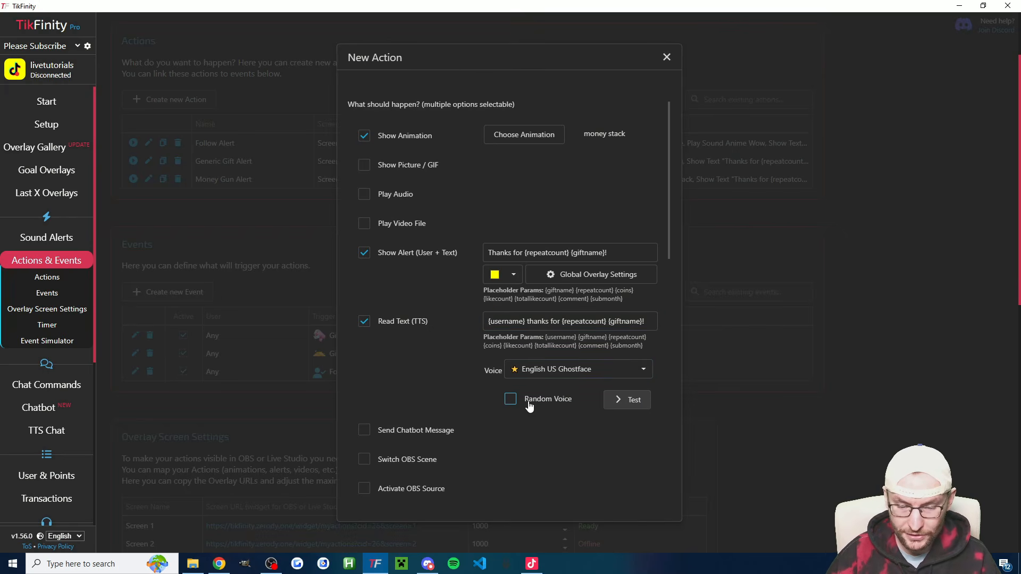
pyautogui.click(640, 369)
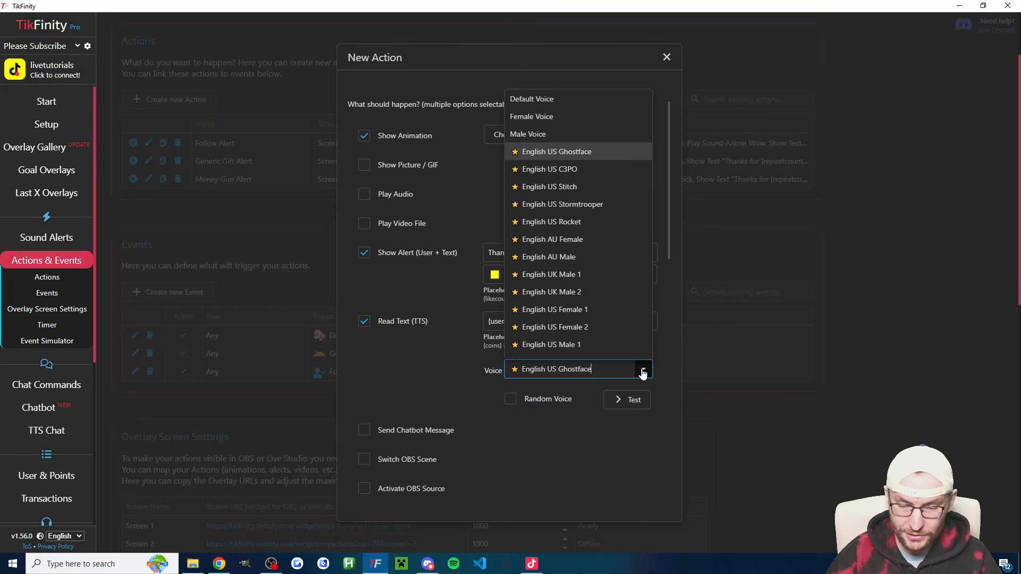
pyautogui.click(456, 400)
# - Set the Money Gun Alert's display duration to 5 seconds and save the action
pyautogui.scroll(-10, 481, 351)
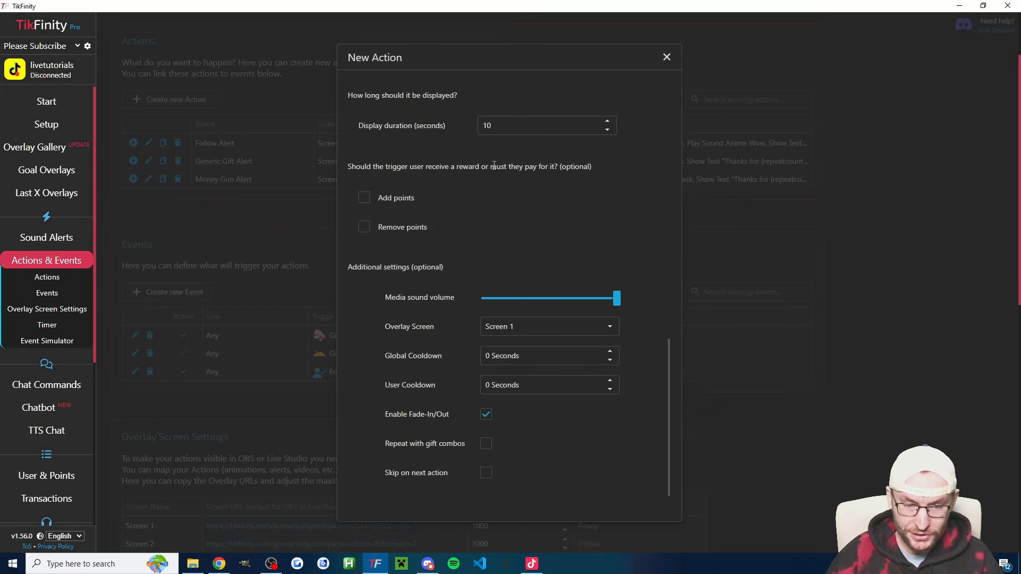
pyautogui.moveTo(488, 131); pyautogui.dragTo(480, 130)
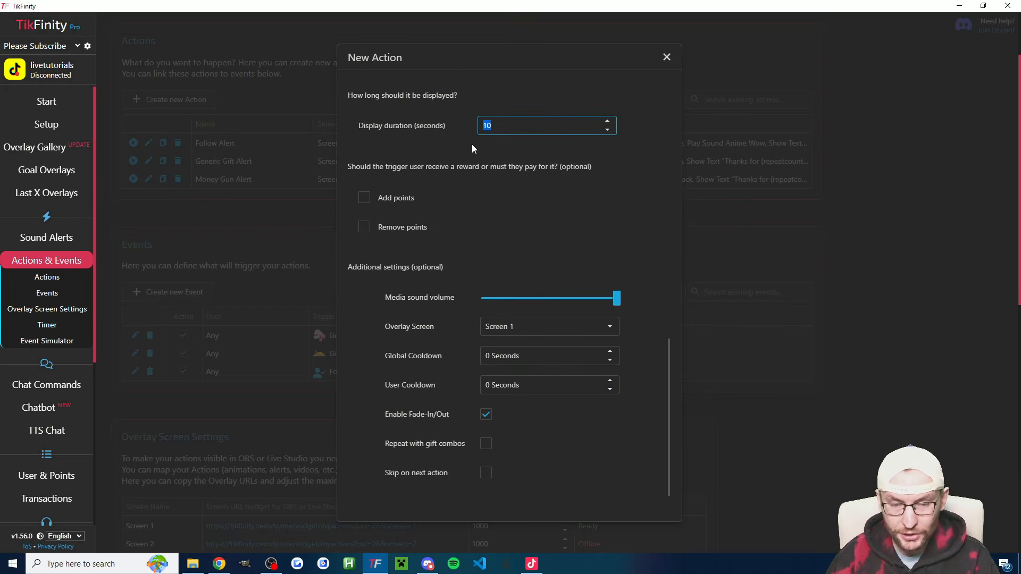
pyautogui.write('5')
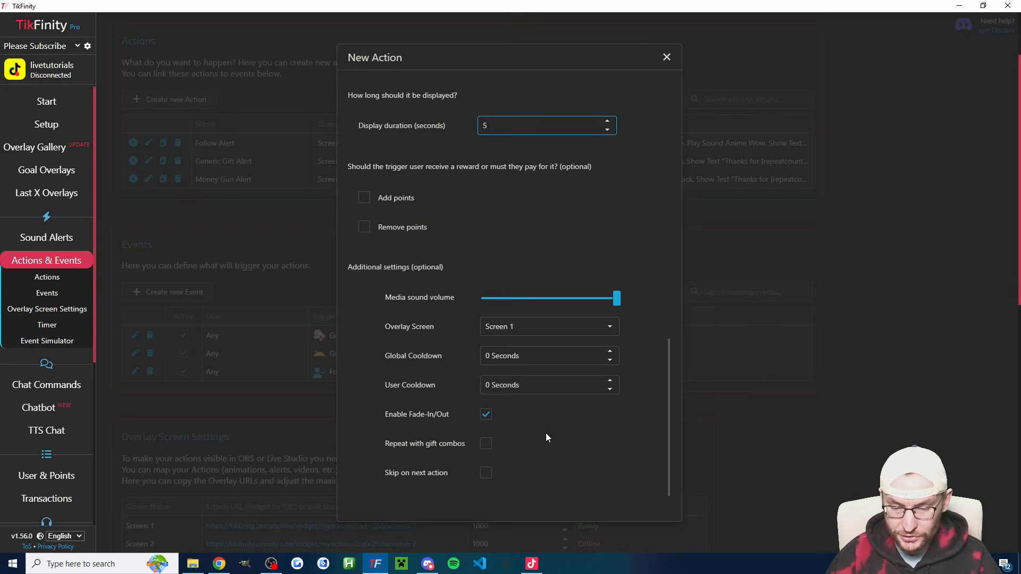
pyautogui.scroll(-1, 570, 435)
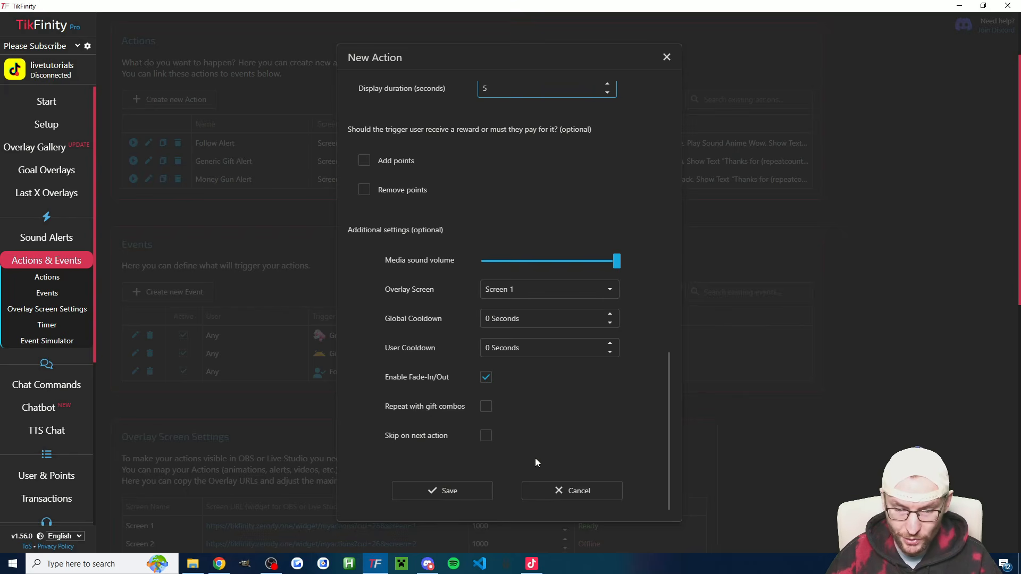
pyautogui.click(452, 492)
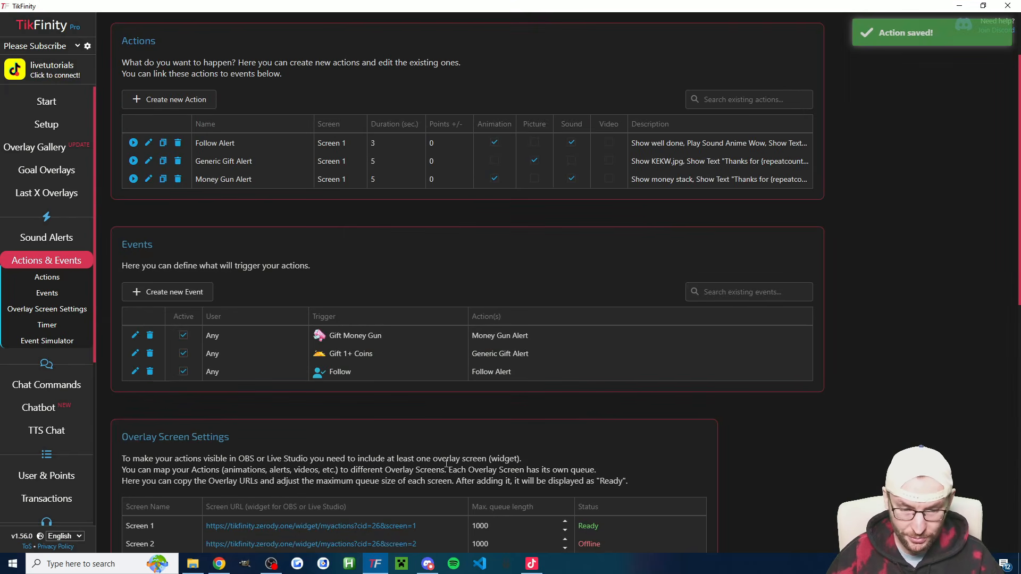
# - Open the Money Gun gift event, reselect Money Gun Alert as the action it triggers and save the event
pyautogui.click(189, 296)
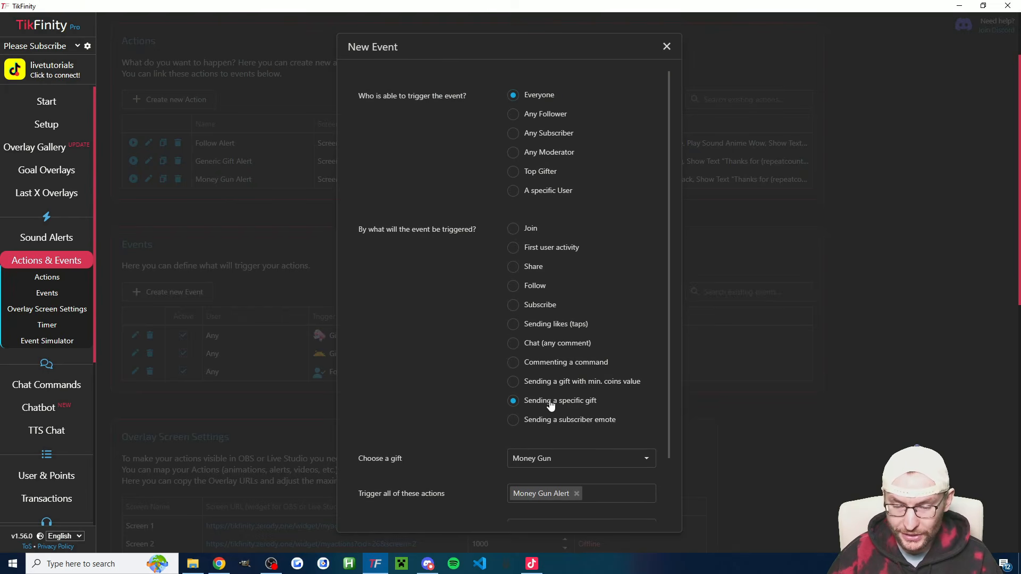
pyautogui.click(635, 462)
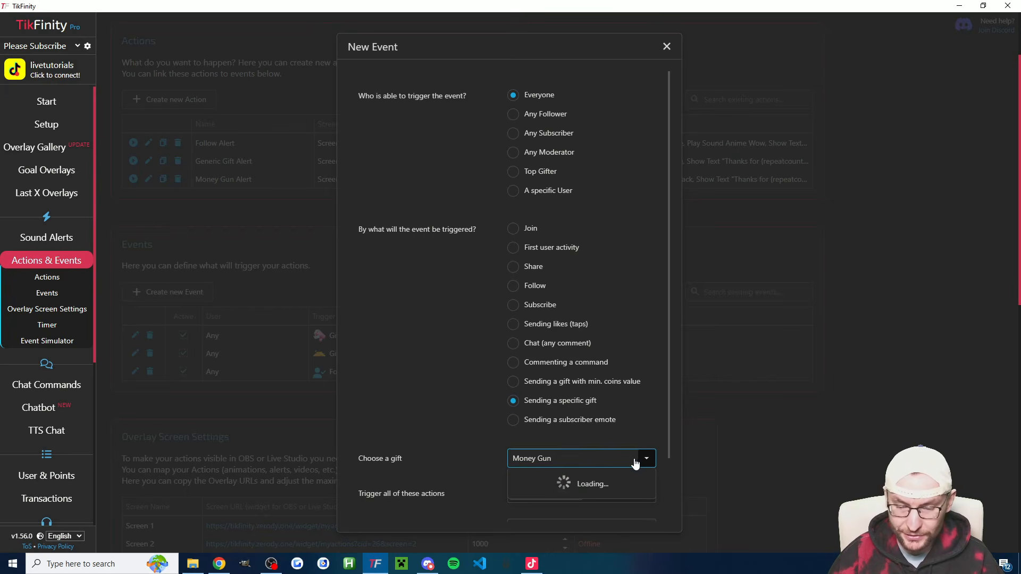
pyautogui.click(426, 418)
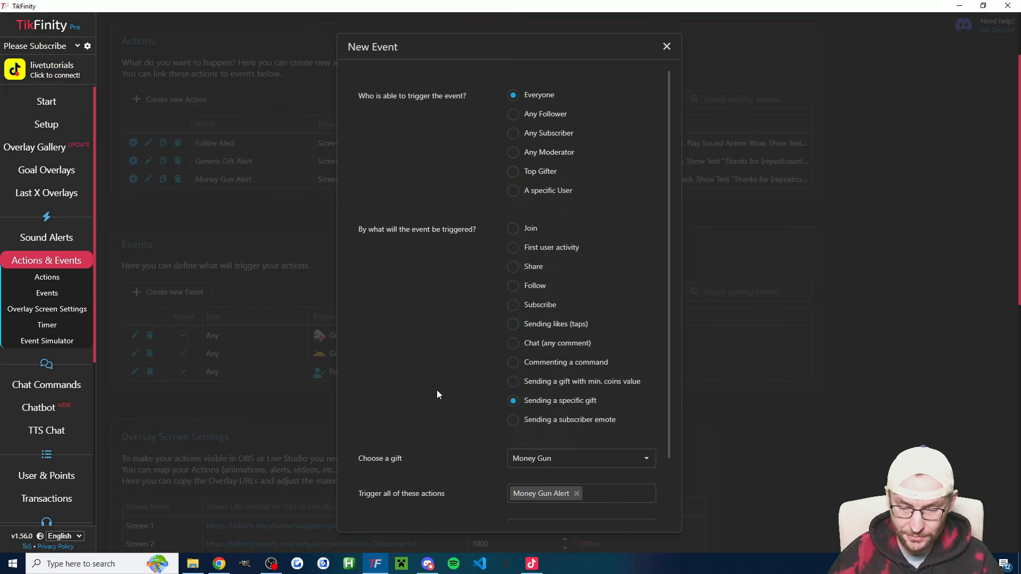
pyautogui.scroll(-2, 454, 353)
pyautogui.click(577, 421)
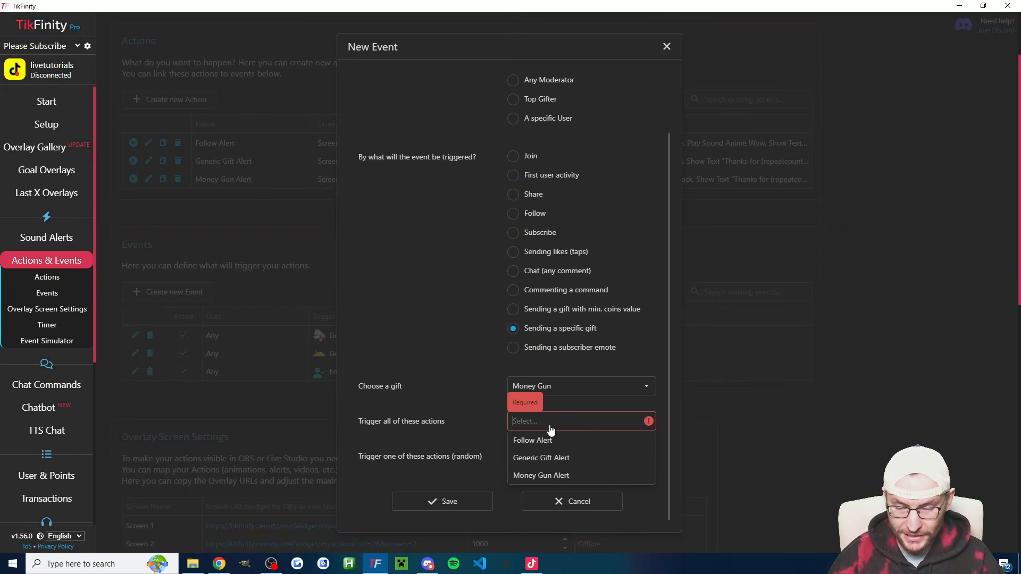
pyautogui.click(535, 476)
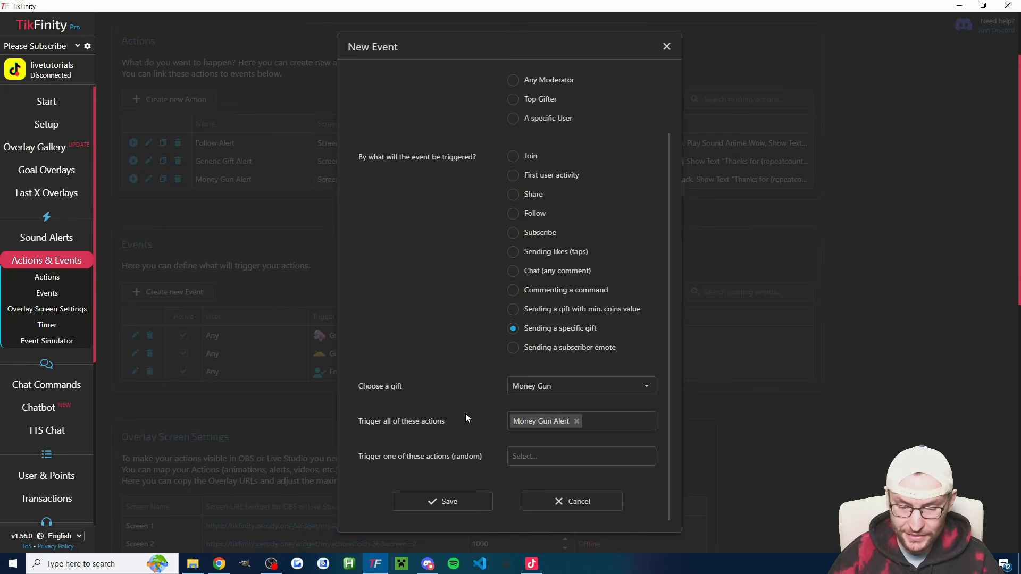
pyautogui.moveTo(454, 458); pyautogui.dragTo(450, 458)
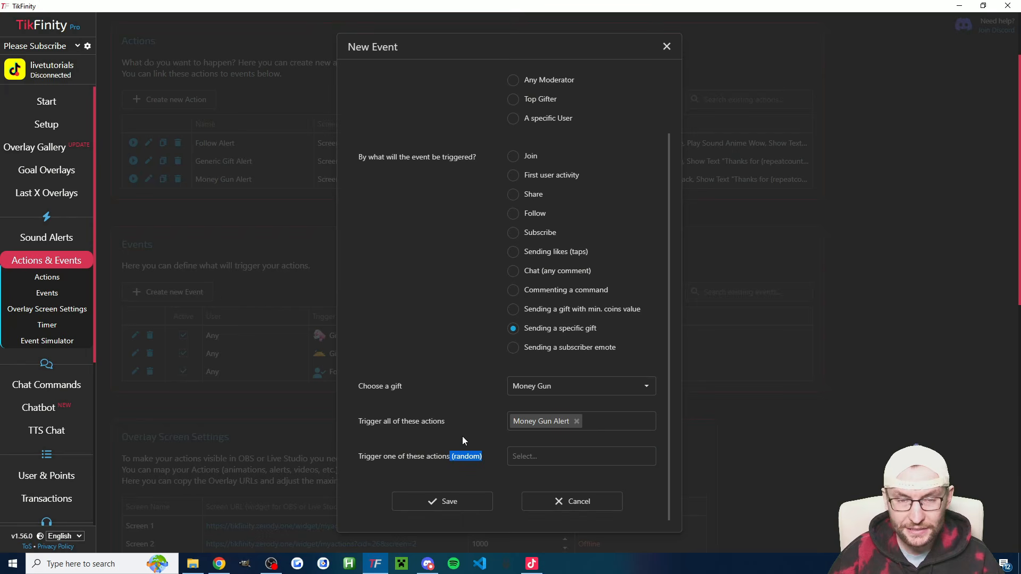
pyautogui.click(453, 503)
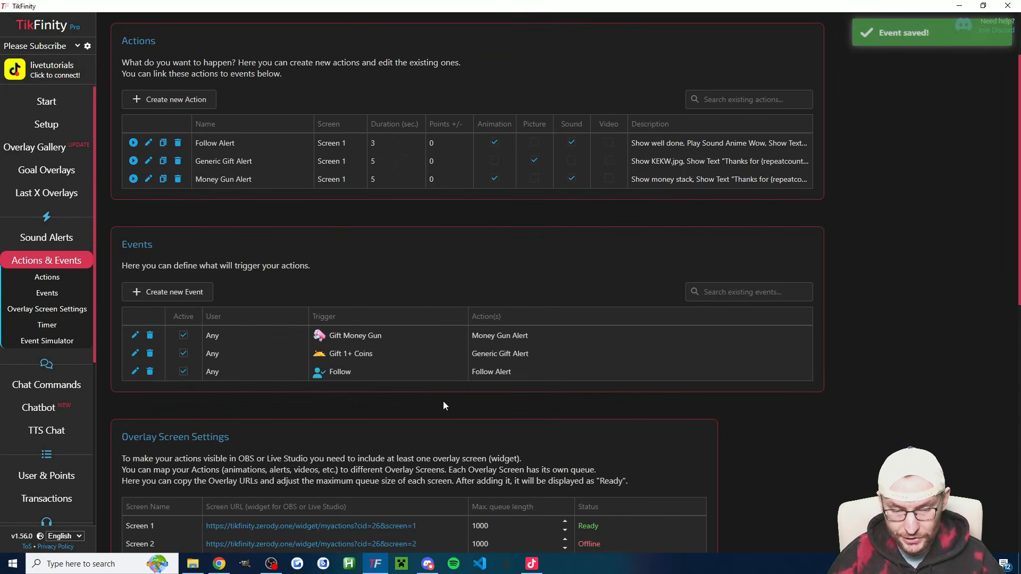
# - Simulate the Money Gun gift again with the Event Simulator and view the updated alert in TikTok LIVE Studio
pyautogui.scroll(2, 549, 550)
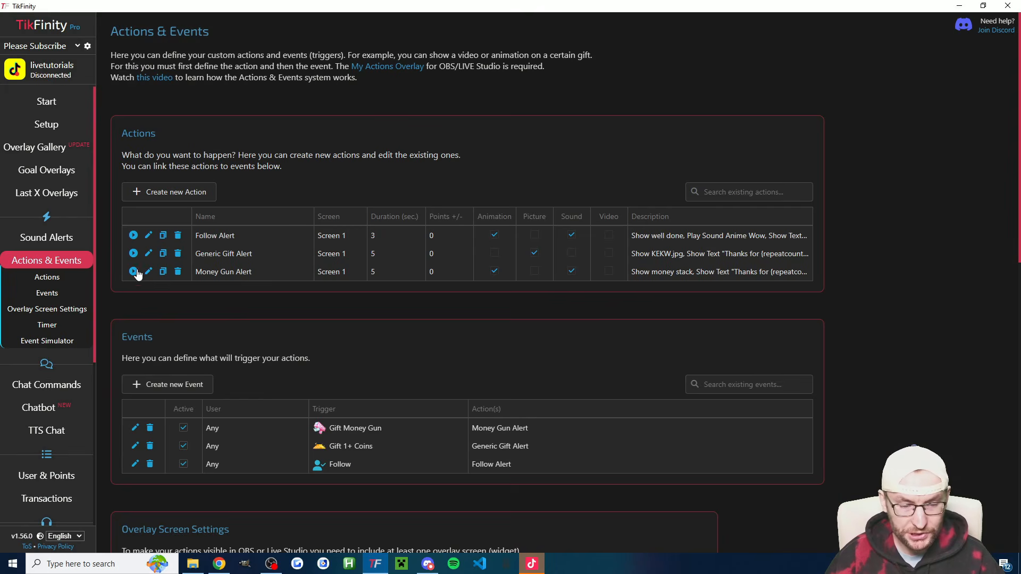
pyautogui.scroll(-10, 547, 379)
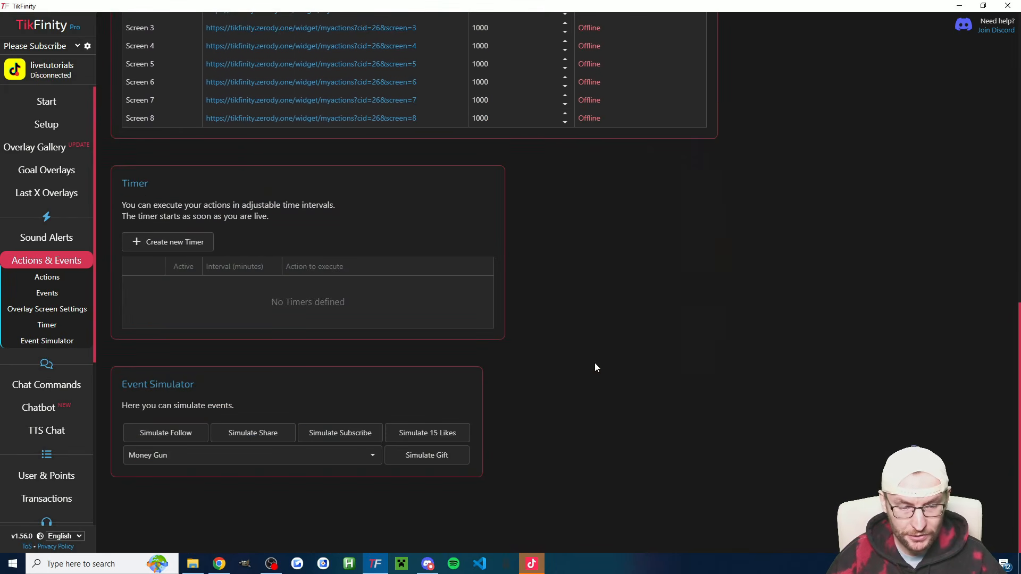
pyautogui.click(456, 460)
pyautogui.hotkey('alt', 'Tab')
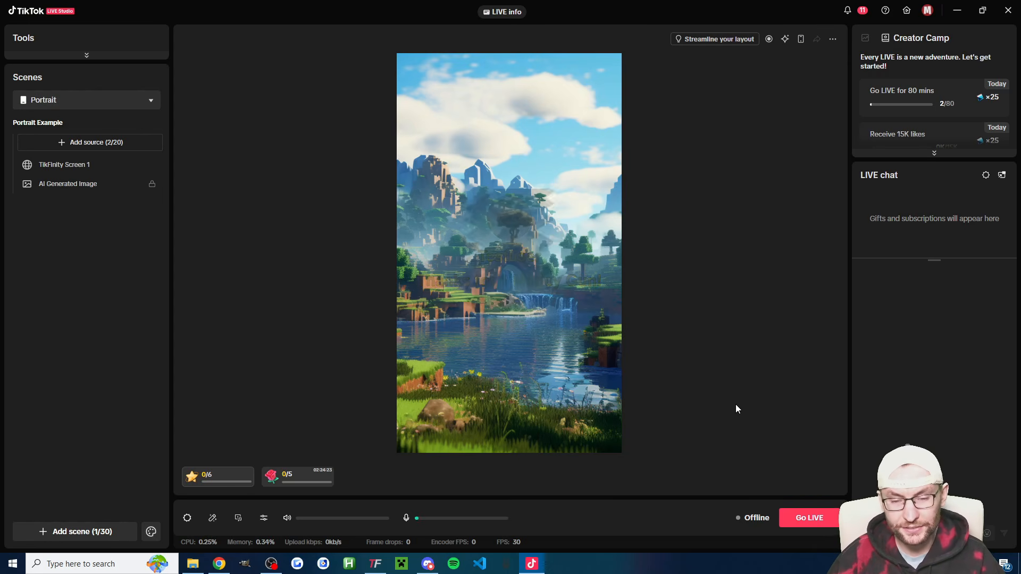
# - Switch to TikFinity, open the TikTok Gift Alert action for editing and review its name
pyautogui.hotkey('alt', 'Tab')
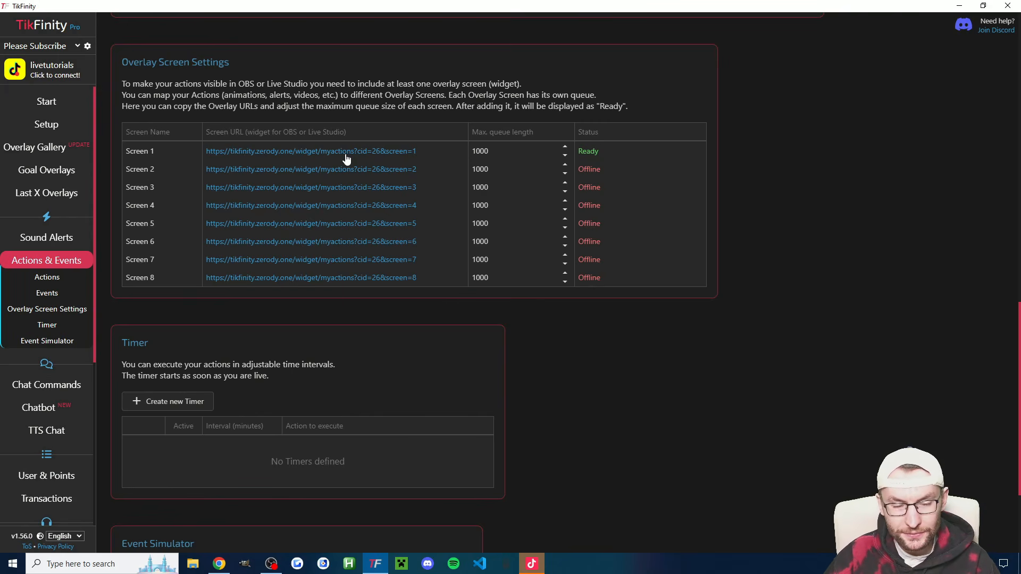
pyautogui.click(46, 277)
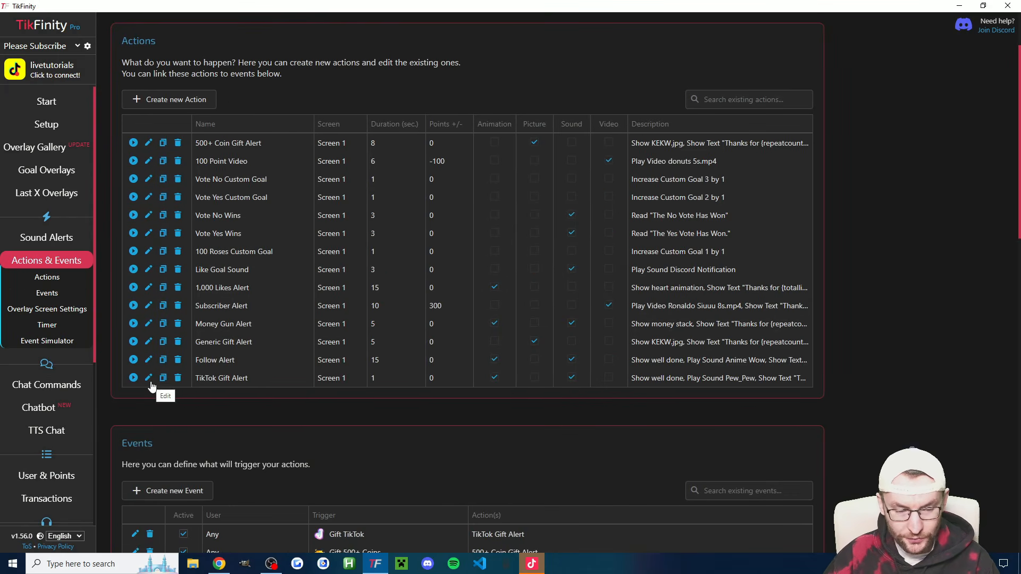
pyautogui.click(148, 379)
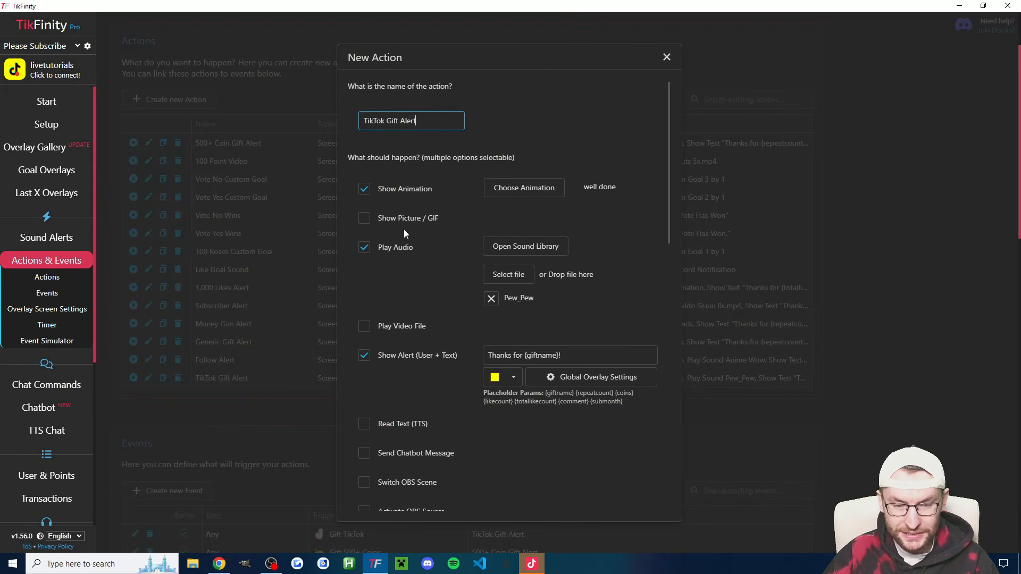
pyautogui.tripleClick(426, 118)
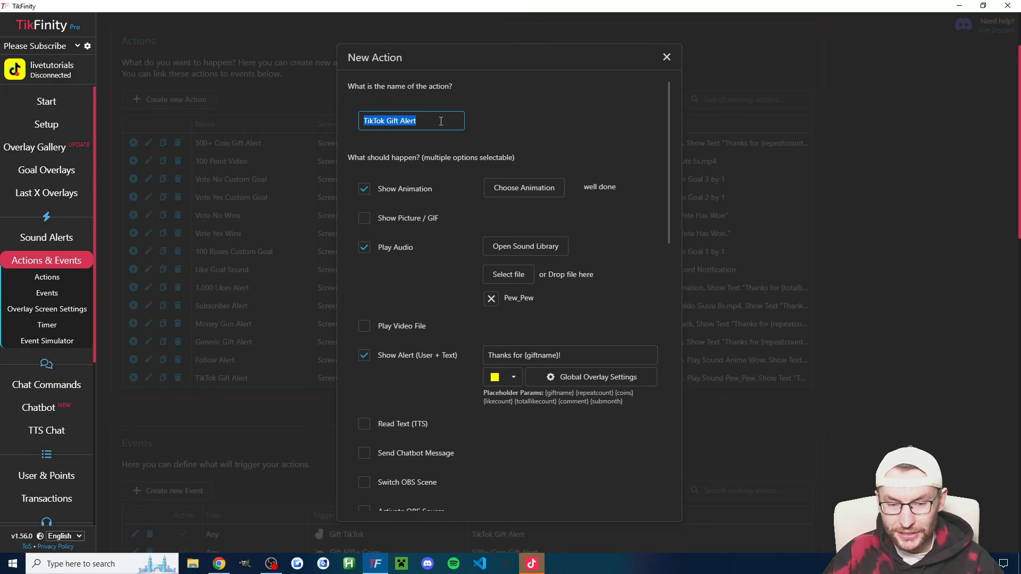
pyautogui.moveTo(434, 121); pyautogui.dragTo(361, 117)
pyautogui.click(568, 123)
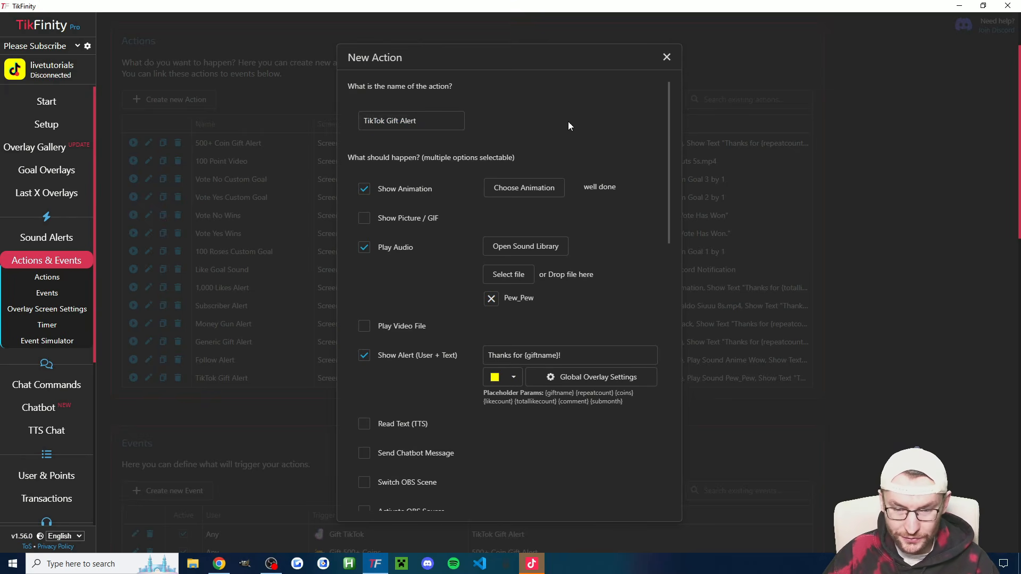
# - Check that the action uses the well done animation and apply the Pew_Pew sound from the sound library
pyautogui.click(535, 192)
pyautogui.click(548, 241)
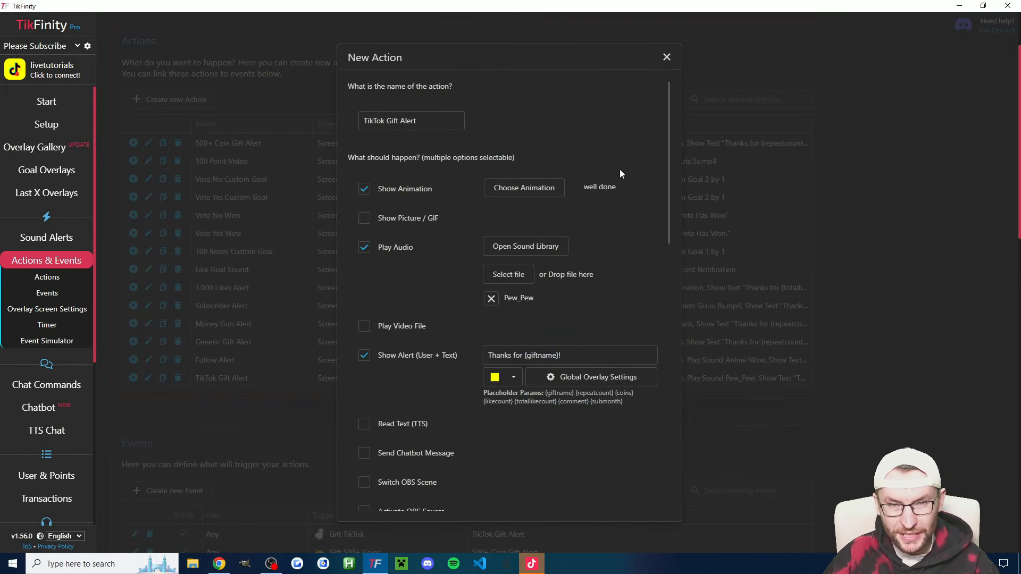
pyautogui.click(523, 247)
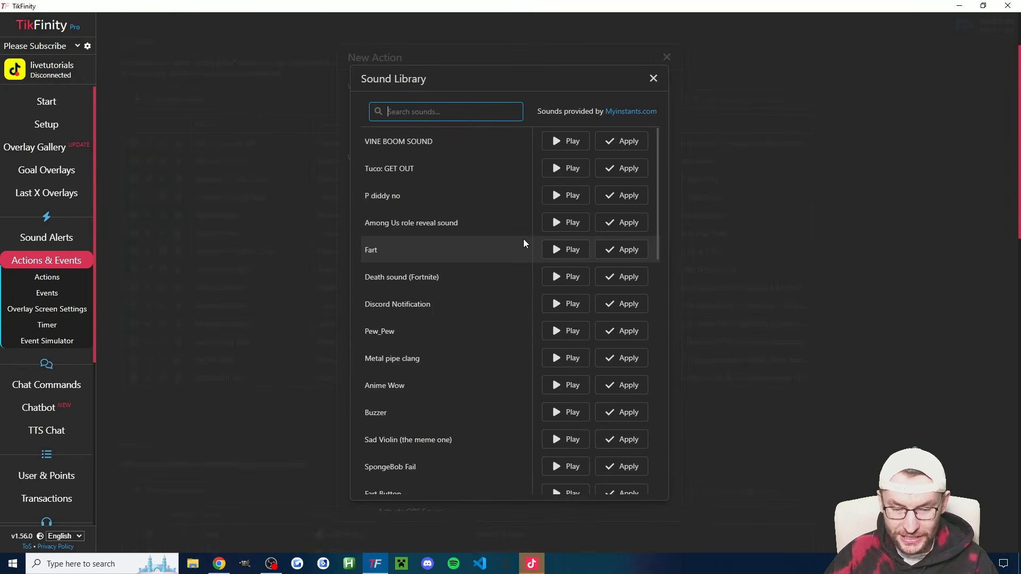
pyautogui.click(625, 332)
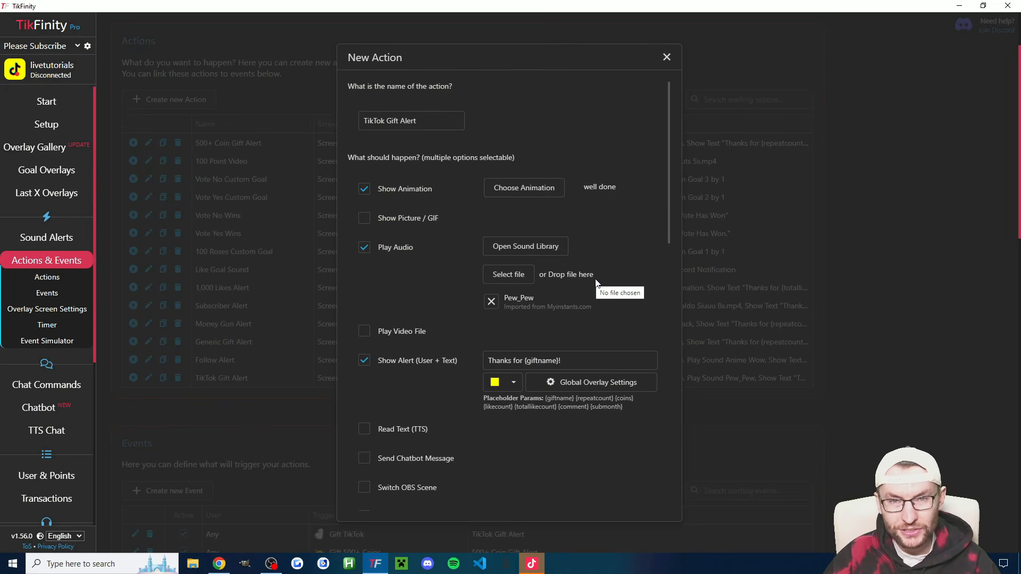
# - Review the alert text "Thanks for {giftname}!", the {giftname} placeholder, the text colour choice and the global overlay settings
pyautogui.tripleClick(612, 360)
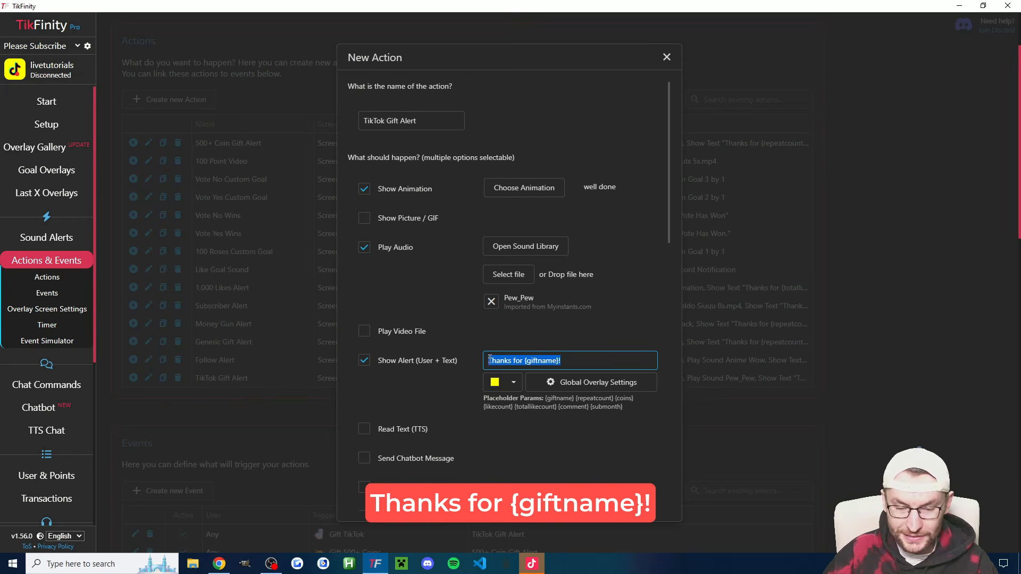
pyautogui.click(599, 360)
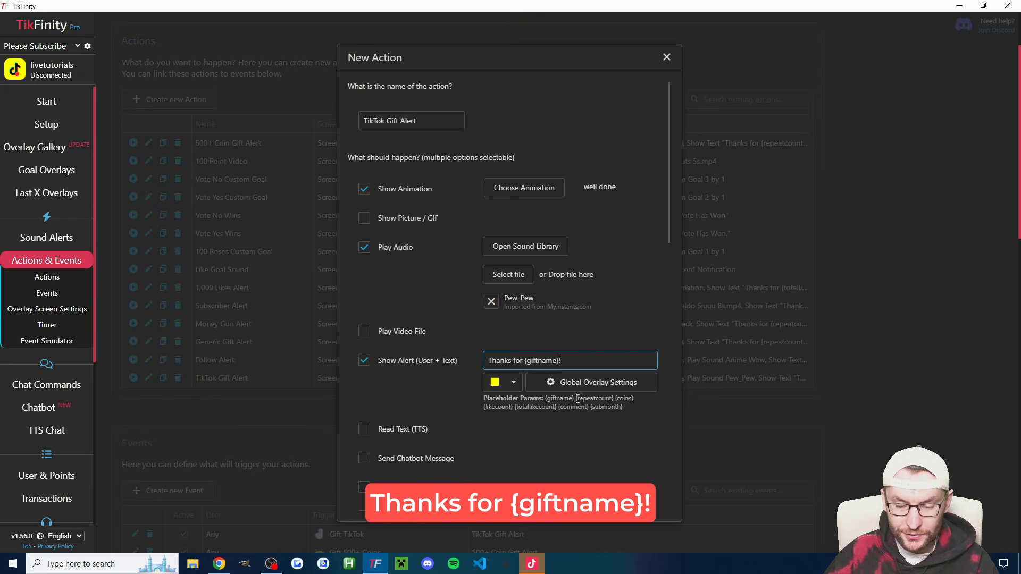
pyautogui.moveTo(575, 398); pyautogui.dragTo(544, 398)
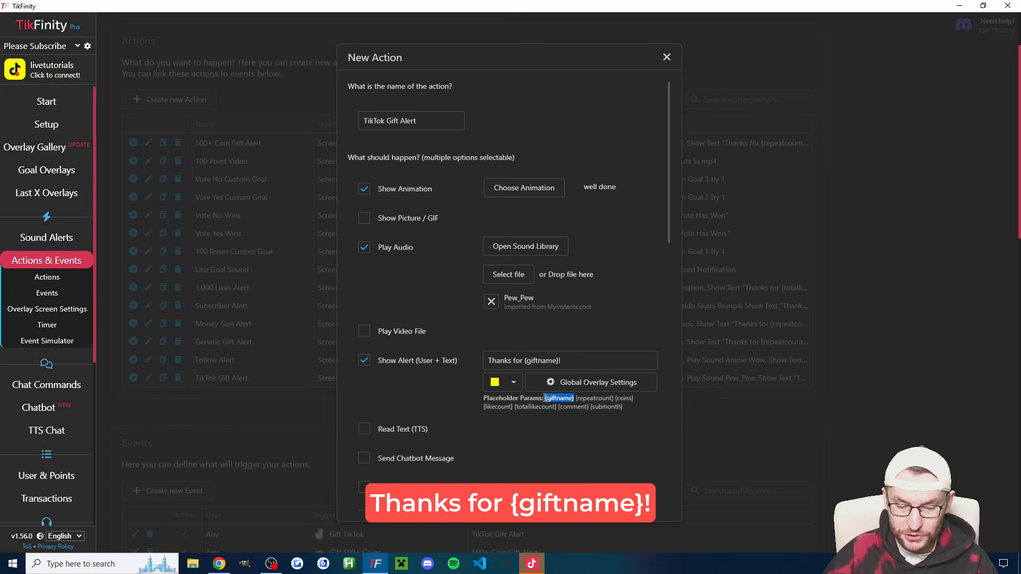
pyautogui.click(513, 382)
pyautogui.click(570, 409)
pyautogui.click(588, 383)
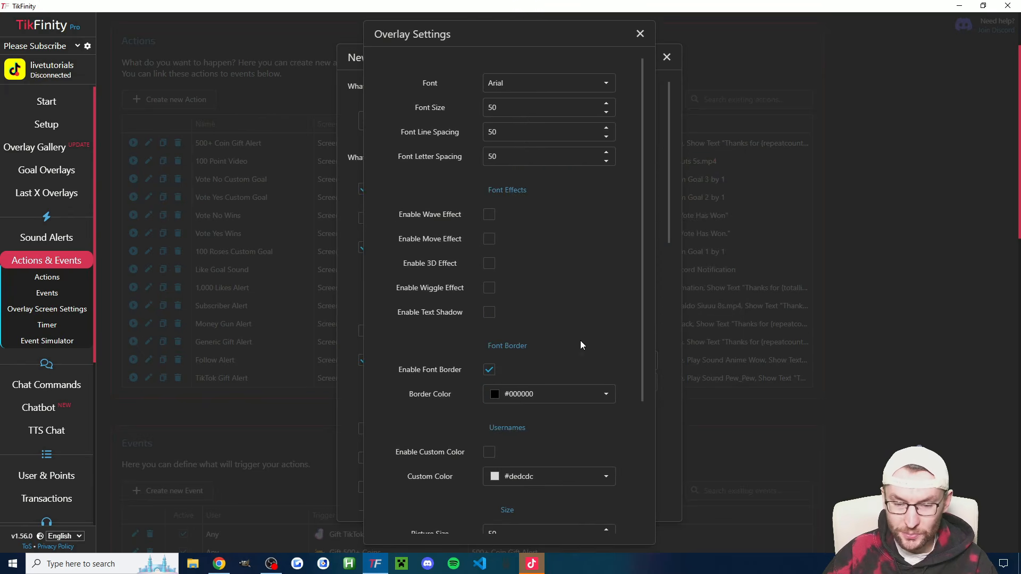
pyautogui.click(641, 34)
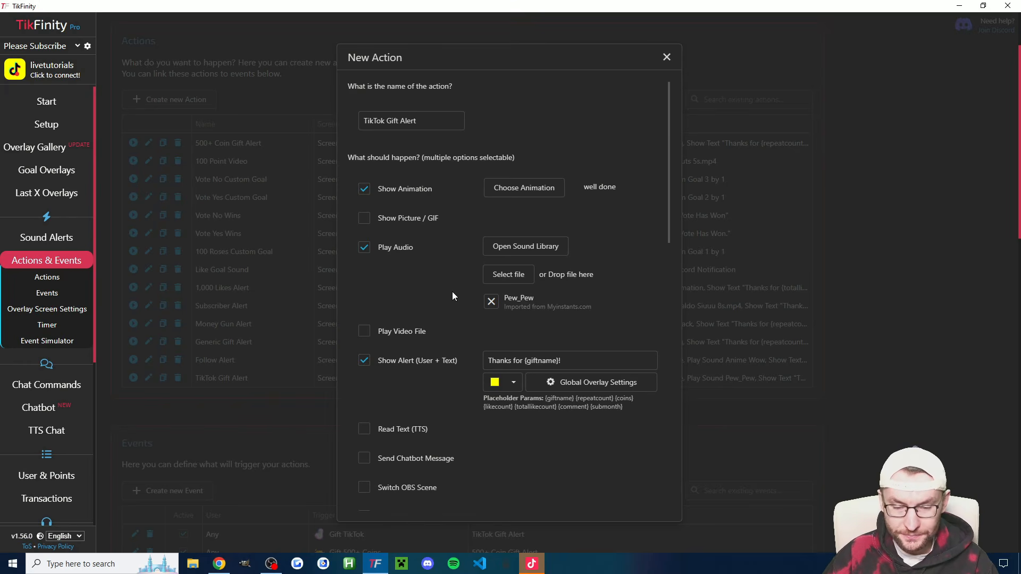
# - Examine the display duration setting of the TikTok Gift Alert action
pyautogui.scroll(-8, 452, 291)
pyautogui.scroll(-3, 453, 253)
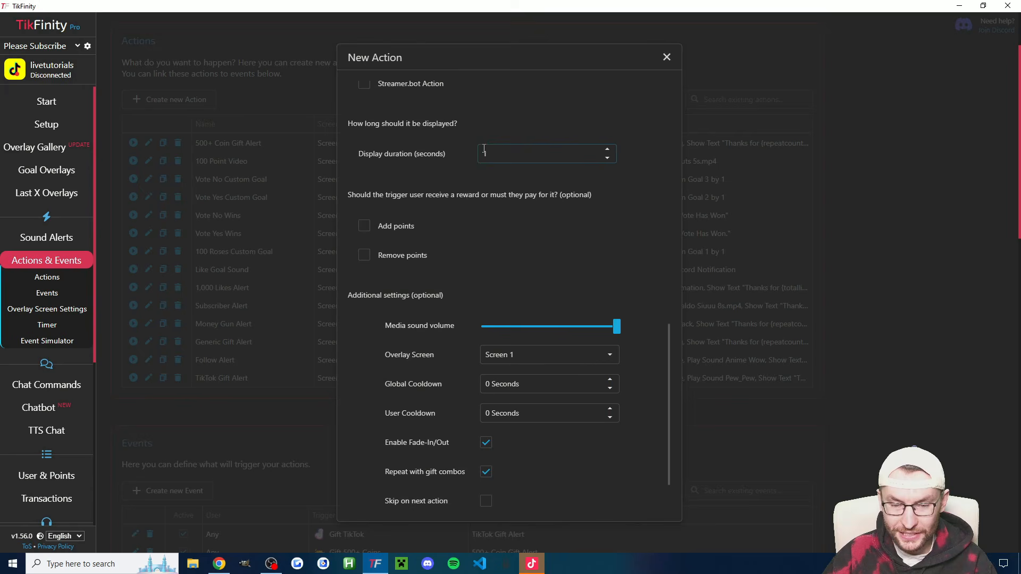
pyautogui.press('Tab')
pyautogui.click(467, 180)
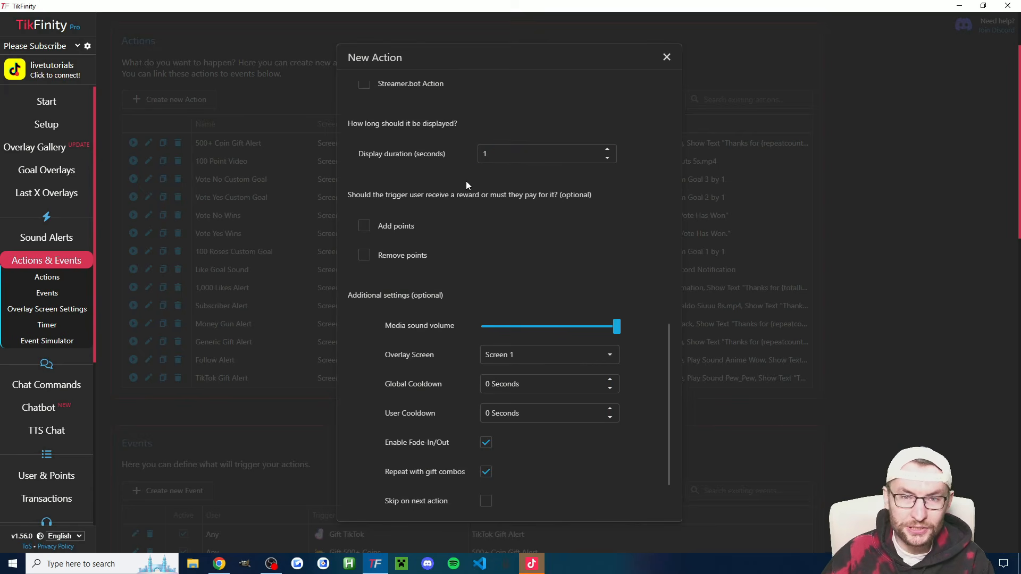
pyautogui.doubleClick(484, 154)
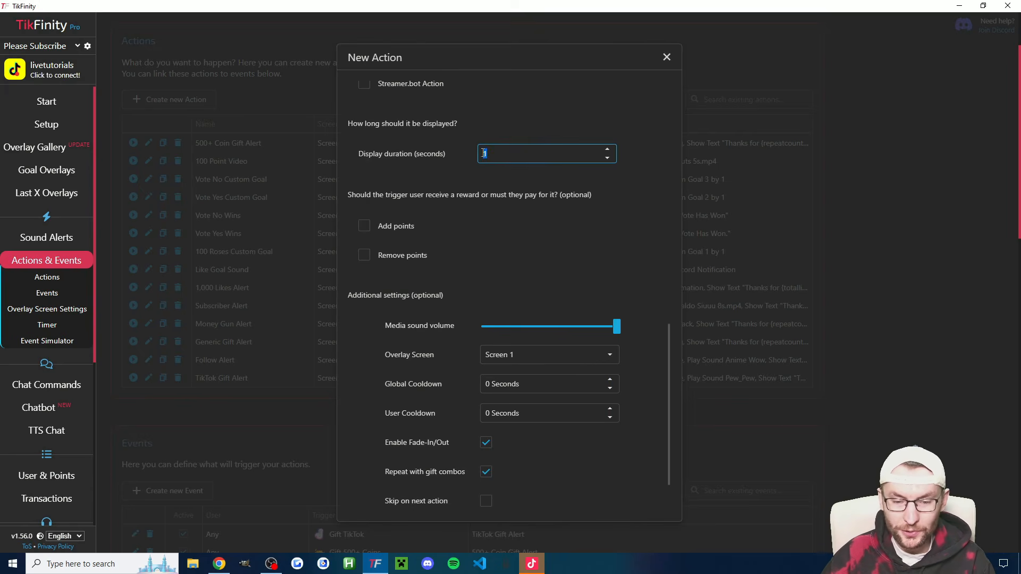
pyautogui.click(448, 177)
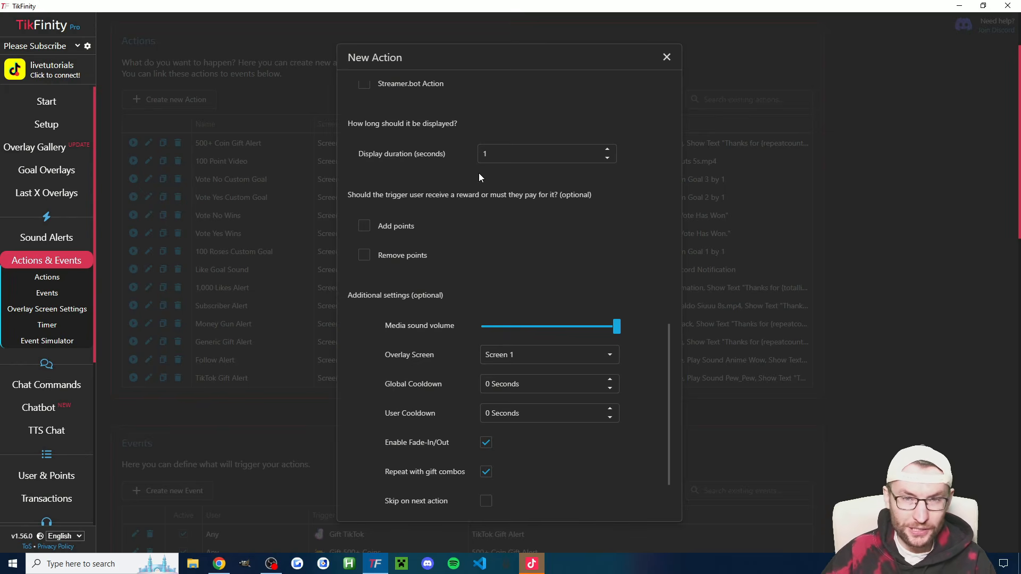
pyautogui.moveTo(496, 155); pyautogui.dragTo(458, 154)
pyautogui.click(427, 175)
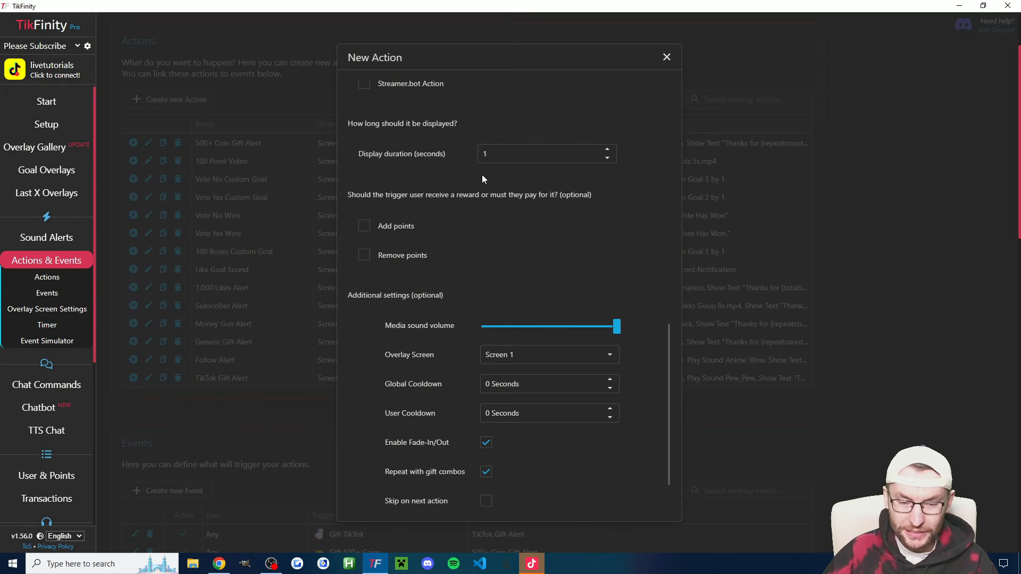
# - Check the Repeat with gift combos option and save the TikTok Gift Alert action
pyautogui.scroll(-2, 496, 436)
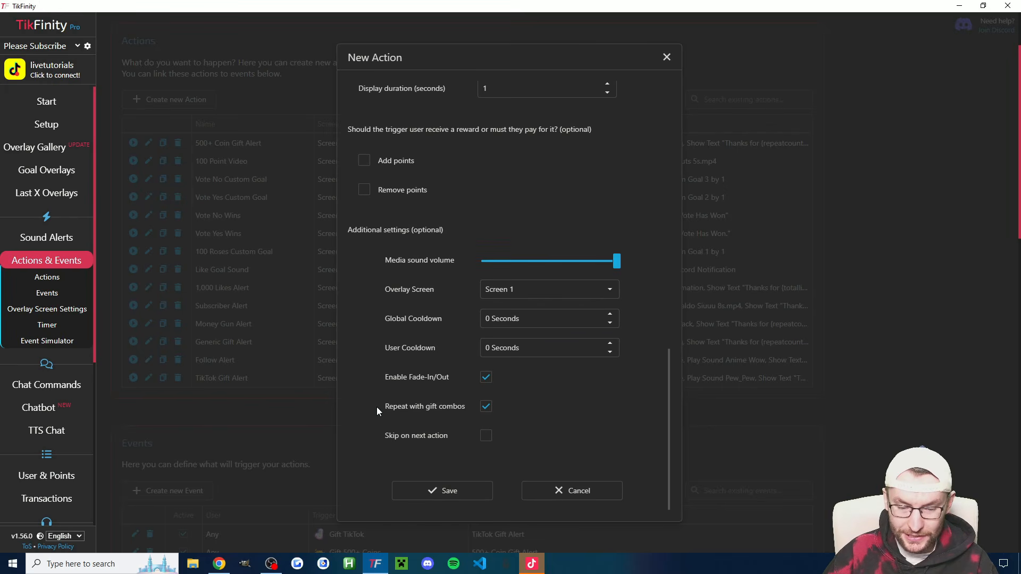
pyautogui.moveTo(377, 407); pyautogui.dragTo(476, 416)
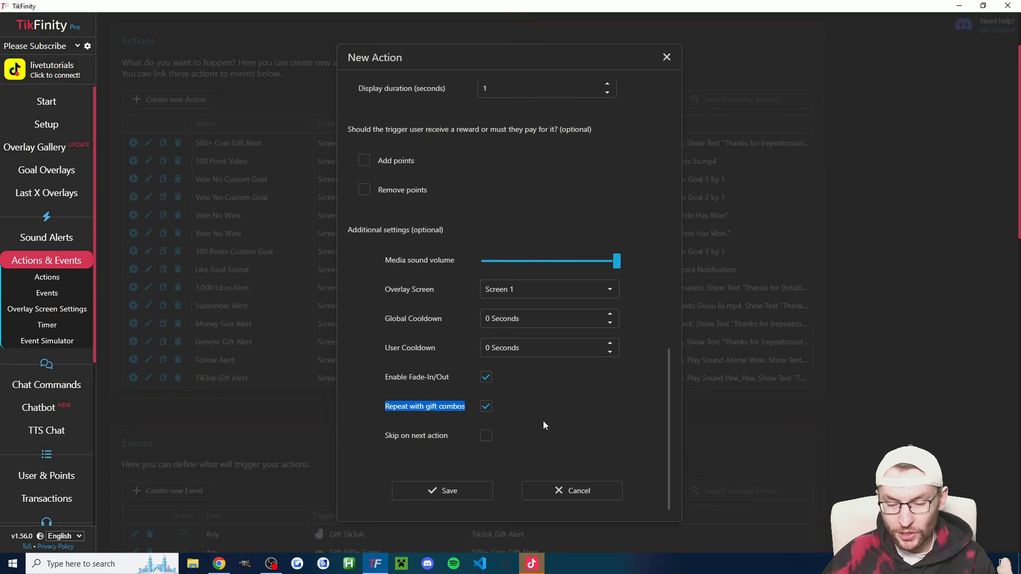
pyautogui.click(460, 493)
# - Set up and save an event where Everyone sending the specific gift TikTok triggers the TikTok Gift Alert action
pyautogui.scroll(-5, 464, 447)
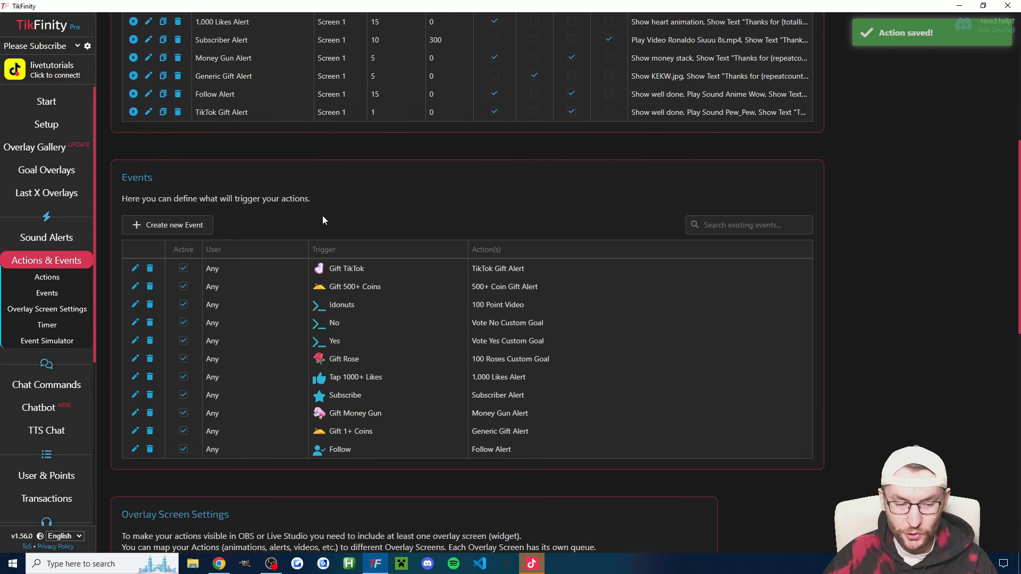
pyautogui.click(201, 226)
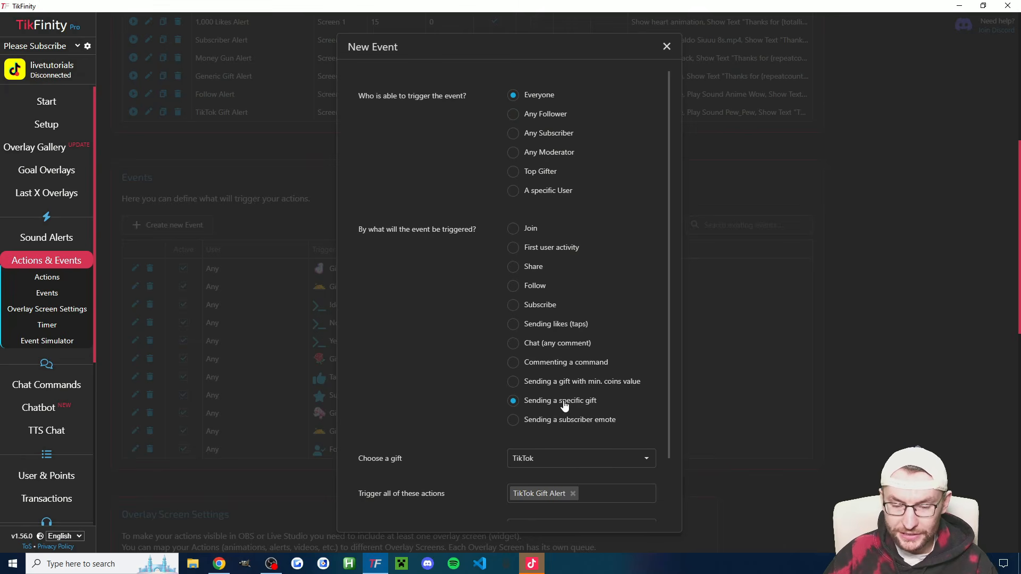
pyautogui.scroll(-2, 565, 383)
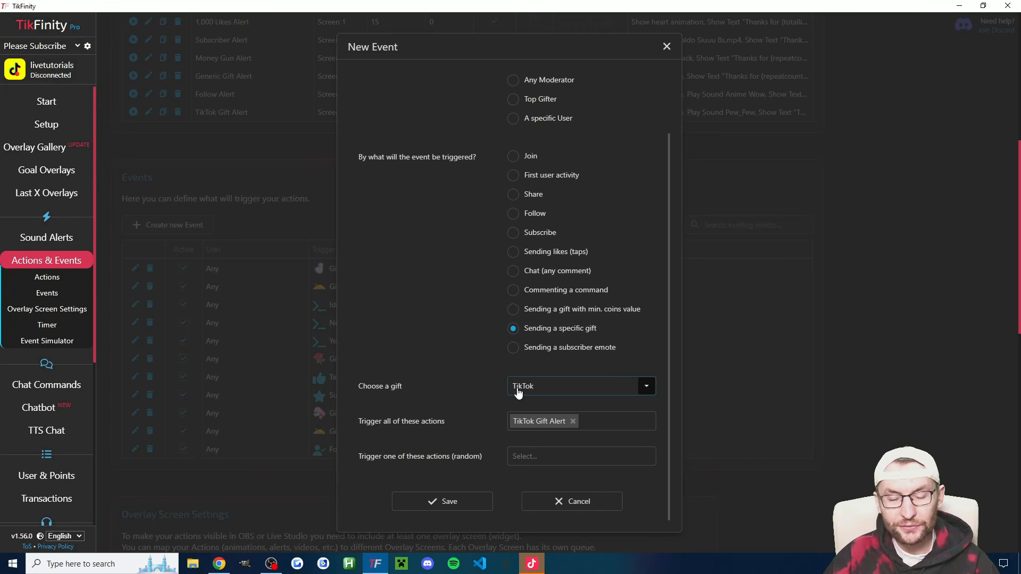
pyautogui.click(585, 424)
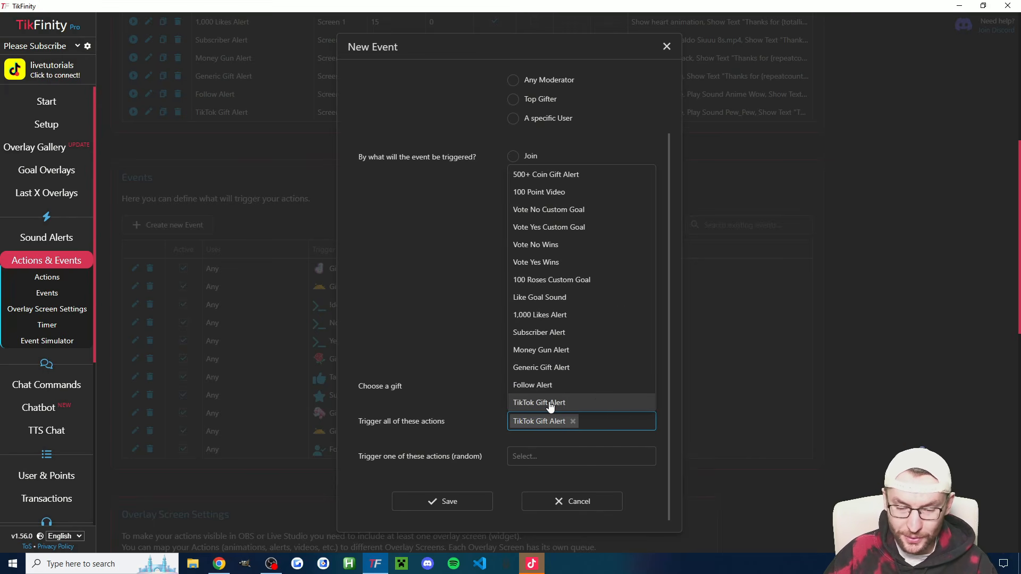
pyautogui.click(448, 400)
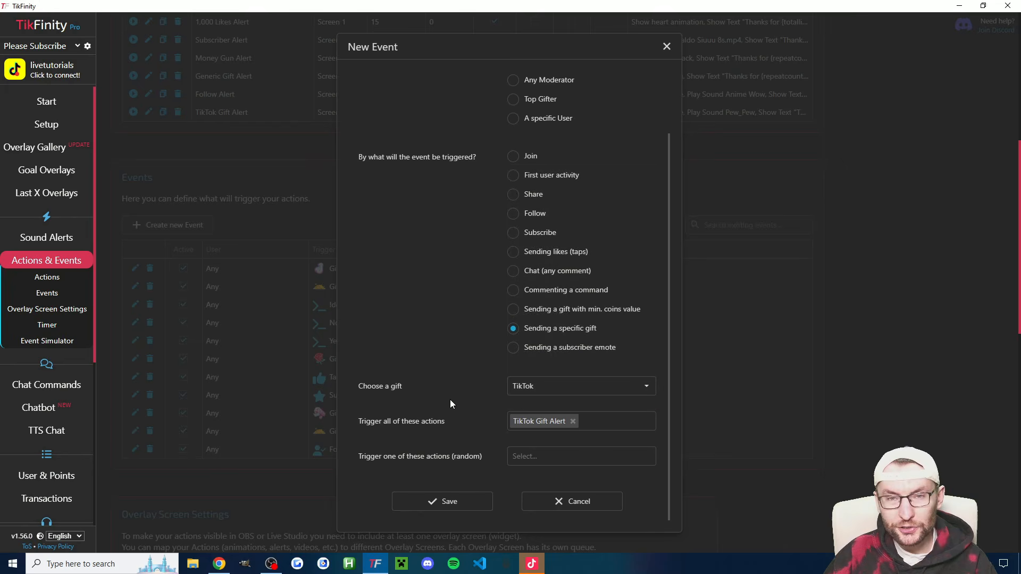
pyautogui.click(456, 503)
# - Simulate the TikTok gift with the Event Simulator while viewing the alert in TikTok LIVE Studio
pyautogui.scroll(-10, 596, 324)
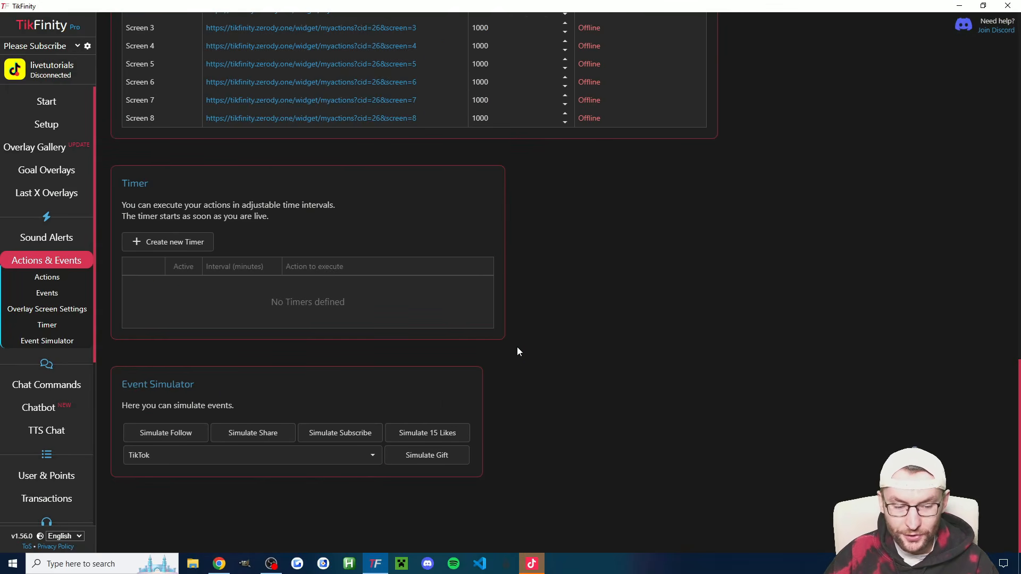
pyautogui.click(372, 456)
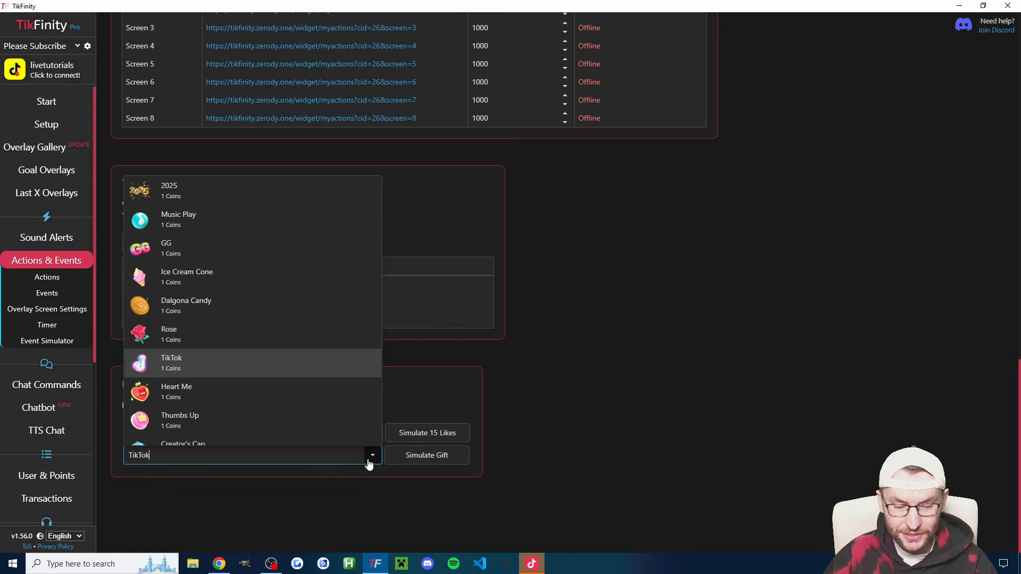
pyautogui.click(356, 496)
pyautogui.click(532, 563)
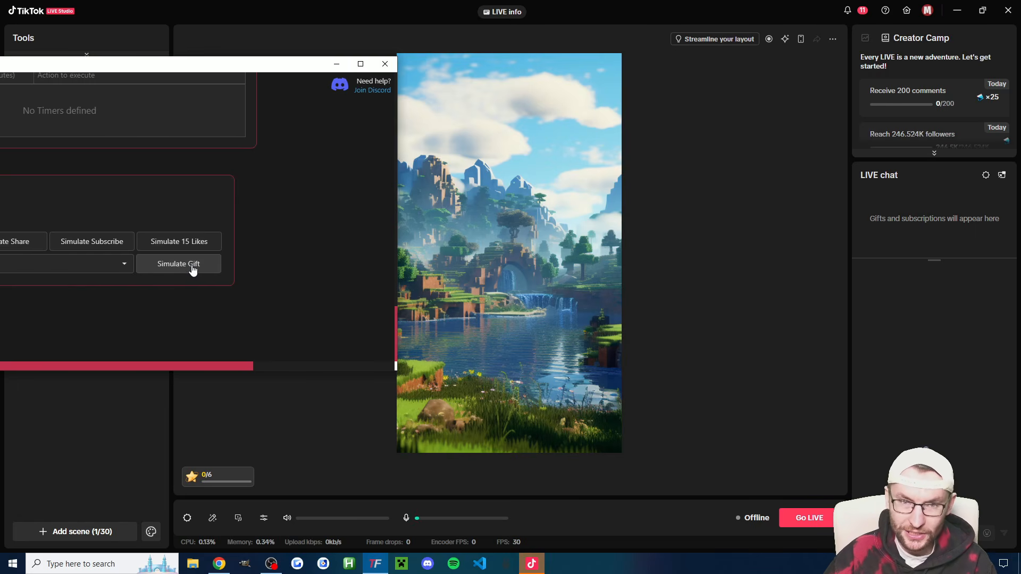
pyautogui.click(193, 269)
pyautogui.click(192, 266)
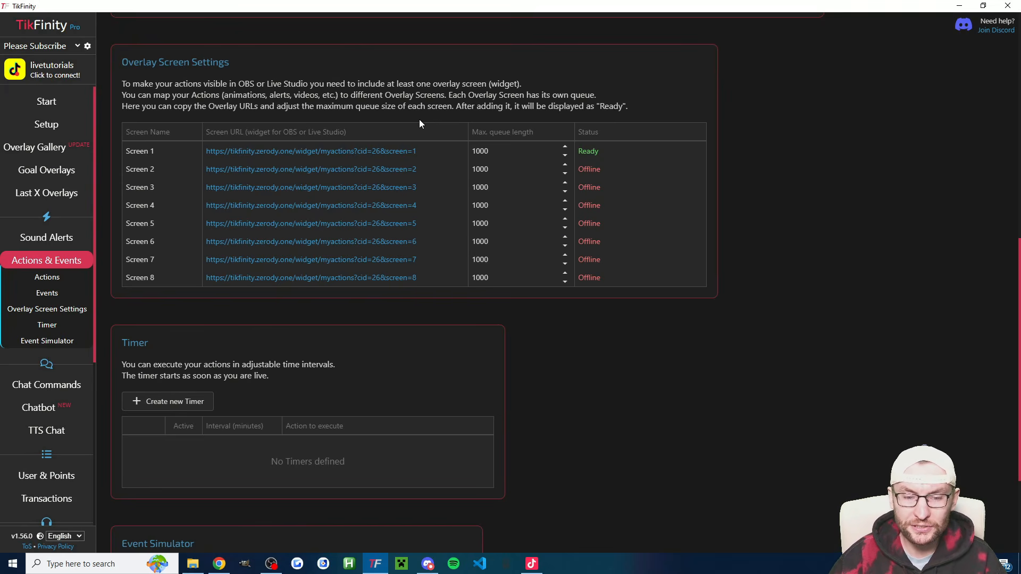
# - Open the Subscriber Alert action for editing and review its name
pyautogui.click(46, 278)
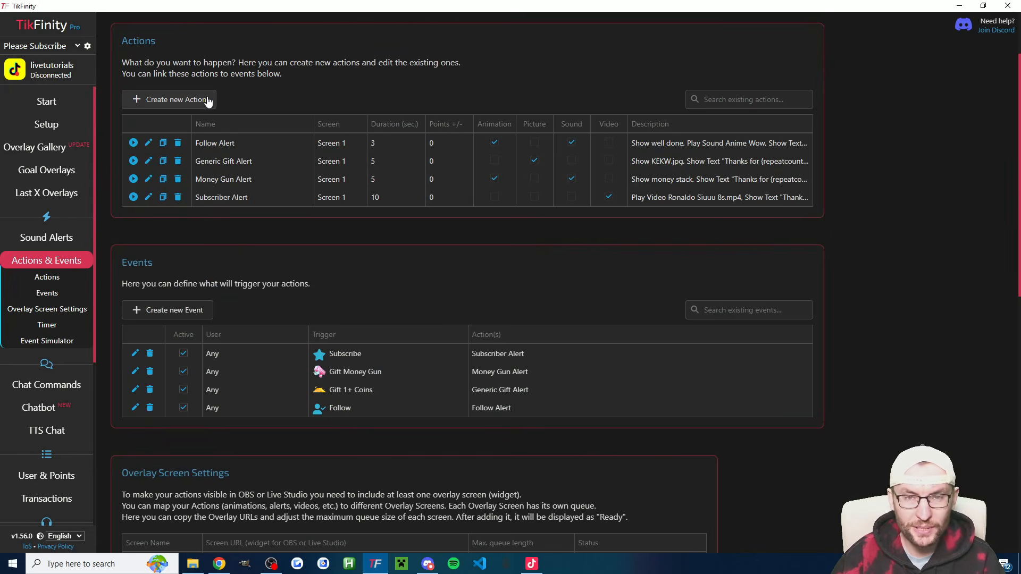
pyautogui.click(148, 198)
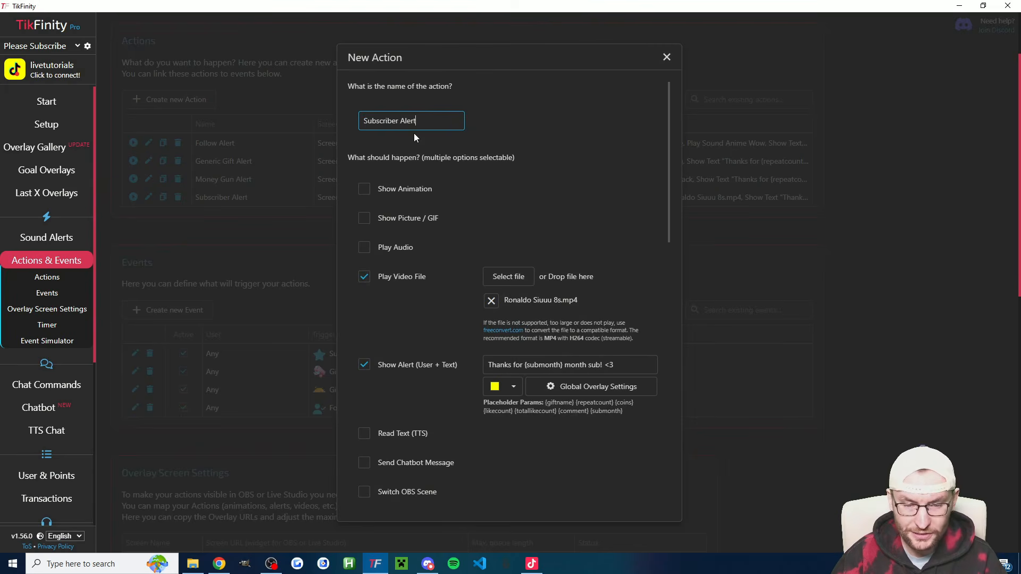
pyautogui.moveTo(414, 122); pyautogui.dragTo(367, 120)
pyautogui.click(506, 136)
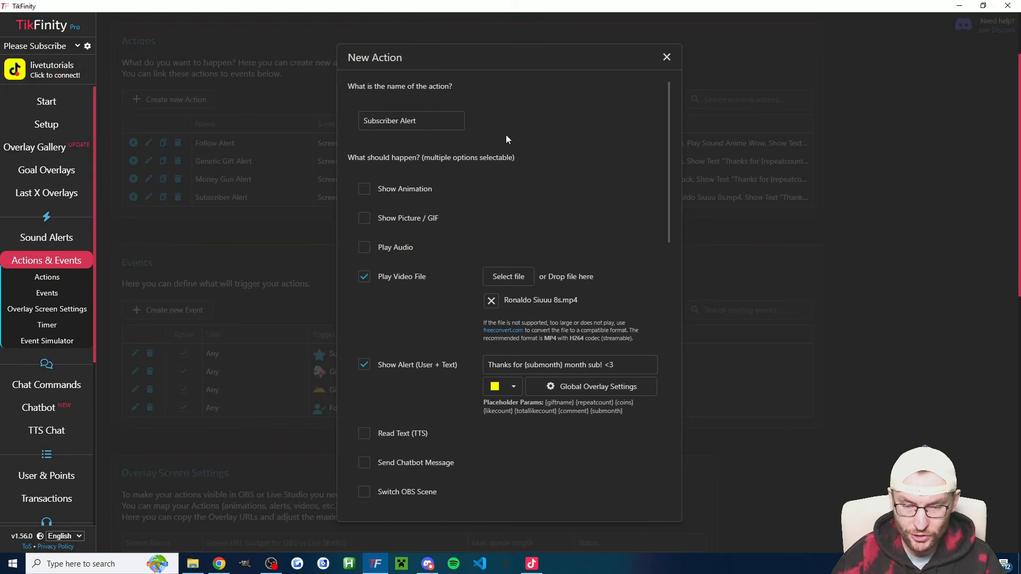
# - Review the Subscriber Alert's text "Thanks for {submonth} month sub! <3" and the {submonth} placeholder it uses
pyautogui.scroll(-1, 505, 141)
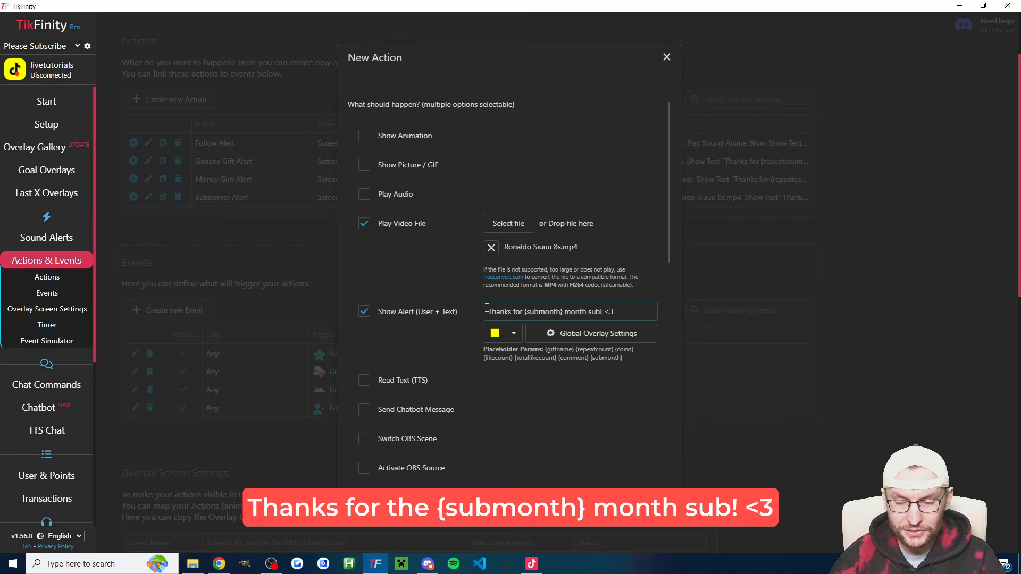
pyautogui.moveTo(487, 309); pyautogui.dragTo(633, 304)
pyautogui.click(632, 307)
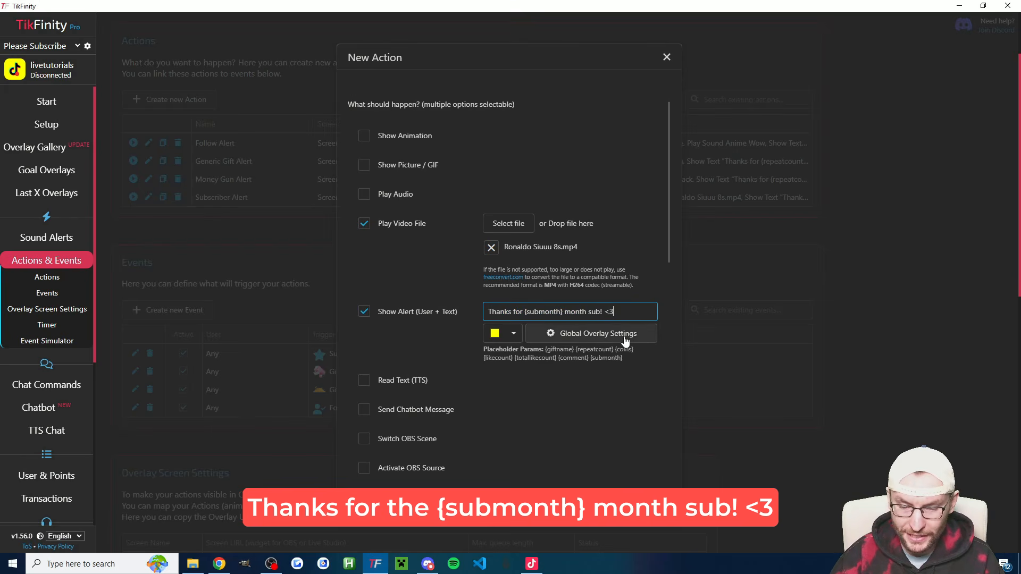
pyautogui.moveTo(624, 358); pyautogui.dragTo(590, 360)
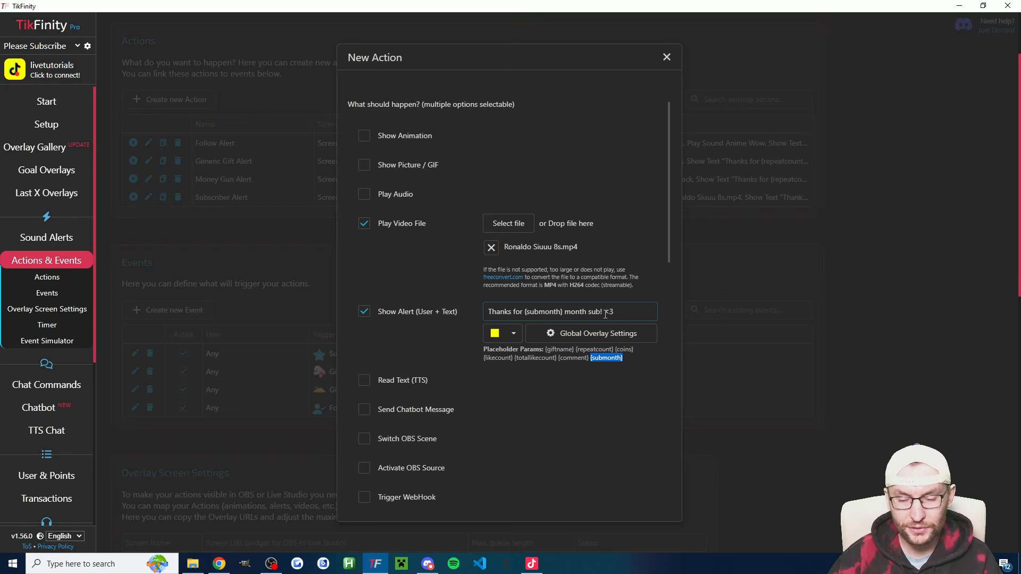
# - Change the Subscriber Alert's text to "Thanks for the {submonth} month sub! <3"
pyautogui.click(525, 311)
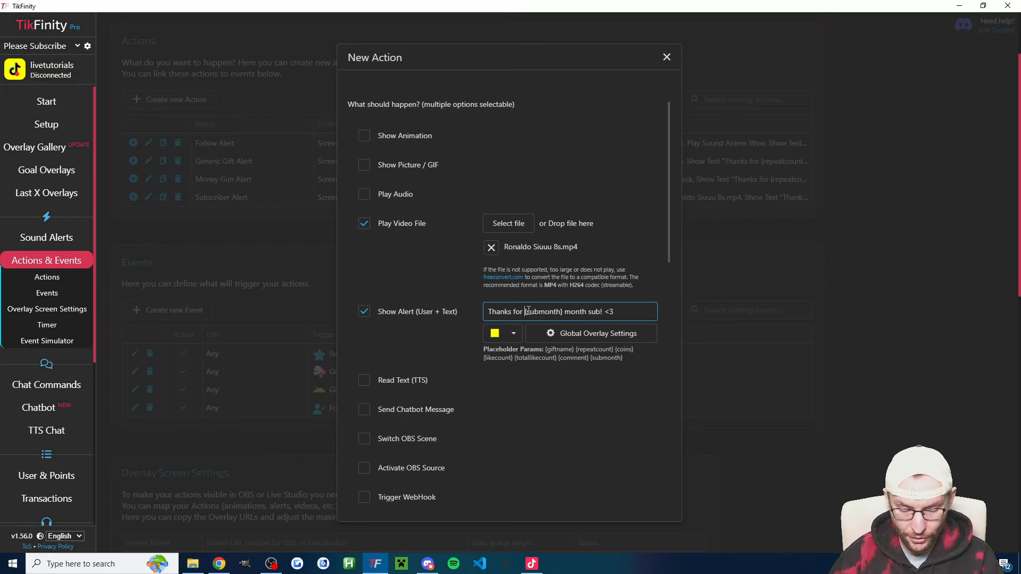
pyautogui.write('the')
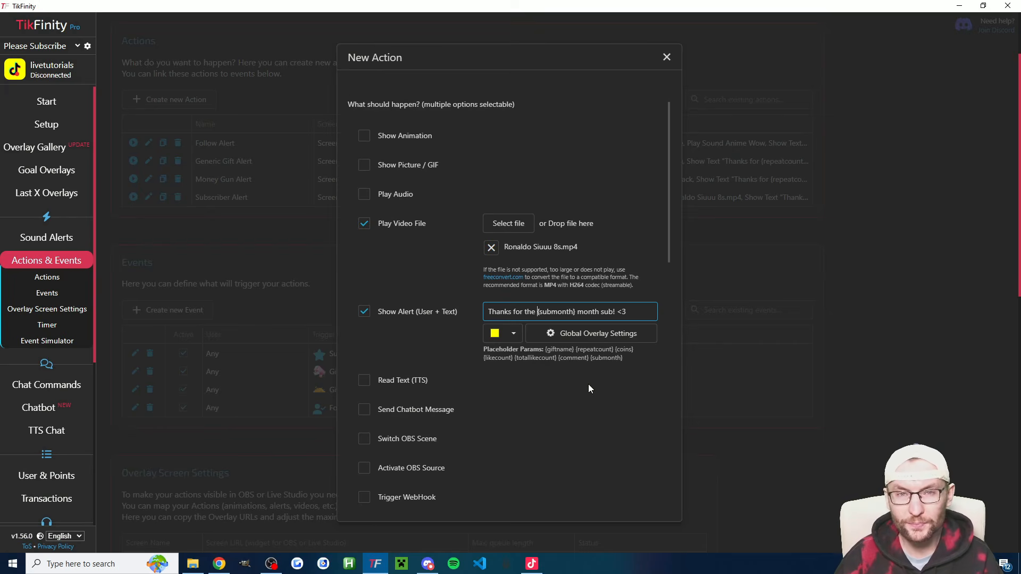
pyautogui.click(588, 384)
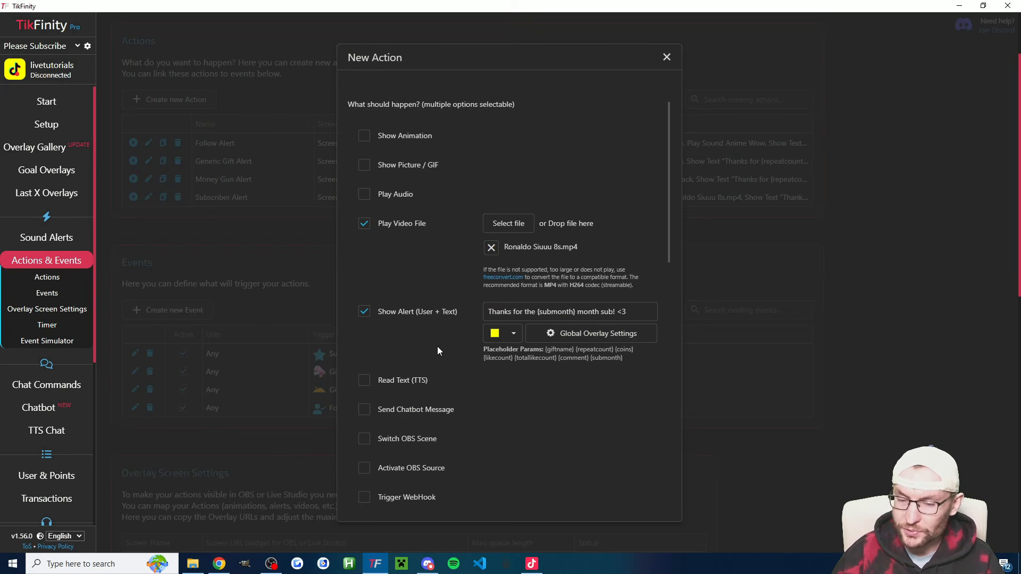
# - Check the Subscriber Alert's display duration and additional settings, and save the action
pyautogui.scroll(-10, 423, 301)
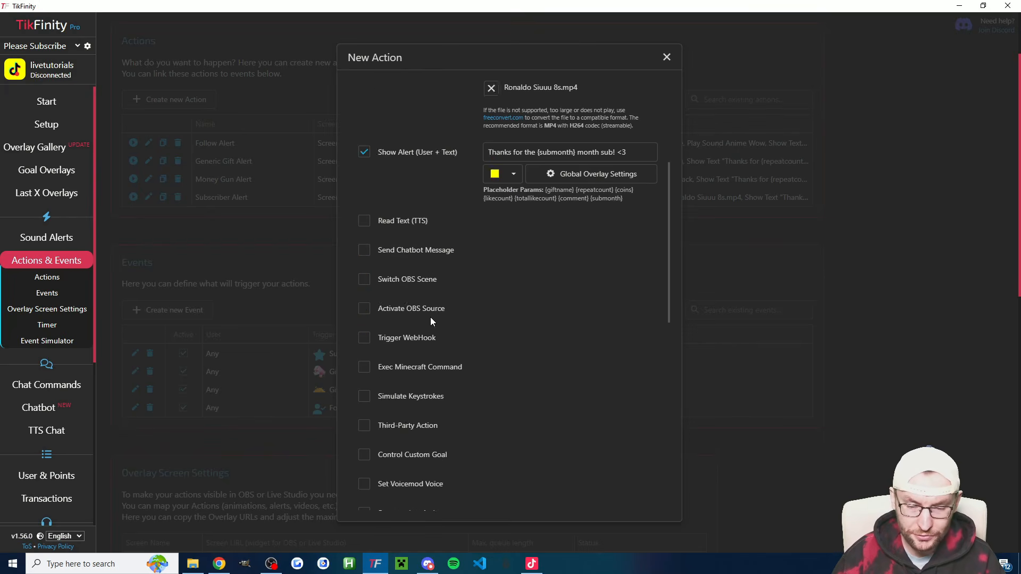
pyautogui.doubleClick(479, 211)
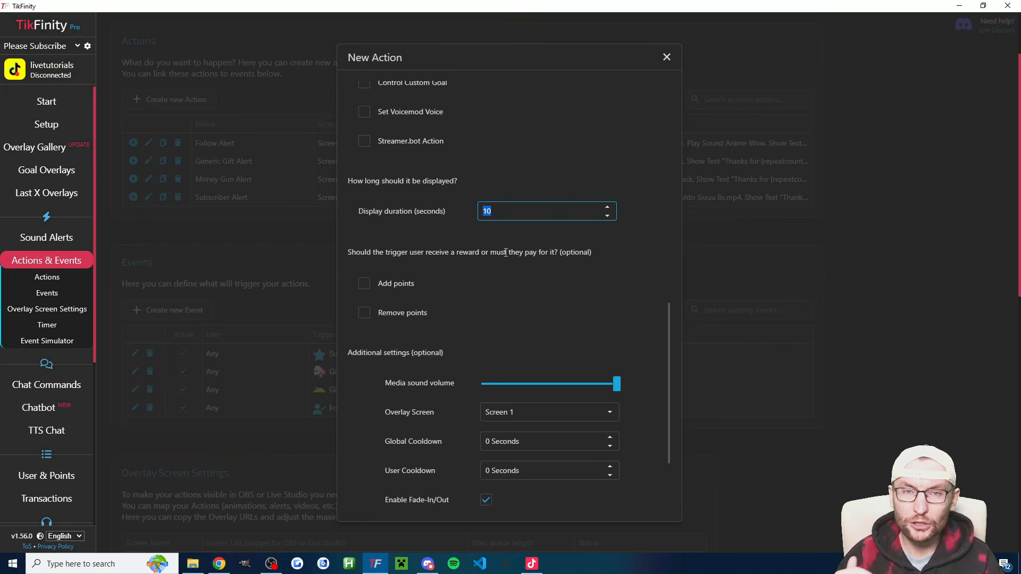
pyautogui.click(534, 241)
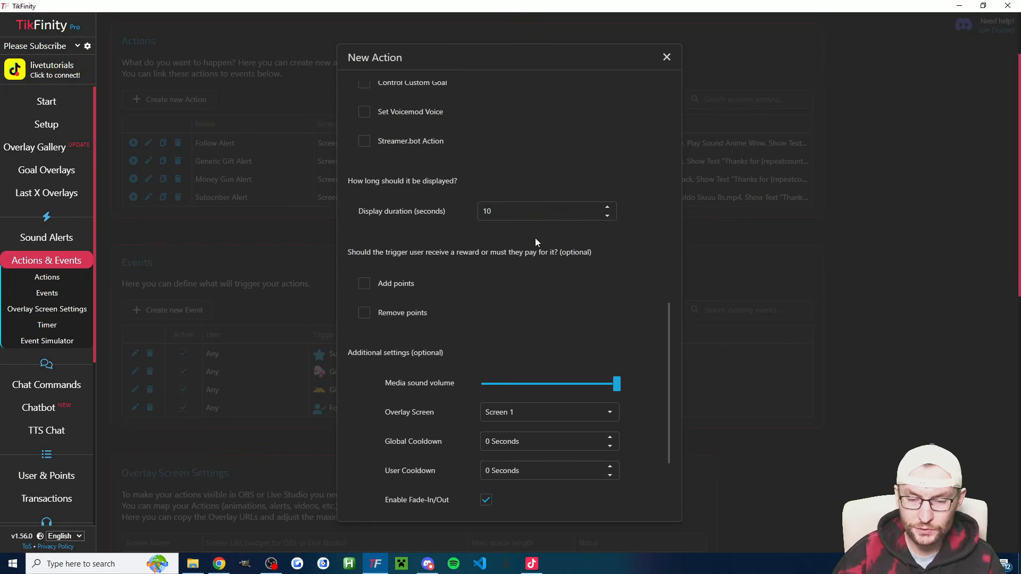
pyautogui.scroll(-3, 534, 241)
pyautogui.scroll(-1, 489, 266)
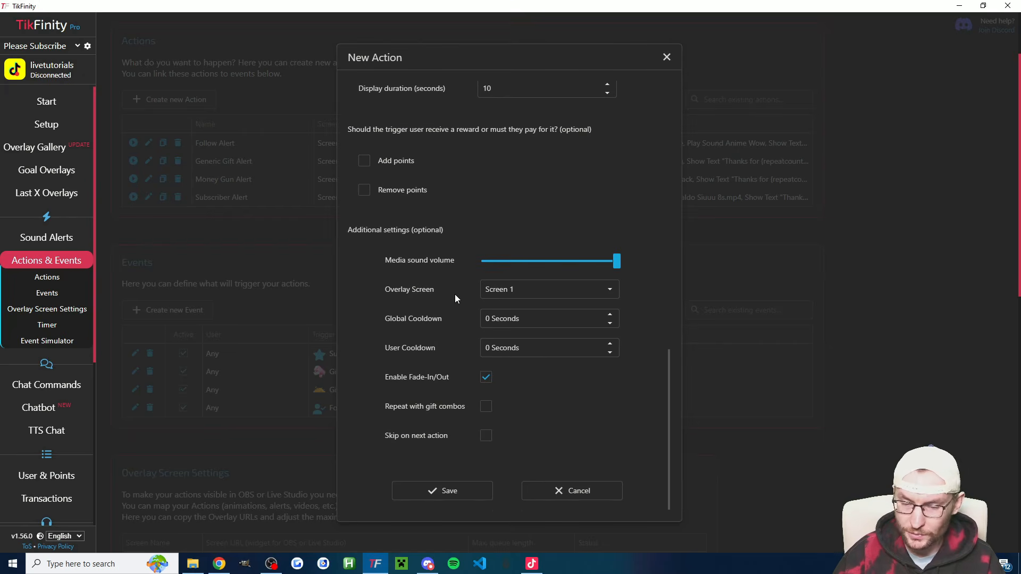
pyautogui.click(442, 494)
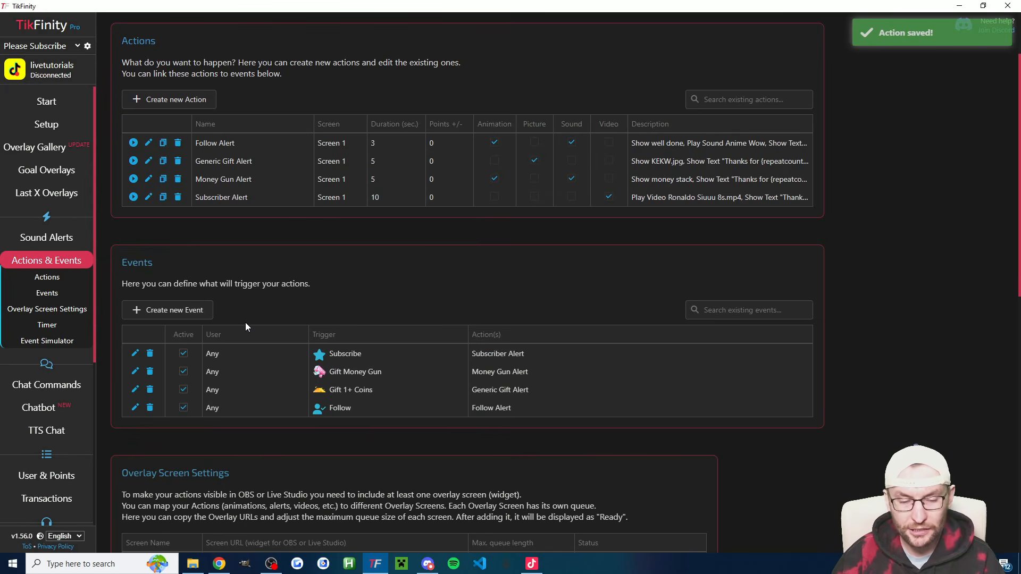
# - Edit the Subscribe event so that Everyone subscribing triggers the Subscriber Alert action, and save the event
pyautogui.click(185, 314)
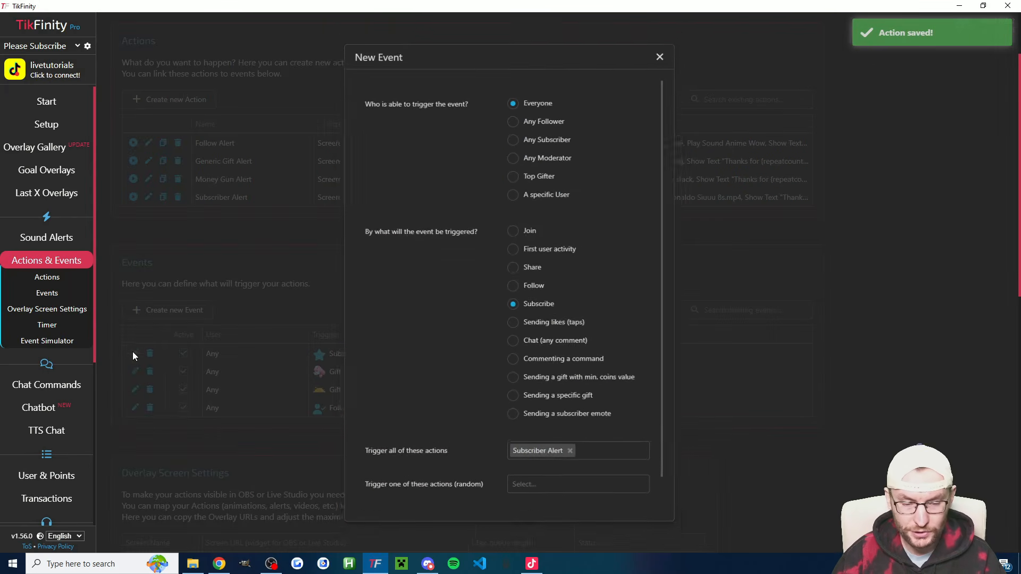
pyautogui.click(555, 305)
pyautogui.scroll(-1, 536, 308)
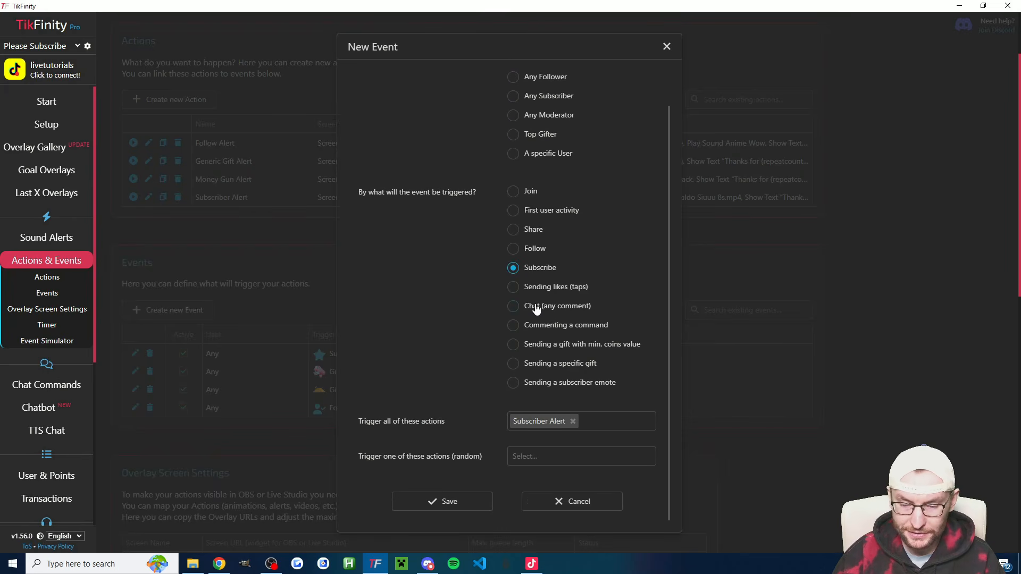
pyautogui.click(573, 421)
pyautogui.click(560, 422)
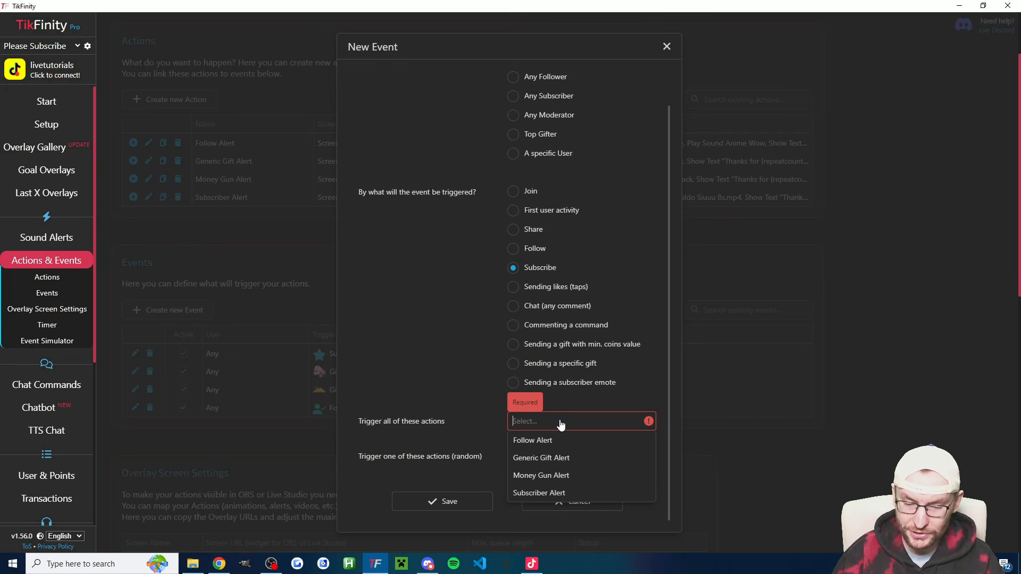
pyautogui.click(539, 493)
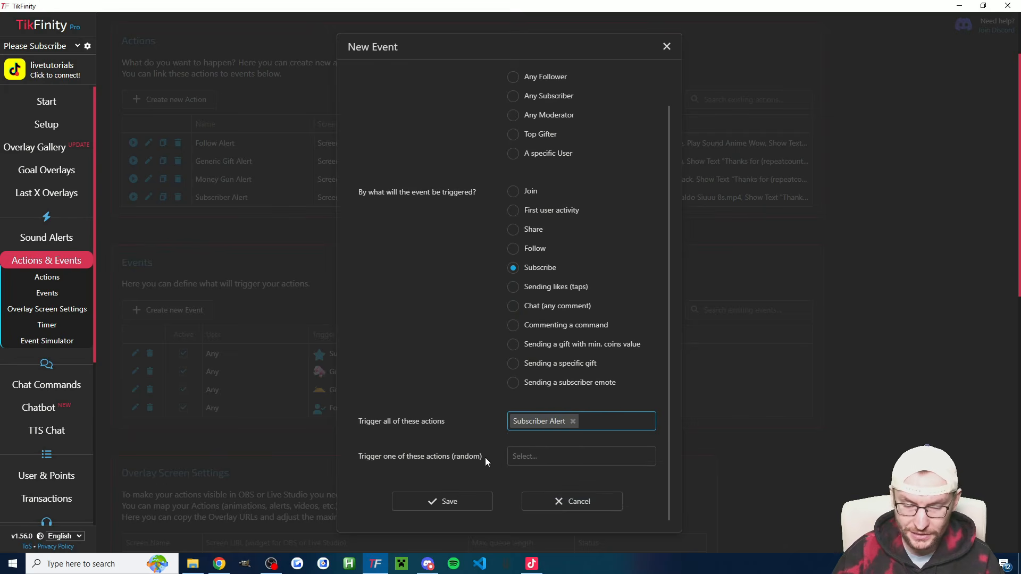
pyautogui.moveTo(485, 457); pyautogui.dragTo(450, 458)
pyautogui.click(453, 457)
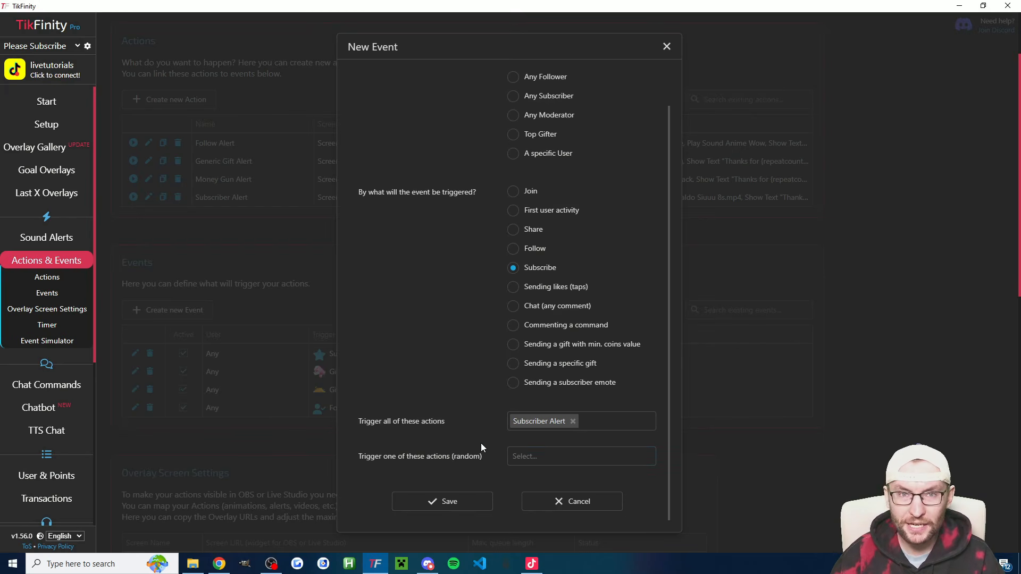
pyautogui.click(449, 502)
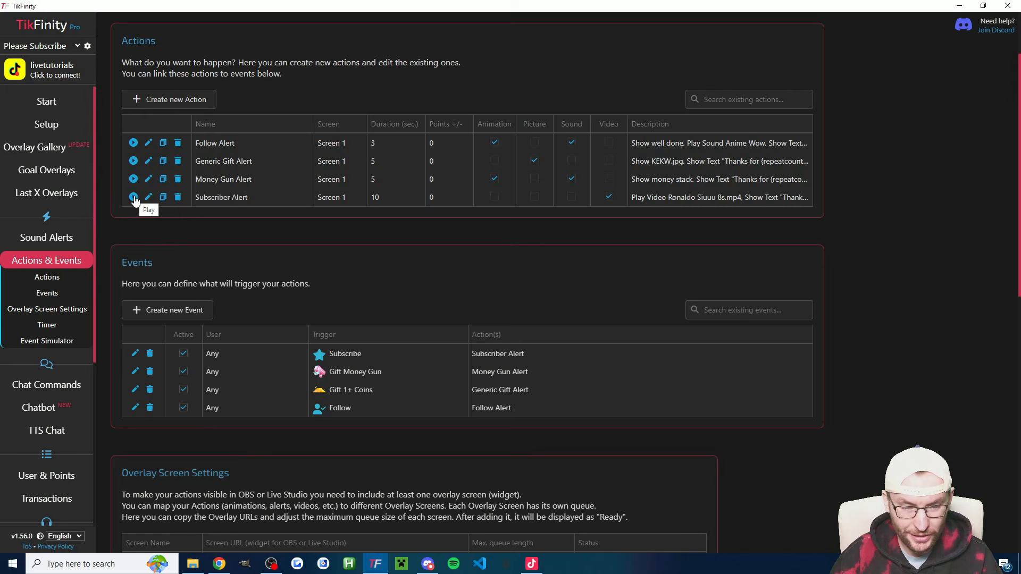
# - Simulate a subscription with the Event Simulator and switch to TikTok LIVE Studio to view the alert
pyautogui.scroll(-10, 645, 390)
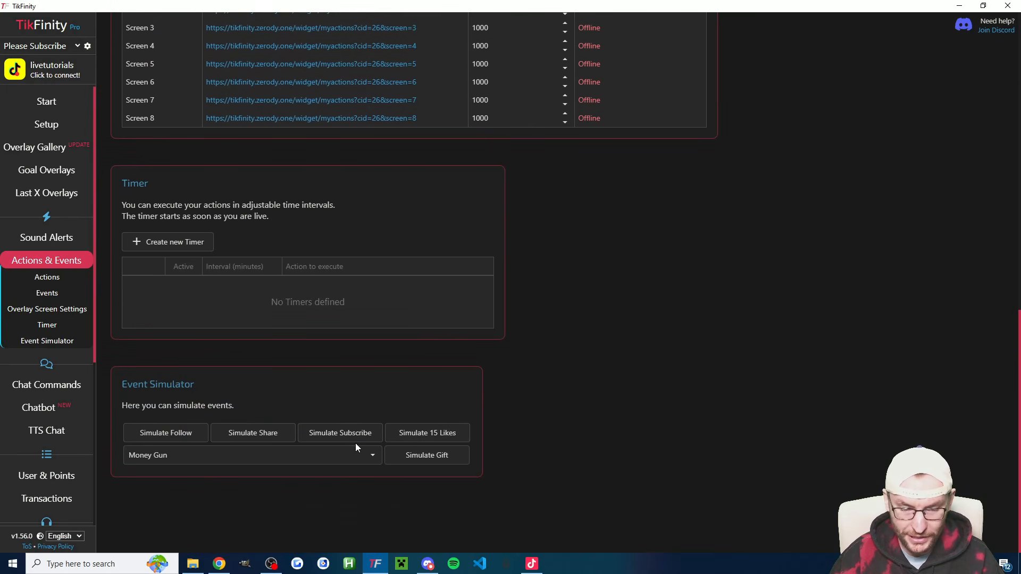
pyautogui.click(357, 437)
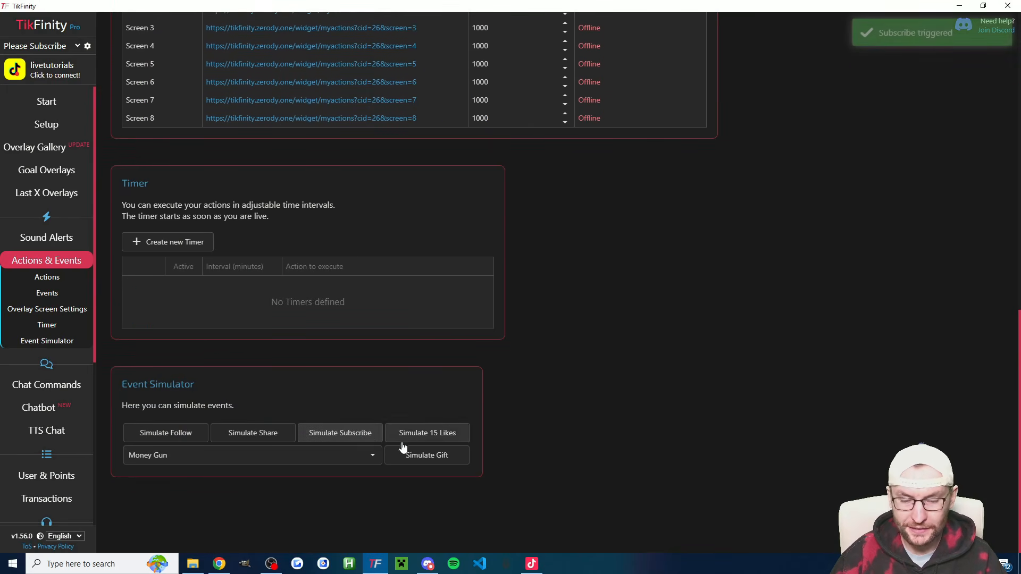
pyautogui.click(532, 564)
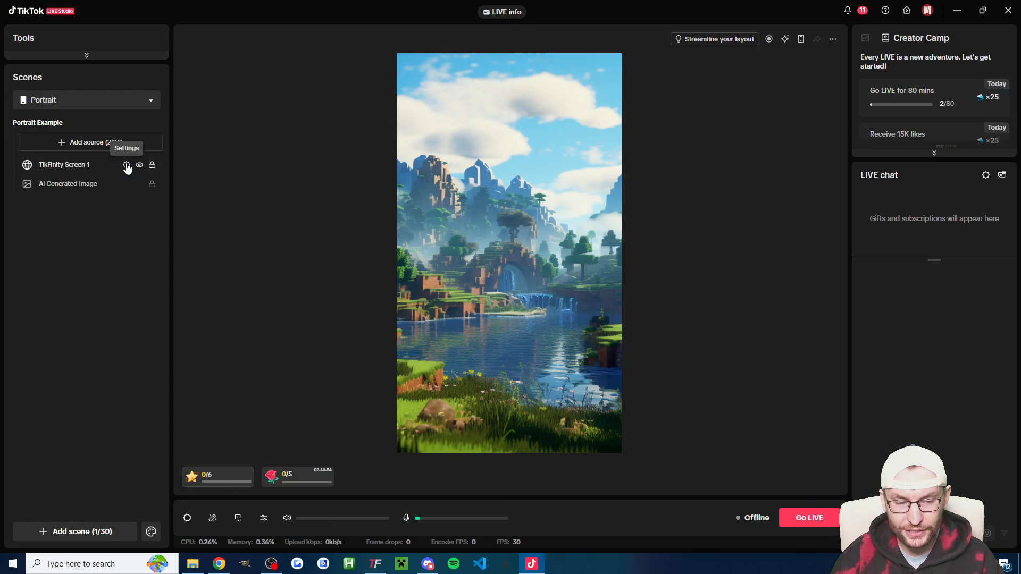
# - Set the custom resolution height of the TikFinity Screen 1 link source to 600 and apply it
pyautogui.click(127, 166)
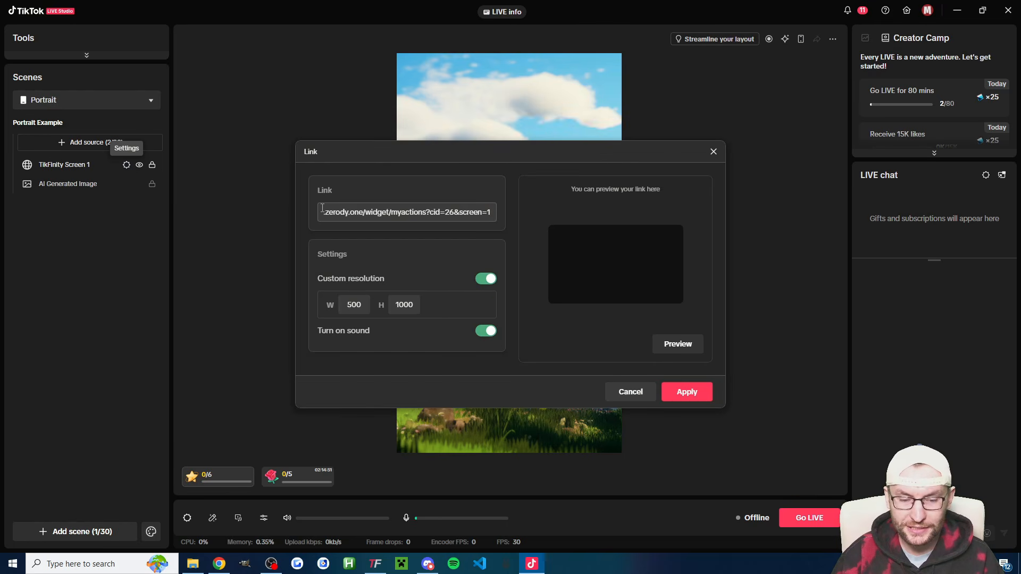
pyautogui.moveTo(459, 152); pyautogui.dragTo(695, 108)
pyautogui.click(649, 249)
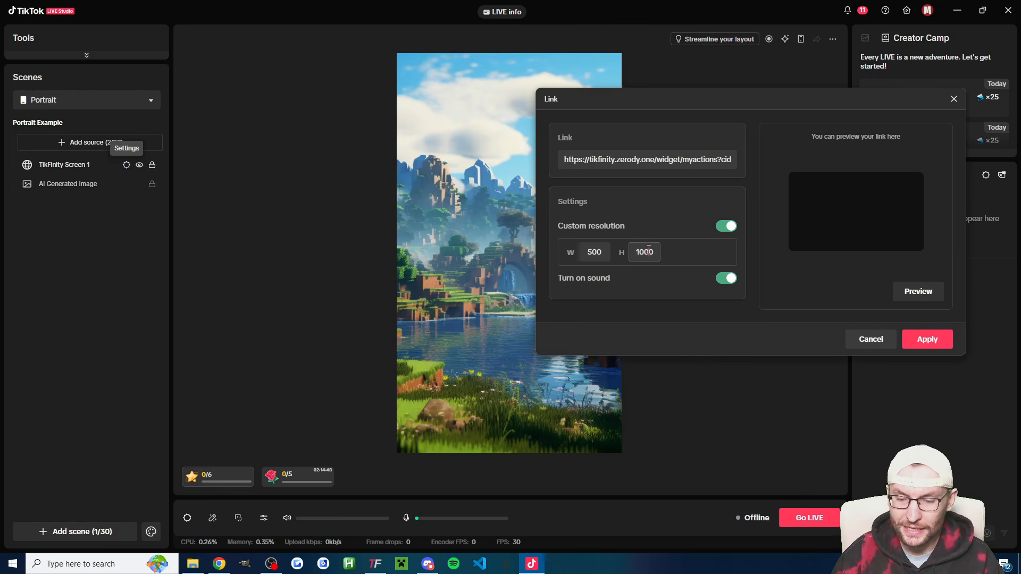
pyautogui.doubleClick(648, 249)
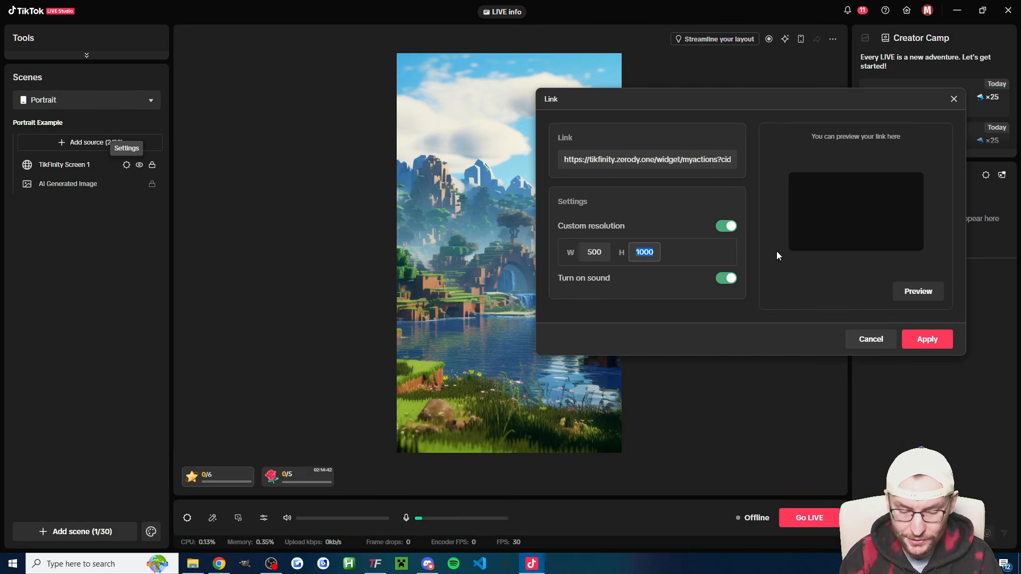
pyautogui.write('600')
pyautogui.click(937, 342)
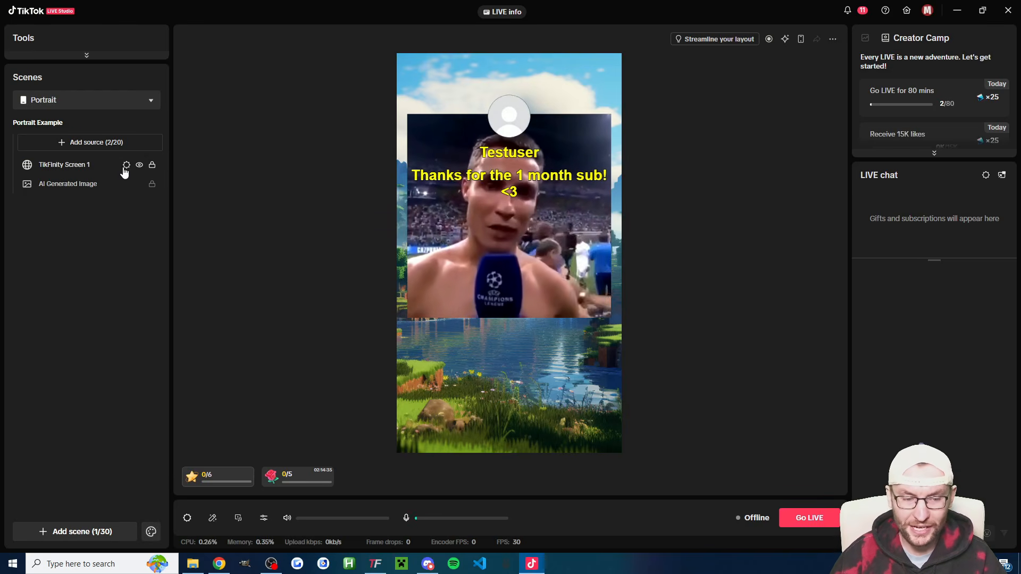
# - Set the custom resolution height of the TikFinity Screen 1 link source to 400 and apply it
pyautogui.click(126, 164)
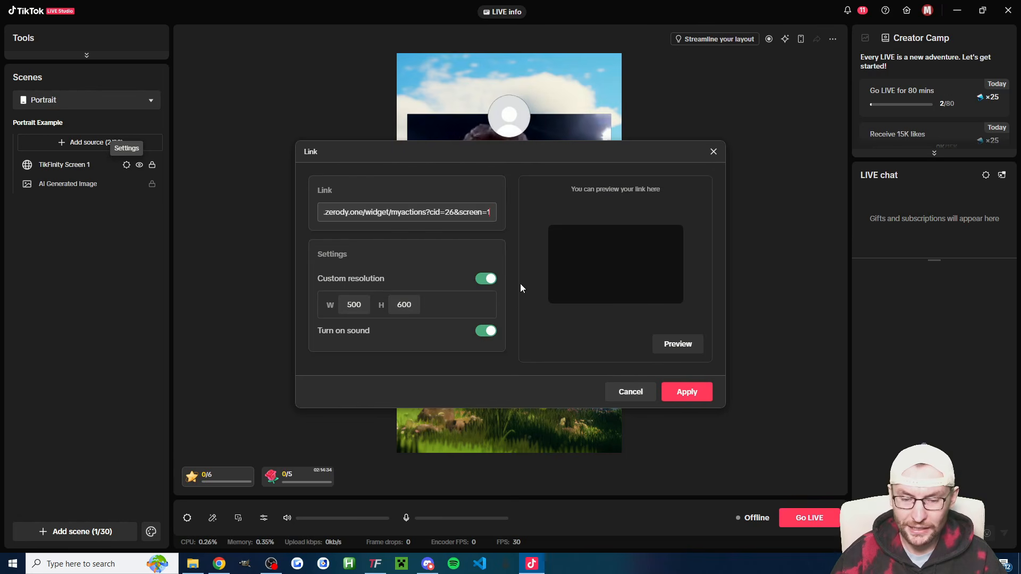
pyautogui.doubleClick(404, 305)
pyautogui.write('400')
pyautogui.click(687, 394)
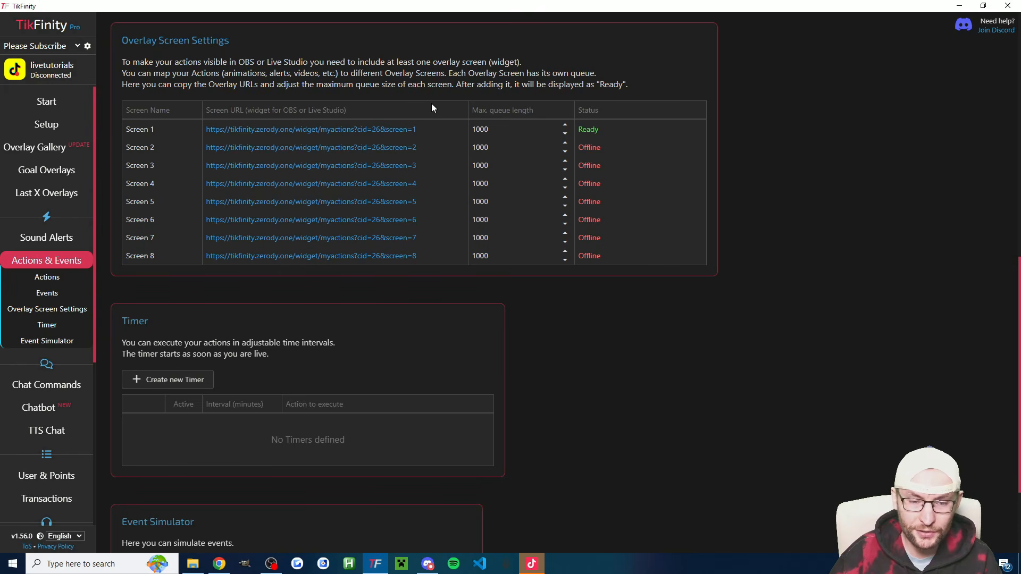
# - Open the 1,000 Likes Alert action in TikFinity for editing and review its name
pyautogui.click(46, 277)
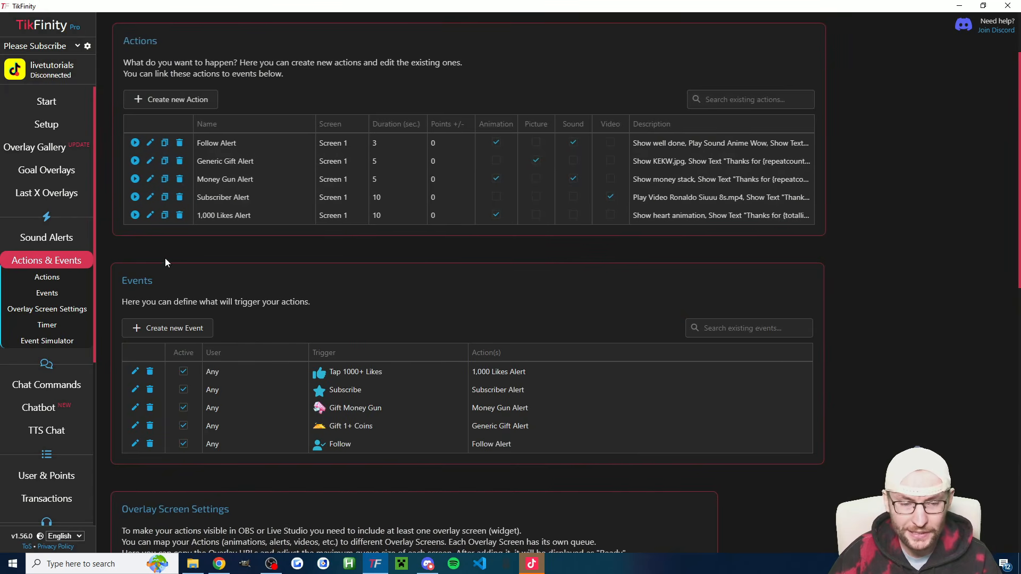
pyautogui.click(149, 215)
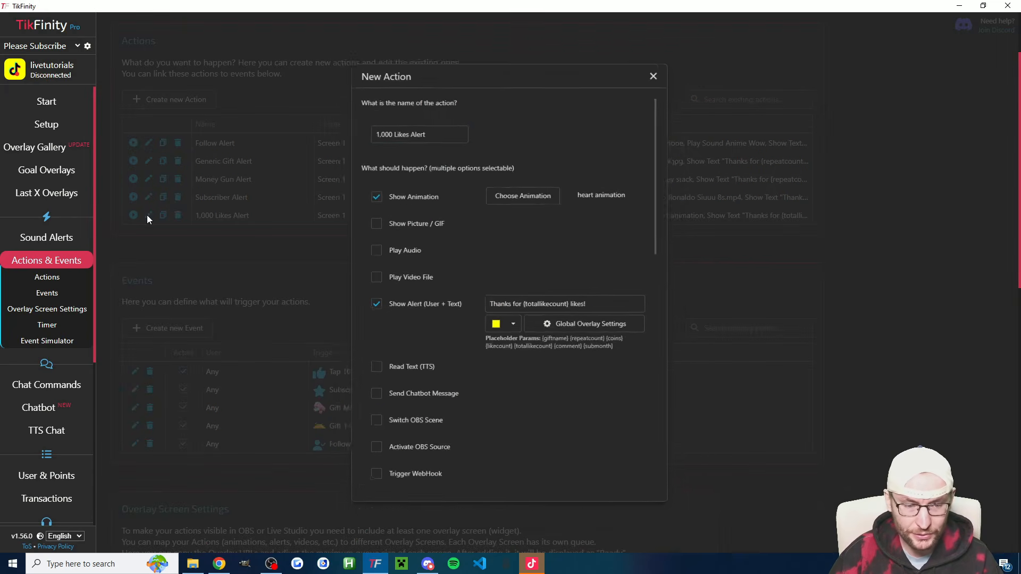
pyautogui.moveTo(418, 121); pyautogui.dragTo(350, 119)
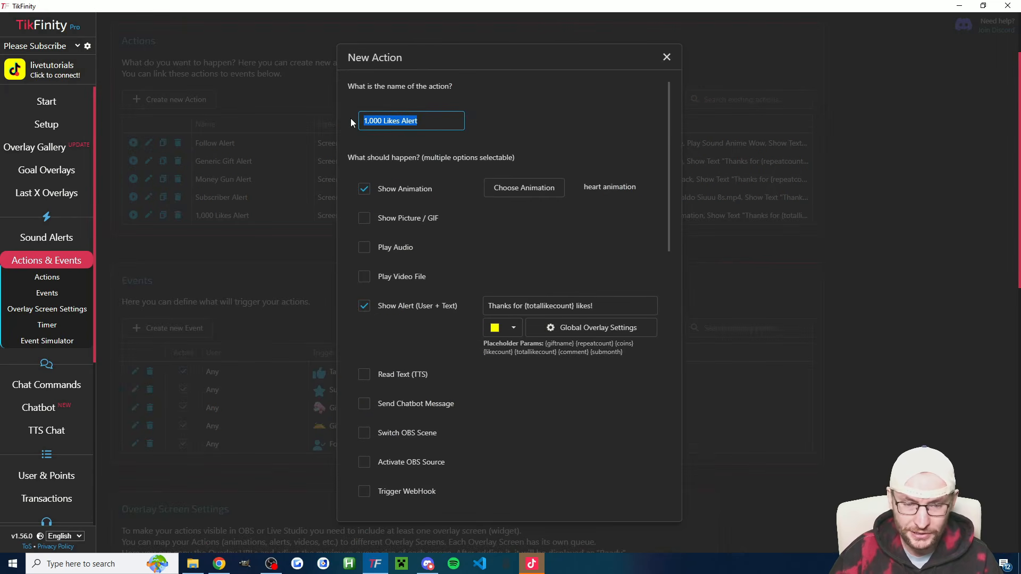
pyautogui.click(512, 122)
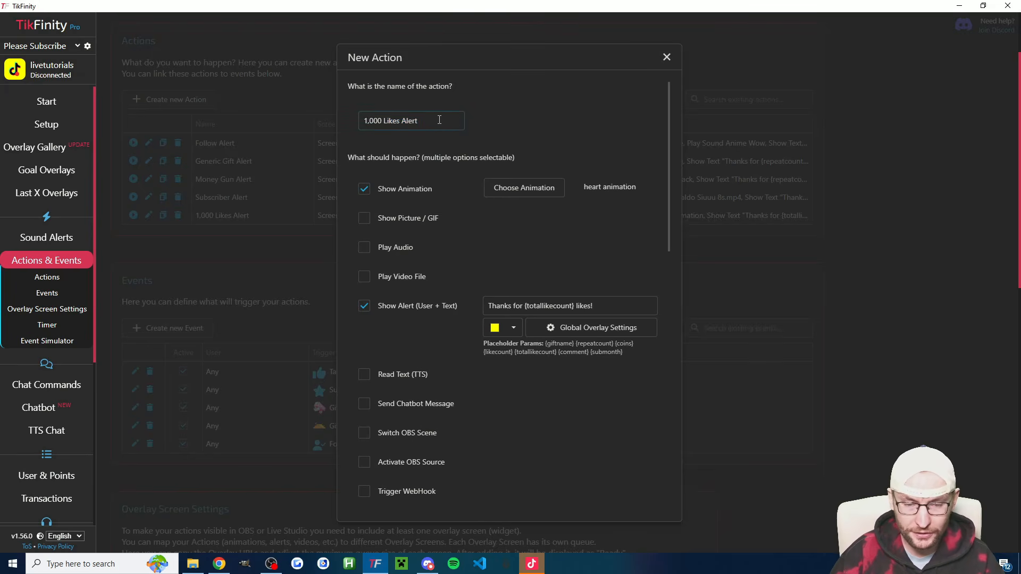
# - Choose the heart animation from the general animations for the 1,000 Likes Alert
pyautogui.click(525, 190)
pyautogui.scroll(-3, 555, 300)
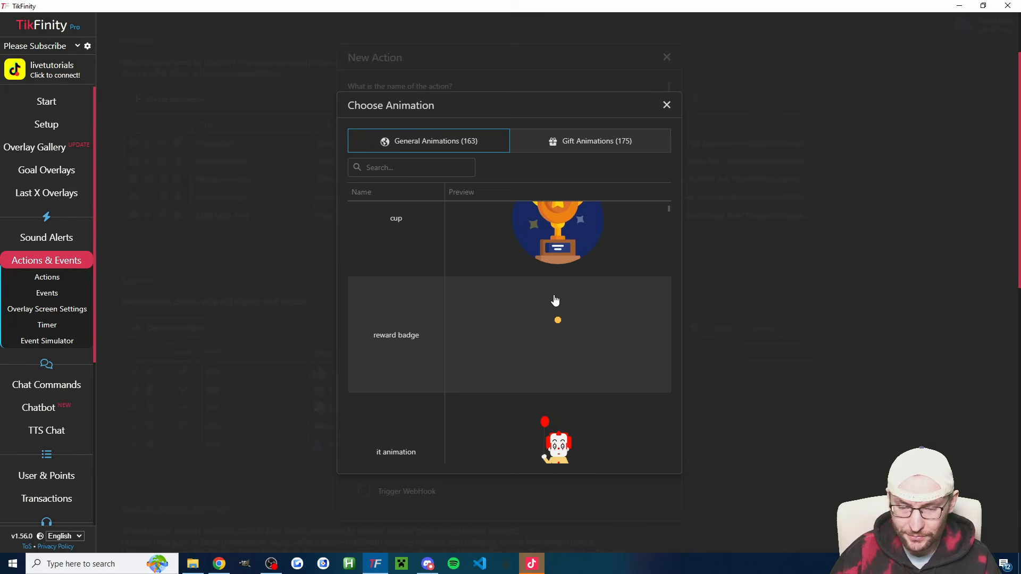
pyautogui.scroll(-6, 555, 300)
pyautogui.click(556, 303)
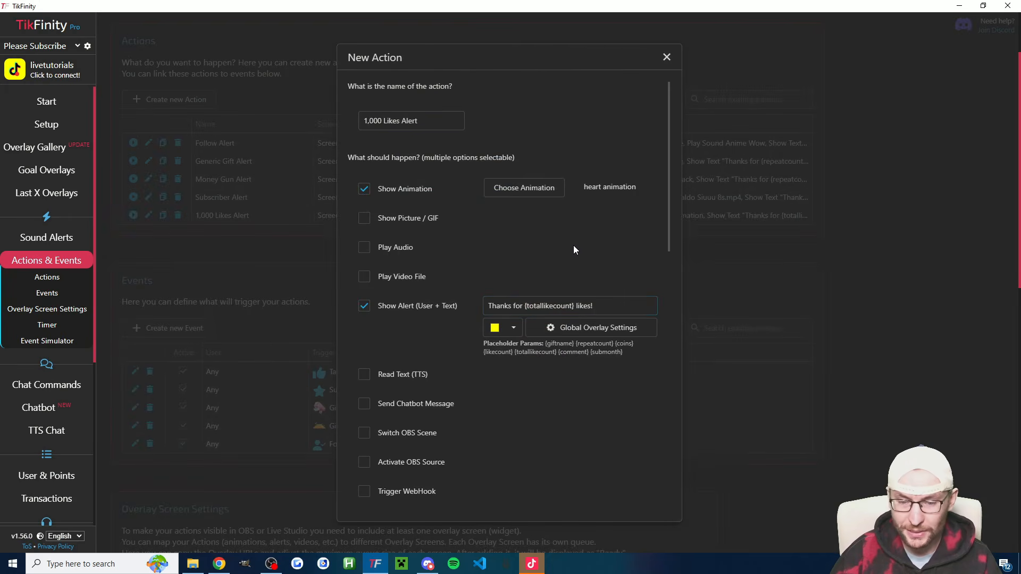
# - Review the 1,000 Likes Alert's text and the {totallikecount} placeholder it uses
pyautogui.scroll(-1, 567, 231)
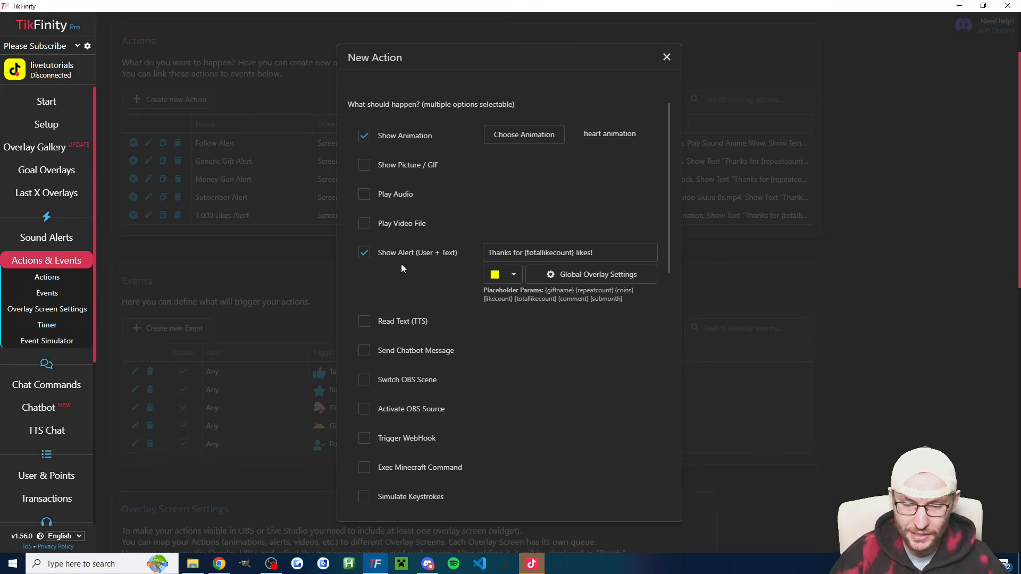
pyautogui.click(544, 250)
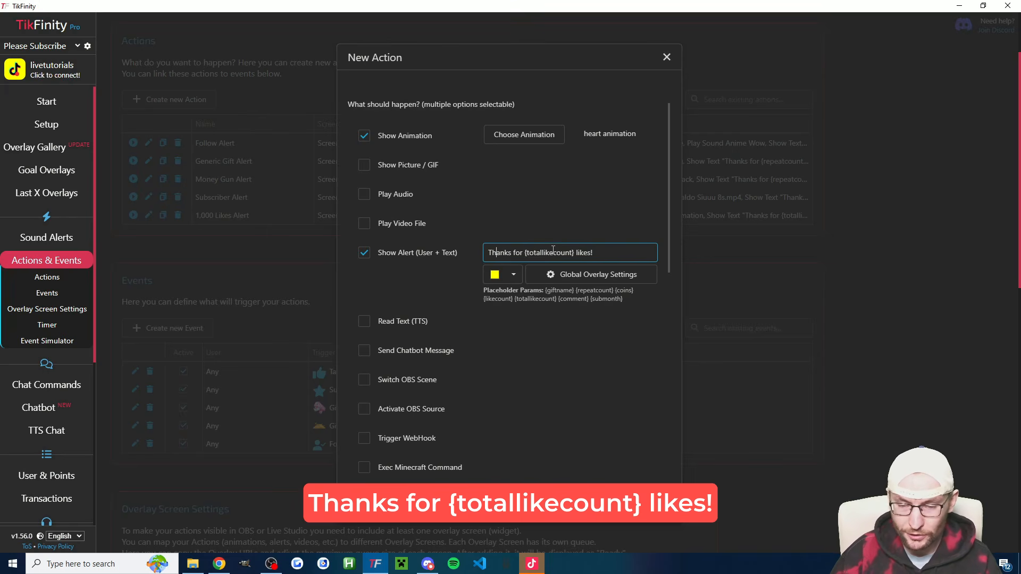
pyautogui.moveTo(555, 301); pyautogui.dragTo(514, 301)
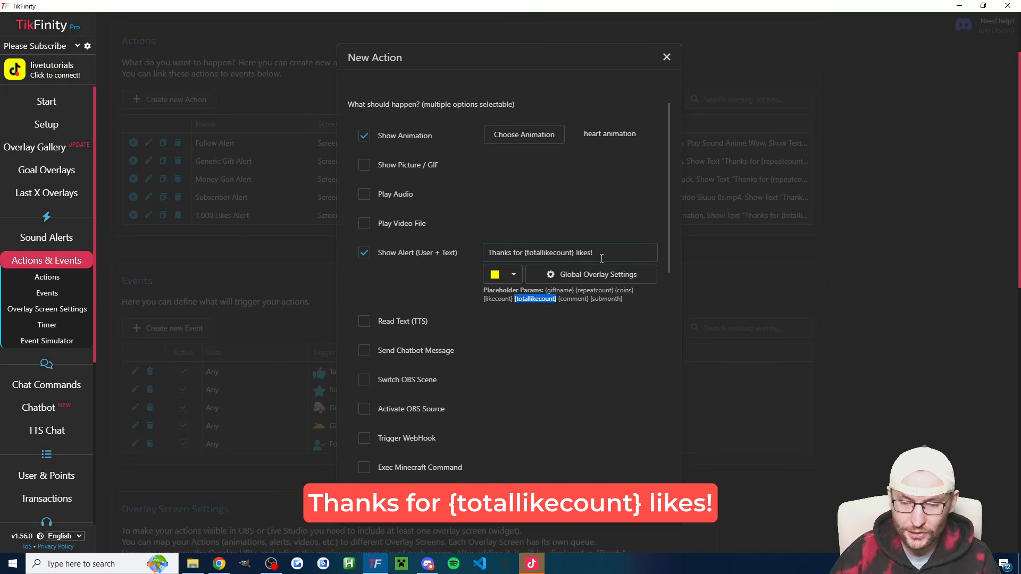
pyautogui.doubleClick(584, 252)
pyautogui.click(617, 250)
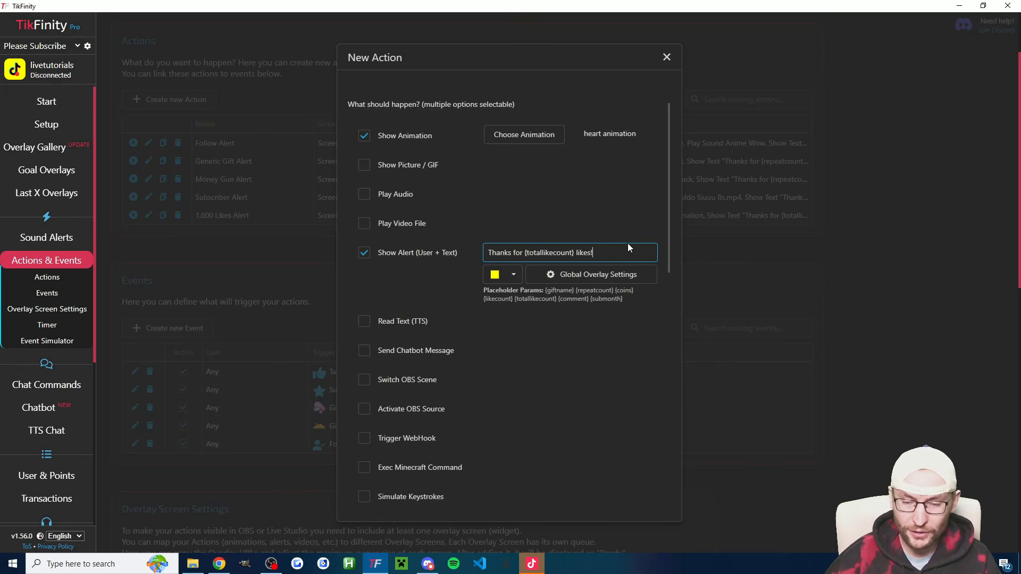
# - Set the 1,000 Likes Alert's display duration to 3 seconds and save the action
pyautogui.scroll(-4, 628, 244)
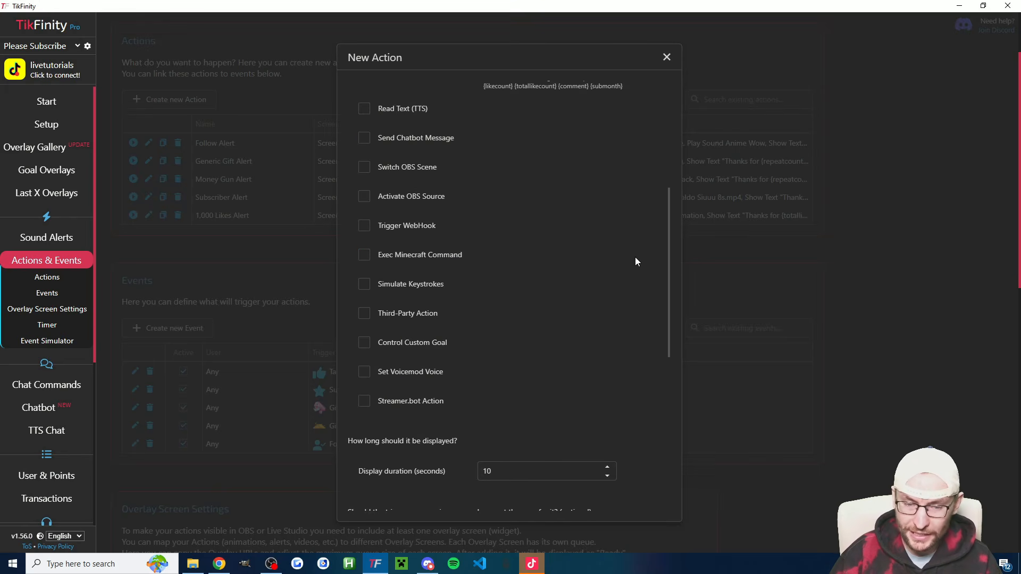
pyautogui.scroll(-6, 553, 260)
pyautogui.doubleClick(475, 148)
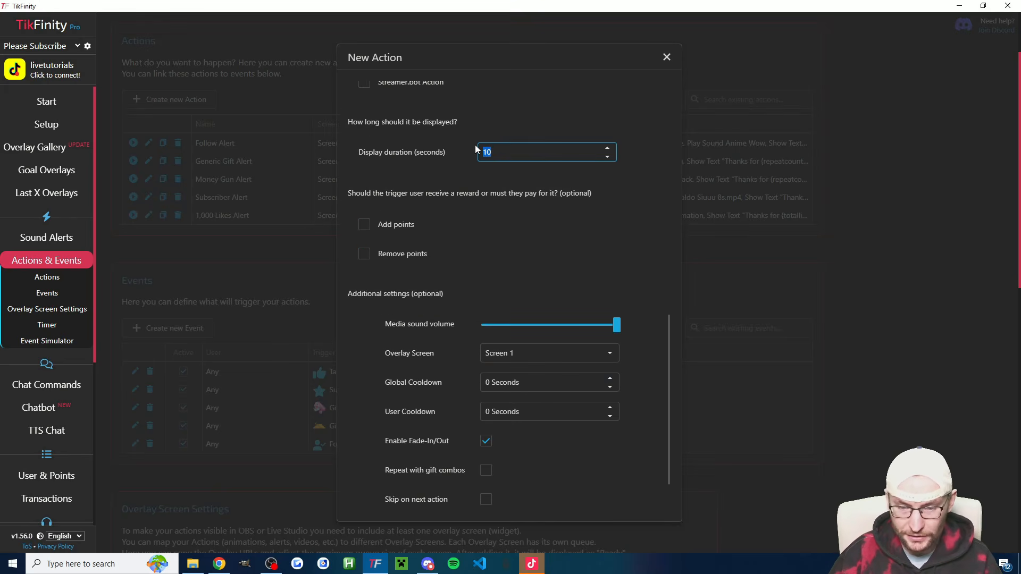
pyautogui.write('3')
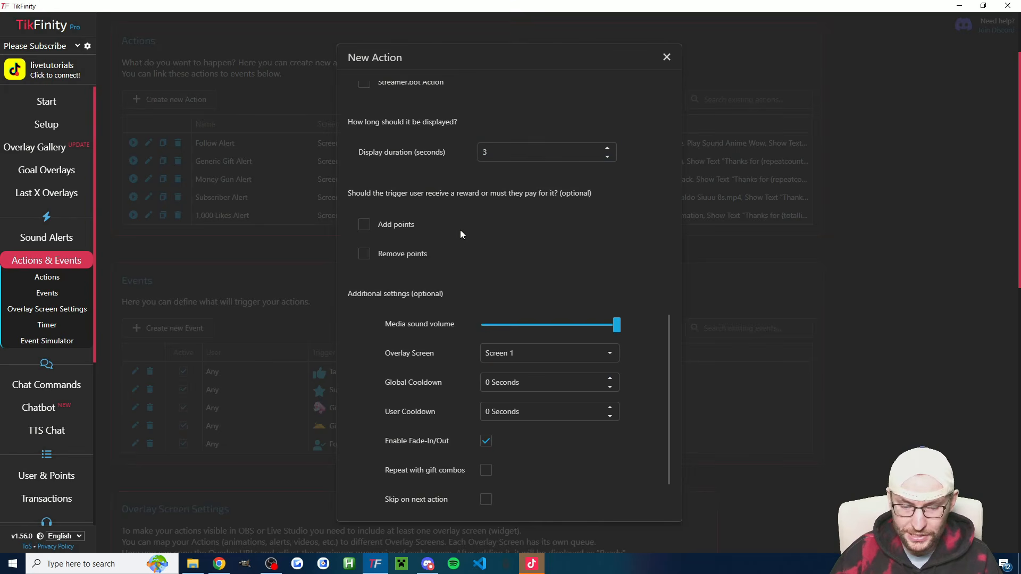
pyautogui.scroll(-2, 461, 229)
pyautogui.click(451, 489)
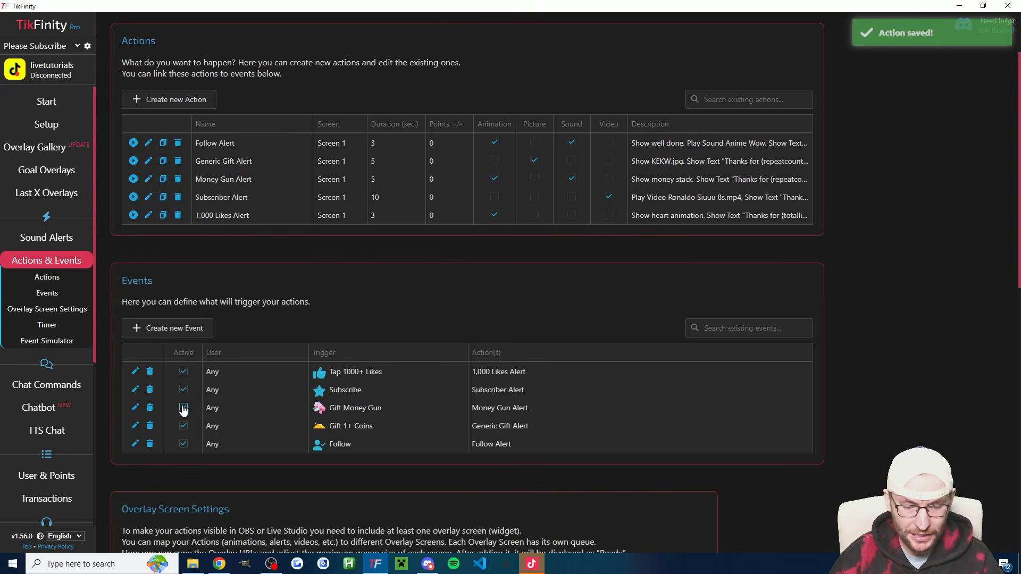
# - Review the 1,000 likes event's trigger, minimum likes amount and linked action, and save the event
pyautogui.click(138, 369)
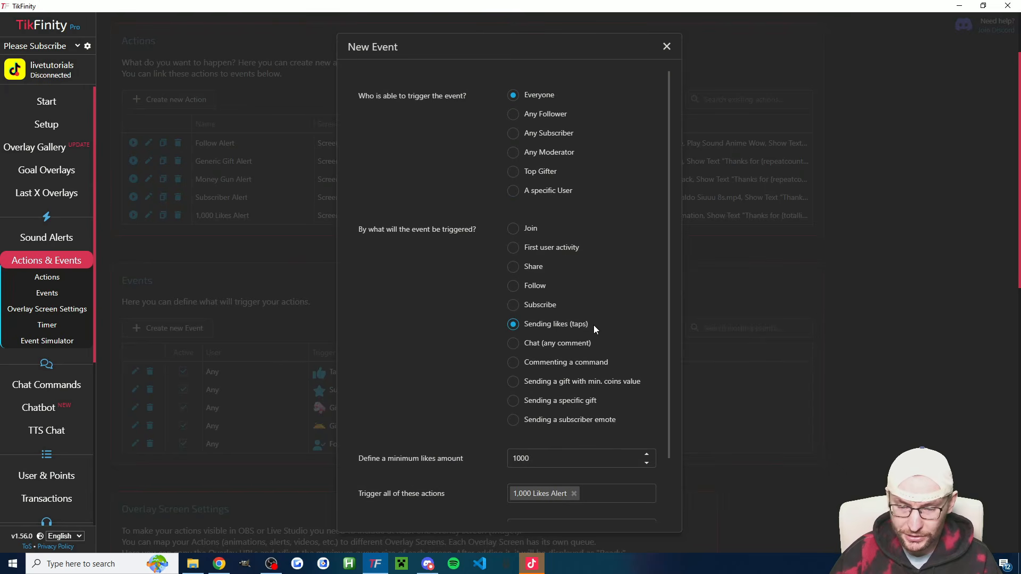
pyautogui.scroll(-2, 594, 325)
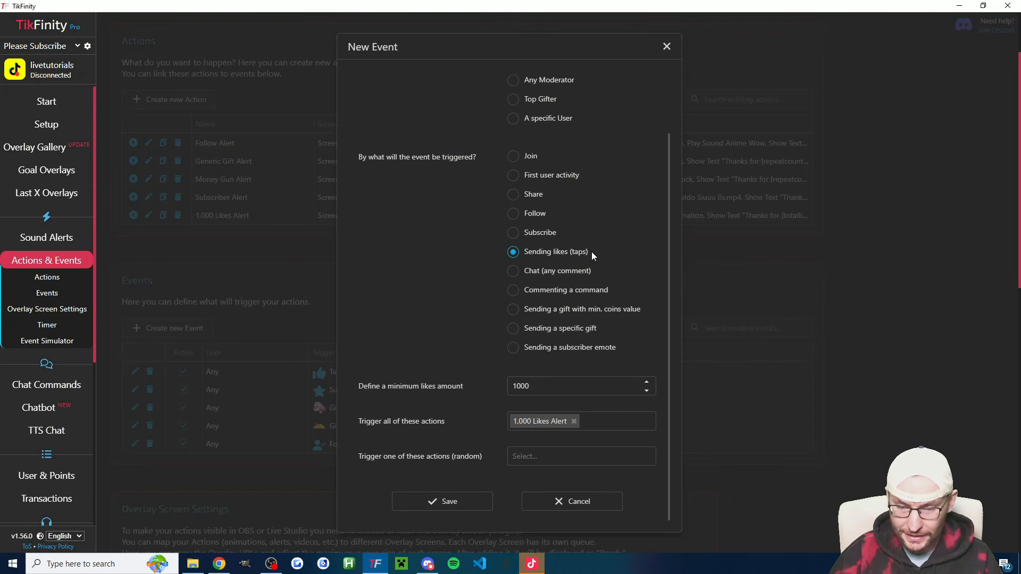
pyautogui.click(489, 363)
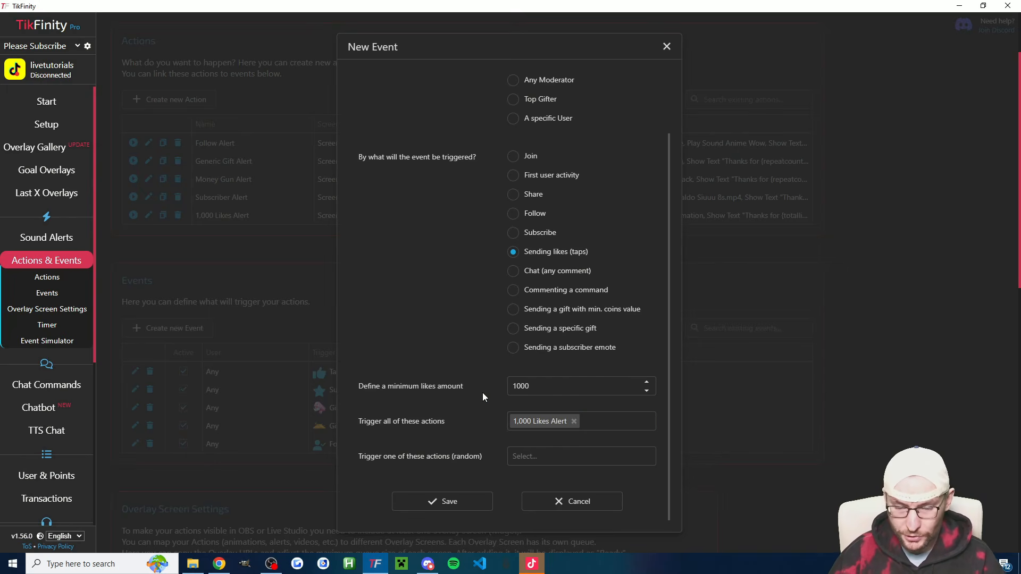
pyautogui.click(449, 500)
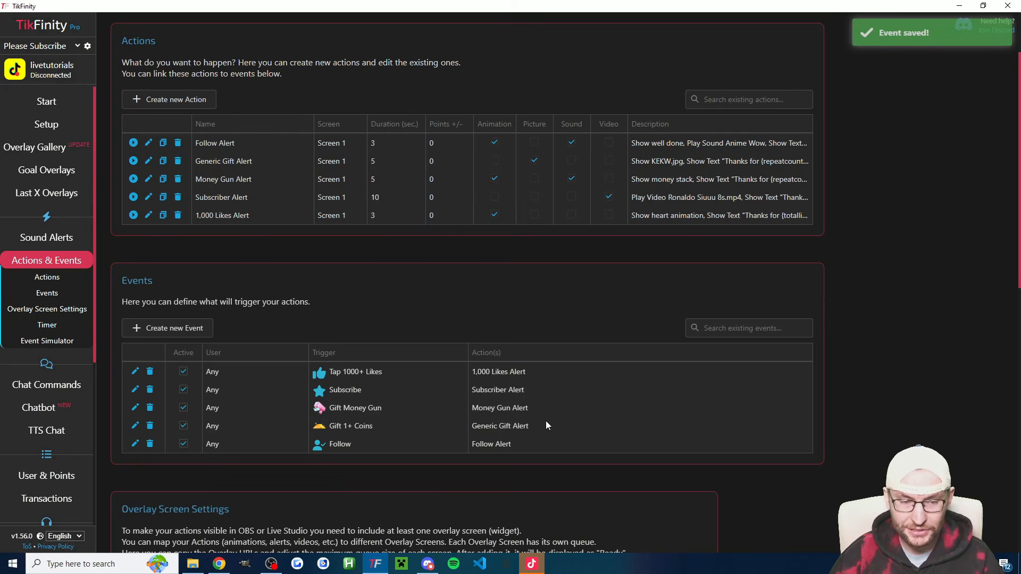
# - Look at the event simulator's options and test the 1,000 Likes Alert by playing the action
pyautogui.scroll(-12, 522, 400)
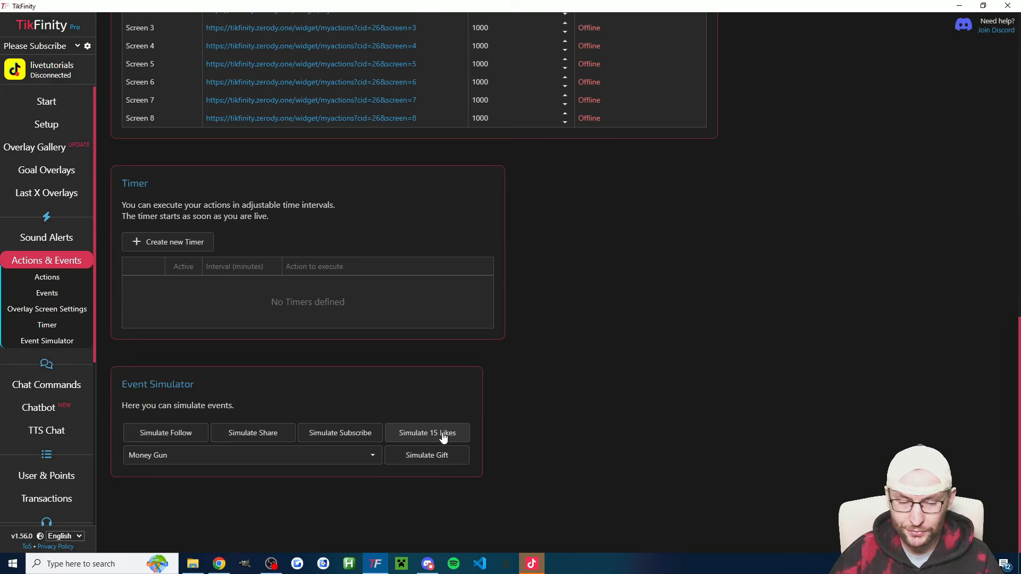
pyautogui.scroll(12, 466, 436)
pyautogui.scroll(-1, 436, 412)
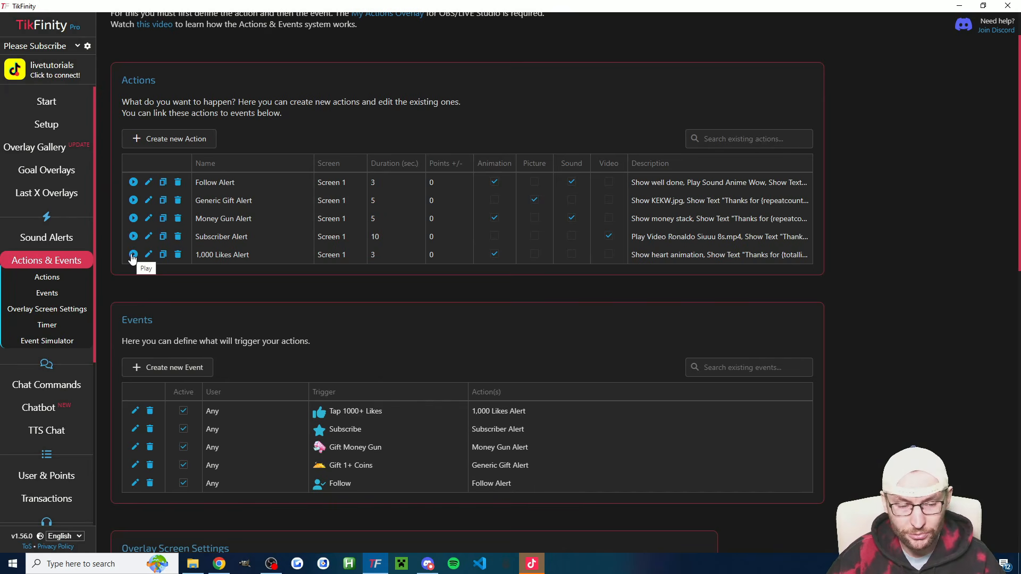
pyautogui.click(133, 255)
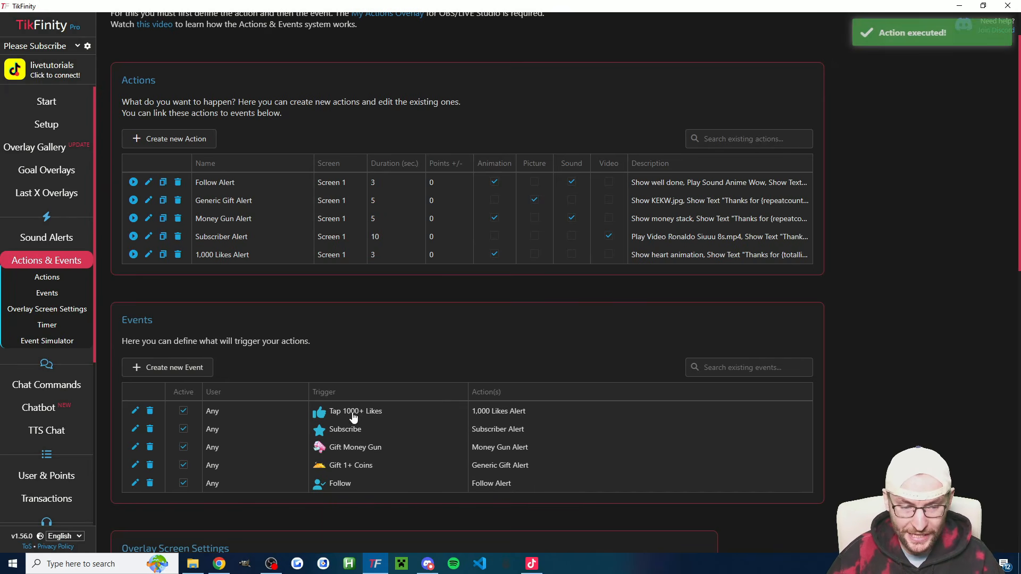
# - Switch to TikTok LIVE Studio and open the settings of the TikFinity Screen 1 source
pyautogui.click(532, 564)
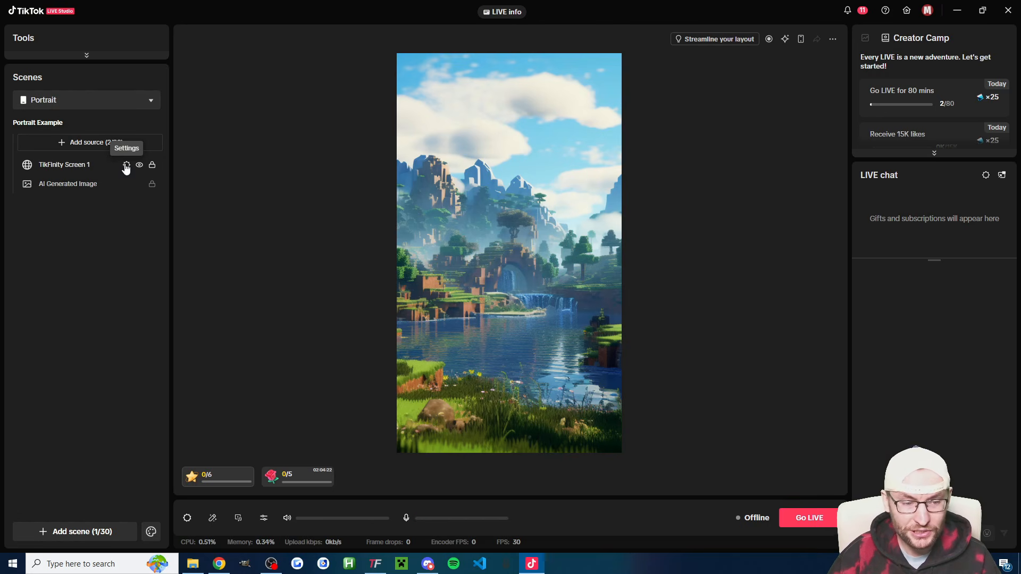
pyautogui.click(126, 166)
pyautogui.doubleClick(404, 305)
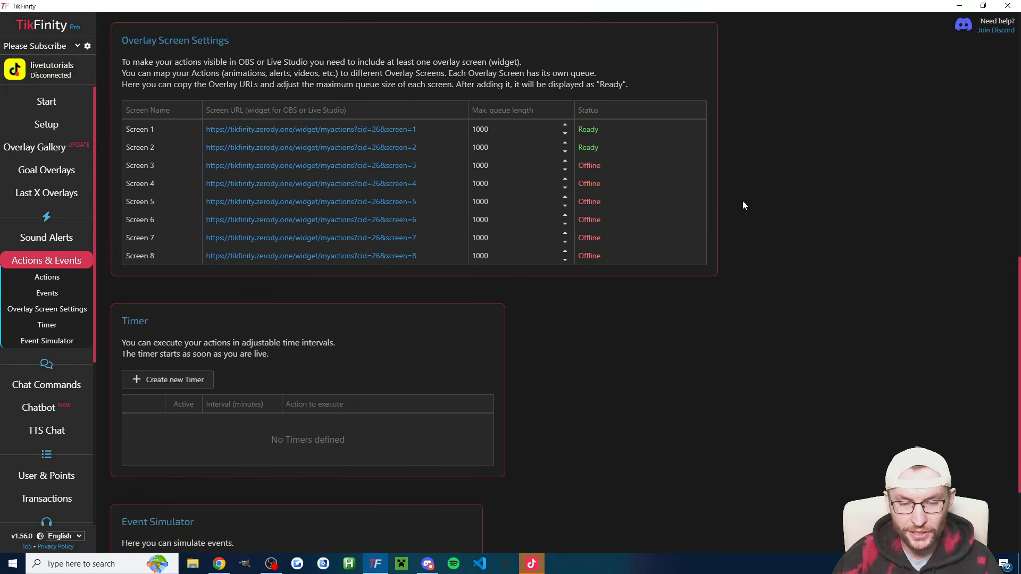
# - Assign the 1,000 Likes Alert to Screen 2 in the list of actions
pyautogui.scroll(10, 478, 270)
pyautogui.scroll(-1, 480, 263)
pyautogui.scroll(-1, 481, 266)
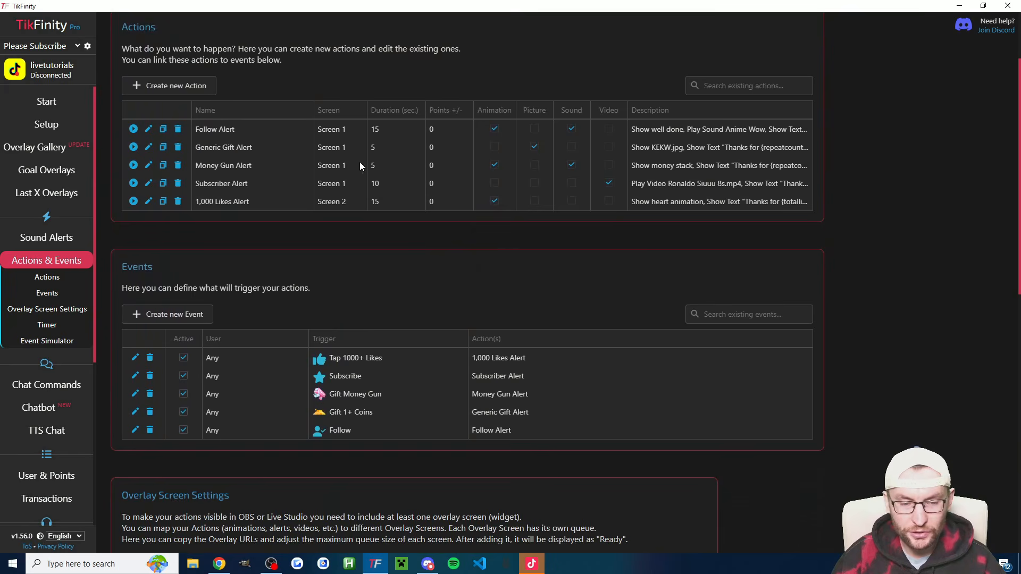
pyautogui.click(359, 201)
pyautogui.click(357, 201)
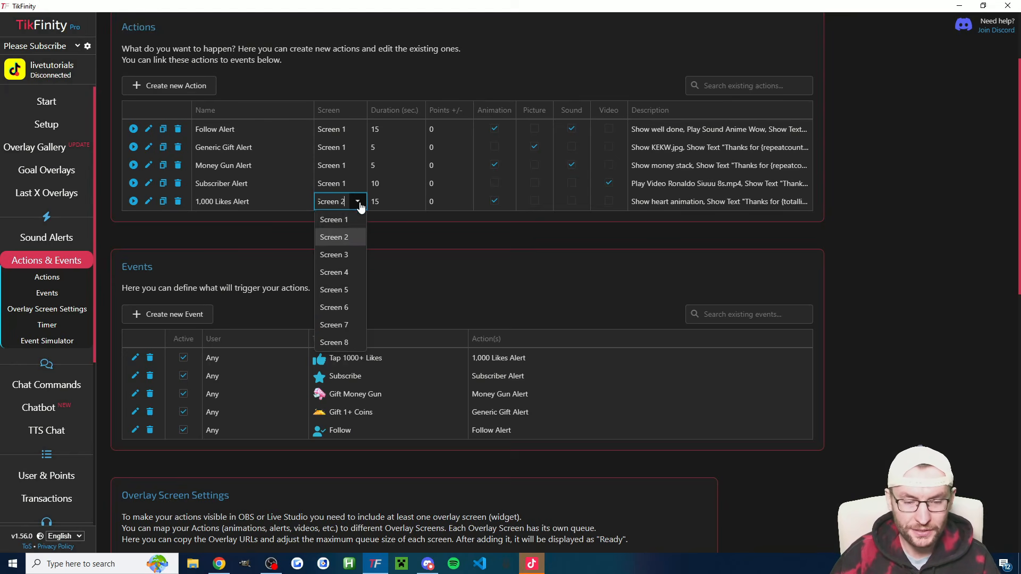
pyautogui.click(343, 236)
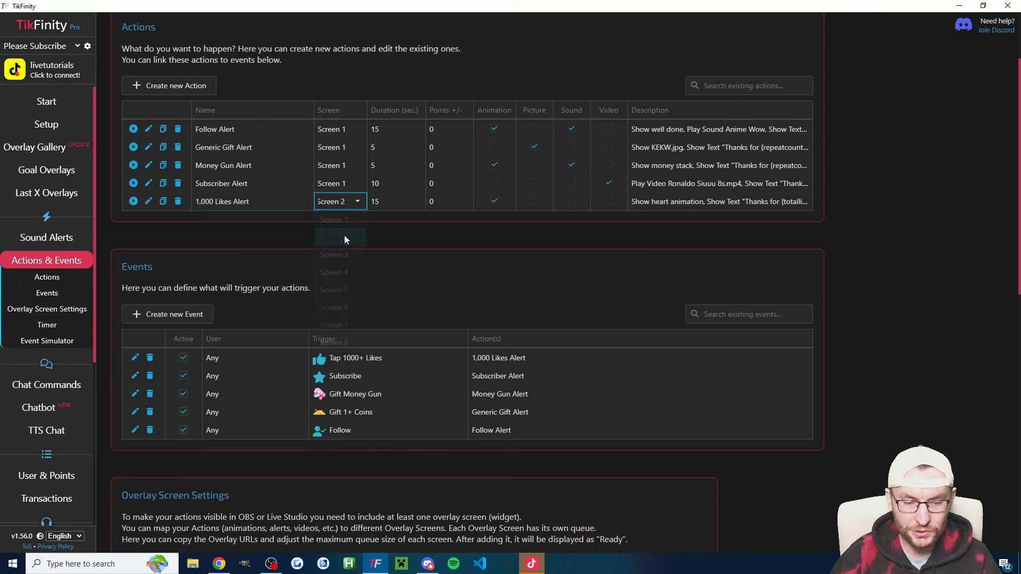
# - Choose Screen 2 as the overlay screen in the 1,000 Likes Alert's settings, save it, and copy the Screen 2 overlay URL
pyautogui.click(148, 203)
pyautogui.scroll(-10, 560, 292)
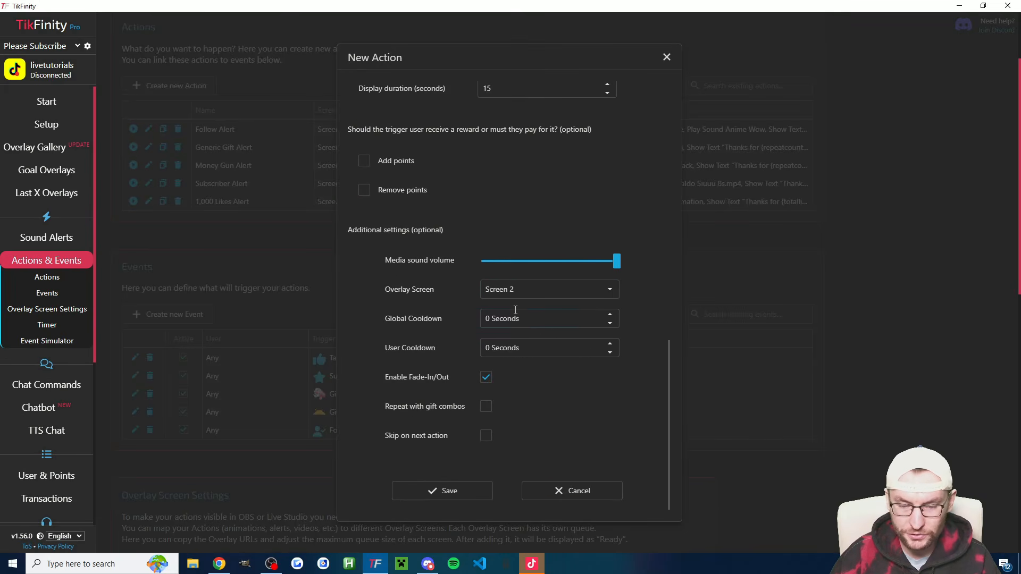
pyautogui.click(524, 292)
pyautogui.click(508, 328)
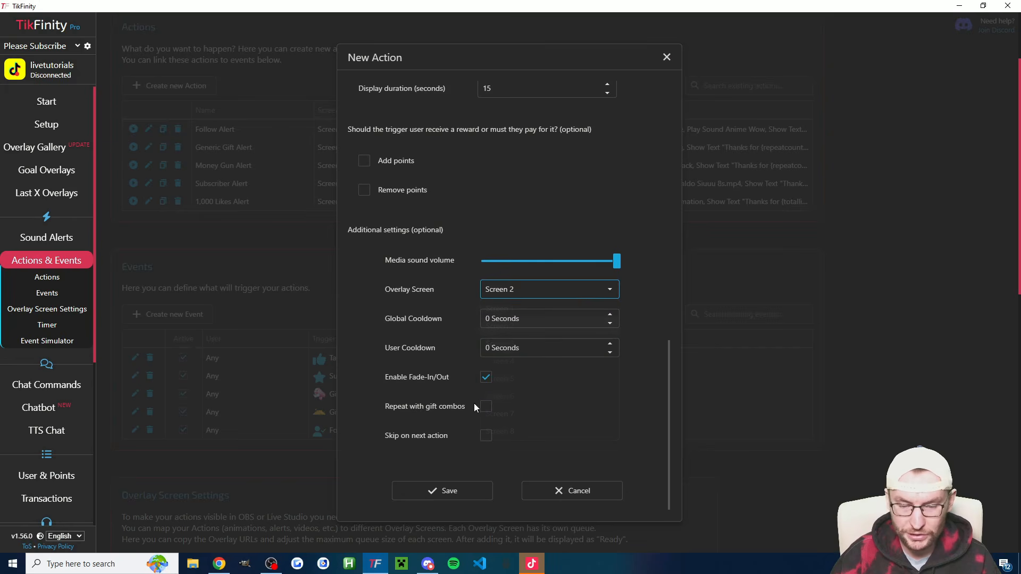
pyautogui.click(446, 490)
pyautogui.scroll(-8, 319, 181)
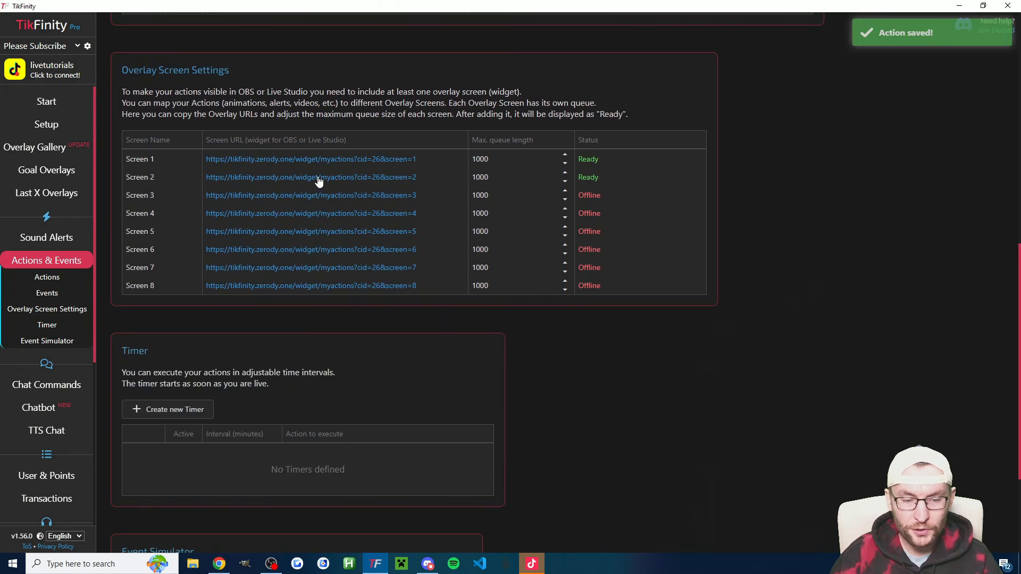
pyautogui.click(319, 178)
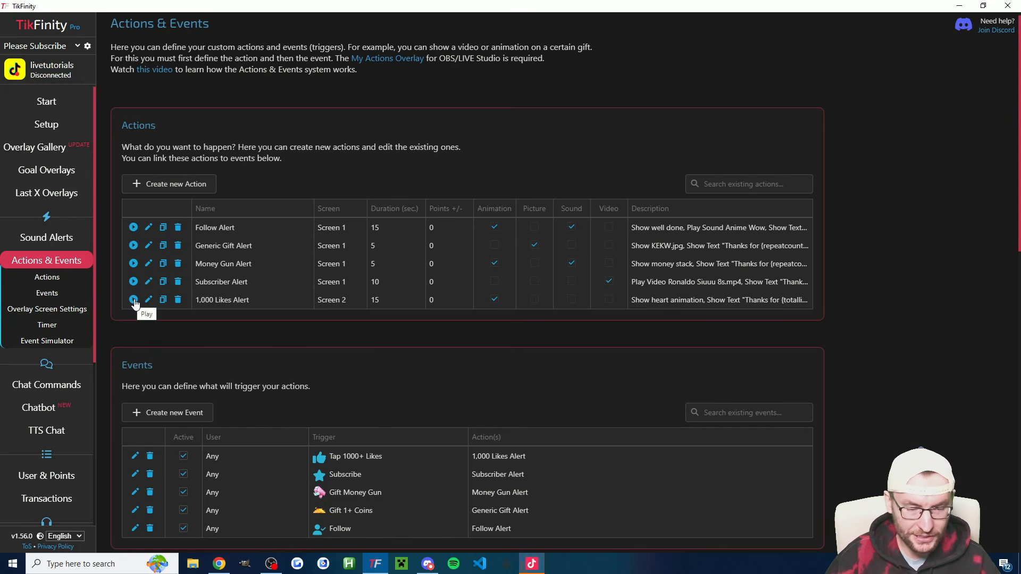
# - Play the 1,000 Likes Alert and the Follow Alert together to test both overlay screens, and switch windows to view them
pyautogui.click(134, 301)
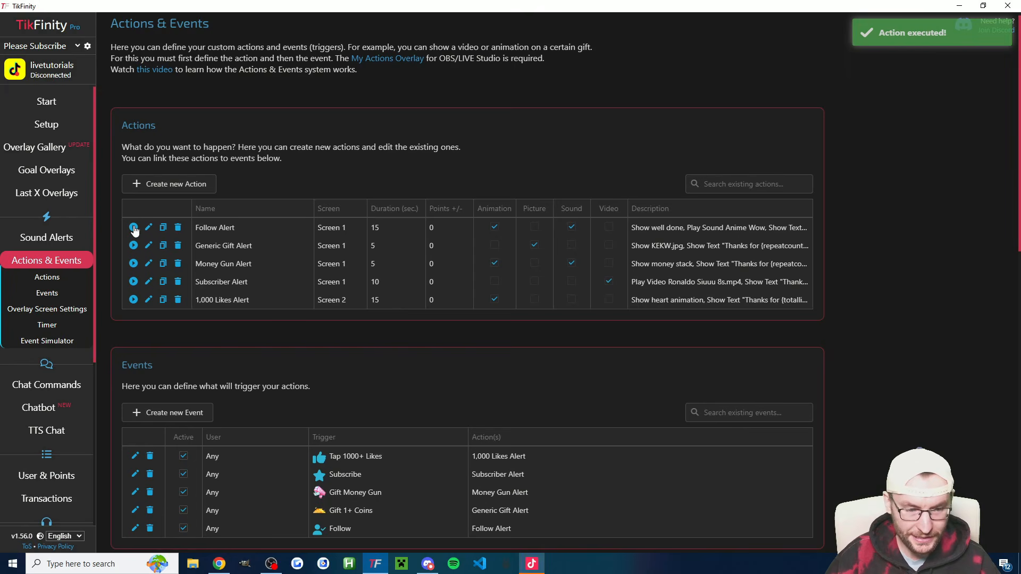
pyautogui.click(133, 228)
pyautogui.hotkey('alt', 'Tab')
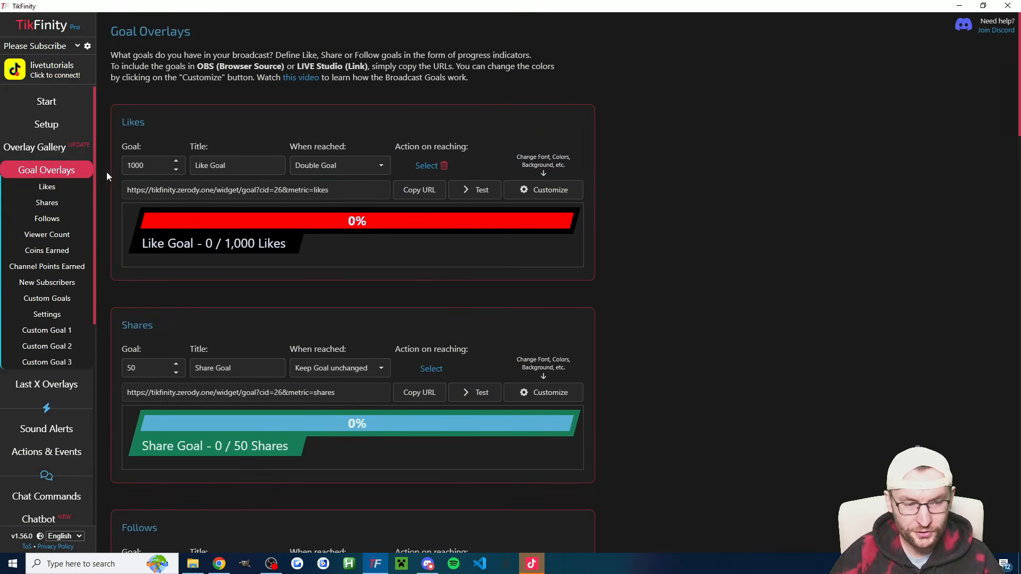
# - Open TikFinity's Goal Overlays and look through the available goals
pyautogui.click(50, 177)
pyautogui.click(50, 176)
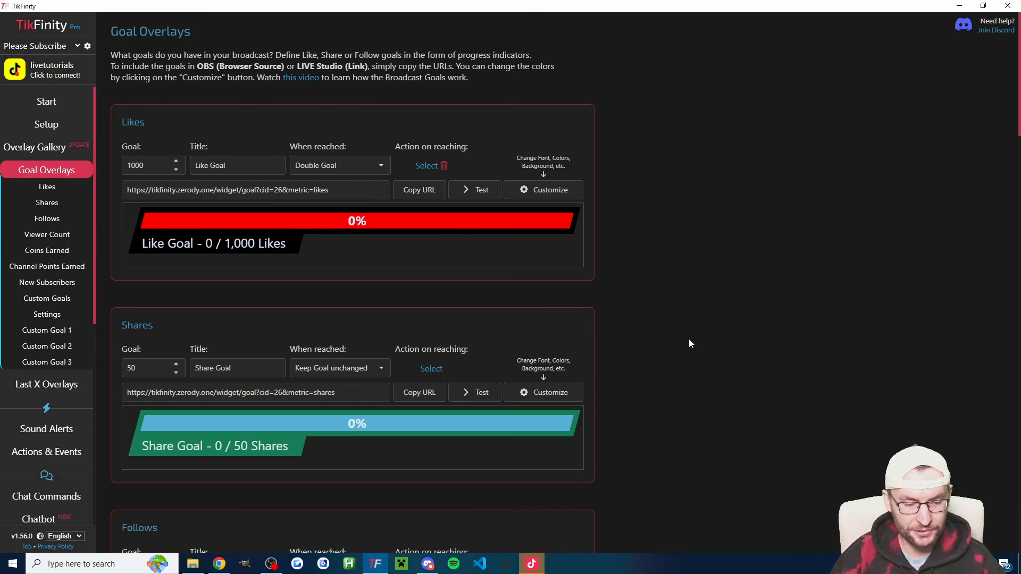
pyautogui.scroll(-5, 688, 339)
pyautogui.scroll(5, 653, 371)
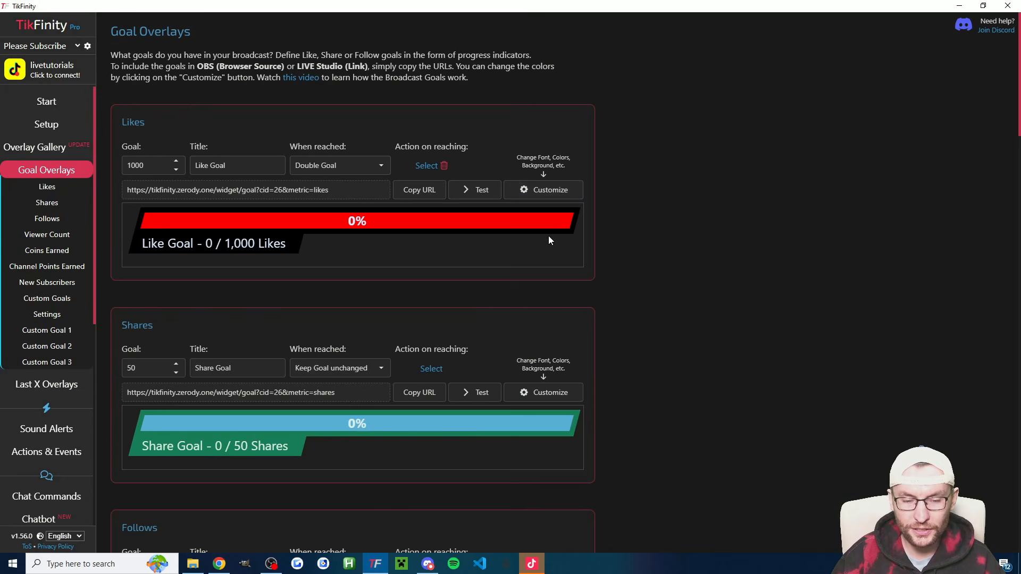
# - Examine the Likes goal's target amount, title and the options for what happens when it is reached
pyautogui.doubleClick(152, 166)
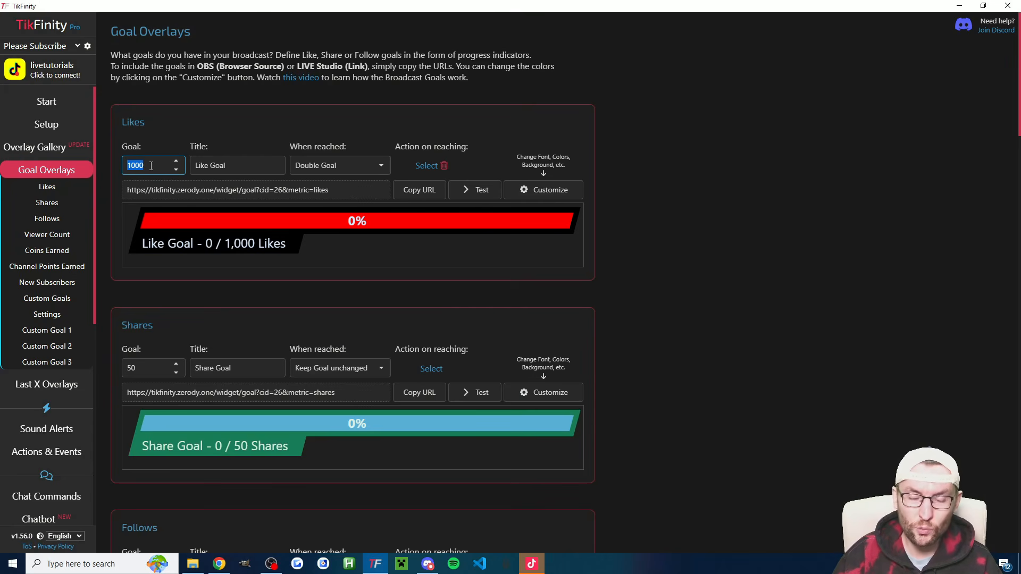
pyautogui.press('Tab')
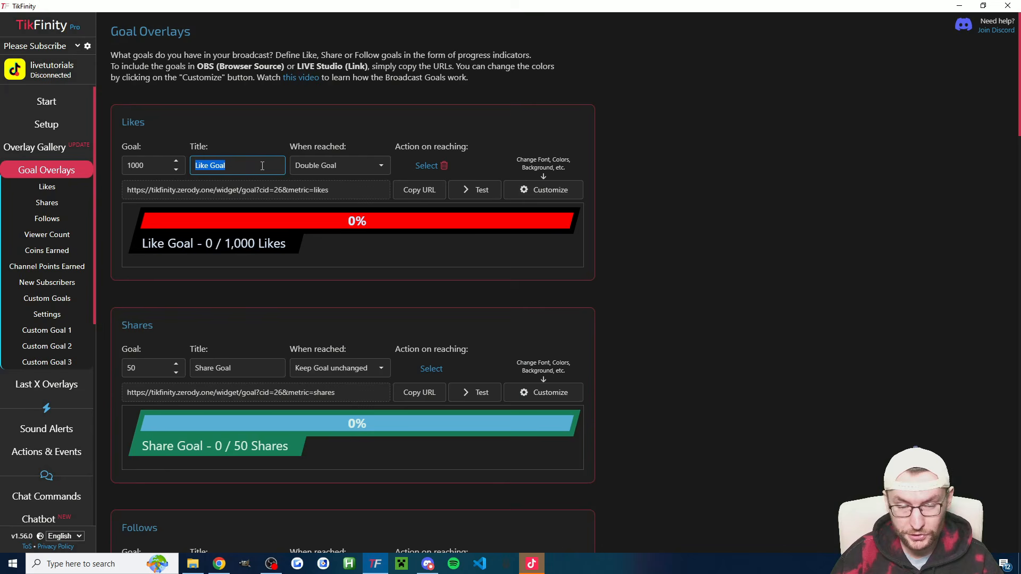
pyautogui.click(340, 167)
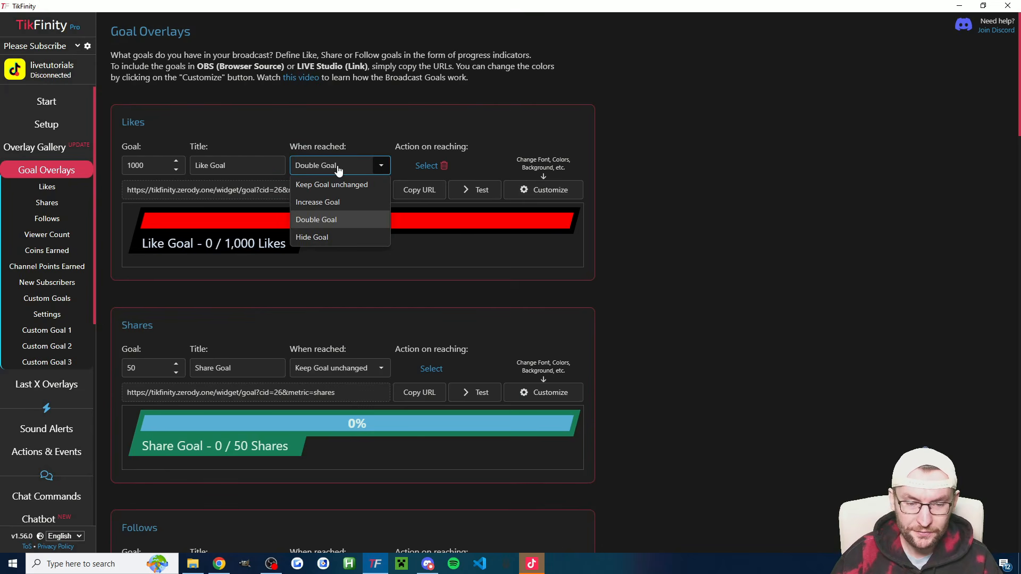
pyautogui.click(359, 134)
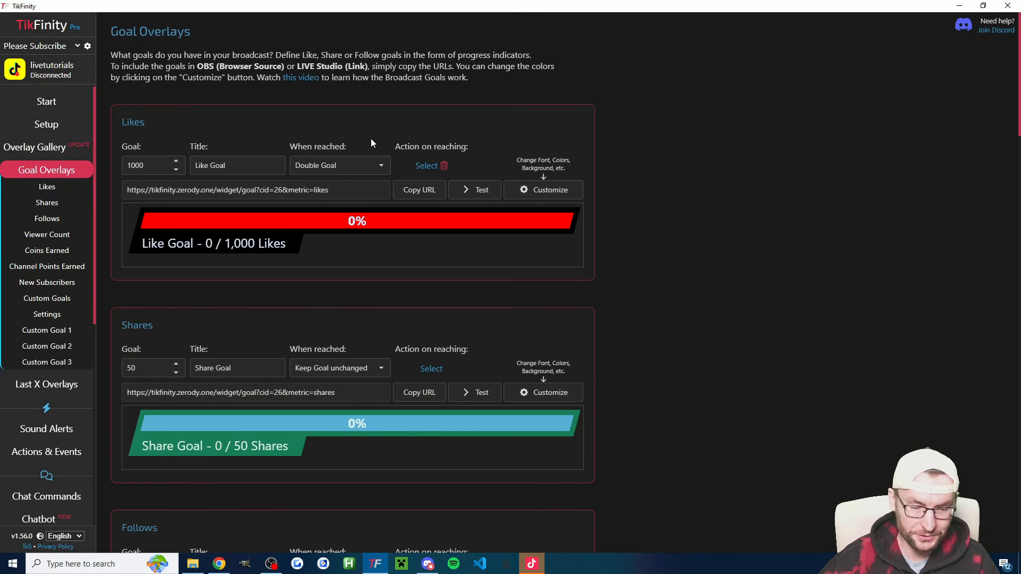
# - Create a new action for reaching the Likes goal, named Like Goal Sound, that plays the Discord Notification sound from the sound library
pyautogui.click(426, 166)
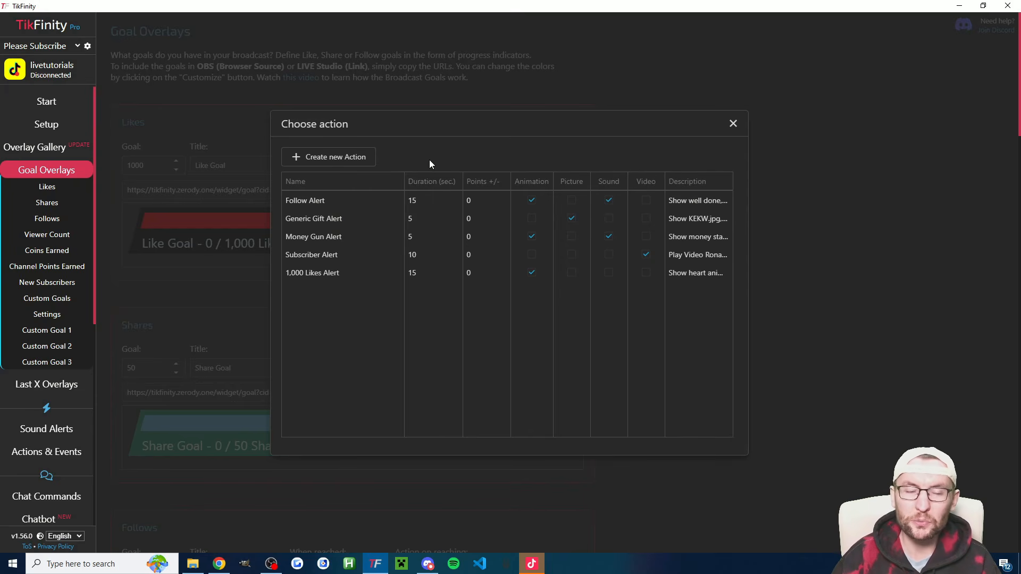
pyautogui.click(353, 158)
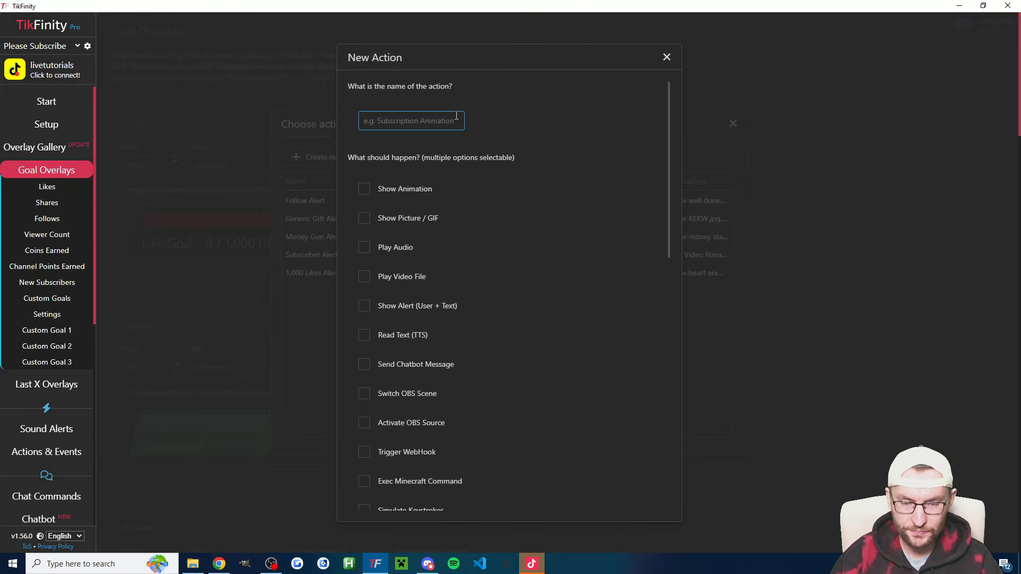
pyautogui.write('Like Goal Sound')
pyautogui.click(395, 247)
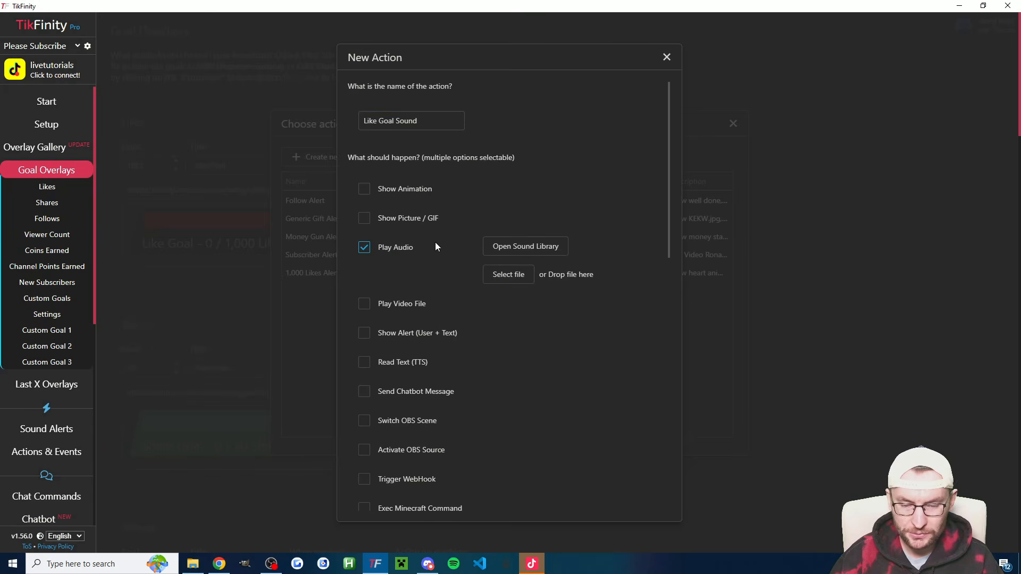
pyautogui.click(538, 247)
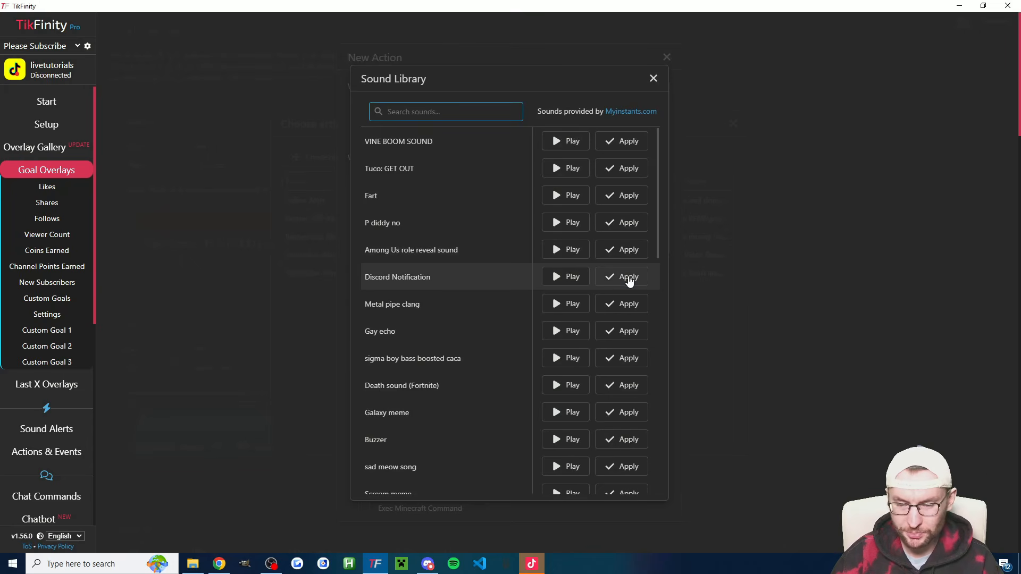
pyautogui.click(622, 277)
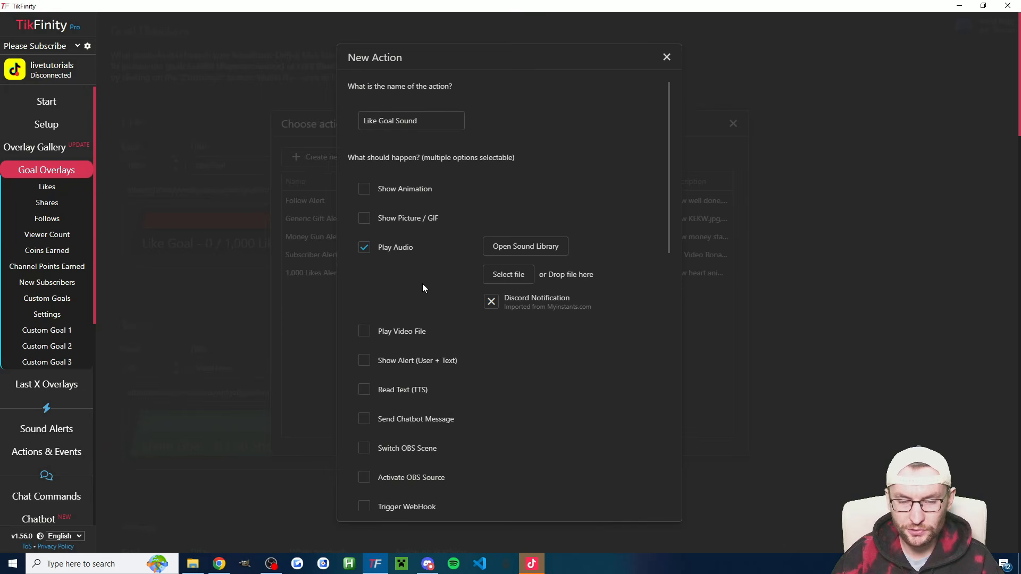
# - Set the new action's display duration to 3 seconds and save it as the Likes goal's action on reaching
pyautogui.scroll(-10, 426, 285)
pyautogui.doubleClick(478, 221)
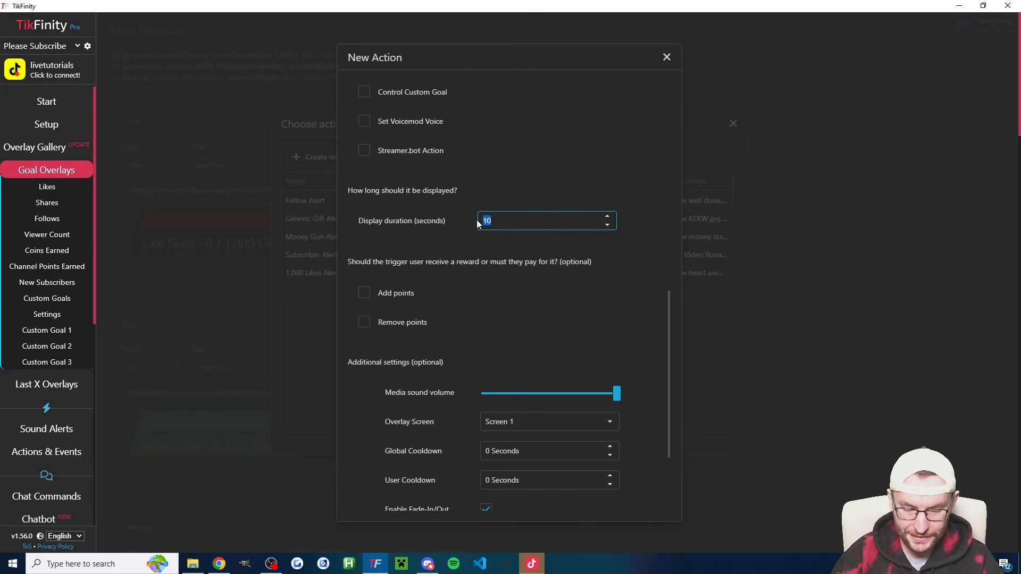
pyautogui.scroll(-3, 458, 256)
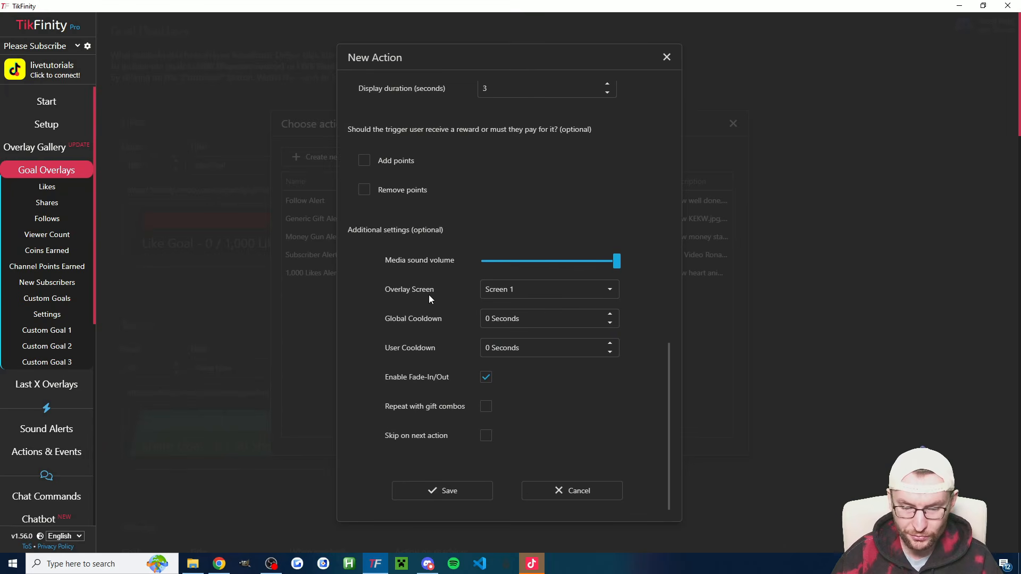
pyautogui.click(446, 491)
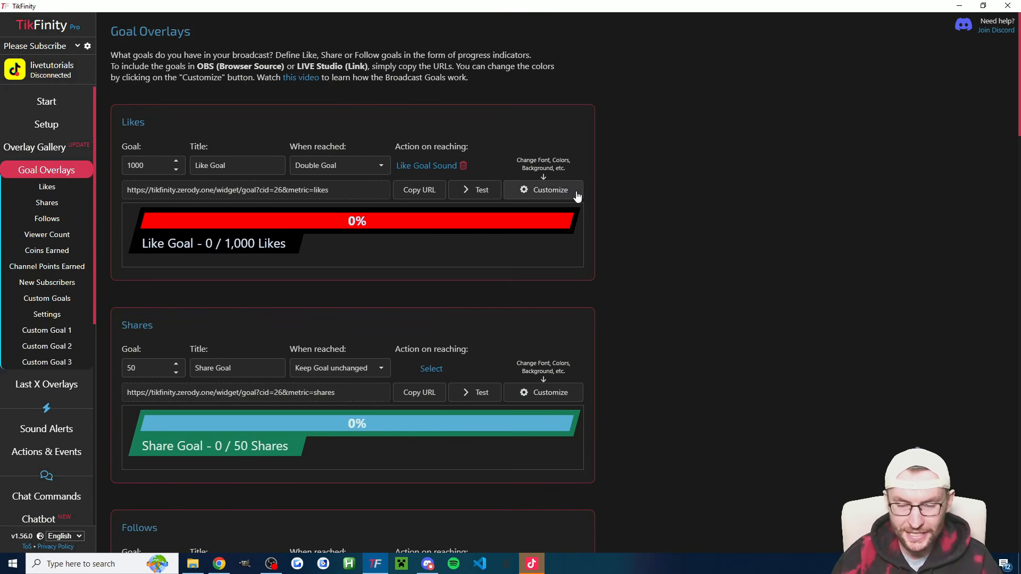
# - Examine the Likes goal's overlay settings for font, colors, title and shape, and close them
pyautogui.click(548, 191)
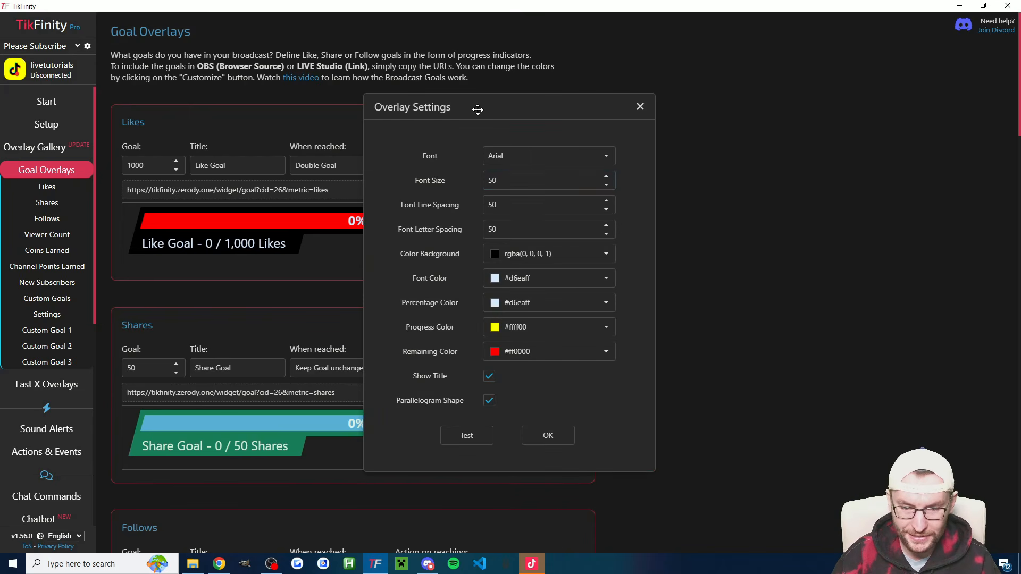
pyautogui.moveTo(477, 109); pyautogui.dragTo(735, 113)
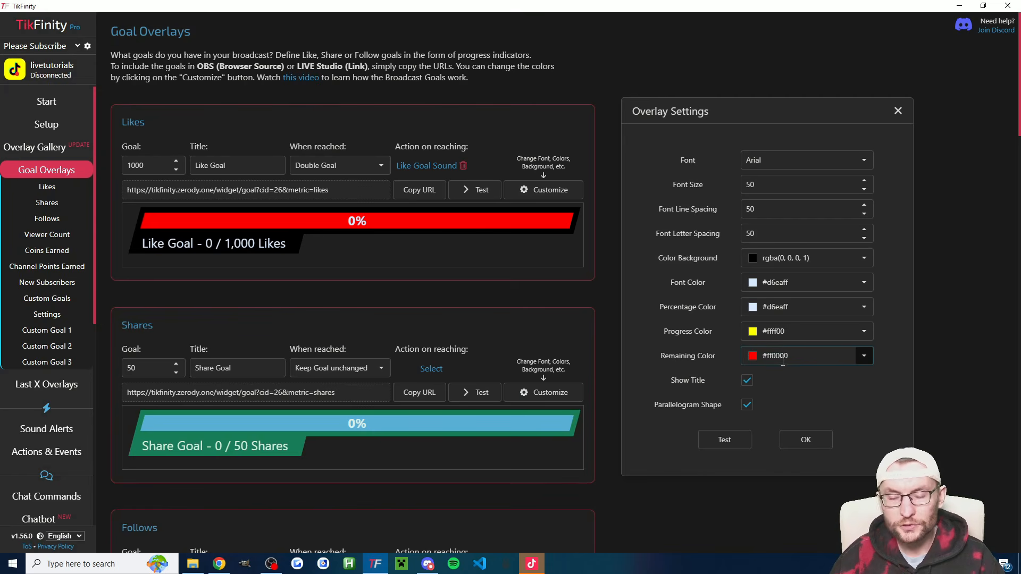
pyautogui.click(808, 441)
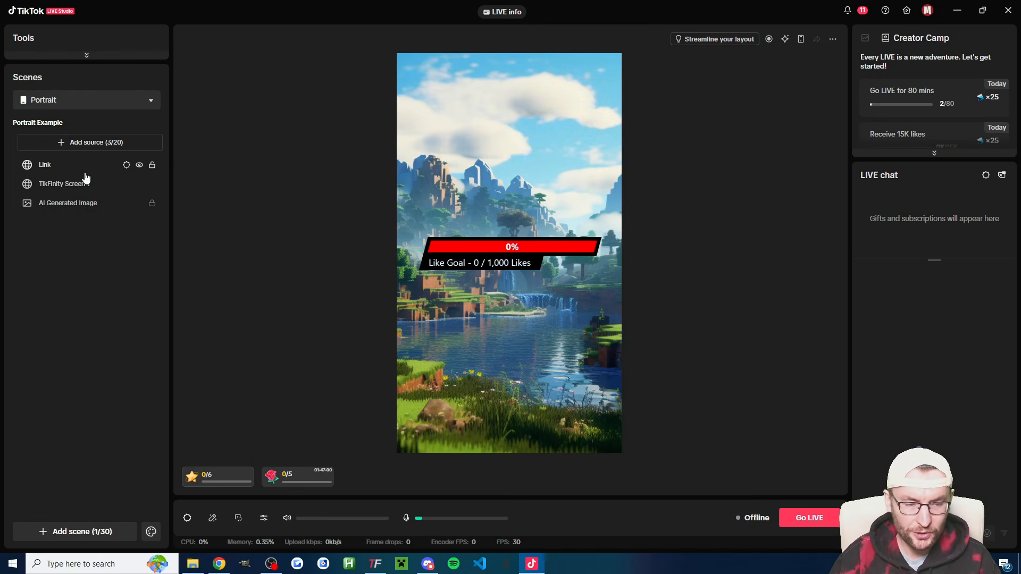
# - In TikTok LIVE Studio, set the like goal link source's custom width to 800 and scale the overlay down to fit the canvas
pyautogui.click(126, 165)
pyautogui.moveTo(413, 140); pyautogui.dragTo(751, 92)
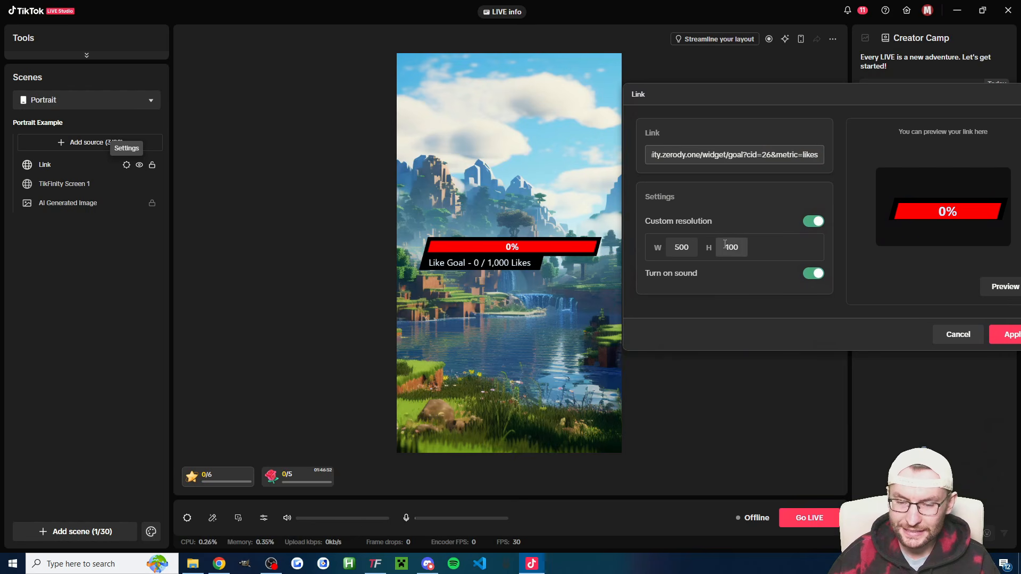
pyautogui.doubleClick(682, 248)
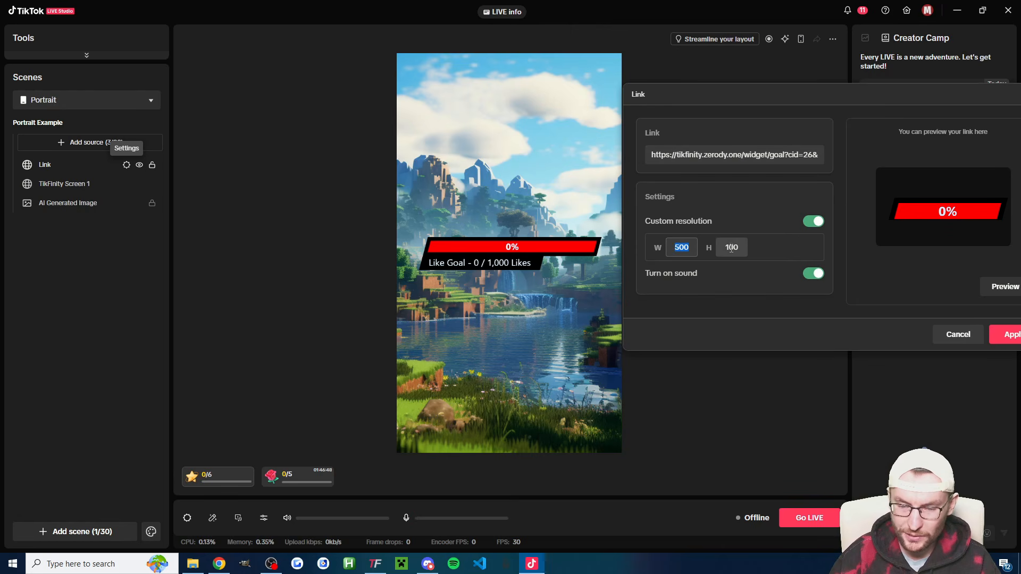
pyautogui.click(683, 251)
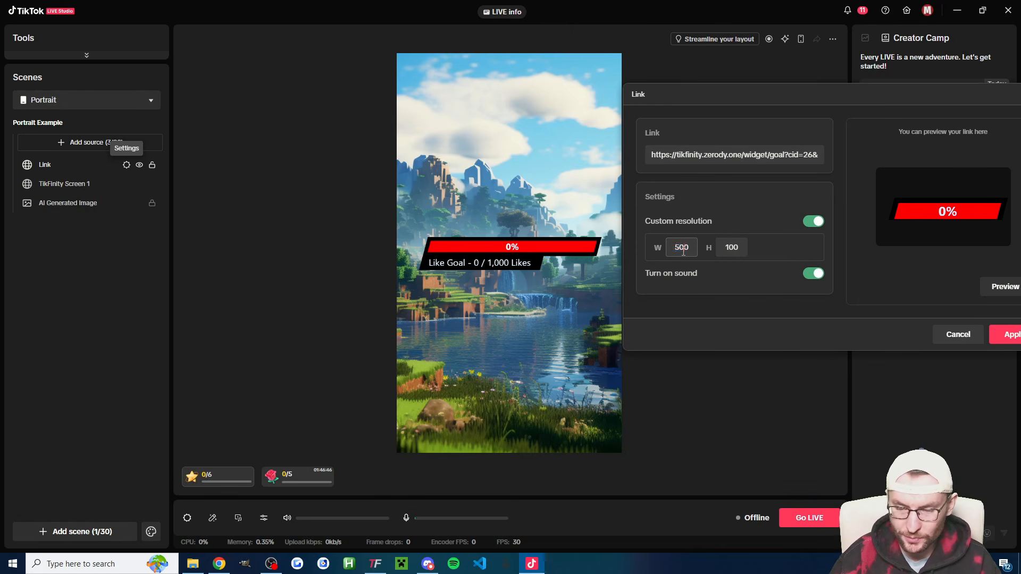
pyautogui.write('800')
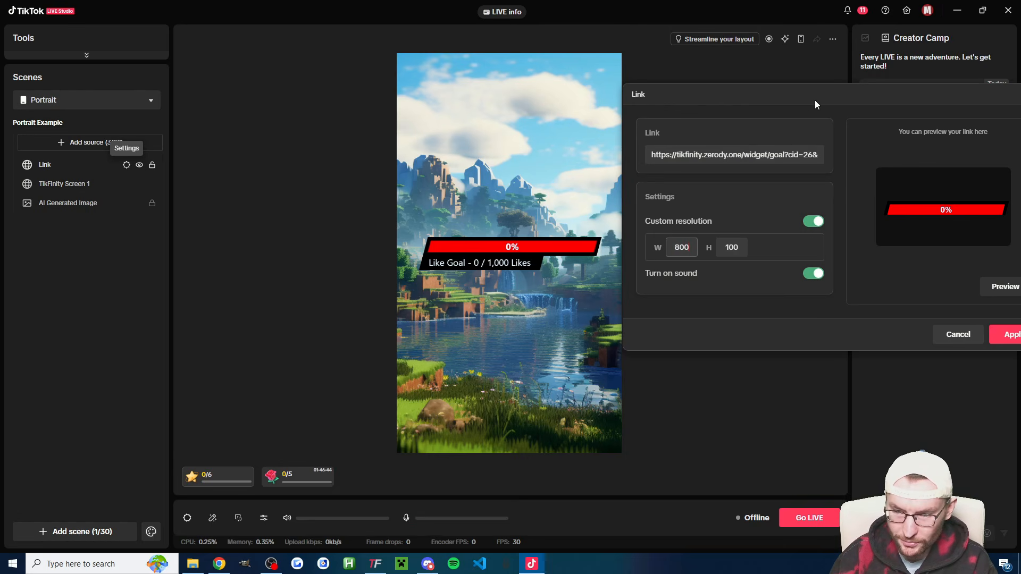
pyautogui.moveTo(815, 100); pyautogui.dragTo(750, 76)
pyautogui.click(946, 314)
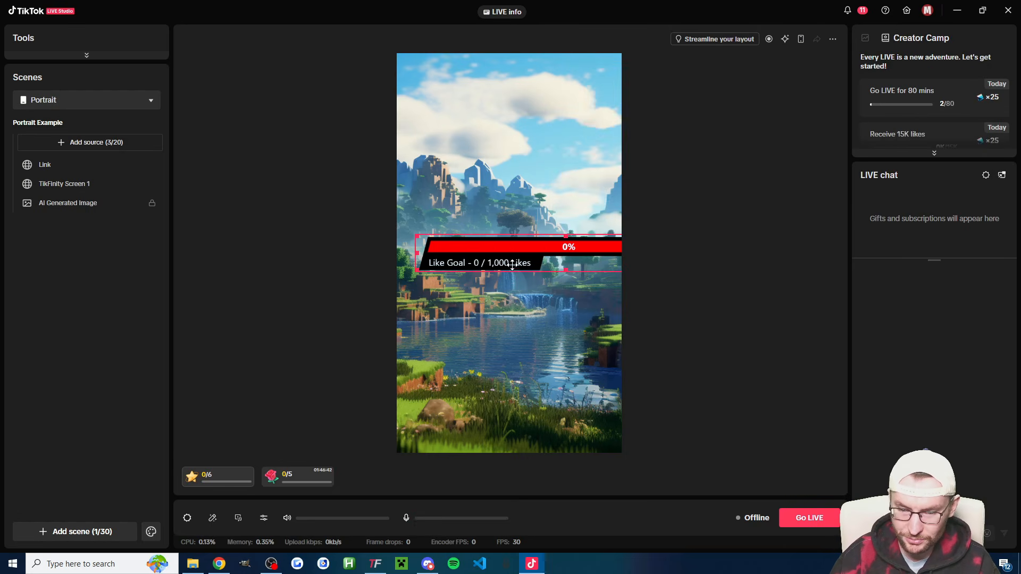
pyautogui.moveTo(516, 263); pyautogui.dragTo(537, 234)
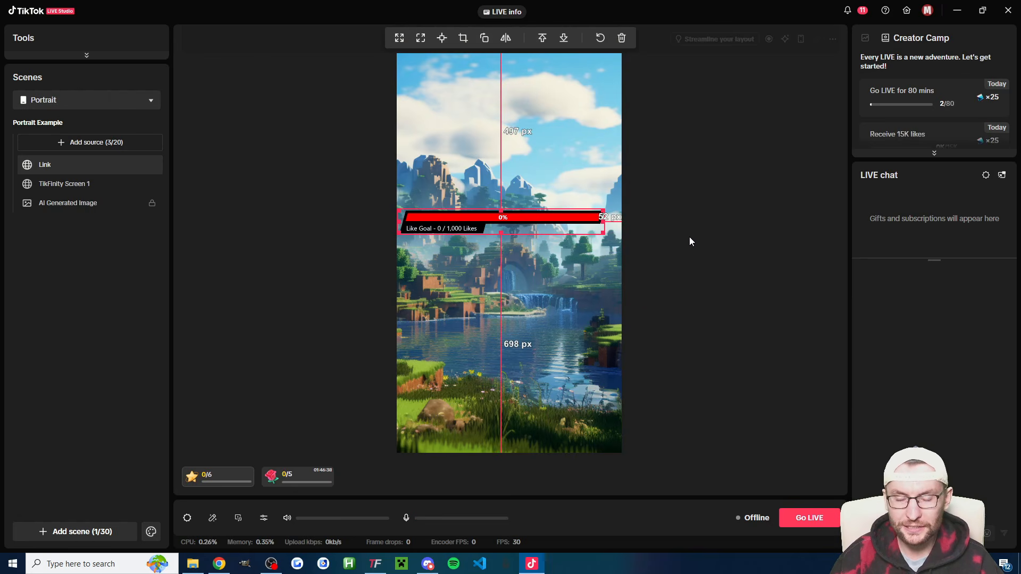
# - Set the like goal link source's custom width to 500 and move the overlay higher on the canvas
pyautogui.click(126, 165)
pyautogui.doubleClick(354, 305)
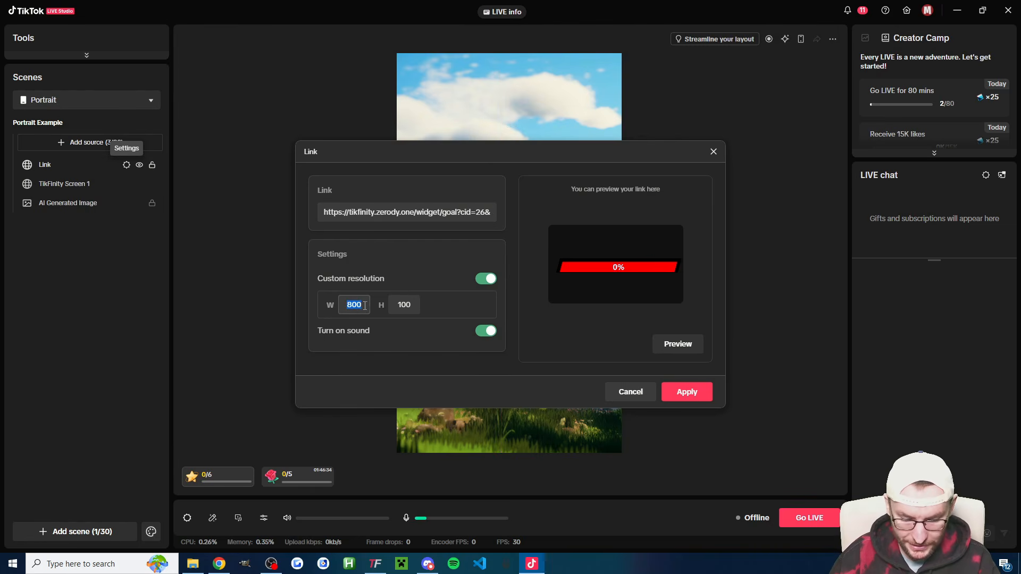
pyautogui.write('50')
pyautogui.click(661, 354)
pyautogui.click(691, 392)
pyautogui.moveTo(494, 219); pyautogui.dragTo(473, 190)
# - Rename the like goal link source to TikFinity Like Goal
pyautogui.rightClick(49, 166)
pyautogui.click(67, 178)
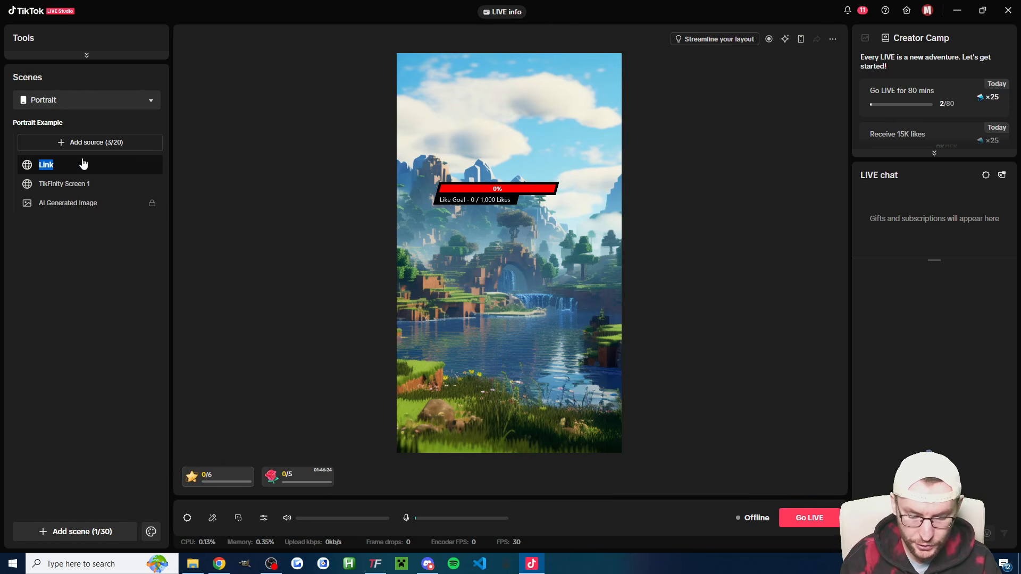
pyautogui.write('L')
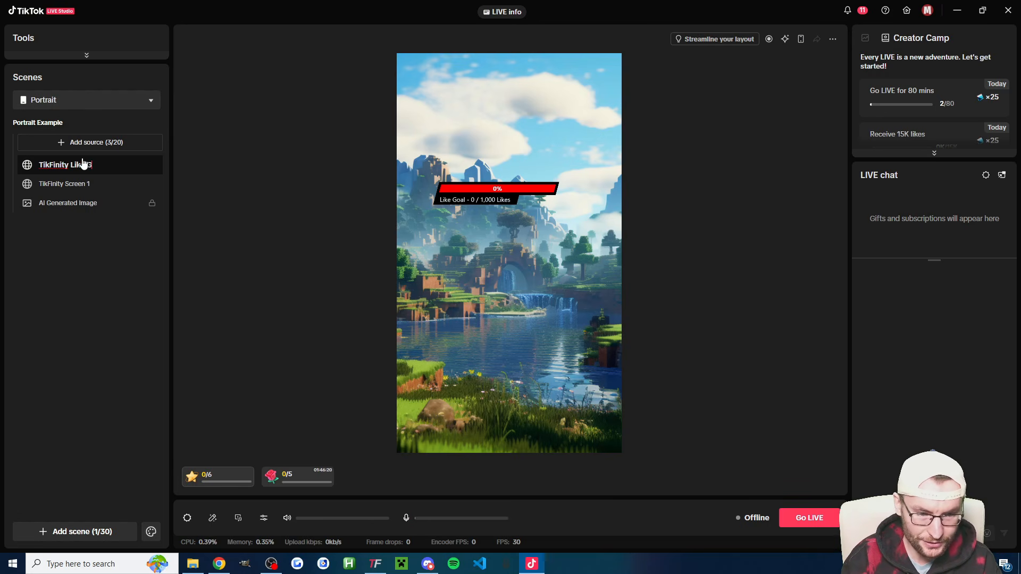
pyautogui.write('oal')
pyautogui.press('Return')
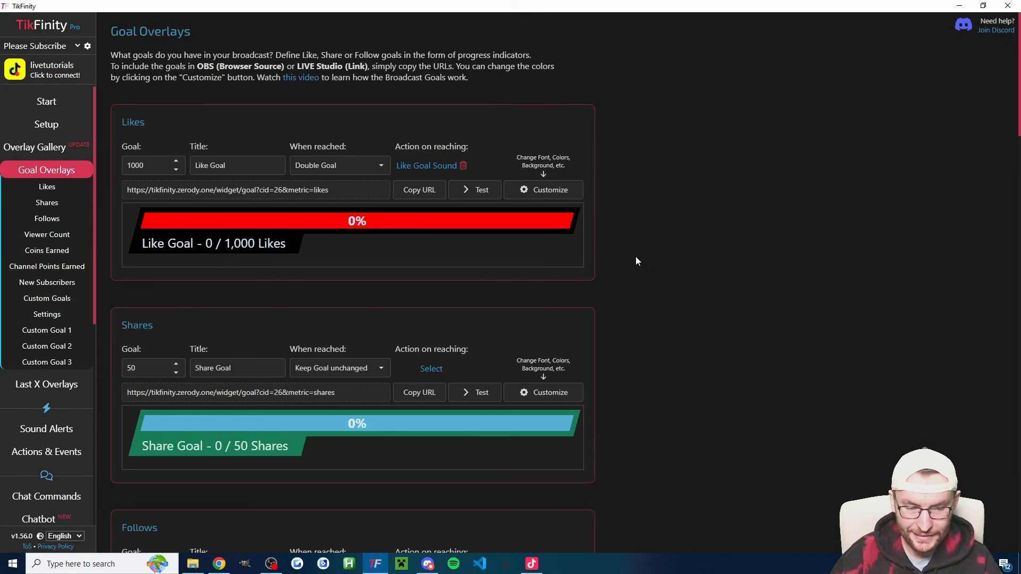
# - Look through the Shares, Follows and Viewer Count goals in TikFinity and switch to TikTok LIVE Studio
pyautogui.scroll(-2, 622, 263)
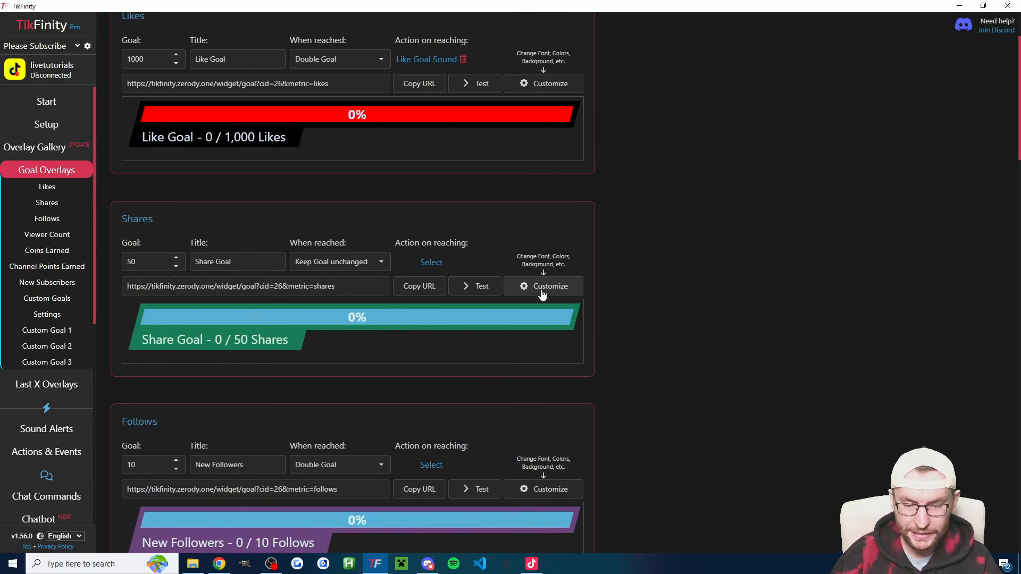
pyautogui.scroll(-5, 630, 296)
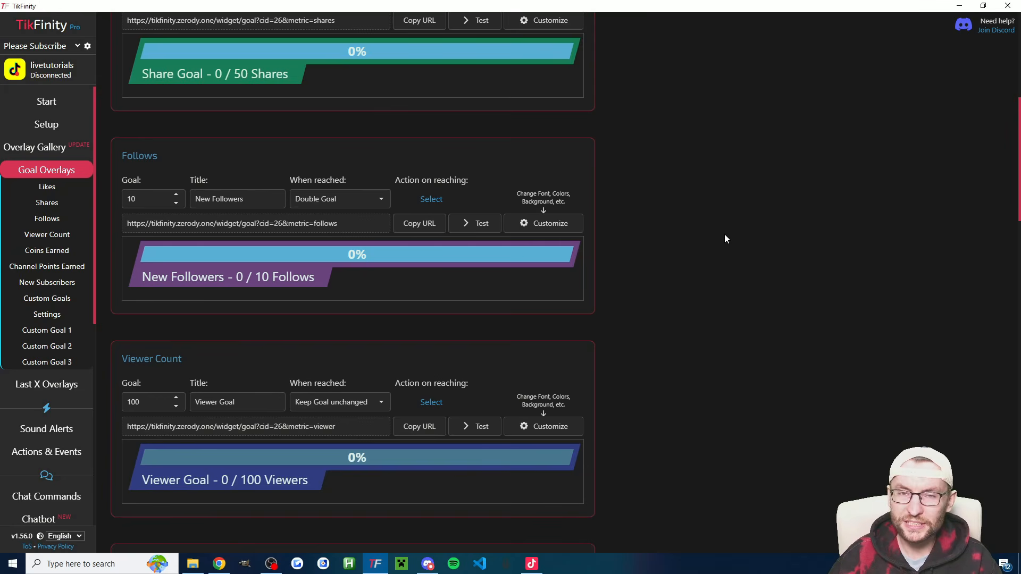
pyautogui.click(531, 564)
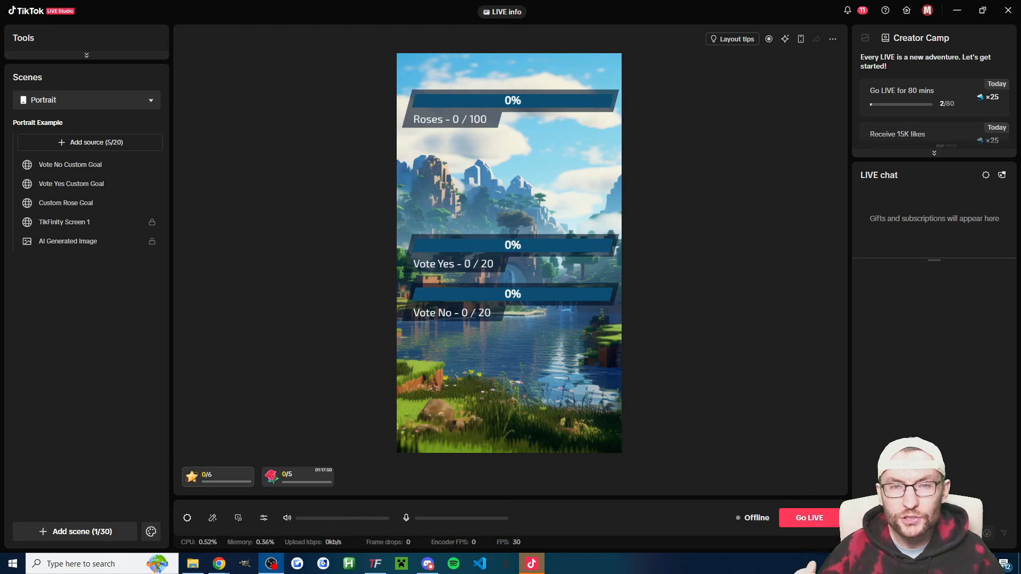
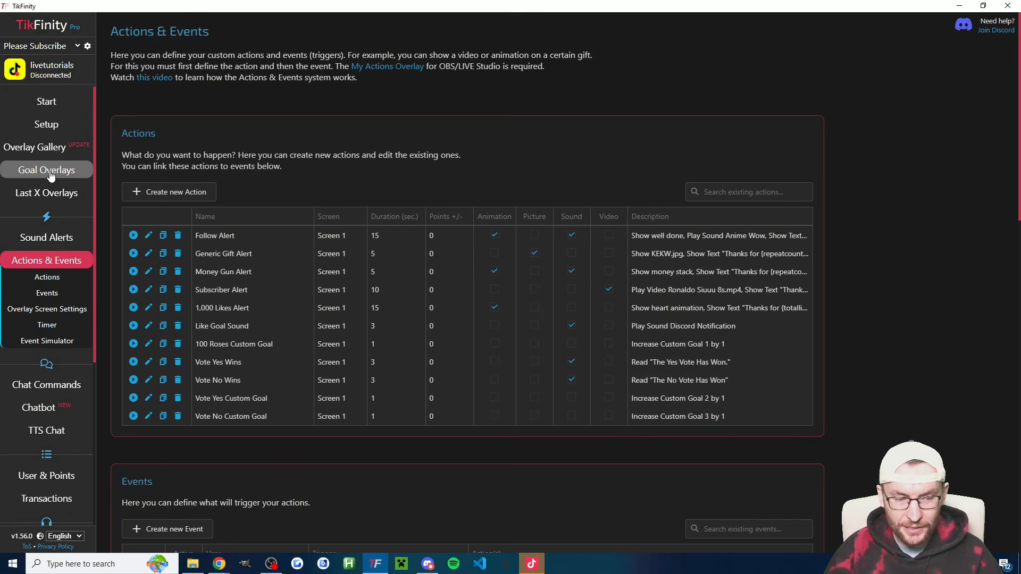
# - Go to Custom Goal 1 in Goal Overlays and turn off resetting all custom goals when one goal has been reached (Poll Mode)
pyautogui.click(50, 175)
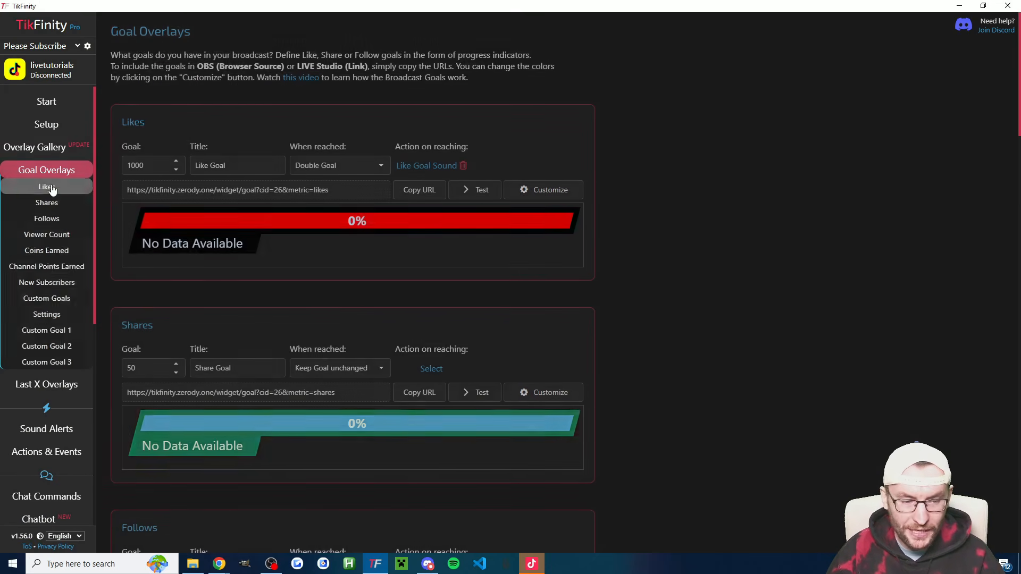
pyautogui.click(53, 330)
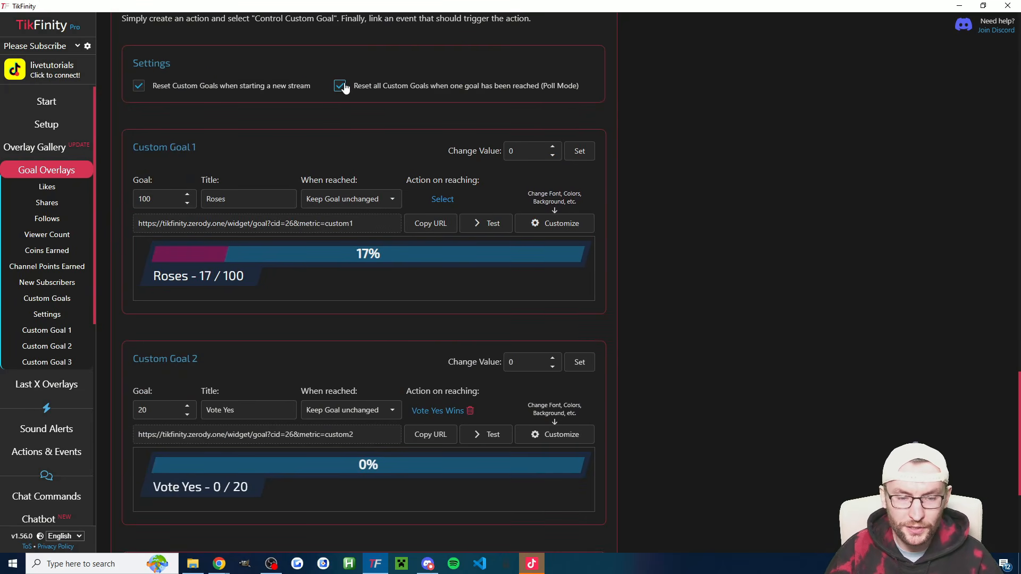
pyautogui.click(343, 87)
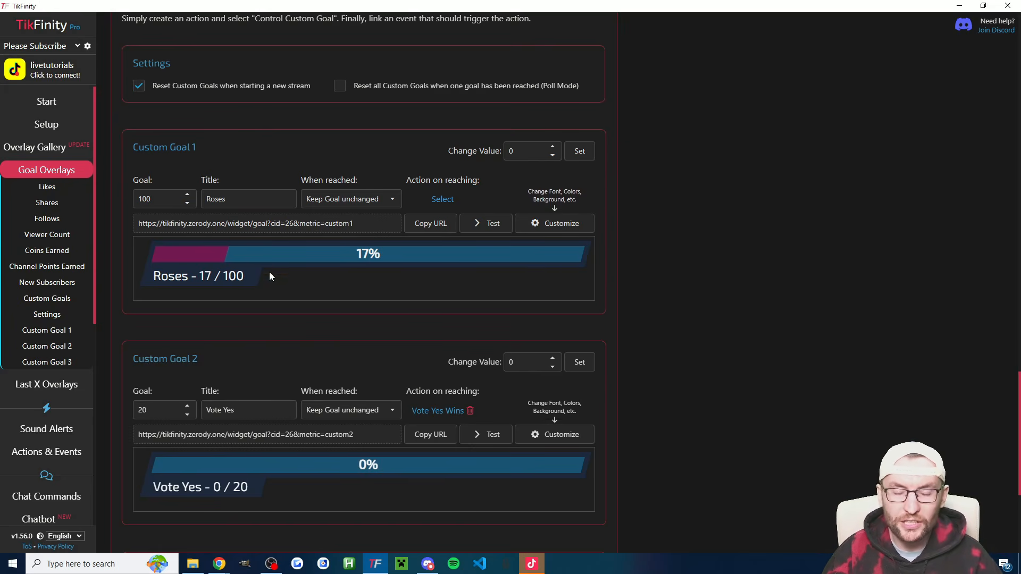
# - Examine Custom Goal 1's target amount, title, options for when it is reached, and customization
pyautogui.moveTo(159, 195); pyautogui.dragTo(131, 199)
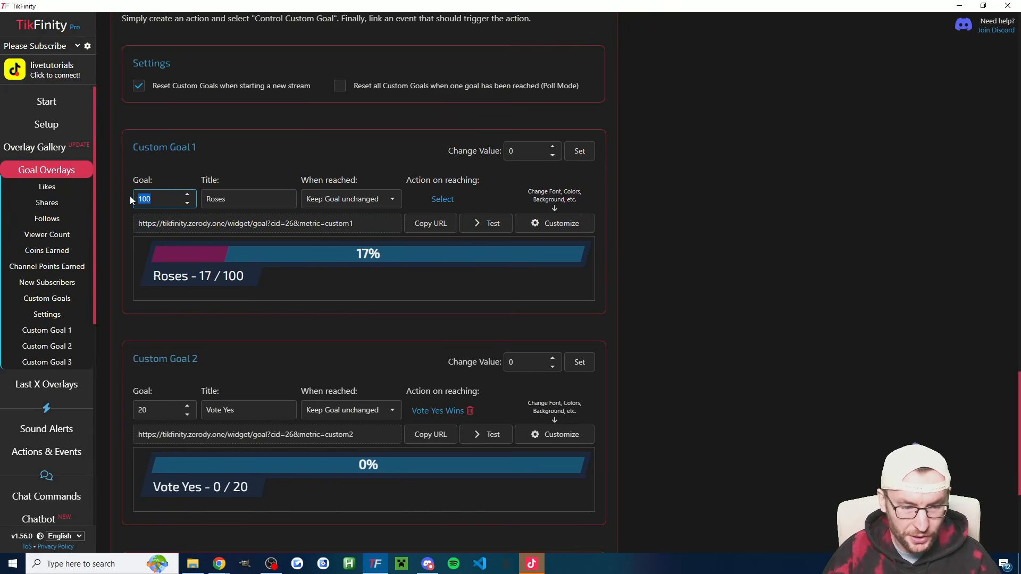
pyautogui.click(214, 165)
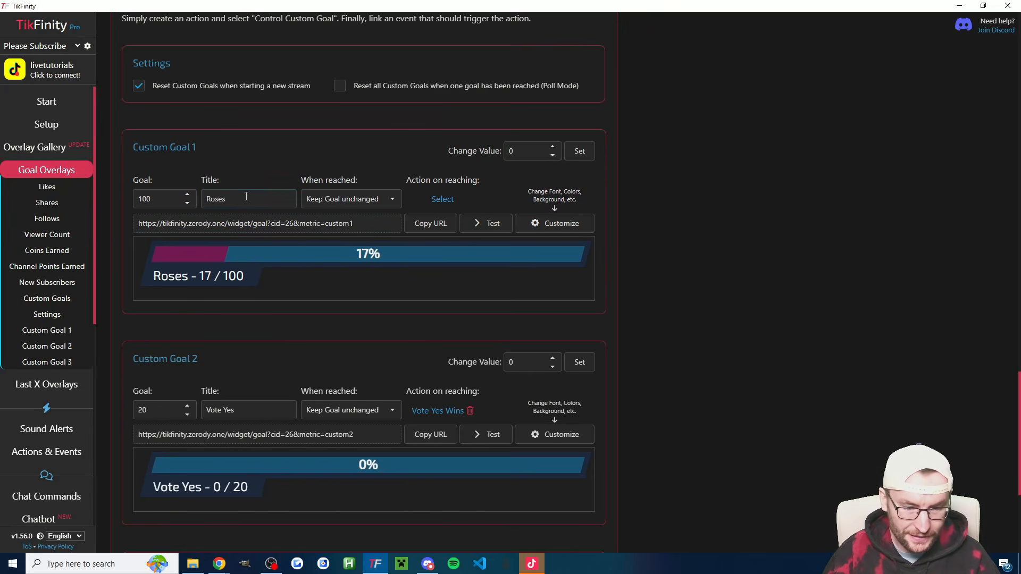
pyautogui.click(382, 200)
pyautogui.click(374, 157)
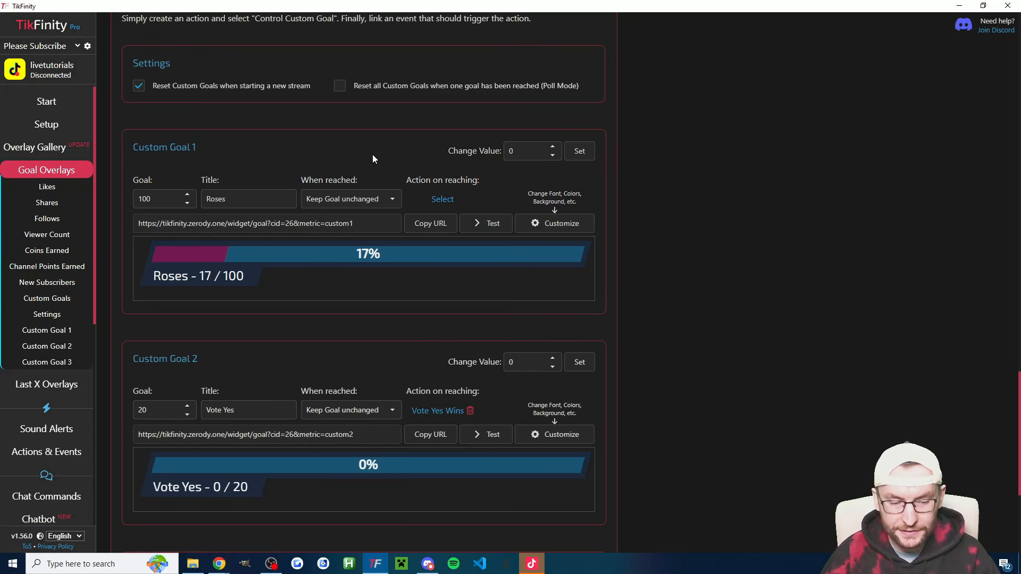
pyautogui.click(589, 221)
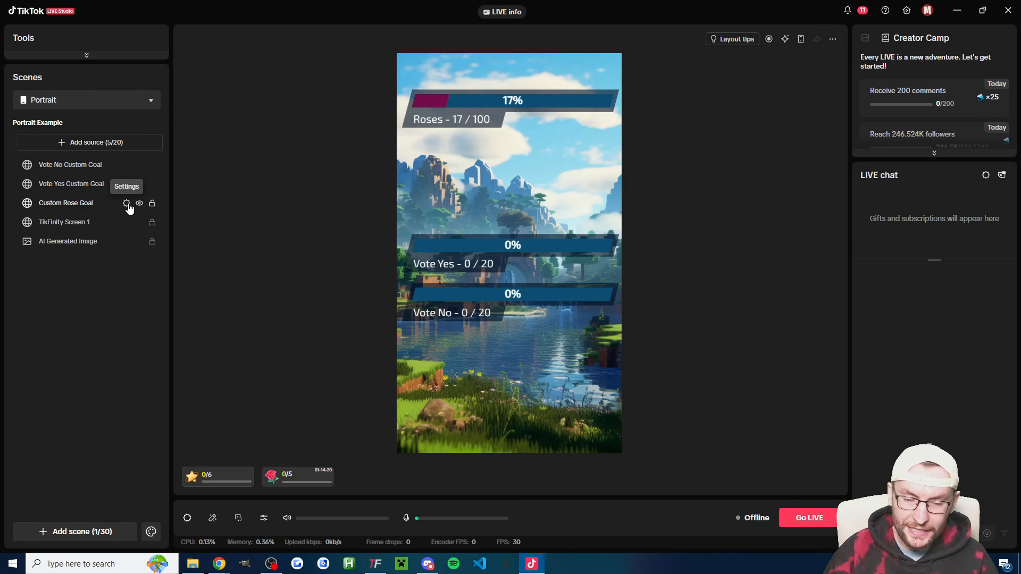
# - Inspect the link and custom resolution settings of the Custom Rose Goal source in TikTok LIVE Studio and close them without changes
pyautogui.click(126, 203)
pyautogui.doubleClick(353, 305)
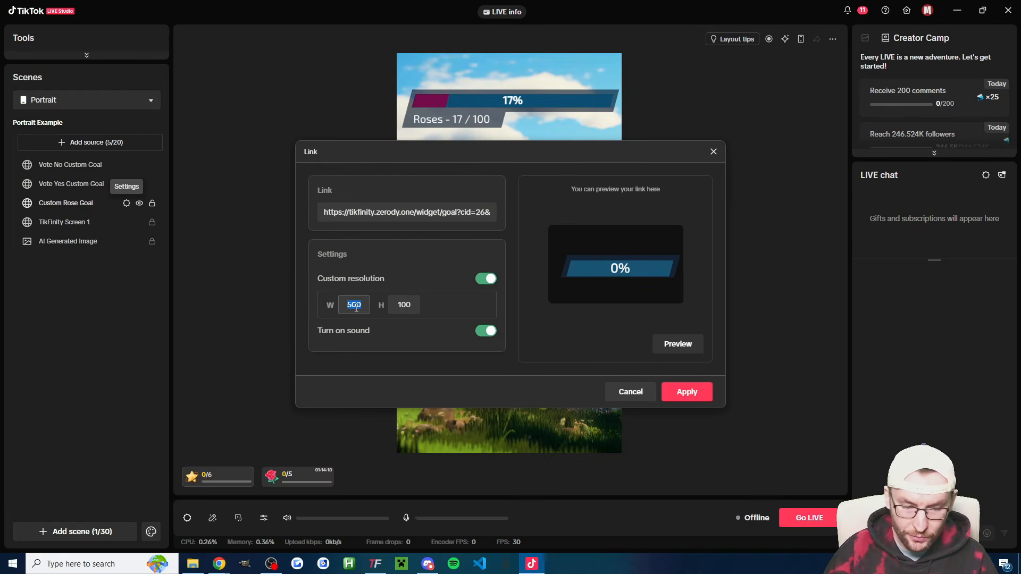
pyautogui.doubleClick(404, 309)
pyautogui.click(583, 336)
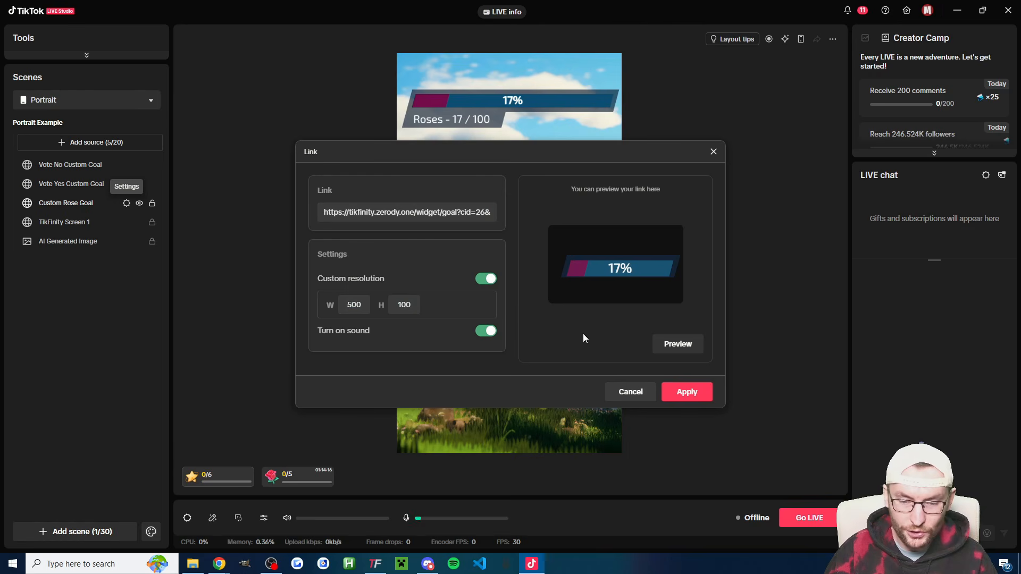
pyautogui.doubleClick(363, 305)
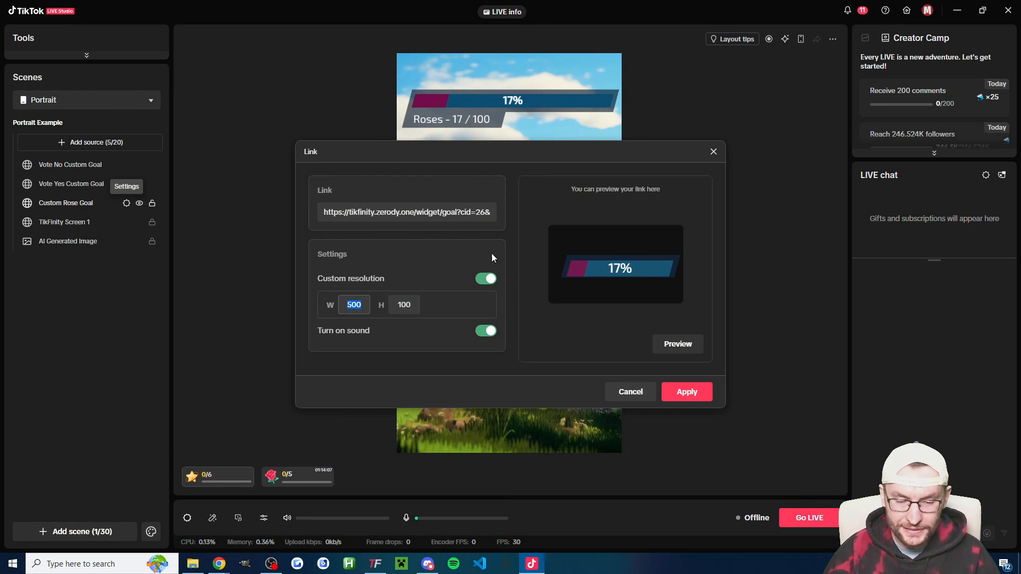
pyautogui.press('Escape')
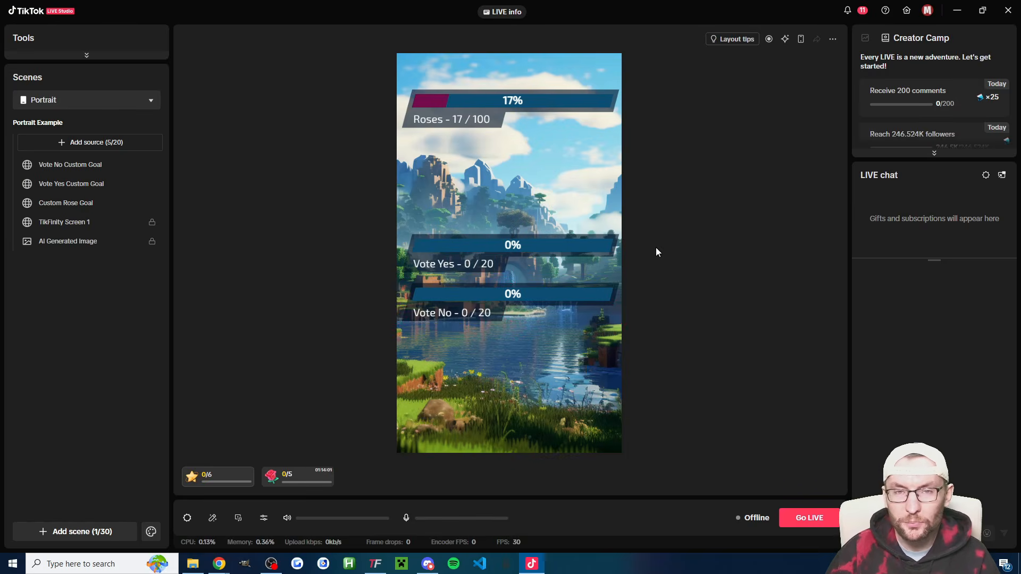
# - Switch to TikFinity's Actions & Events, review the 100 Roses Custom Goal action's custom goal, duration and gift combo settings, and save it
pyautogui.click(375, 564)
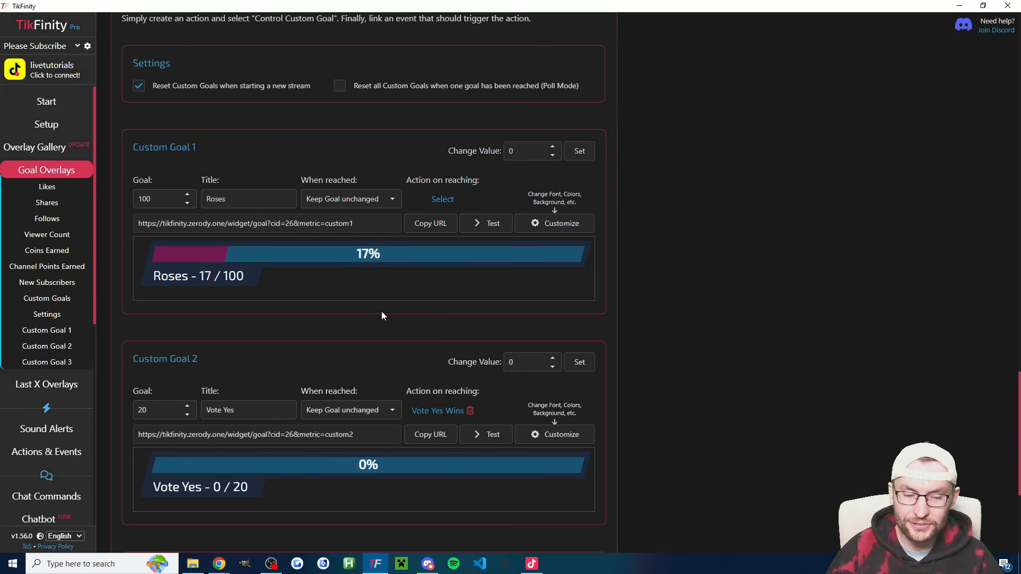
pyautogui.click(68, 456)
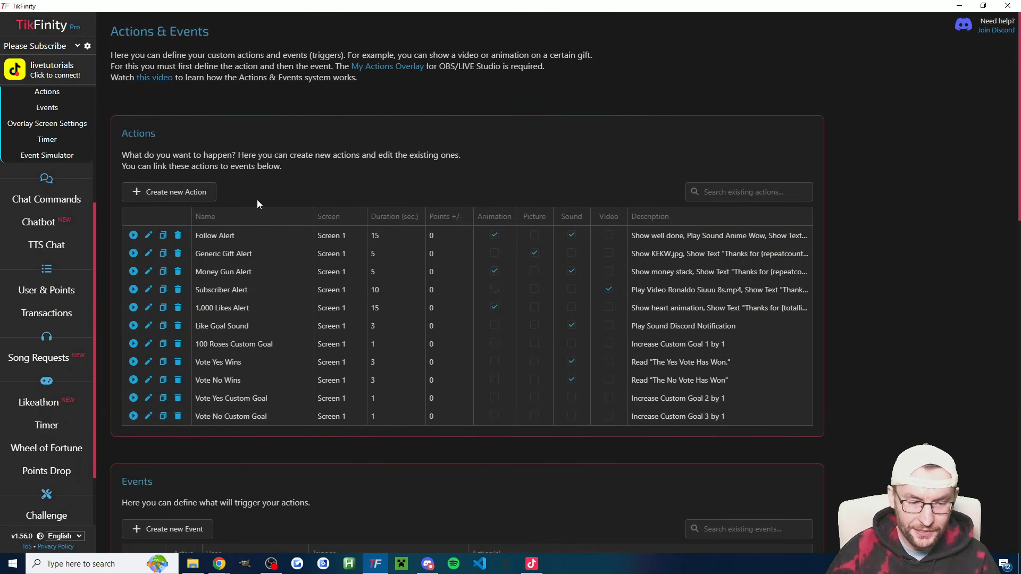
pyautogui.click(201, 197)
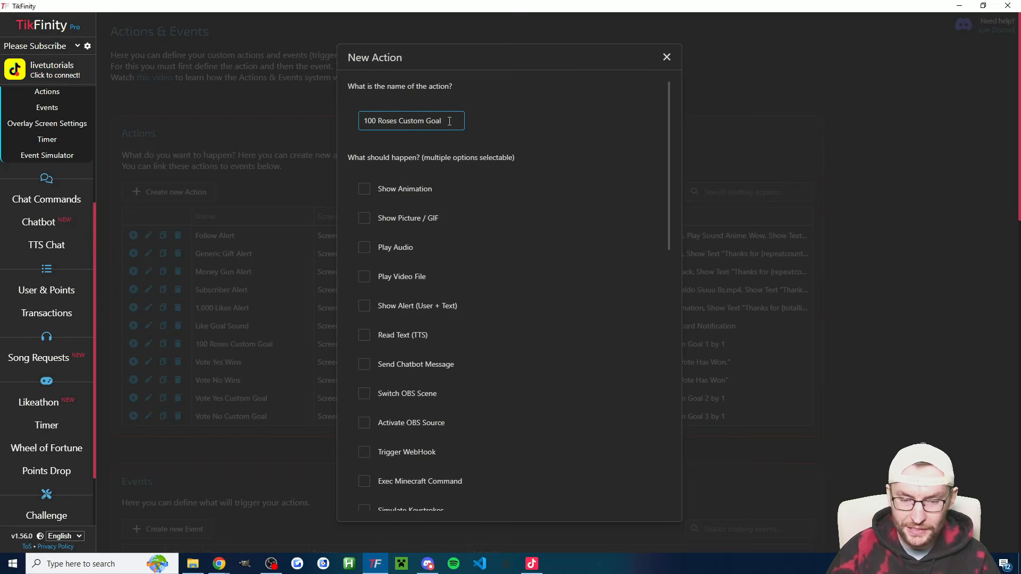
pyautogui.tripleClick(450, 121)
pyautogui.click(535, 140)
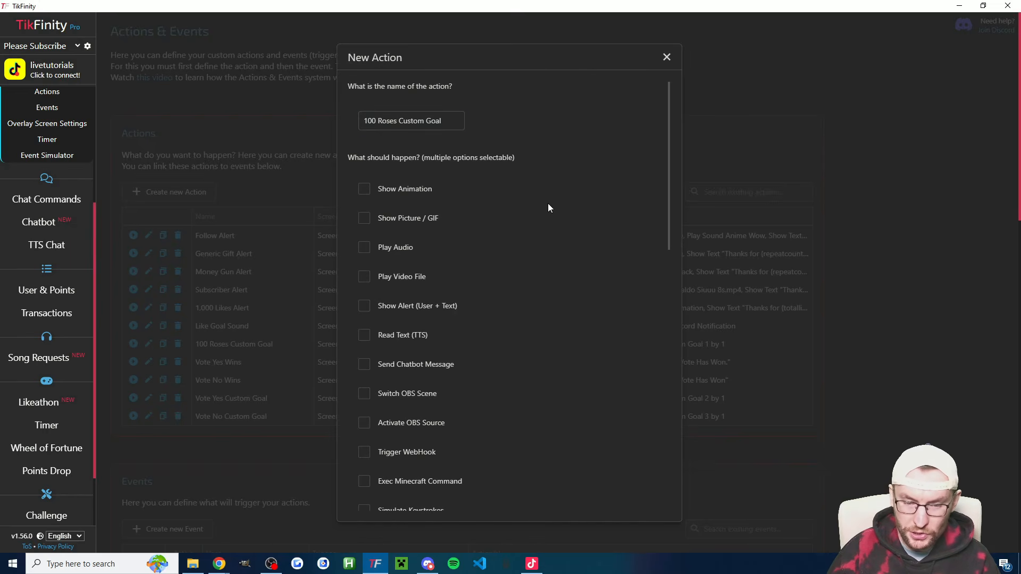
pyautogui.scroll(-5, 537, 198)
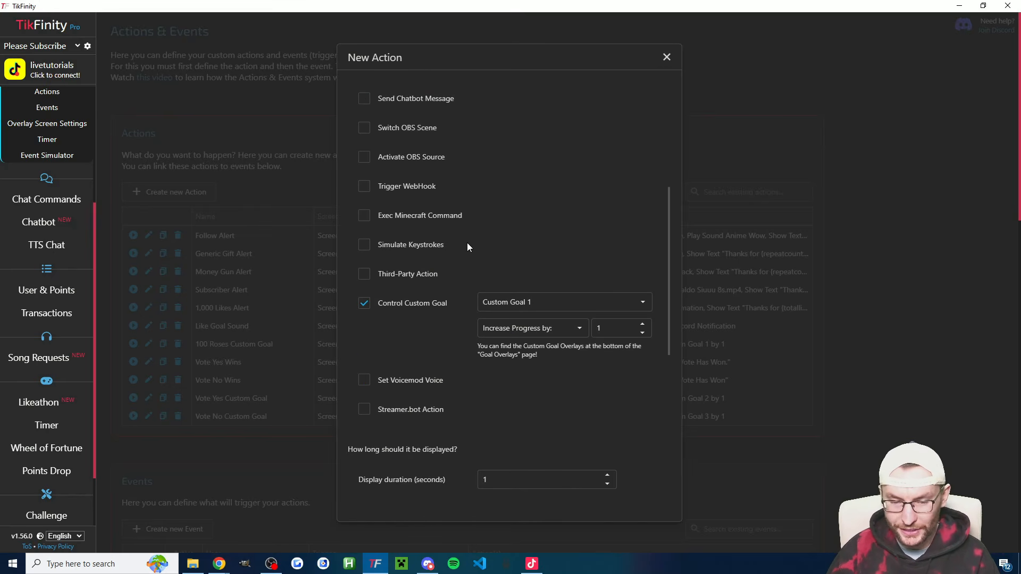
pyautogui.click(538, 301)
pyautogui.click(620, 250)
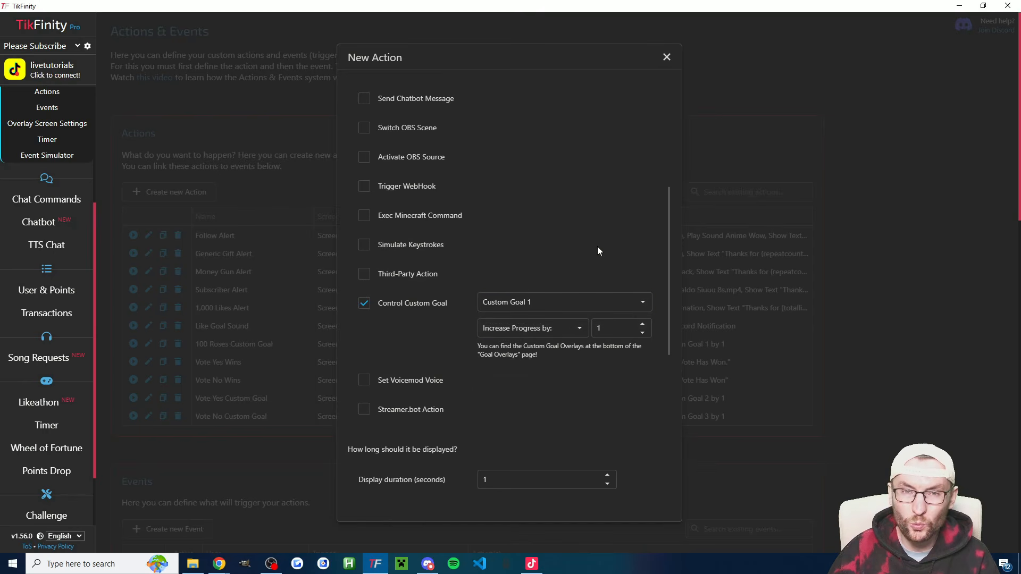
pyautogui.scroll(-4, 468, 285)
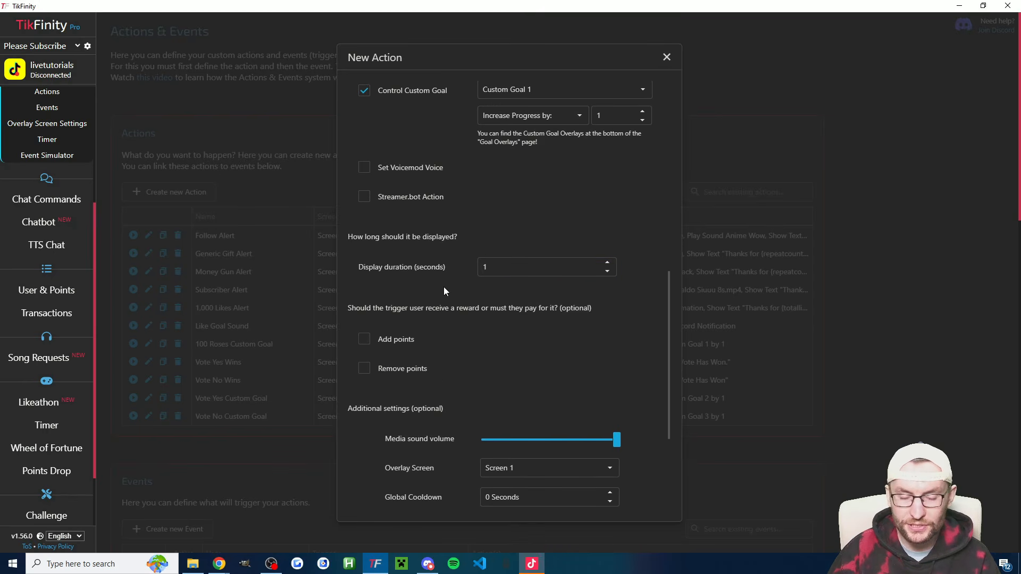
pyautogui.scroll(-3, 465, 295)
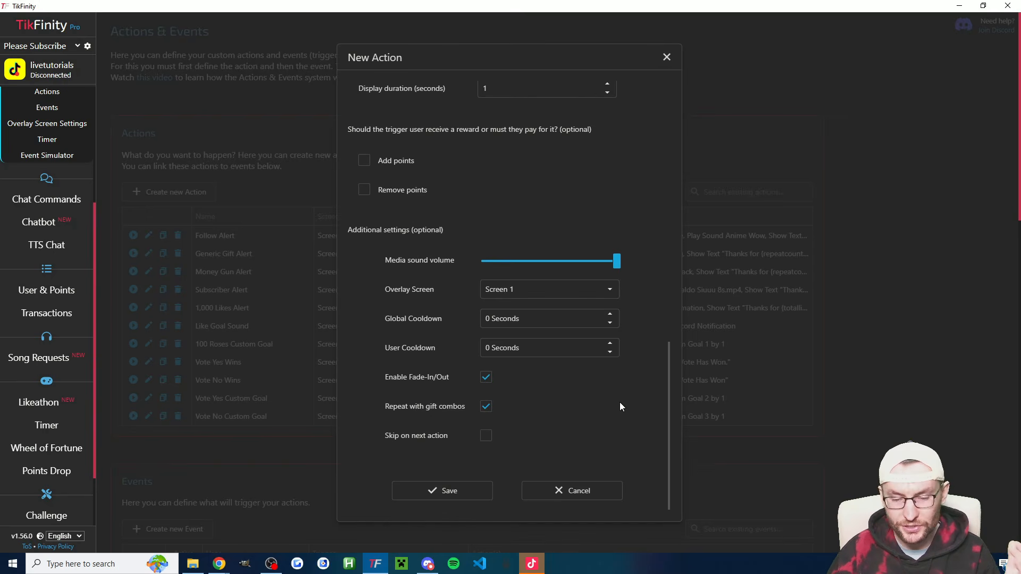
pyautogui.click(464, 490)
# - Review the Rose gift event's allowed users, trigger, chosen gift and linked 100 Roses Custom Goal action, and save it
pyautogui.scroll(-5, 276, 289)
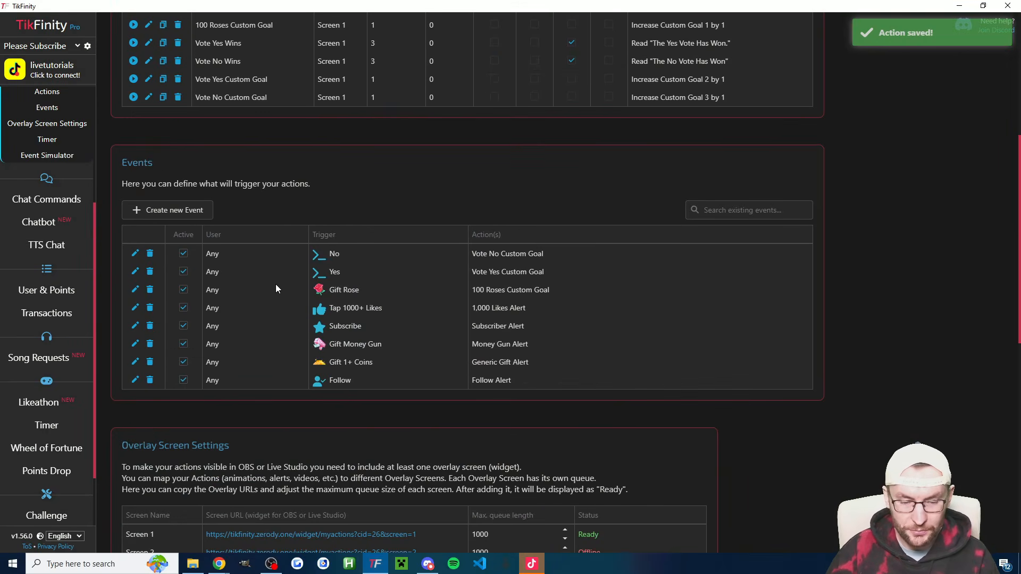
pyautogui.click(167, 210)
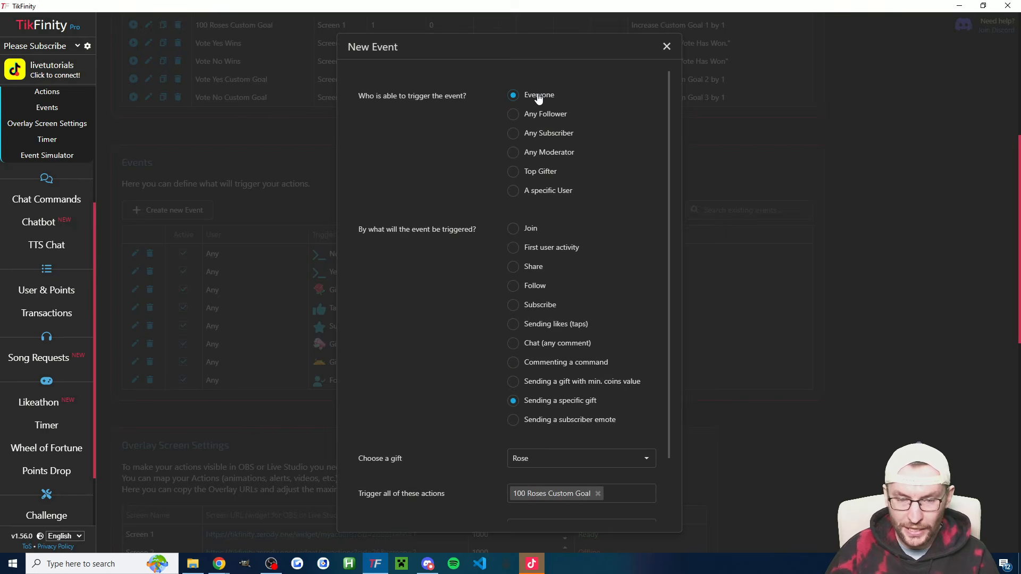
pyautogui.scroll(-2, 556, 372)
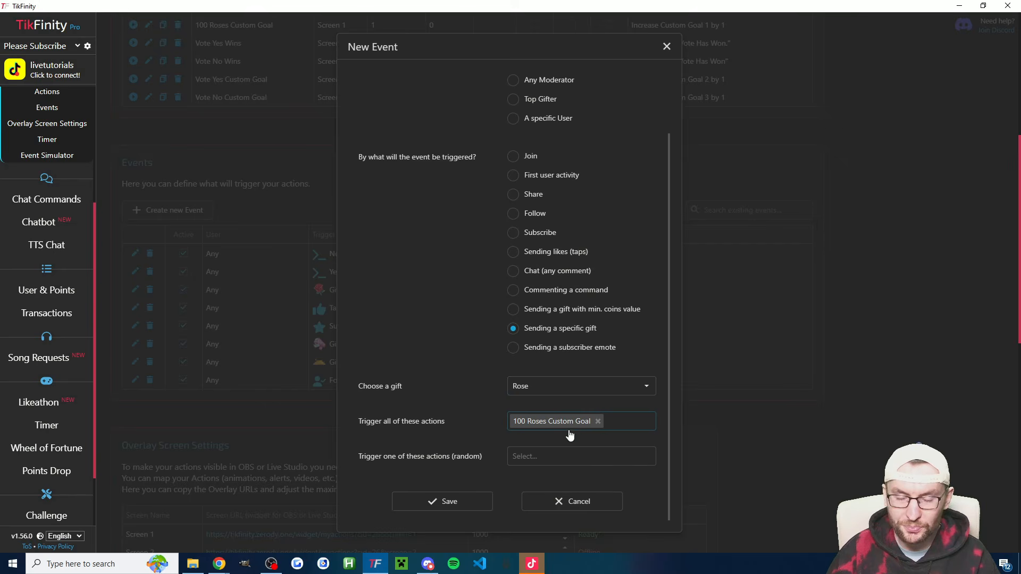
pyautogui.click(445, 501)
# - Choose Rose as the gift in the Event Simulator and locate the 100 Roses Custom Goal action in the Actions list
pyautogui.scroll(-10, 442, 497)
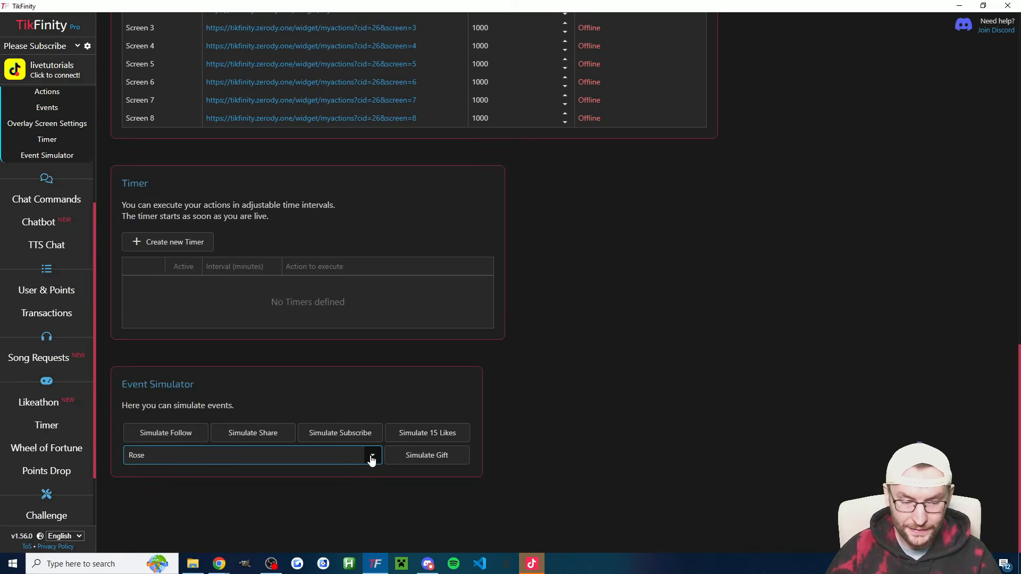
pyautogui.click(372, 456)
pyautogui.click(306, 469)
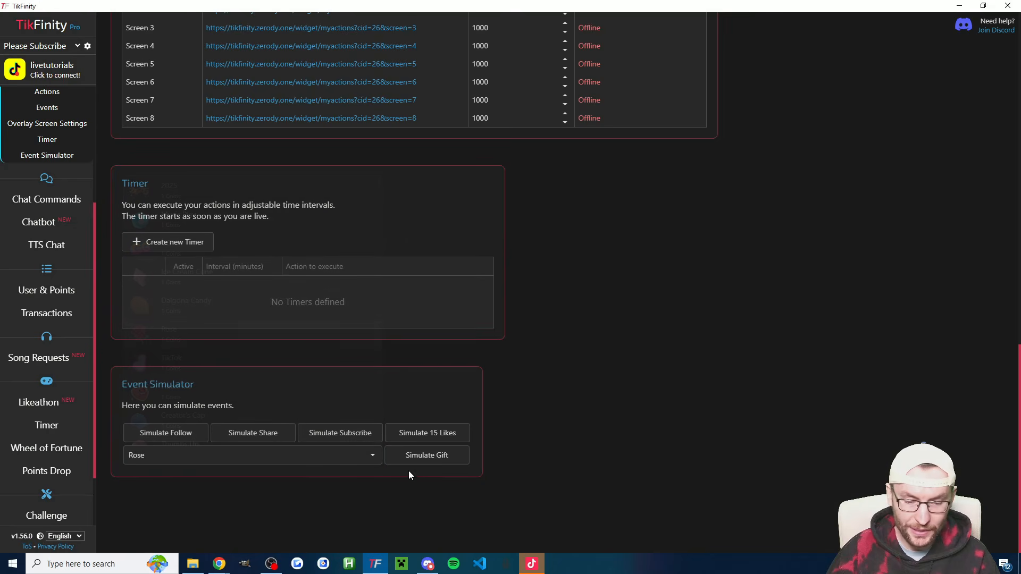
pyautogui.click(421, 460)
pyautogui.scroll(15, 547, 452)
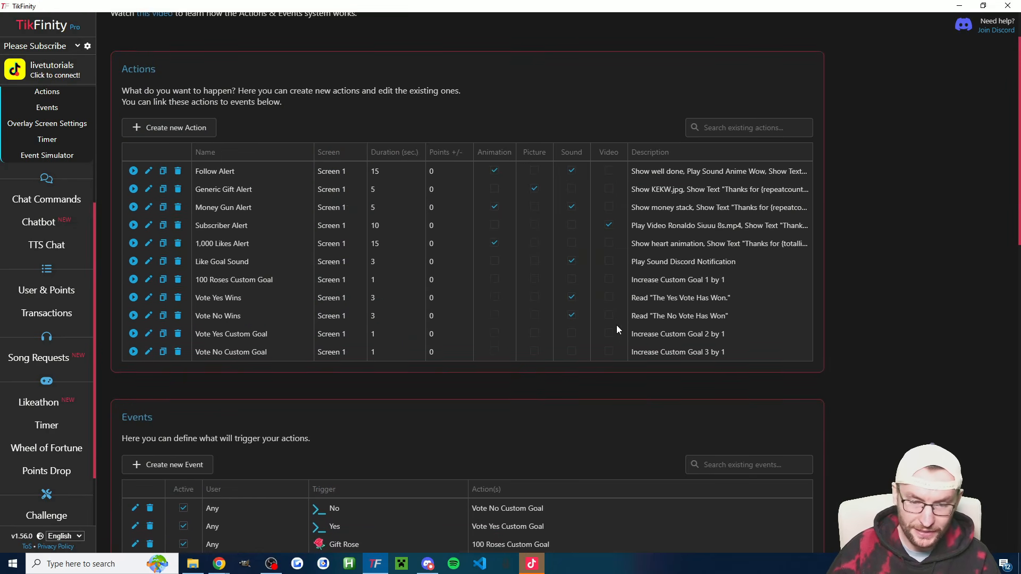
pyautogui.scroll(-1, 215, 398)
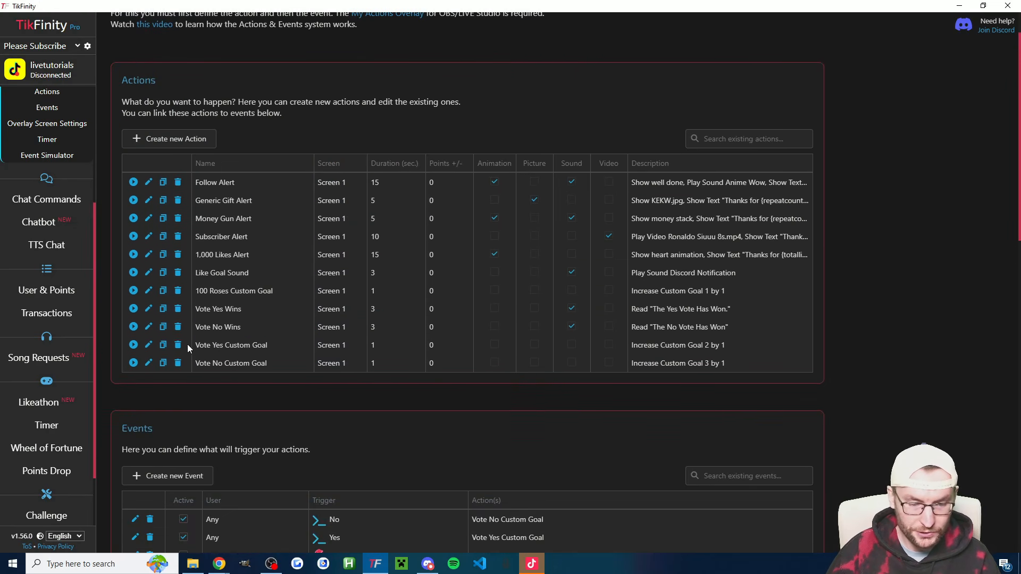
pyautogui.click(133, 294)
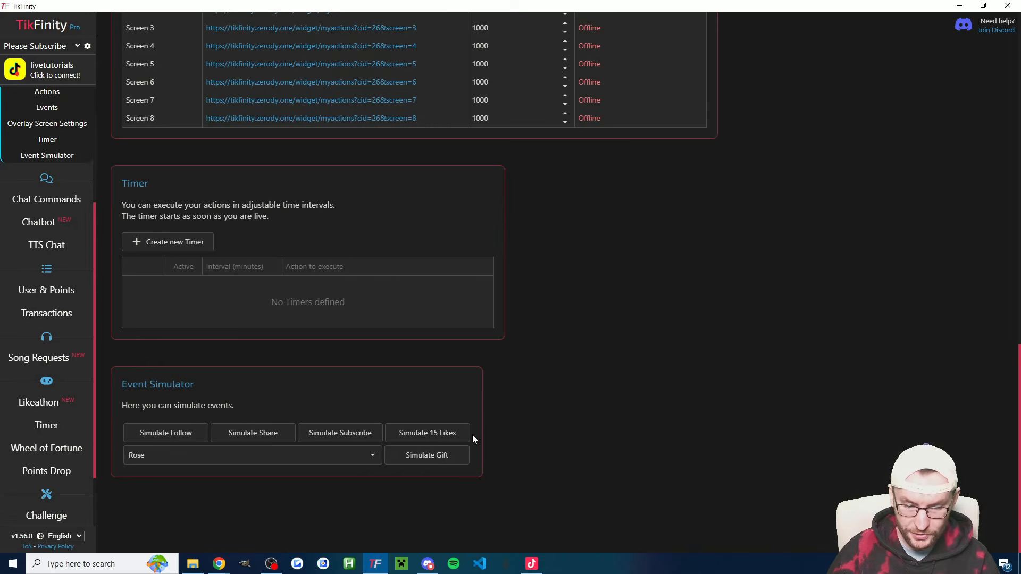
# - Simulate the Rose gift seven times and switch to TikTok LIVE Studio to check the Roses goal
pyautogui.click(434, 460)
pyautogui.click(434, 460)
pyautogui.click(434, 460)
pyautogui.click(434, 460)
pyautogui.click(434, 460)
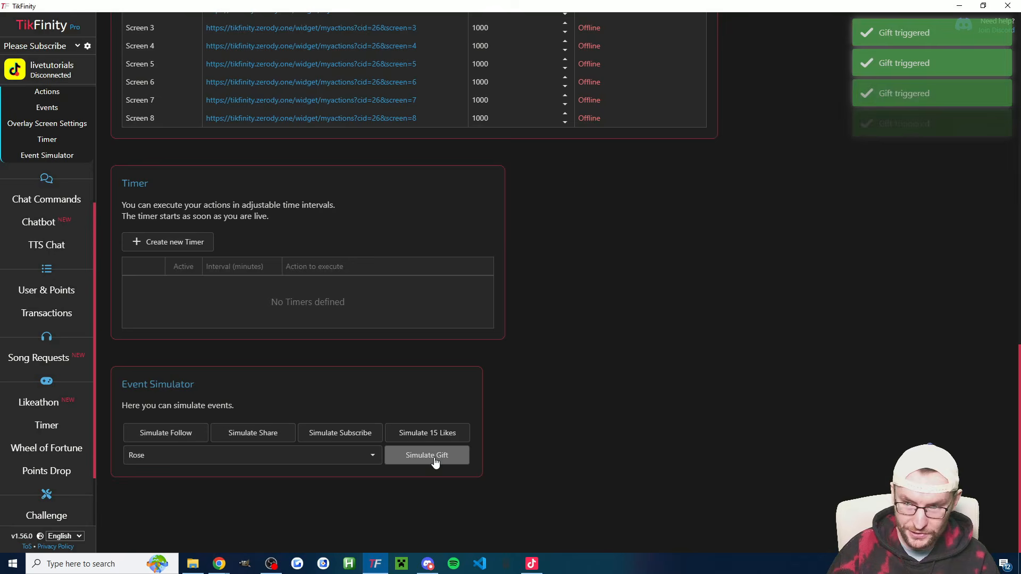
pyautogui.click(434, 460)
pyautogui.click(434, 460)
pyautogui.click(532, 562)
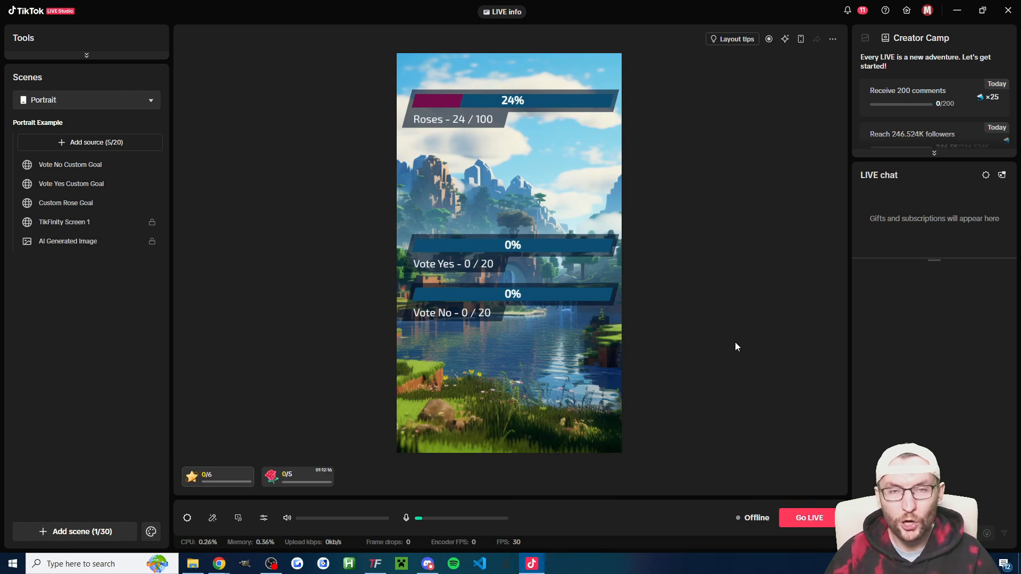
# - Return to TikFinity's Goal Overlays and enable resetting all custom goals when one goal has been reached (Poll Mode)
pyautogui.click(503, 258)
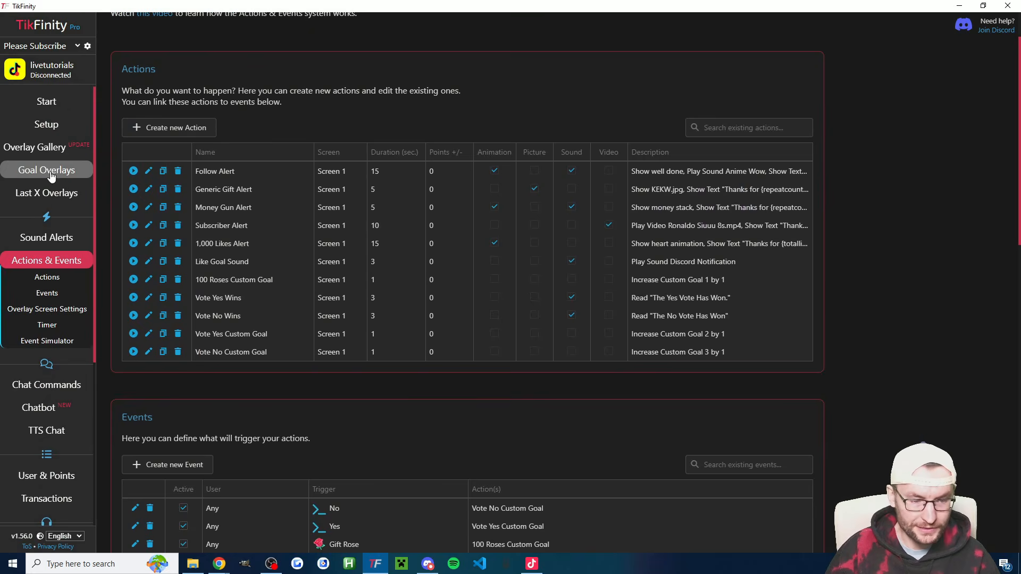
pyautogui.click(49, 174)
pyautogui.click(51, 348)
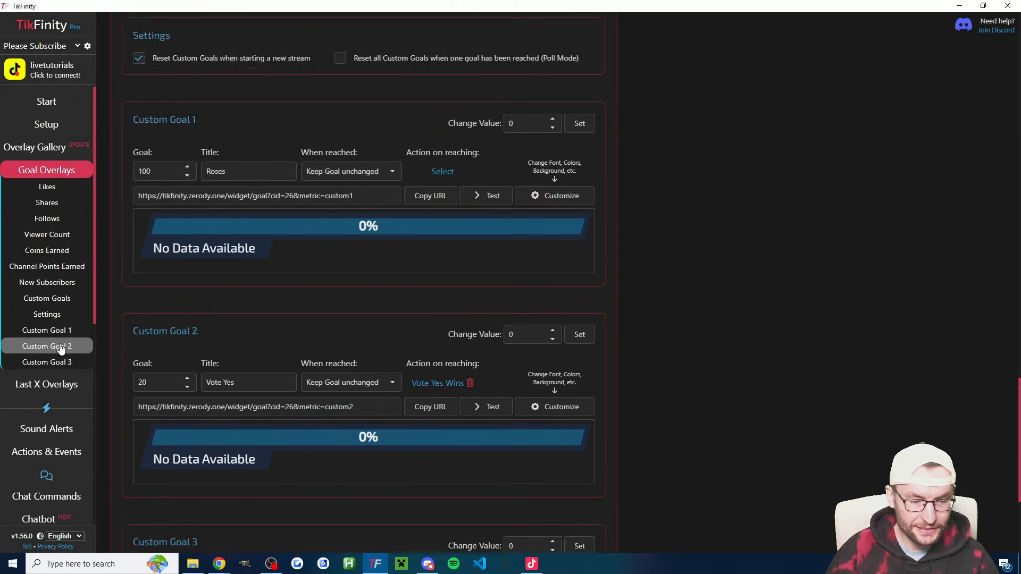
pyautogui.click(80, 315)
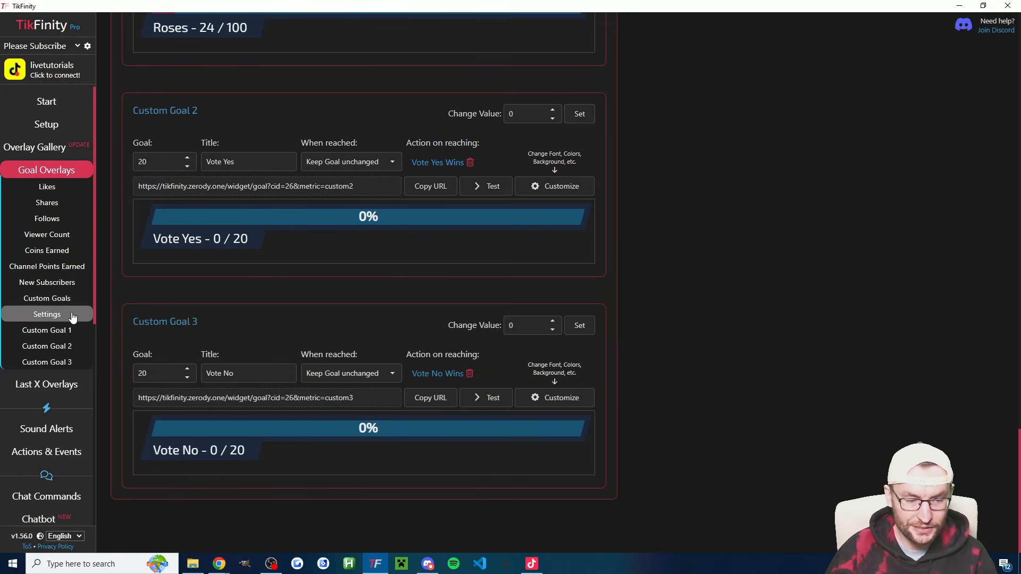
pyautogui.click(343, 64)
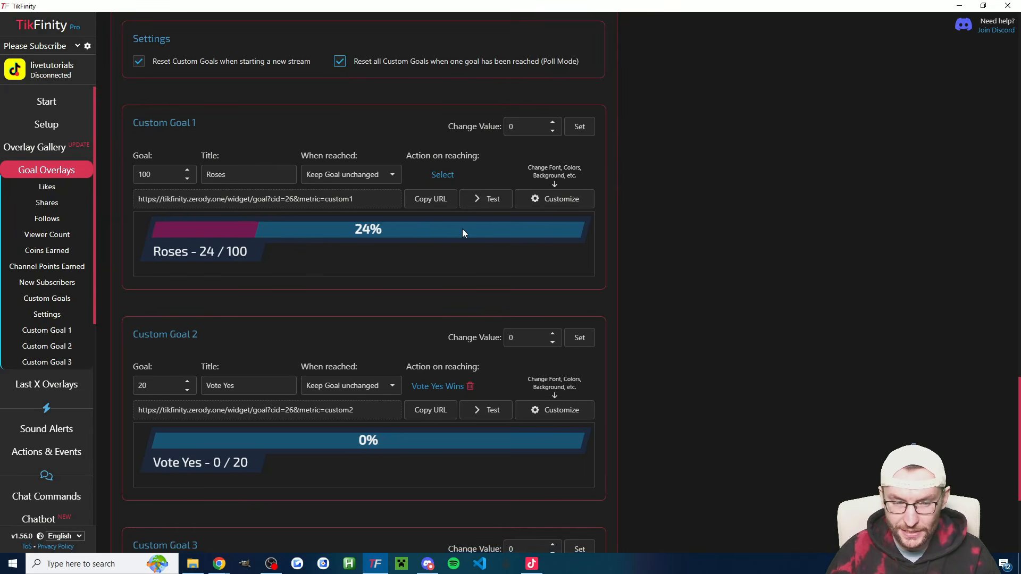
# - Compare the titles, target amounts, when-reached options and actions on reaching of Custom Goal 2 and Custom Goal 3
pyautogui.scroll(-4, 463, 229)
pyautogui.moveTo(245, 162); pyautogui.dragTo(208, 159)
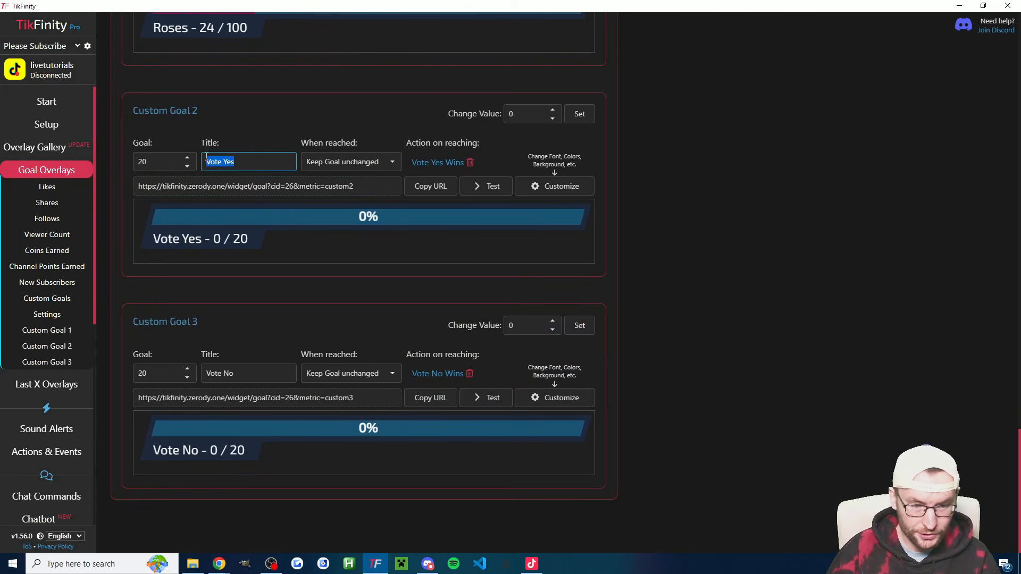
pyautogui.click(237, 133)
pyautogui.moveTo(246, 373); pyautogui.dragTo(208, 372)
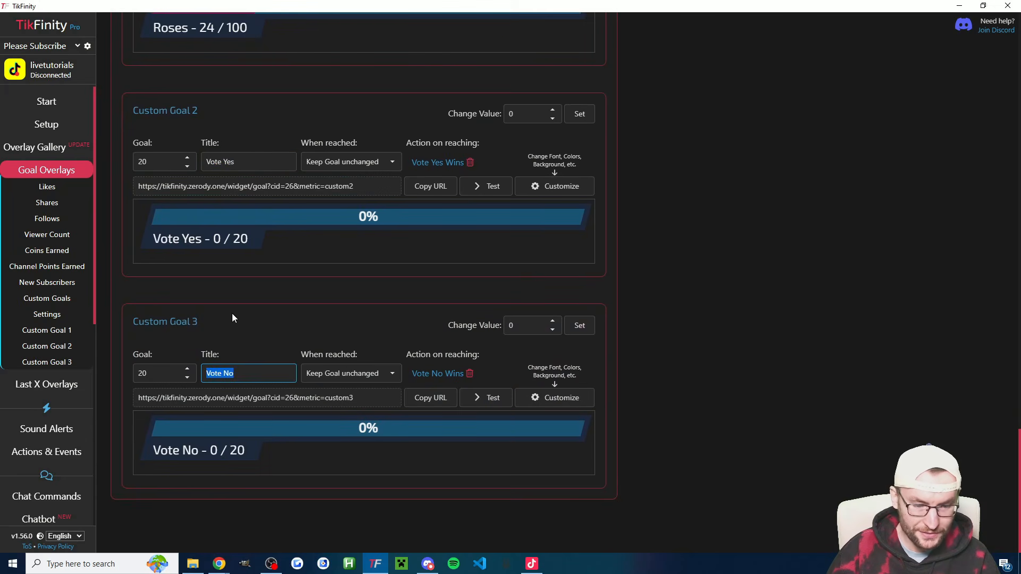
pyautogui.click(232, 313)
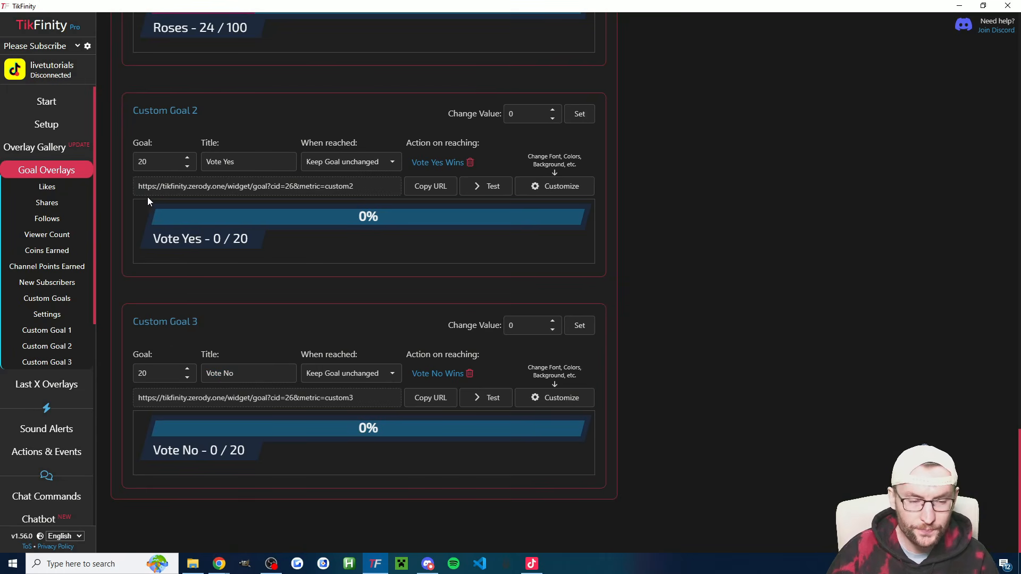
pyautogui.doubleClick(143, 373)
pyautogui.click(167, 317)
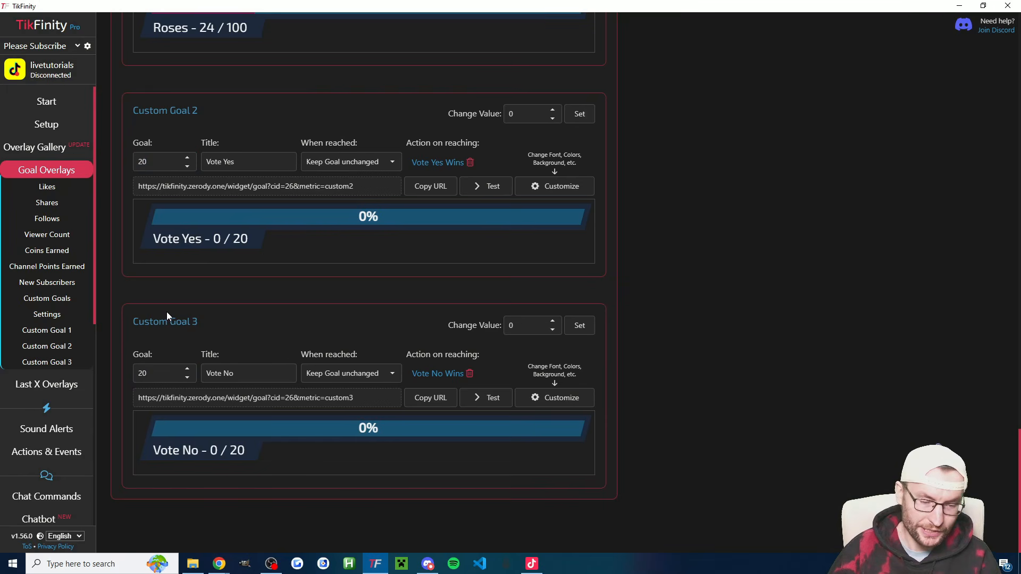
pyautogui.click(354, 166)
pyautogui.click(323, 313)
pyautogui.click(342, 379)
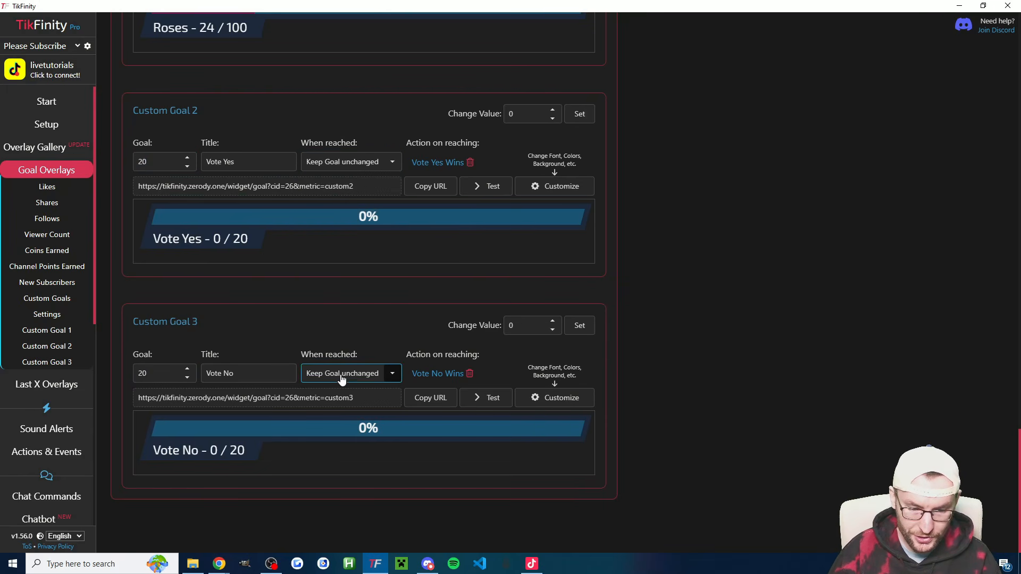
pyautogui.click(354, 308)
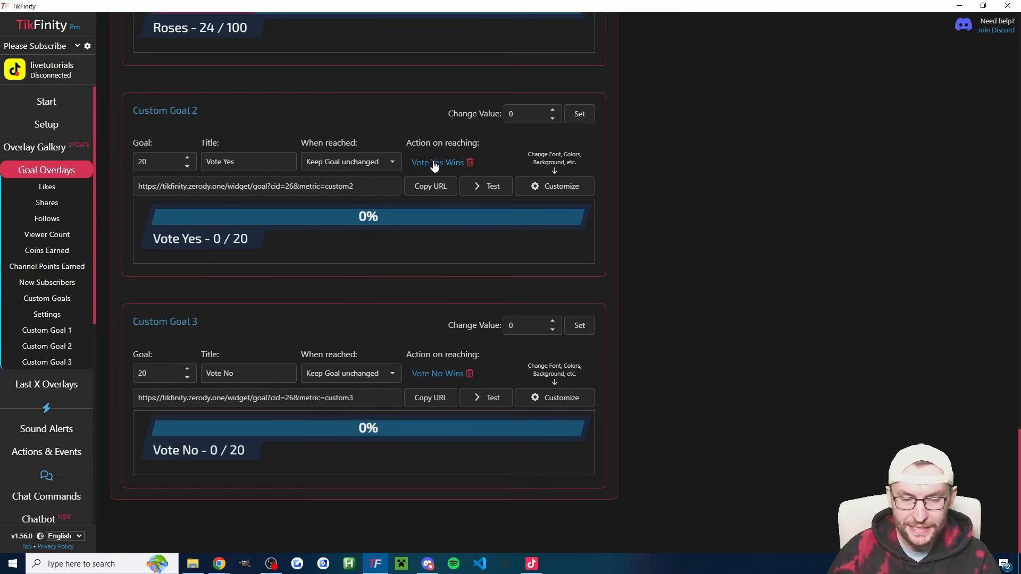
pyautogui.click(446, 376)
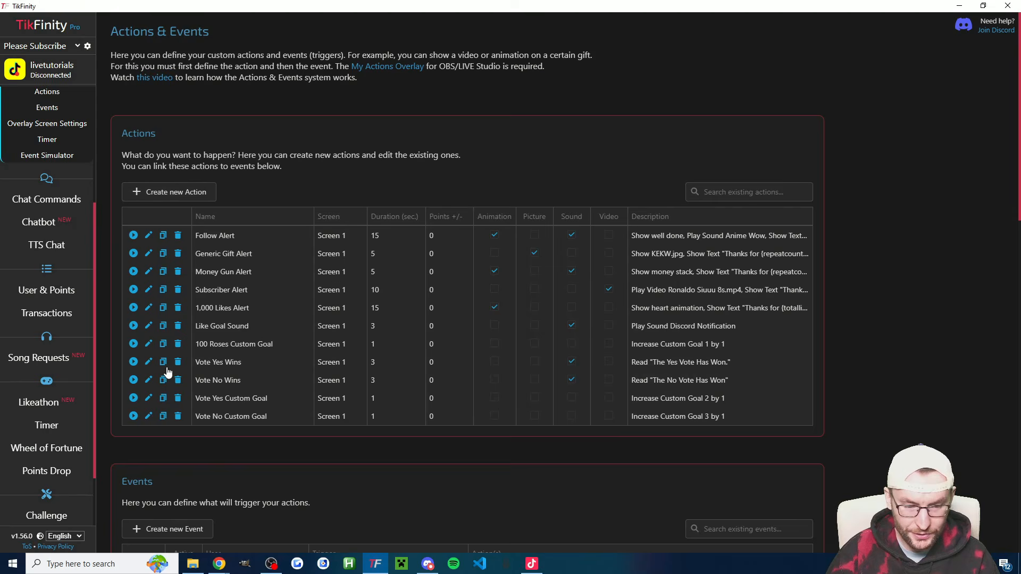
# - Open the Vote Yes Wins action for editing, test its Read Text (TTS) message, review the remaining settings and save the action
pyautogui.click(148, 363)
pyautogui.moveTo(667, 153); pyautogui.dragTo(669, 159)
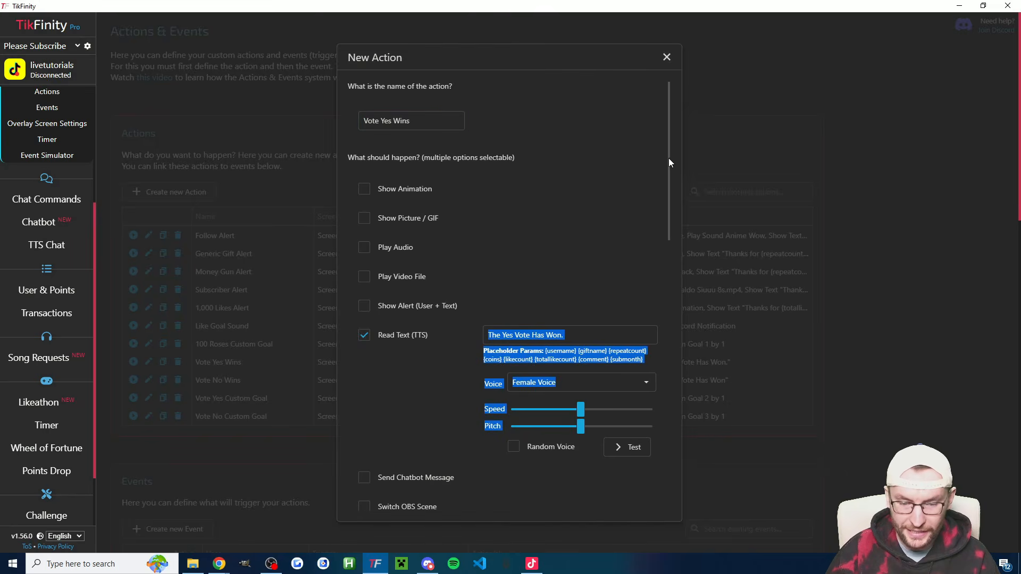
pyautogui.click(623, 156)
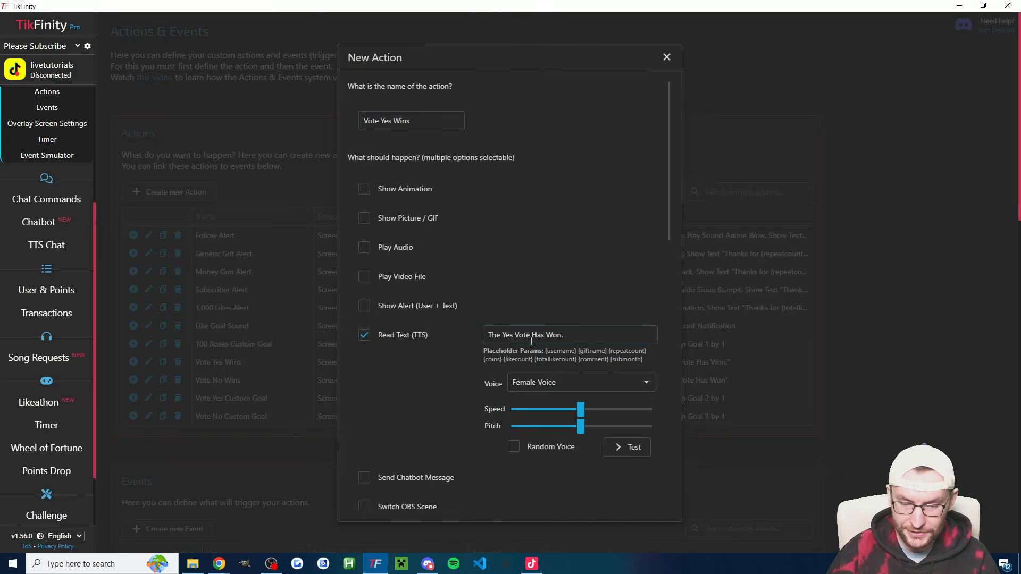
pyautogui.moveTo(497, 336); pyautogui.dragTo(567, 334)
pyautogui.click(580, 333)
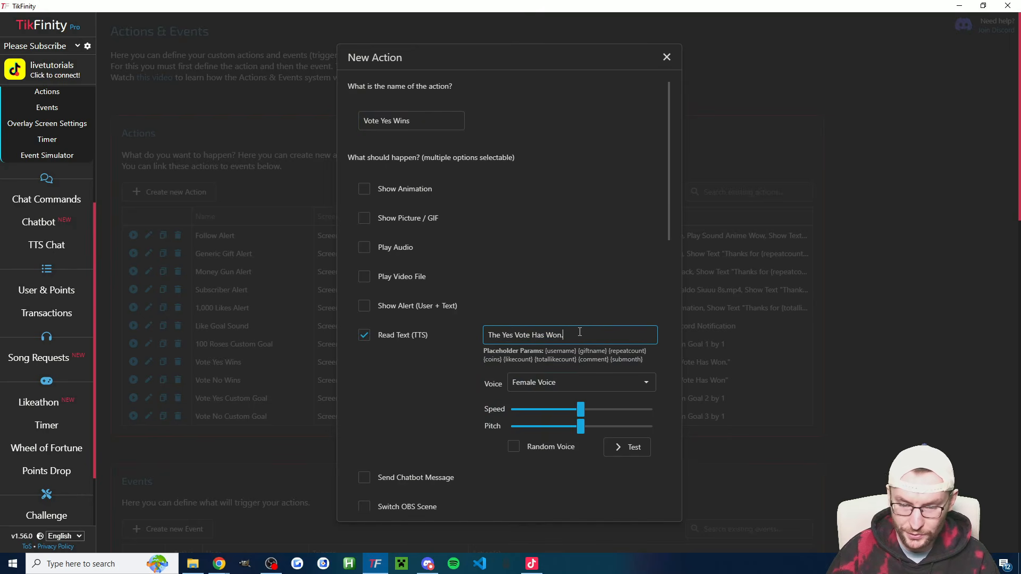
pyautogui.click(638, 452)
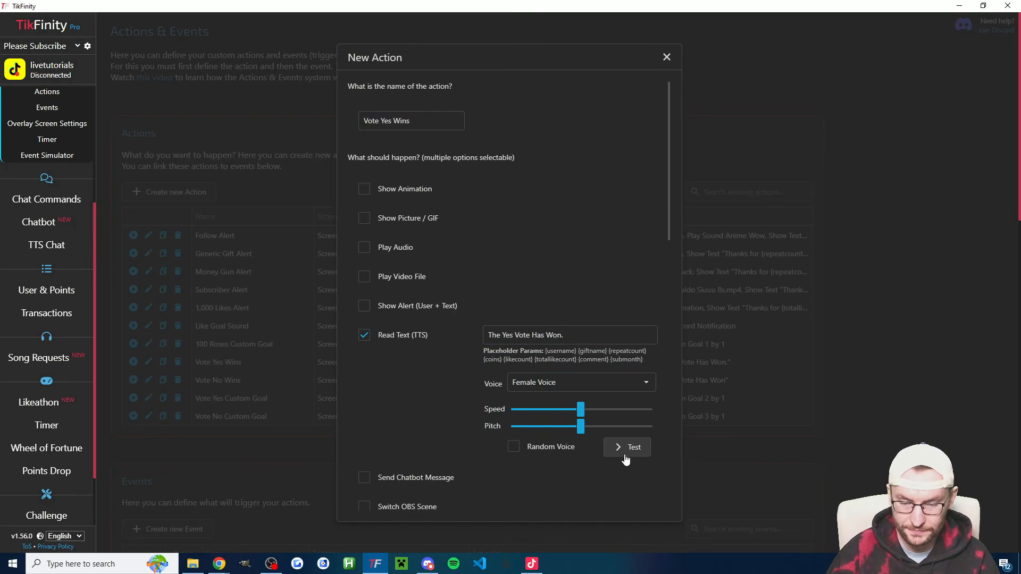
pyautogui.scroll(-10, 495, 356)
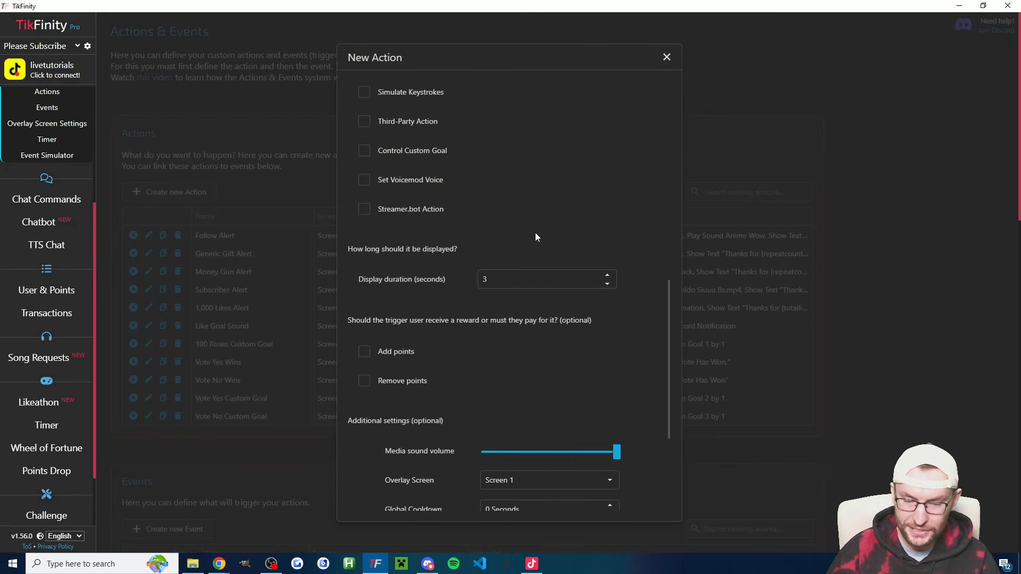
pyautogui.scroll(-4, 535, 232)
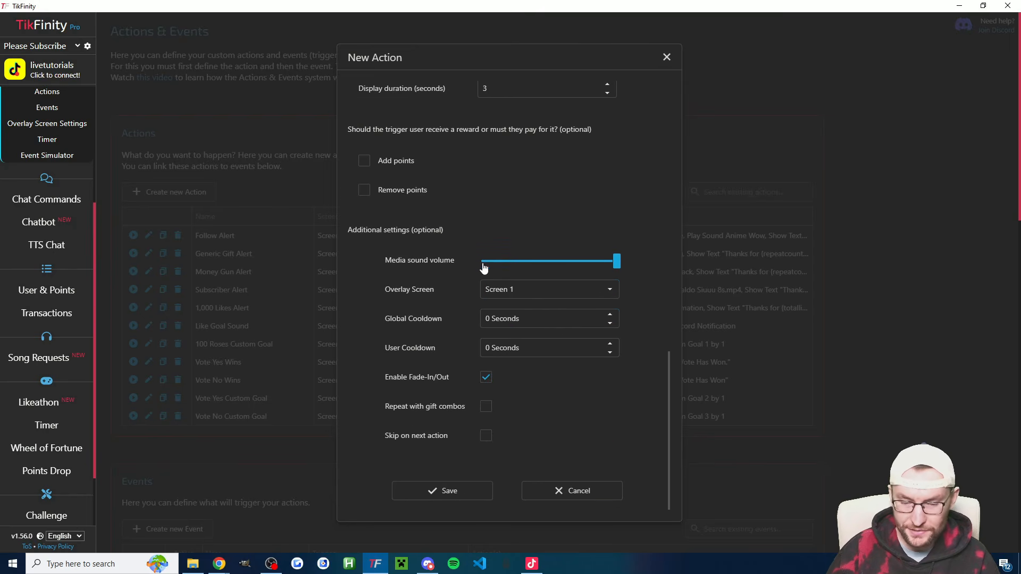
pyautogui.click(446, 490)
# - Open the Vote No Wins action for editing, review its Read Text (TTS) message and other settings, and save it
pyautogui.click(148, 381)
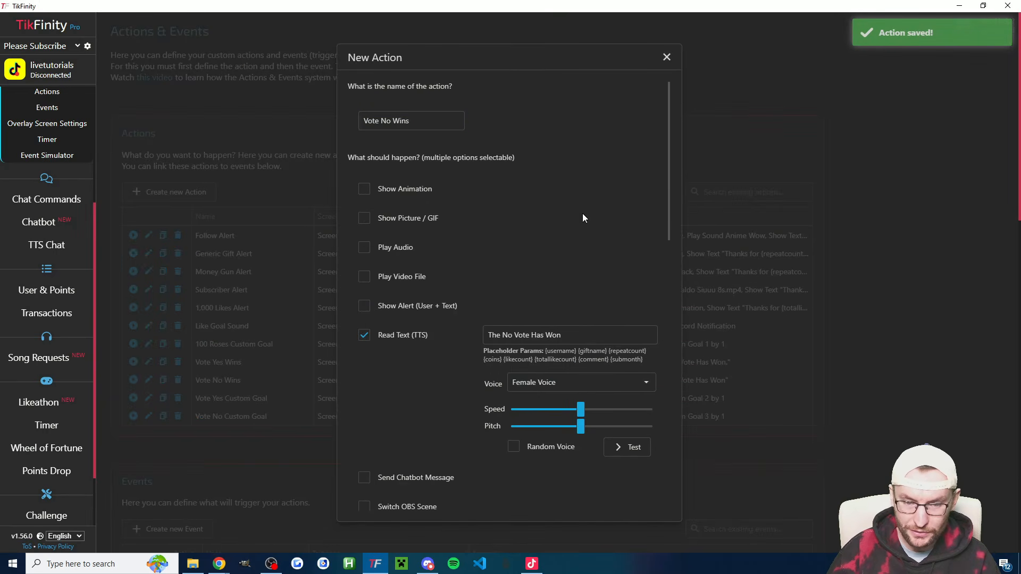
pyautogui.scroll(-2, 584, 207)
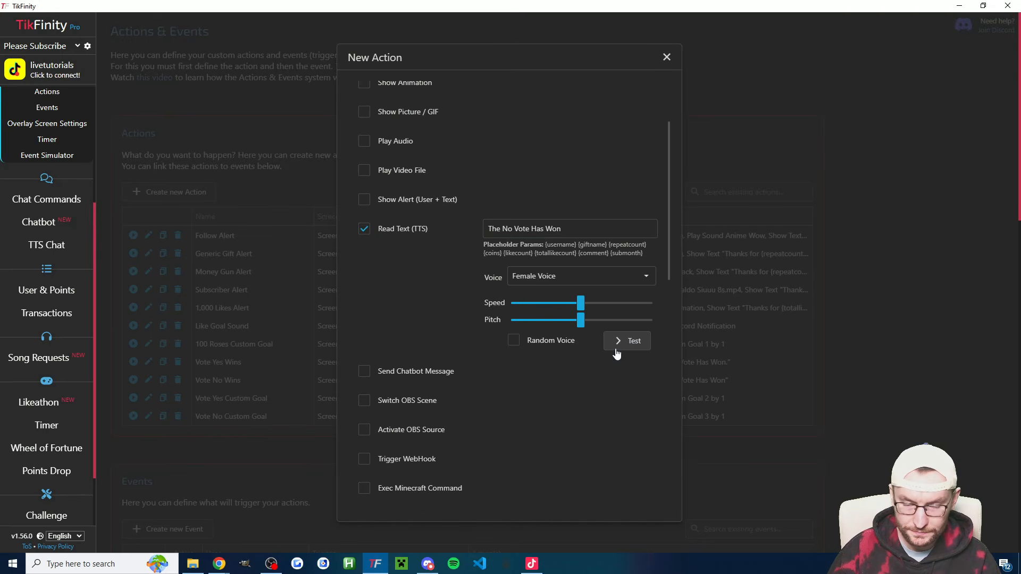
pyautogui.scroll(-7, 452, 282)
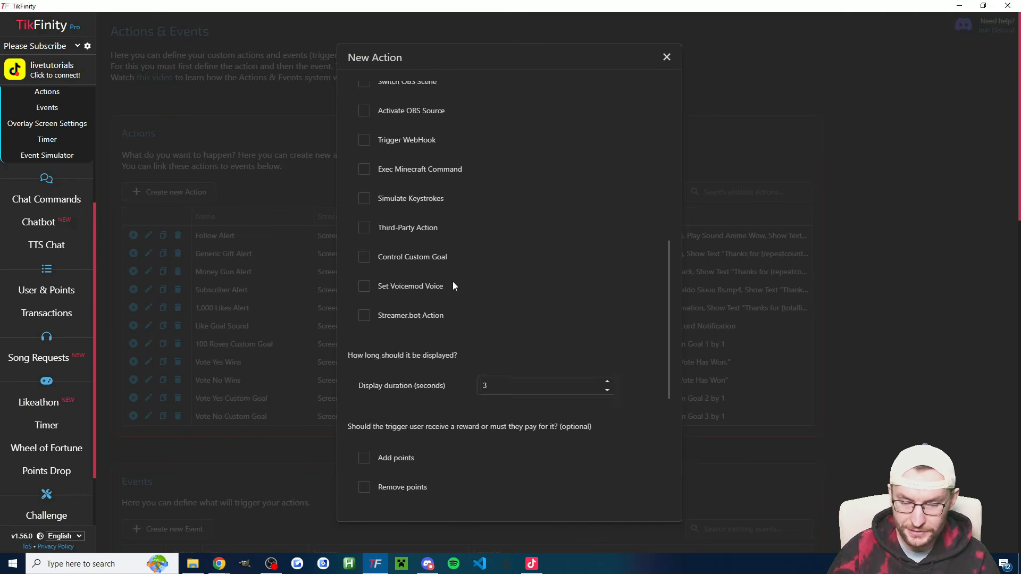
pyautogui.scroll(-5, 505, 296)
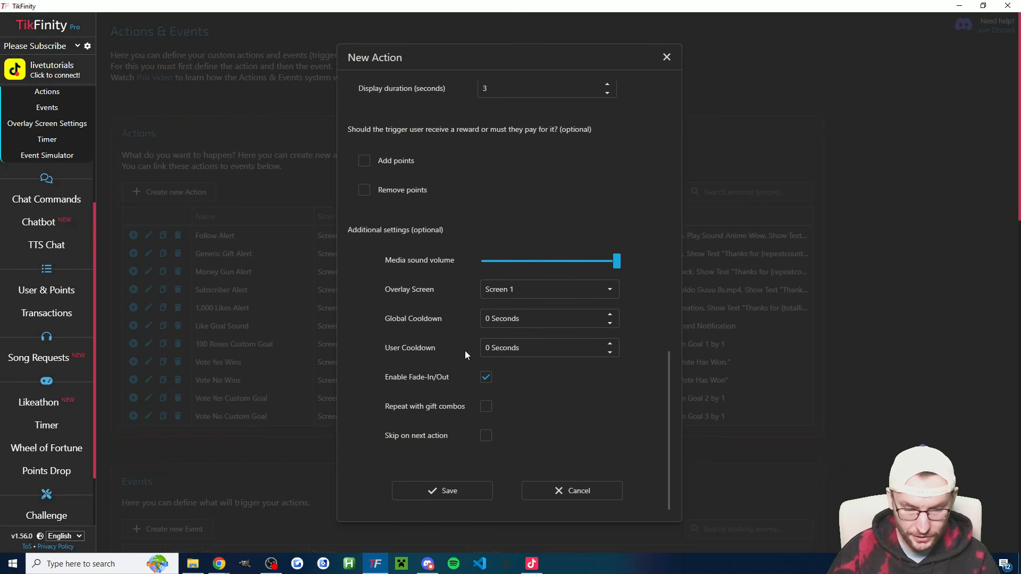
pyautogui.click(446, 491)
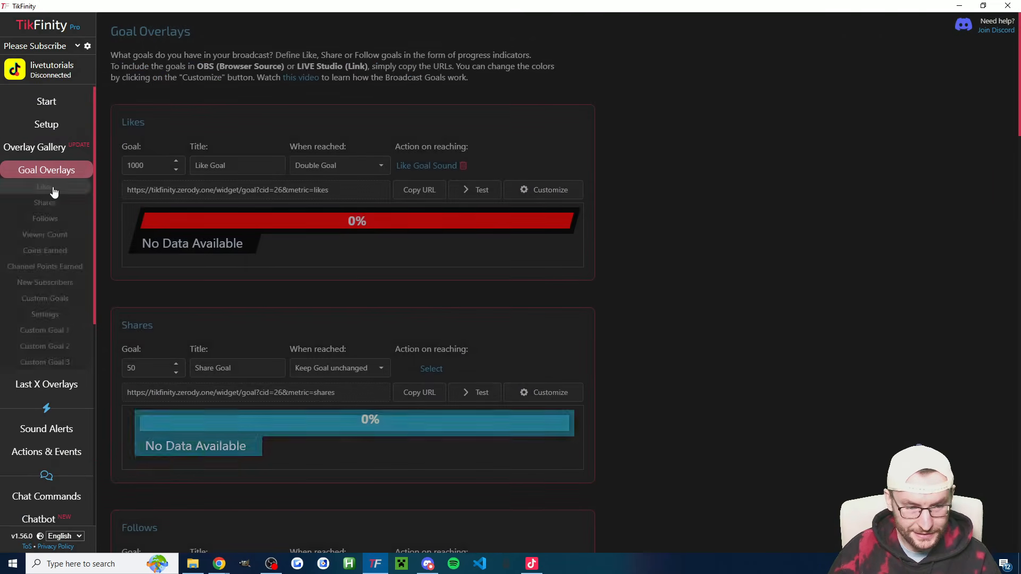
# - In Goal Overlays, set the action on reaching to Vote Yes Wins for Custom Goal 2 and Vote No Wins for Custom Goal 3
pyautogui.click(53, 348)
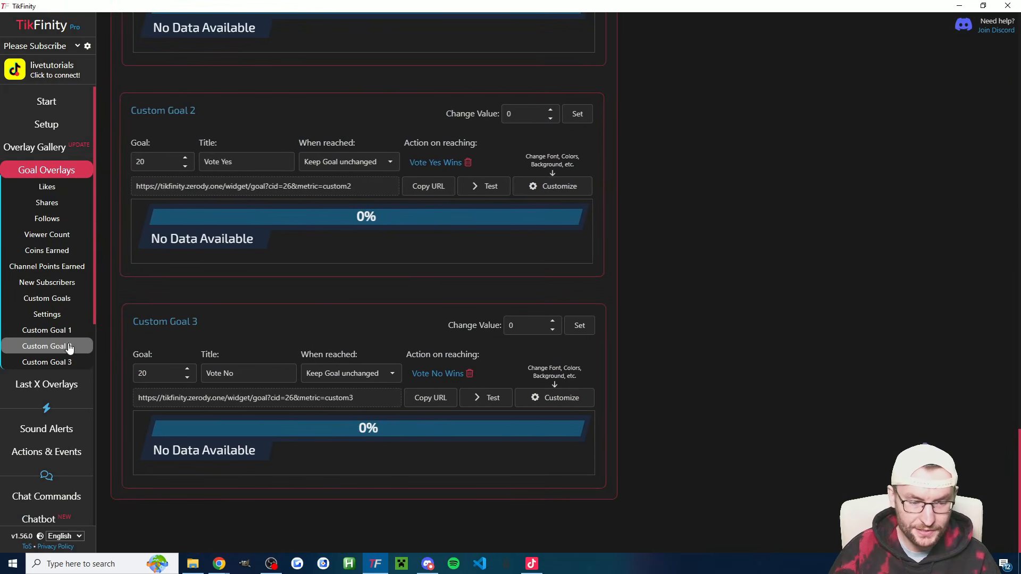
pyautogui.click(438, 162)
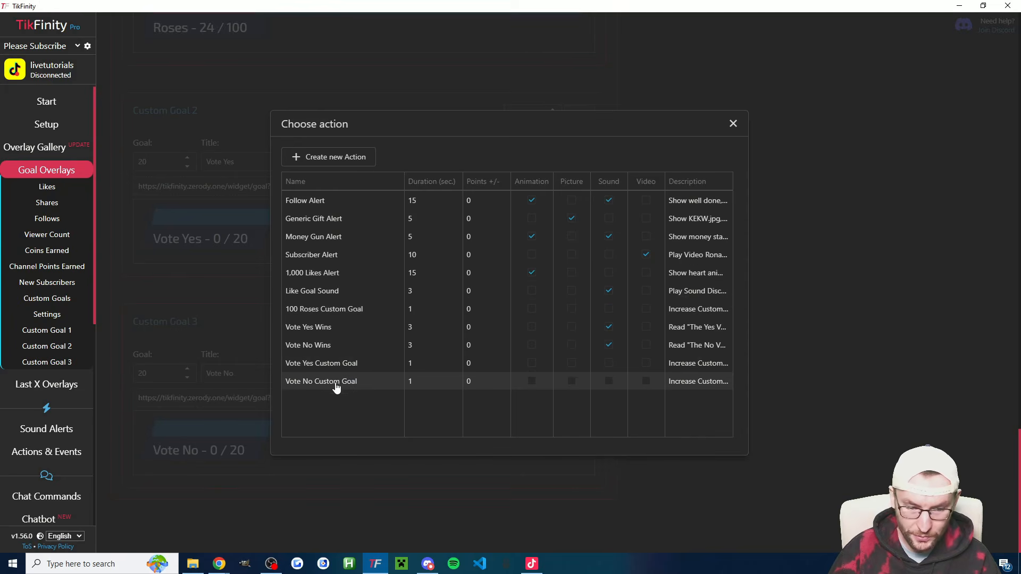
pyautogui.click(332, 330)
pyautogui.click(428, 374)
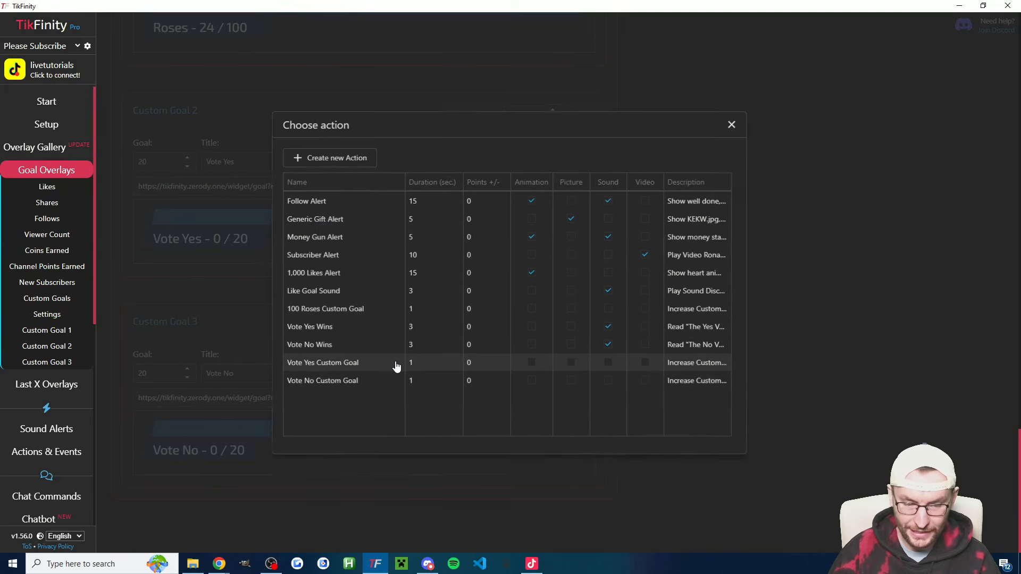
pyautogui.click(344, 348)
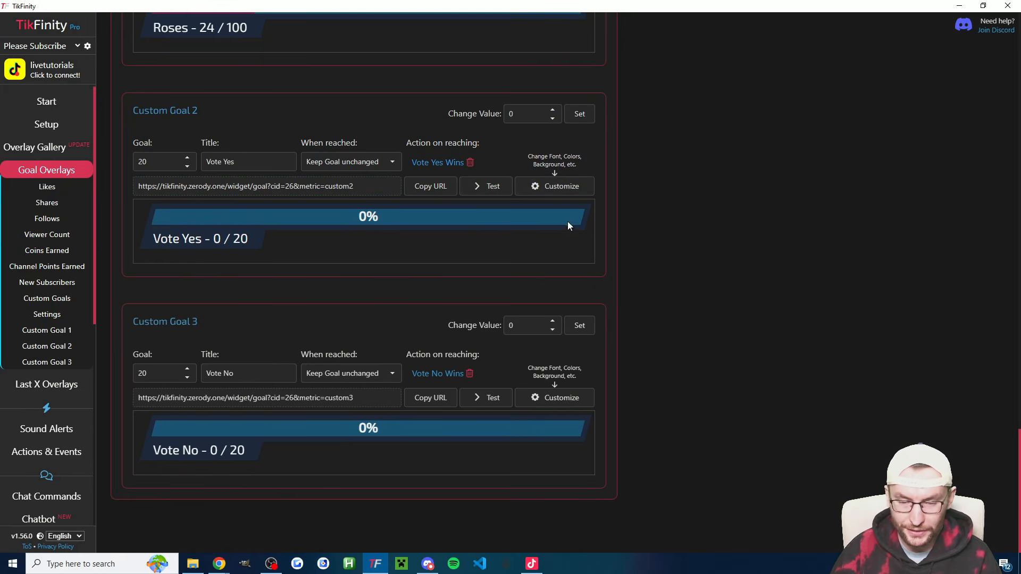
# - Open Custom Goal 2's customization and, in TikTok LIVE Studio, bring up the options of the Vote No and Vote Yes Custom Goal sources
pyautogui.click(558, 186)
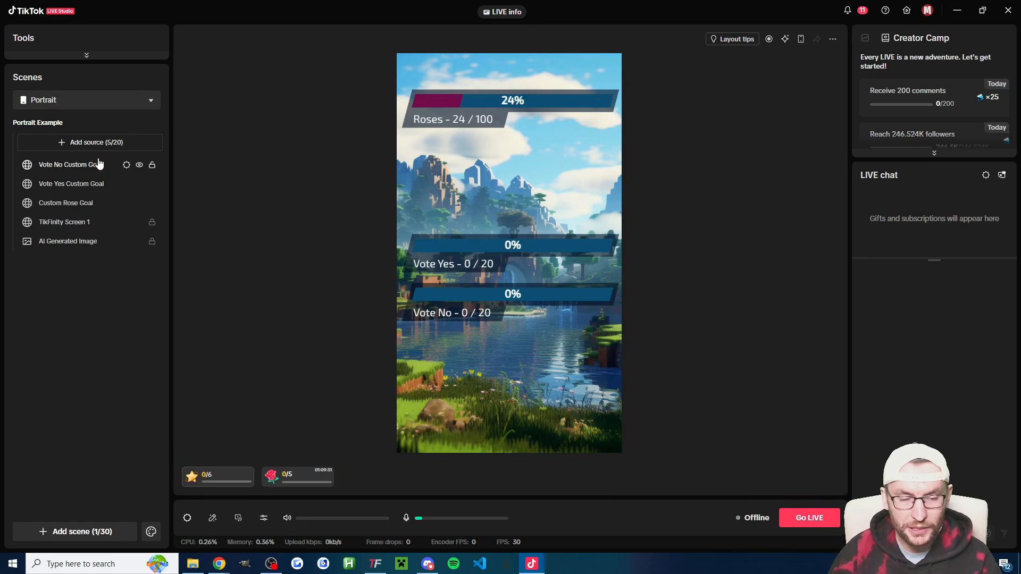
pyautogui.rightClick(81, 162)
pyautogui.rightClick(65, 184)
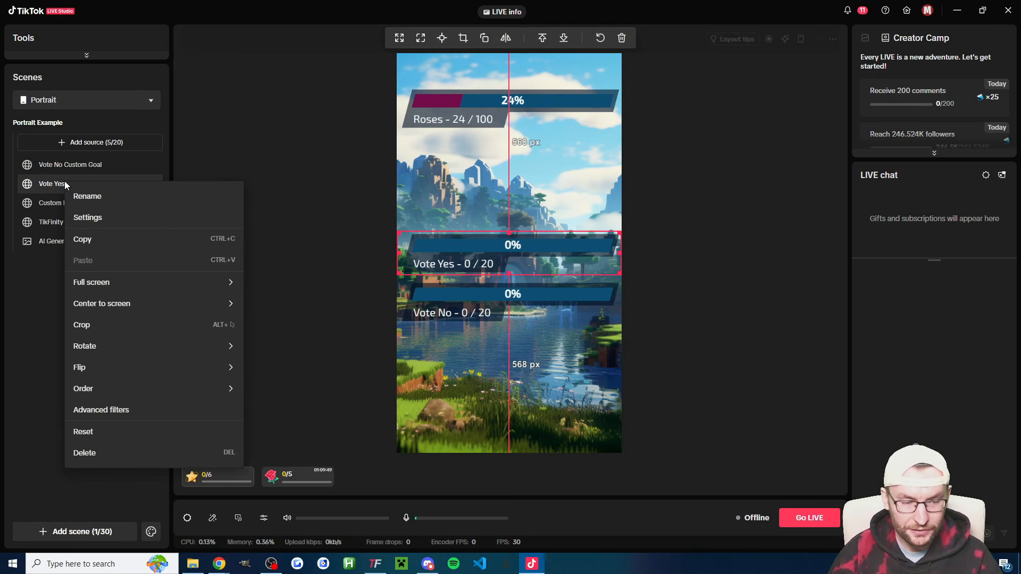
# - Open the settings of the Vote Yes Custom Goal source and inspect its widget link and custom resolution
pyautogui.click(222, 138)
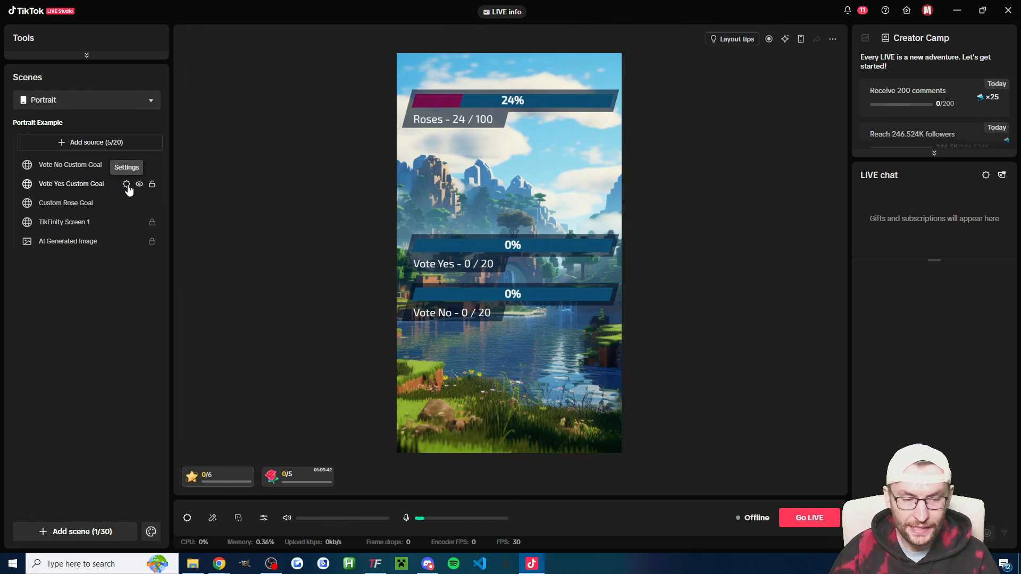
pyautogui.click(127, 185)
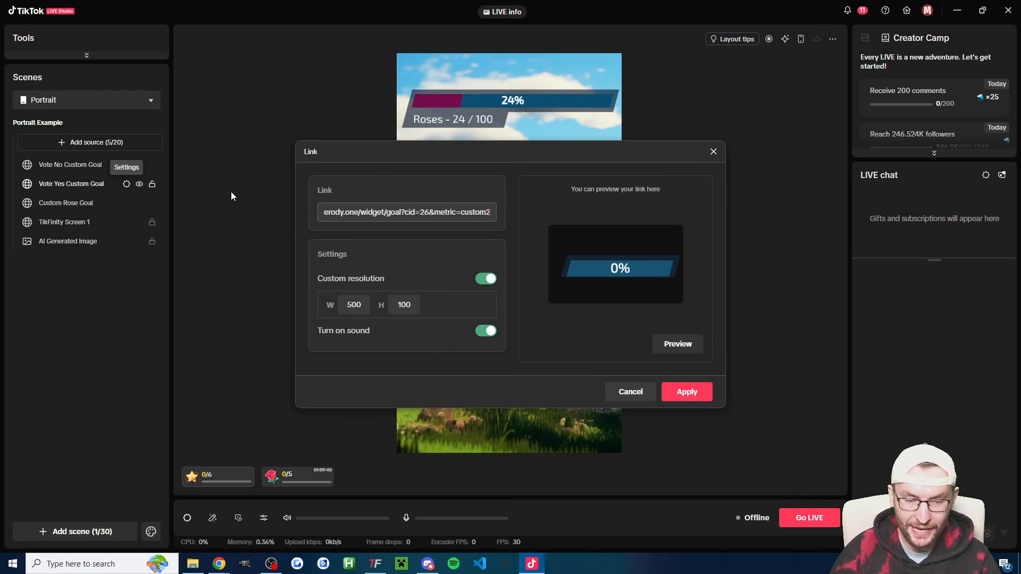
pyautogui.moveTo(437, 152); pyautogui.dragTo(713, 134)
pyautogui.doubleClick(619, 287)
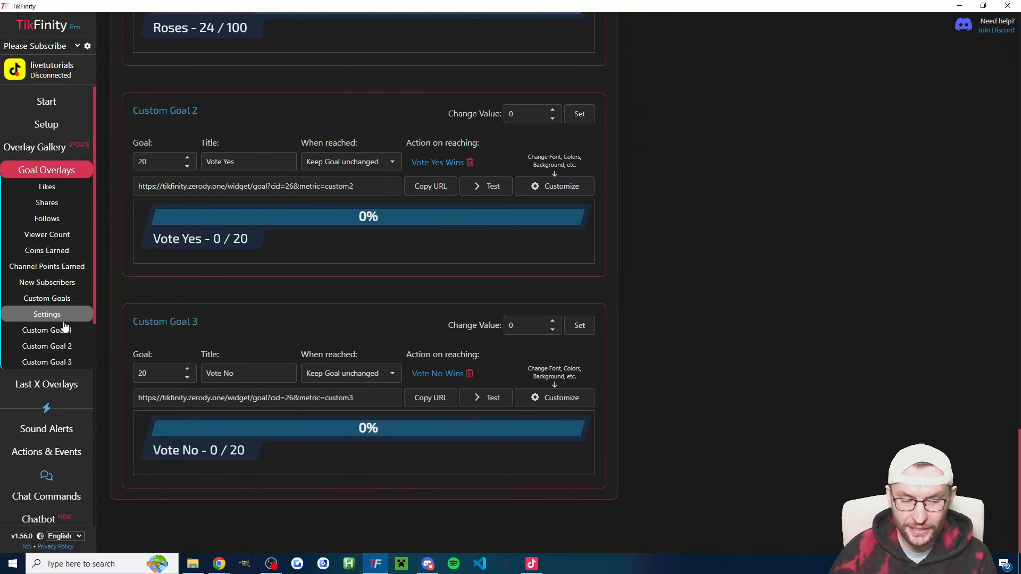
# - In TikFinity's Actions & Events, review the custom goal control of the Vote Yes Custom Goal action and save the action
pyautogui.click(42, 452)
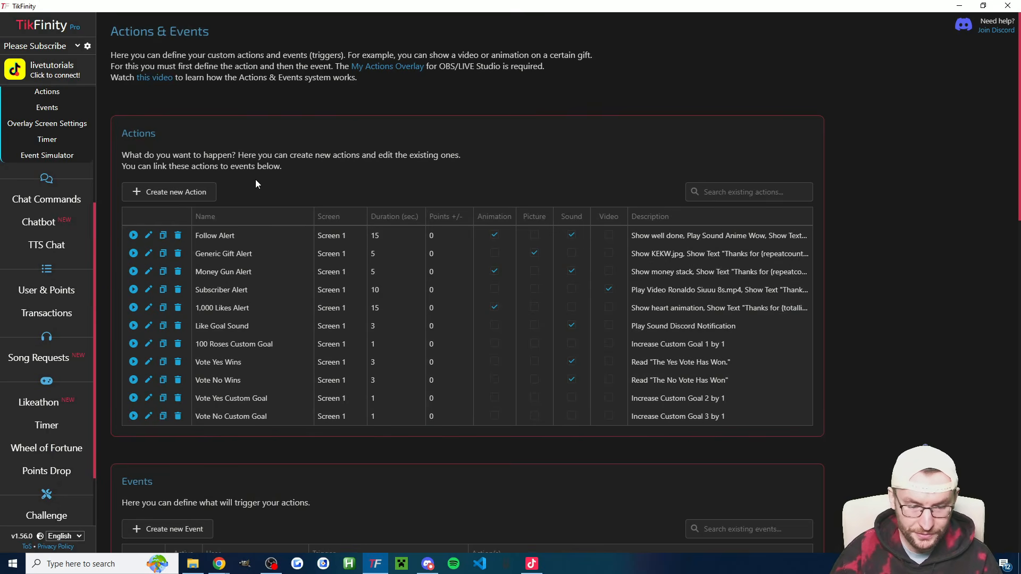
pyautogui.click(163, 398)
pyautogui.moveTo(447, 122); pyautogui.dragTo(344, 123)
pyautogui.click(570, 132)
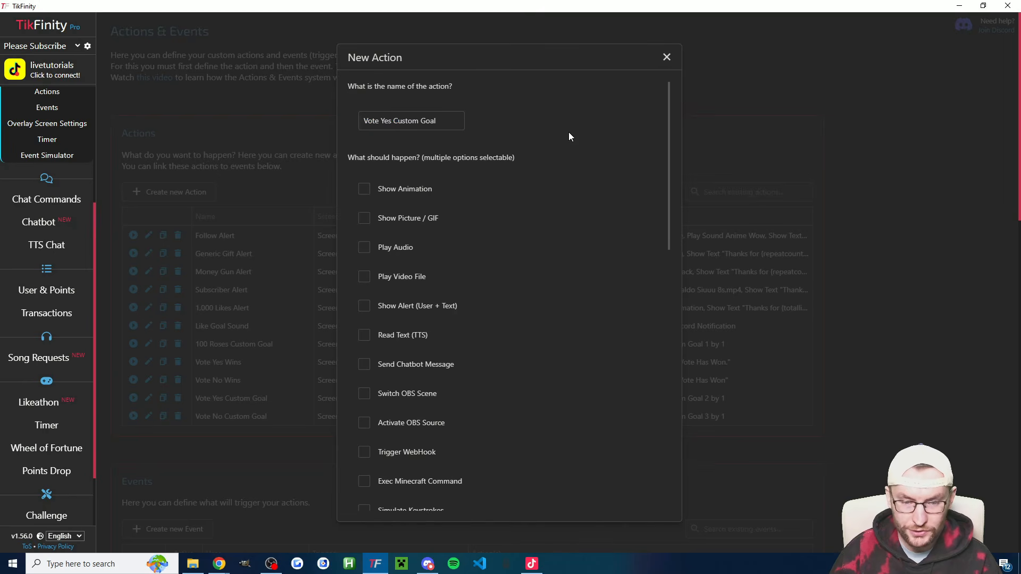
pyautogui.scroll(-5, 569, 159)
pyautogui.scroll(-2, 531, 173)
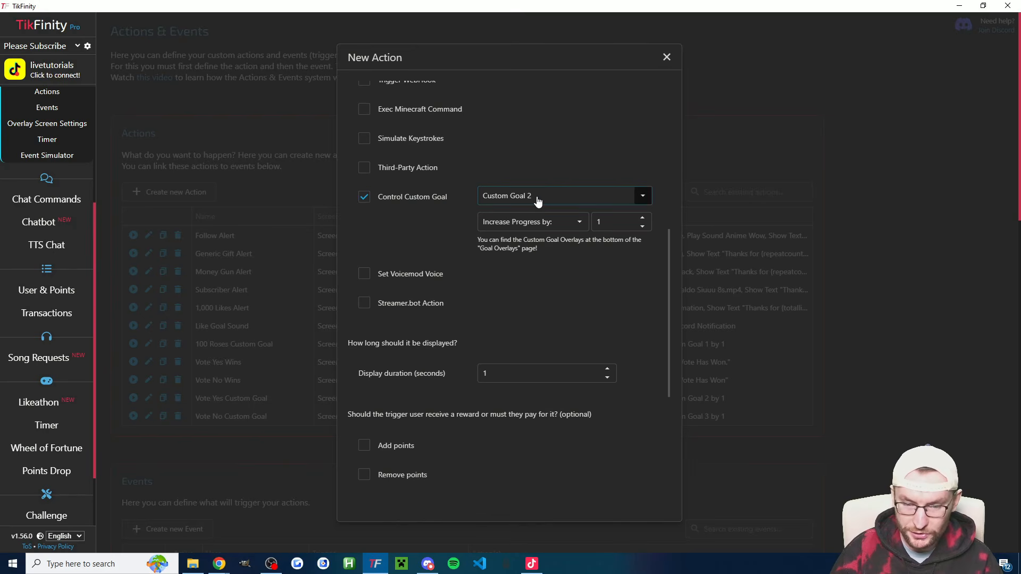
pyautogui.click(536, 196)
pyautogui.click(404, 242)
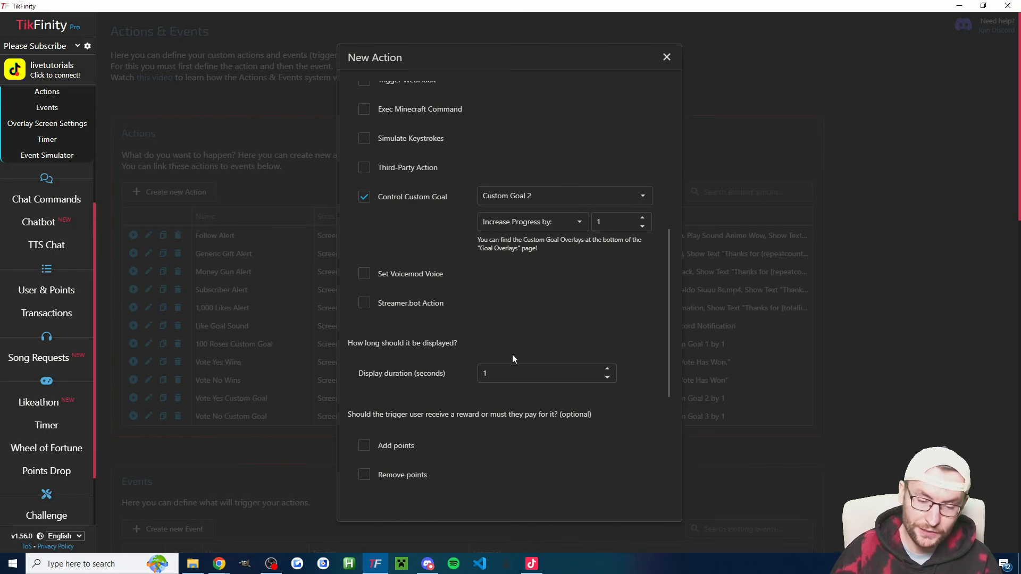
pyautogui.scroll(-5, 547, 332)
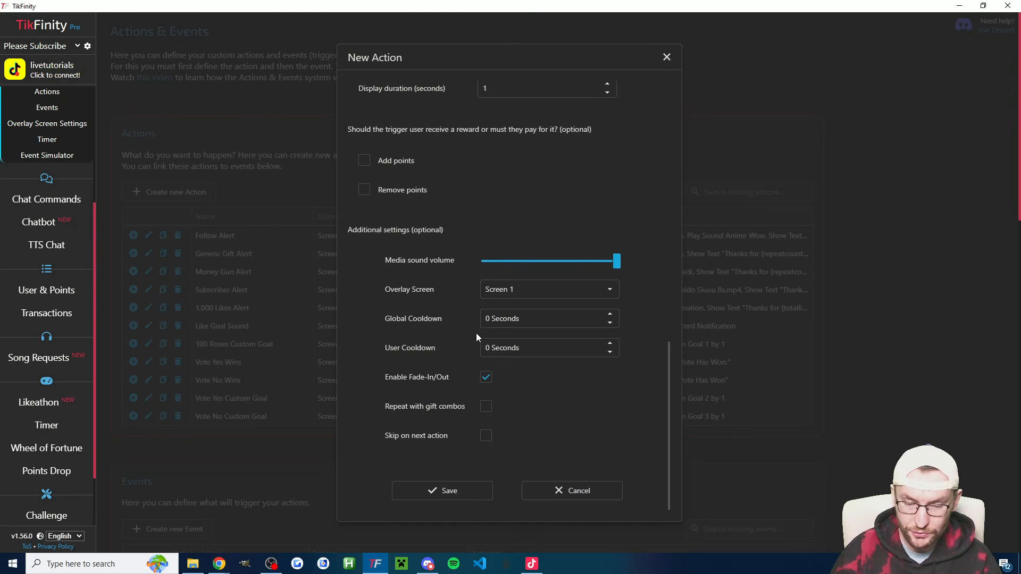
pyautogui.click(441, 490)
# - Review the custom goal control of the Vote No Custom Goal action and save the action
pyautogui.click(148, 417)
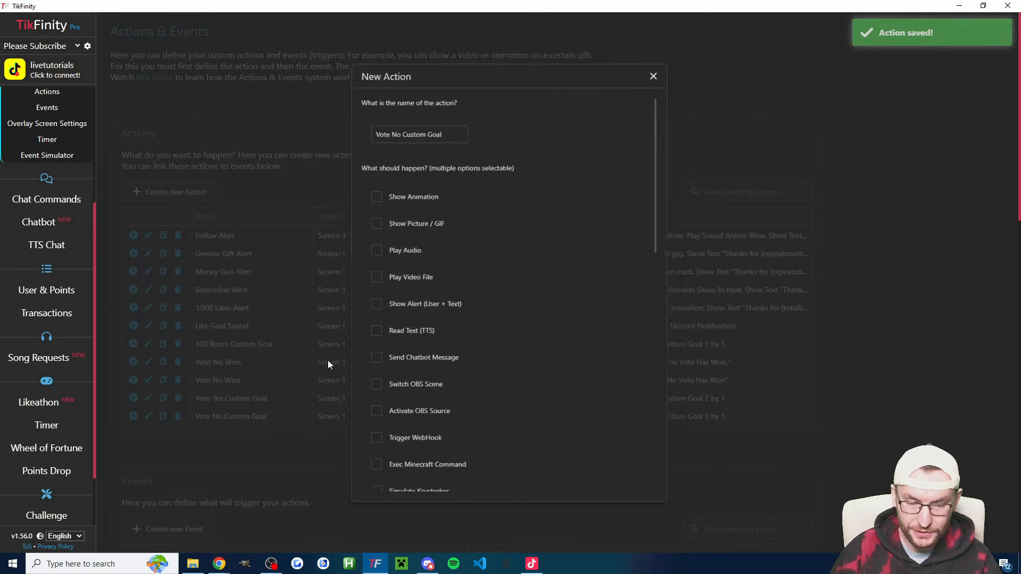
pyautogui.scroll(-2, 551, 226)
pyautogui.scroll(2, 551, 229)
pyautogui.scroll(-5, 542, 227)
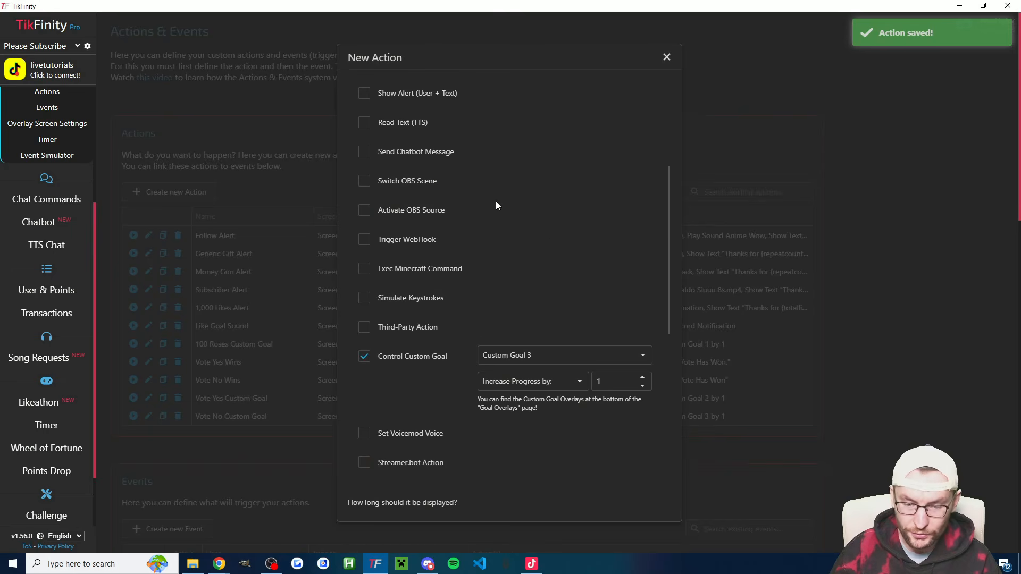
pyautogui.scroll(-1, 520, 205)
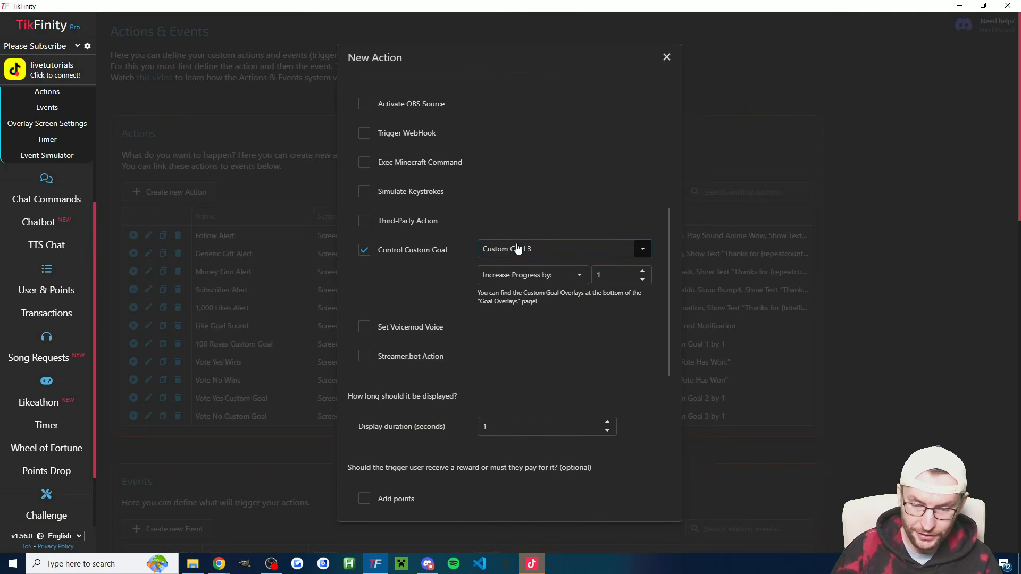
pyautogui.click(518, 249)
pyautogui.click(427, 295)
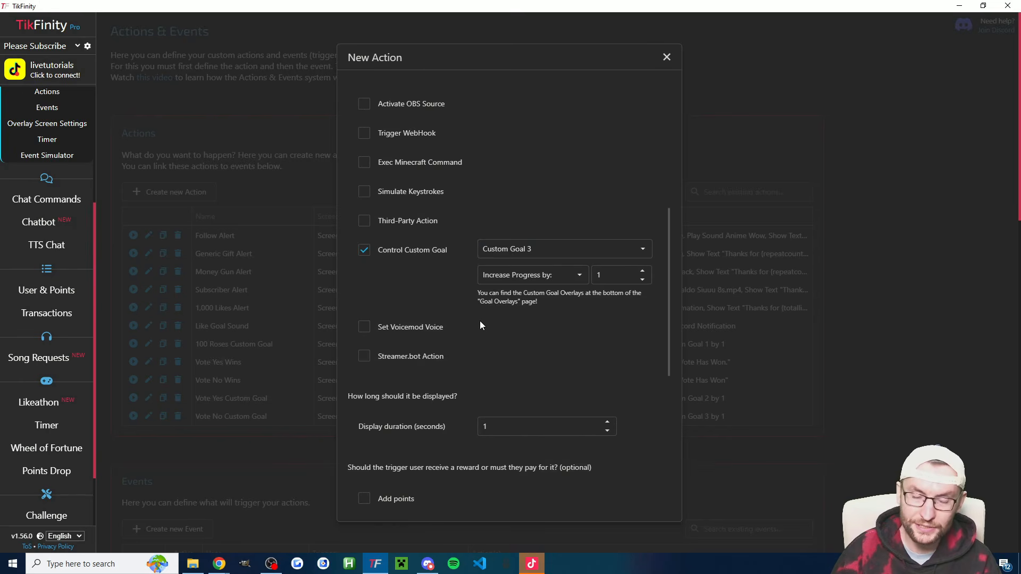
pyautogui.scroll(-3, 473, 309)
pyautogui.scroll(-3, 461, 292)
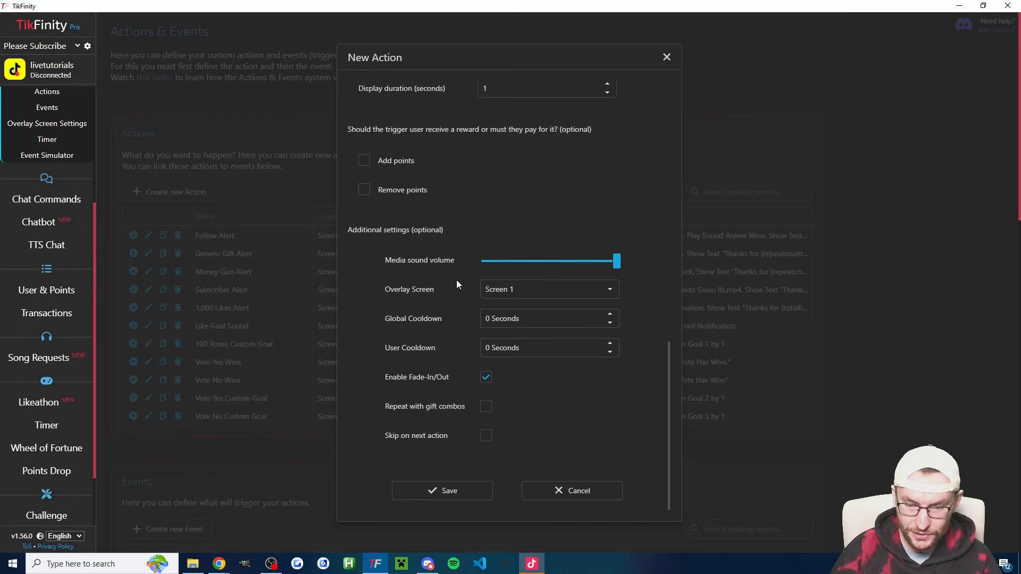
pyautogui.click(446, 486)
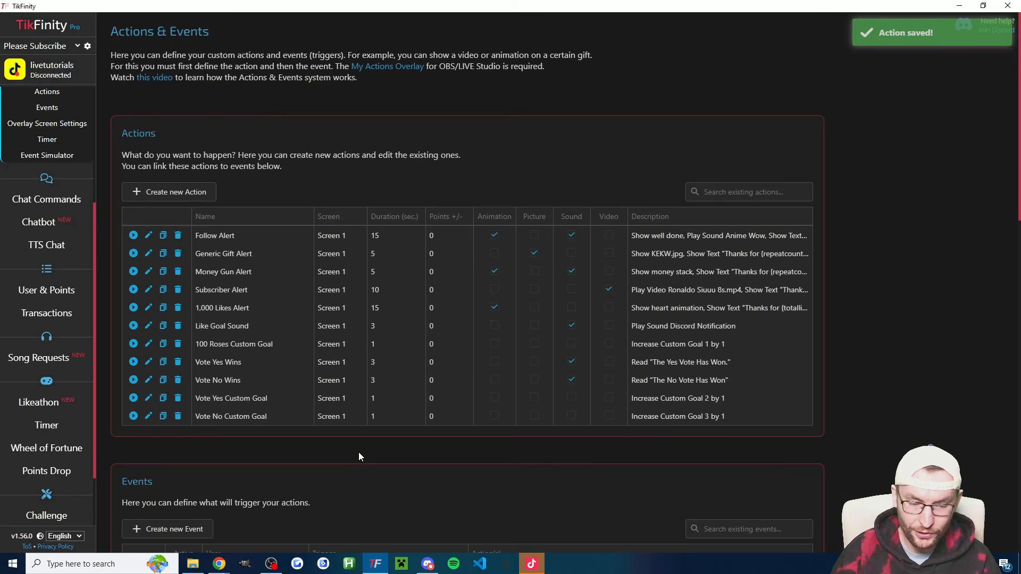
# - Review the command and linked action of the event triggered by commenting No, and save the event
pyautogui.scroll(-5, 359, 457)
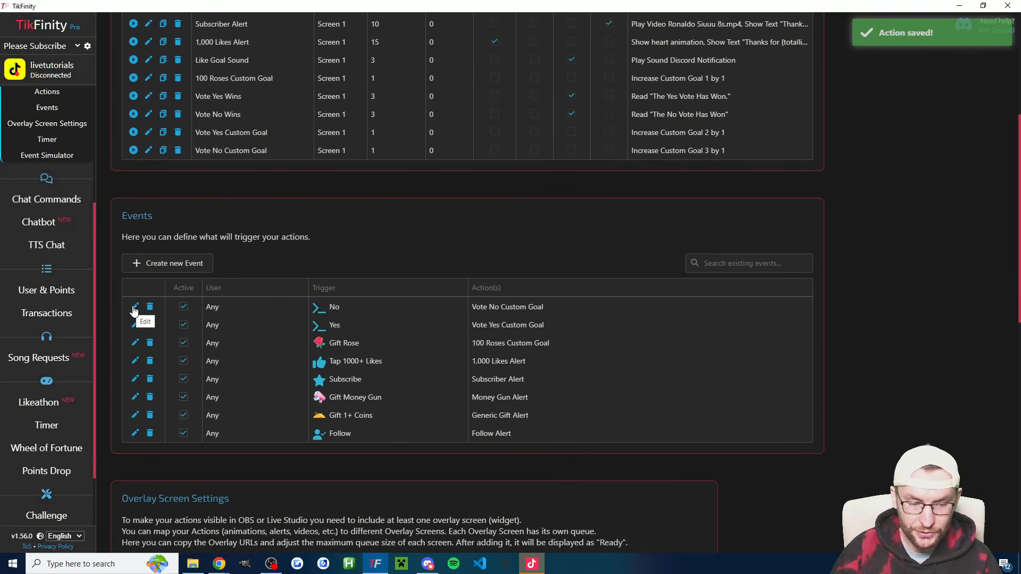
pyautogui.click(135, 308)
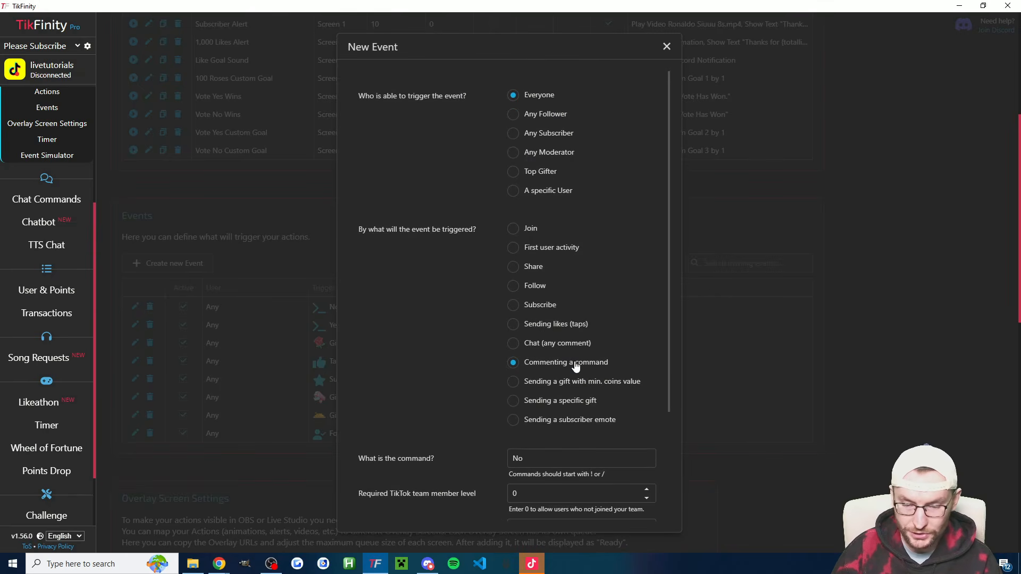
pyautogui.scroll(-2, 576, 367)
pyautogui.moveTo(548, 351); pyautogui.dragTo(507, 354)
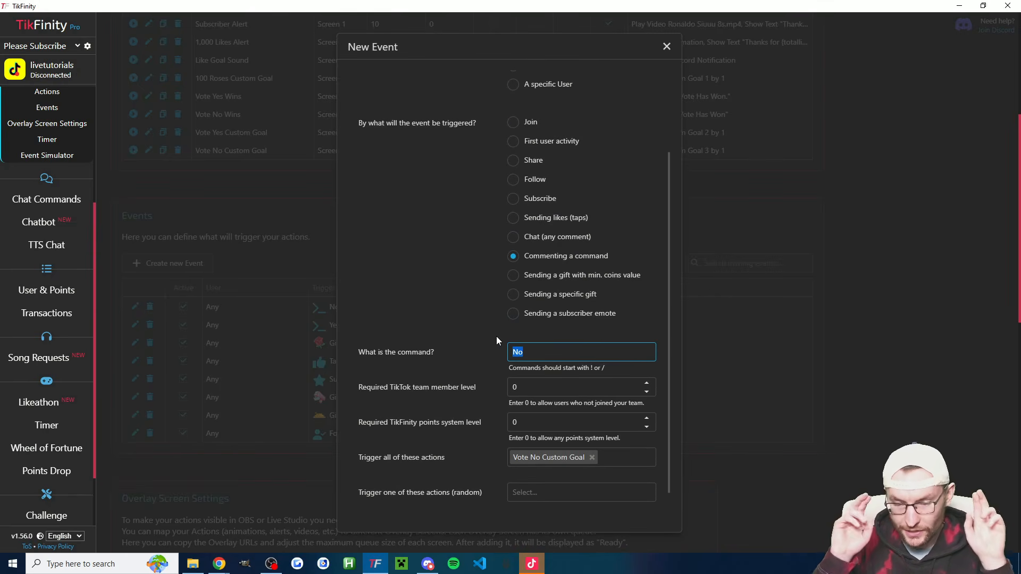
pyautogui.click(452, 321)
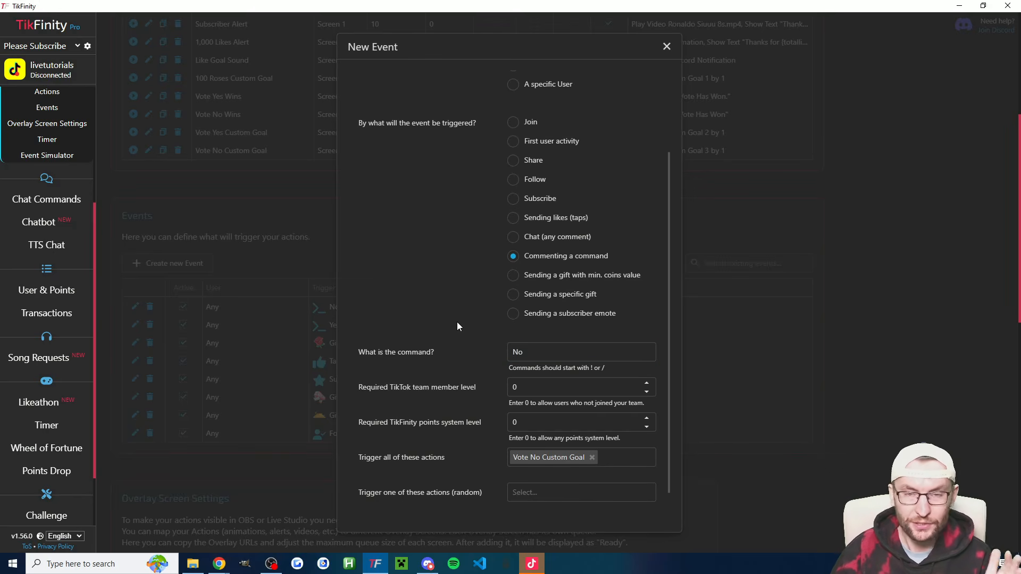
pyautogui.scroll(-1, 500, 341)
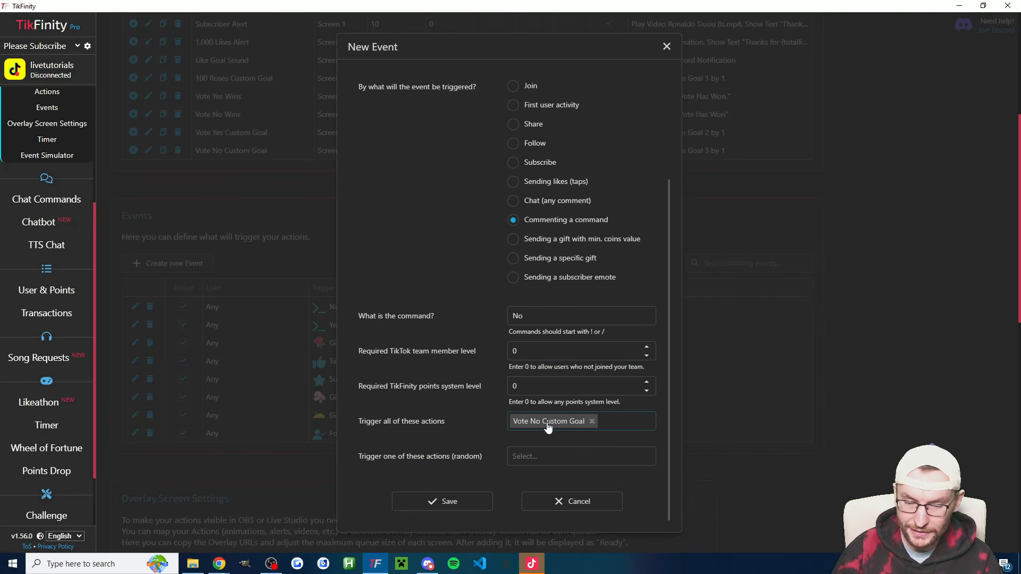
pyautogui.click(444, 503)
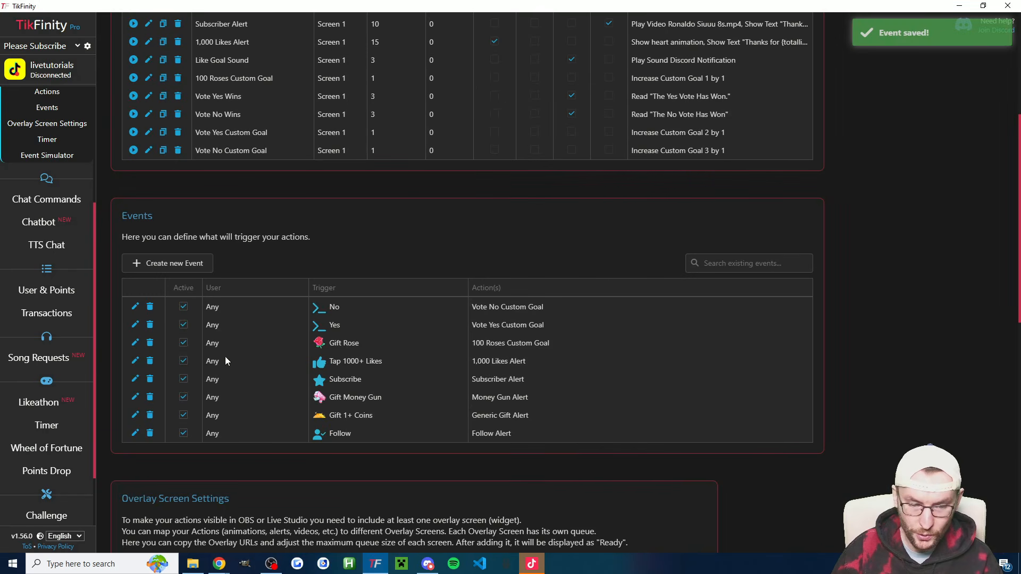
# - Review the command and linked action of the event triggered by commenting Yes, and save the event
pyautogui.click(135, 325)
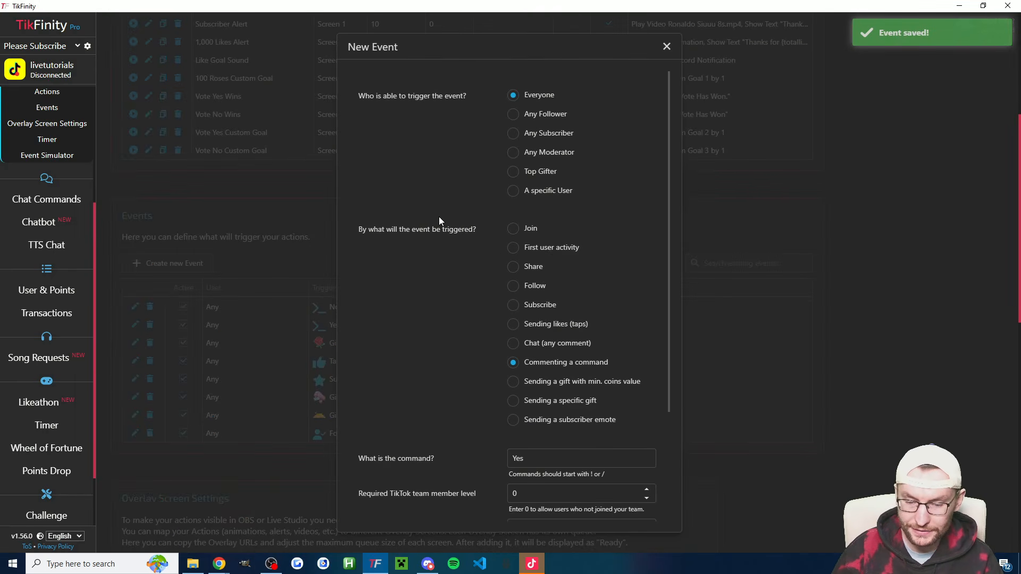
pyautogui.scroll(-3, 446, 221)
pyautogui.moveTo(538, 319); pyautogui.dragTo(471, 303)
pyautogui.click(472, 292)
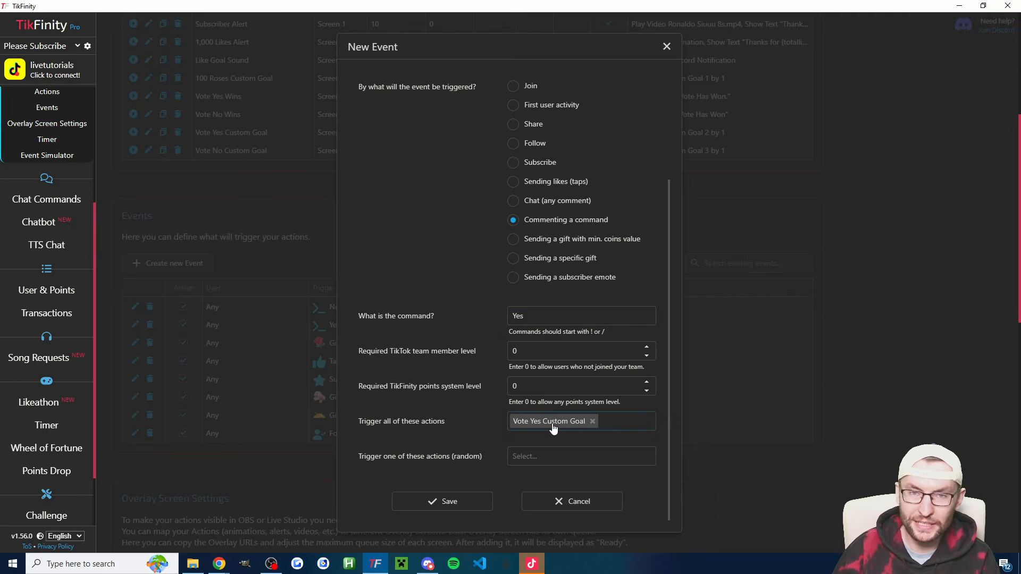
pyautogui.click(458, 501)
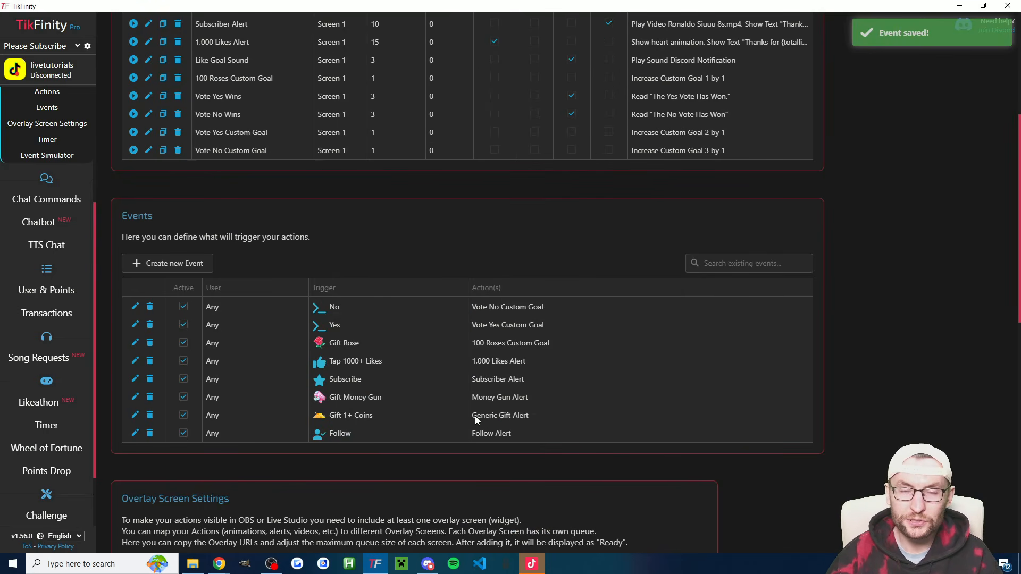
# - Test the Vote Yes Custom Goal action by running it repeatedly, and switch to TikTok LIVE Studio to check the overlay
pyautogui.scroll(5, 474, 416)
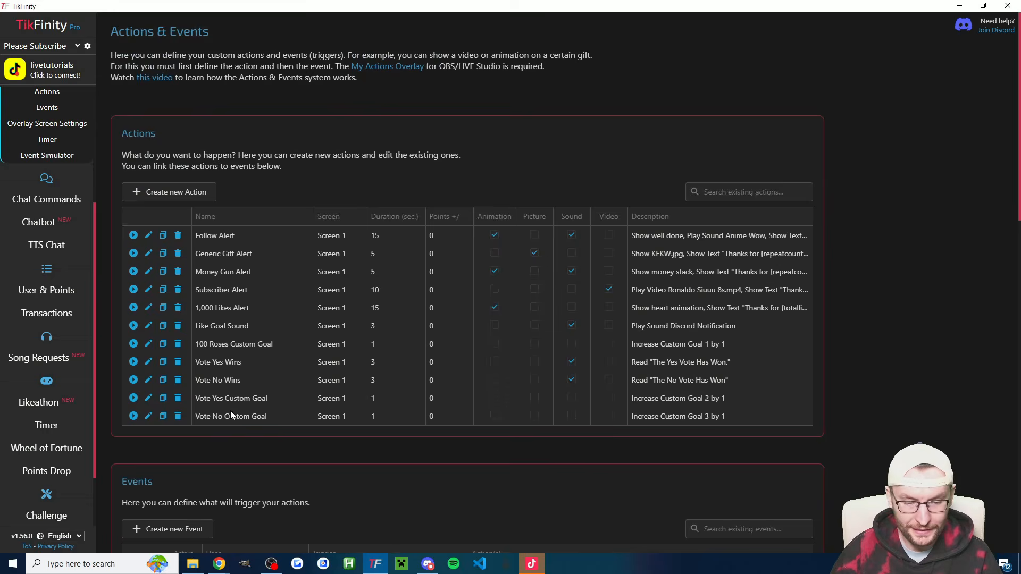
pyautogui.click(133, 400)
pyautogui.click(133, 400)
pyautogui.click(133, 400)
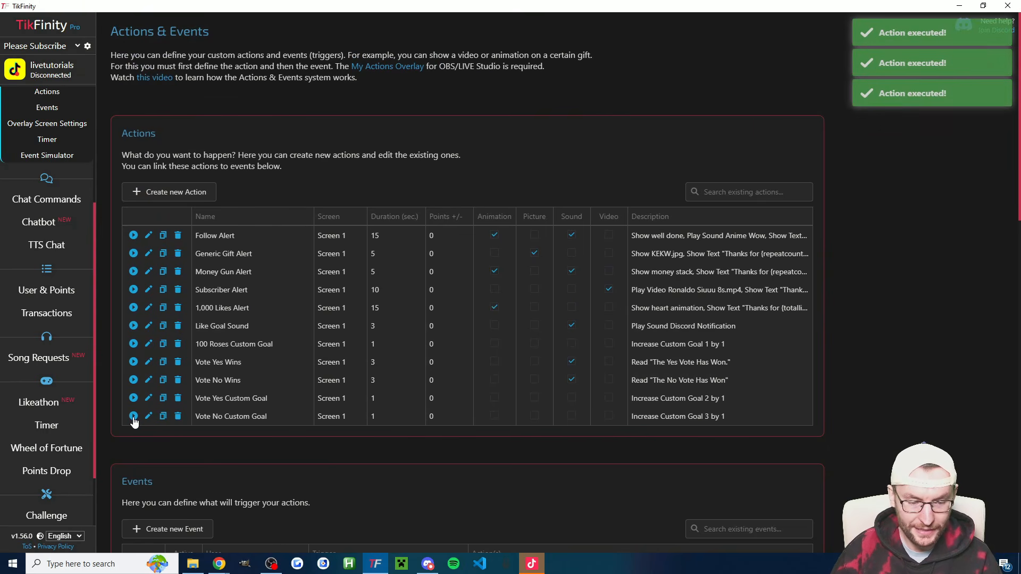
pyautogui.click(133, 400)
pyautogui.click(133, 400)
pyautogui.click(133, 400)
pyautogui.click(133, 400)
pyautogui.click(133, 400)
pyautogui.click(532, 564)
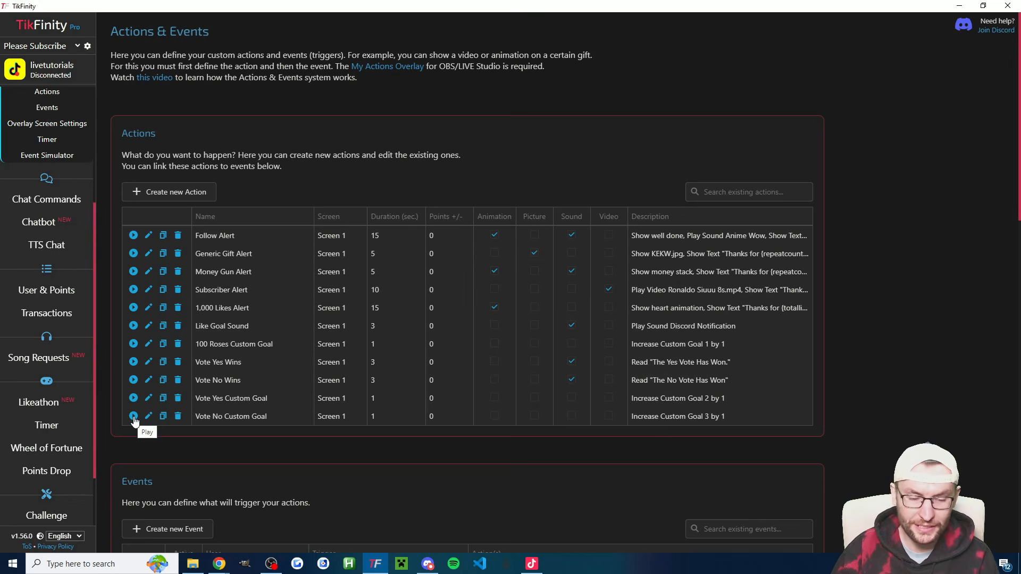
# - Run the Vote No Custom Goal action repeatedly in TikFinity, and check the Vote No overlay in TikTok LIVE Studio
pyautogui.click(133, 417)
pyautogui.click(133, 416)
pyautogui.click(133, 416)
pyautogui.click(134, 416)
pyautogui.click(133, 417)
pyautogui.click(134, 417)
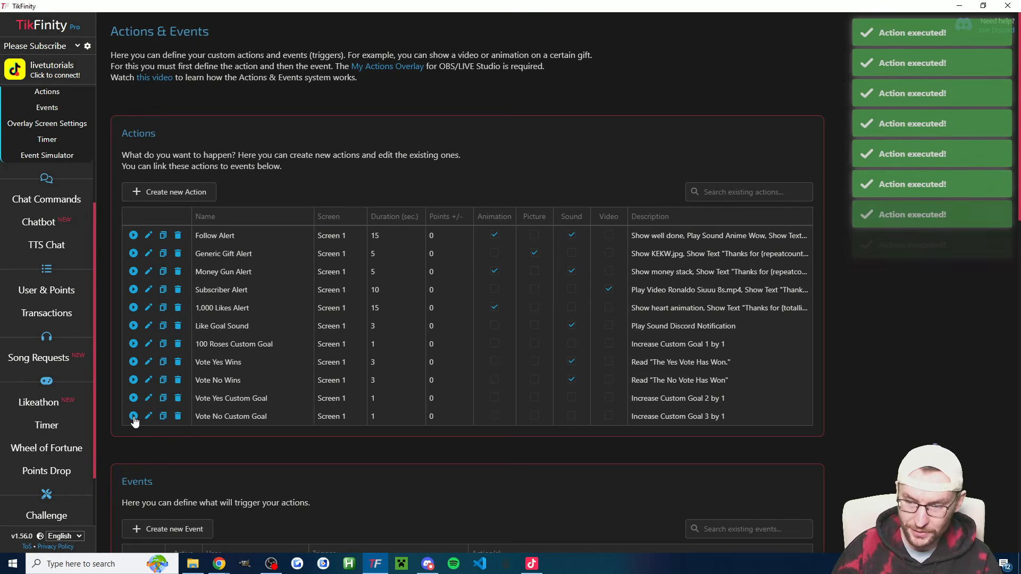
pyautogui.click(133, 416)
pyautogui.click(134, 417)
pyautogui.click(134, 418)
pyautogui.click(134, 418)
pyautogui.click(134, 418)
pyautogui.click(532, 564)
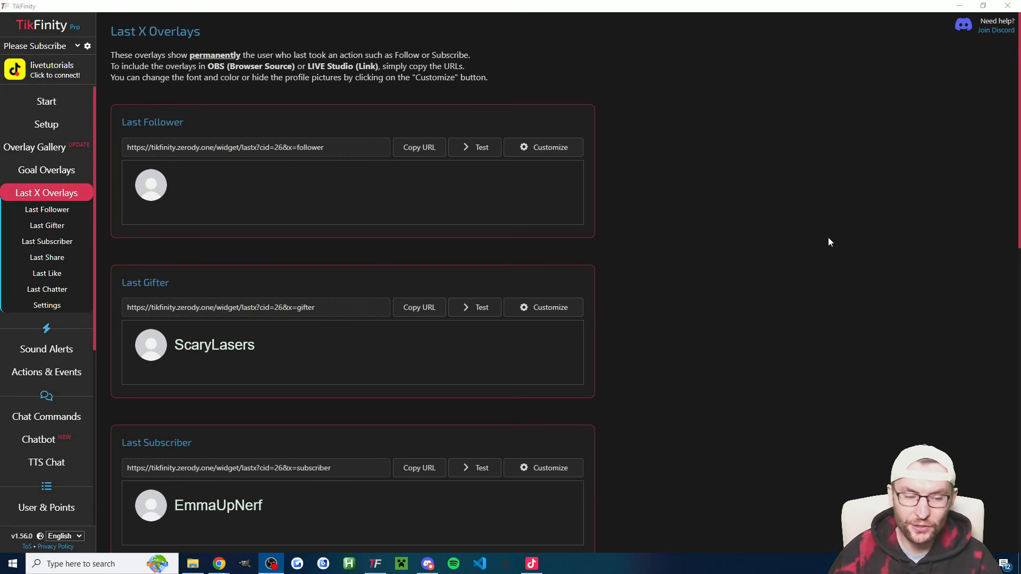
# - Customize the Last Subscriber overlay in Last X Overlays with font color #ffff00 and an enabled background color
pyautogui.click(68, 193)
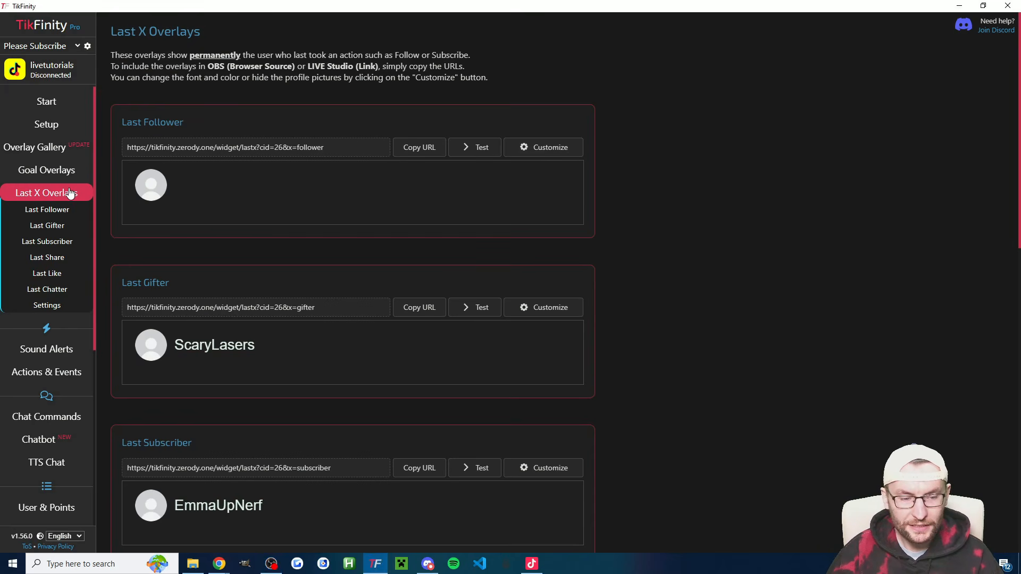
pyautogui.click(68, 193)
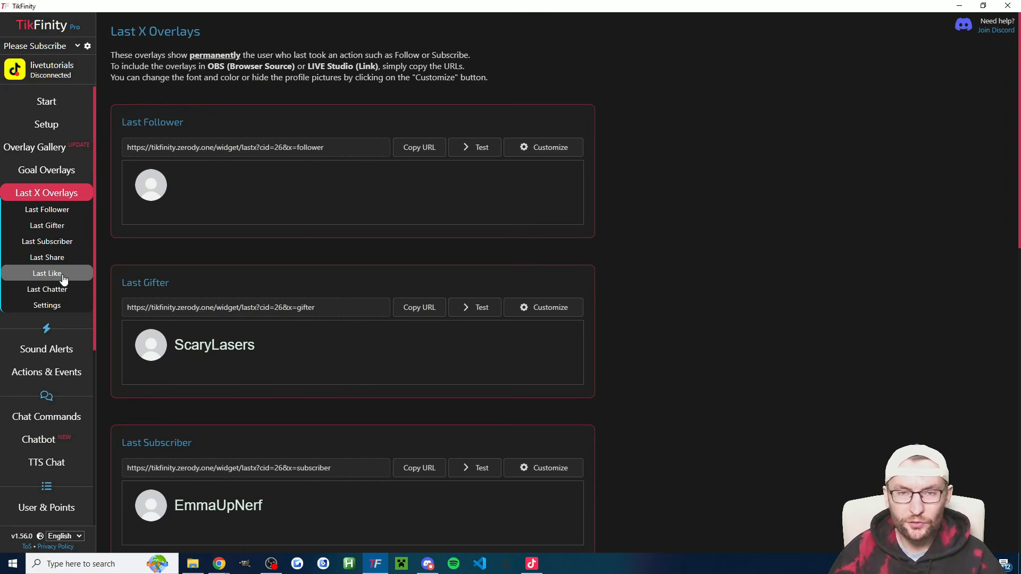
pyautogui.click(66, 244)
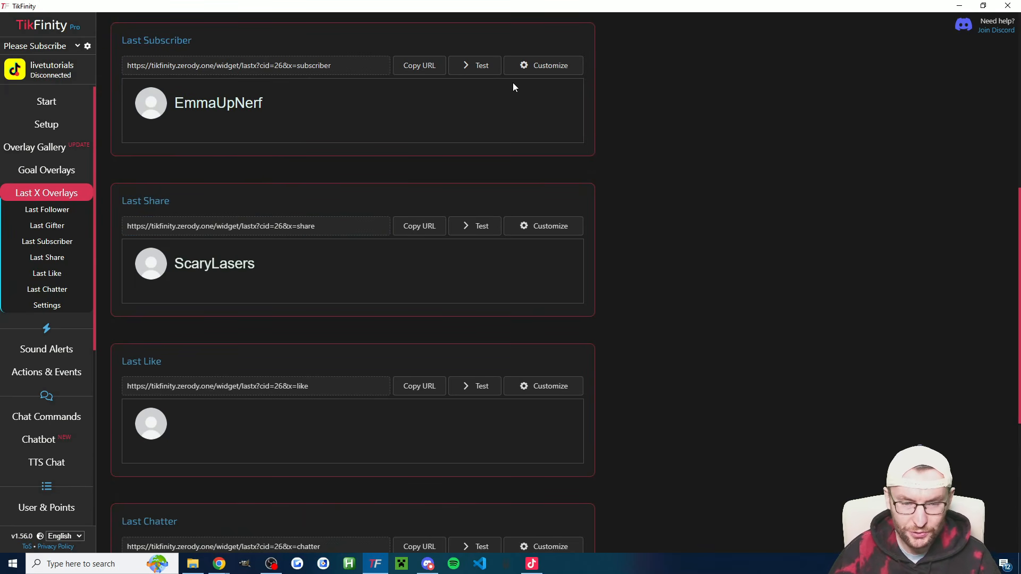
pyautogui.click(547, 66)
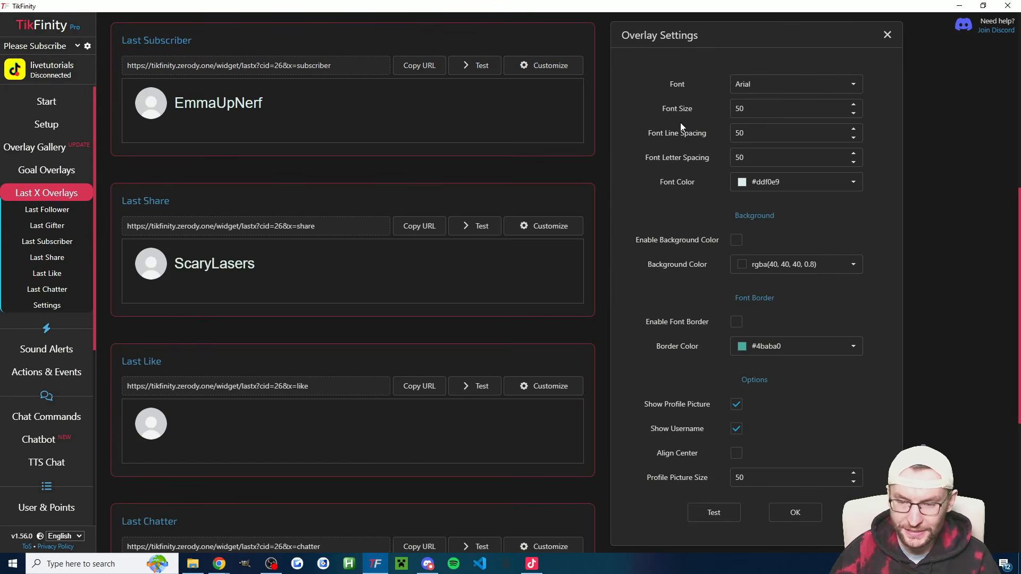
pyautogui.click(853, 182)
pyautogui.doubleClick(961, 354)
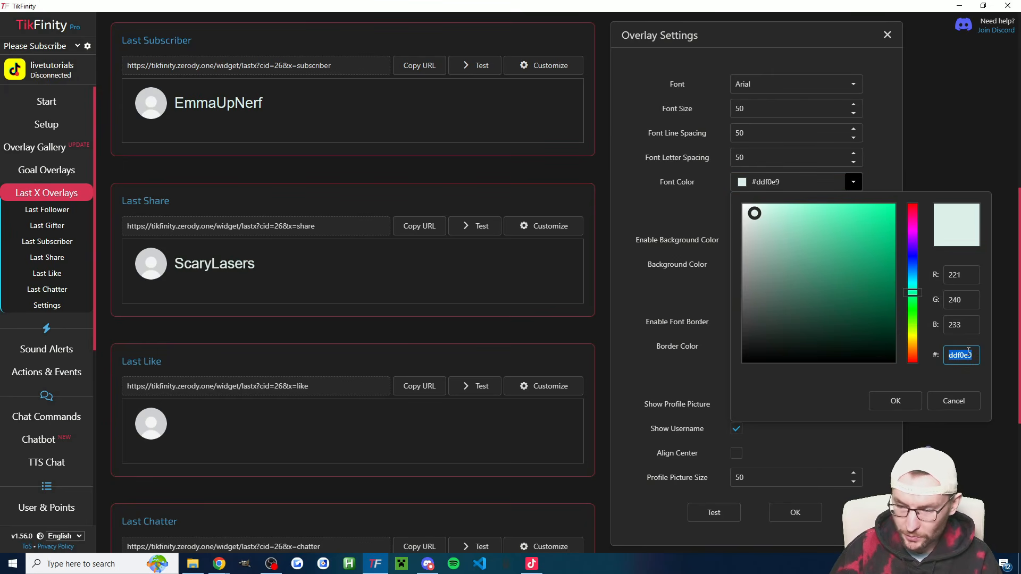
pyautogui.write('ff0')
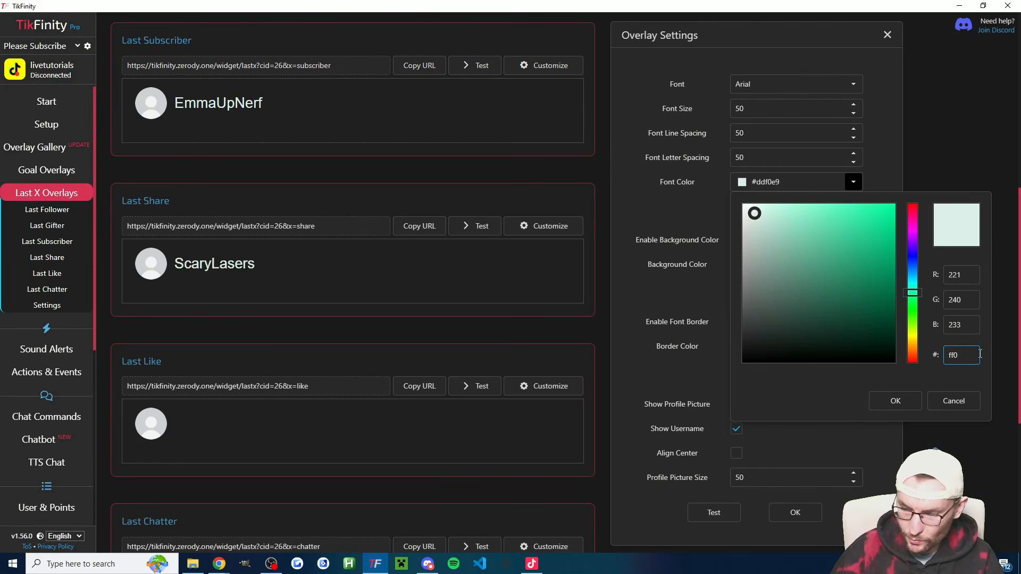
pyautogui.click(896, 401)
pyautogui.click(736, 241)
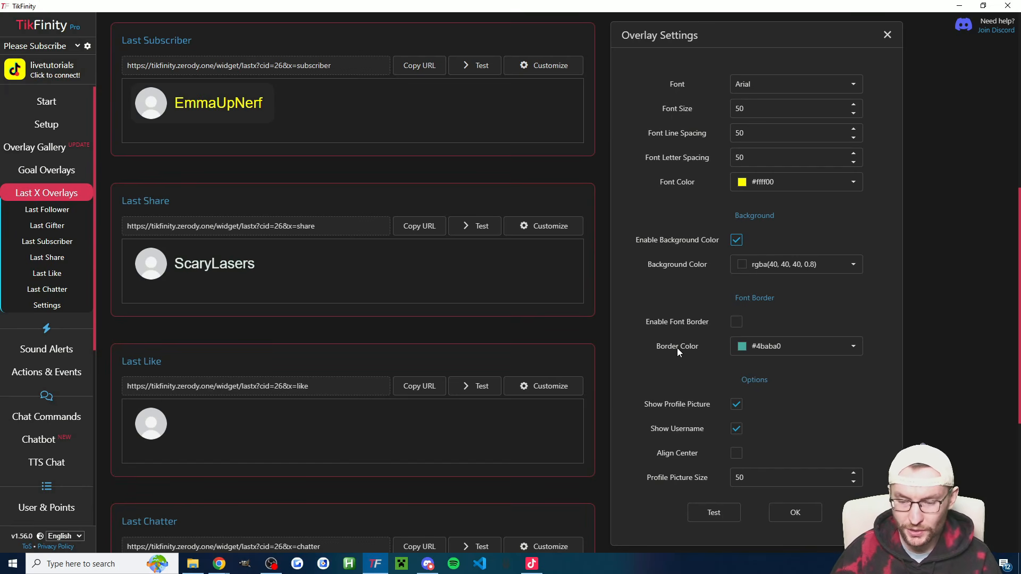
# - Test the customized Last Subscriber overlay and accept its settings
pyautogui.click(723, 514)
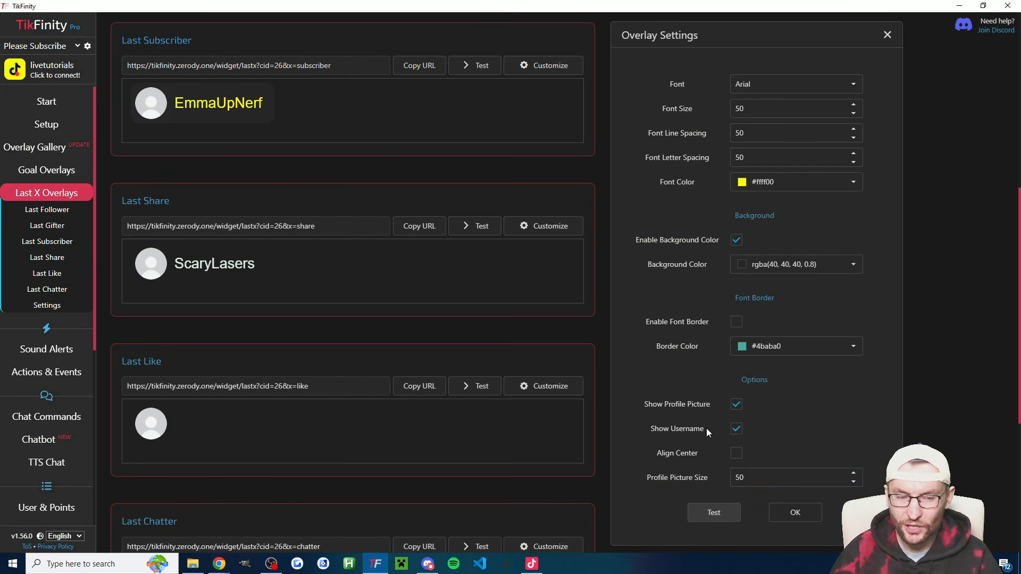
pyautogui.click(713, 515)
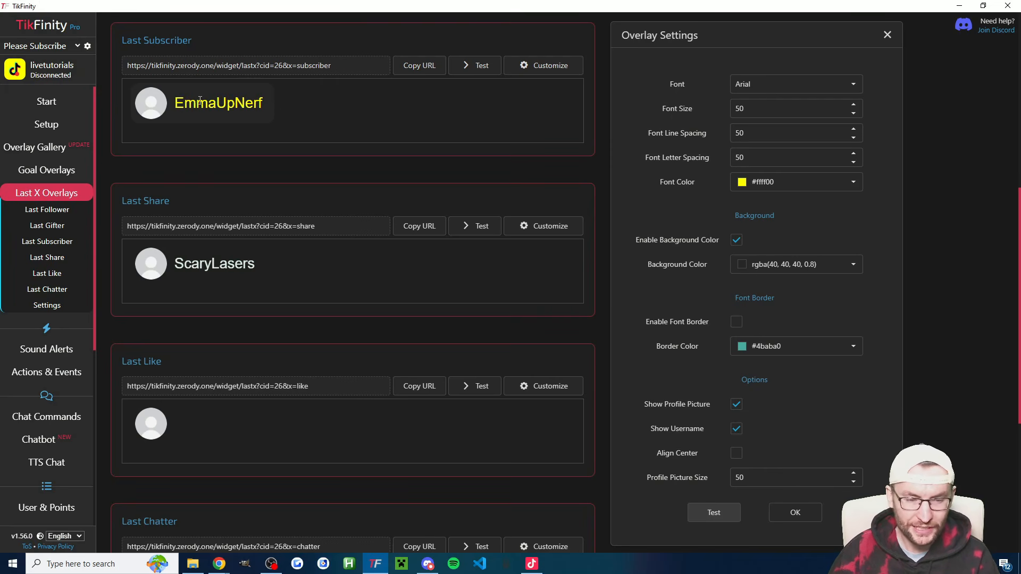
pyautogui.click(801, 522)
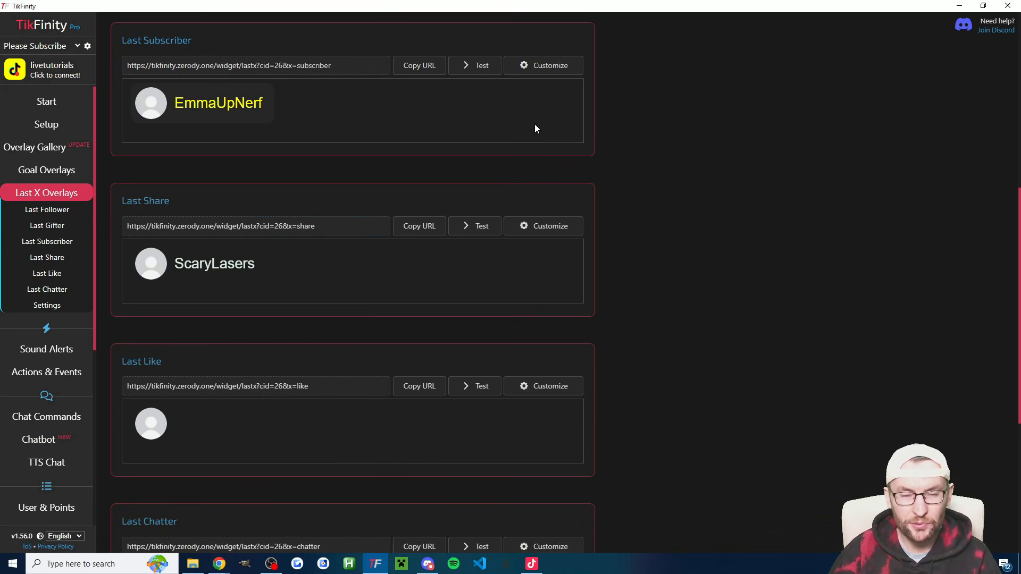
# - Copy the Last Subscriber overlay URL and paste it into a new Link source in TikTok LIVE Studio
pyautogui.click(418, 67)
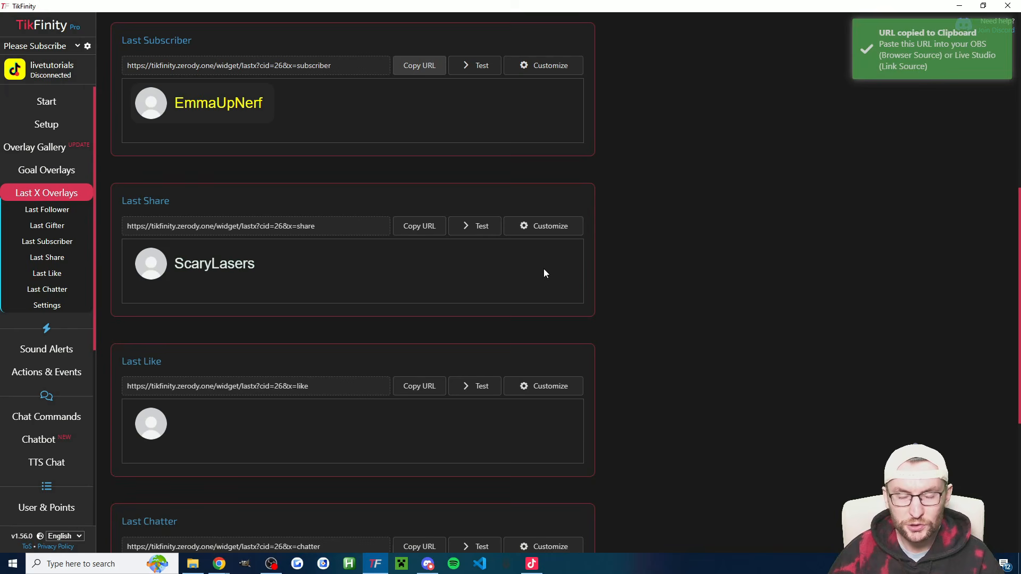
pyautogui.click(534, 565)
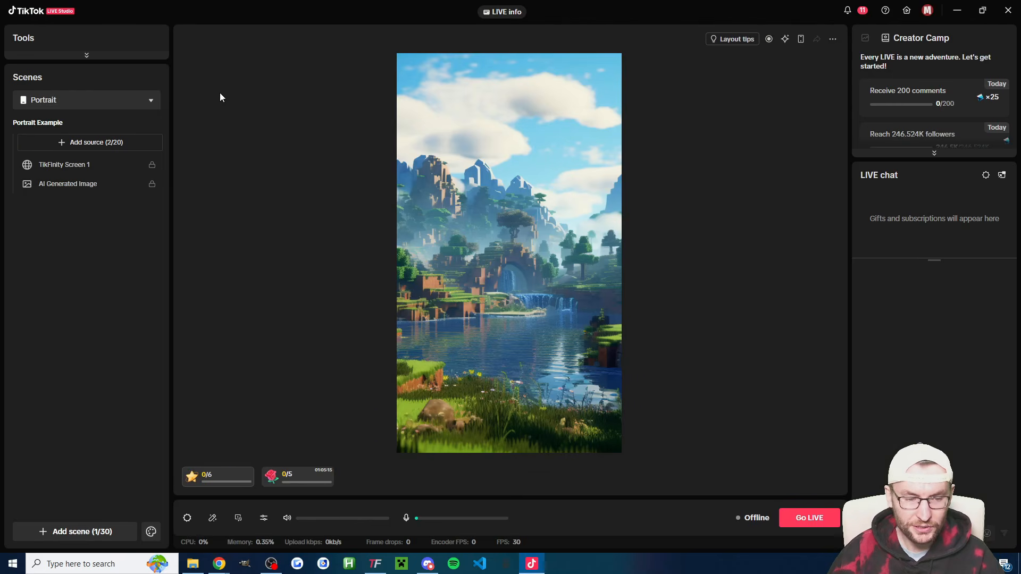
pyautogui.click(99, 142)
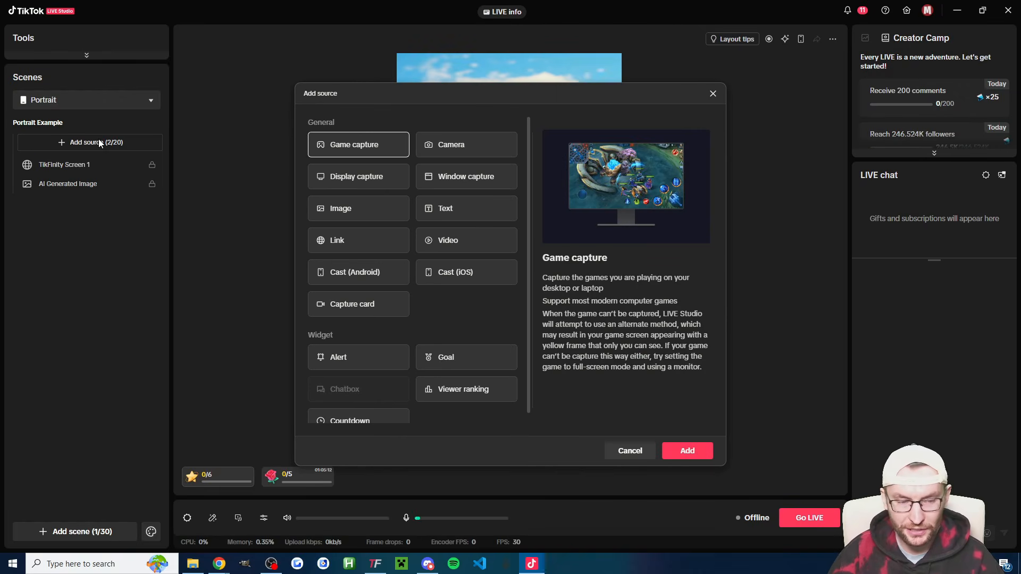
pyautogui.click(351, 243)
pyautogui.click(687, 450)
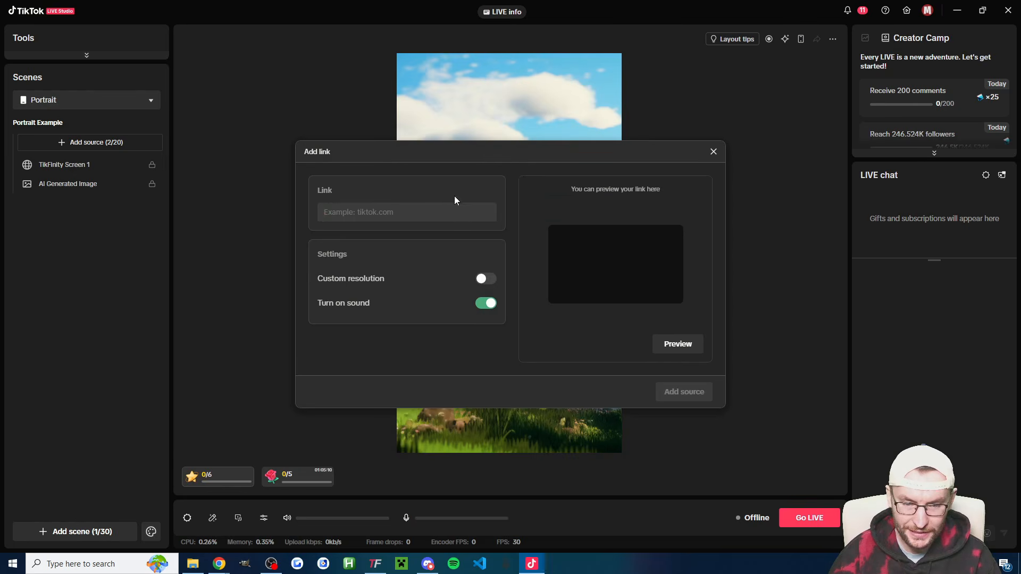
pyautogui.click(413, 211)
pyautogui.hotkey('ctrl', 'v')
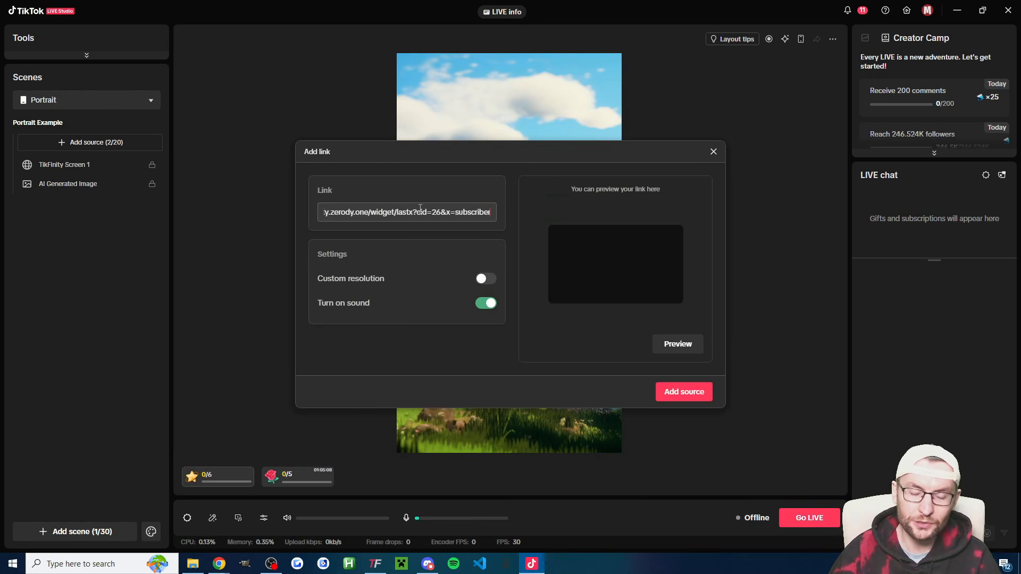
# - Enable a custom resolution of 400 wide by 80 high for the link and add it to the scene
pyautogui.click(494, 276)
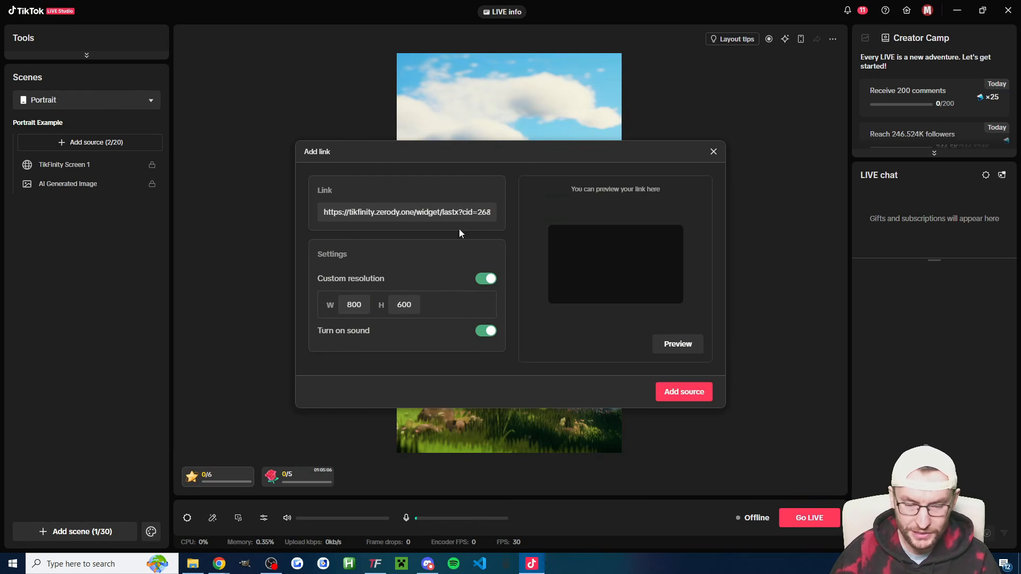
pyautogui.moveTo(452, 152); pyautogui.dragTo(742, 110)
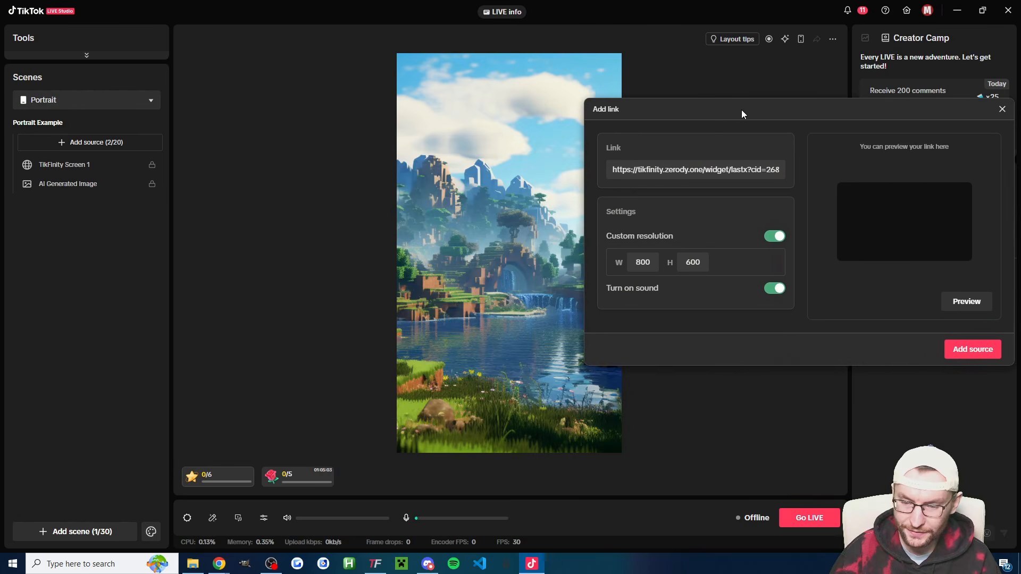
pyautogui.press('Tab')
pyautogui.write('80')
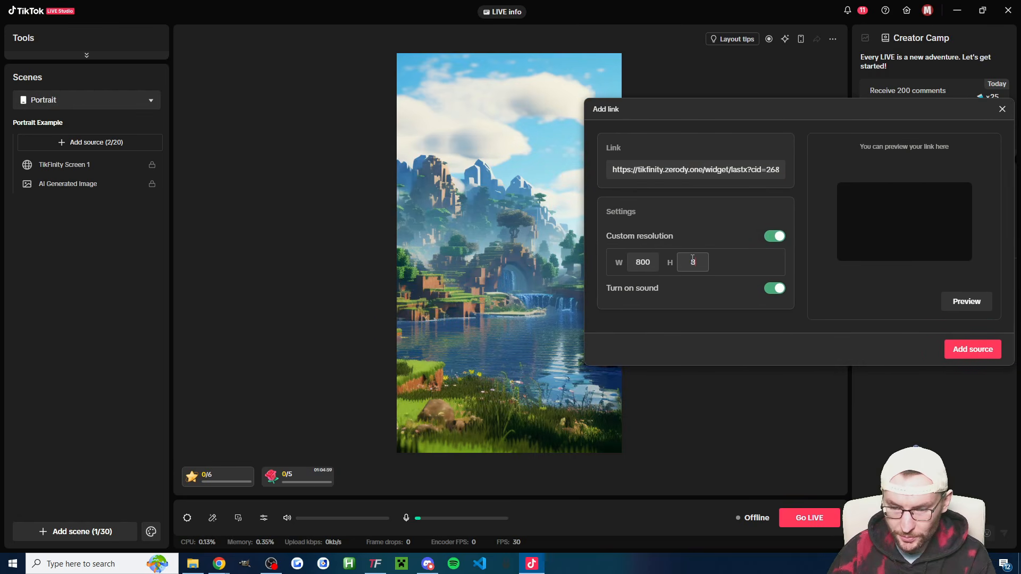
pyautogui.doubleClick(643, 262)
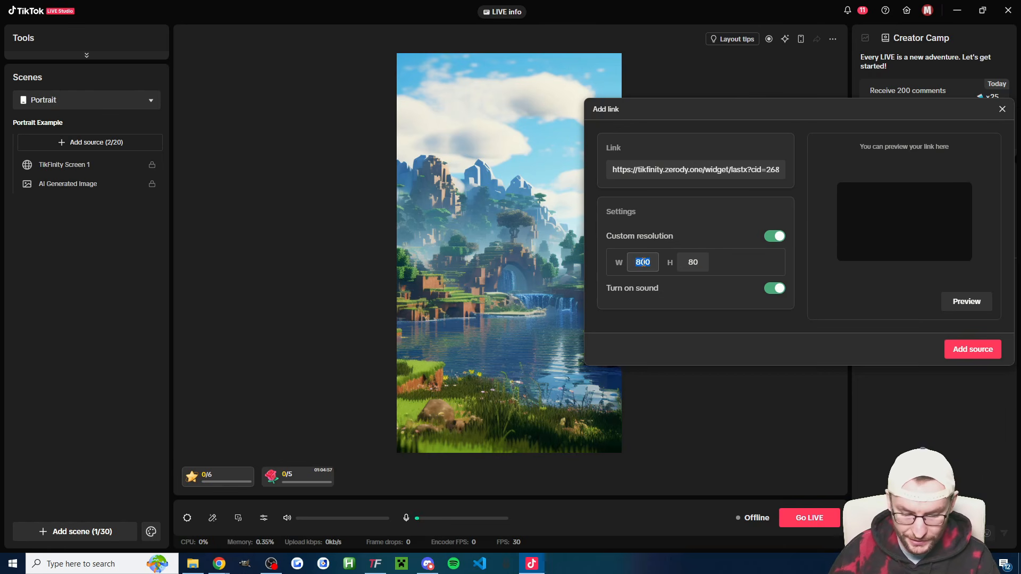
pyautogui.write('400')
pyautogui.click(969, 350)
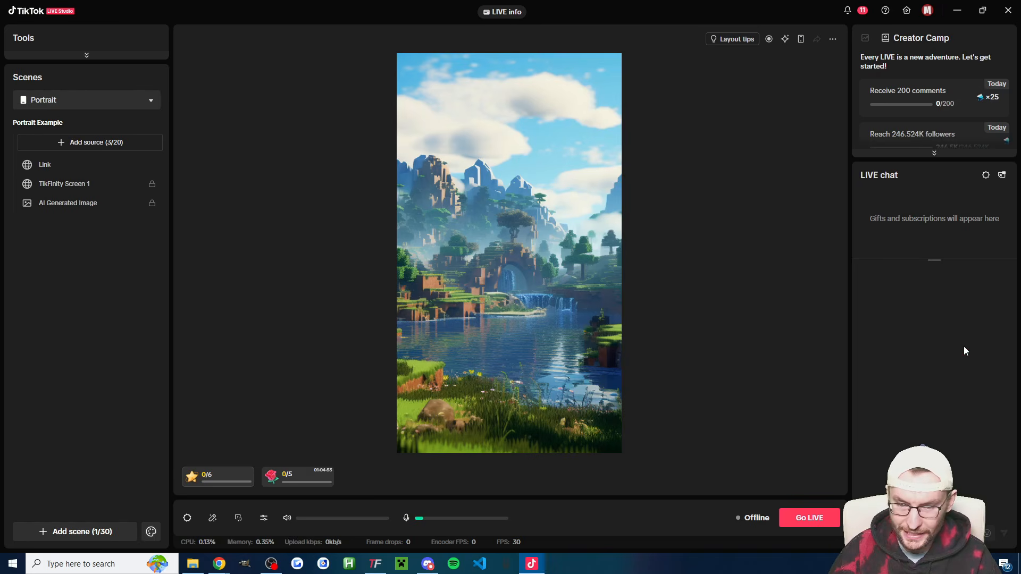
# - Shrink the new subscriber overlay and place it about 444 px below the canvas's top edge and 86 px from its left edge
pyautogui.click(106, 166)
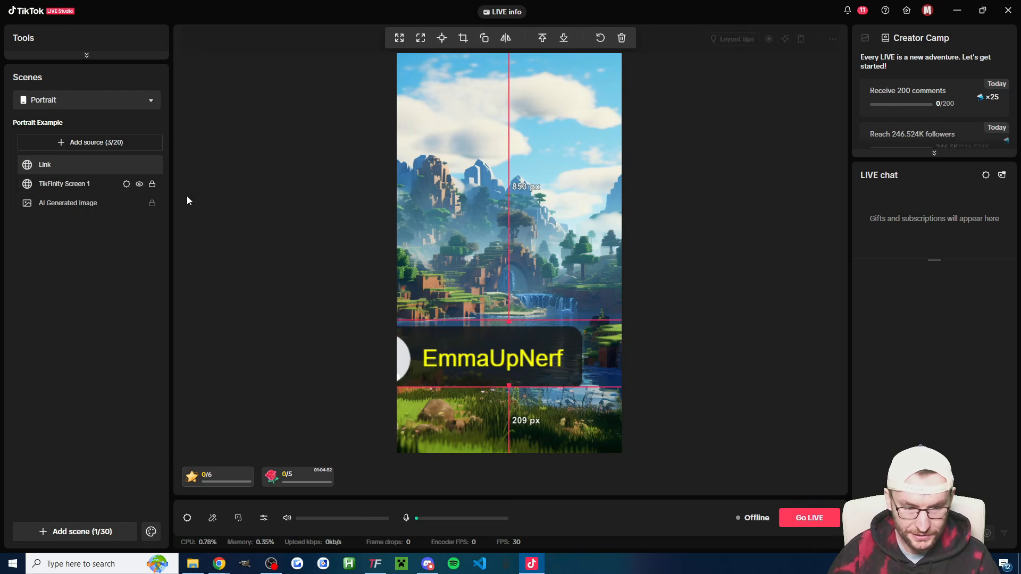
pyautogui.moveTo(508, 387); pyautogui.dragTo(534, 212)
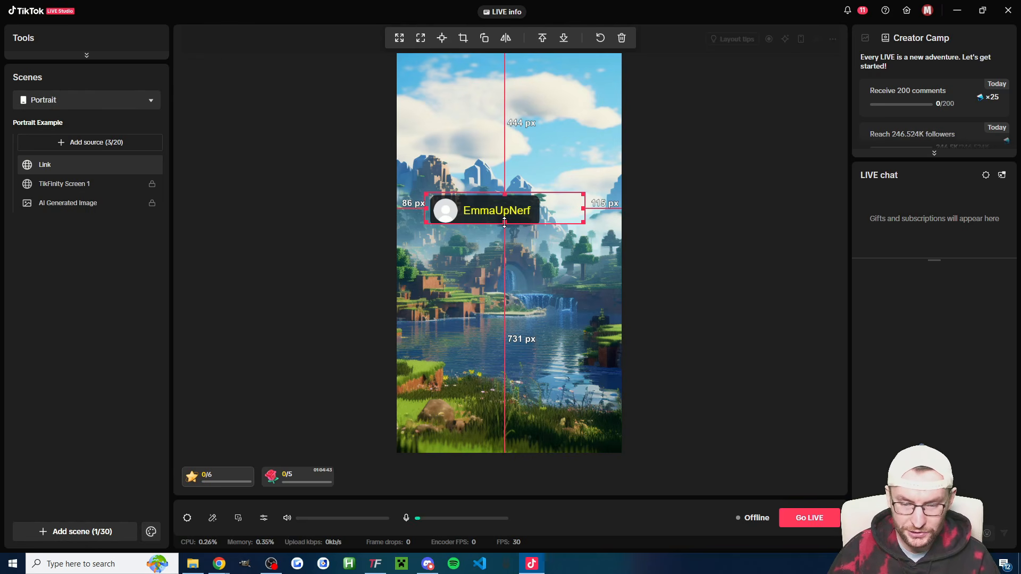
pyautogui.moveTo(504, 222); pyautogui.dragTo(483, 213)
# - Rename the link source to Last Sub and move its overlay to about 152 px below the canvas's top edge
pyautogui.rightClick(51, 164)
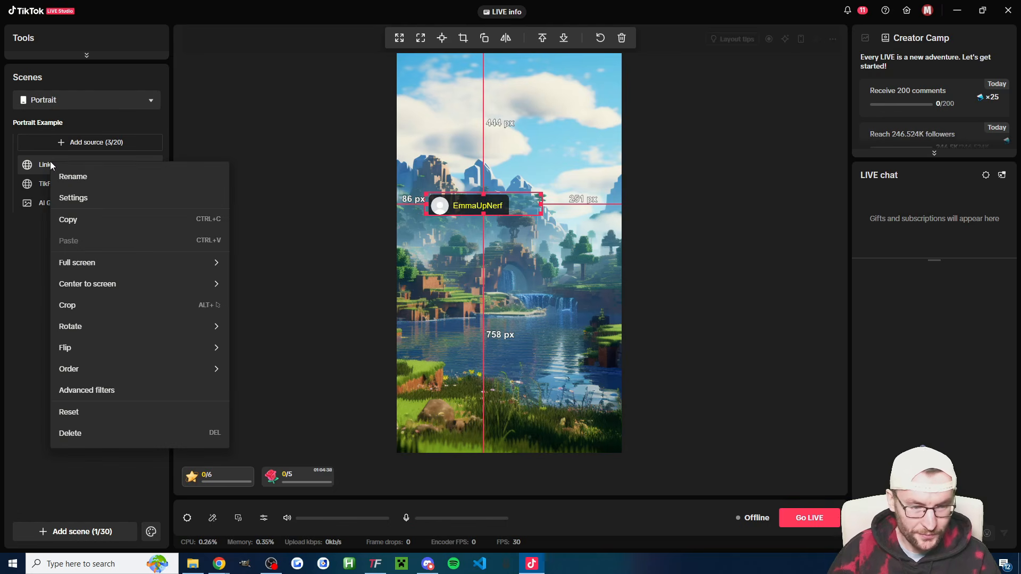
pyautogui.click(75, 177)
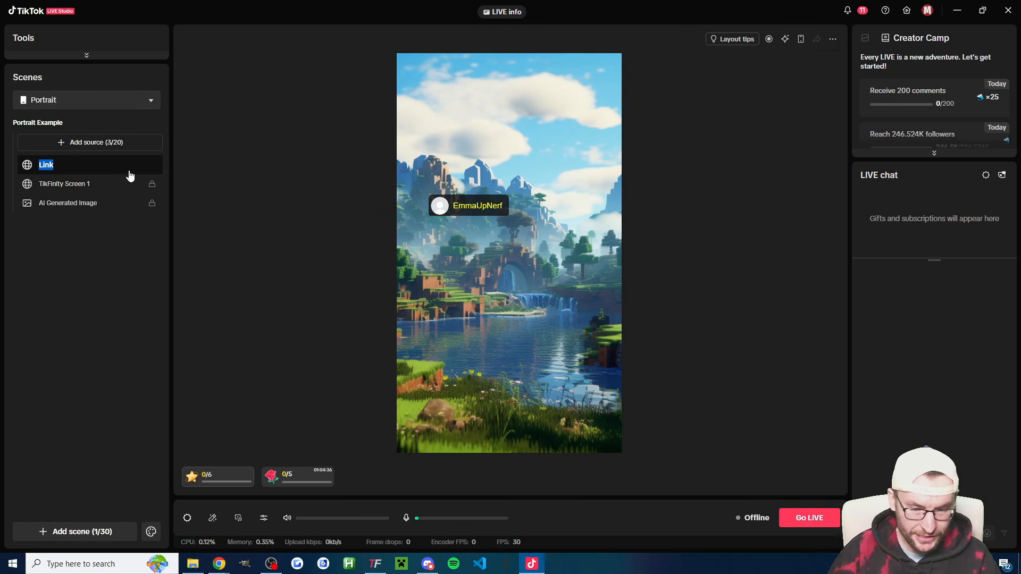
pyautogui.write('Last')
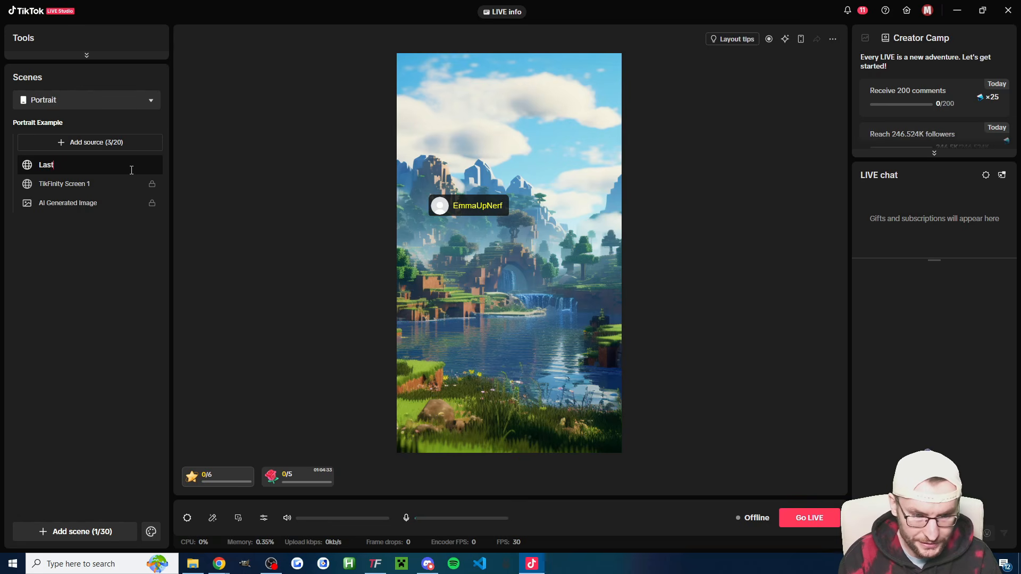
pyautogui.write(' Sub')
pyautogui.press('Return')
pyautogui.moveTo(442, 198); pyautogui.dragTo(436, 85)
pyautogui.moveTo(442, 89); pyautogui.dragTo(440, 112)
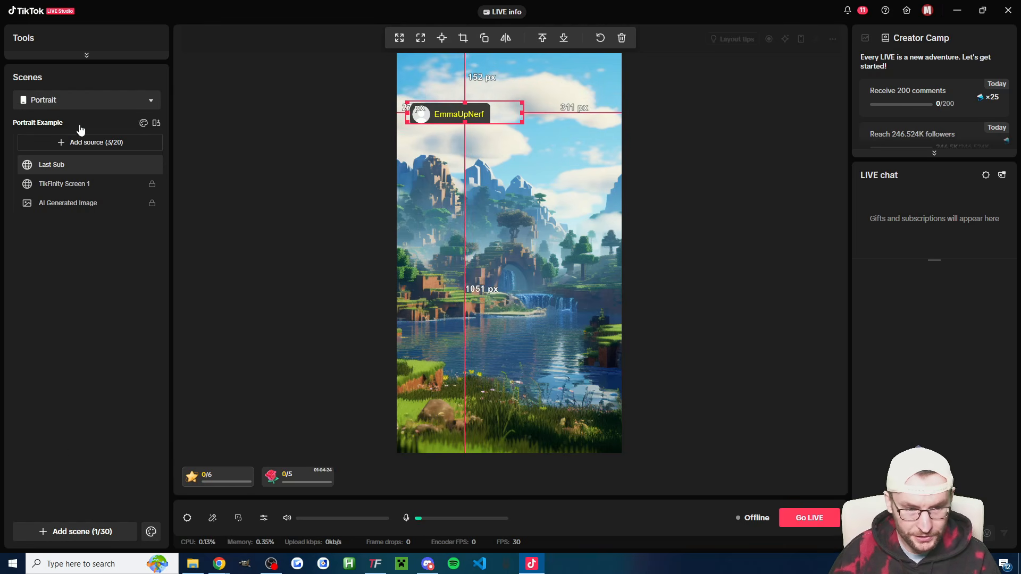
# - Add a text source reading "Last Sub:" with the red text on black background preset
pyautogui.click(87, 147)
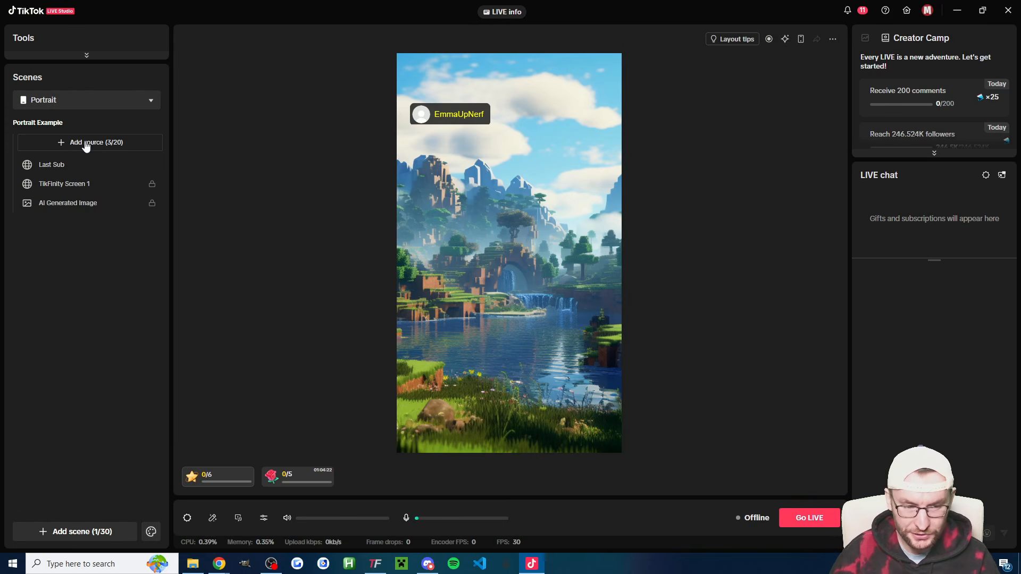
pyautogui.click(86, 143)
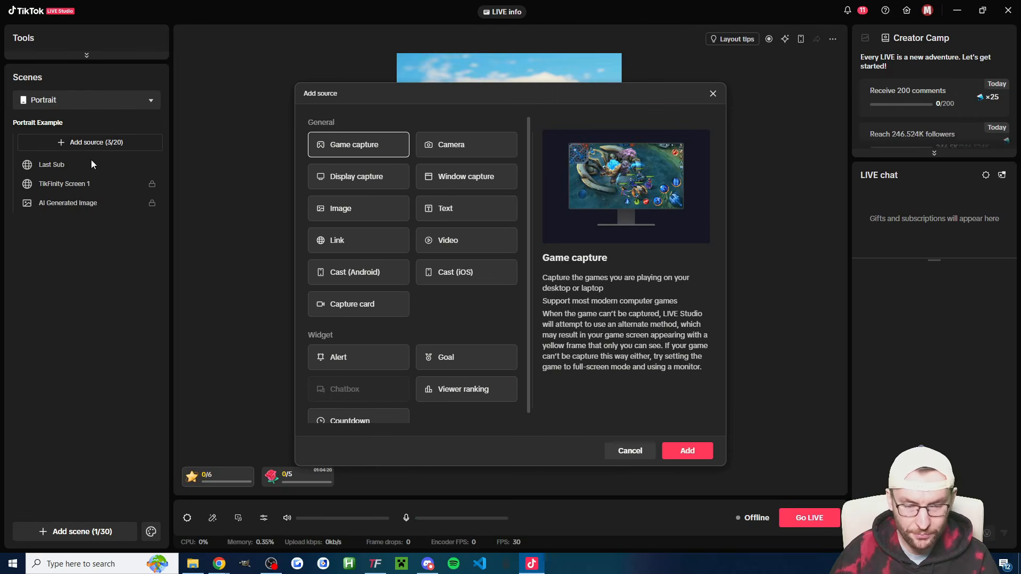
pyautogui.click(464, 214)
pyautogui.click(687, 451)
pyautogui.click(312, 154)
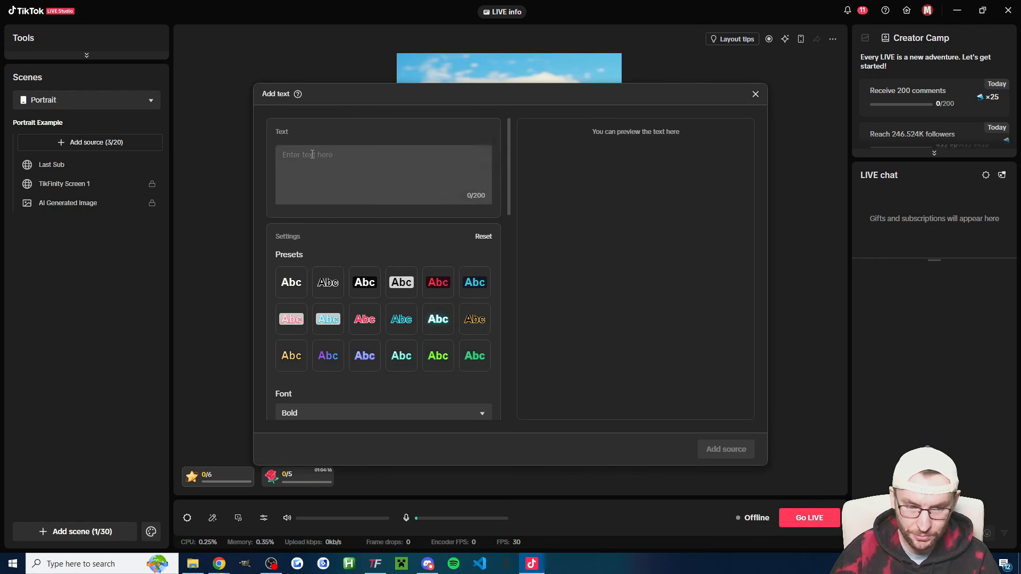
pyautogui.write('Last Sub:')
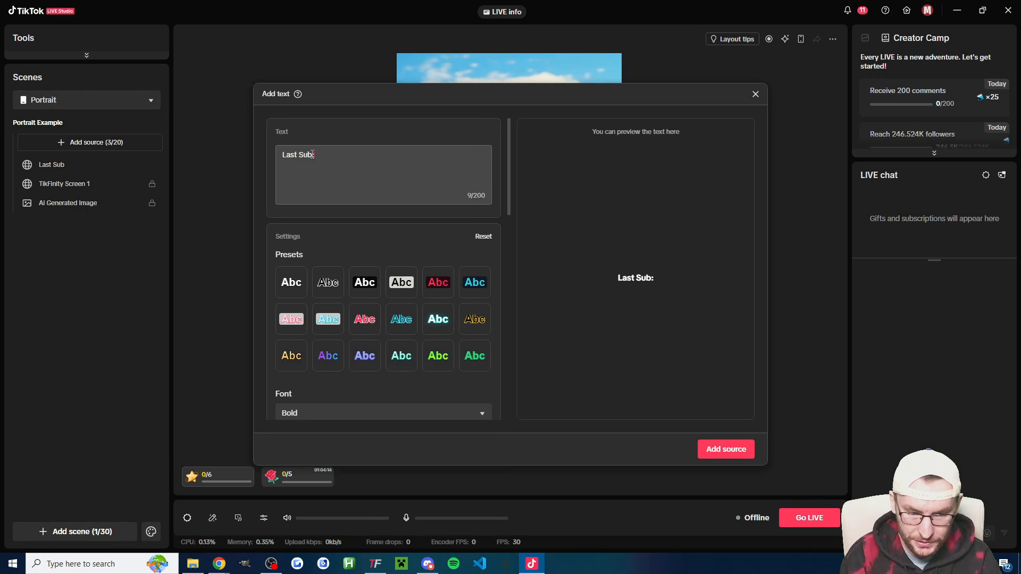
pyautogui.scroll(-1, 408, 241)
pyautogui.click(435, 234)
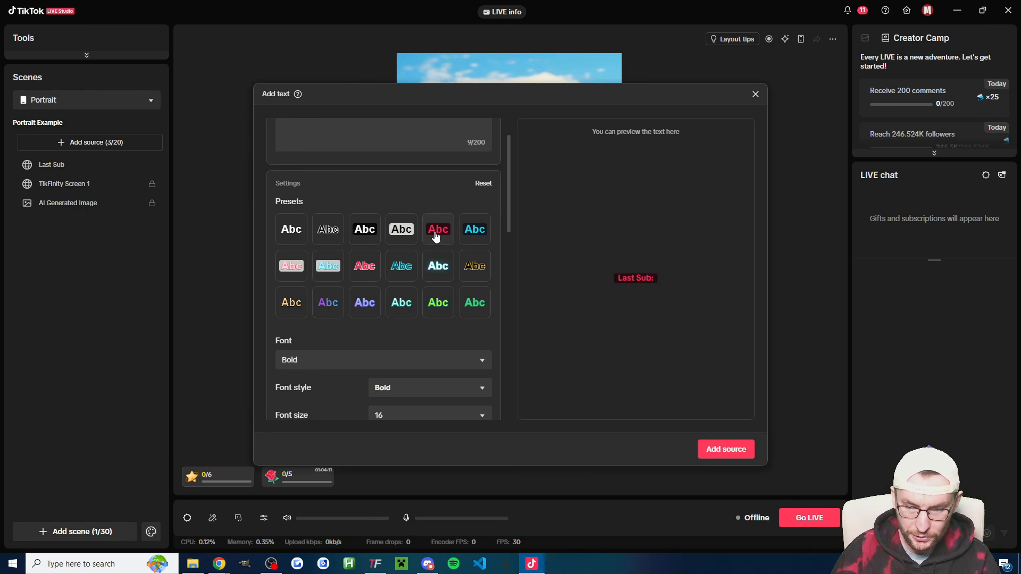
pyautogui.scroll(-7, 409, 286)
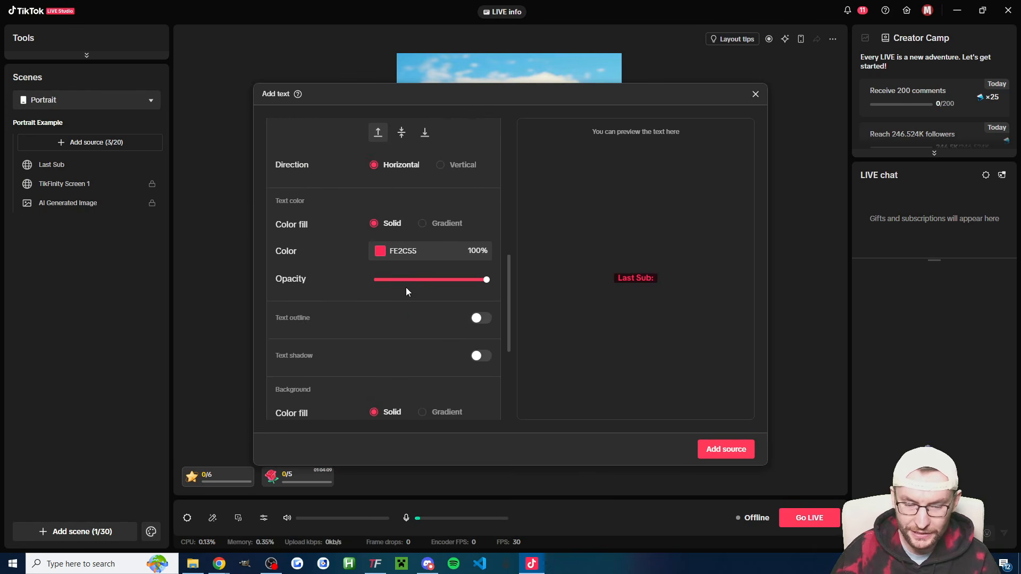
pyautogui.click(726, 449)
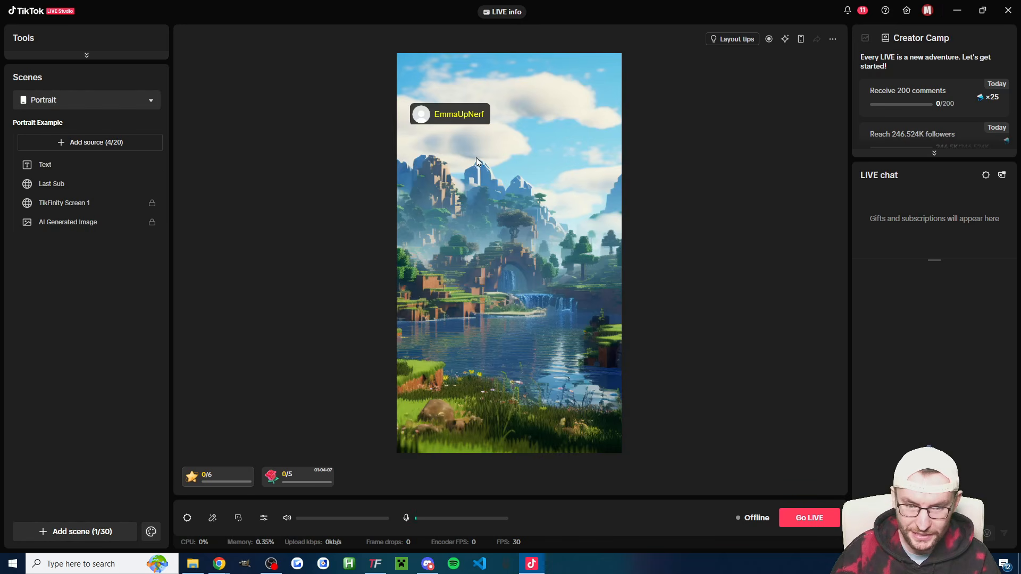
# - Place the "Last Sub:" text just above the subscriber overlay, about 116 px below the canvas's top edge
pyautogui.moveTo(478, 230); pyautogui.dragTo(443, 97)
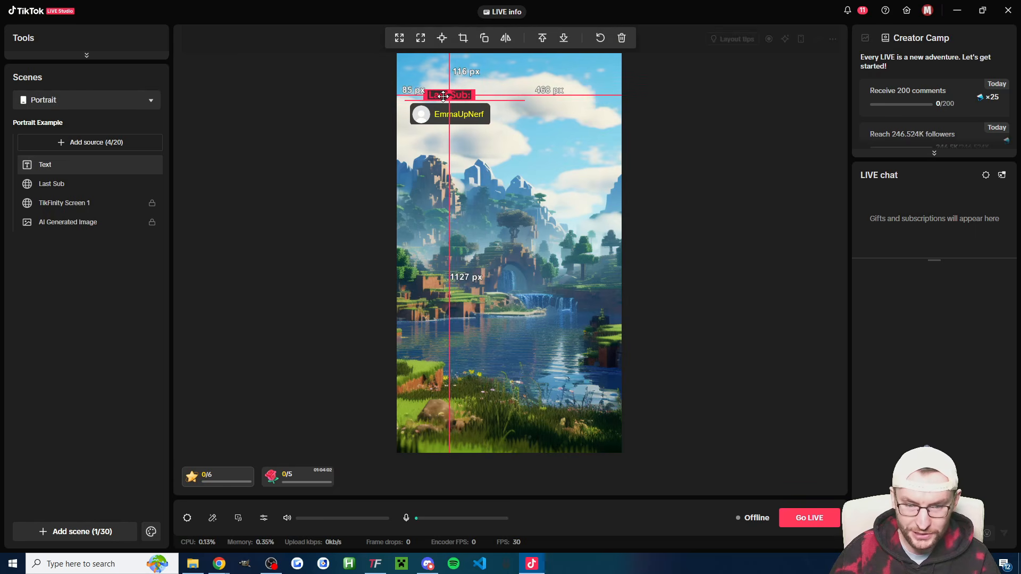
pyautogui.click(491, 178)
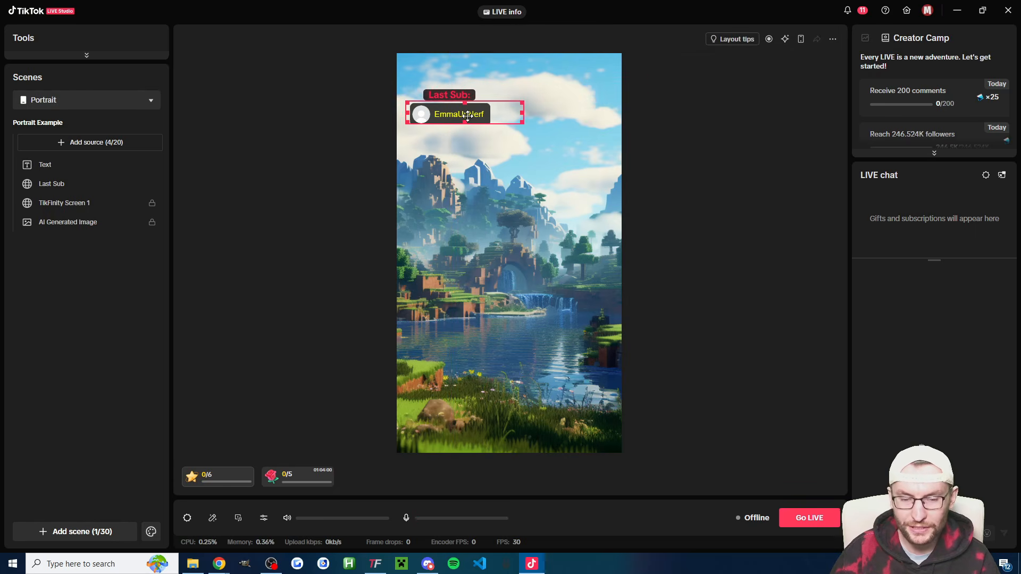
pyautogui.click(467, 116)
pyautogui.click(512, 170)
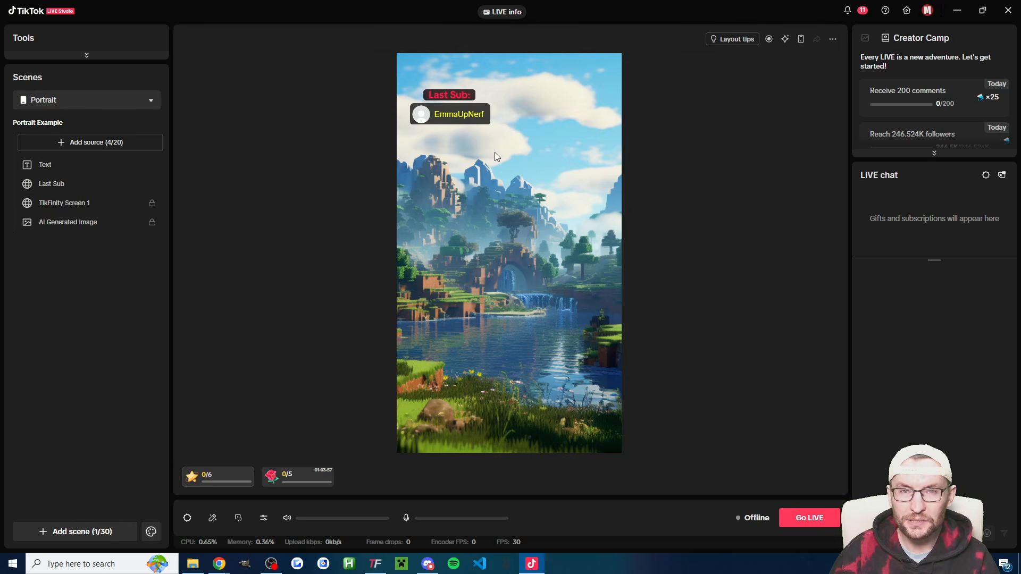
pyautogui.click(152, 183)
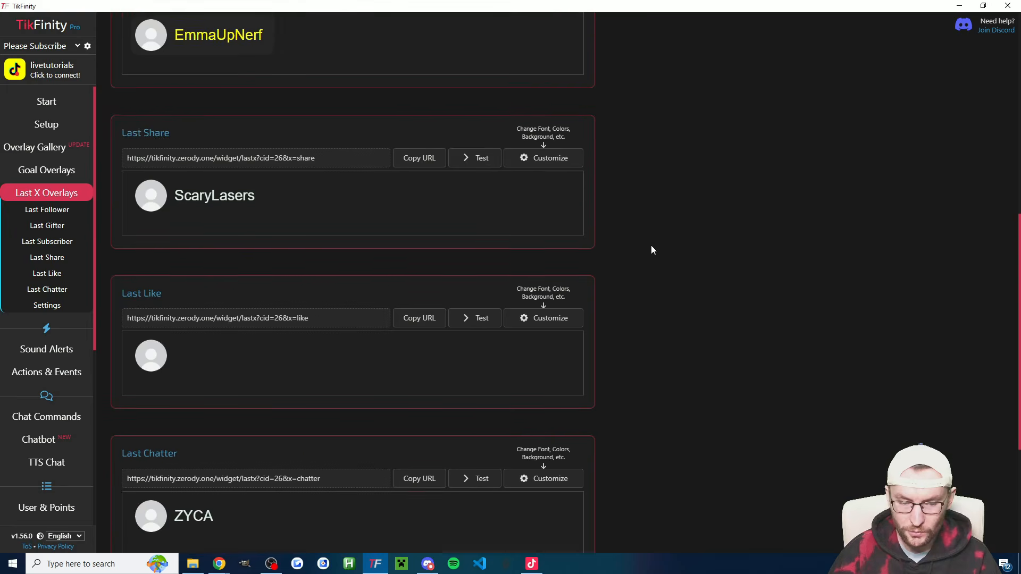
# - Set the Fade Duration of TikFinity's Last X Overlays to 200 milliseconds
pyautogui.scroll(-4, 651, 245)
pyautogui.scroll(5, 616, 308)
pyautogui.scroll(6, 620, 276)
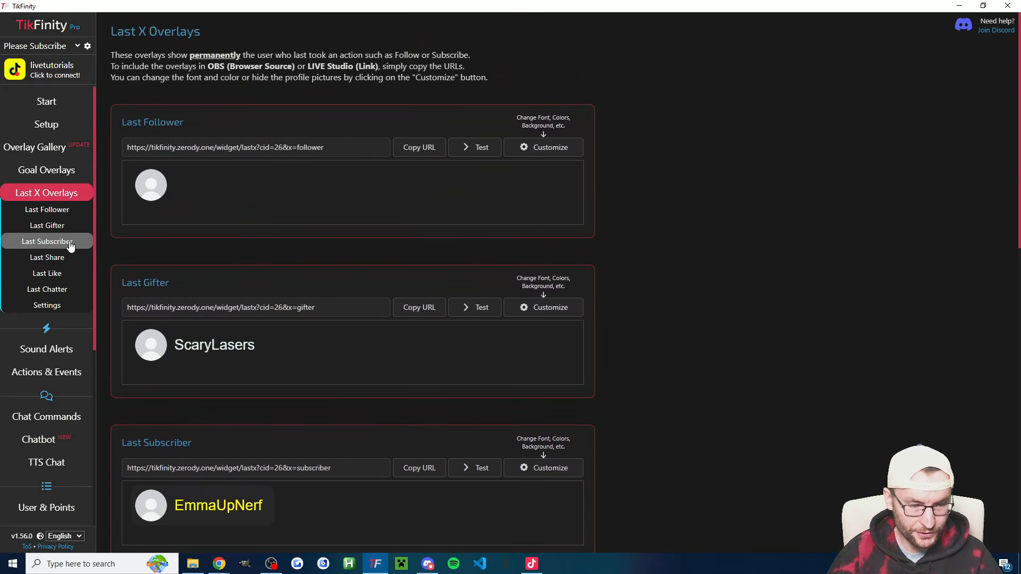
pyautogui.click(59, 305)
pyautogui.click(269, 400)
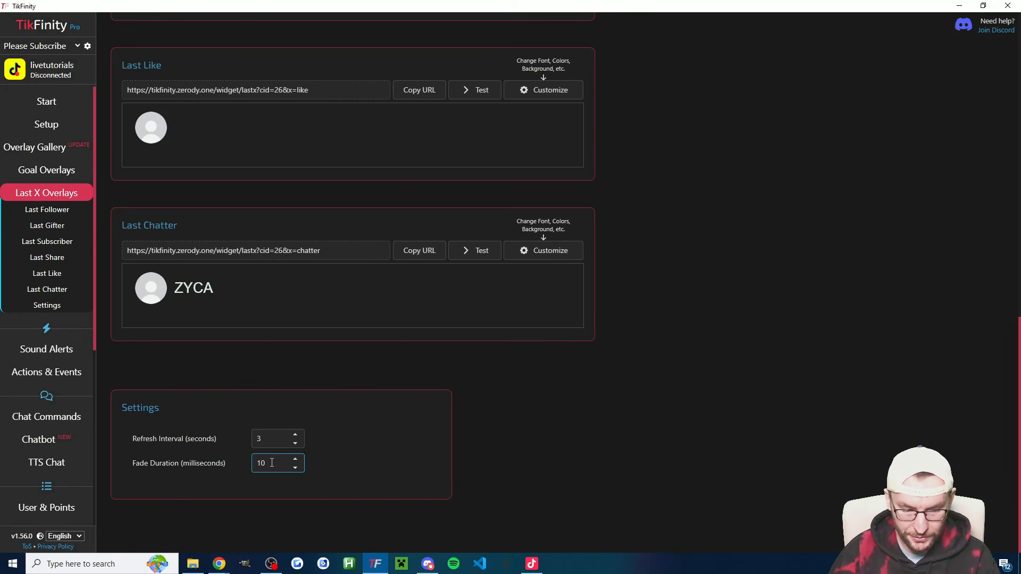
pyautogui.write('200')
pyautogui.click(573, 468)
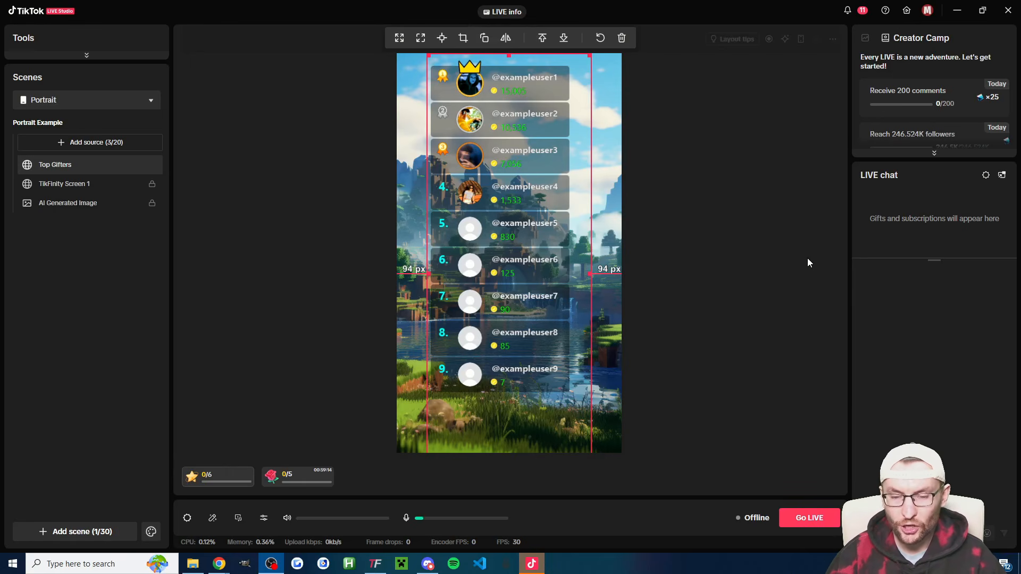
# - Switch to TikFinity, go to the Top Gifters overlay in the gallery and run its test
pyautogui.click(729, 265)
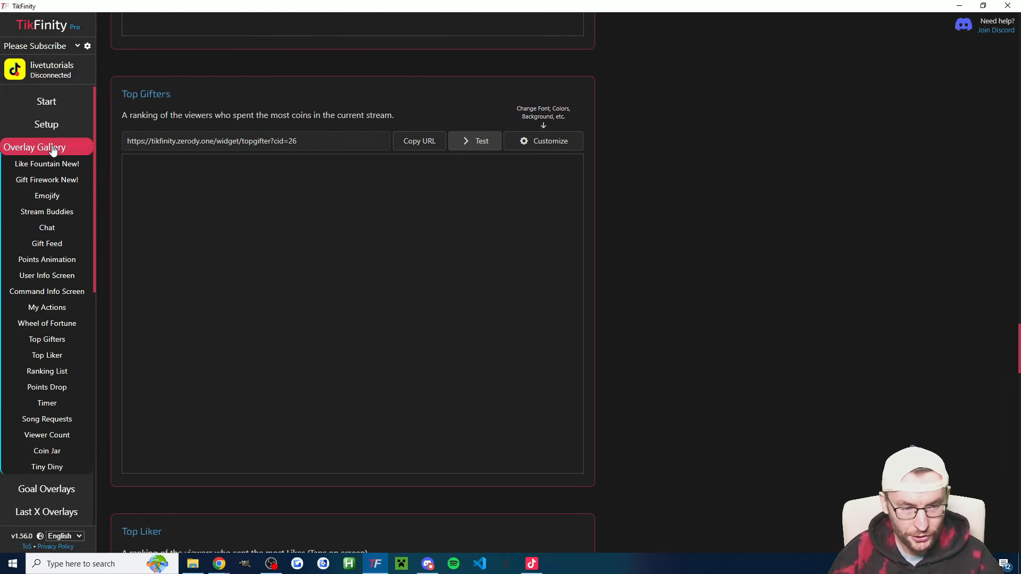
pyautogui.click(59, 343)
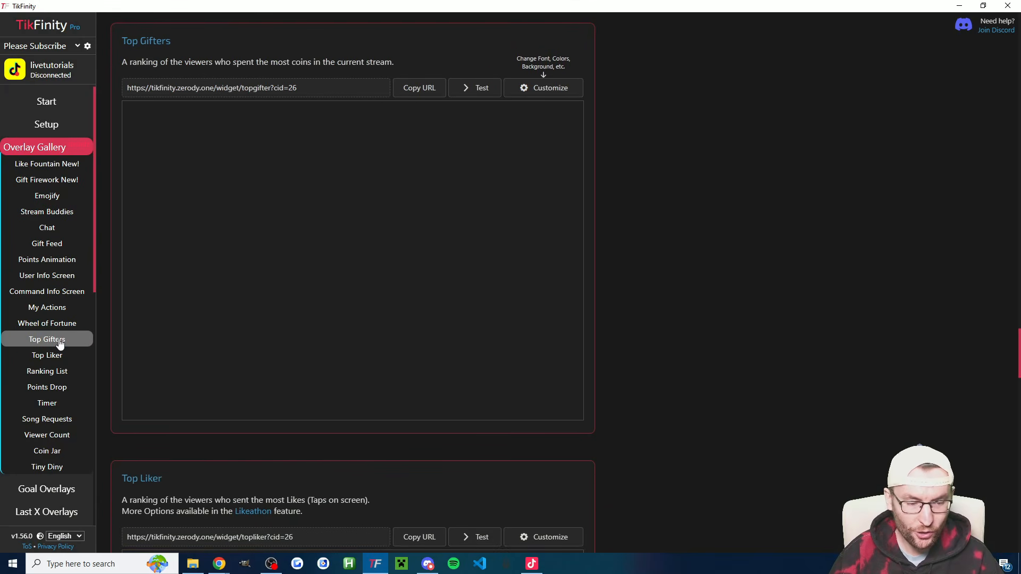
pyautogui.click(478, 91)
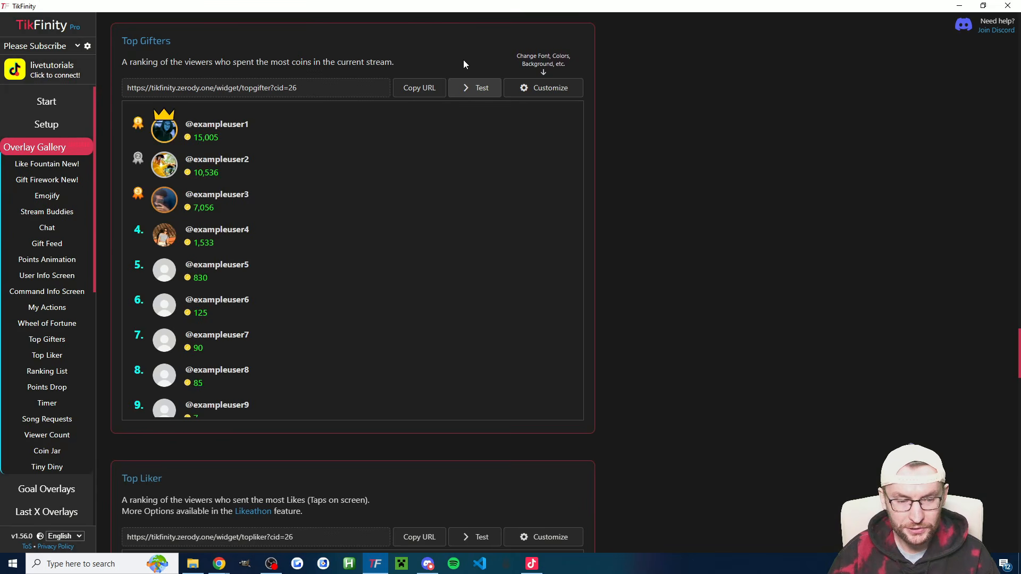
# - Set the Top Gifters overlay's Background Shadow Color to yellow, rgba(247, 231, 0, 0.4), and test the overlay
pyautogui.click(544, 91)
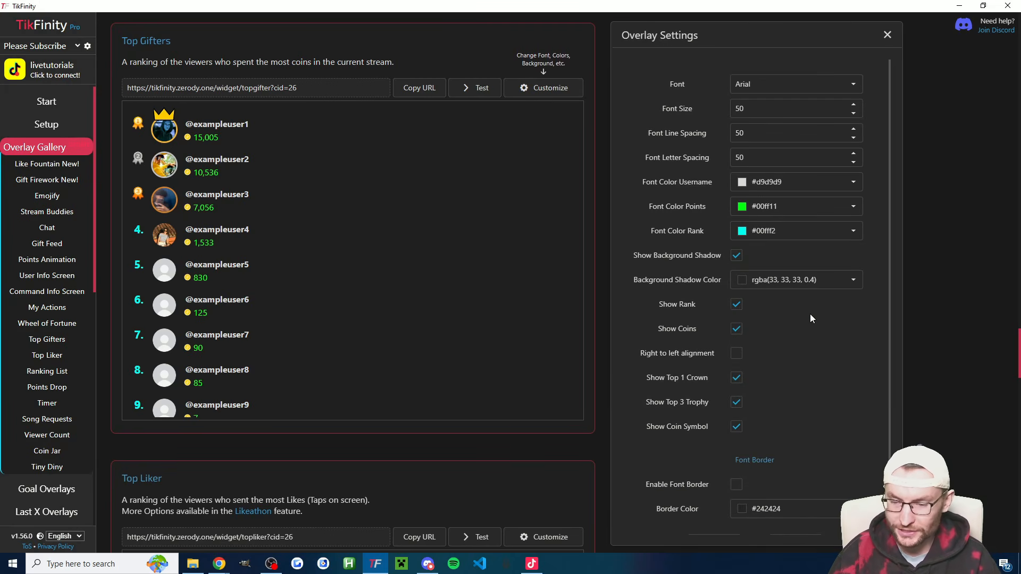
pyautogui.click(803, 280)
pyautogui.click(435, 145)
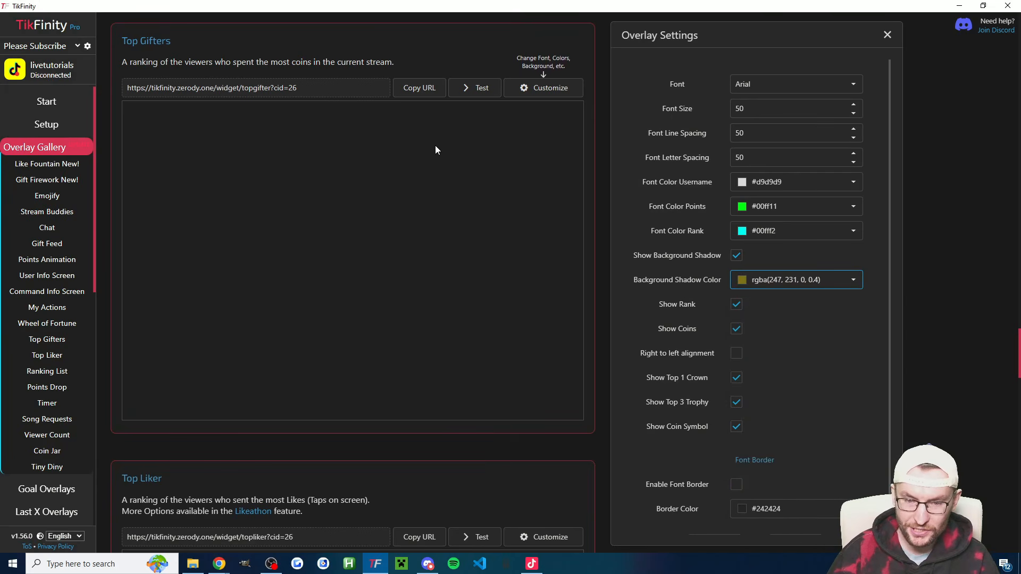
pyautogui.click(475, 88)
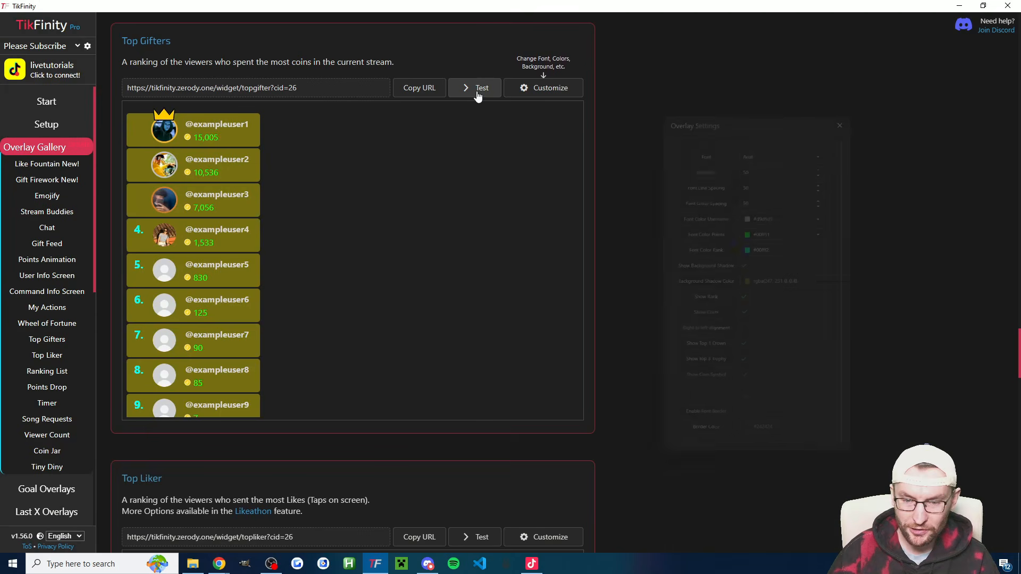
# - Raise the opacity of the Top Gifters background shadow to 1, rgba(247, 231, 0, 1), and test it
pyautogui.click(540, 90)
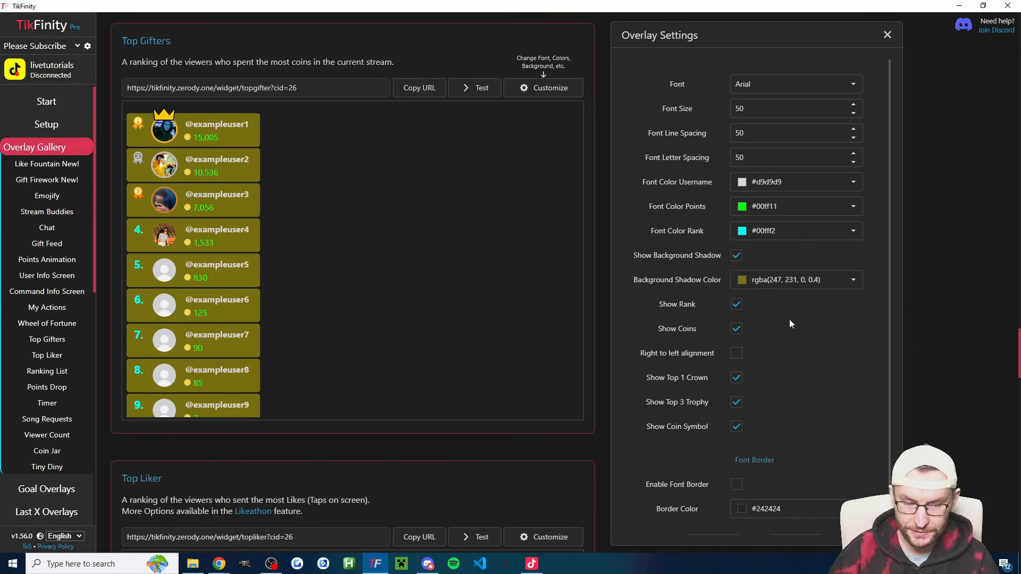
pyautogui.scroll(-1, 789, 319)
pyautogui.click(774, 256)
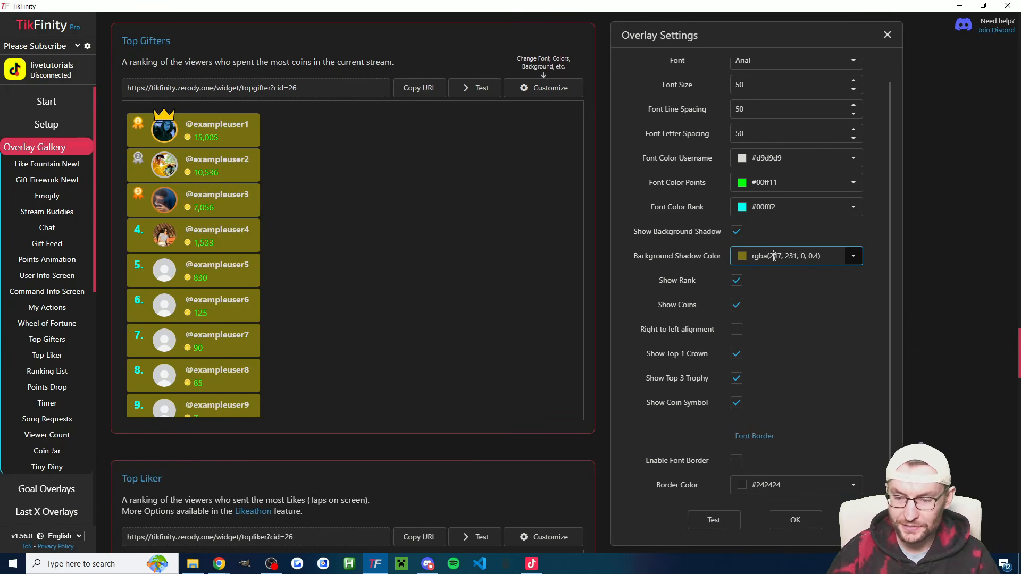
pyautogui.click(848, 257)
pyautogui.moveTo(834, 466); pyautogui.dragTo(738, 459)
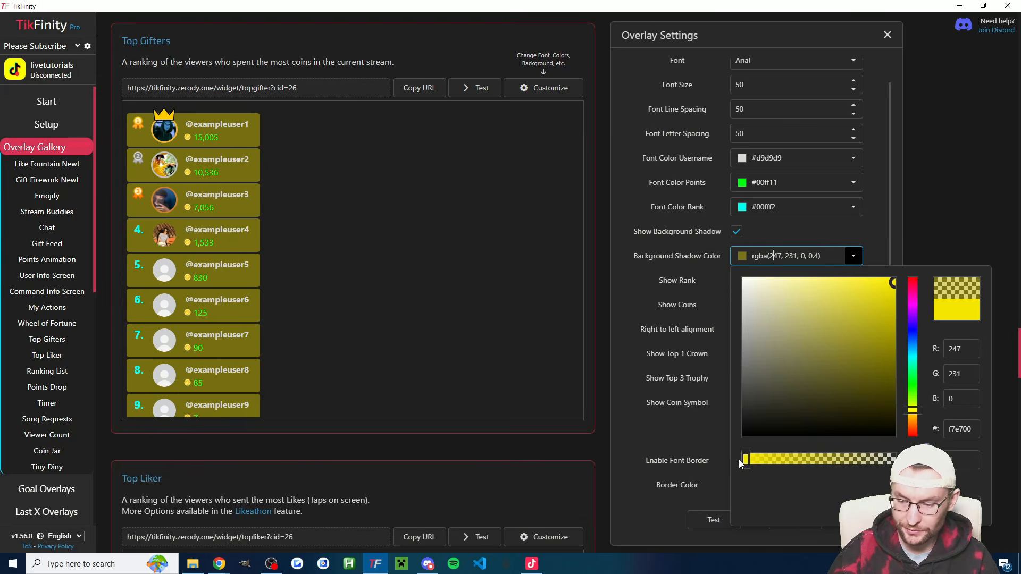
pyautogui.click(714, 519)
# - Make the Top Gifters background shadow fully transparent, rgba(247, 231, 0, 0), test it and accept the overlay settings
pyautogui.click(851, 258)
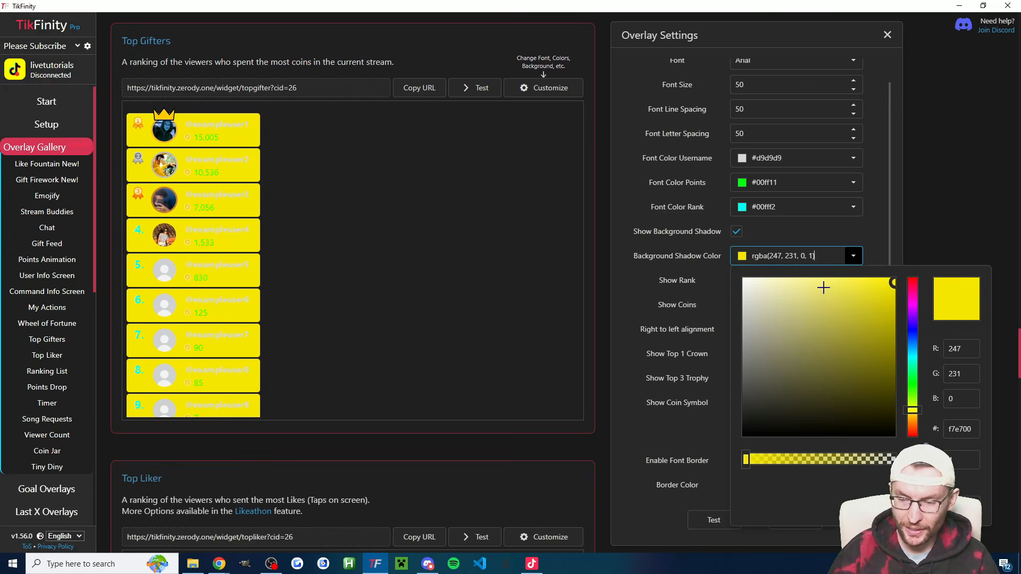
pyautogui.moveTo(892, 459); pyautogui.dragTo(898, 458)
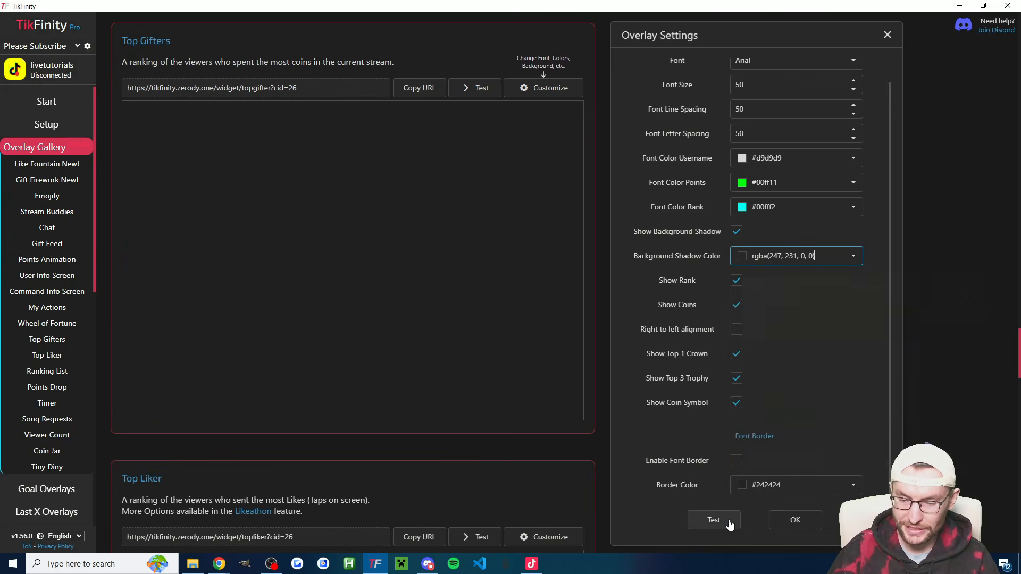
pyautogui.click(713, 520)
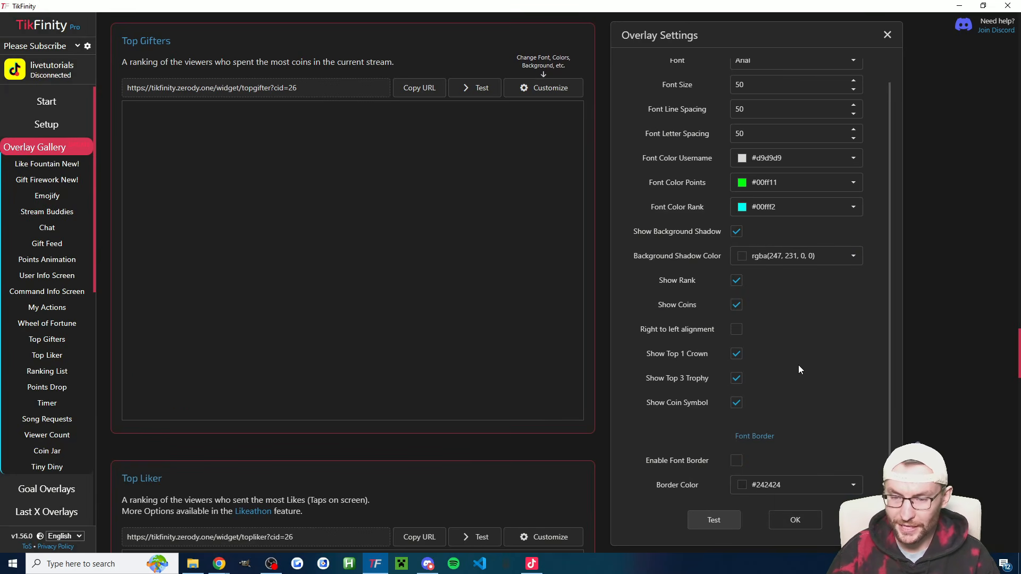
pyautogui.scroll(1, 799, 365)
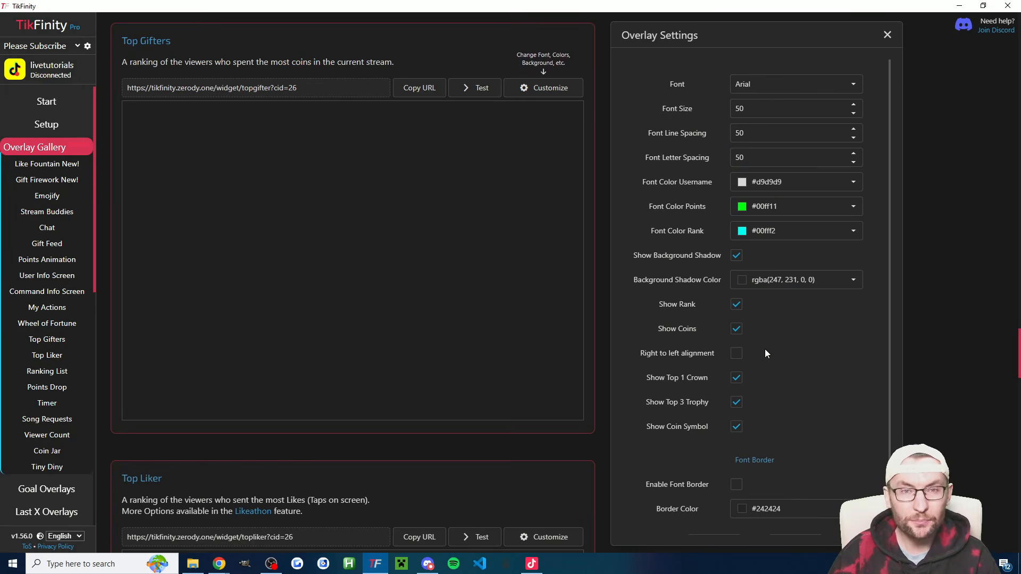
pyautogui.scroll(-1, 777, 372)
pyautogui.click(794, 524)
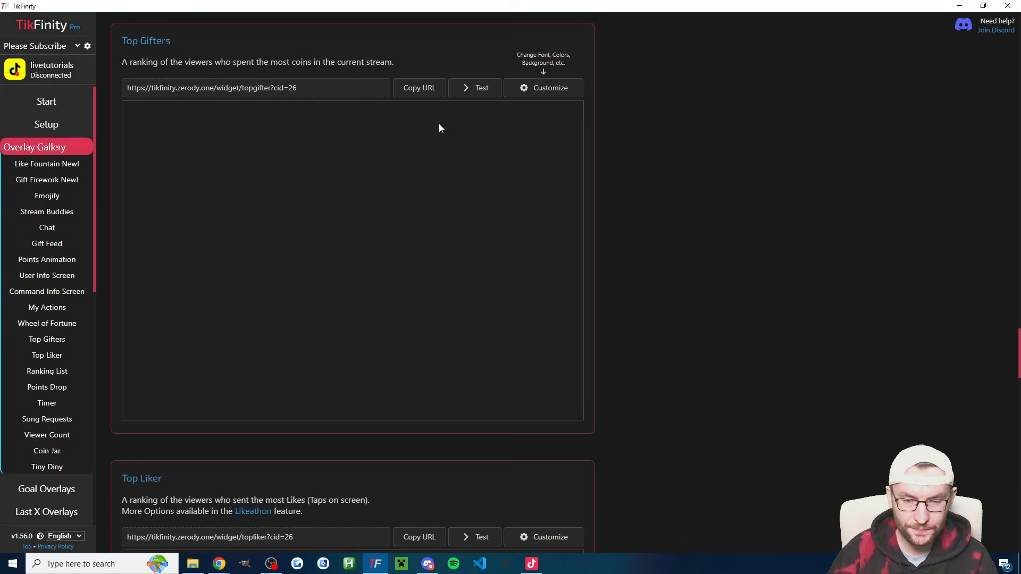
# - Copy the Top Gifters overlay URL and review the Top Gifters source's link and custom resolution in TikTok LIVE Studio
pyautogui.click(419, 91)
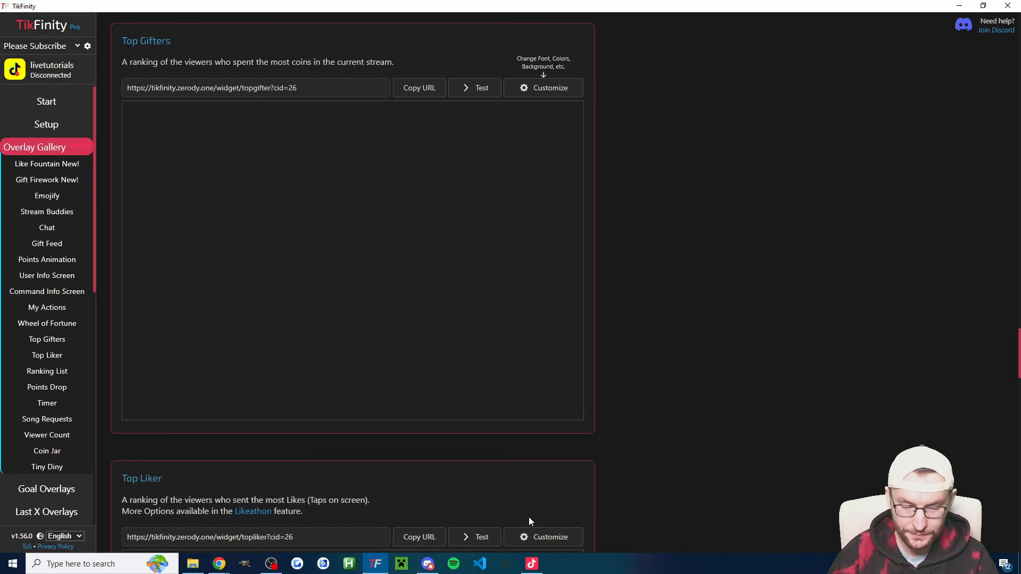
pyautogui.click(532, 564)
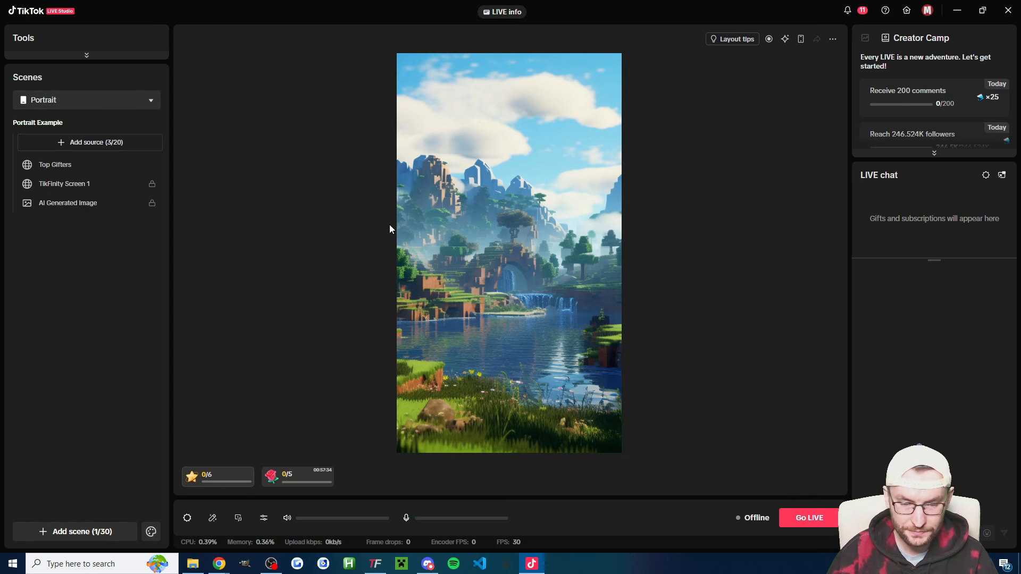
pyautogui.click(713, 94)
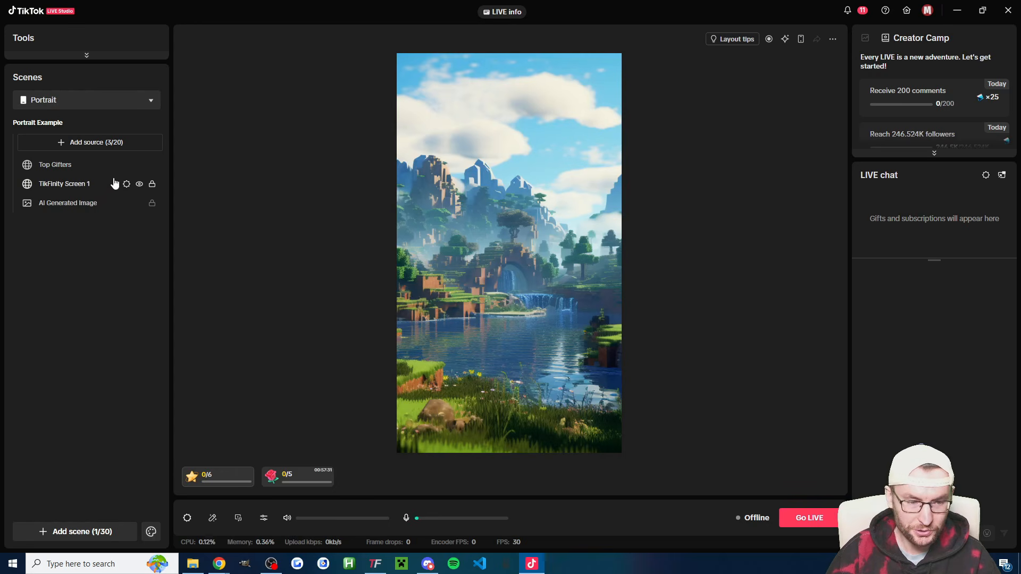
pyautogui.click(127, 165)
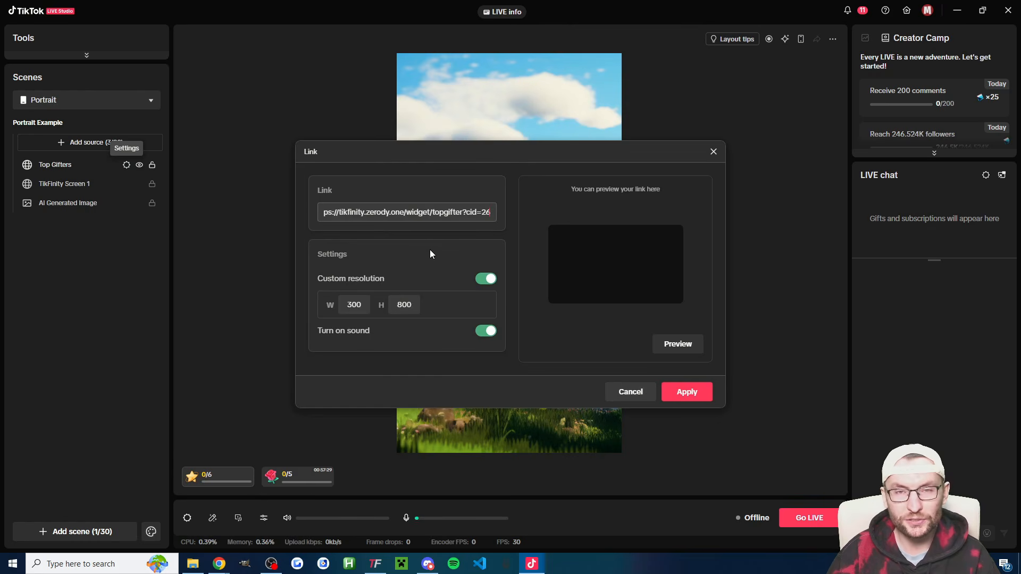
pyautogui.moveTo(451, 152); pyautogui.dragTo(750, 94)
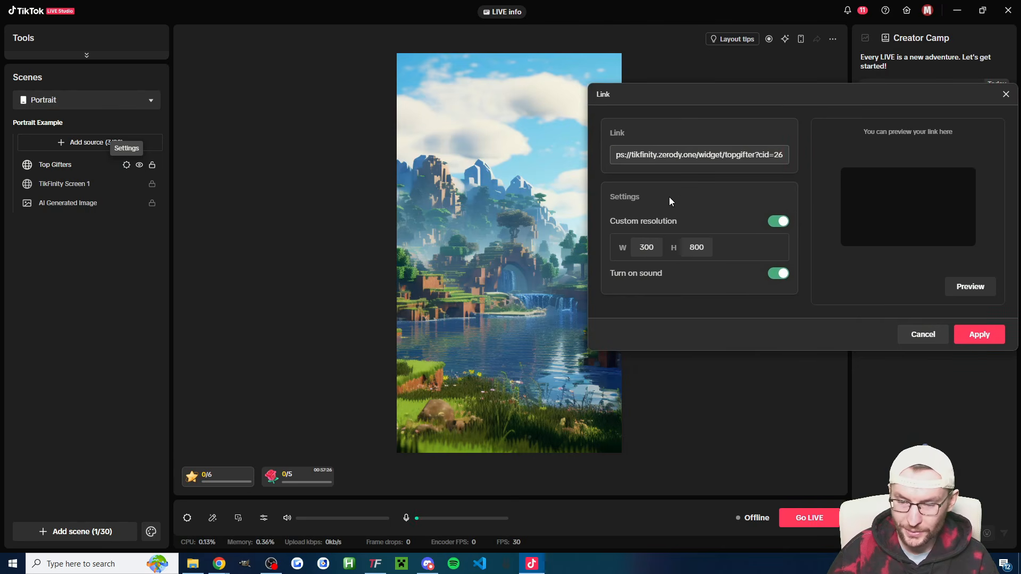
pyautogui.doubleClick(647, 248)
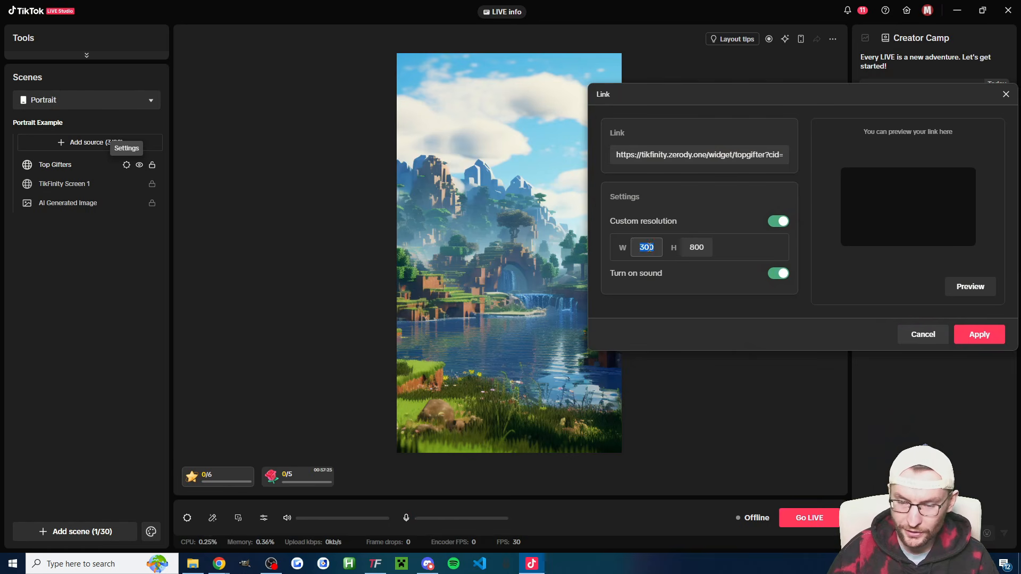
pyautogui.click(924, 335)
# - Test the Top Gifters overlay from TikFinity and view it with the transparent background on the LIVE Studio canvas
pyautogui.hotkey('alt', 'Tab')
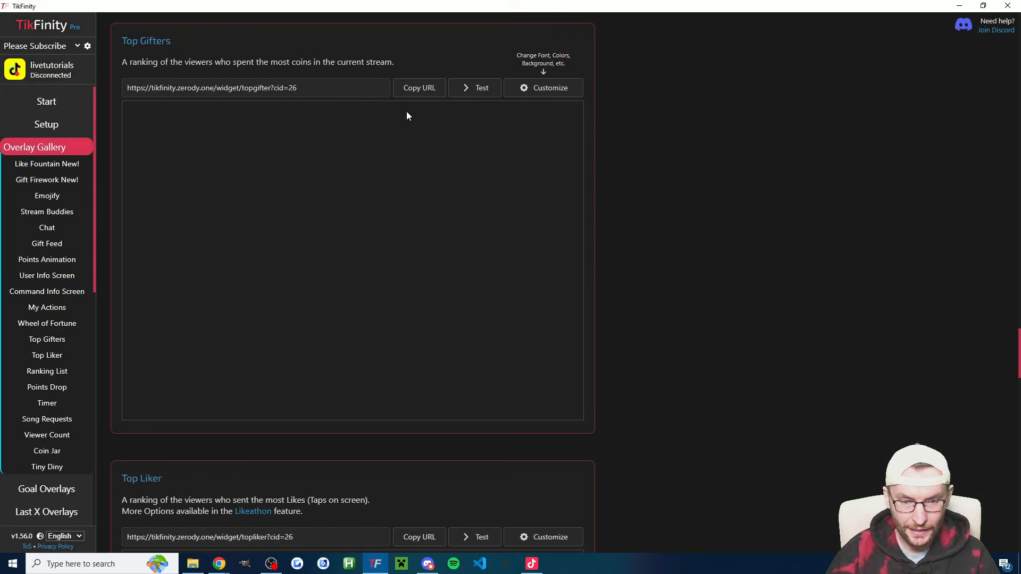
pyautogui.click(499, 89)
pyautogui.hotkey('alt', 'Tab')
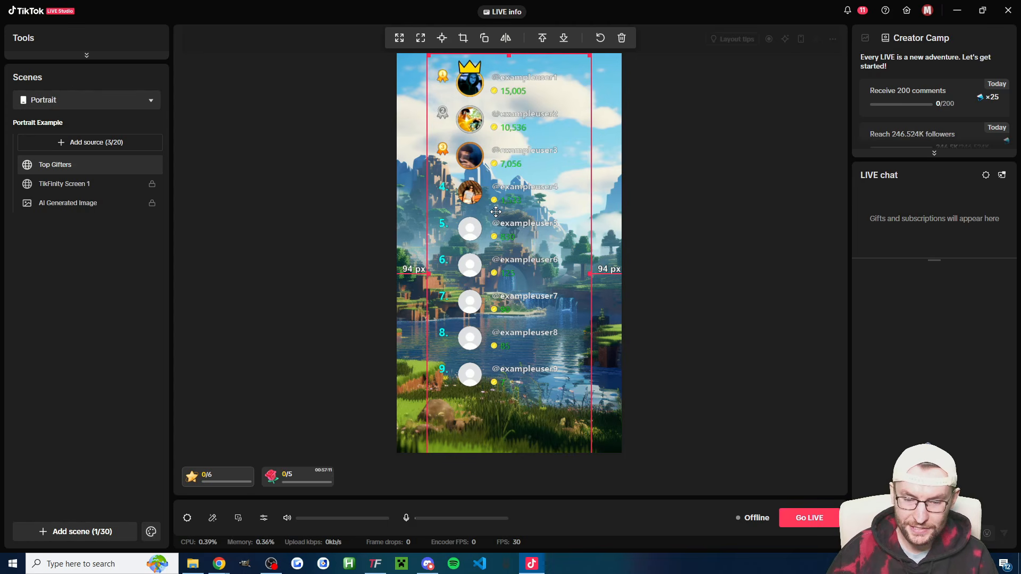
# - Switch to TikFinity and set the Top Gifters Background Shadow Color to rgba(247, 231, 0, 0.4)
pyautogui.click(376, 563)
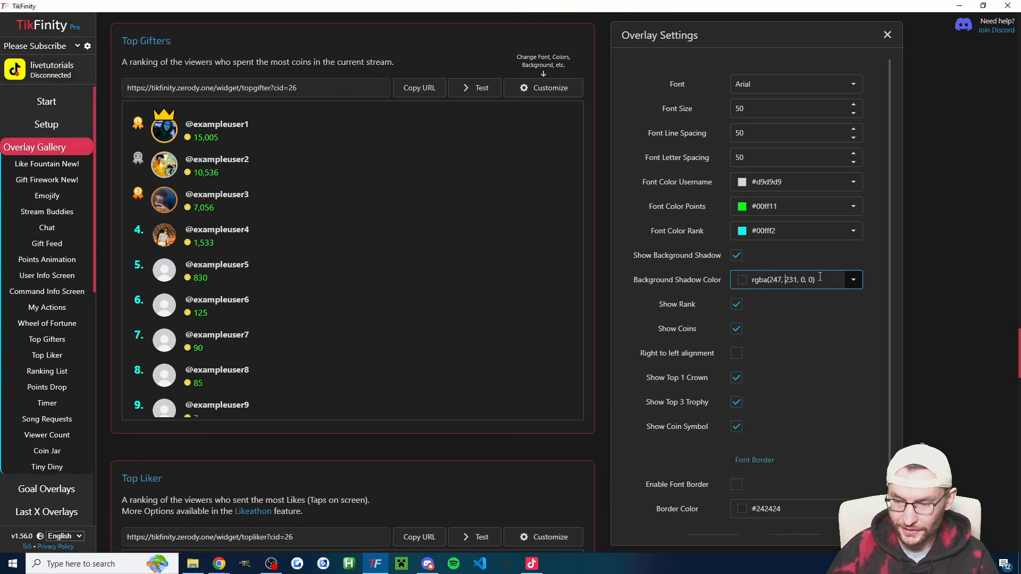
pyautogui.click(853, 280)
pyautogui.moveTo(895, 483); pyautogui.dragTo(834, 484)
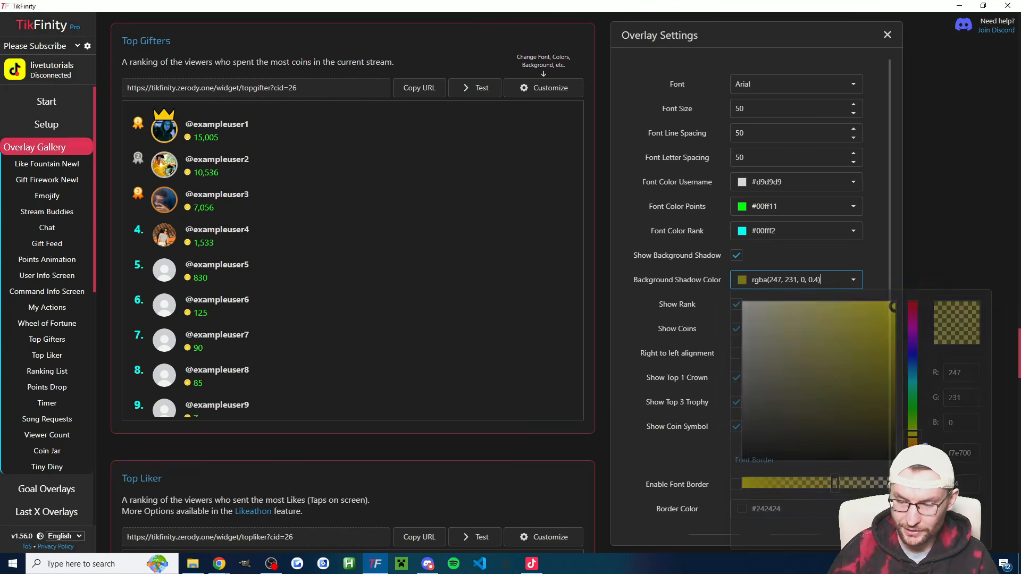
pyautogui.scroll(-2, 805, 511)
pyautogui.click(716, 521)
# - Run the Top Gifters test and check the shaded overlay on the LIVE Studio canvas
pyautogui.click(469, 89)
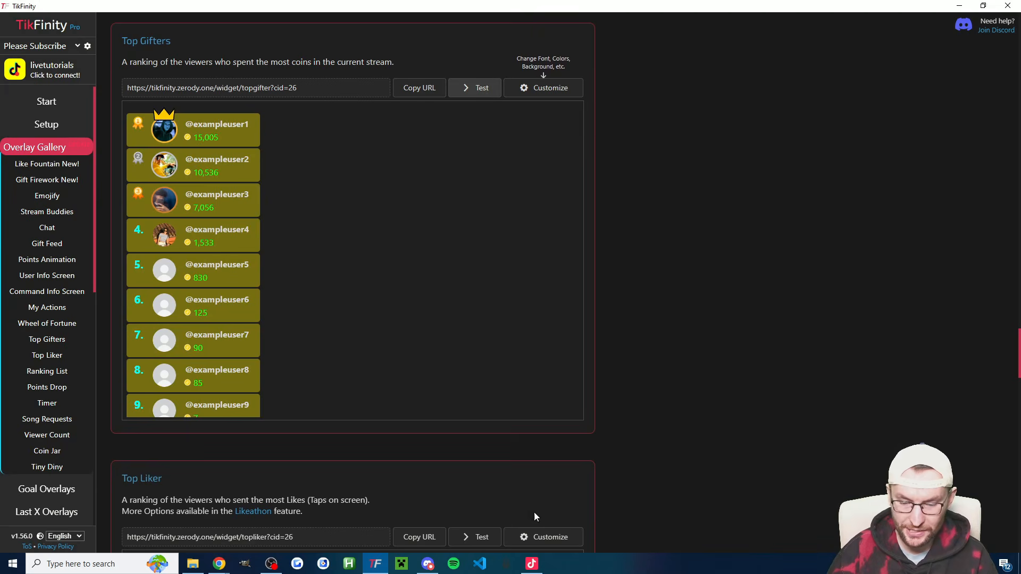
pyautogui.click(532, 564)
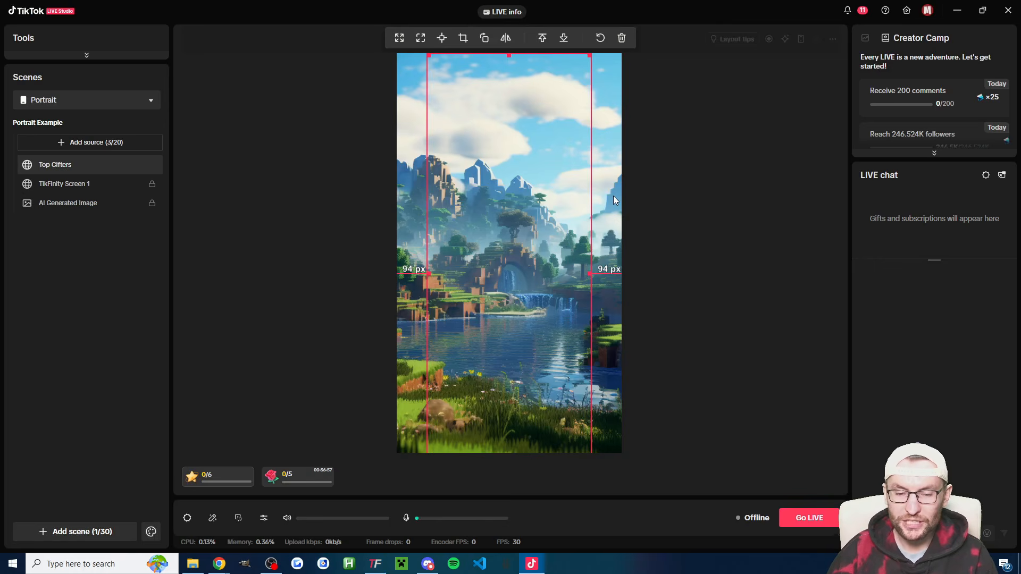
pyautogui.click(750, 361)
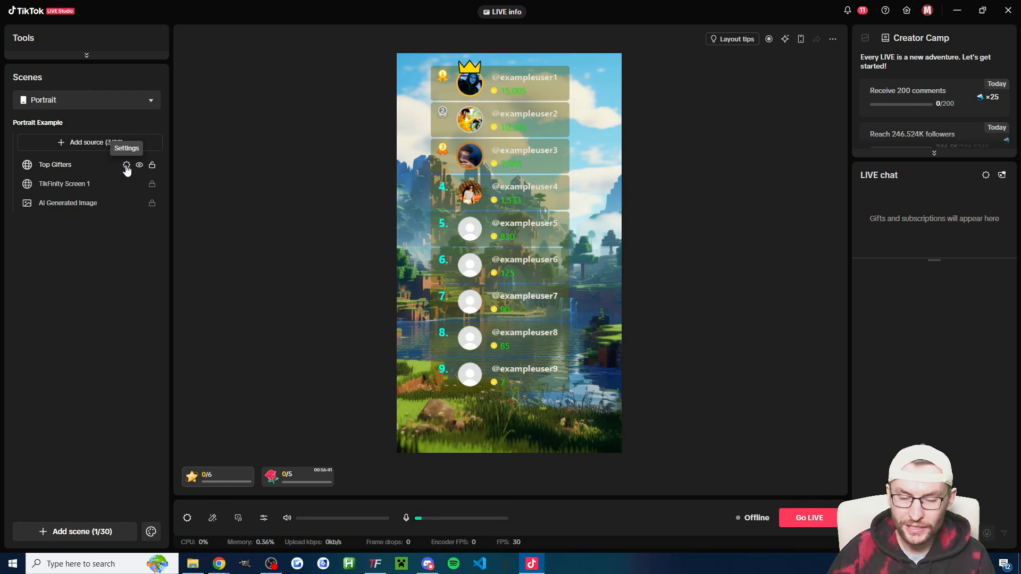
# - Set the custom resolution height of the Top Gifters link source to 300 and apply it
pyautogui.click(126, 166)
pyautogui.moveTo(488, 154); pyautogui.dragTo(704, 97)
pyautogui.doubleClick(758, 274)
pyautogui.write('300')
pyautogui.click(890, 331)
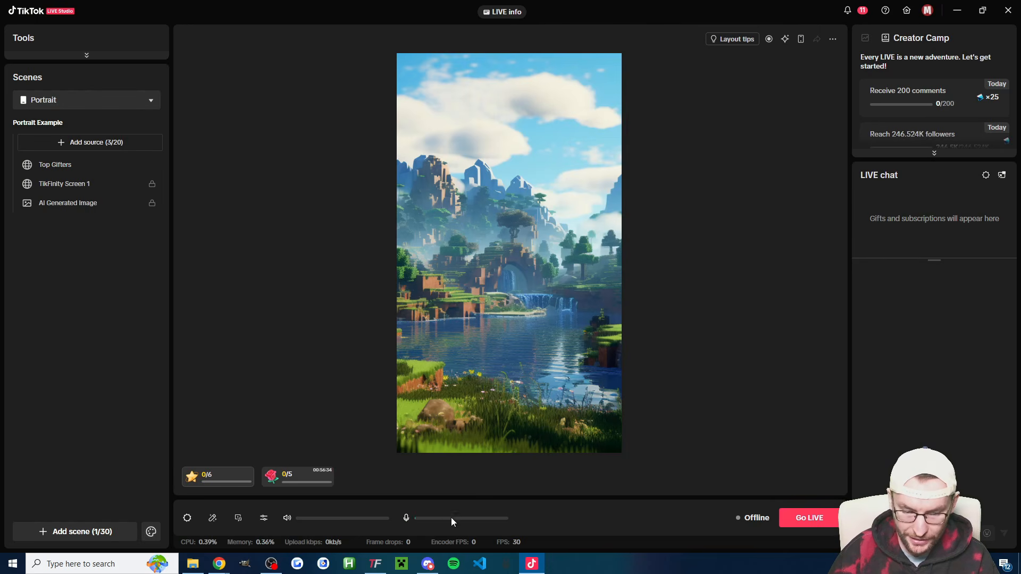
# - Test the Top Gifters overlay from TikFinity and inspect its shortened display area in LIVE Studio
pyautogui.click(376, 564)
pyautogui.click(475, 88)
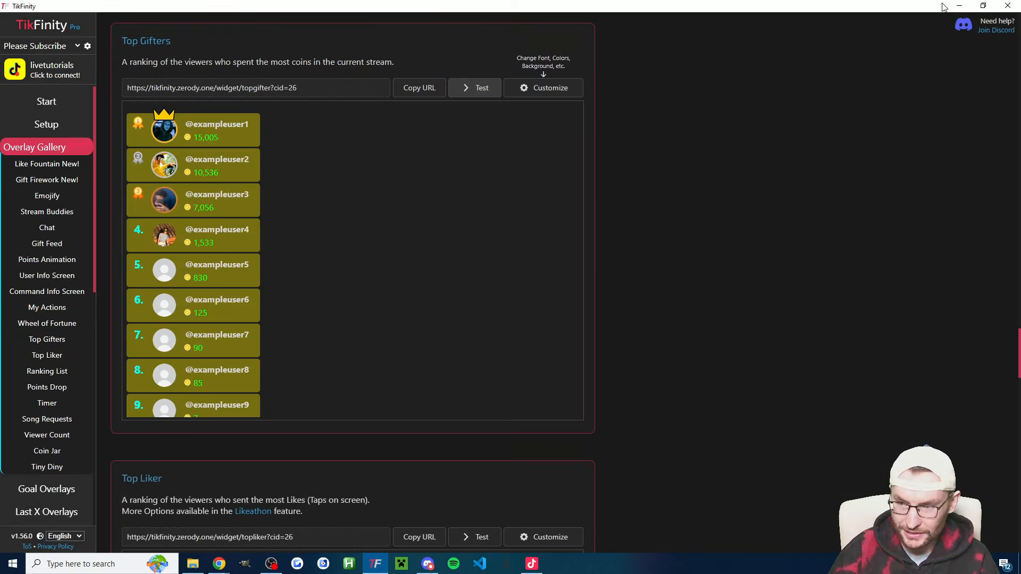
pyautogui.click(953, 6)
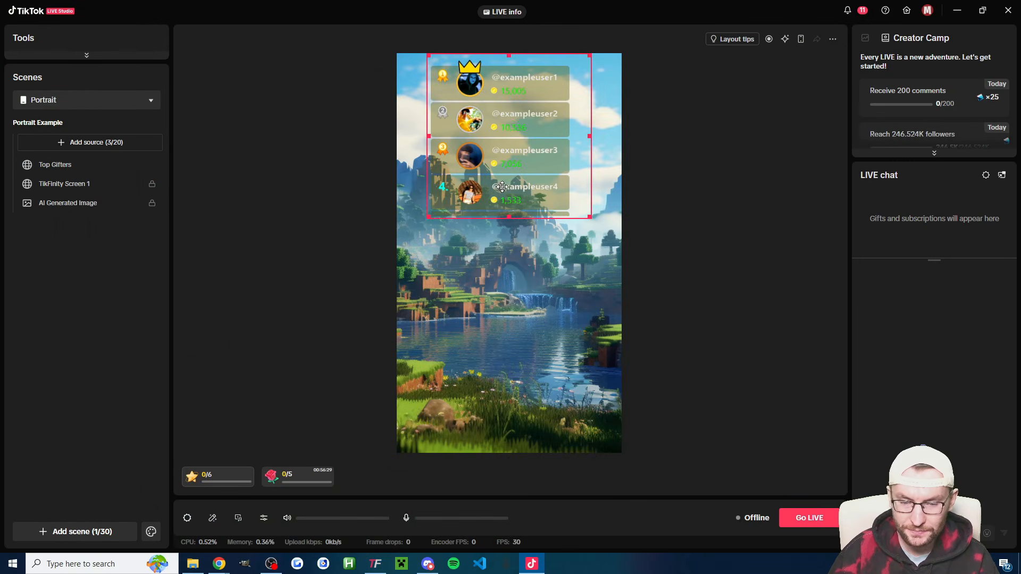
# - Edit the custom resolution height of the Top Gifters link source again
pyautogui.click(126, 166)
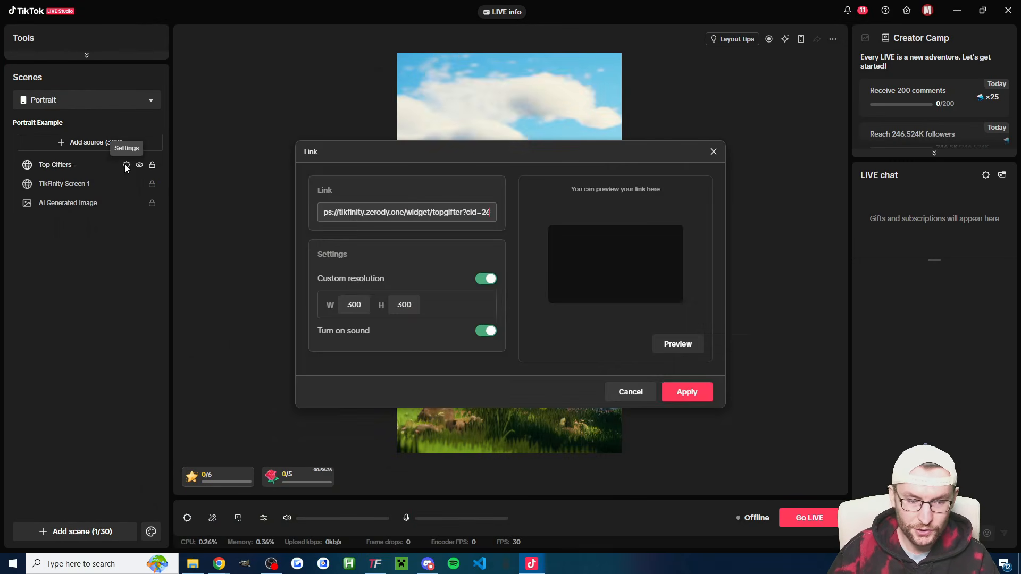
pyautogui.click(407, 306)
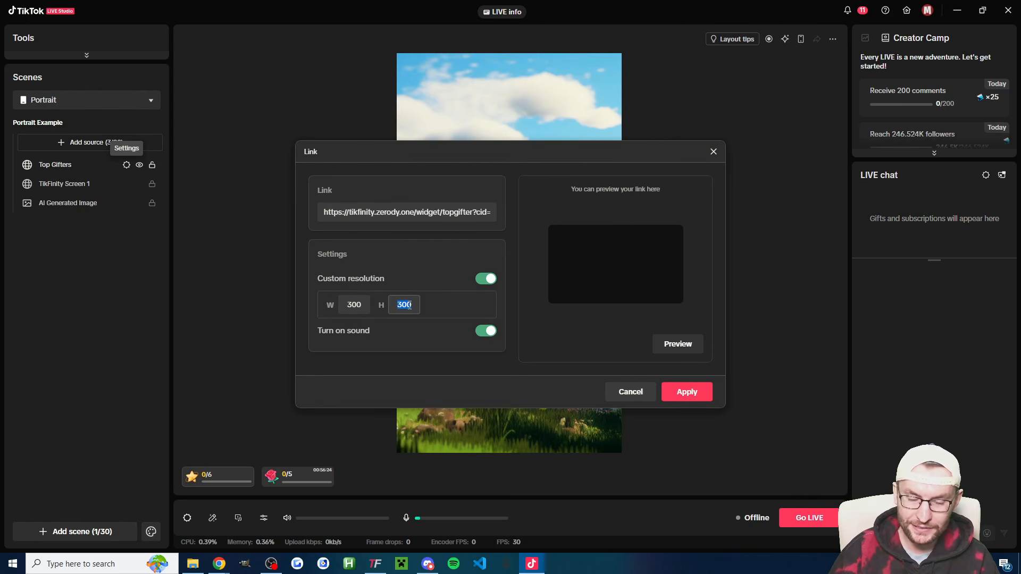
pyautogui.press('Return')
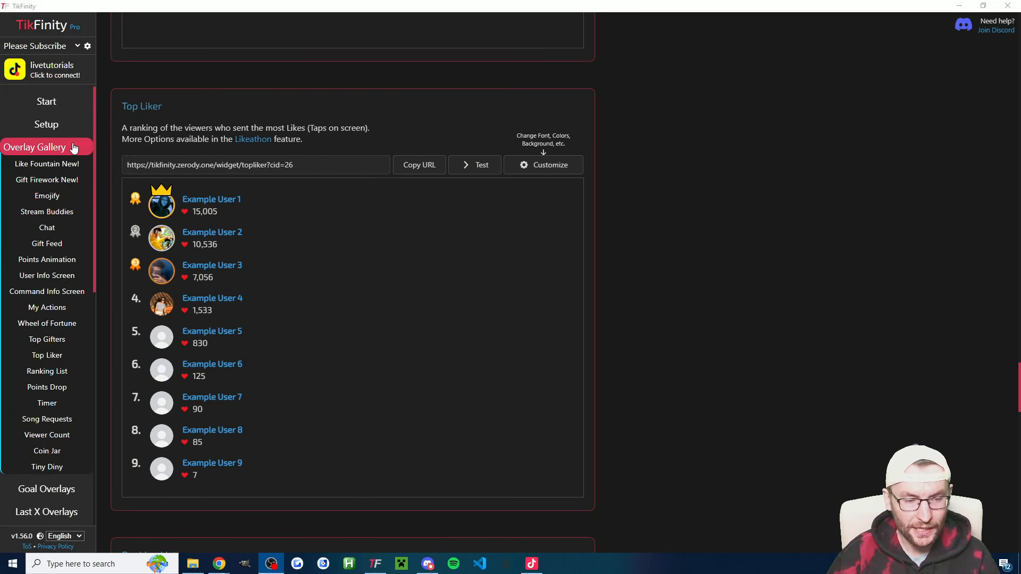
# - Review the Top Liker overlay's customization settings, then copy its URL and switch to TikTok LIVE Studio
pyautogui.click(66, 360)
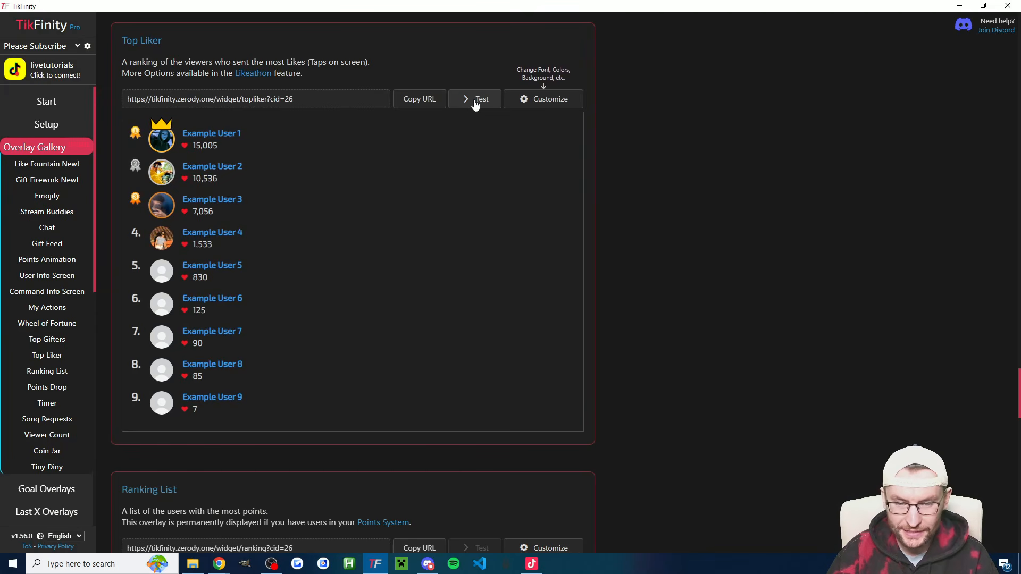
pyautogui.click(543, 101)
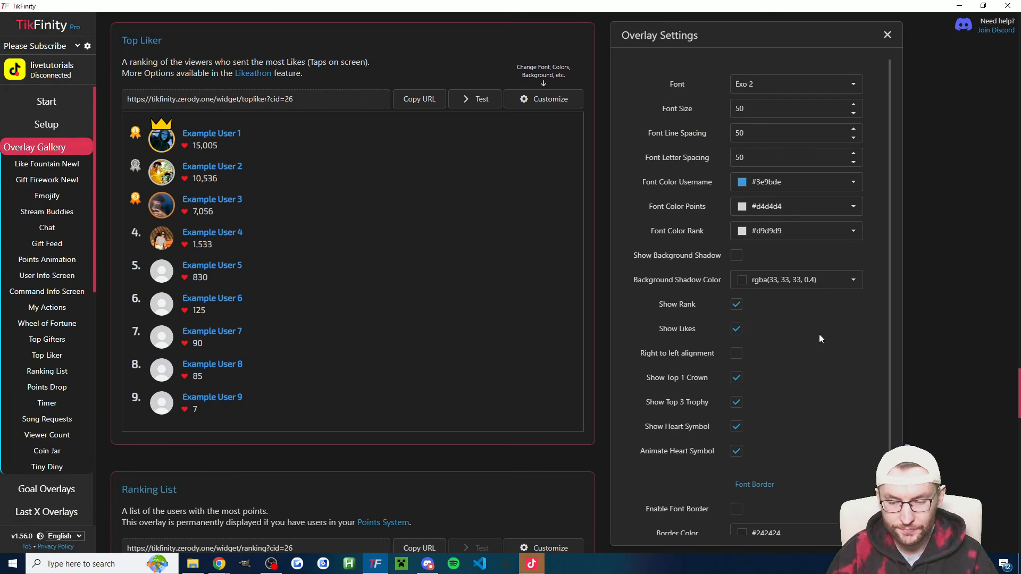
pyautogui.scroll(-1, 819, 334)
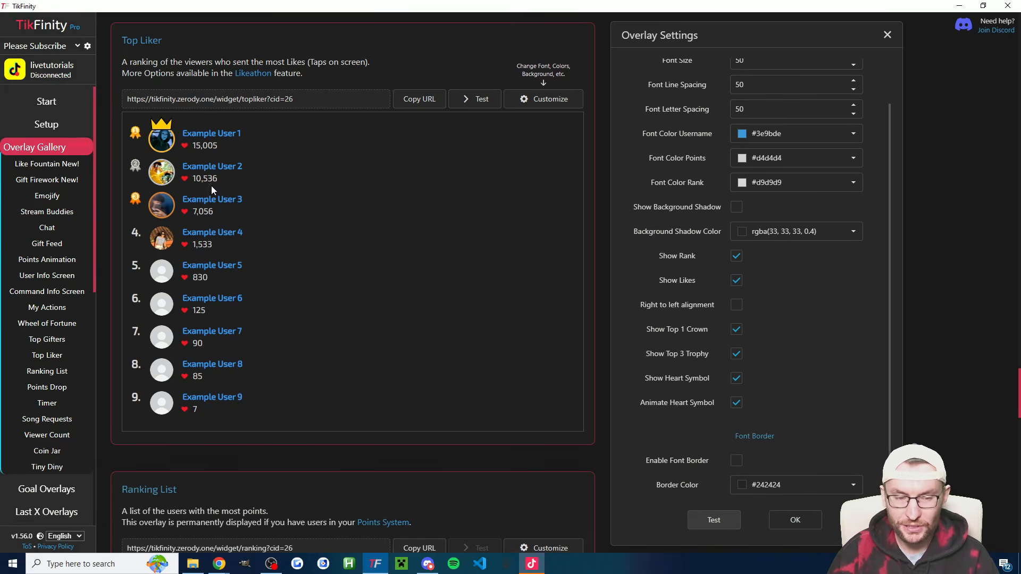
pyautogui.click(808, 523)
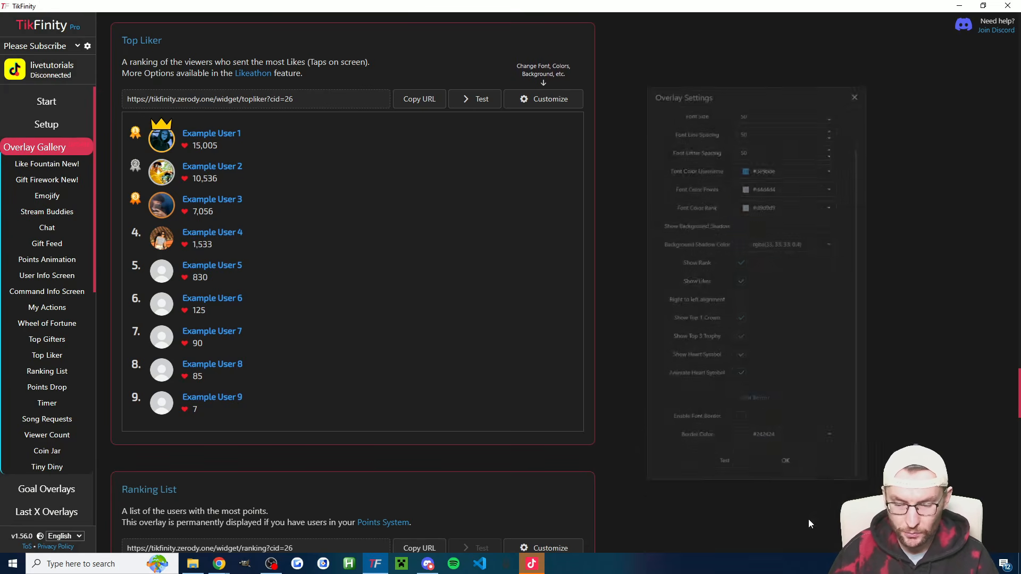
pyautogui.click(418, 101)
pyautogui.click(530, 566)
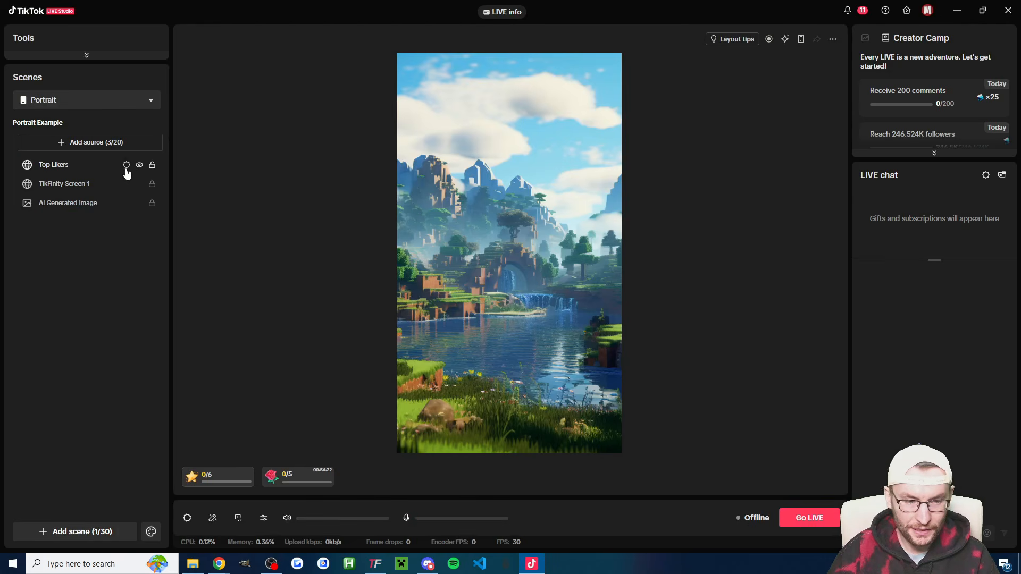
# - Apply the Top Likers link source with the topliker URL at a custom resolution of 300 by 220 and check the overlay on the canvas
pyautogui.click(127, 166)
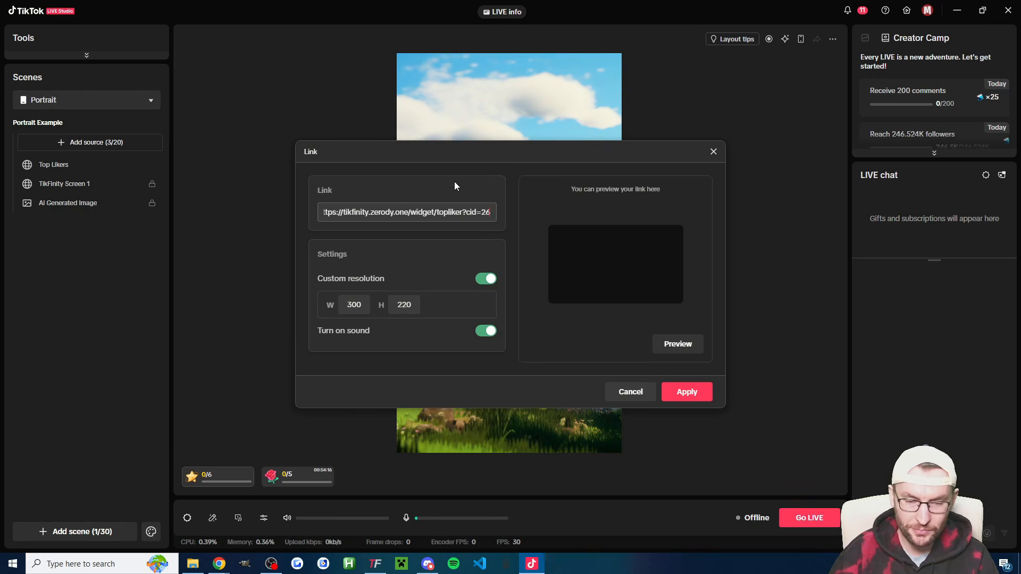
pyautogui.moveTo(465, 154); pyautogui.dragTo(682, 161)
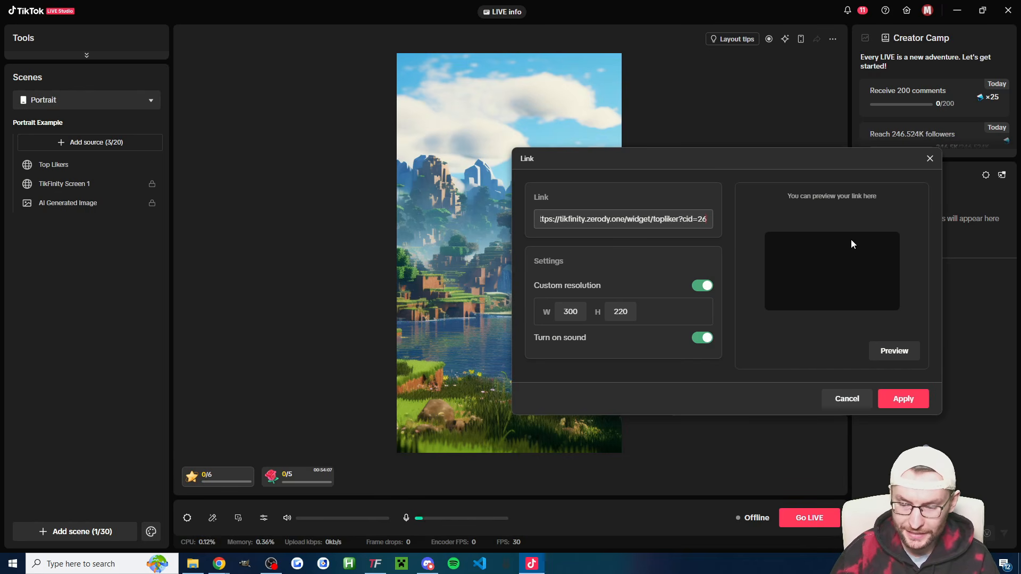
pyautogui.doubleClick(622, 311)
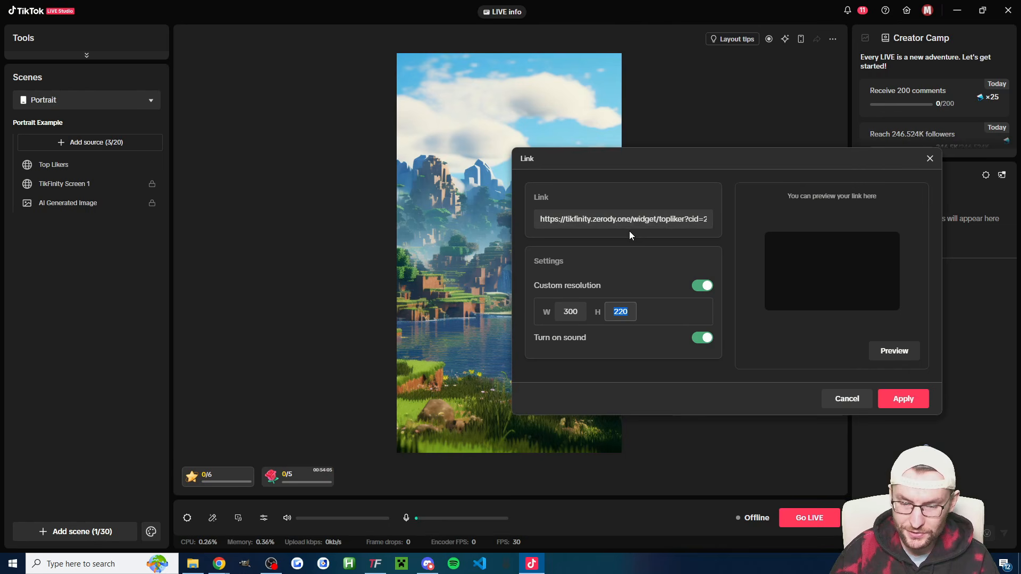
pyautogui.click(903, 399)
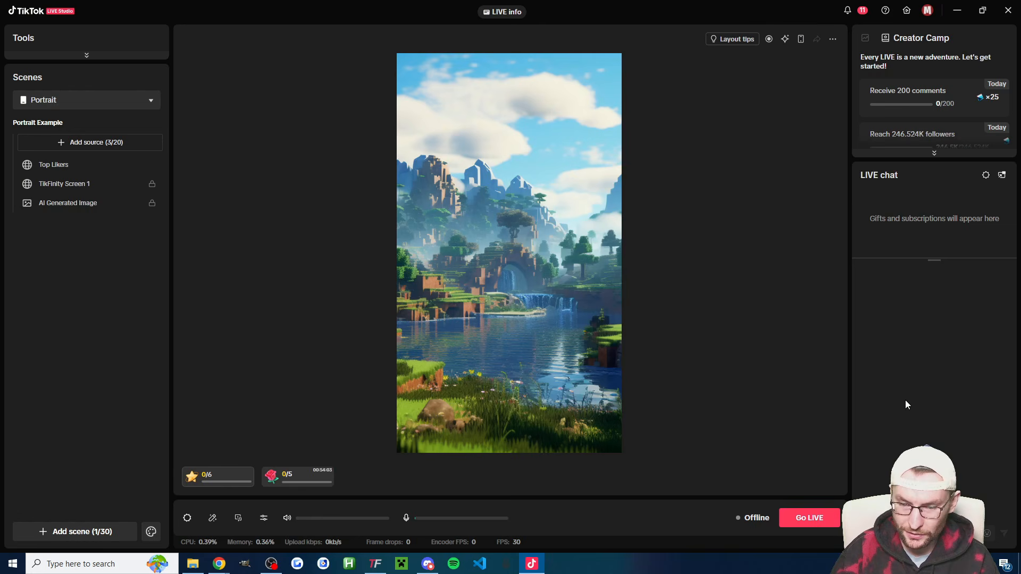
pyautogui.click(61, 167)
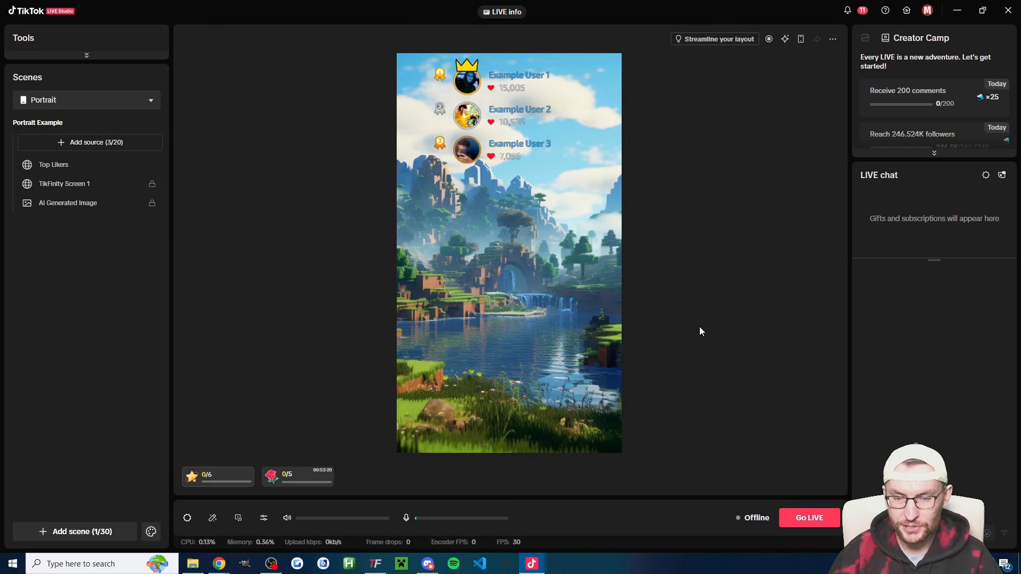
pyautogui.click(509, 102)
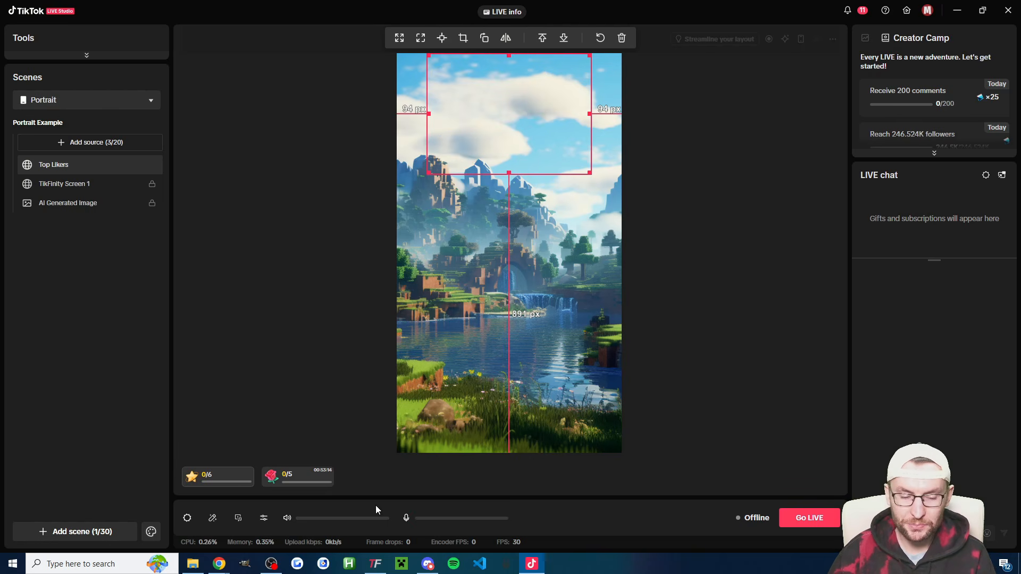
# - Switch back to TikFinity, set the Top Liker overlay's points font color to #ffee00, test it and save the settings
pyautogui.click(376, 564)
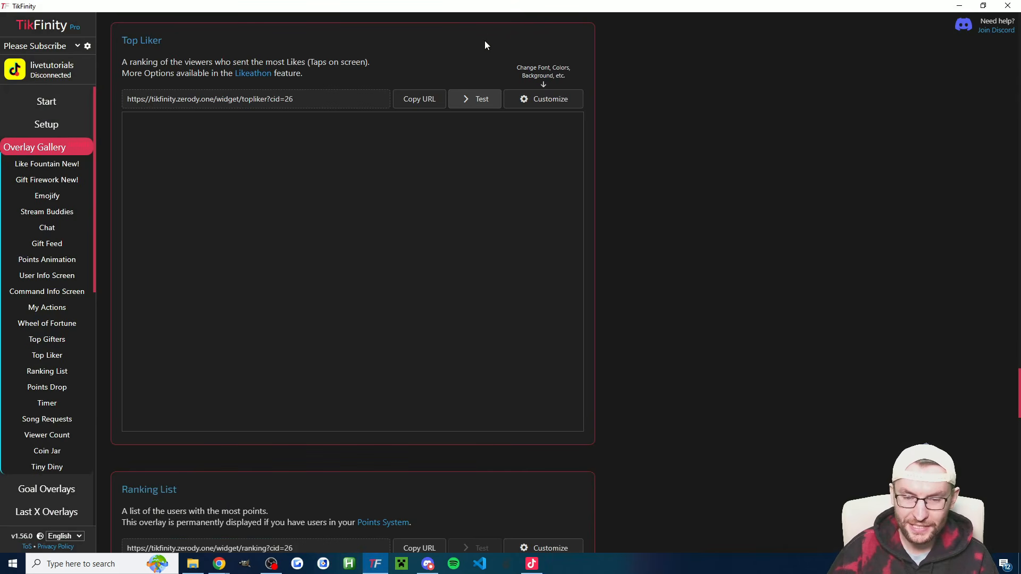
pyautogui.click(535, 105)
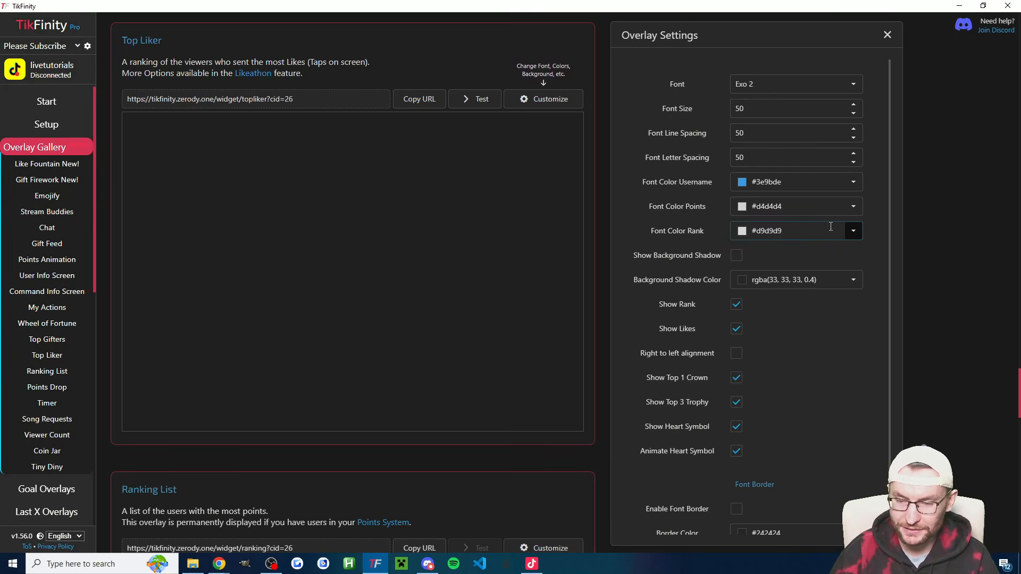
pyautogui.click(851, 207)
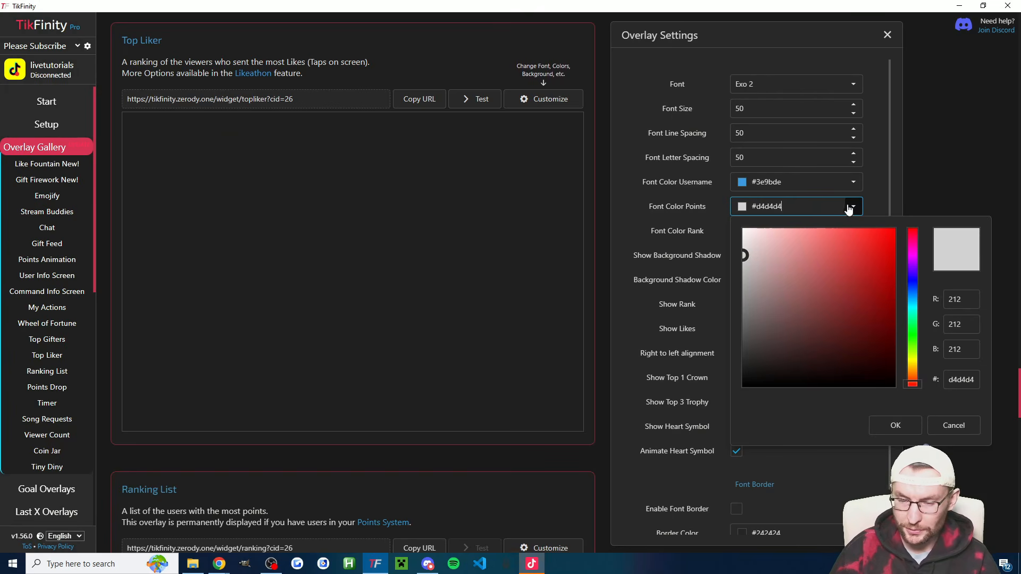
pyautogui.click(915, 360)
pyautogui.click(893, 230)
pyautogui.click(895, 425)
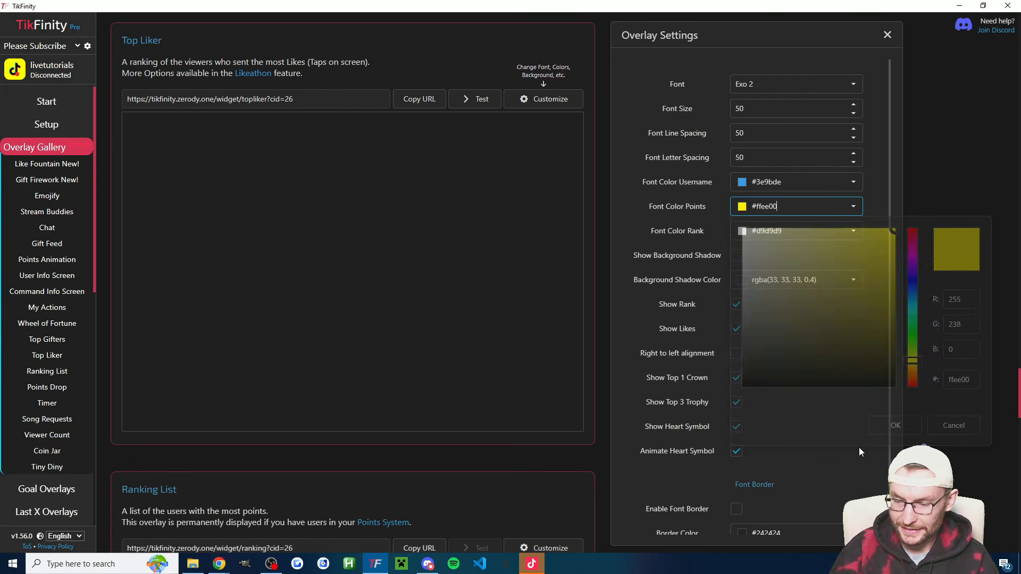
pyautogui.scroll(-1, 720, 506)
pyautogui.click(714, 519)
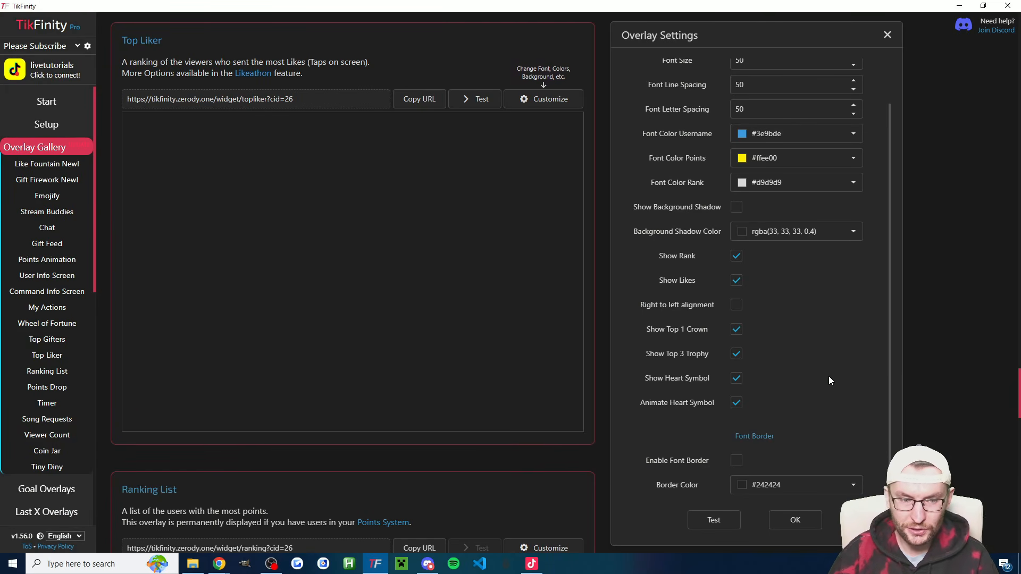
pyautogui.click(795, 521)
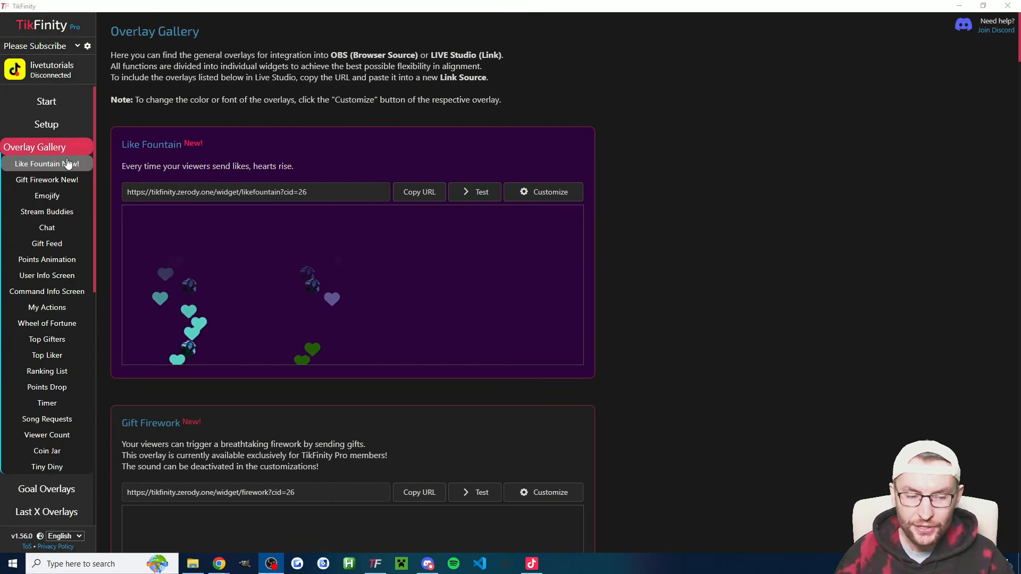
# - Test the Like Fountain overlay and look over its customization options without changing them
pyautogui.click(481, 194)
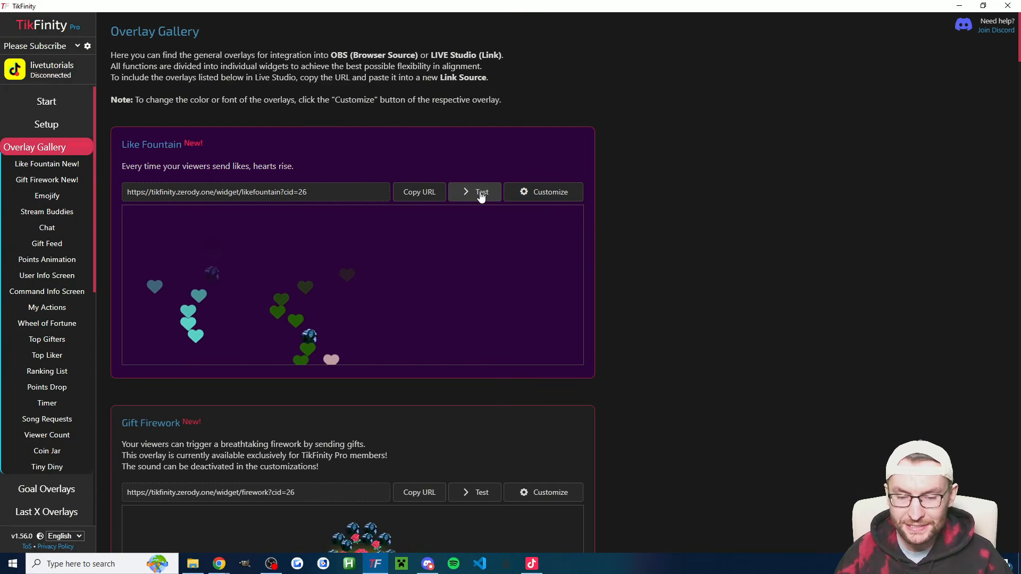
pyautogui.click(547, 194)
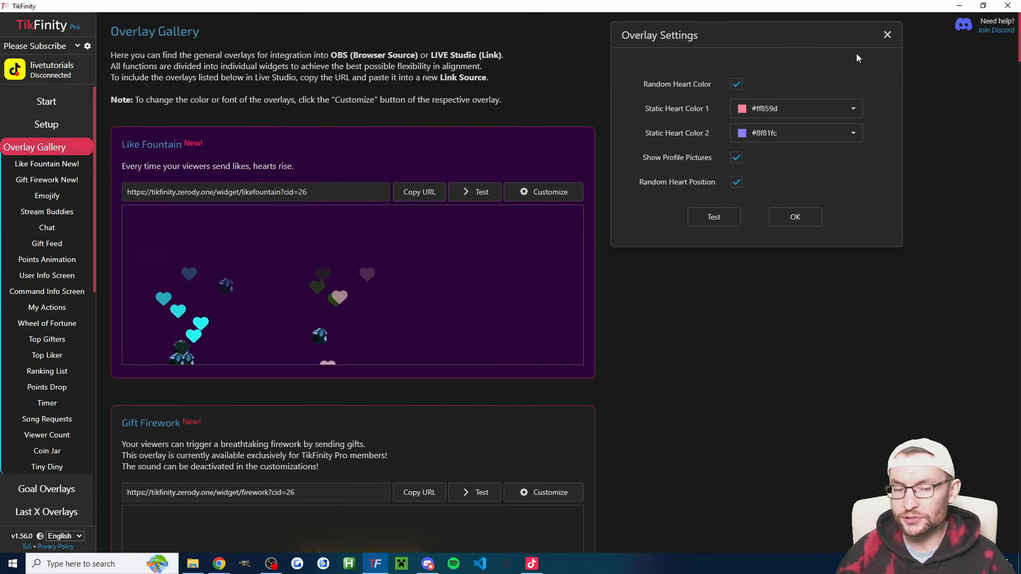
pyautogui.click(886, 36)
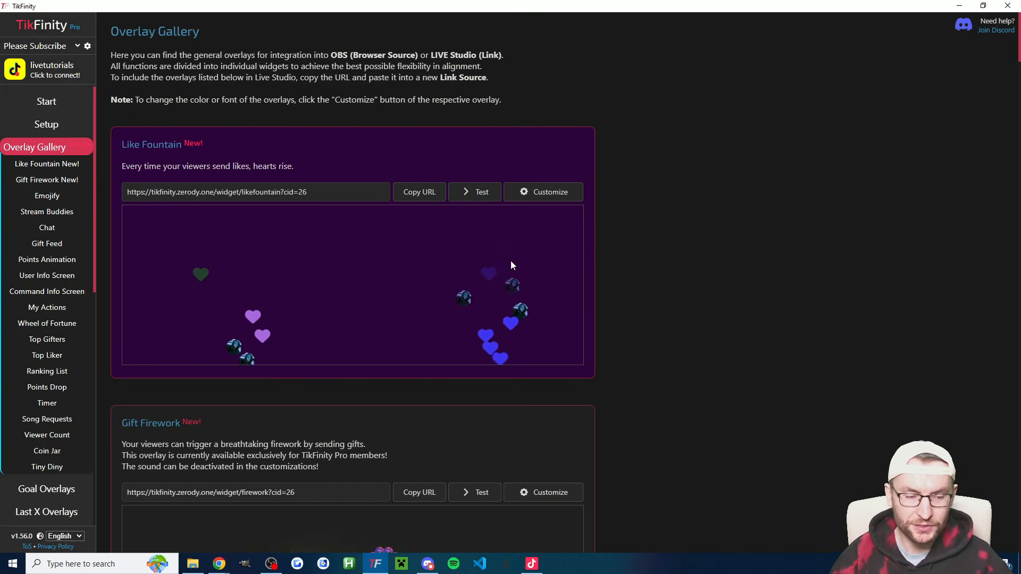
# - Look through the other overlays in the gallery, including Stream Buddies, Gift Feed, Song Requests, Viewer Count and Coin Jar
pyautogui.scroll(-20, 700, 253)
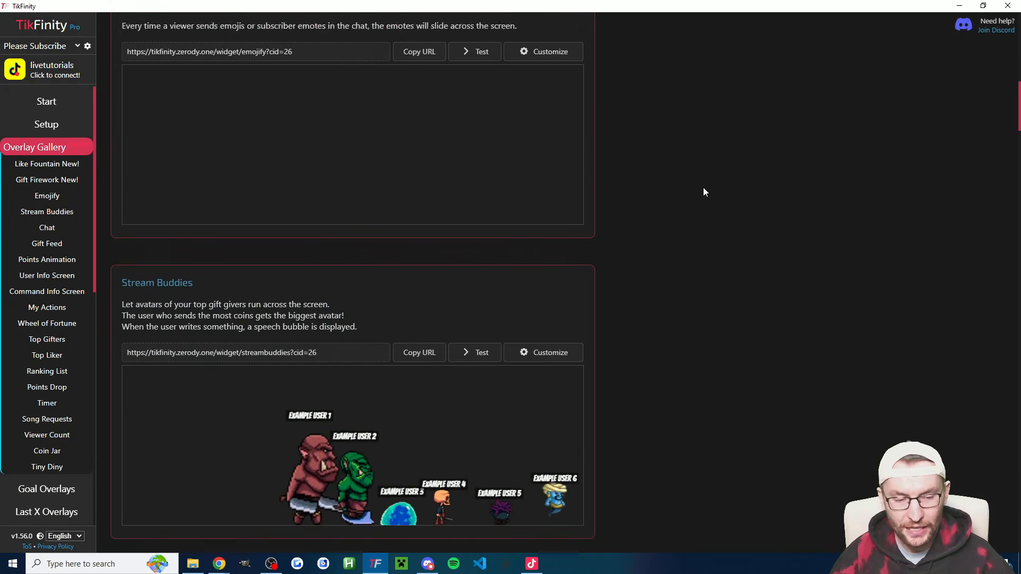
pyautogui.scroll(-8, 717, 204)
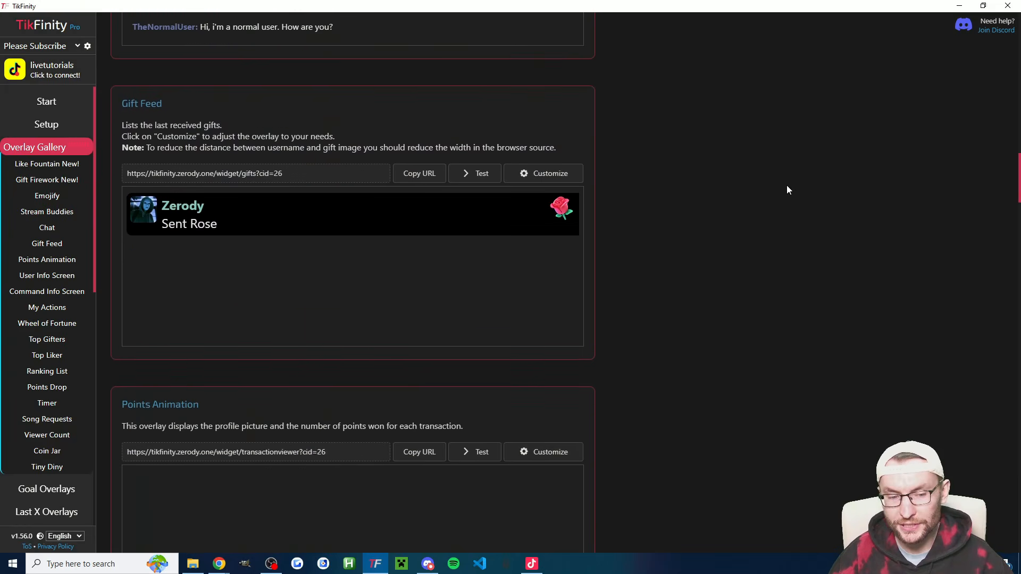
pyautogui.click(47, 419)
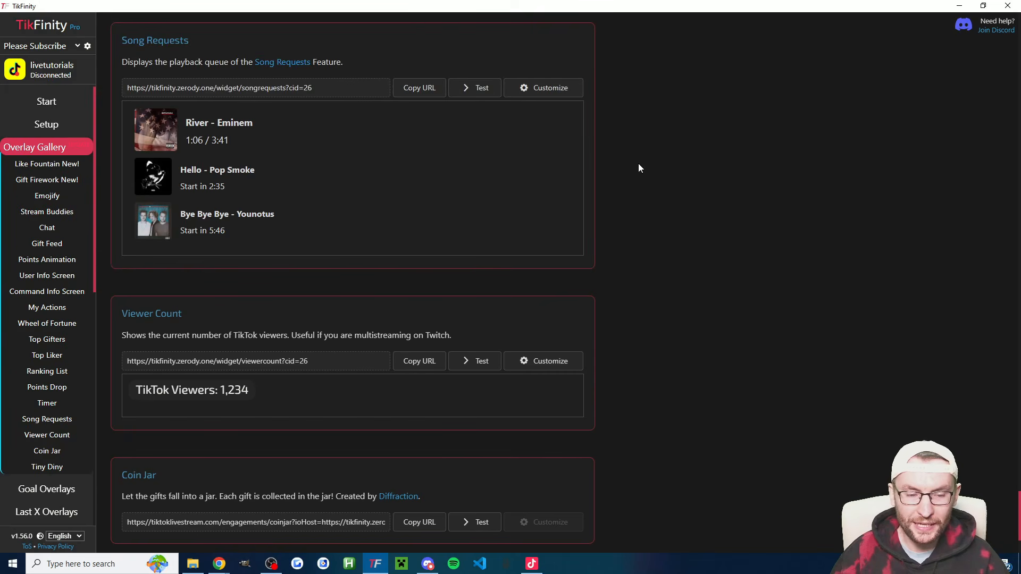
pyautogui.scroll(-10, 49, 178)
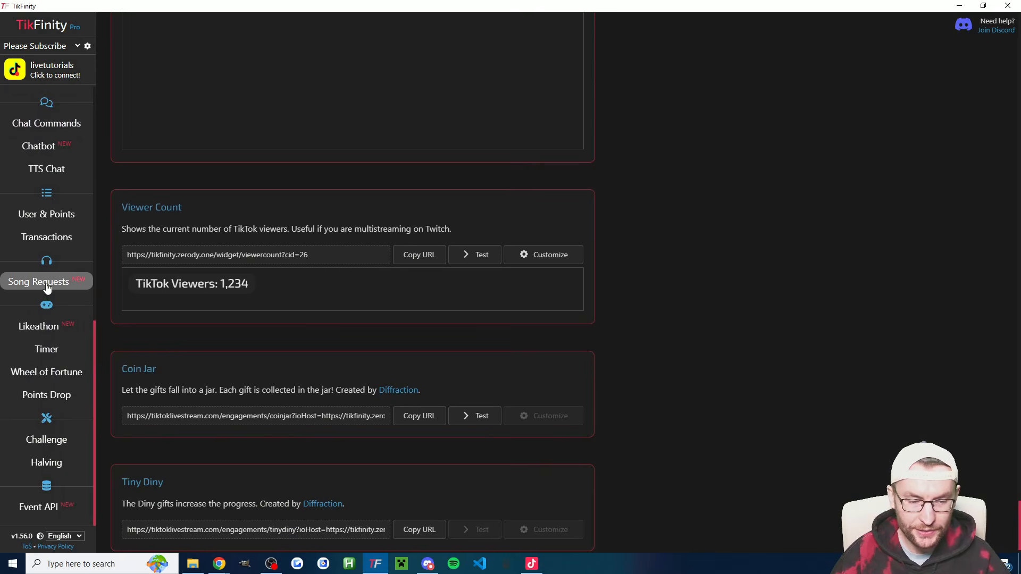
# - Open the Song Requests feature page and review its viewer commands and the Spotify state
pyautogui.click(46, 286)
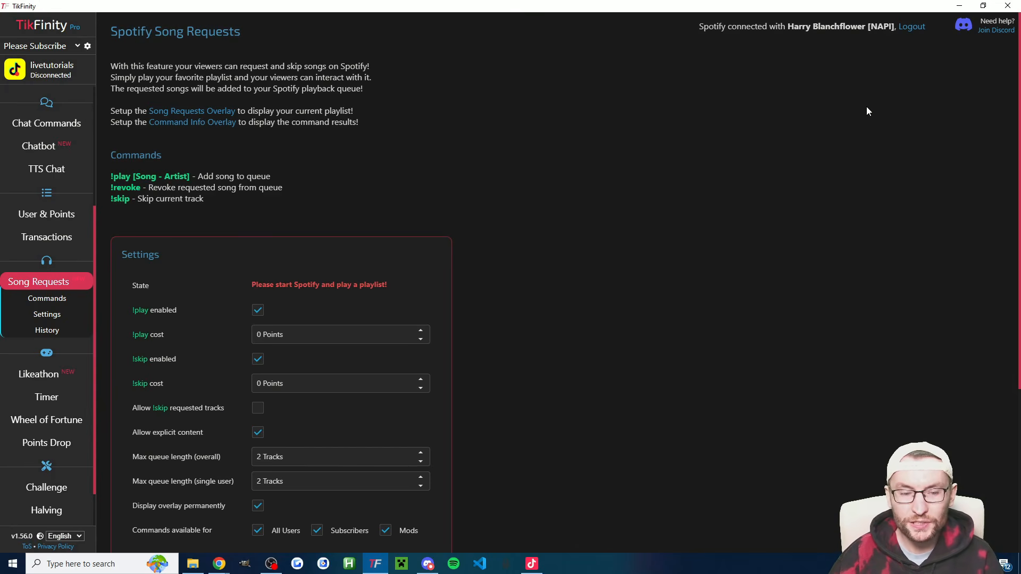
pyautogui.scroll(-1, 622, 328)
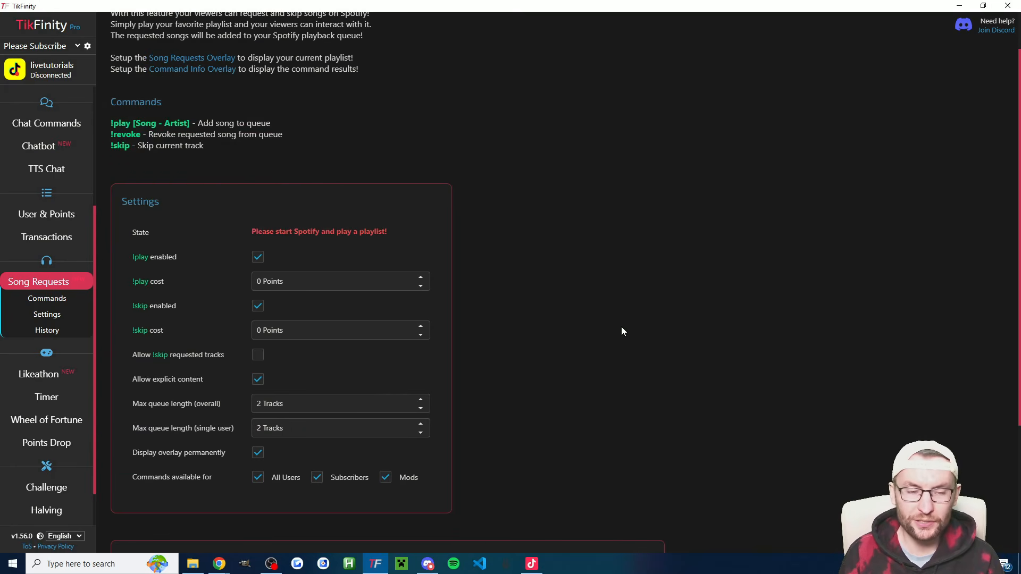
pyautogui.moveTo(225, 148); pyautogui.dragTo(171, 101)
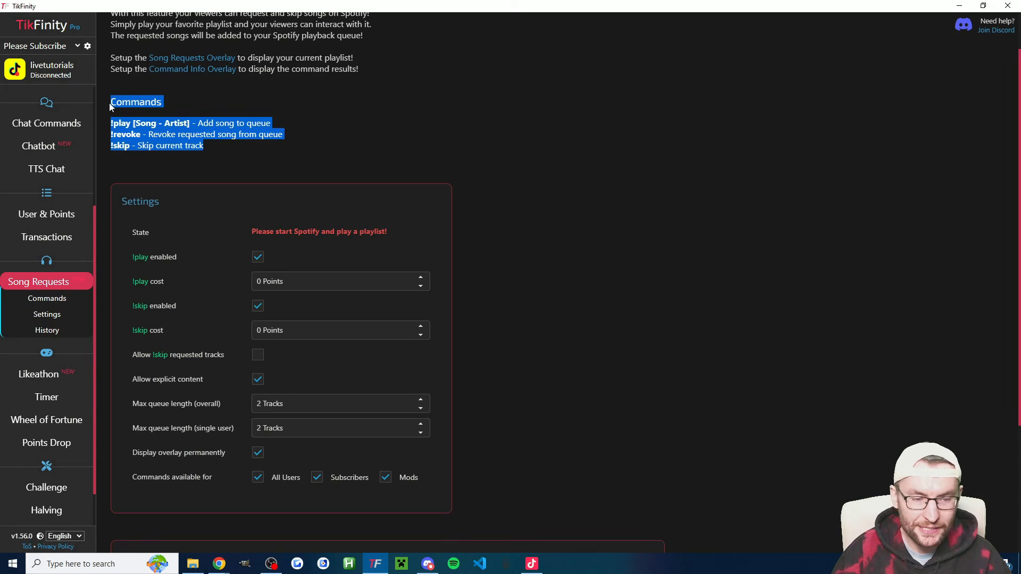
pyautogui.click(207, 103)
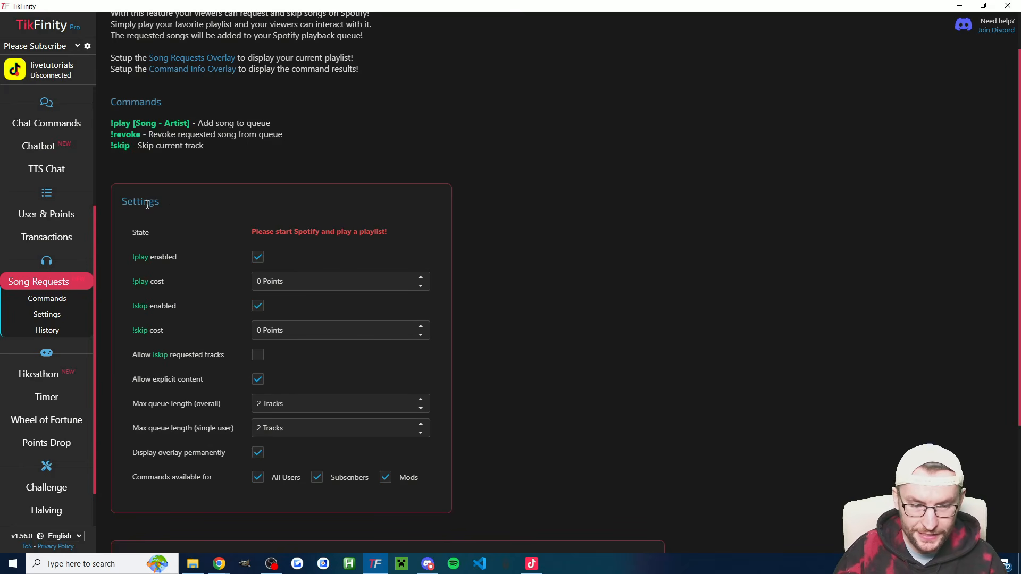
pyautogui.moveTo(248, 232); pyautogui.dragTo(422, 228)
pyautogui.click(419, 225)
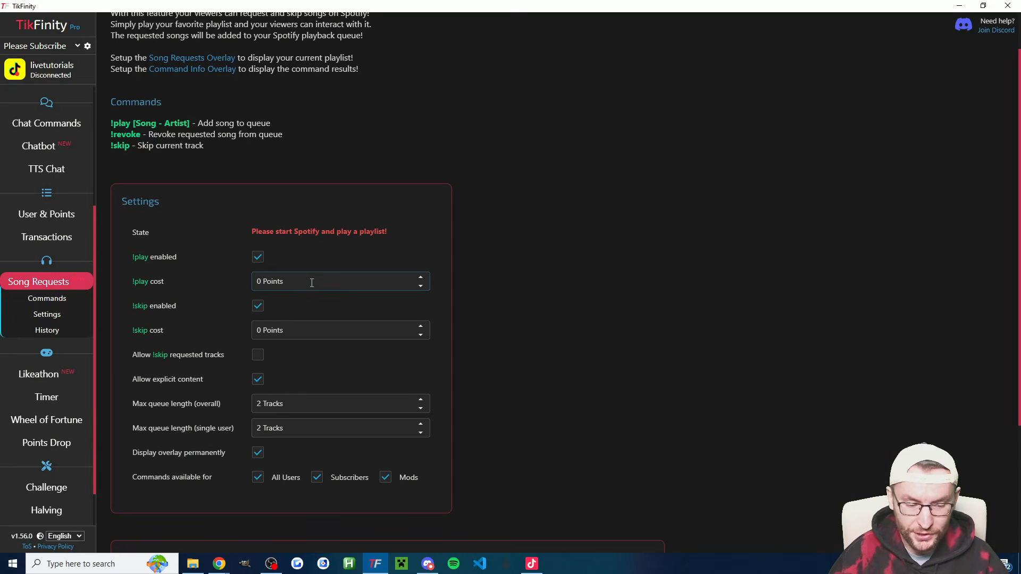
# - Disable song commands for All Users, and set the !play cost to 10 Points, !skip cost to 1 Points and overall queue length to 10 Tracks
pyautogui.moveTo(134, 477); pyautogui.dragTo(215, 476)
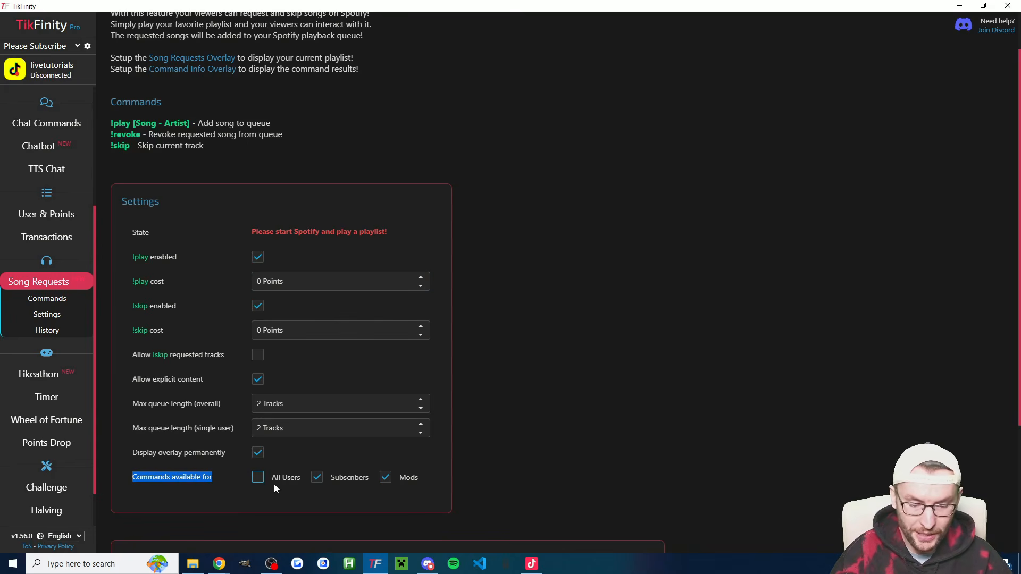
pyautogui.click(507, 456)
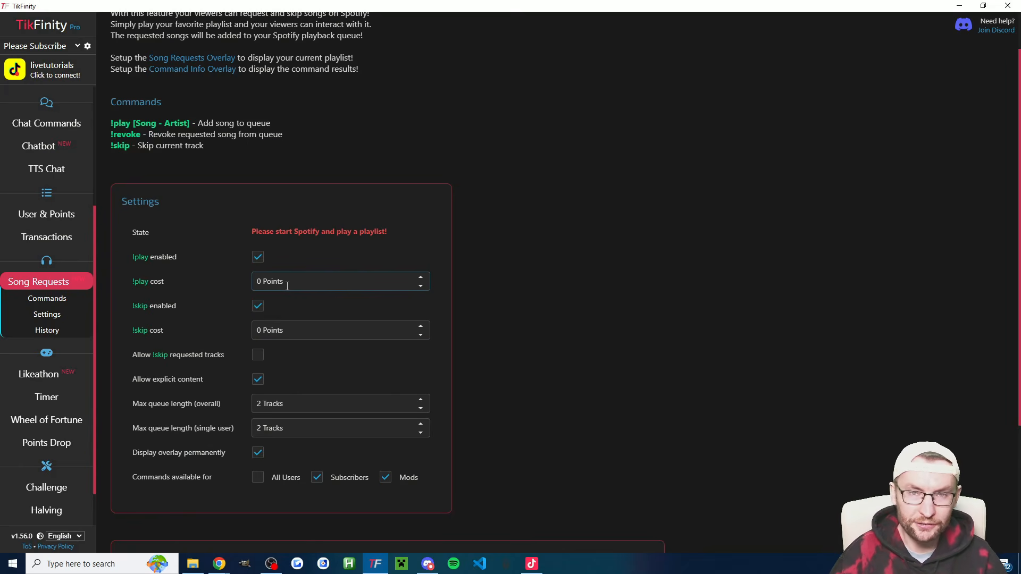
pyautogui.click(425, 278)
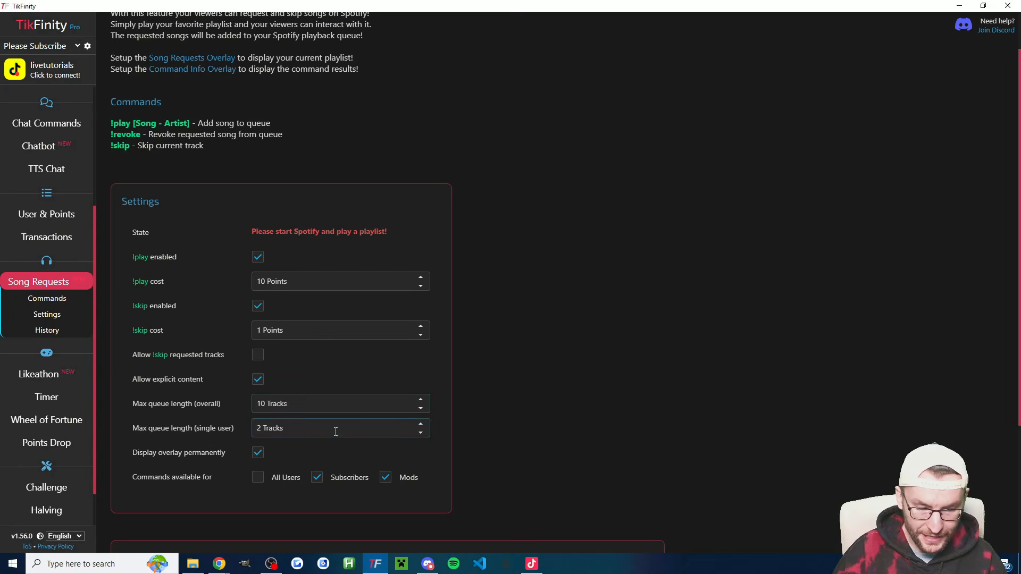
pyautogui.moveTo(319, 430); pyautogui.dragTo(255, 428)
pyautogui.click(511, 427)
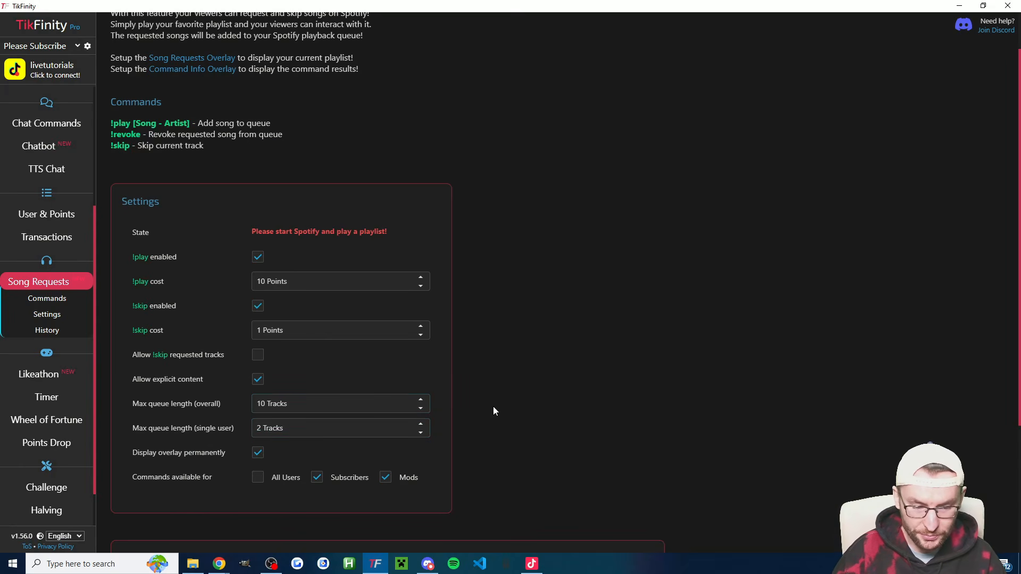
# - Toggle the permanent display setting for the song requests overlay
pyautogui.scroll(-3, 224, 293)
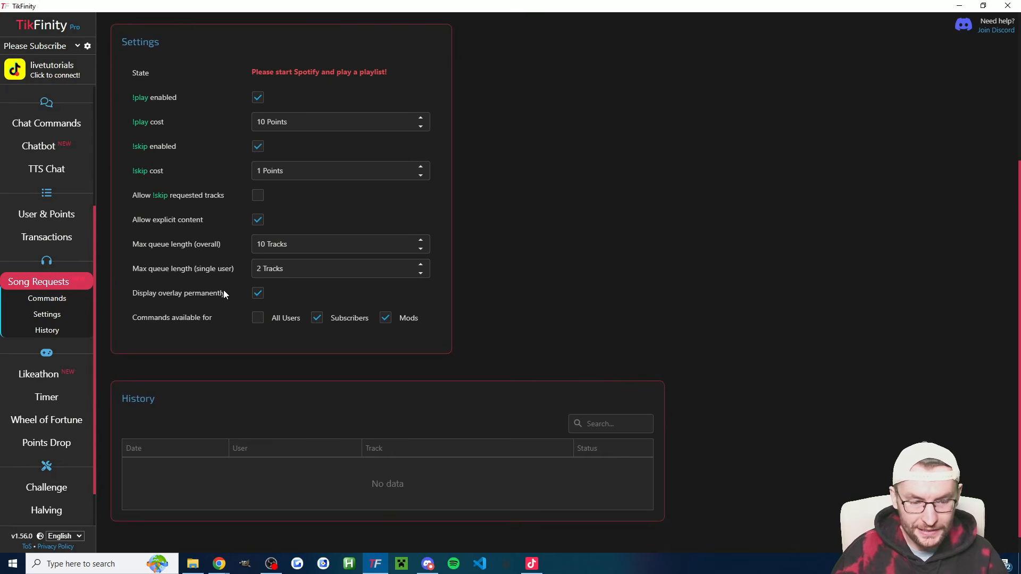
pyautogui.click(258, 294)
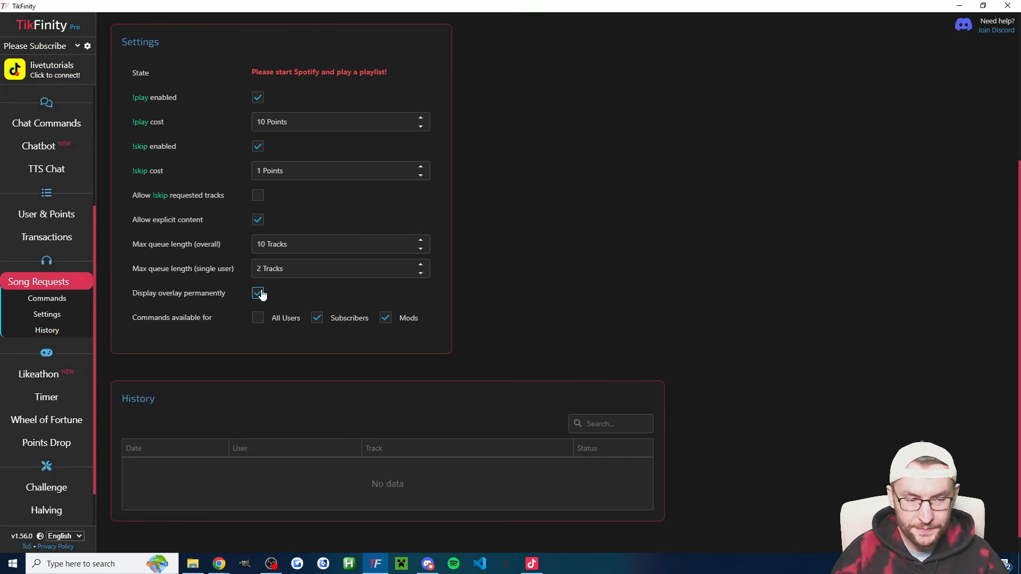
# - Set the Song Requests overlay's title color to #ffff00 in the Overlay Gallery, test the overlay and save its settings
pyautogui.scroll(3, 71, 250)
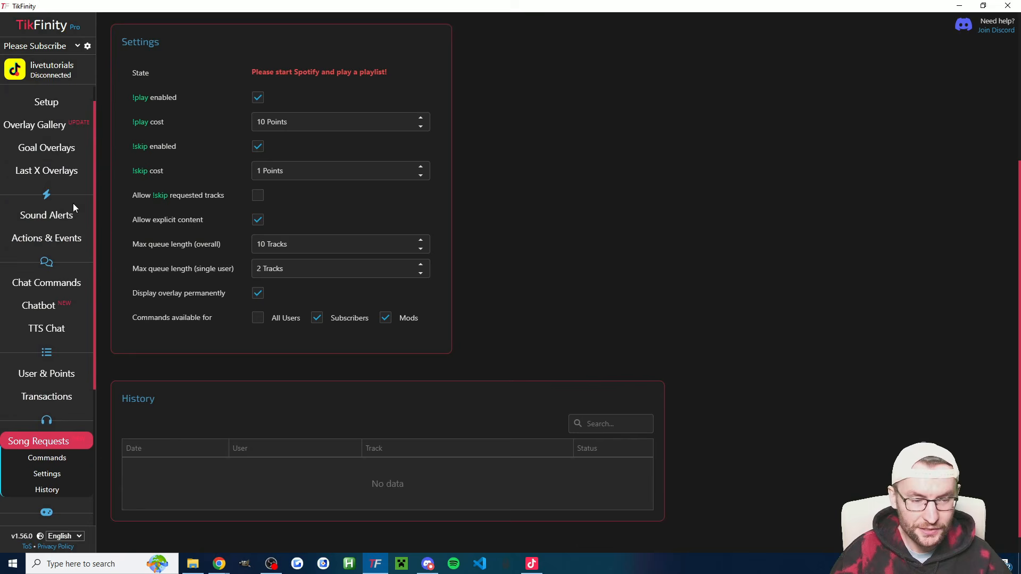
pyautogui.click(47, 129)
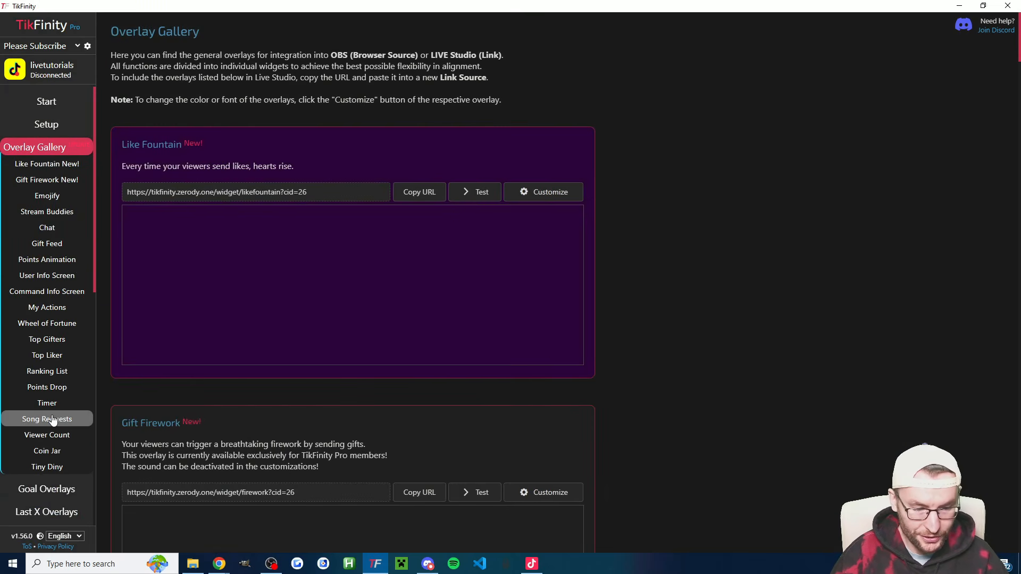
pyautogui.scroll(-5, 248, 283)
pyautogui.scroll(-20, 248, 279)
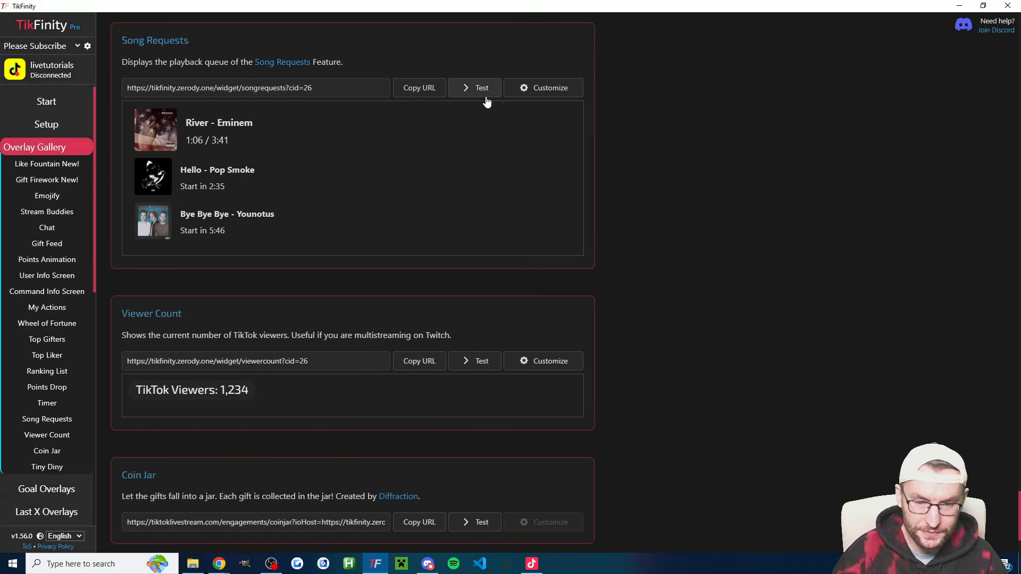
pyautogui.click(545, 89)
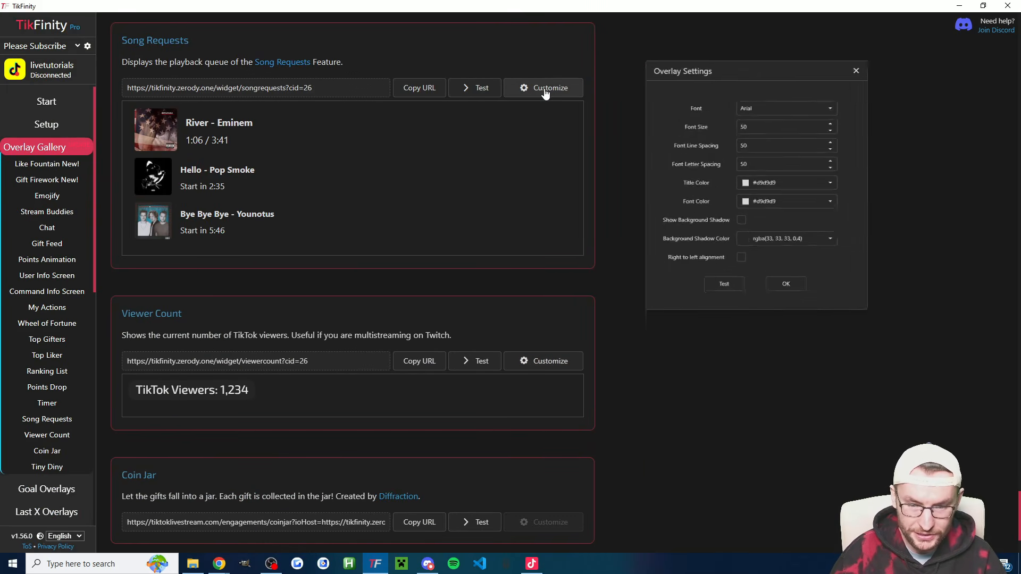
pyautogui.click(853, 182)
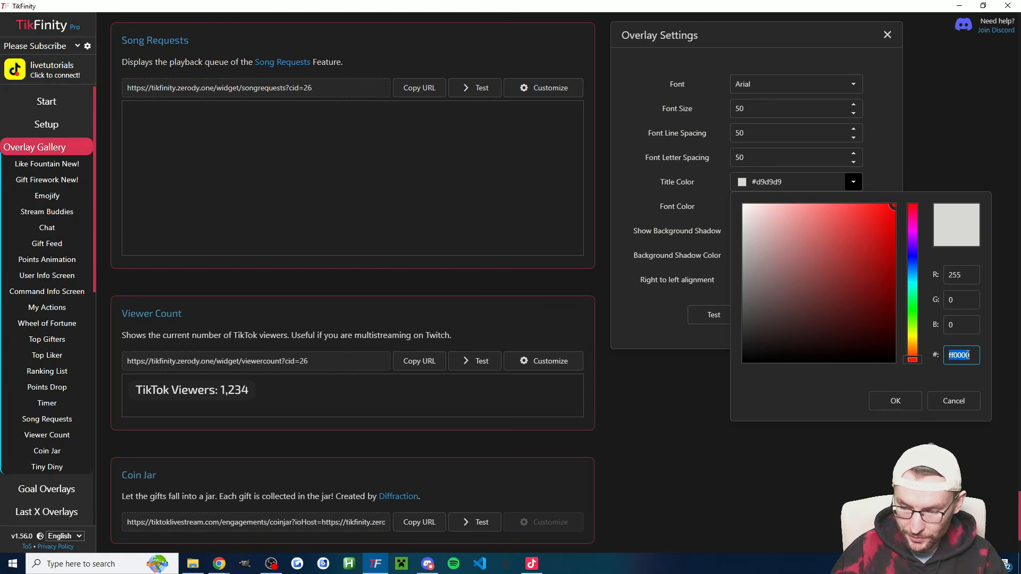
pyautogui.write('ffff00')
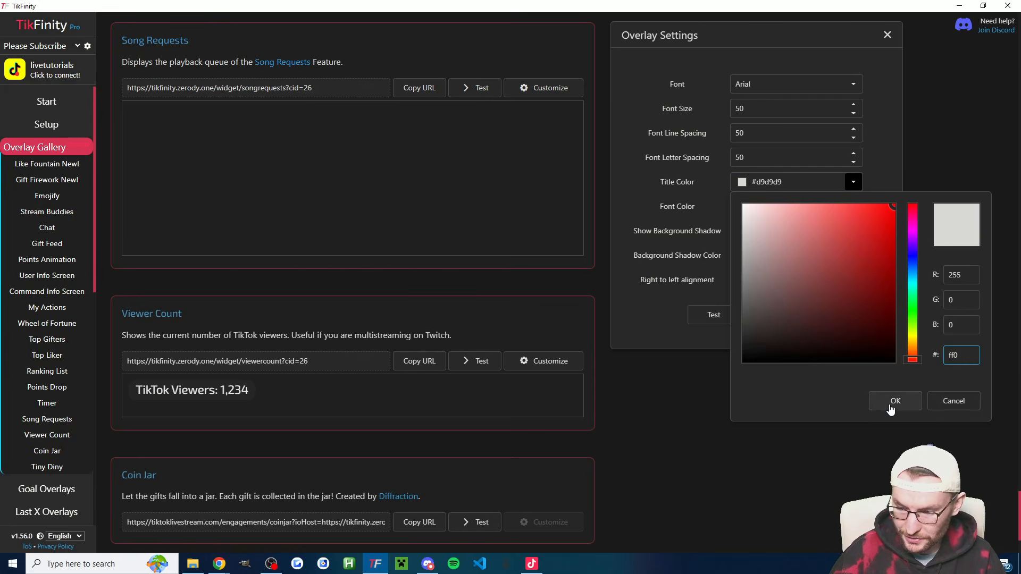
pyautogui.click(896, 401)
pyautogui.click(723, 319)
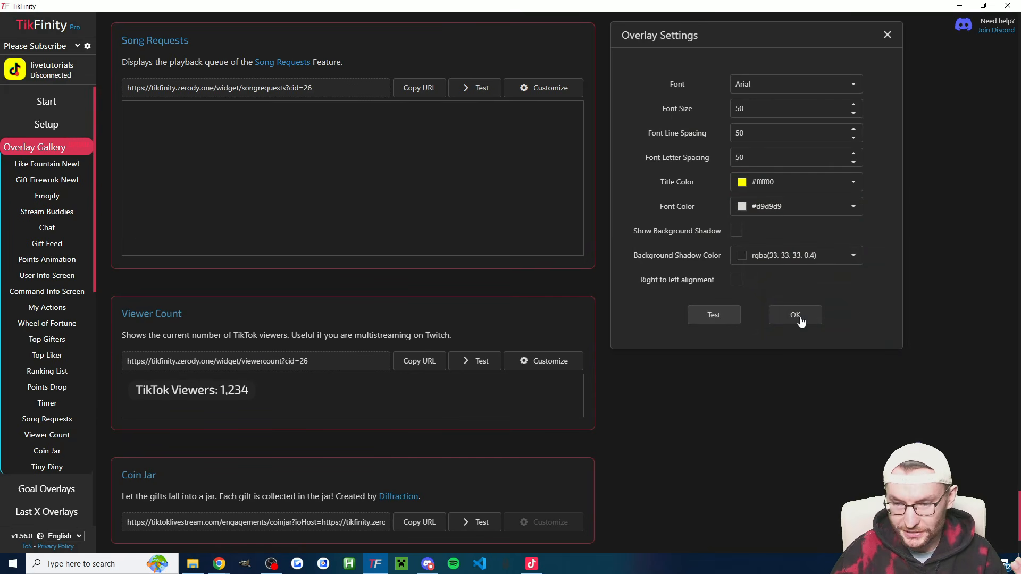
pyautogui.click(795, 315)
# - Copy the Song Requests overlay URL and add it as a link source named TikFinity Songs in TikTok LIVE Studio
pyautogui.click(436, 90)
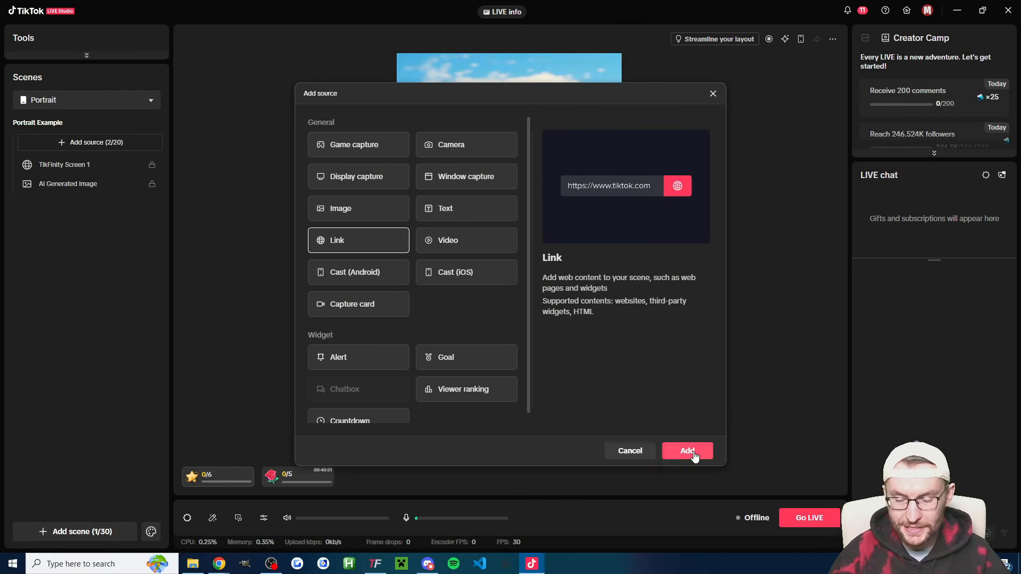
pyautogui.click(684, 448)
pyautogui.click(364, 212)
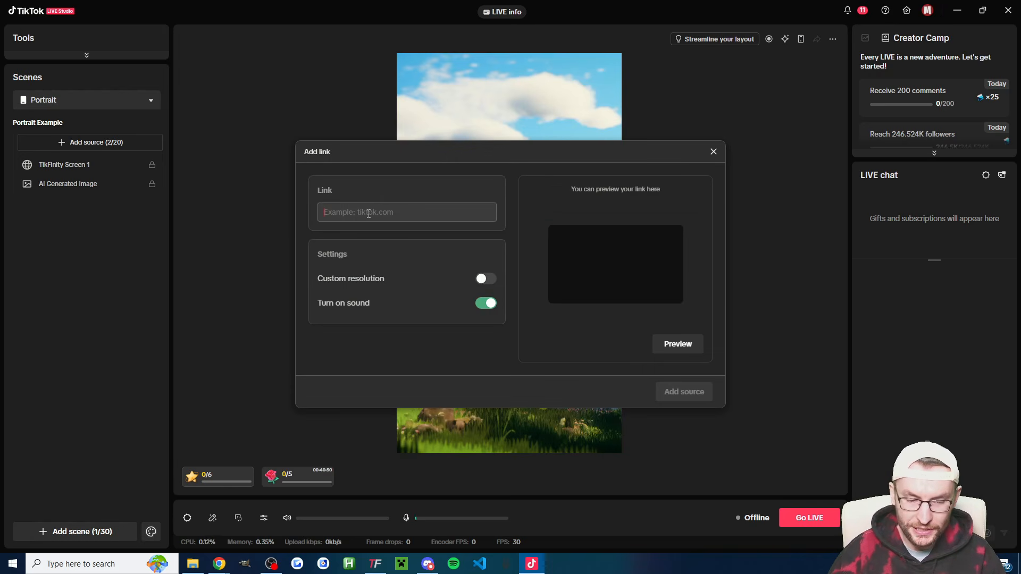
pyautogui.hotkey('ctrl', 'v')
pyautogui.click(489, 284)
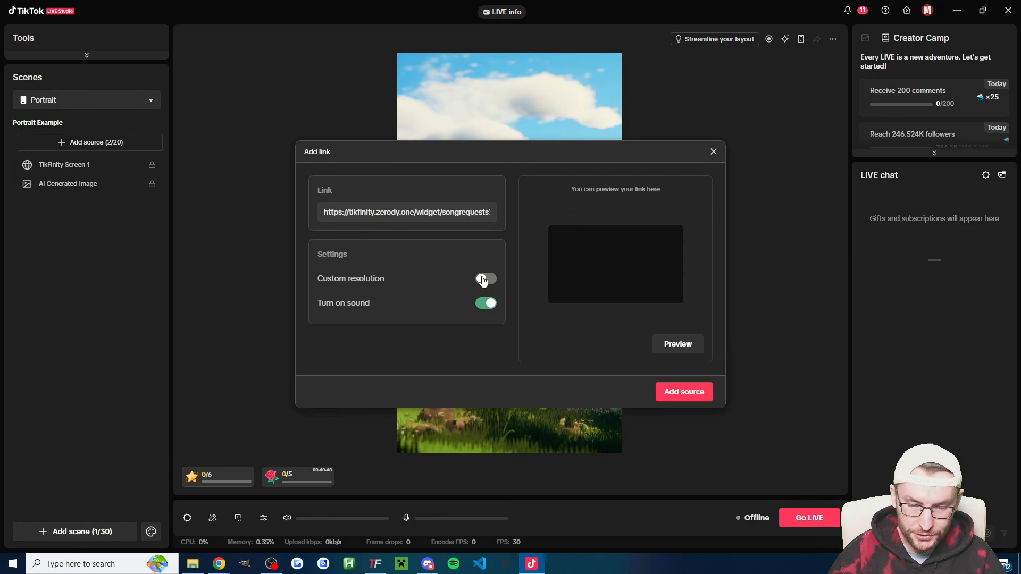
pyautogui.moveTo(428, 156); pyautogui.dragTo(707, 115)
pyautogui.click(963, 352)
pyautogui.rightClick(65, 167)
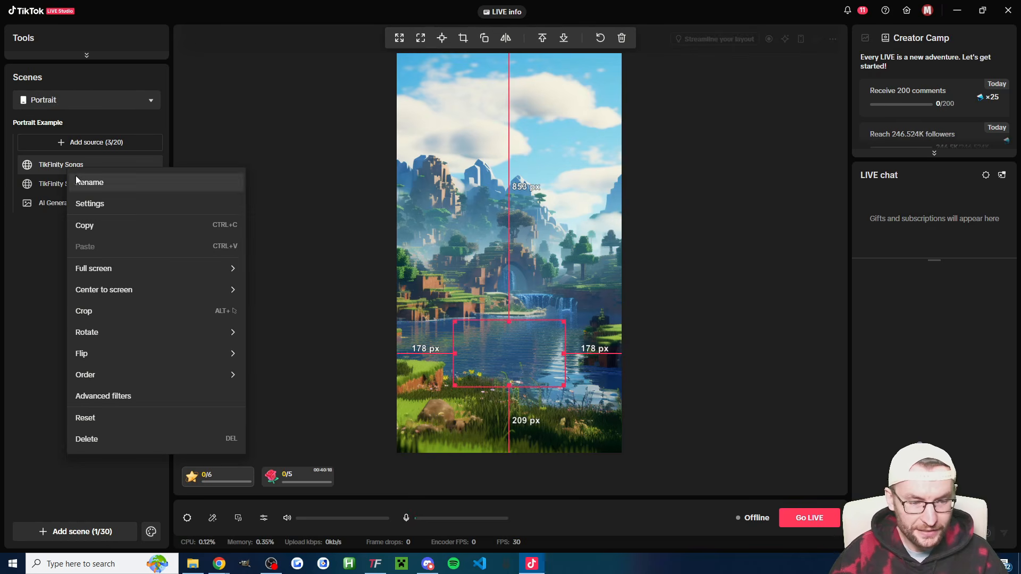
pyautogui.click(28, 270)
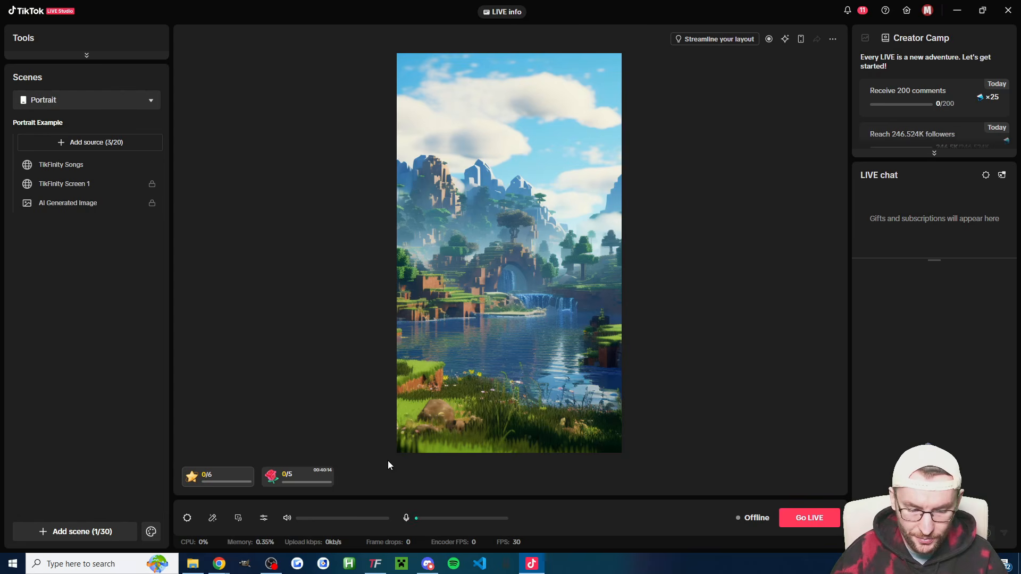
# - Test the song overlay in TikFinity, then move the TikFinity Songs source to the canvas's upper part and enlarge it to nearly full width
pyautogui.click(376, 563)
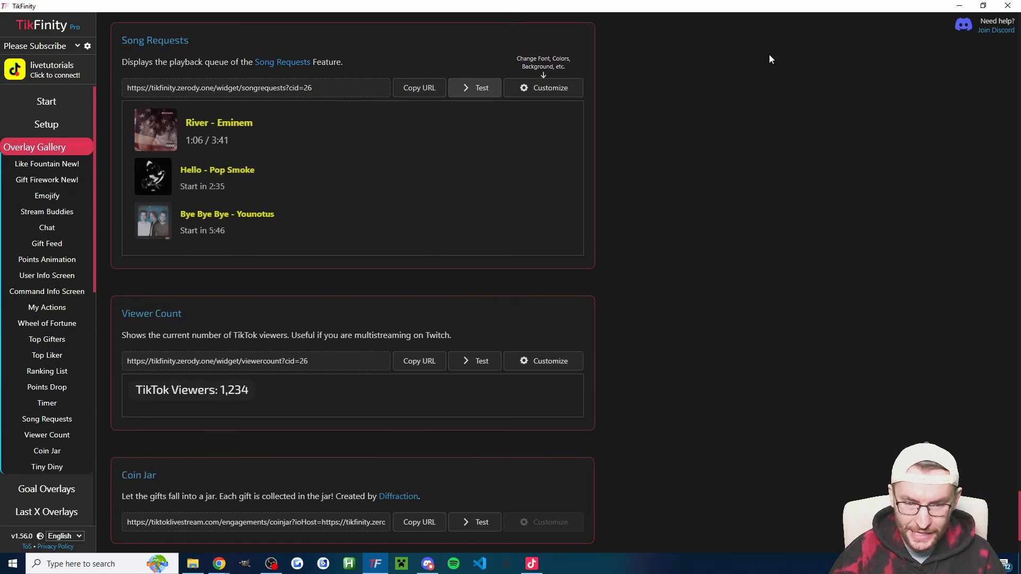
pyautogui.click(959, 6)
pyautogui.moveTo(493, 349); pyautogui.dragTo(488, 193)
pyautogui.moveTo(454, 227); pyautogui.dragTo(414, 249)
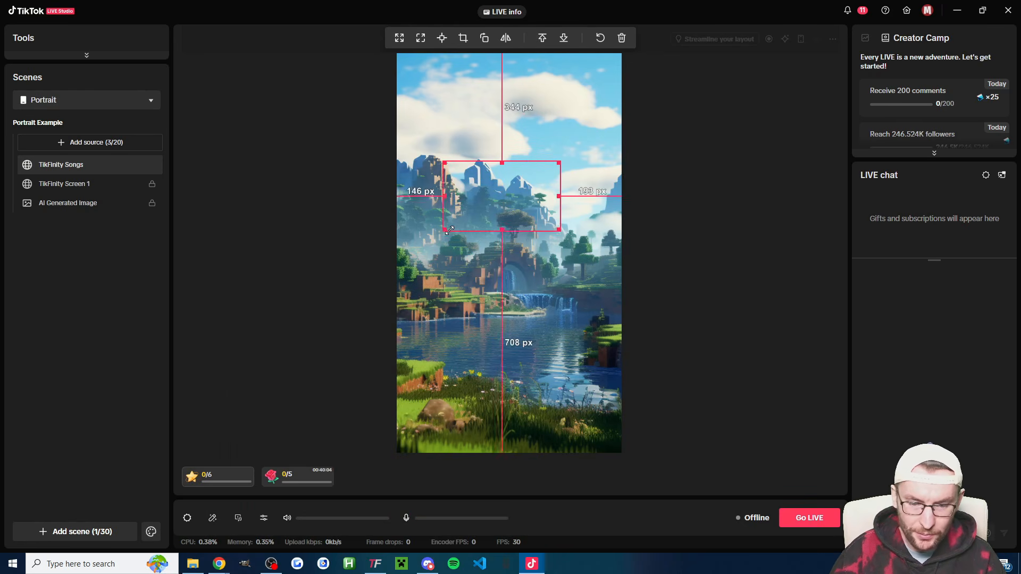
pyautogui.moveTo(562, 162); pyautogui.dragTo(611, 132)
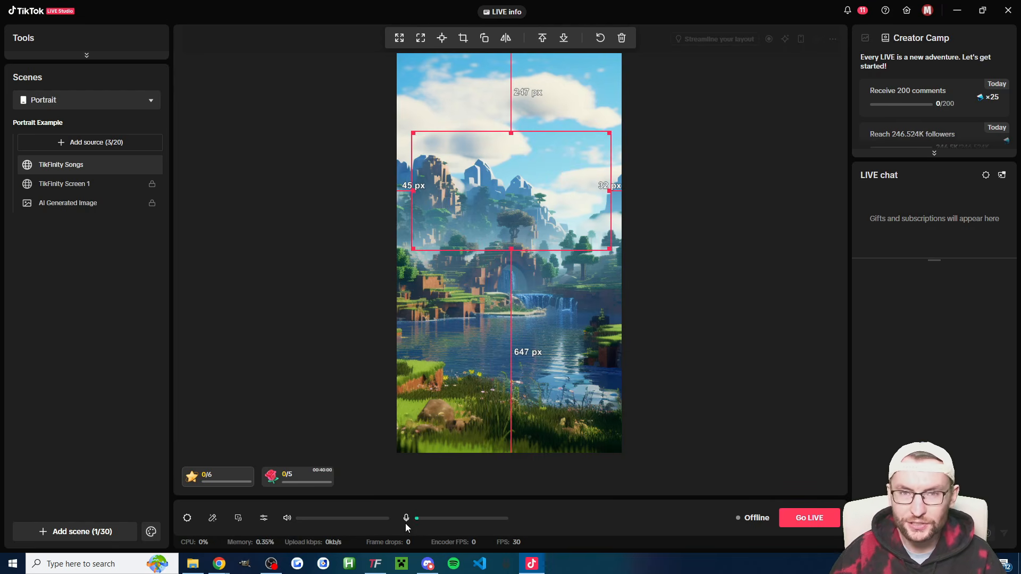
# - Run the Song Requests overlay test again from TikFinity and shift the TikFinity Songs source slightly down in TikTok LIVE Studio
pyautogui.click(376, 564)
pyautogui.click(543, 88)
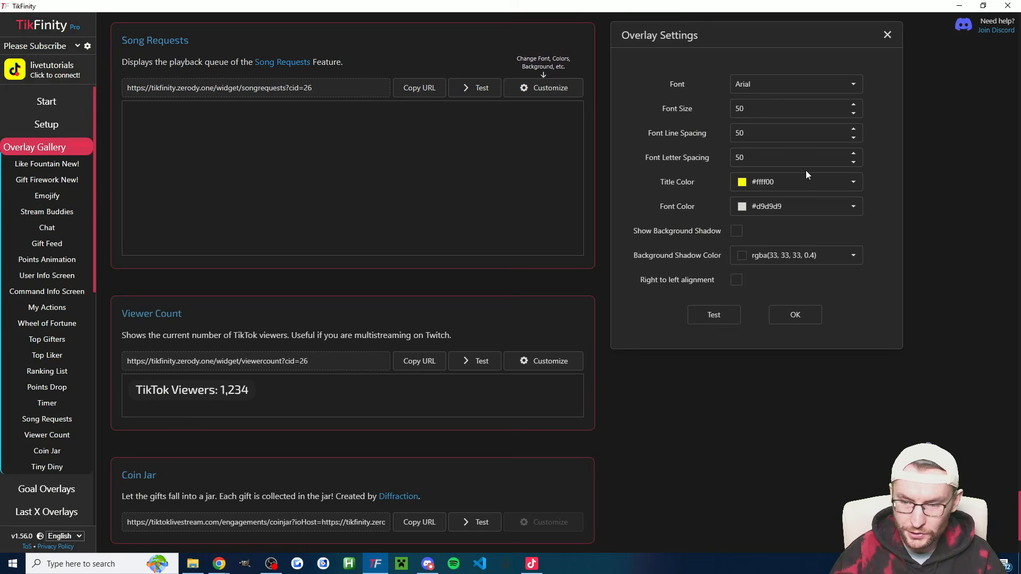
pyautogui.click(790, 316)
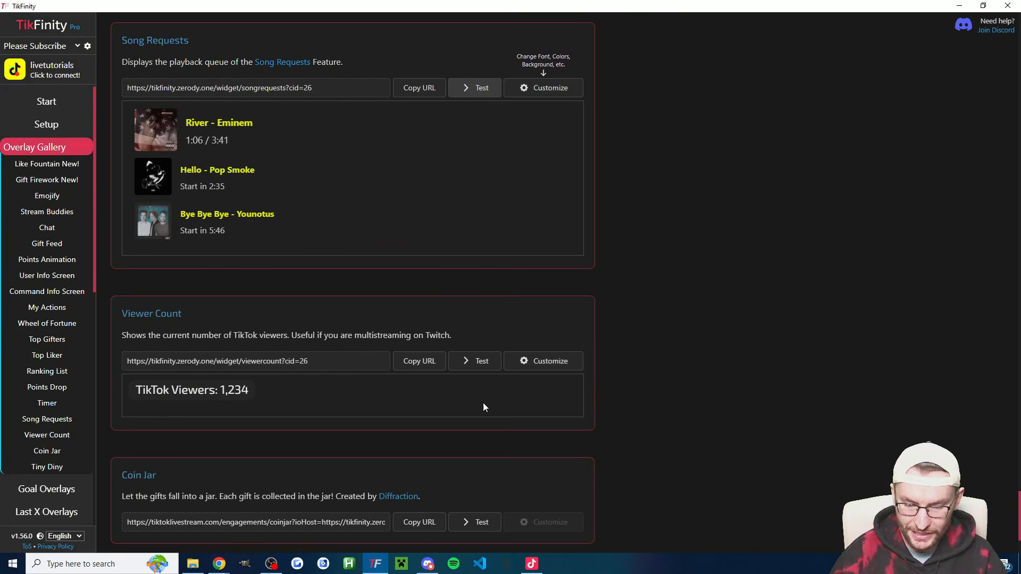
pyautogui.click(532, 564)
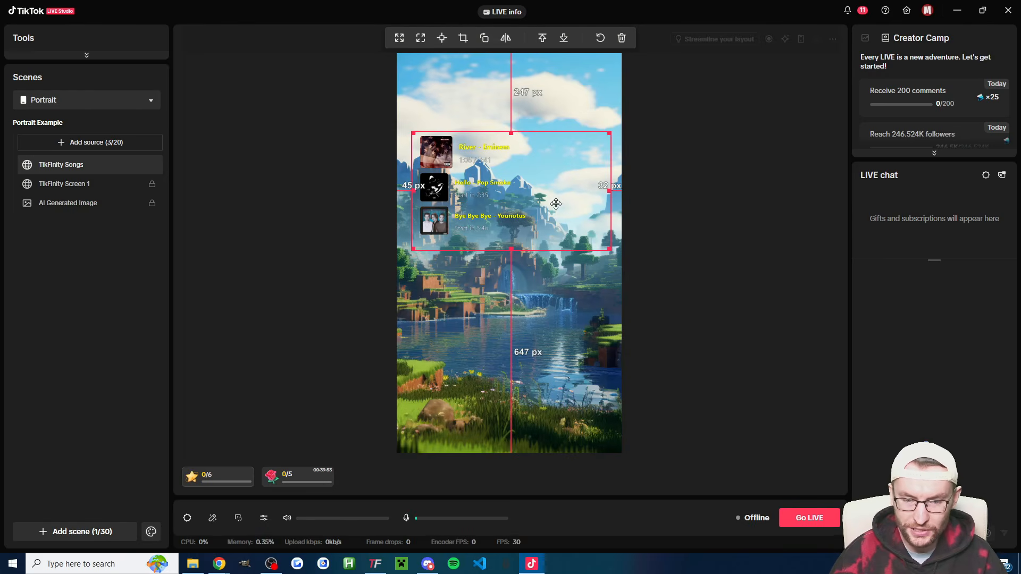
pyautogui.moveTo(505, 188); pyautogui.dragTo(504, 216)
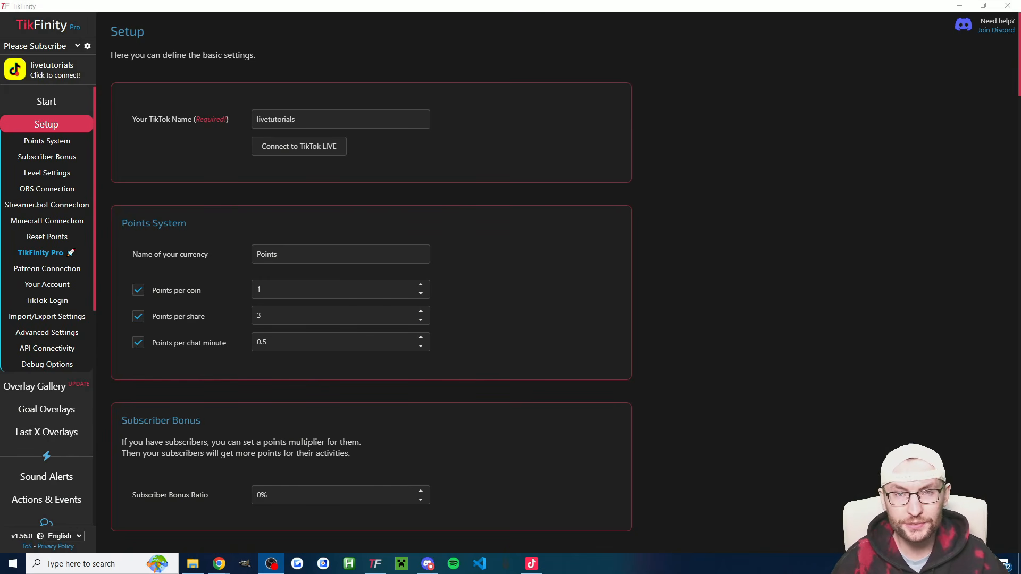
# - In TikFinity's Points System setup, disable Points per share and Points per chat minute
pyautogui.click(51, 128)
pyautogui.click(52, 129)
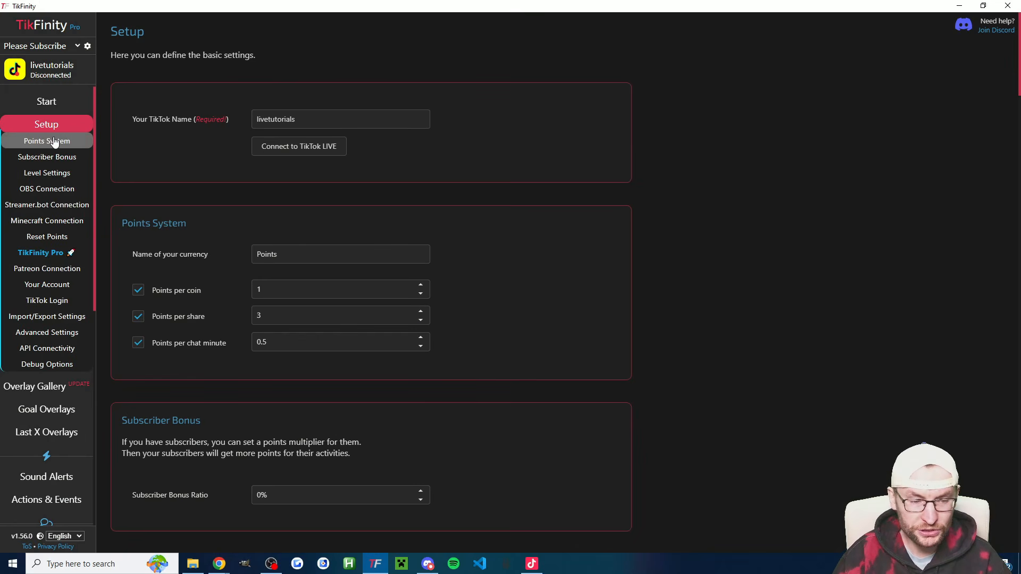
pyautogui.click(48, 141)
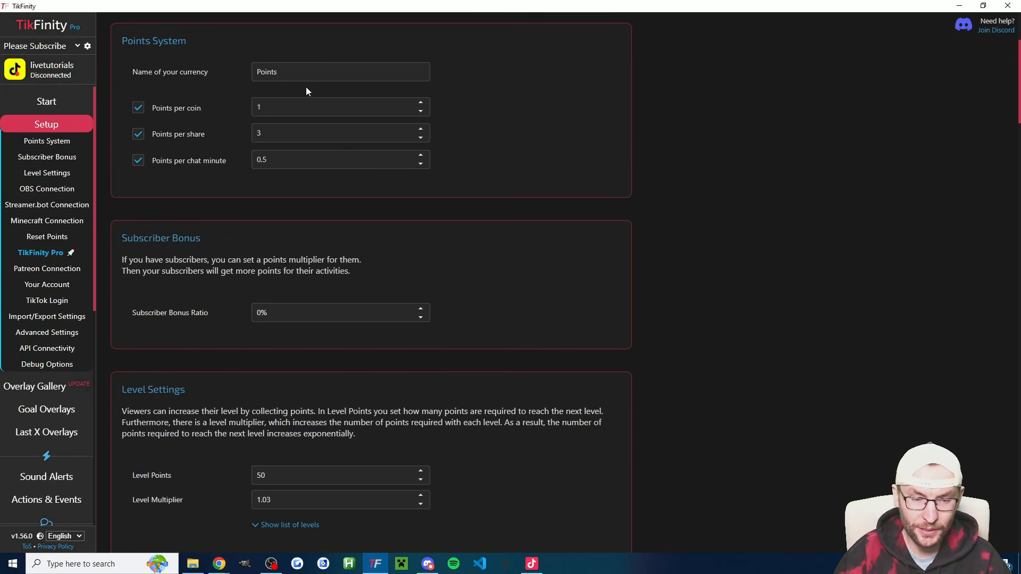
pyautogui.click(297, 72)
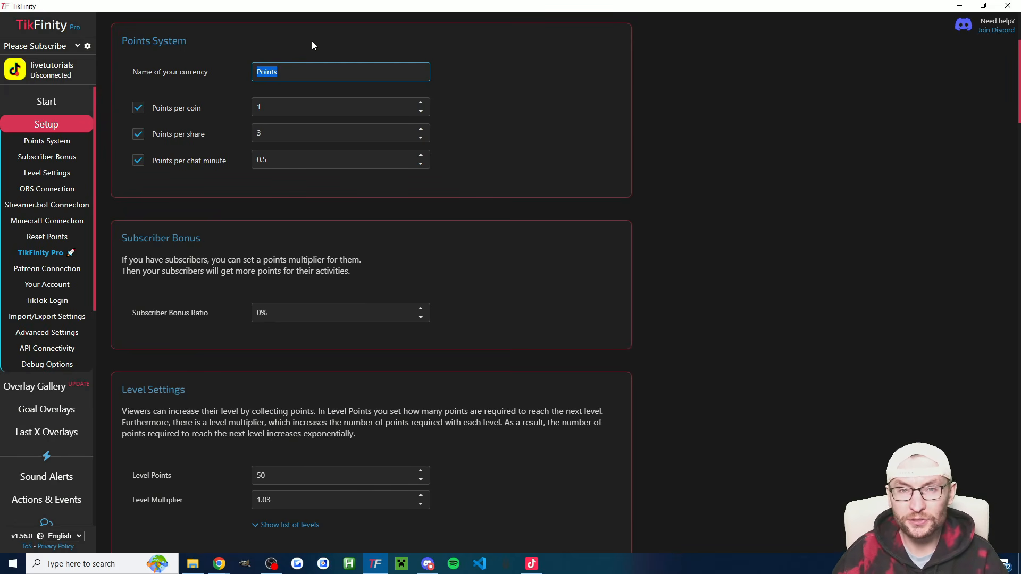
pyautogui.click(313, 42)
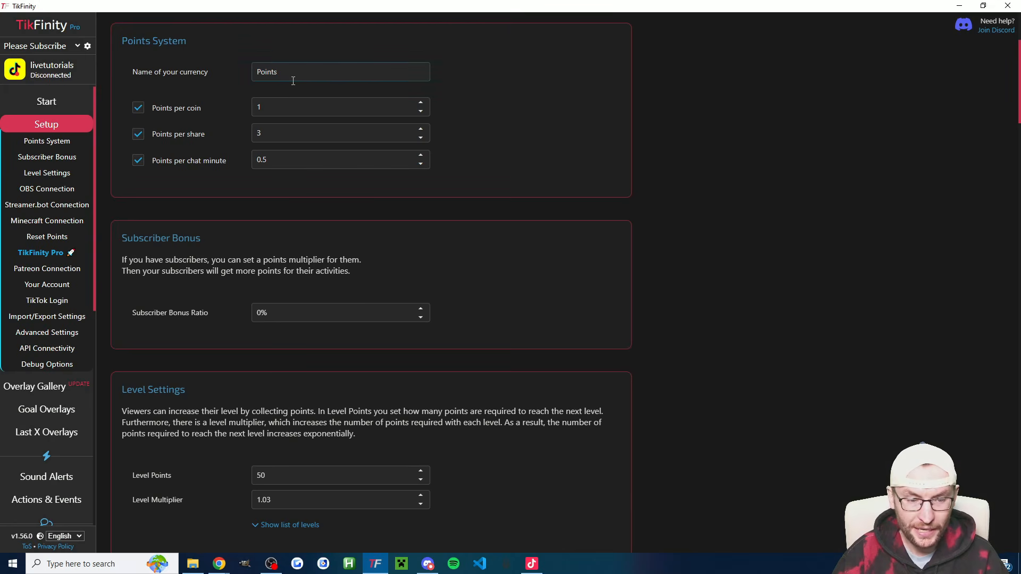
pyautogui.click(138, 136)
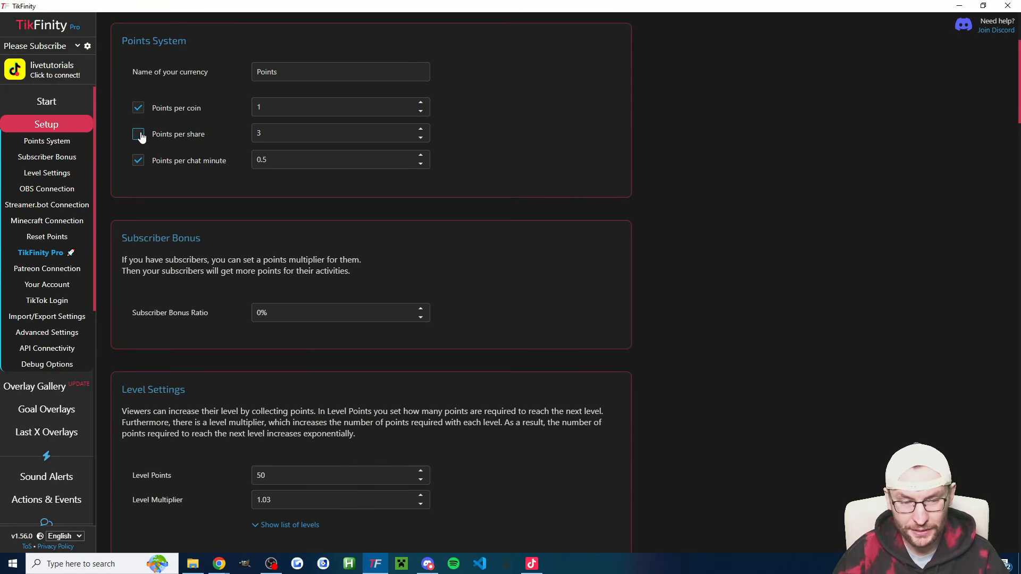
pyautogui.click(139, 163)
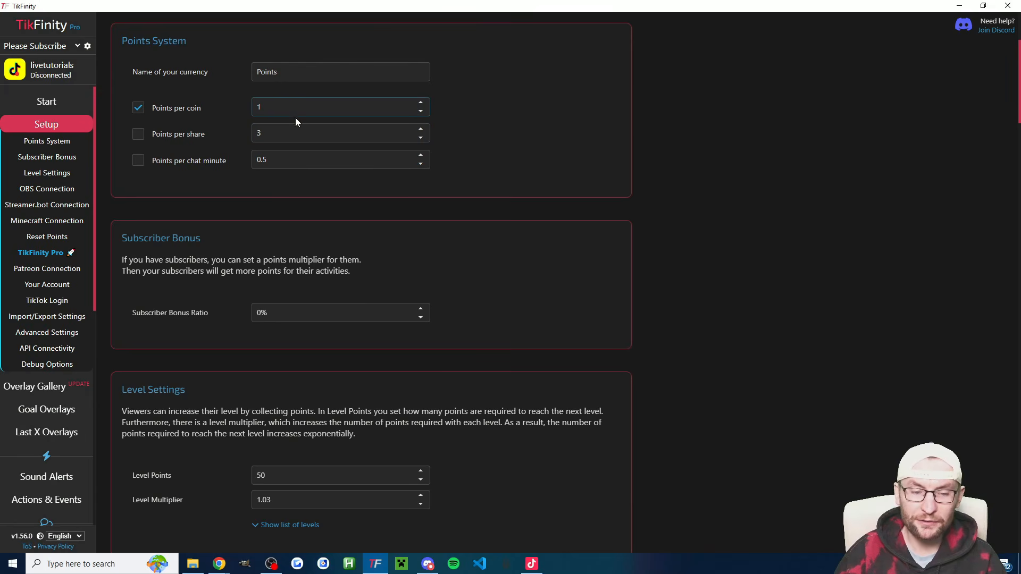
# - Set the Subscriber Bonus Ratio to 100%
pyautogui.click(255, 313)
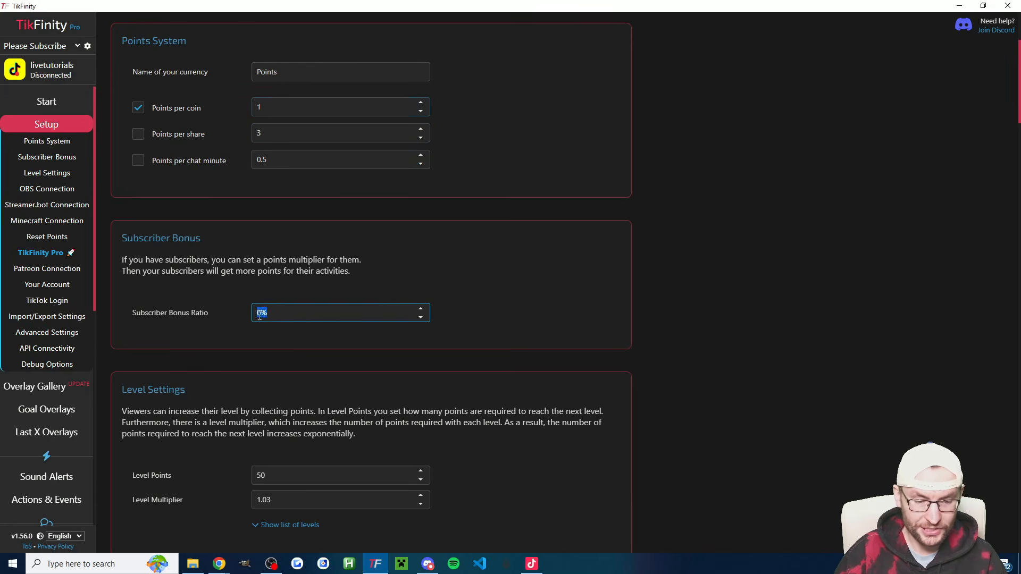
pyautogui.doubleClick(254, 314)
pyautogui.click(305, 250)
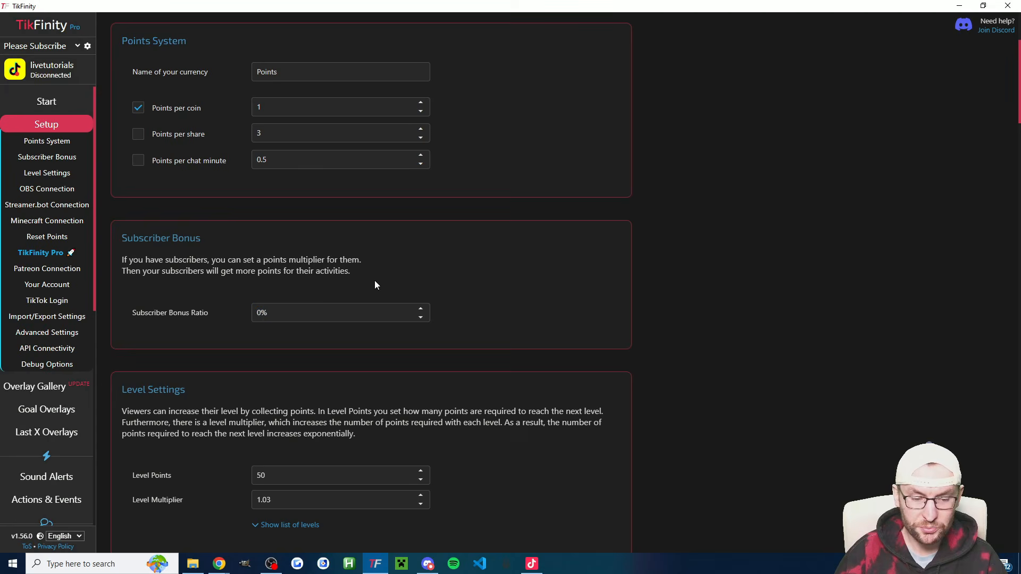
pyautogui.click(420, 309)
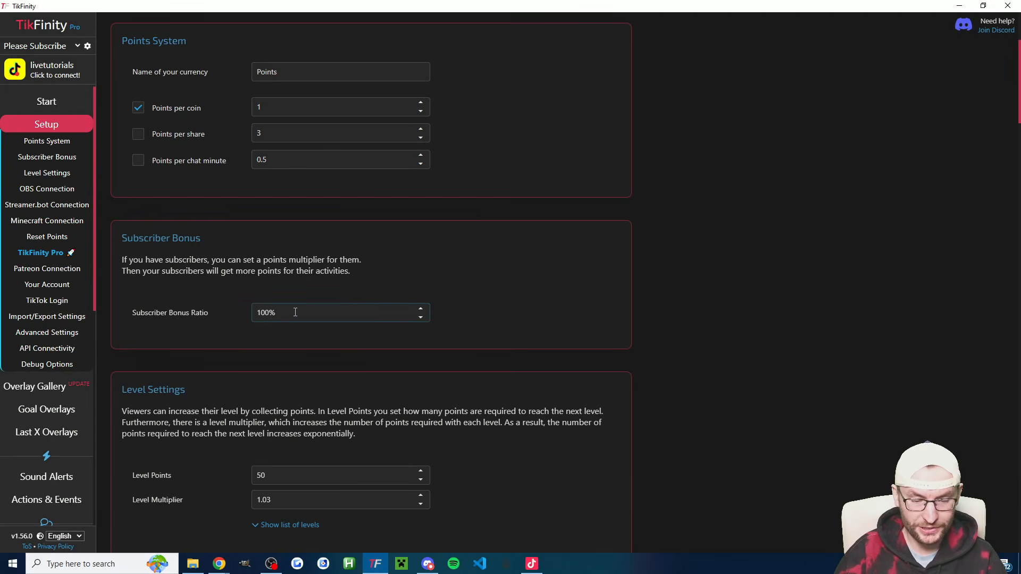
pyautogui.moveTo(293, 312); pyautogui.dragTo(237, 308)
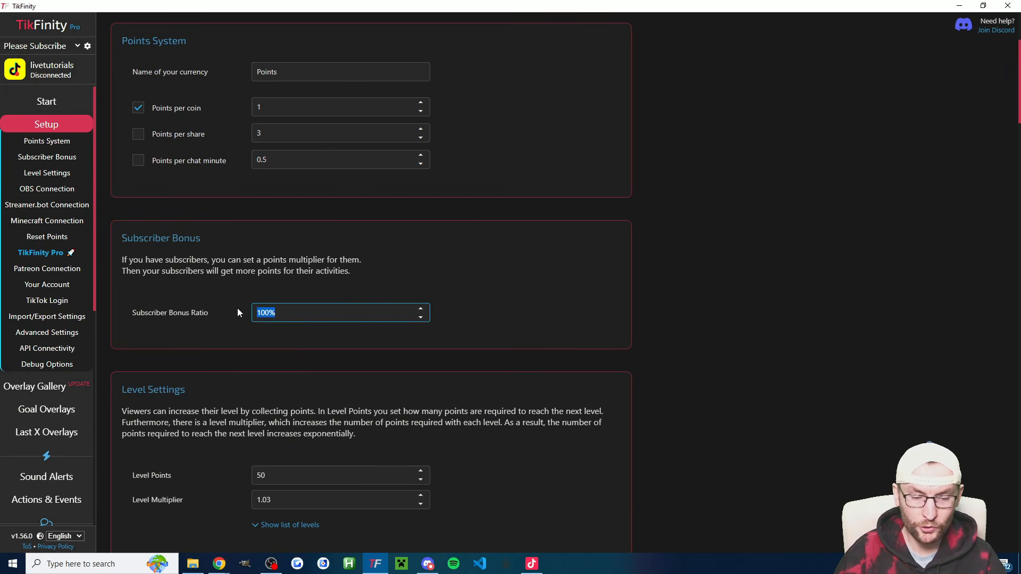
pyautogui.click(303, 280)
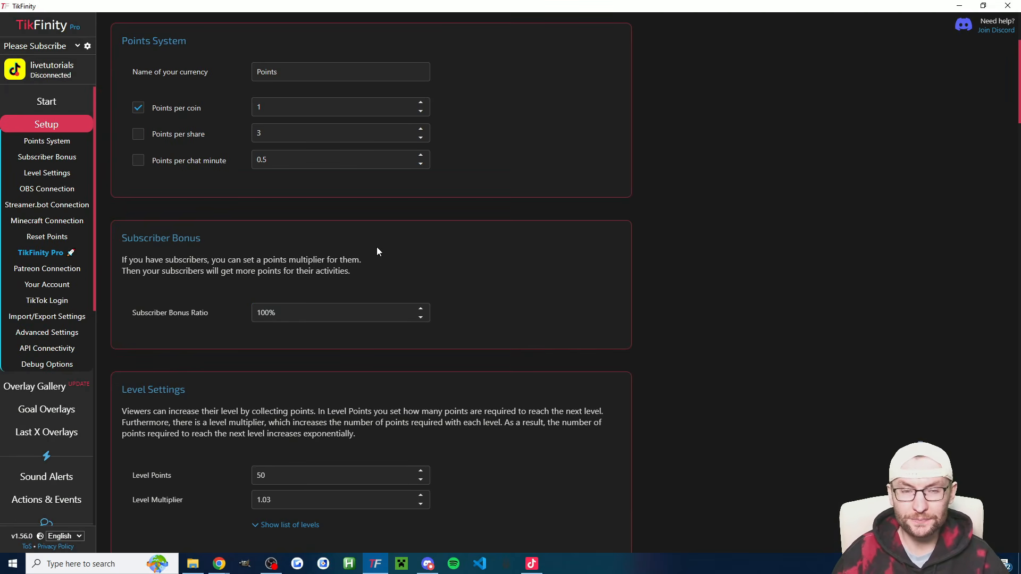
# - Expand the list of levels in Level Settings and look through the points required for each level
pyautogui.scroll(-2, 377, 247)
pyautogui.click(288, 419)
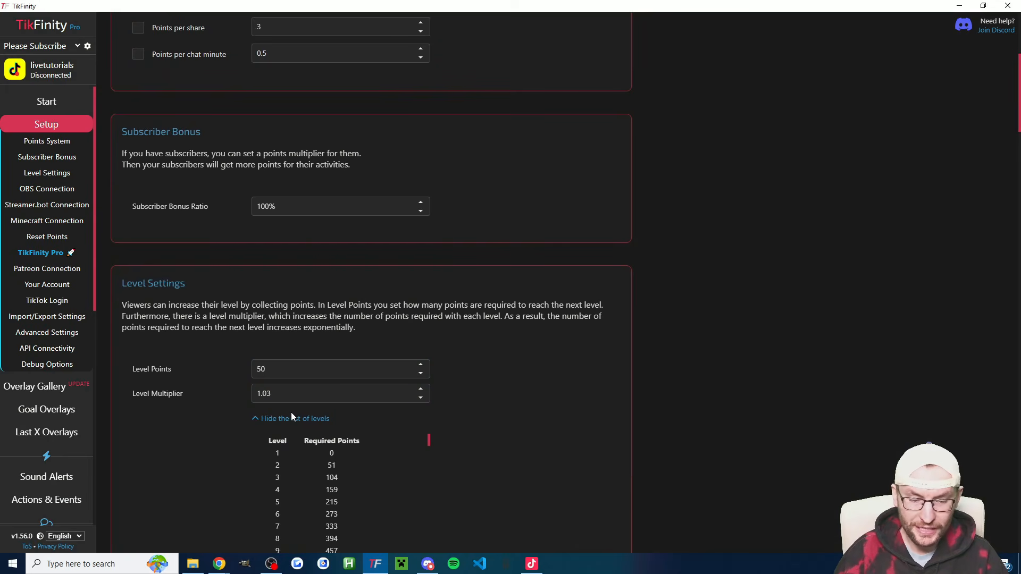
pyautogui.click(283, 420)
pyautogui.click(283, 420)
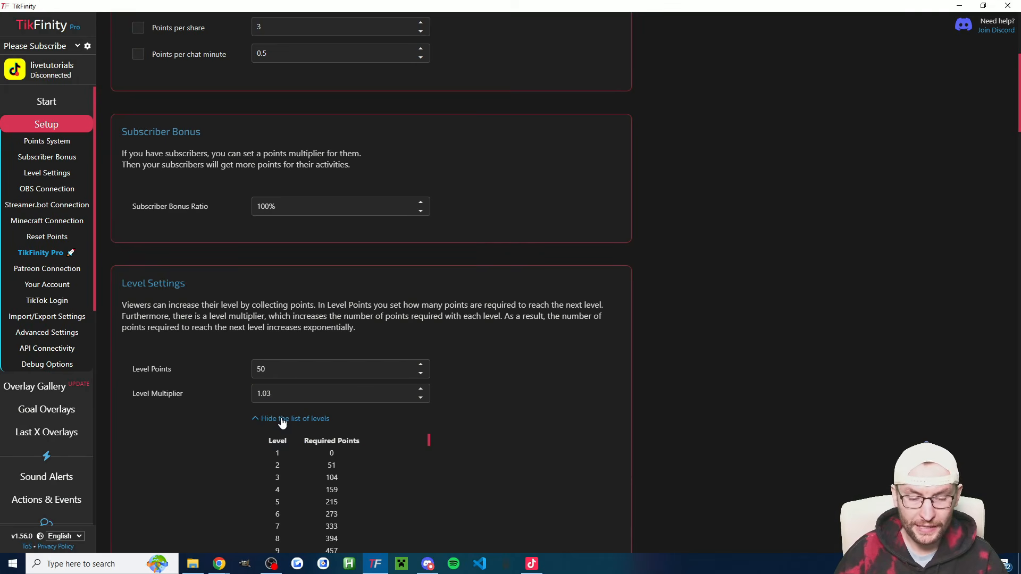
pyautogui.scroll(-3, 313, 379)
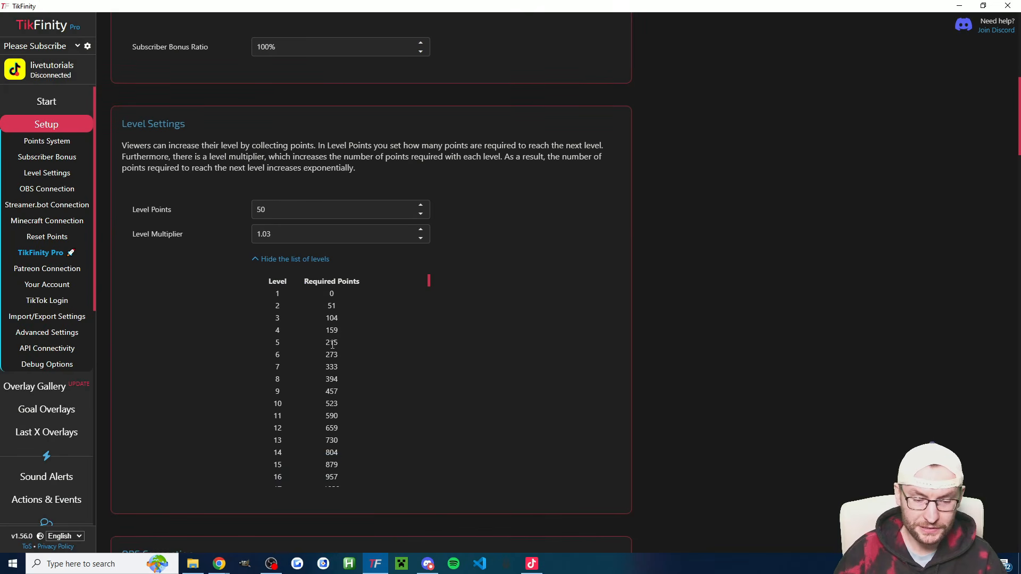
pyautogui.scroll(-15, 341, 340)
pyautogui.scroll(15, 343, 338)
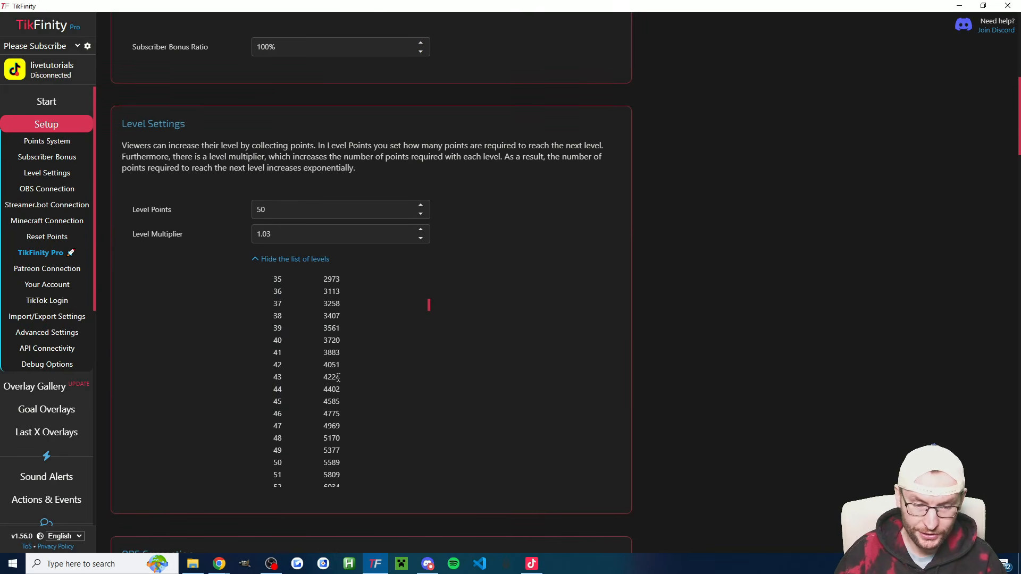
pyautogui.scroll(-20, 335, 357)
pyautogui.scroll(2, 359, 357)
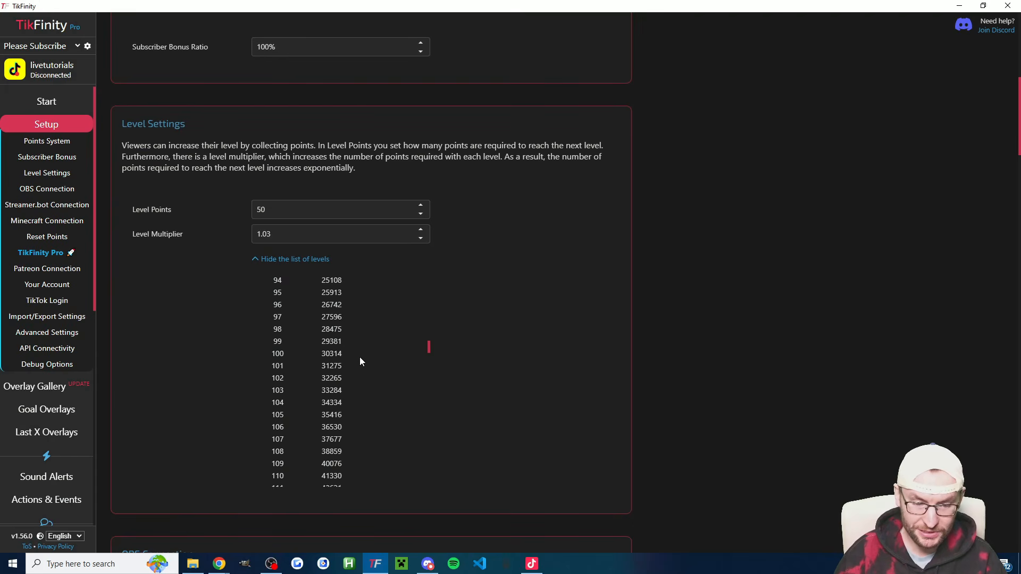
# - Check the Level Multiplier in Level Settings and return to the beginning of the Setup page
pyautogui.click(267, 234)
pyautogui.moveTo(268, 234); pyautogui.dragTo(231, 240)
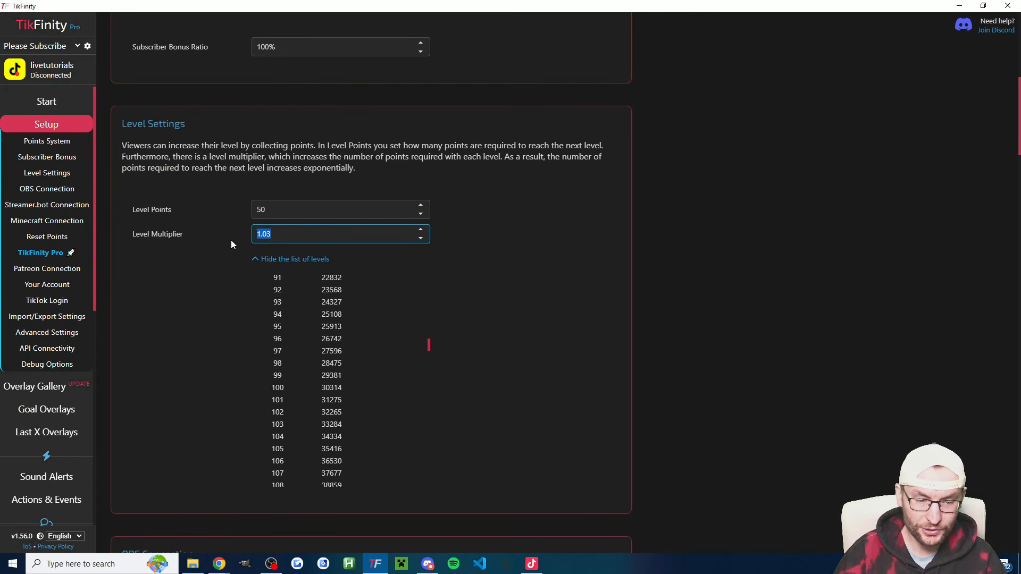
pyautogui.click(231, 240)
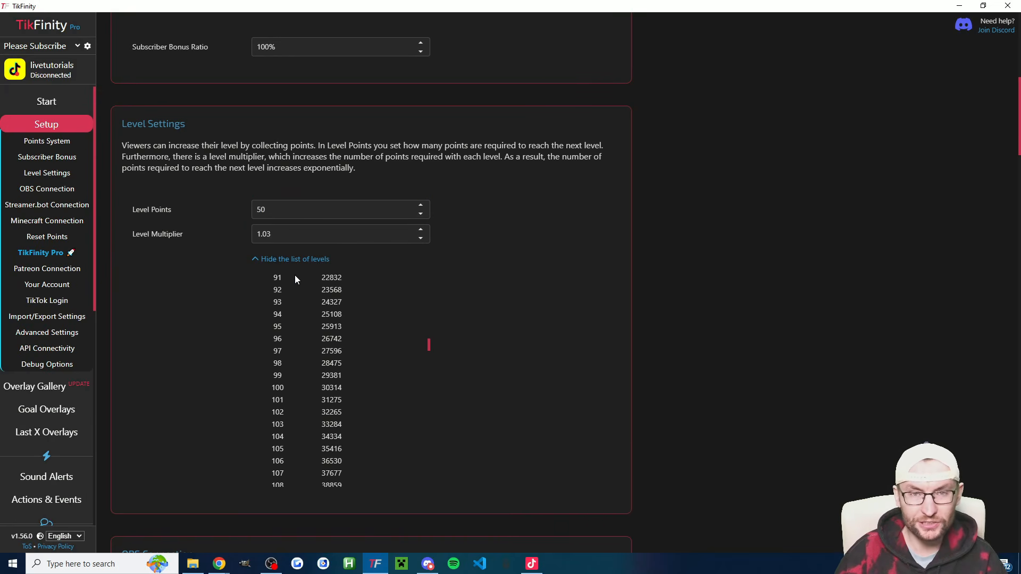
pyautogui.scroll(8, 399, 258)
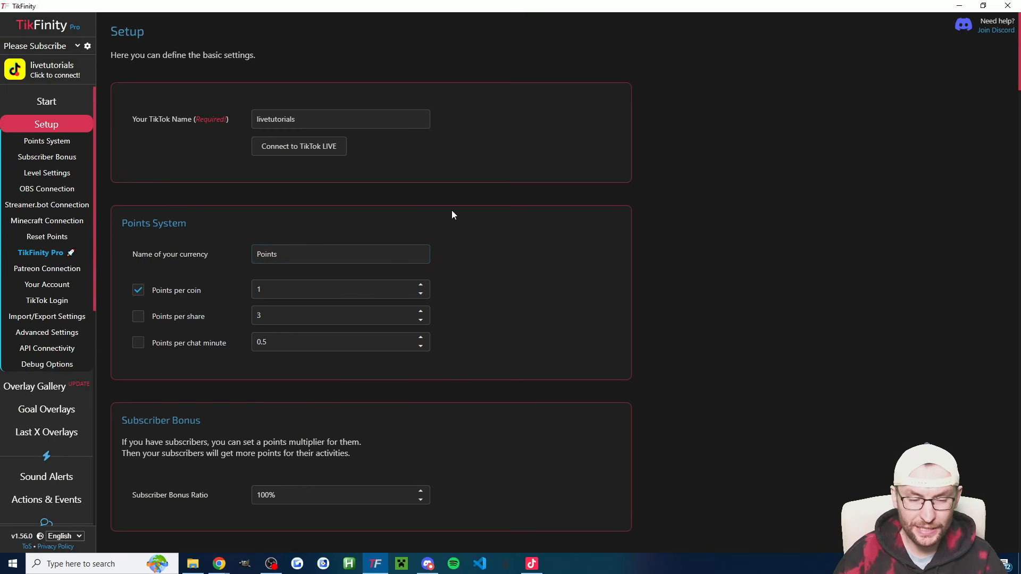
# - Edit the Subscriber Alert action in Actions & Events so it adds 300 points to the triggering user, and save it
pyautogui.scroll(-3, 77, 250)
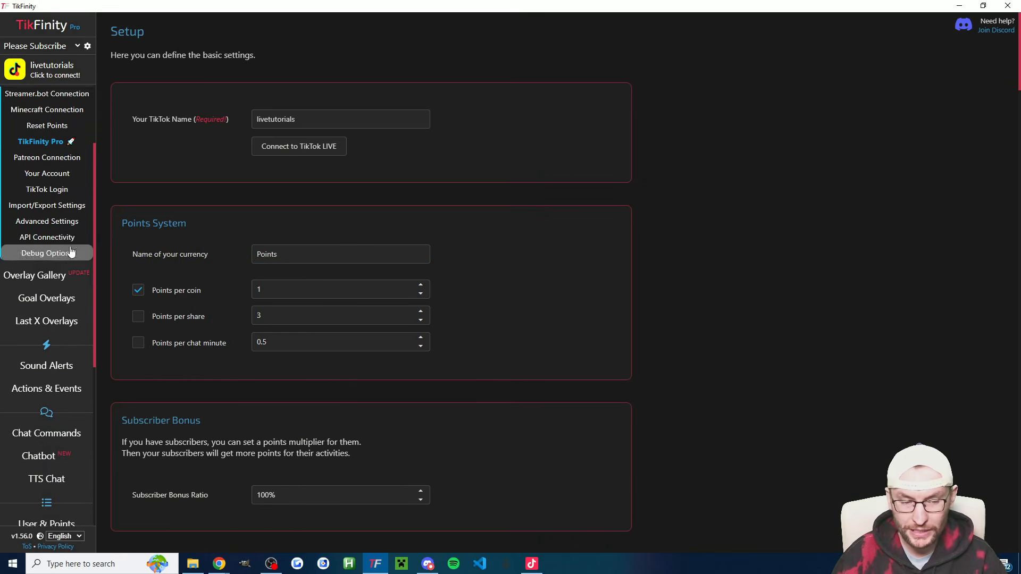
pyautogui.click(58, 340)
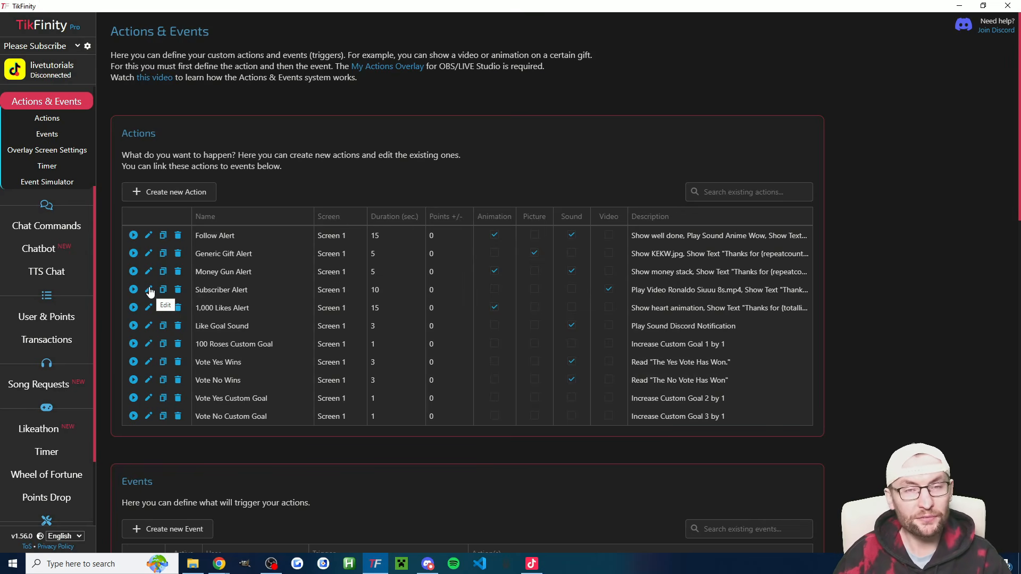
pyautogui.click(149, 291)
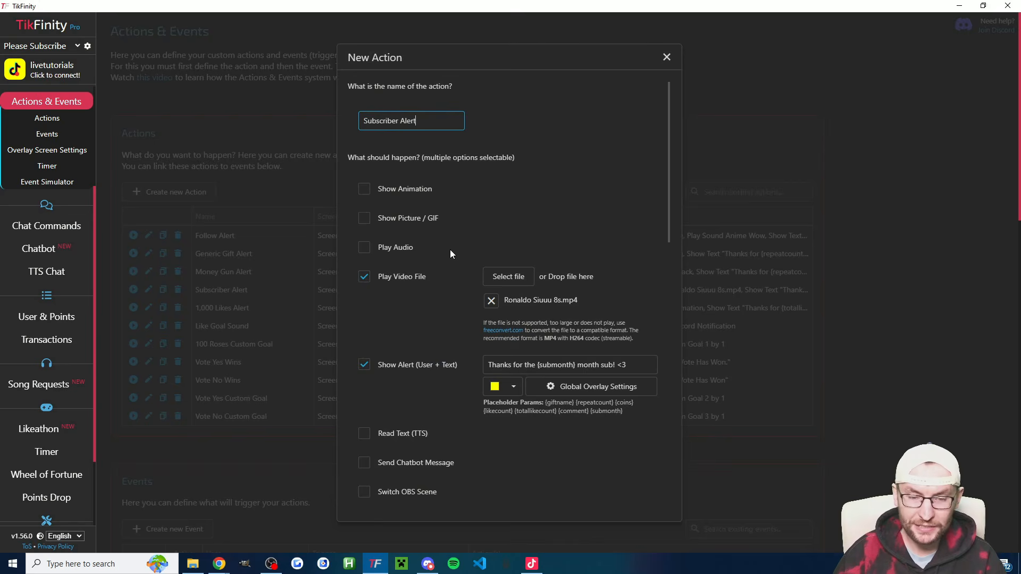
pyautogui.scroll(-10, 439, 248)
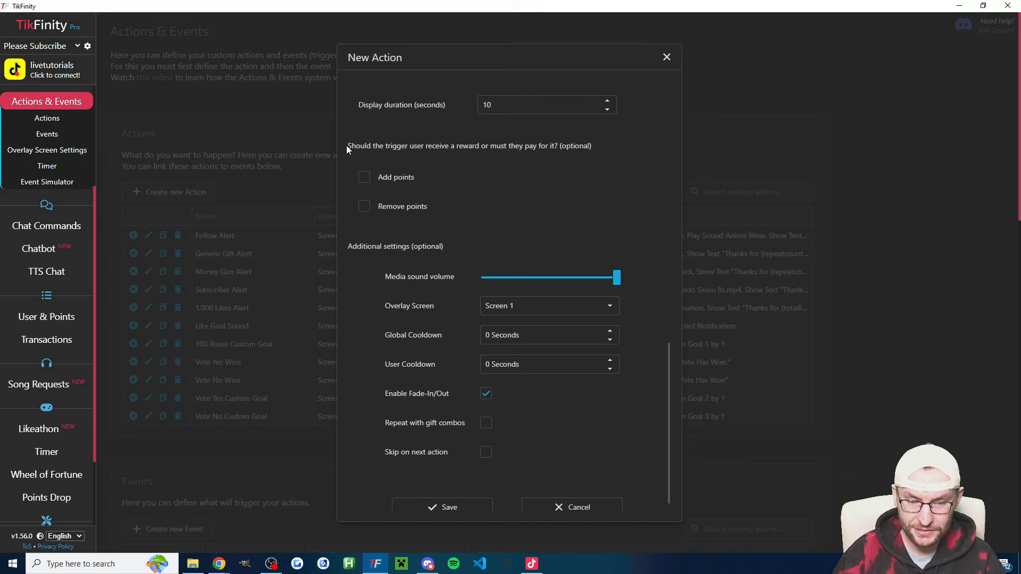
pyautogui.moveTo(347, 149); pyautogui.dragTo(558, 151)
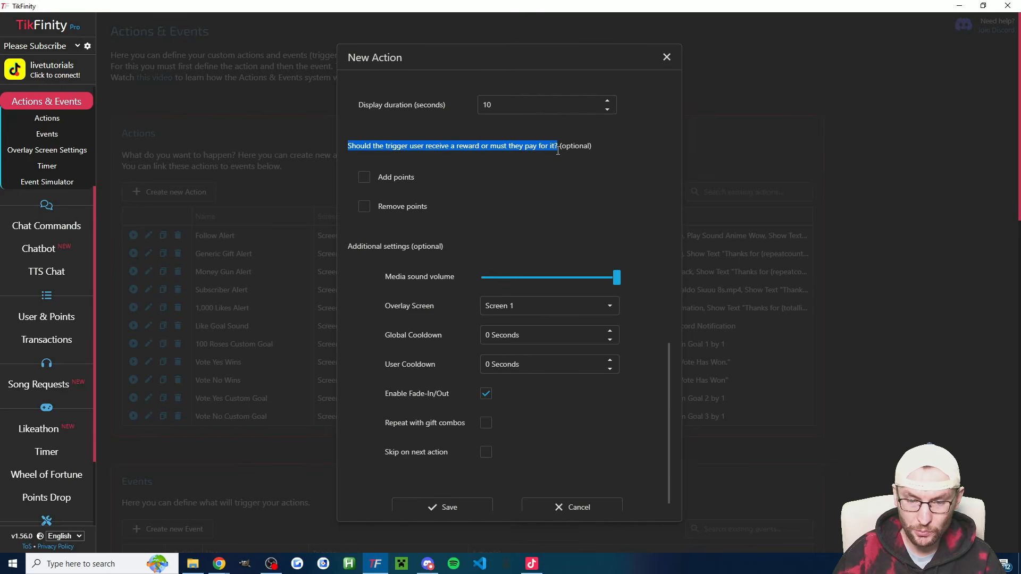
pyautogui.click(375, 178)
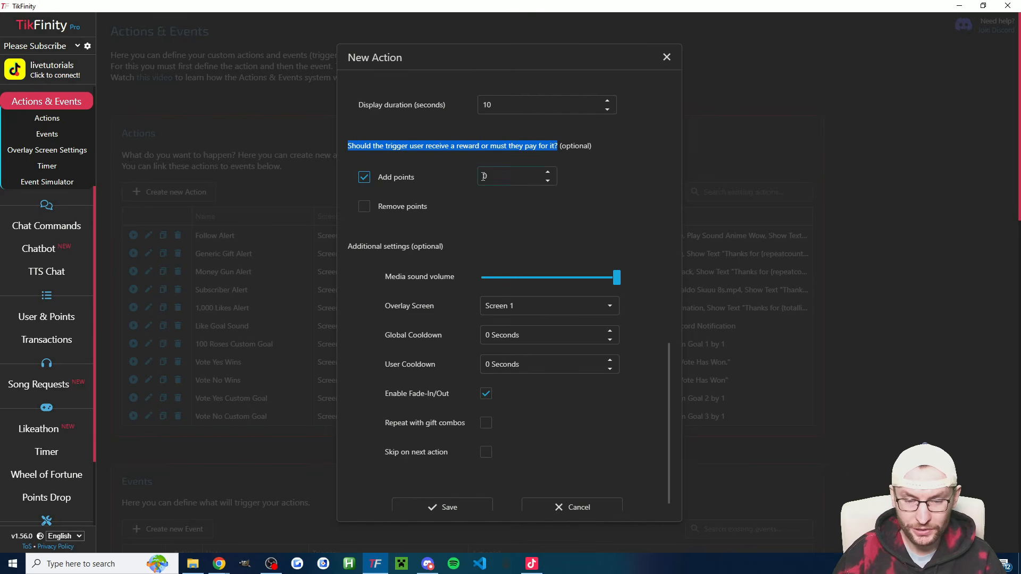
pyautogui.doubleClick(487, 176)
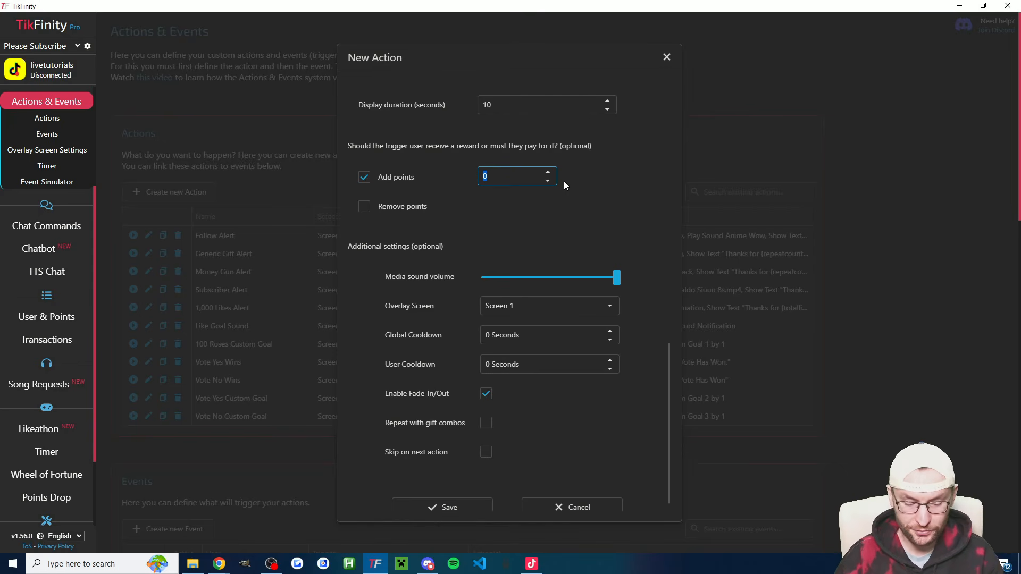
pyautogui.write('300')
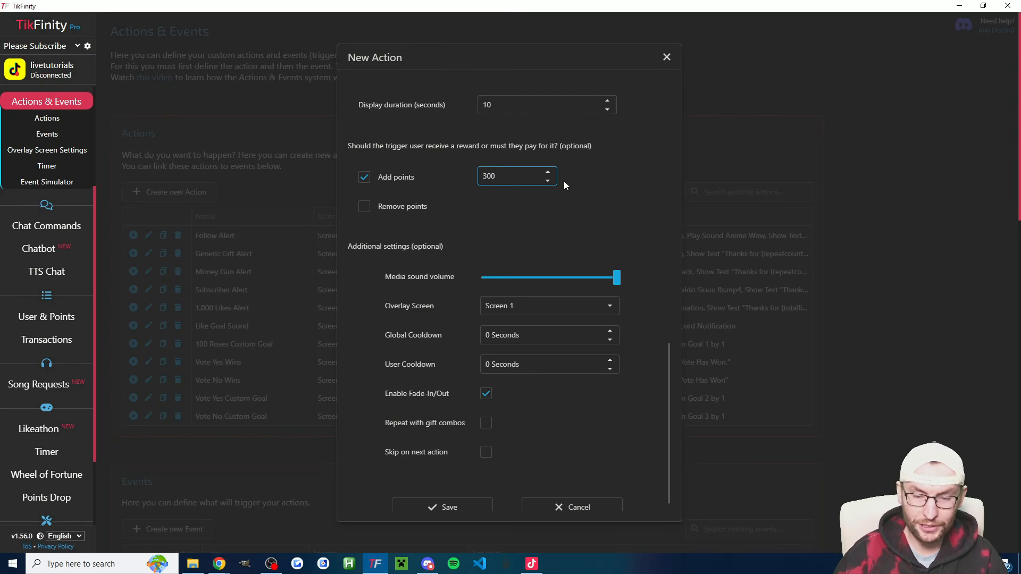
pyautogui.click(609, 163)
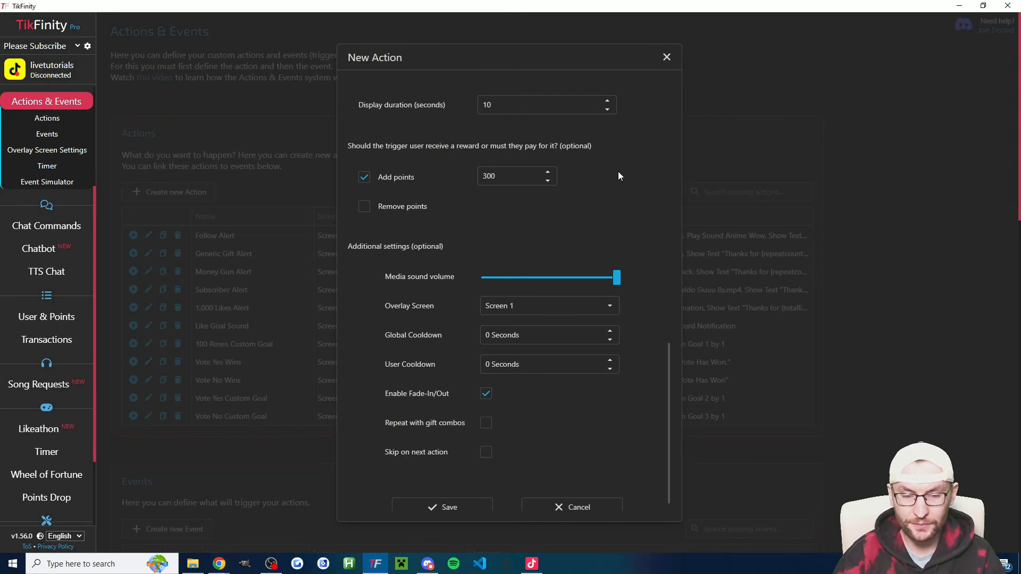
pyautogui.scroll(-1, 618, 172)
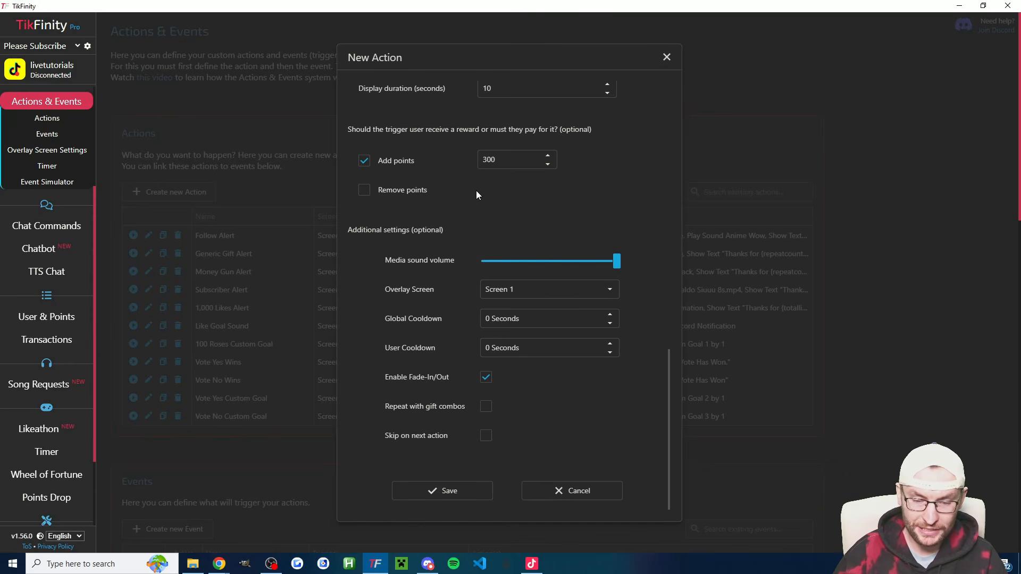
pyautogui.click(452, 492)
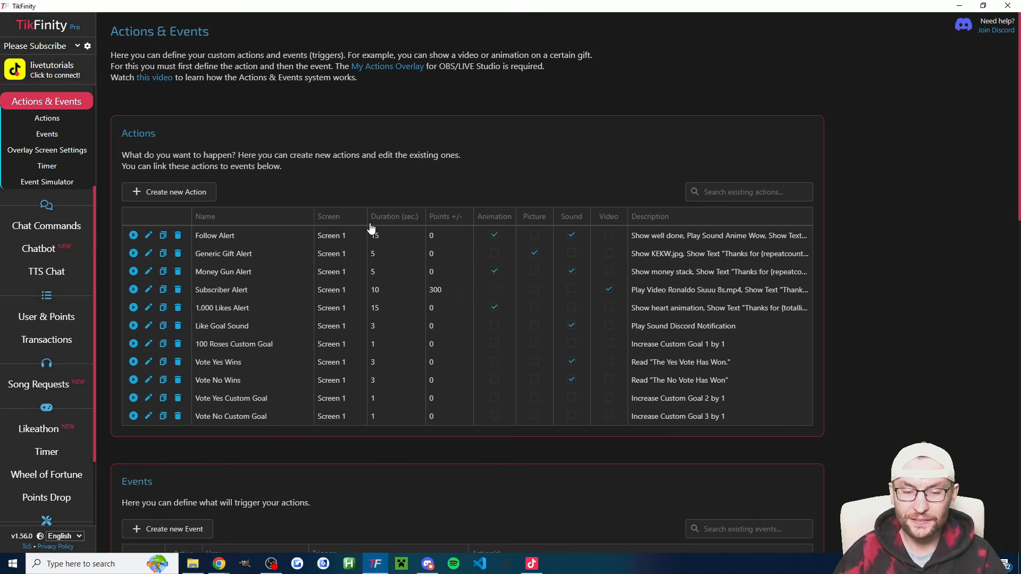
# - Examine the Ranking List overlay in the Overlay Gallery and its customization settings, leaving them unedited
pyautogui.scroll(3, 48, 167)
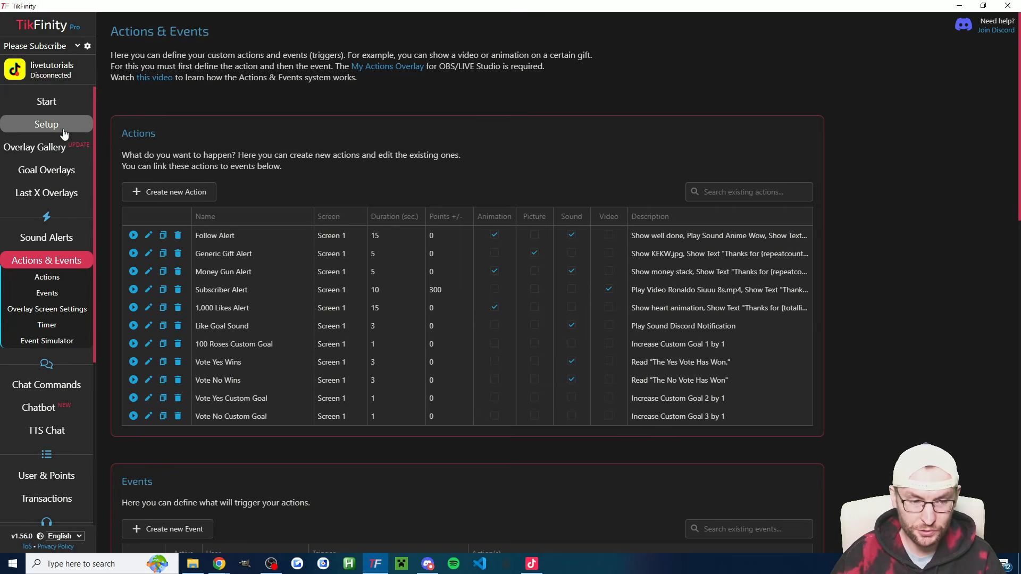
pyautogui.click(31, 124)
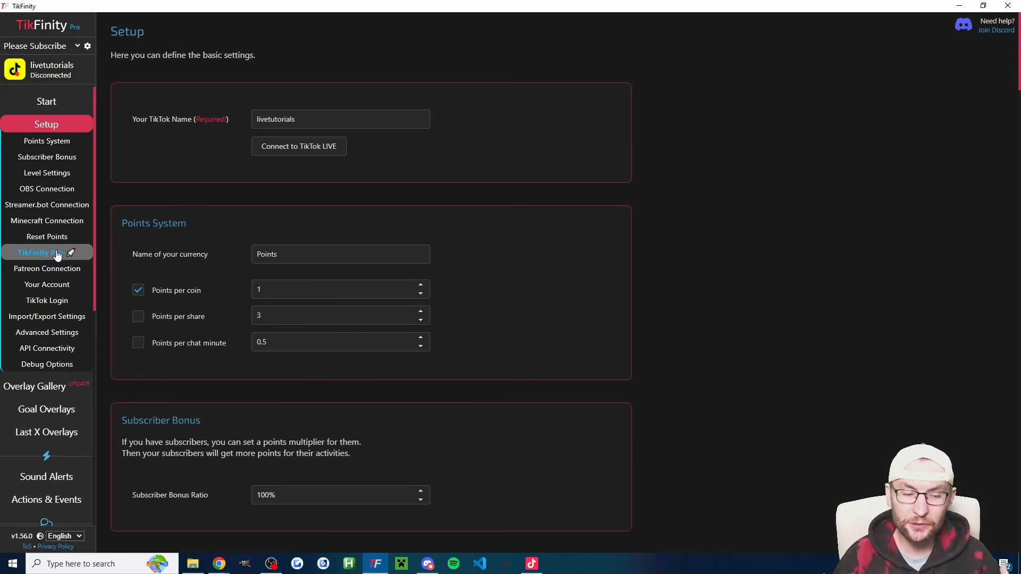
pyautogui.click(53, 386)
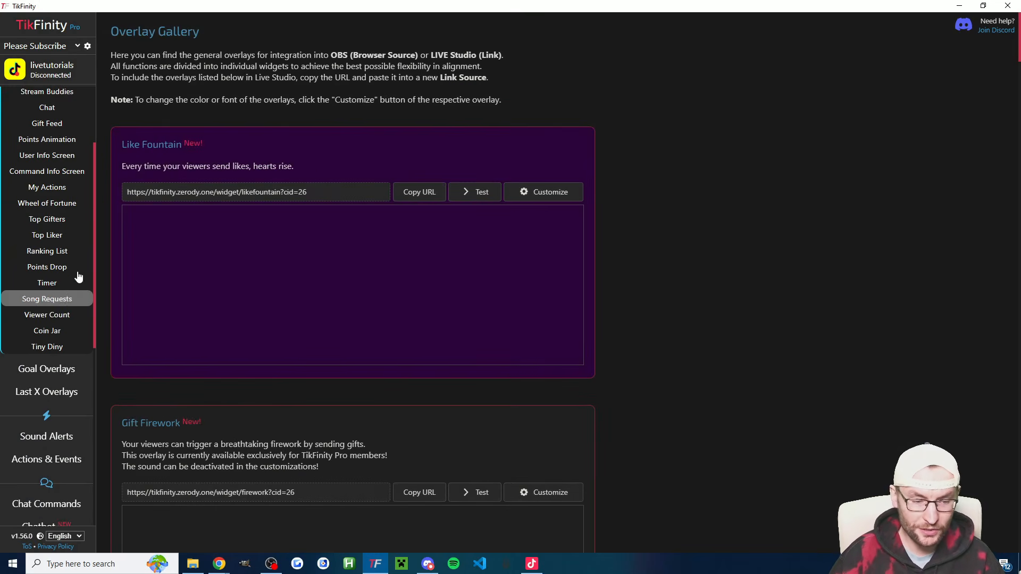
pyautogui.click(59, 252)
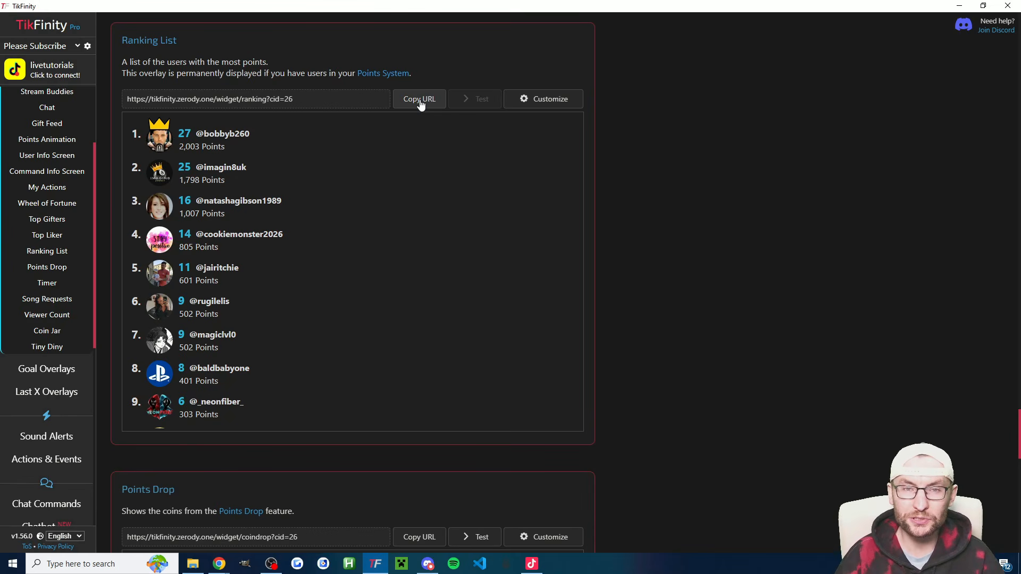
pyautogui.click(542, 99)
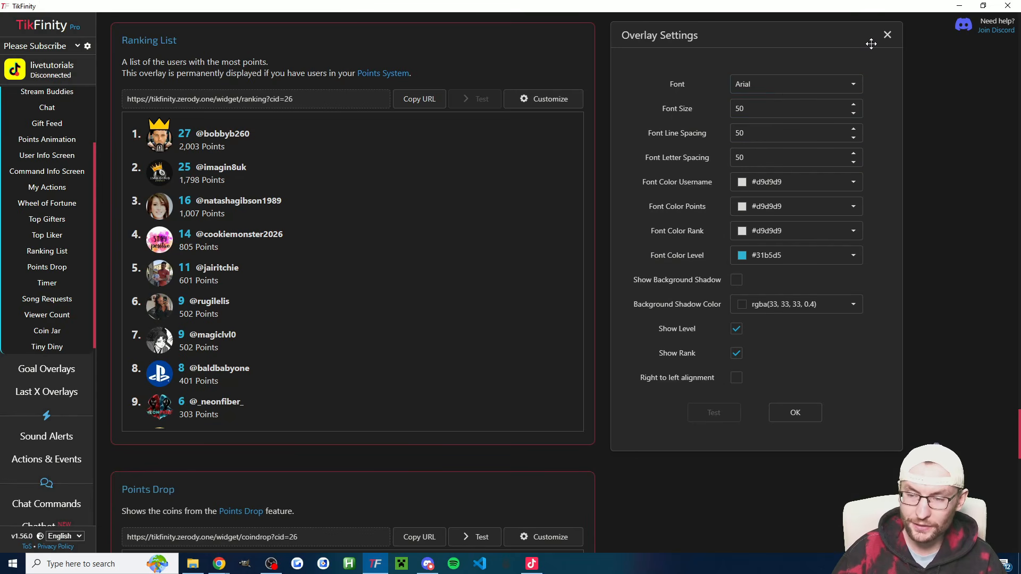
pyautogui.click(888, 35)
# - Examine the User Info Screen overlay, including its !points command description and preview, and dismiss the overlay notice
pyautogui.click(56, 155)
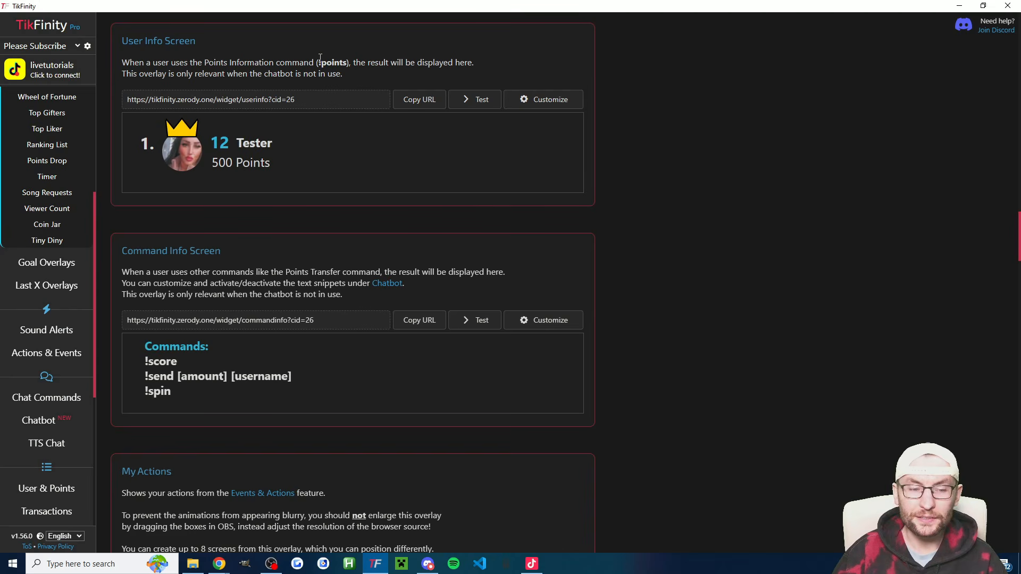
pyautogui.moveTo(316, 63); pyautogui.dragTo(350, 62)
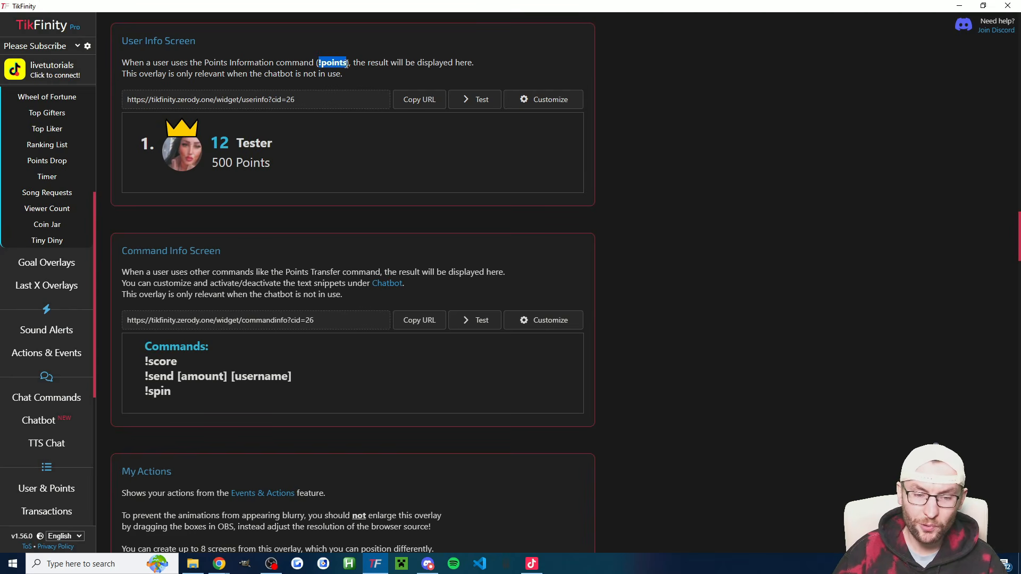
pyautogui.click(298, 111)
pyautogui.moveTo(277, 168); pyautogui.dragTo(167, 132)
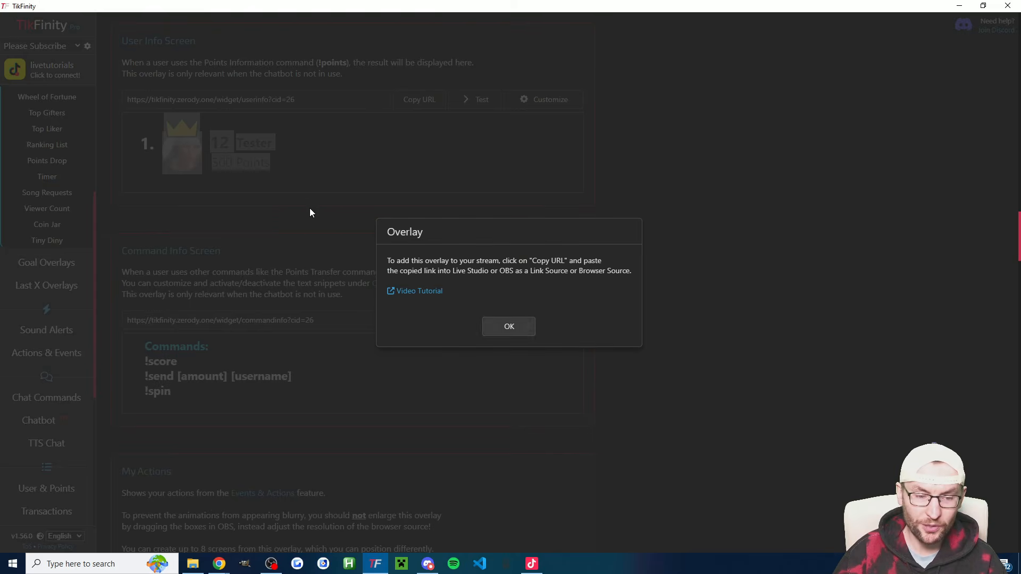
pyautogui.click(513, 322)
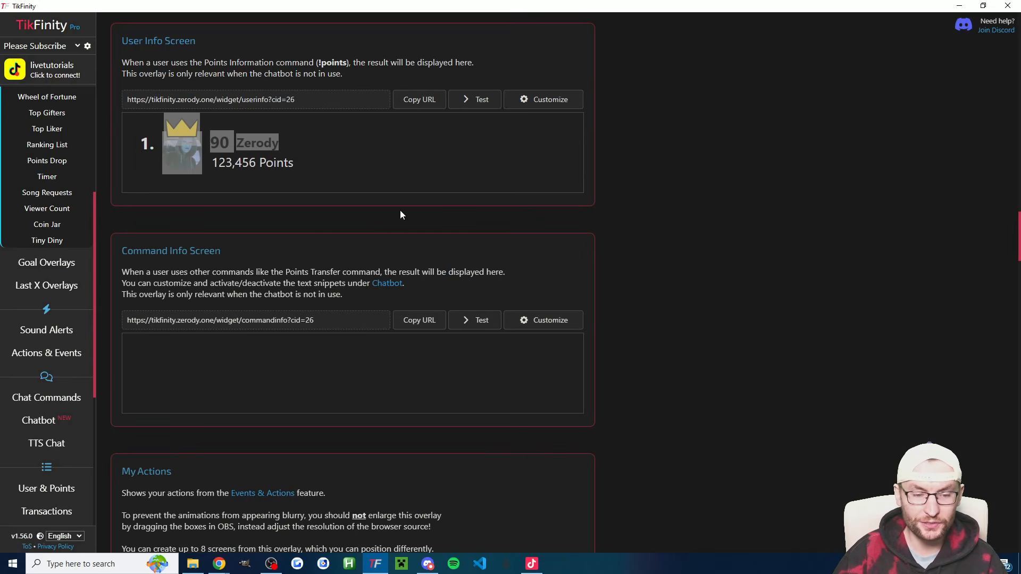
# - Open the Chat Commands settings and check the command assigned to Points Information
pyautogui.scroll(-2, 59, 292)
pyautogui.click(47, 291)
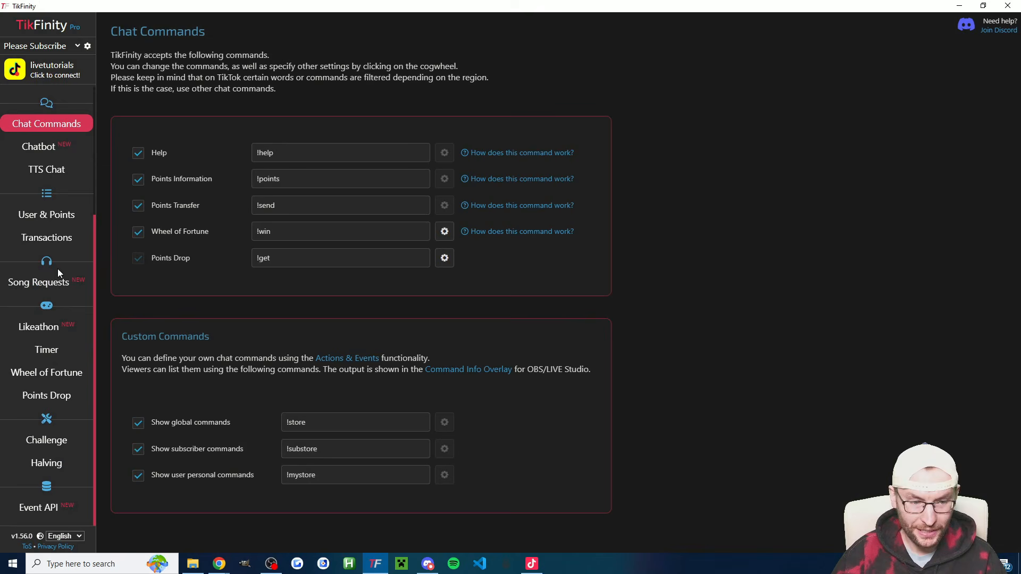
pyautogui.moveTo(280, 179); pyautogui.dragTo(258, 178)
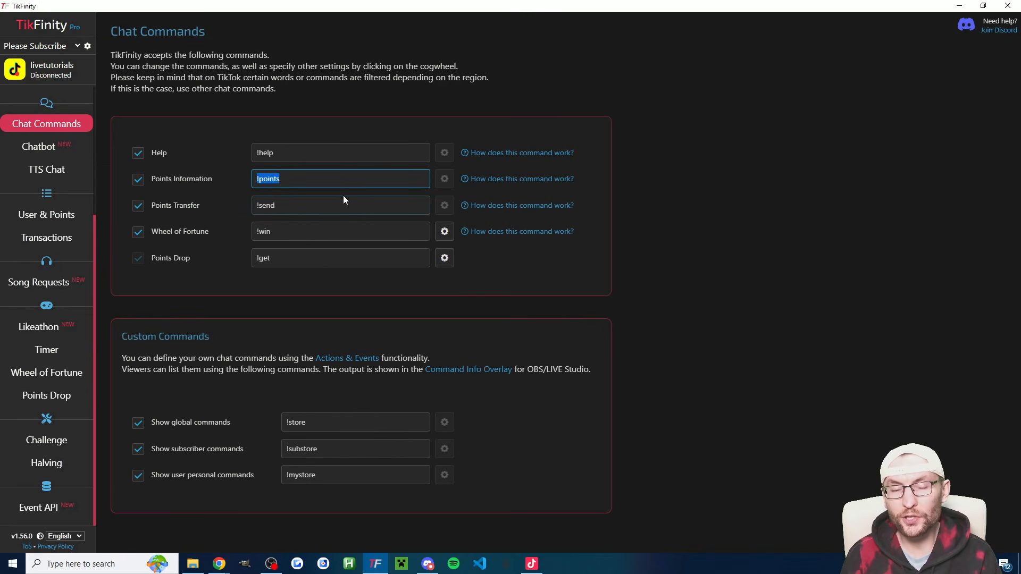
pyautogui.doubleClick(325, 172)
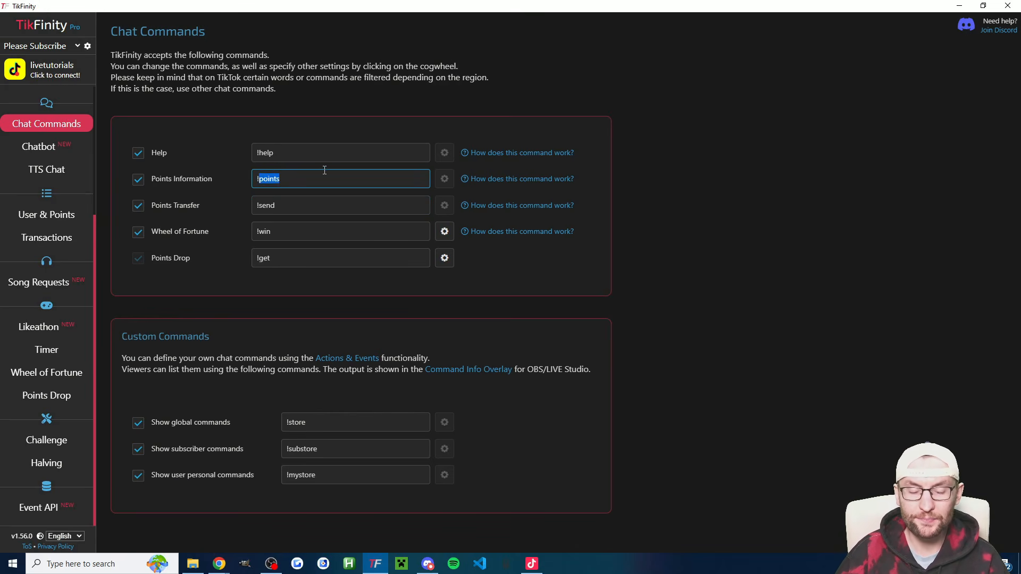
pyautogui.click(339, 98)
# - Examine the Command Info Screen overlay in the Overlay Gallery and read when command results are displayed
pyautogui.scroll(3, 46, 187)
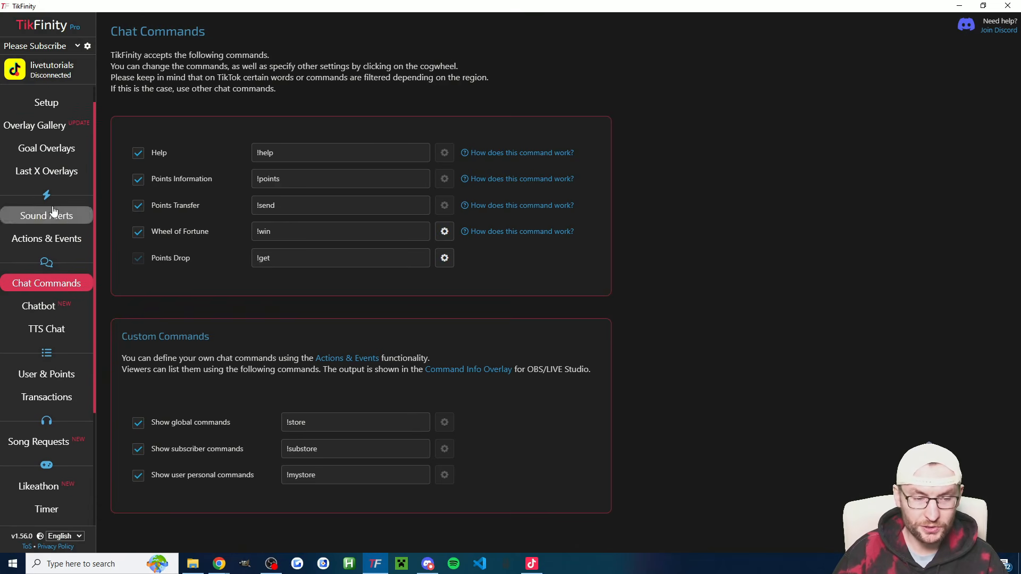
pyautogui.scroll(1, 53, 211)
pyautogui.click(45, 147)
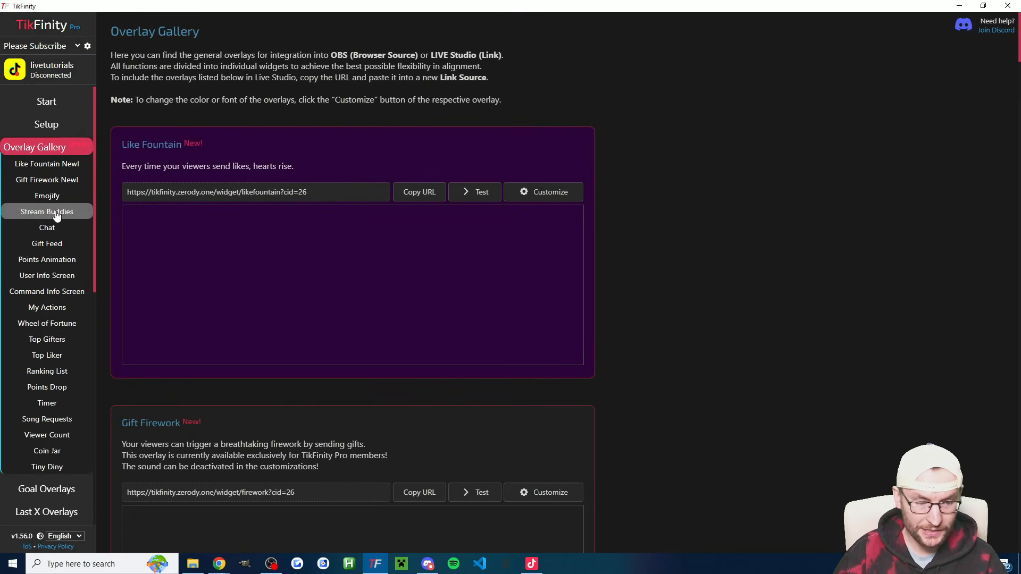
pyautogui.click(38, 292)
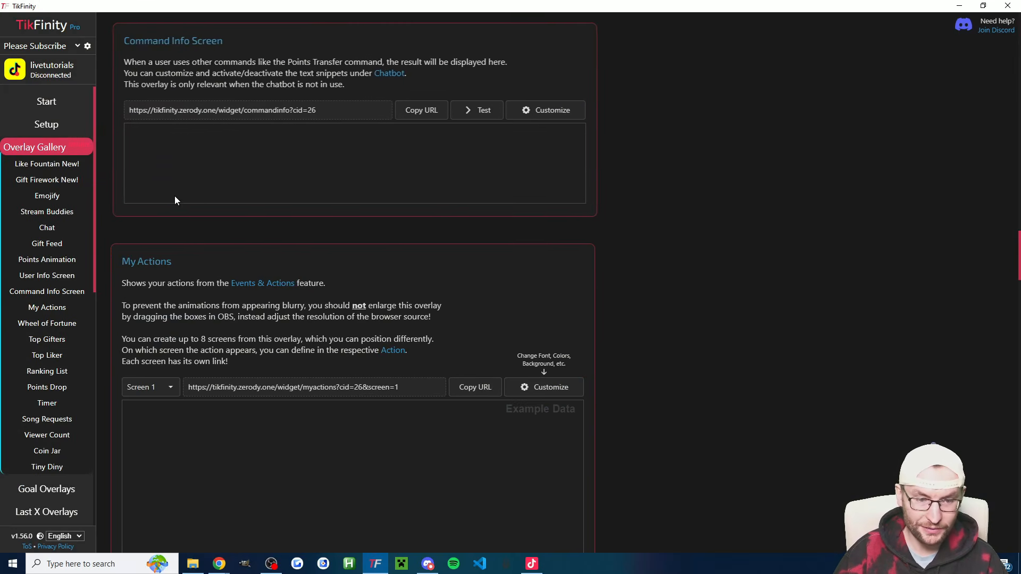
pyautogui.scroll(3, 431, 171)
pyautogui.moveTo(122, 221); pyautogui.dragTo(512, 226)
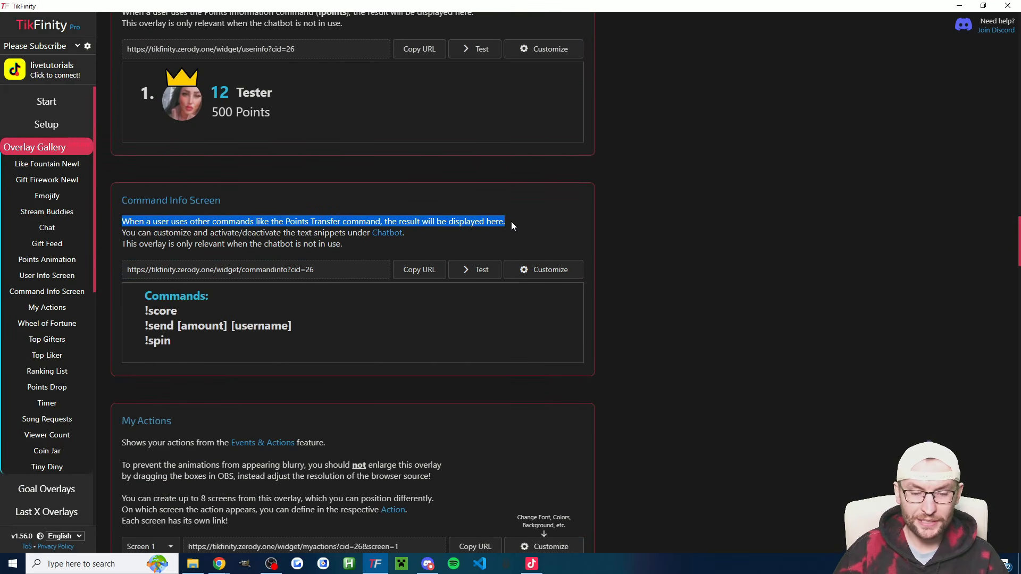
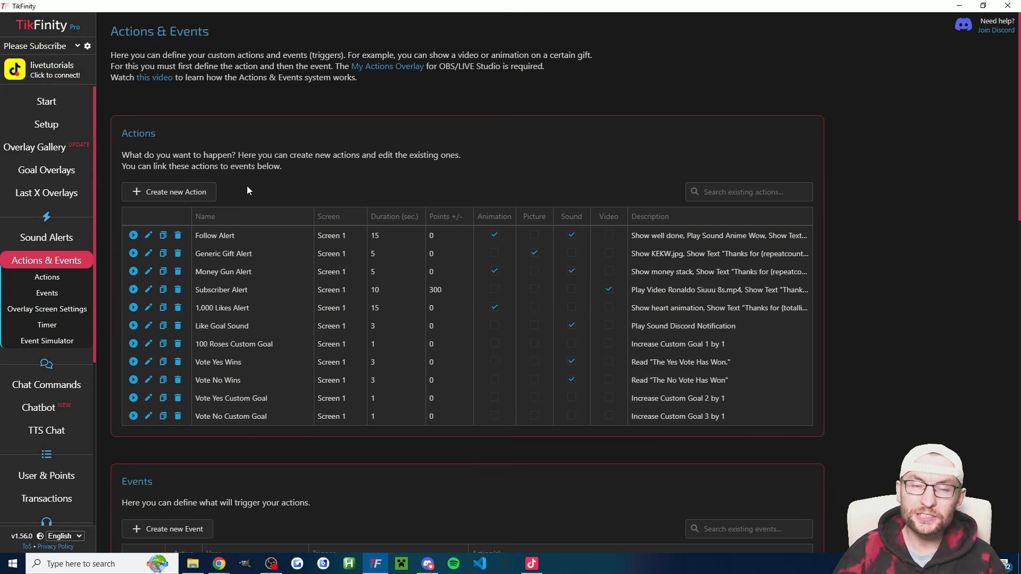
# - Create a new action named 100 Point Video that plays the video file donuts 5s.mp4
pyautogui.click(184, 193)
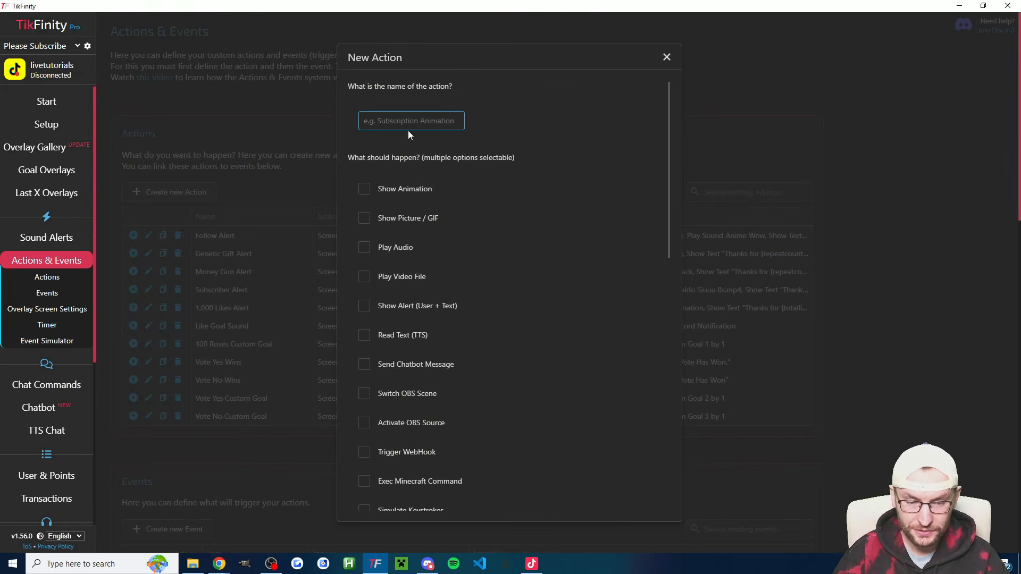
pyautogui.write('100 Point Video')
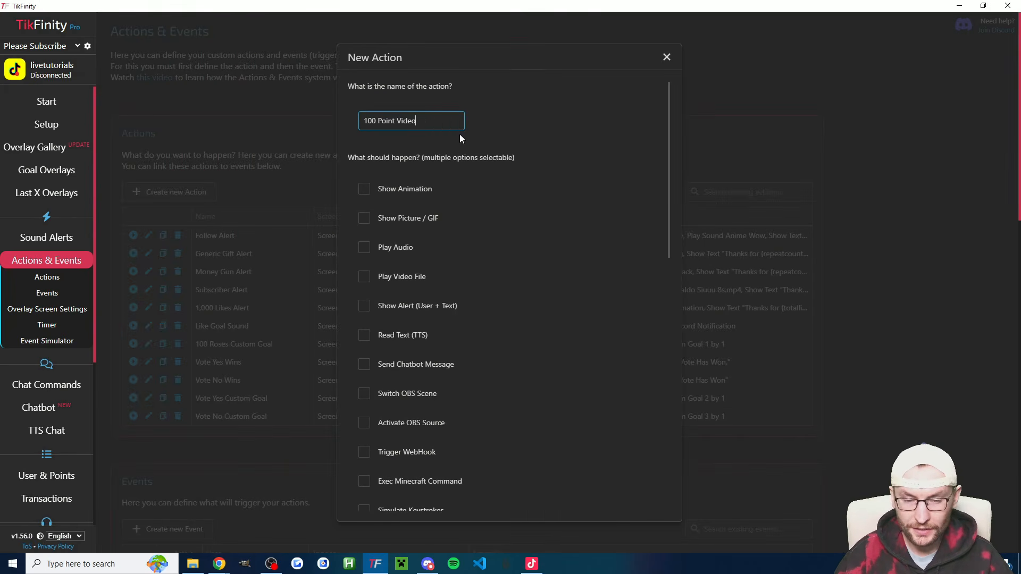
pyautogui.click(399, 279)
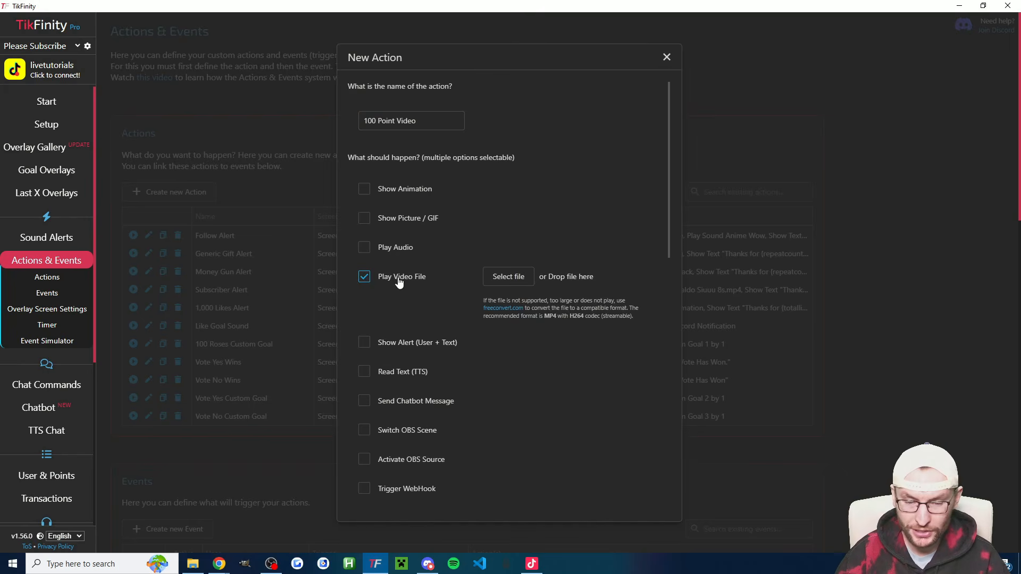
pyautogui.scroll(-1, 519, 255)
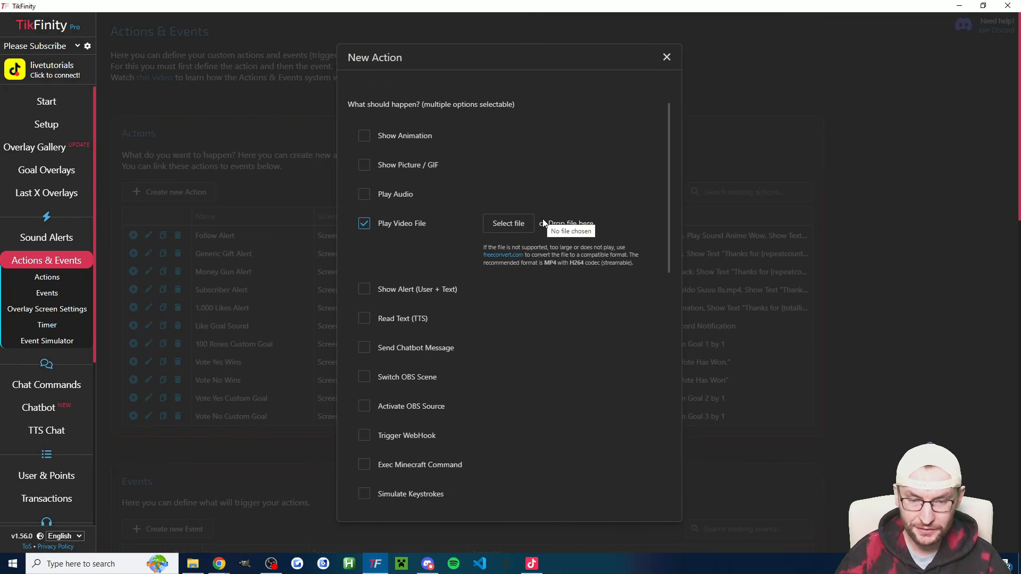
pyautogui.moveTo(667, 186); pyautogui.dragTo(664, 207)
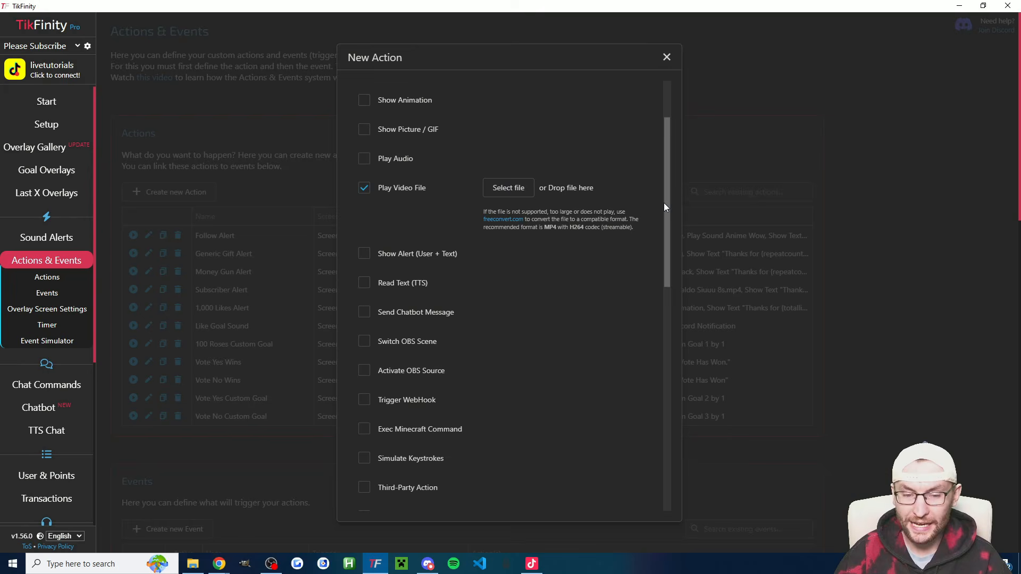
pyautogui.click(508, 188)
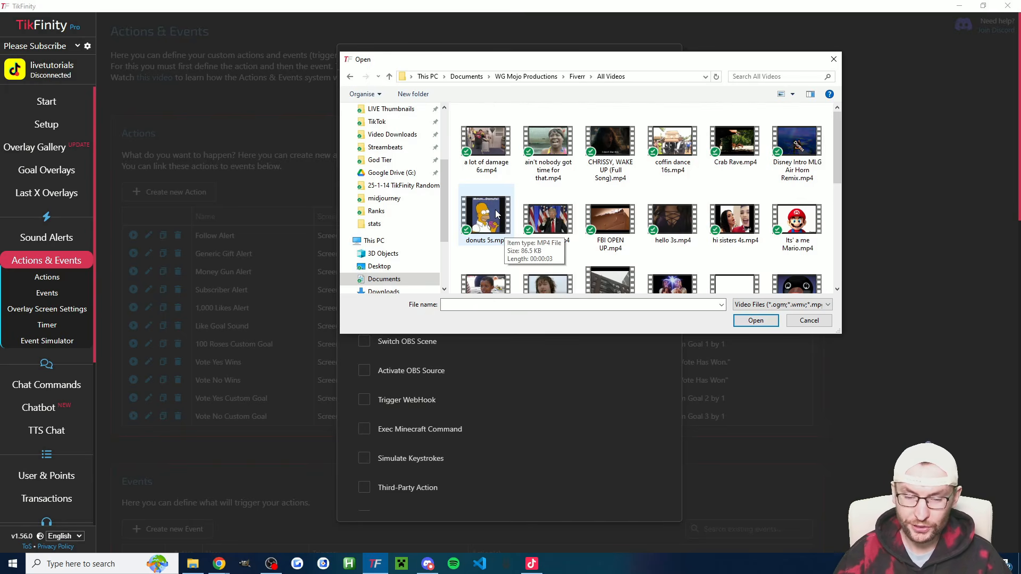
pyautogui.doubleClick(495, 213)
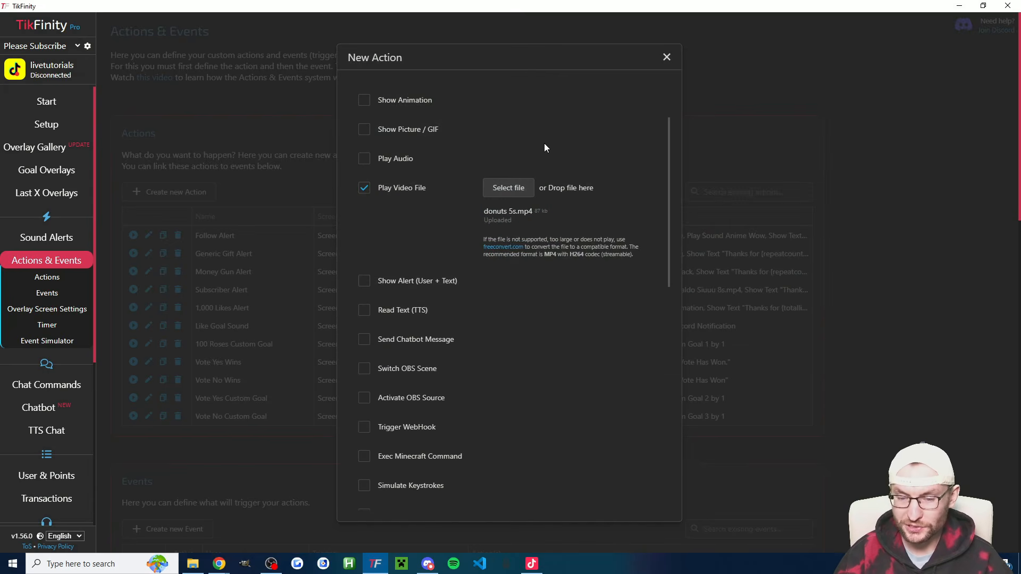
pyautogui.scroll(1, 541, 148)
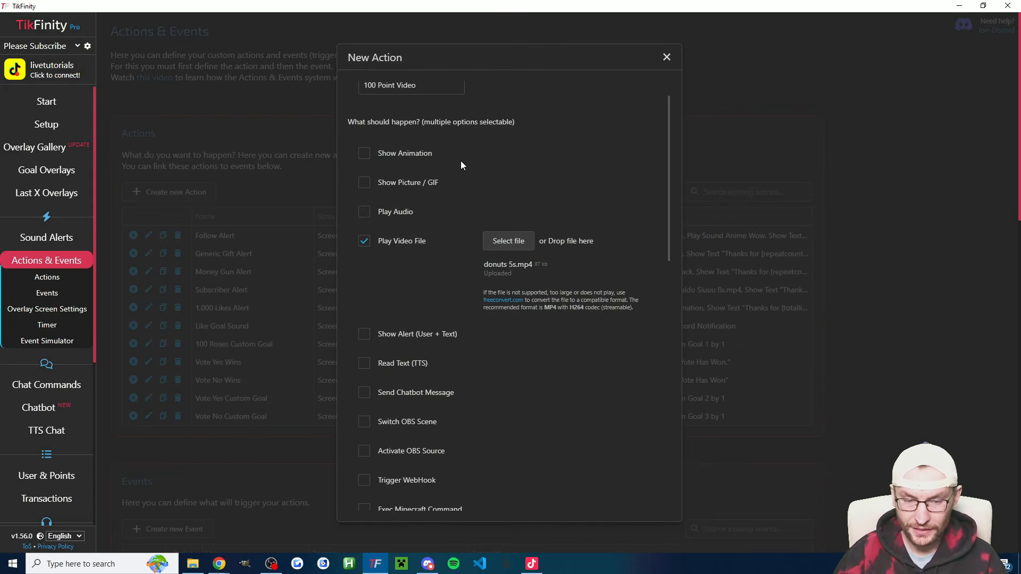
# - Set the new action's display duration to 6 seconds
pyautogui.scroll(-8, 449, 173)
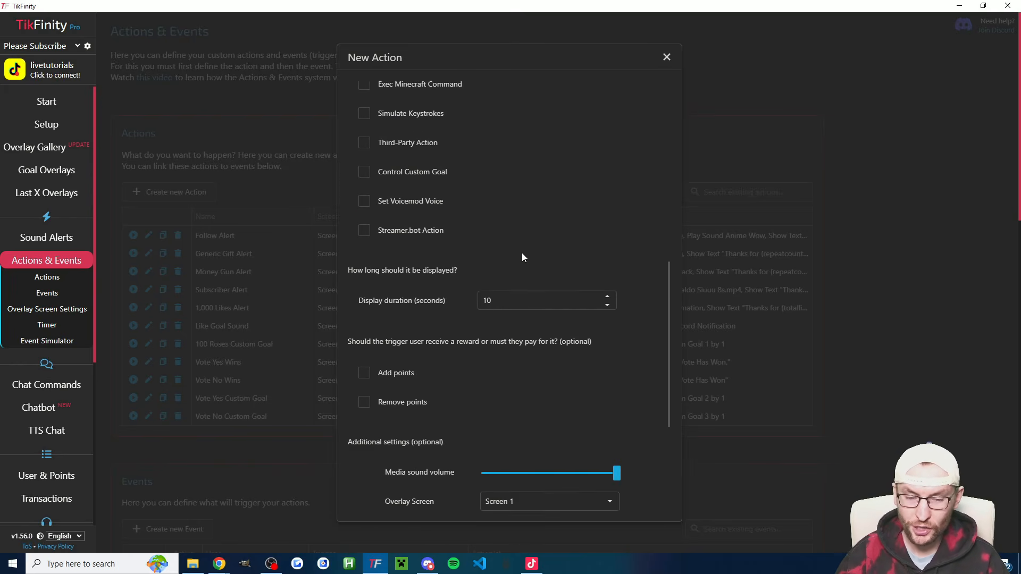
pyautogui.doubleClick(486, 301)
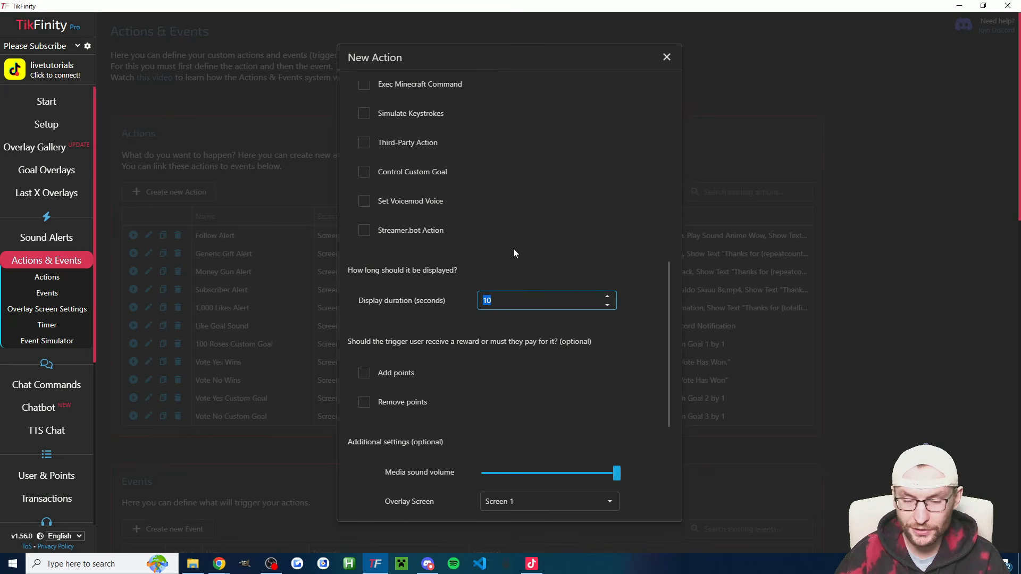
pyautogui.click(497, 274)
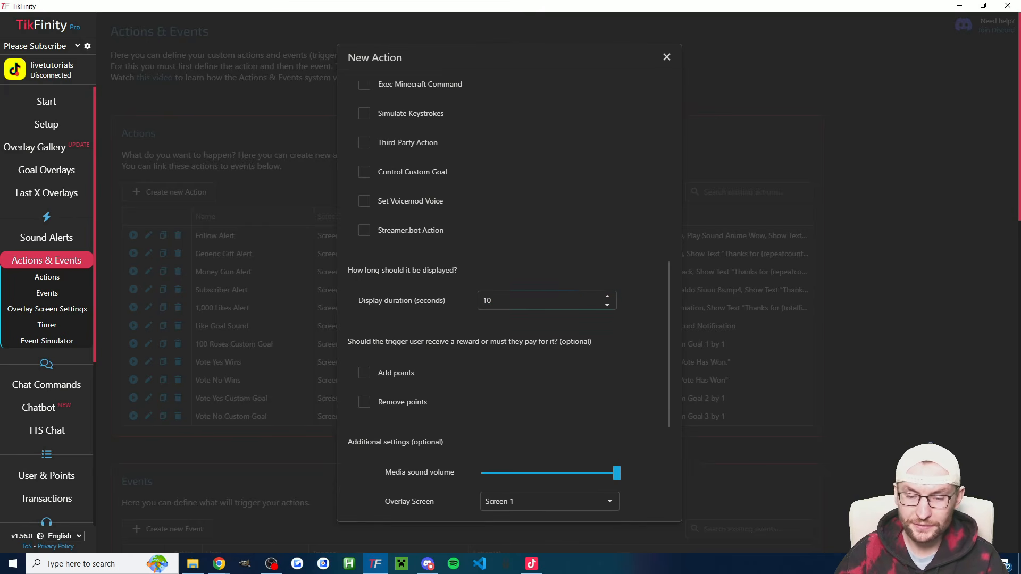
pyautogui.click(607, 305)
pyautogui.click(607, 306)
pyautogui.click(608, 306)
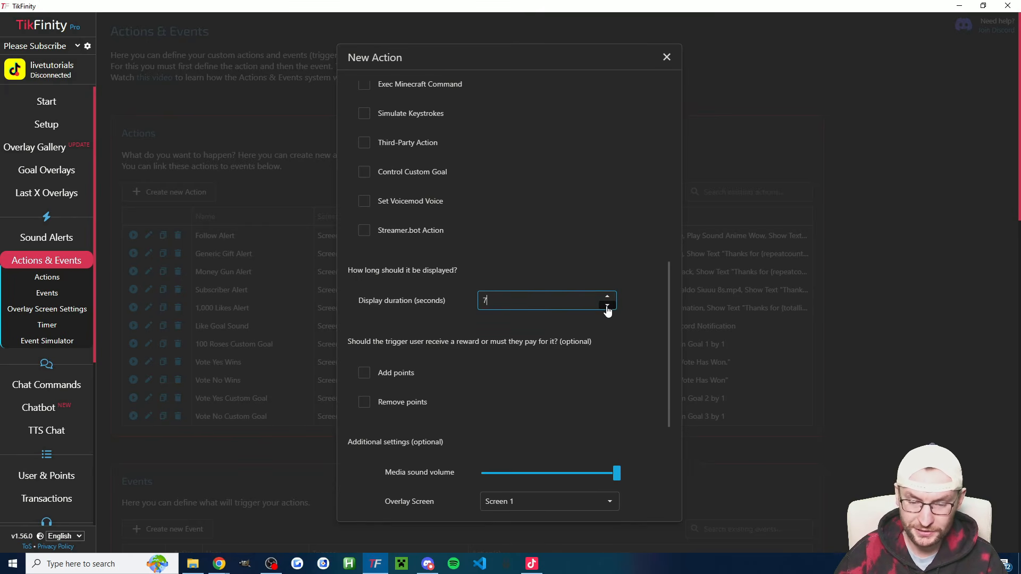
pyautogui.click(608, 305)
pyautogui.click(532, 325)
# - Make the action remove 100 points from the triggering user and save it
pyautogui.click(396, 403)
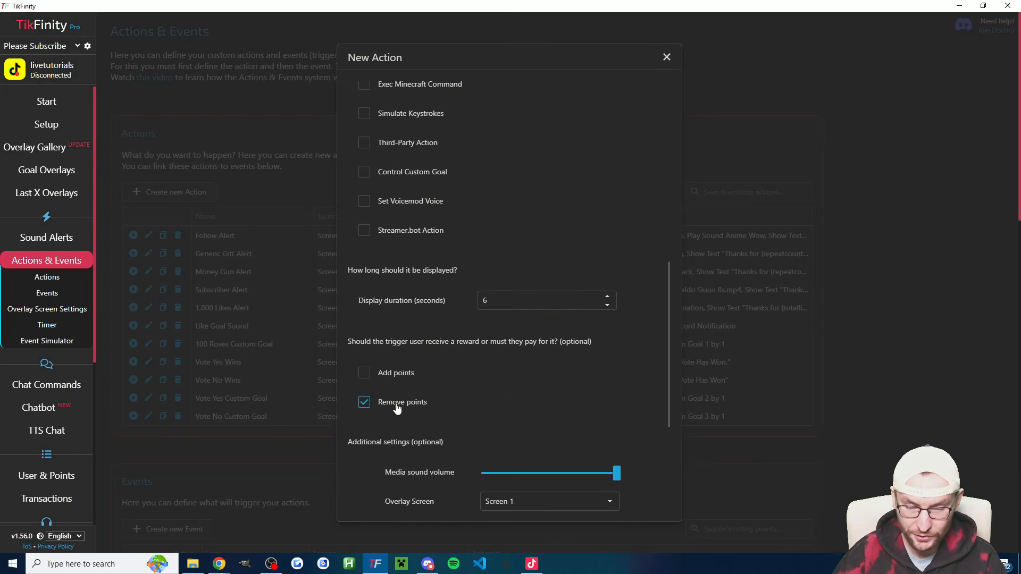
pyautogui.scroll(-2, 452, 362)
pyautogui.click(482, 295)
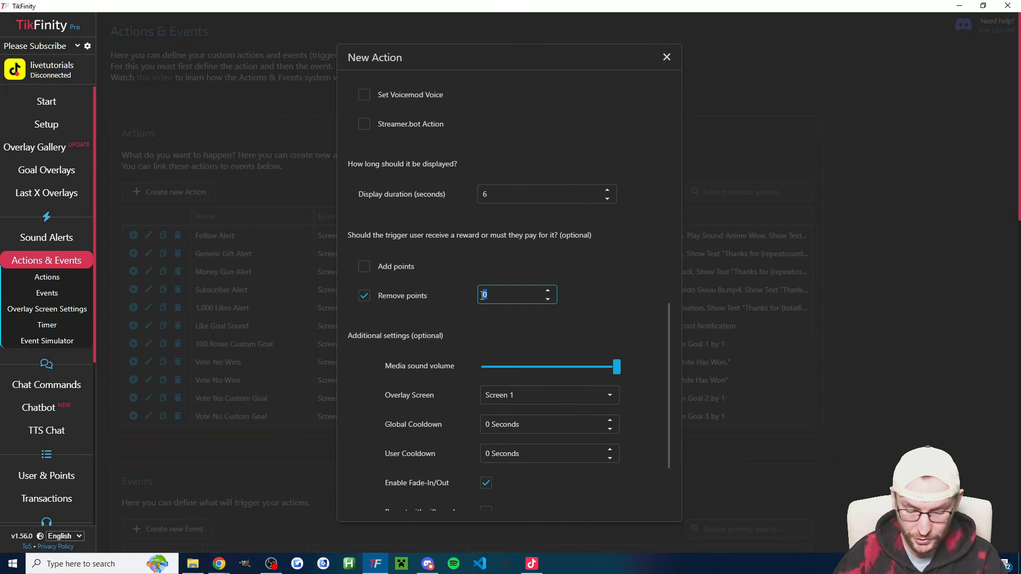
pyautogui.write('100')
pyautogui.click(616, 323)
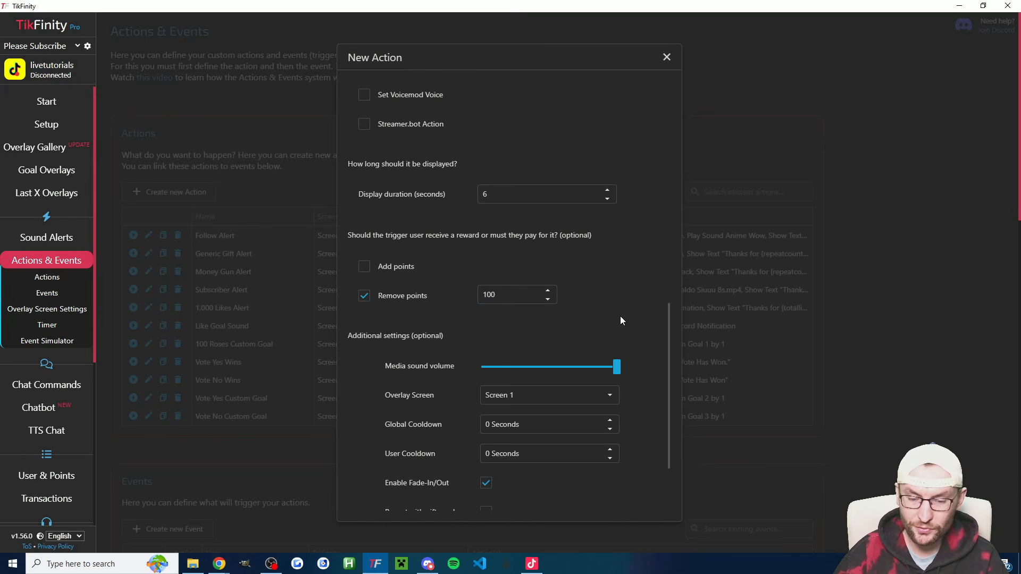
pyautogui.scroll(-2, 620, 316)
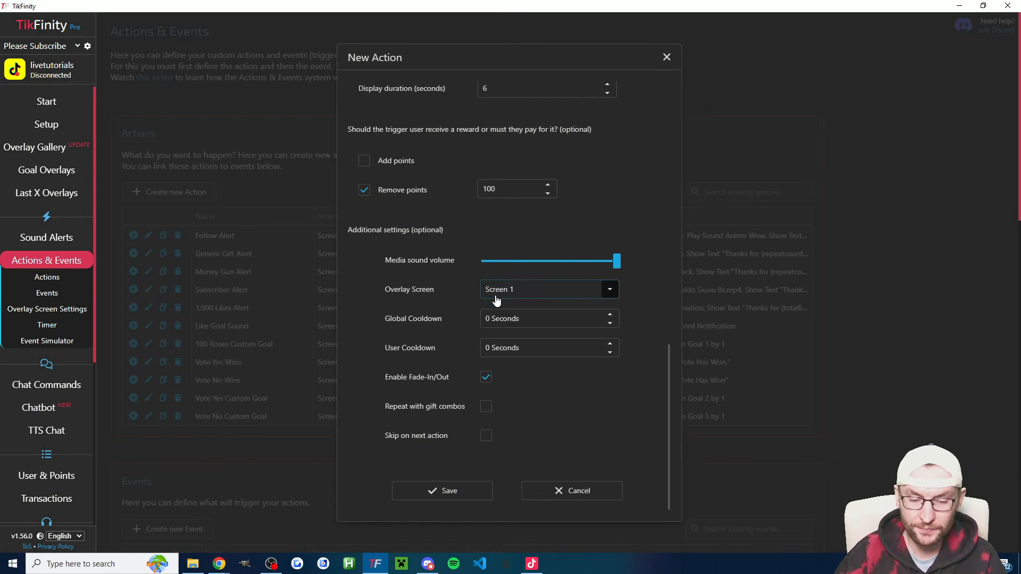
pyautogui.click(455, 490)
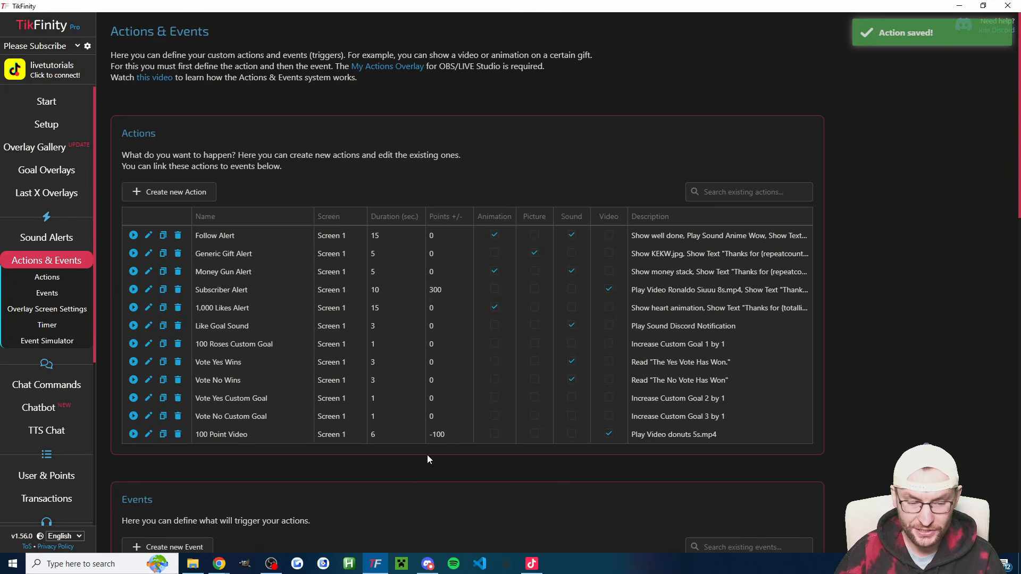
# - Create a new event that everyone can trigger by commenting the command !donuts
pyautogui.scroll(-4, 319, 372)
pyautogui.click(173, 279)
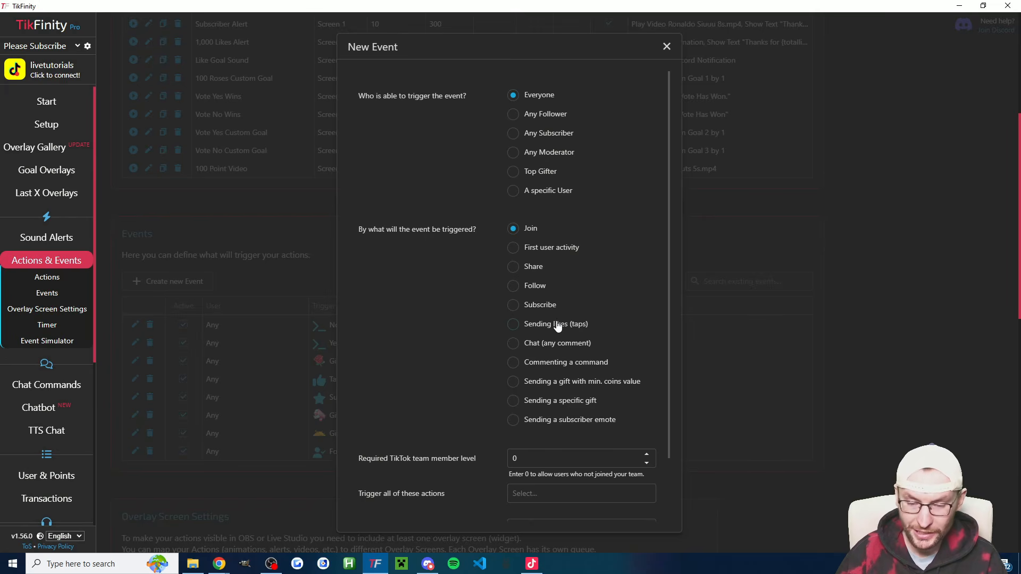
pyautogui.click(533, 362)
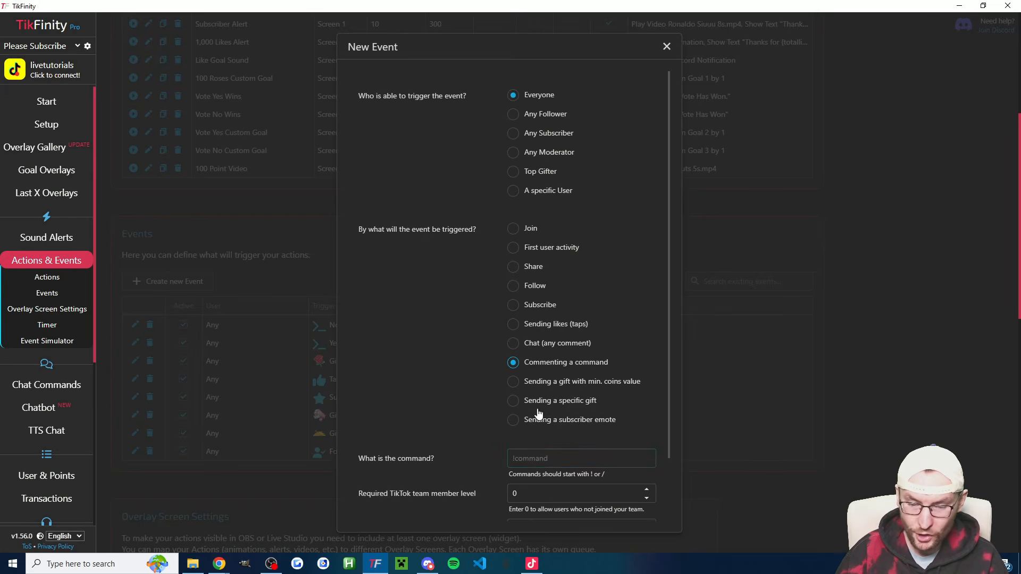
pyautogui.click(529, 459)
pyautogui.write('!')
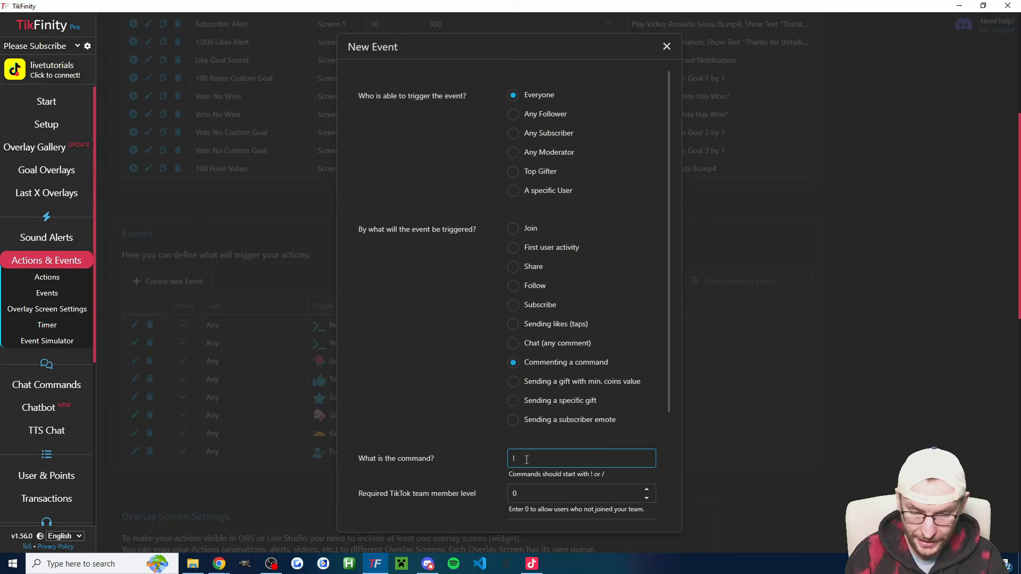
pyautogui.write('donuts')
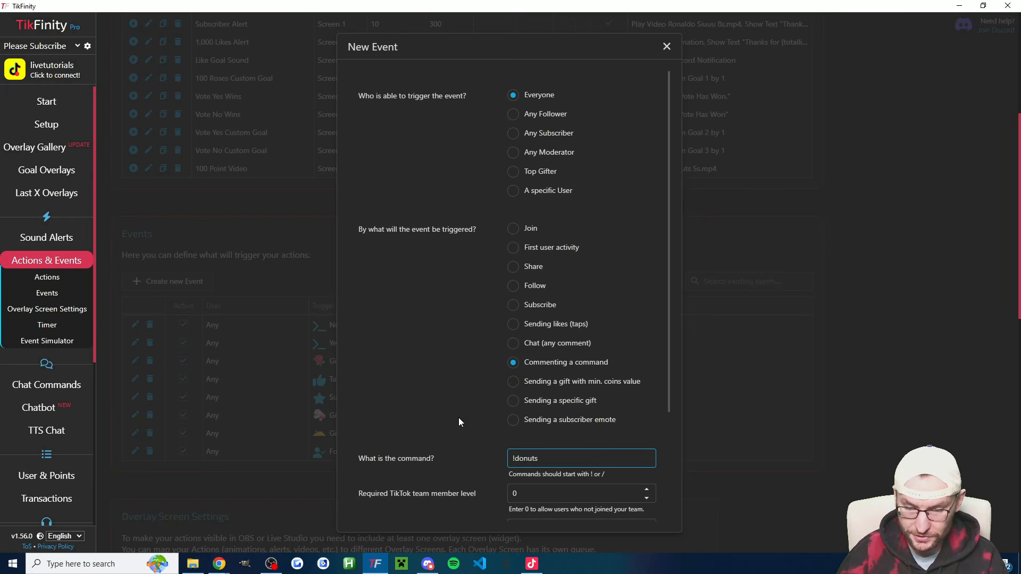
# - Assign the 100 Point Video action to the !donuts event under all triggered actions and save the event
pyautogui.scroll(-3, 460, 422)
pyautogui.click(520, 350)
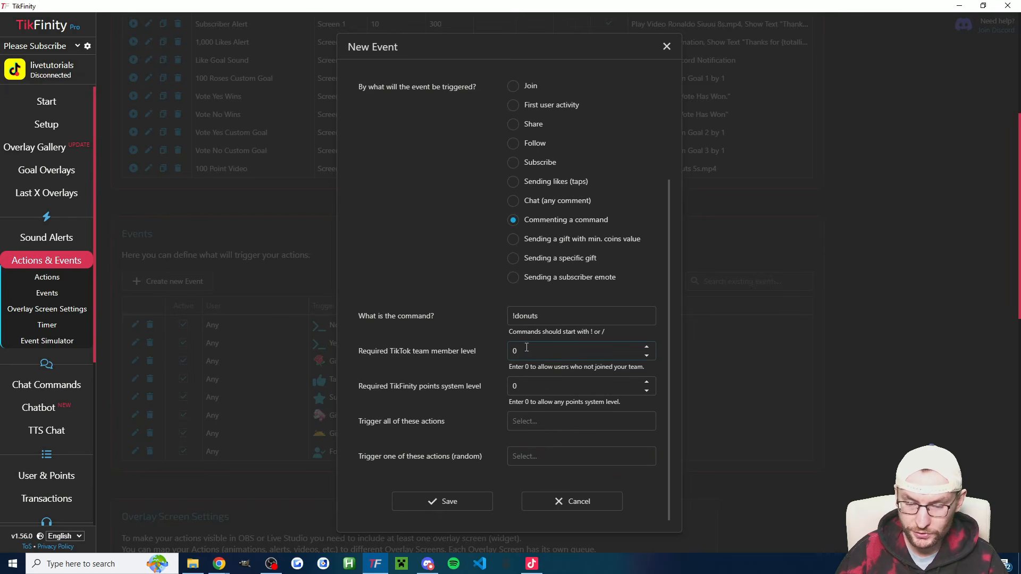
pyautogui.click(518, 388)
pyautogui.doubleClick(516, 386)
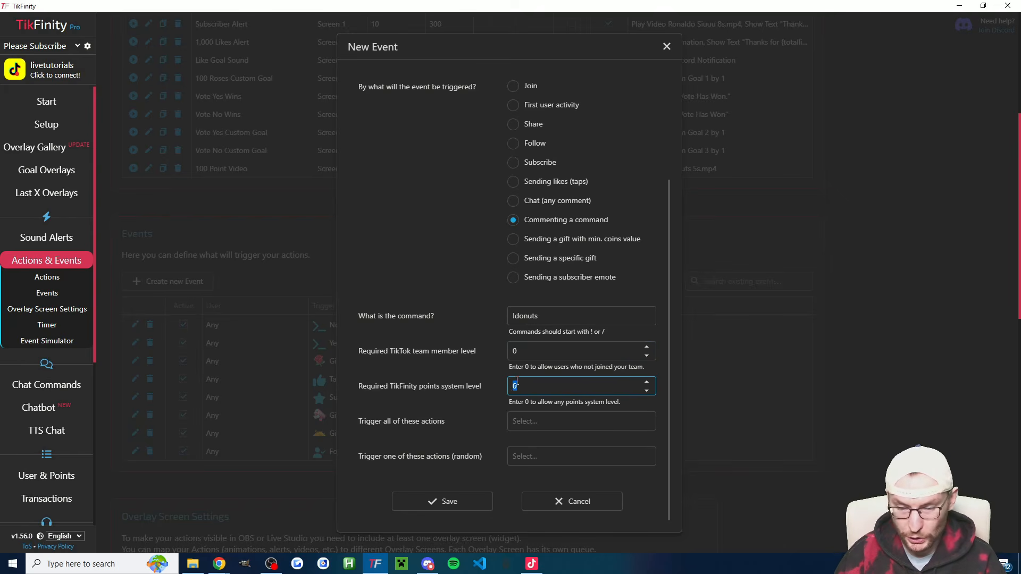
pyautogui.click(428, 398)
pyautogui.click(531, 428)
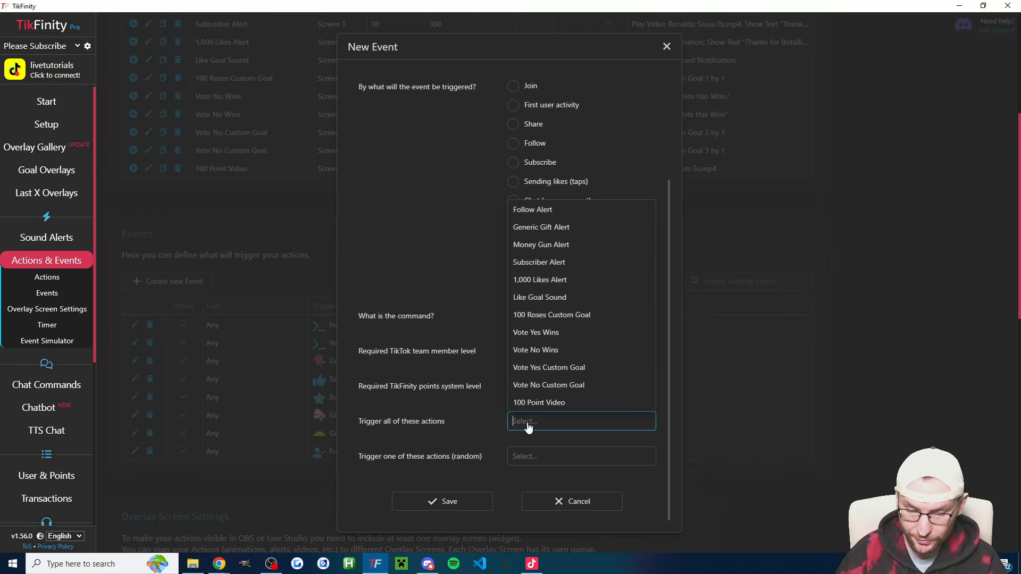
pyautogui.click(557, 404)
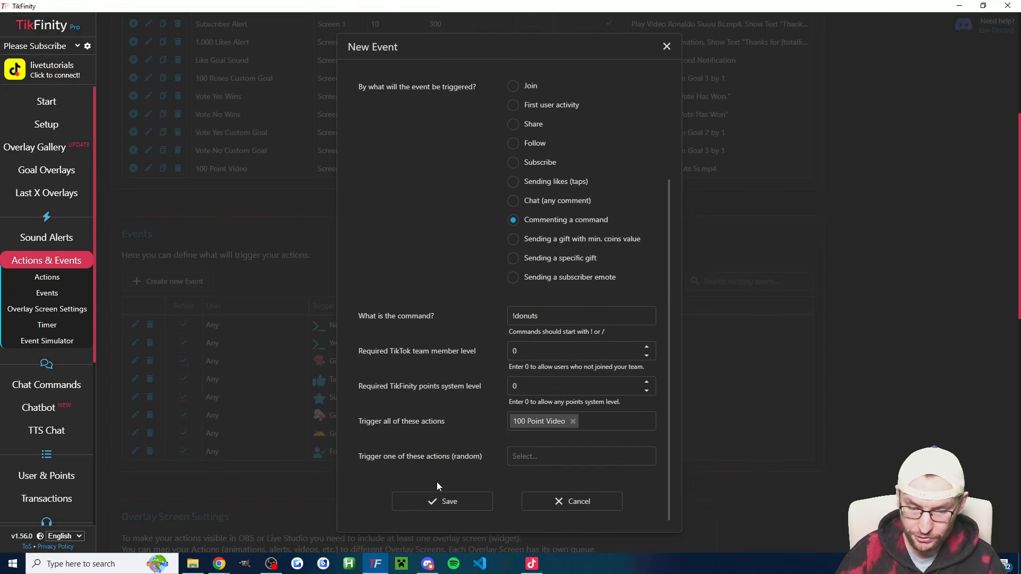
pyautogui.click(440, 503)
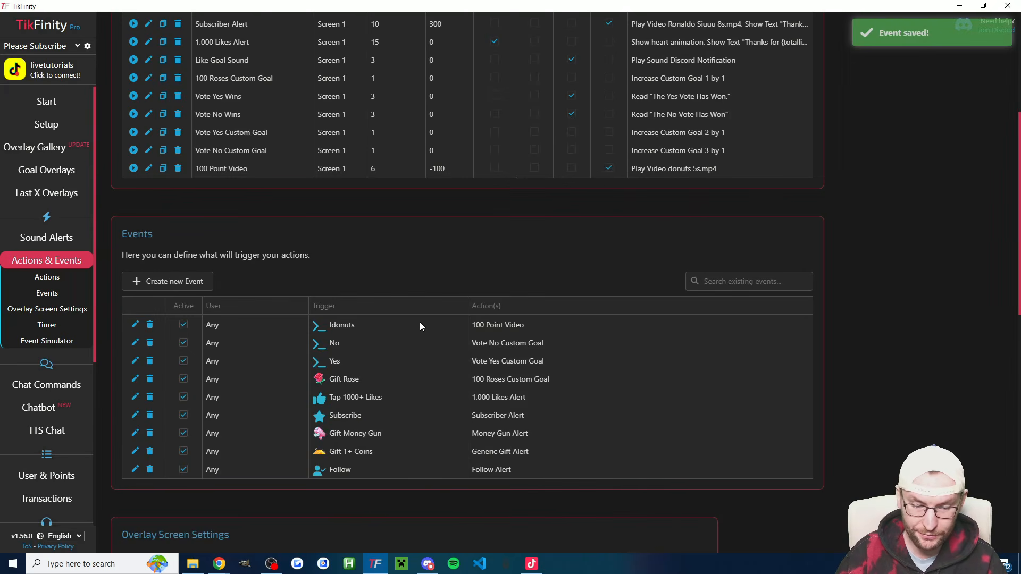
# - Play the 100 Point Video action, check its output in TikTok LIVE Studio and return to TikFinity
pyautogui.scroll(2, 420, 323)
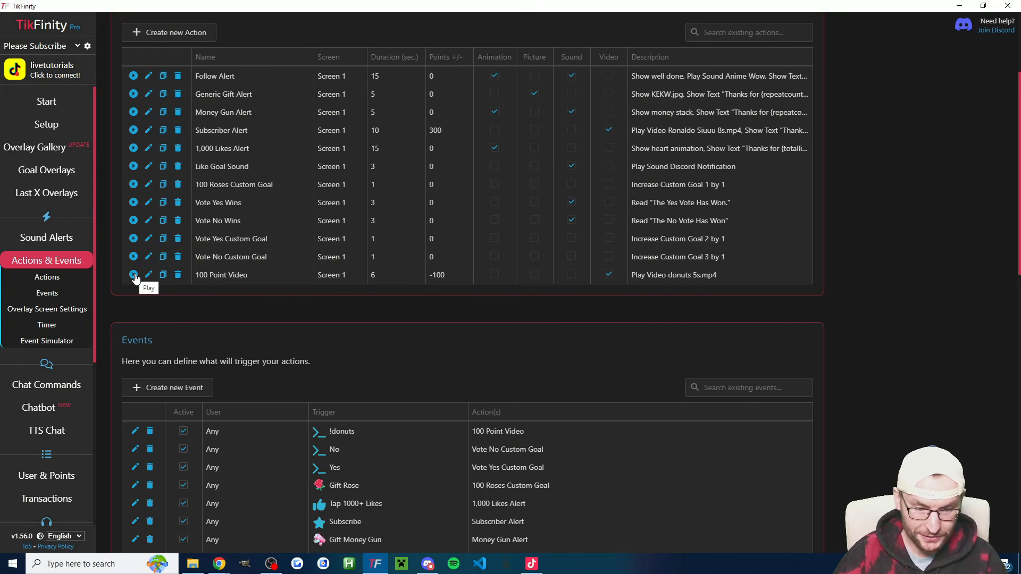
pyautogui.click(133, 275)
pyautogui.hotkey('alt', 'Tab')
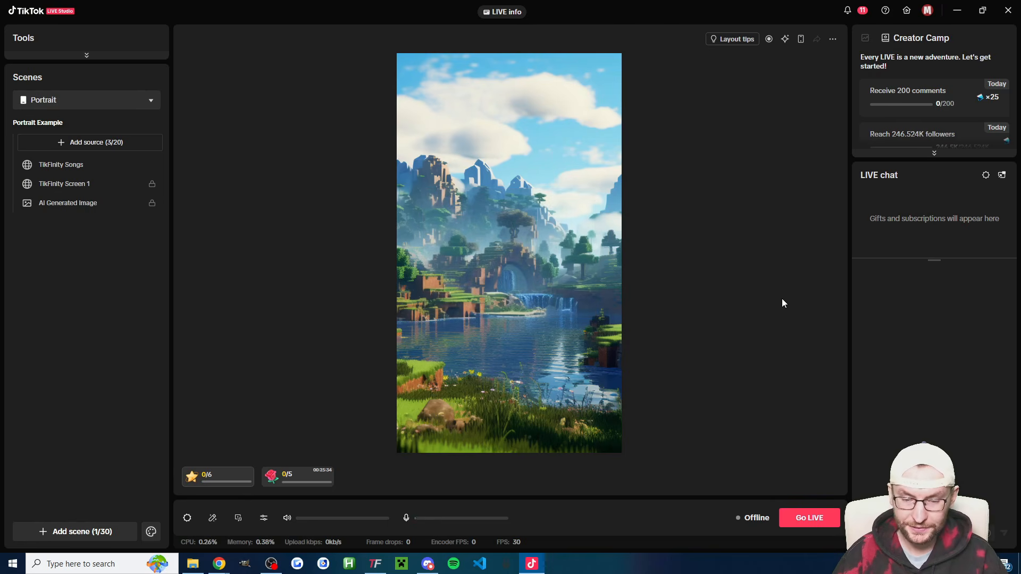
pyautogui.hotkey('alt', 'Tab')
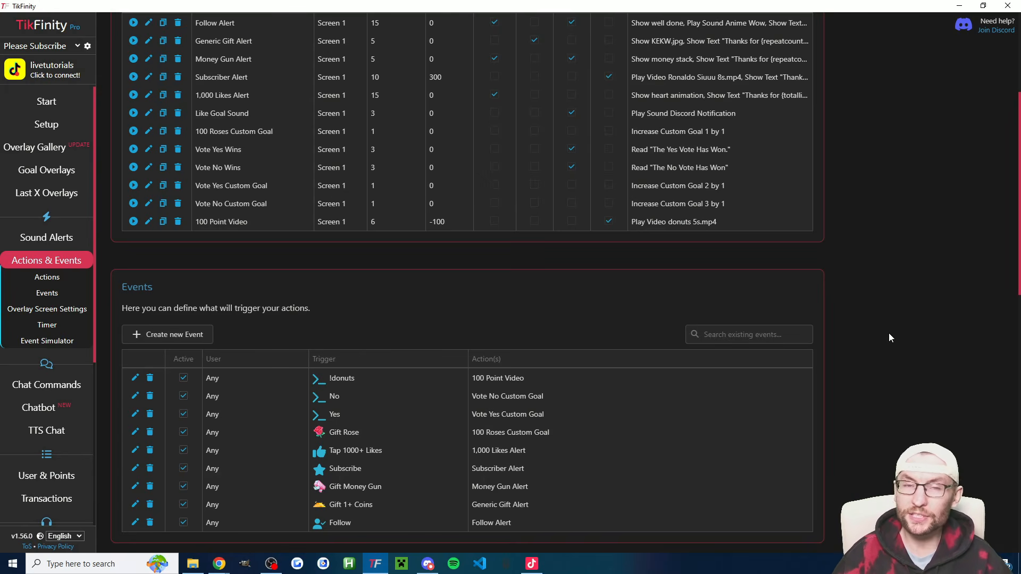
# - Enable charging points for Text-to-Speech chat messages, keeping the cost at 5 per message, and review the remaining TTS settings
pyautogui.scroll(4, 352, 280)
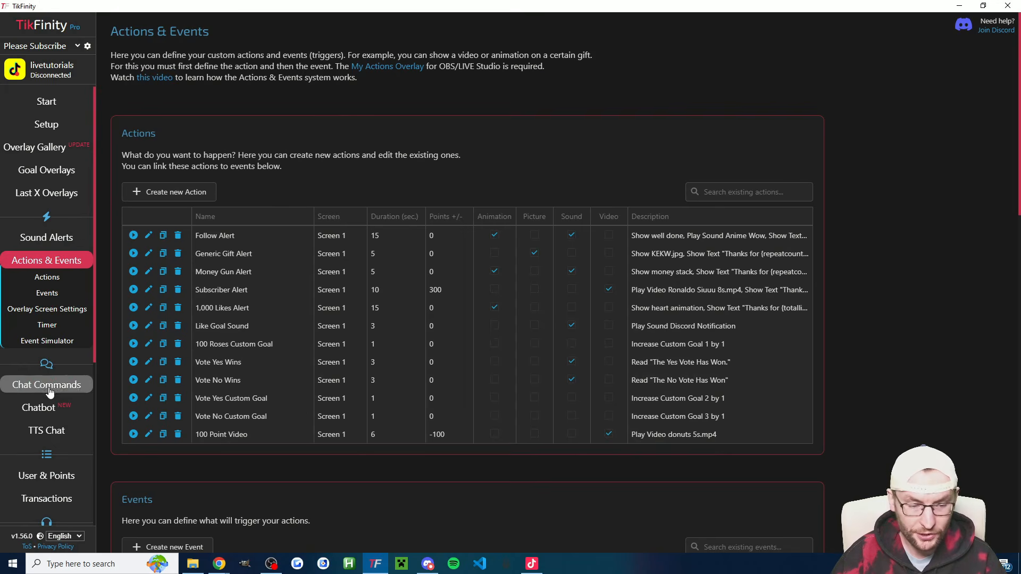
pyautogui.click(50, 431)
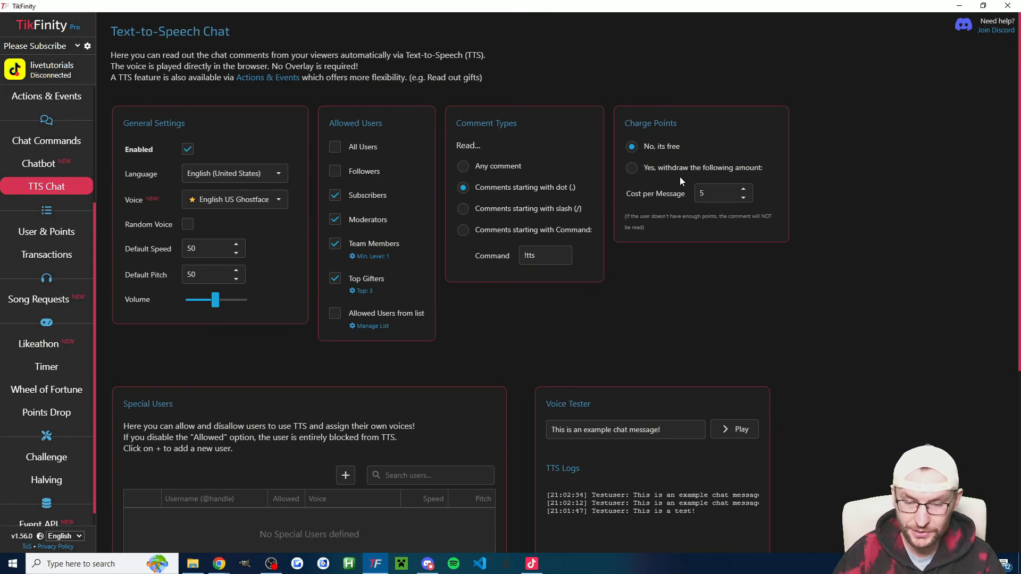
pyautogui.click(649, 169)
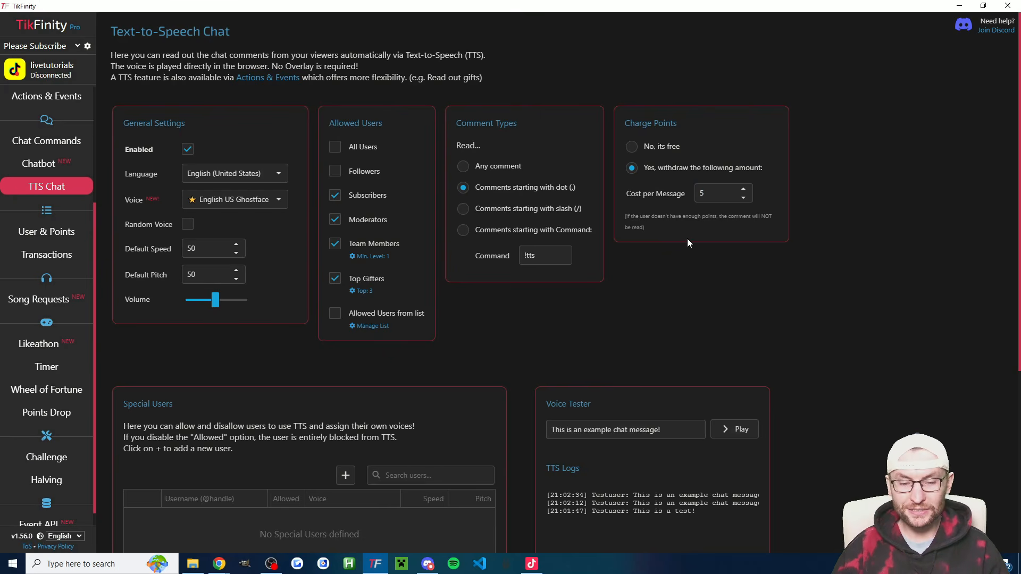
pyautogui.scroll(-5, 747, 279)
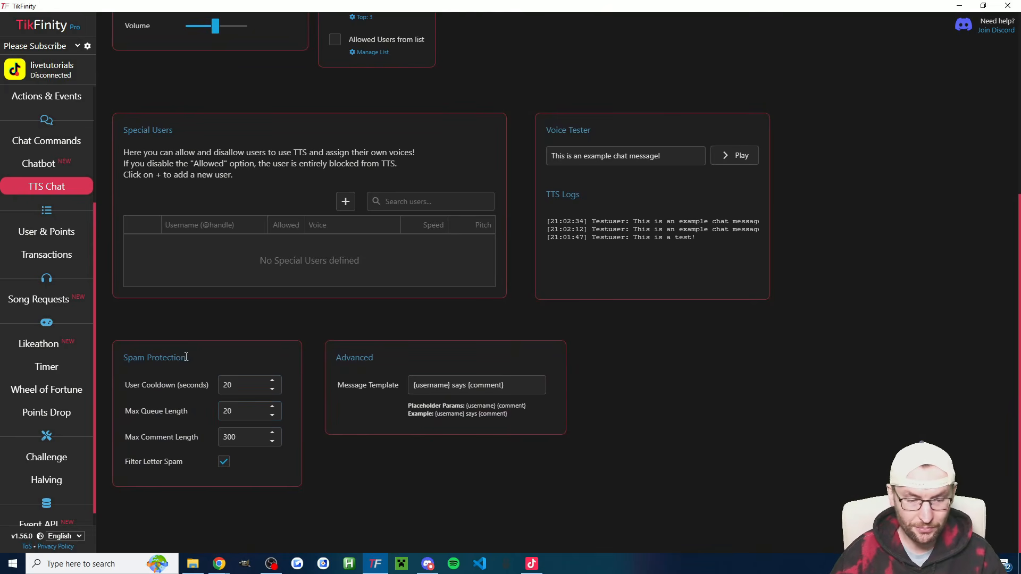
# - Open the Spotify Song Requests settings and check the point costs of the !play and !skip commands
pyautogui.click(38, 299)
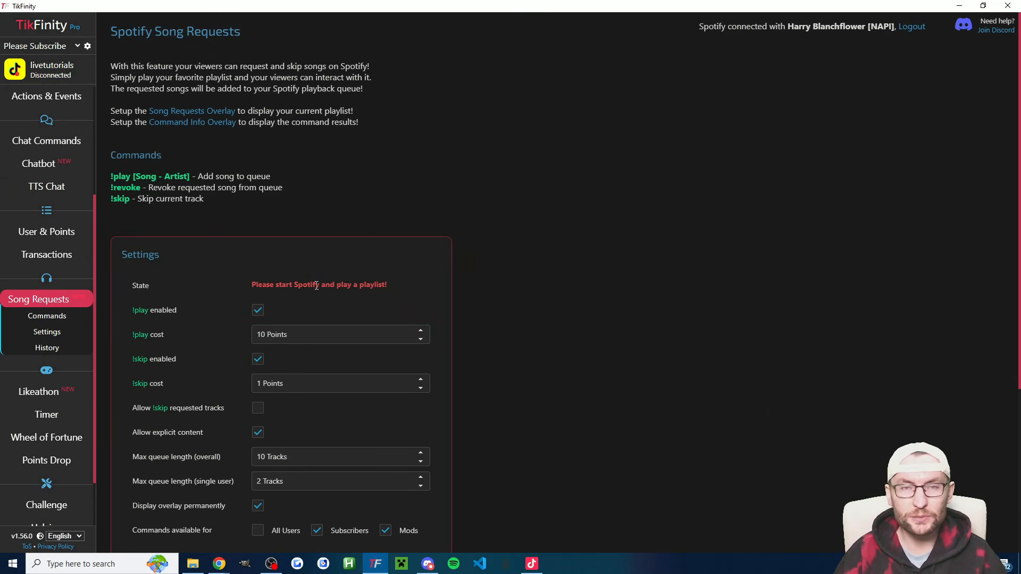
pyautogui.scroll(-1, 401, 221)
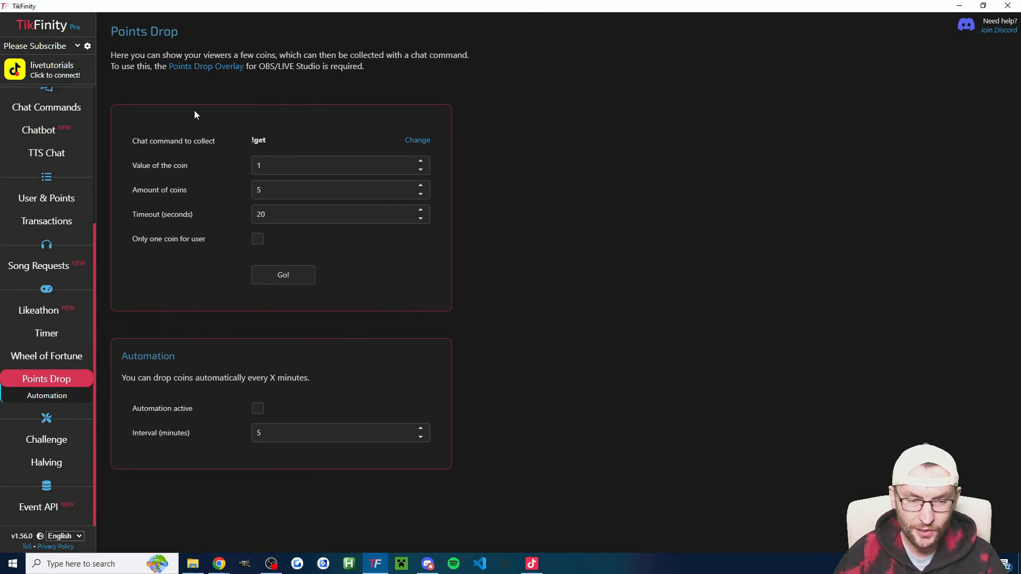
# - Review the Points Drop page: the overlay requirement, the automatic coin drop description and the chat command for collecting coins
pyautogui.moveTo(370, 72); pyautogui.dragTo(112, 75)
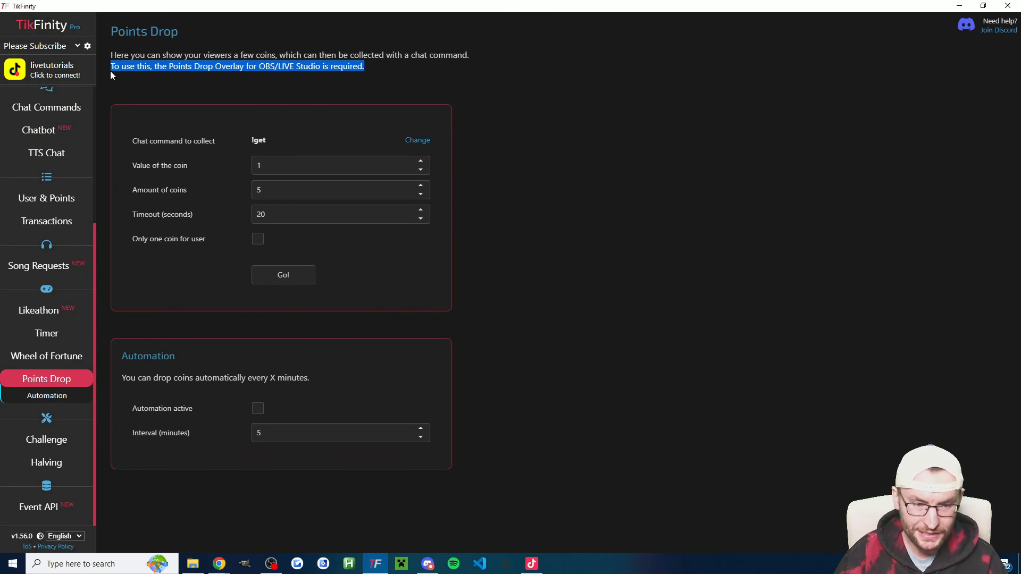
pyautogui.click(158, 74)
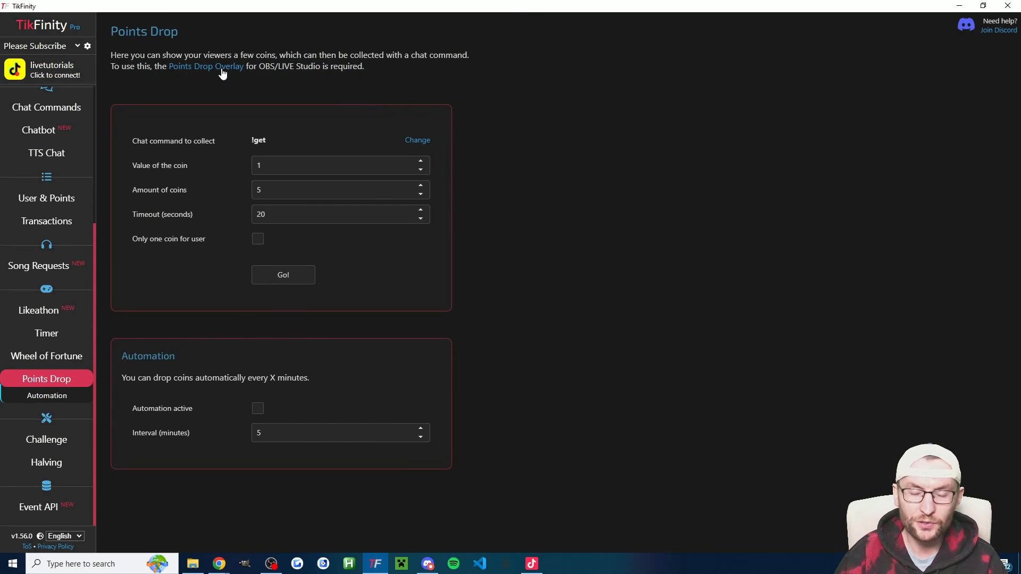
pyautogui.moveTo(122, 379); pyautogui.dragTo(317, 379)
pyautogui.click(317, 379)
pyautogui.moveTo(268, 141); pyautogui.dragTo(242, 143)
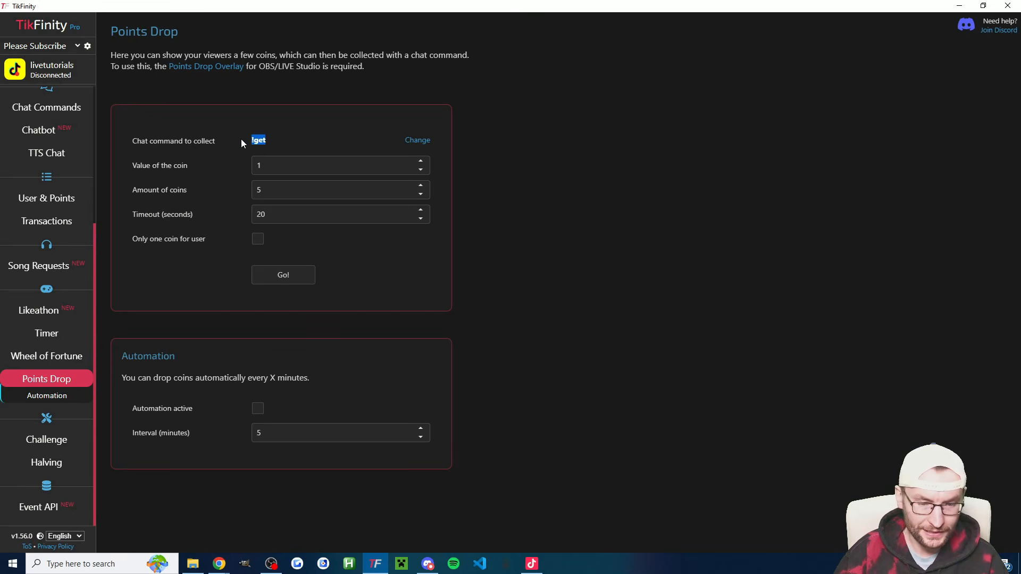
pyautogui.tripleClick(254, 139)
pyautogui.click(263, 110)
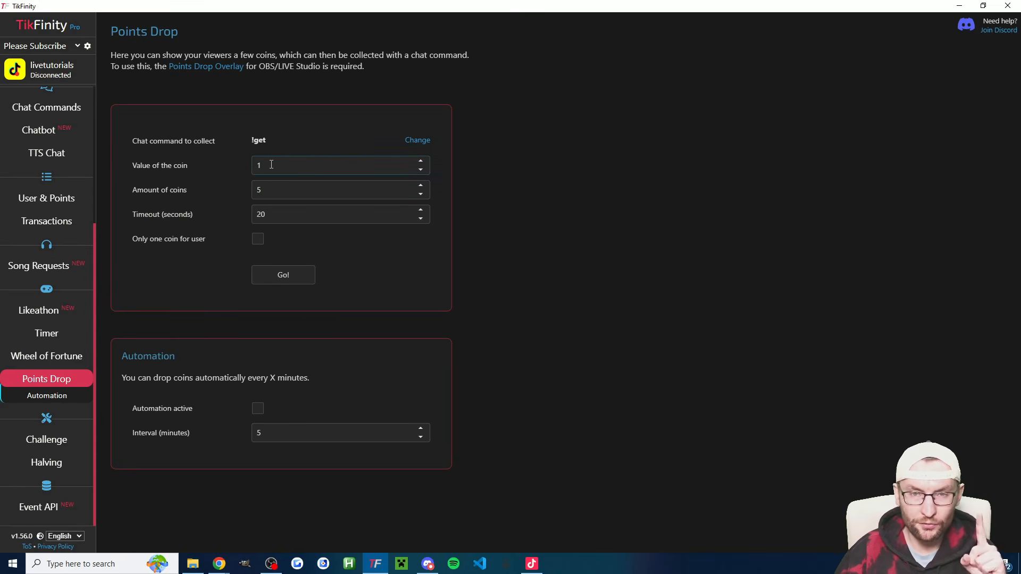
# - Look through the Challenge, Halving, Transactions and User & Points pages, including the maximum number of users in the database
pyautogui.click(63, 444)
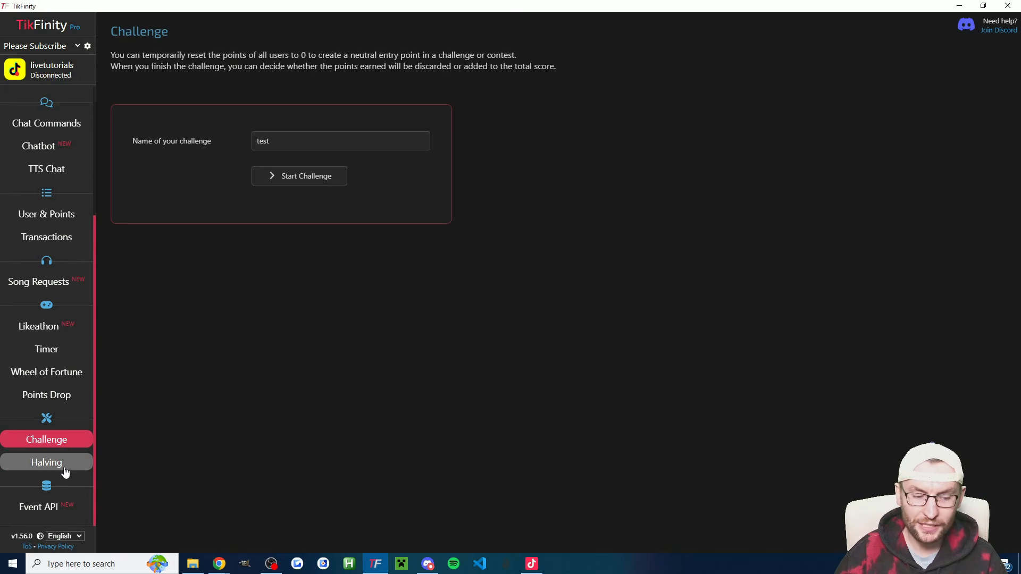
pyautogui.click(63, 467)
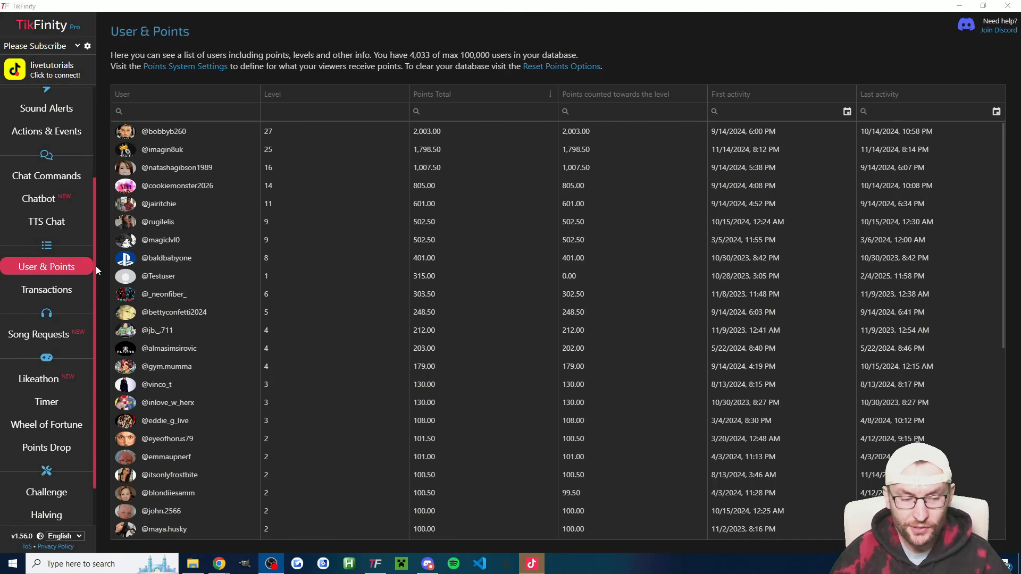
pyautogui.click(62, 294)
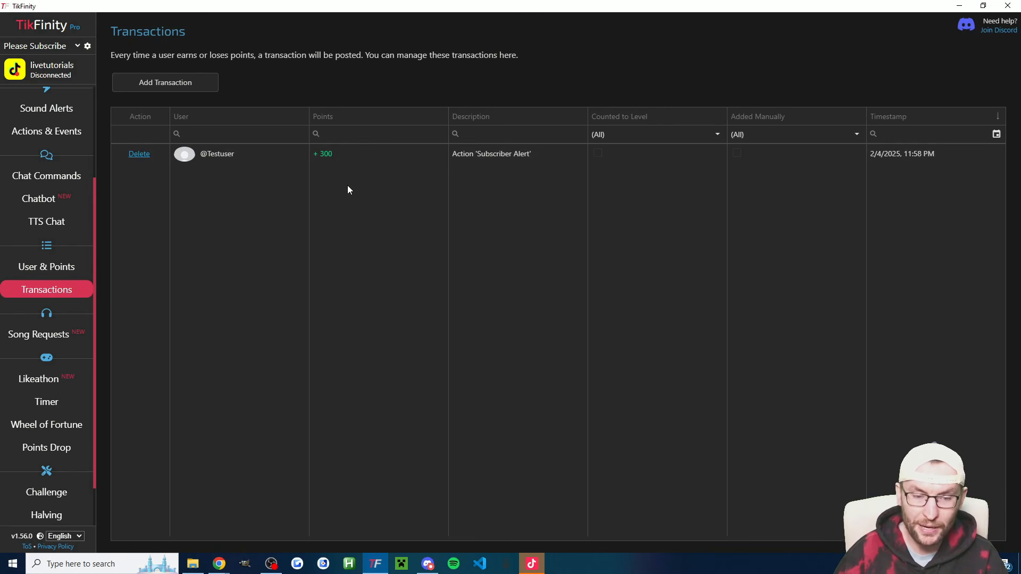
pyautogui.click(66, 267)
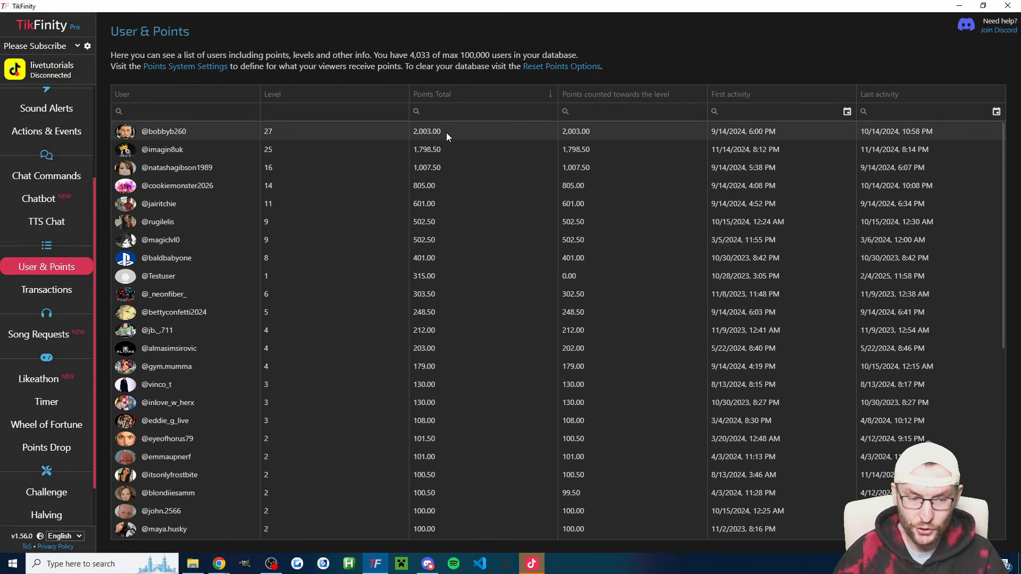
pyautogui.scroll(3, 66, 206)
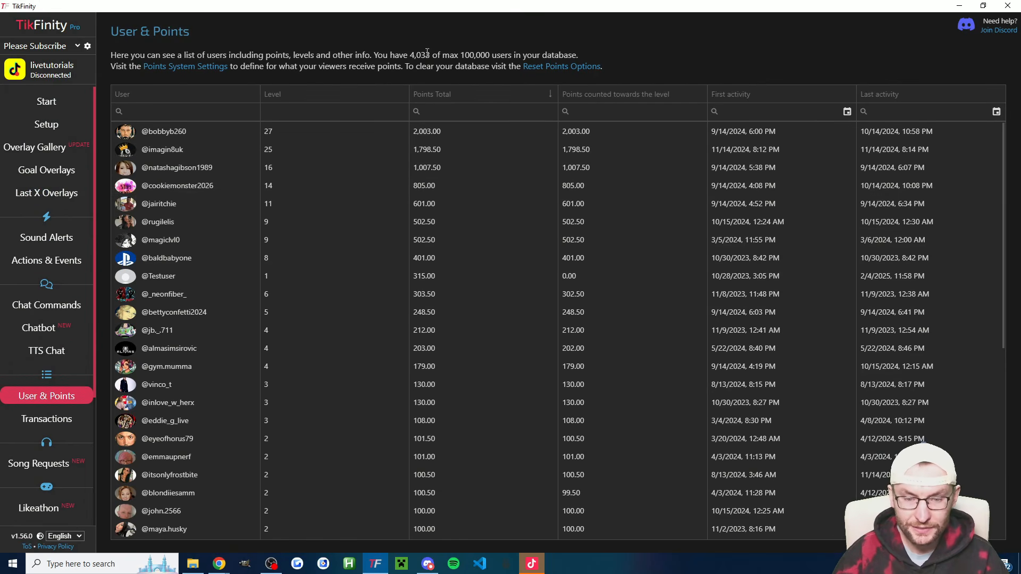
pyautogui.moveTo(410, 55); pyautogui.dragTo(512, 53)
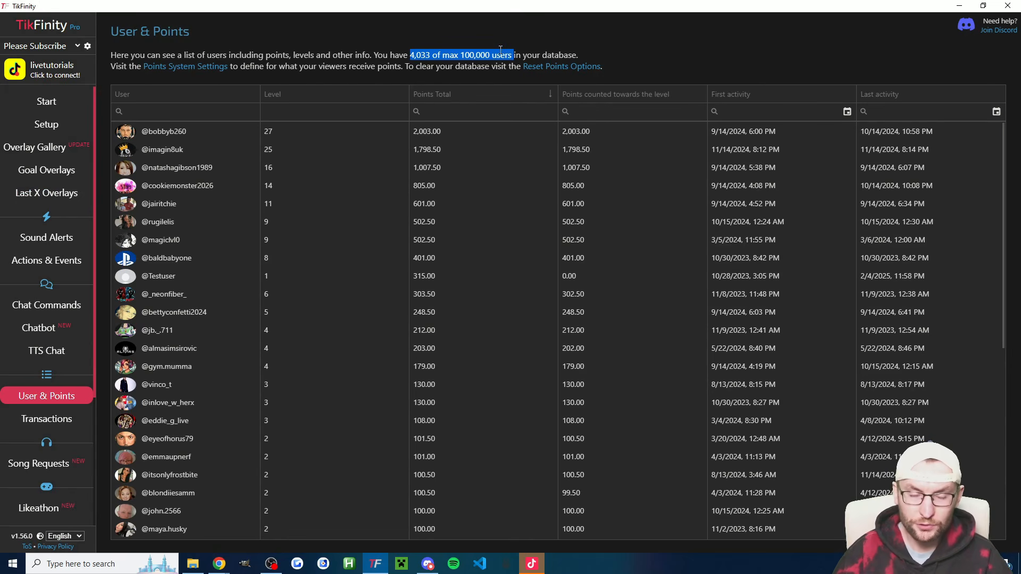
# - Open the reset of points and levels by criteria, check how many users it would delete, and close it without deleting anyone
pyautogui.click(57, 127)
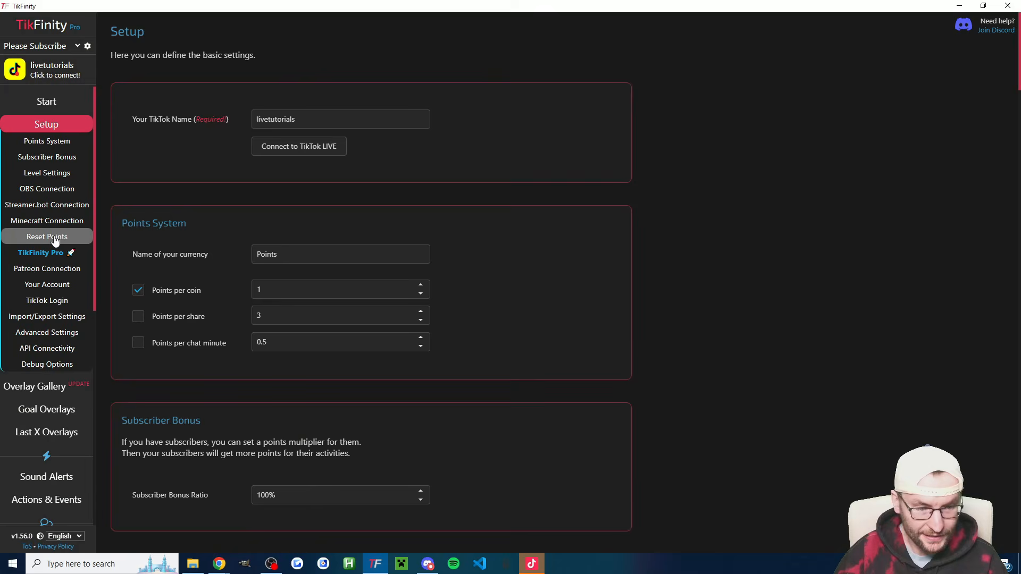
pyautogui.click(54, 238)
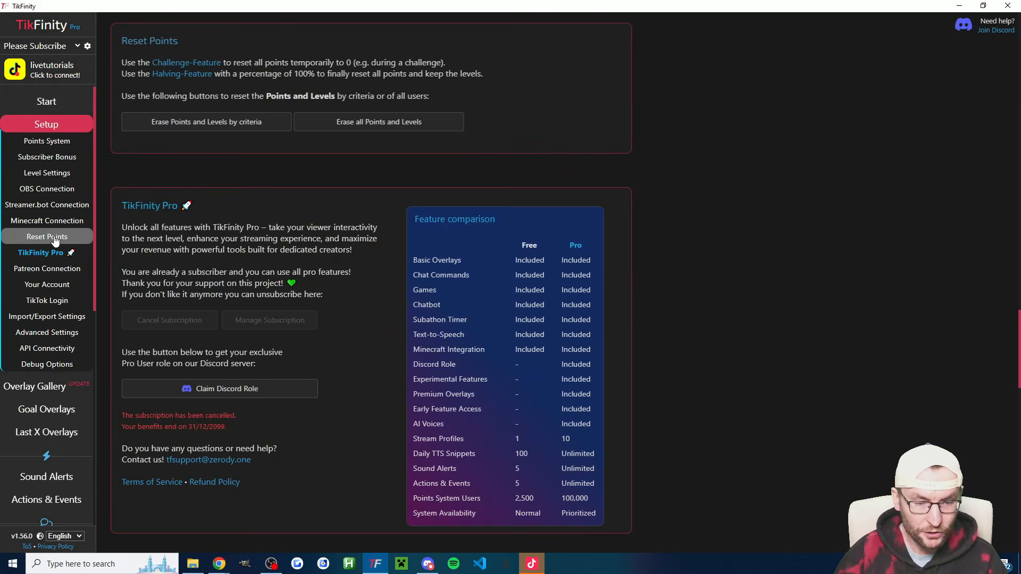
pyautogui.click(254, 127)
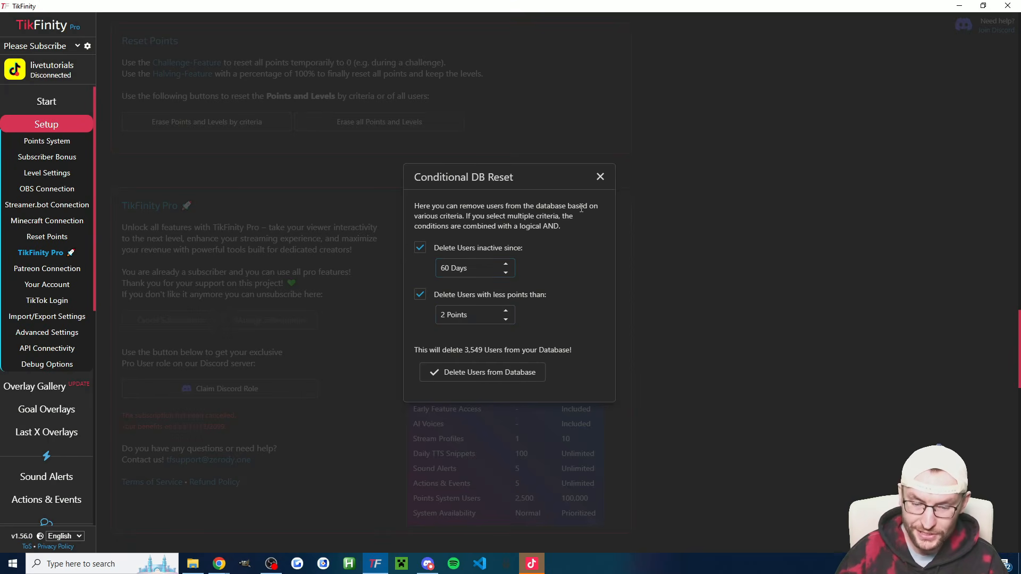
pyautogui.moveTo(484, 350); pyautogui.dragTo(466, 345)
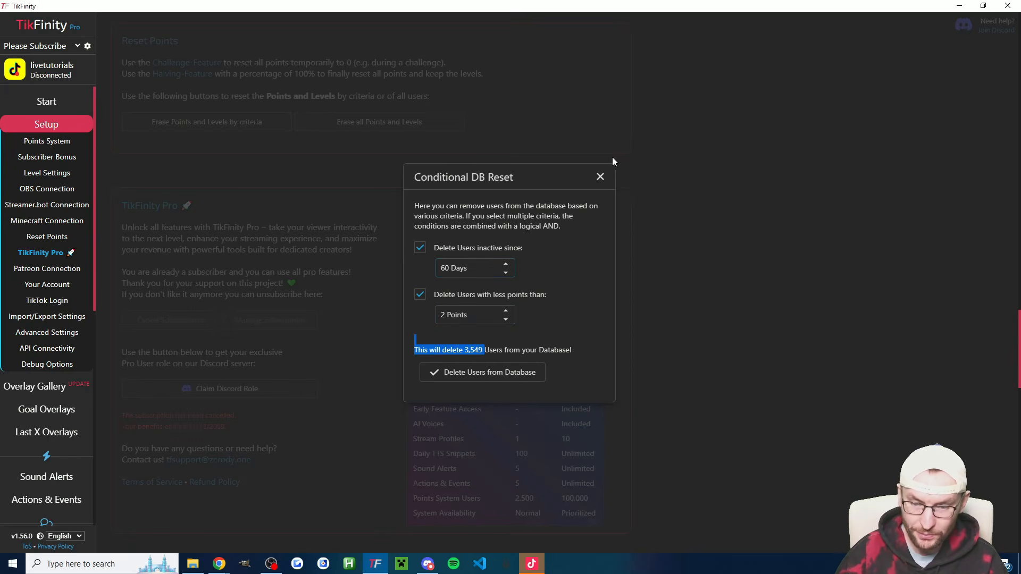
pyautogui.click(600, 176)
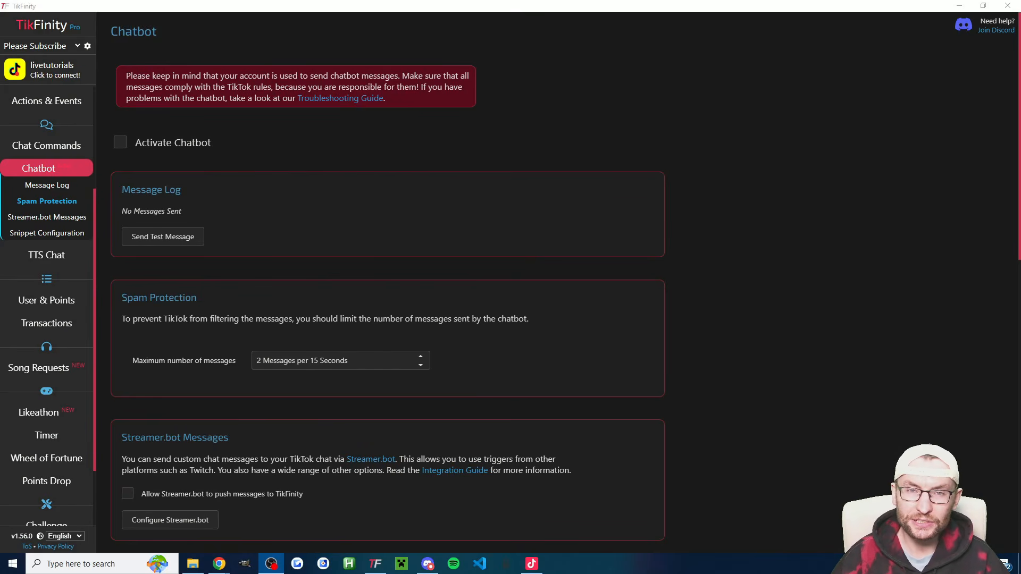
# - Open the TikTok Login section of the Setup page
pyautogui.scroll(3, 77, 213)
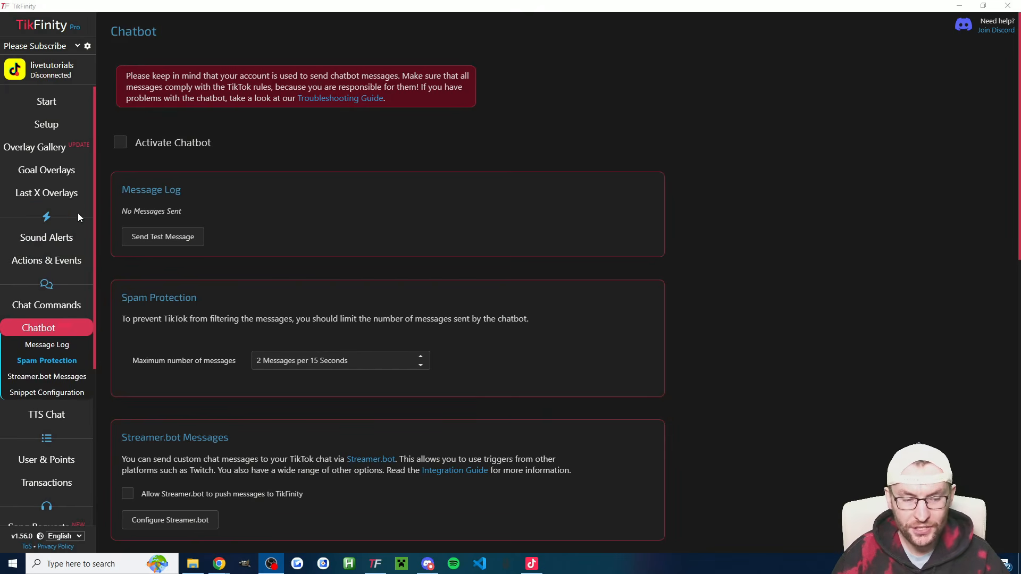
pyautogui.click(48, 127)
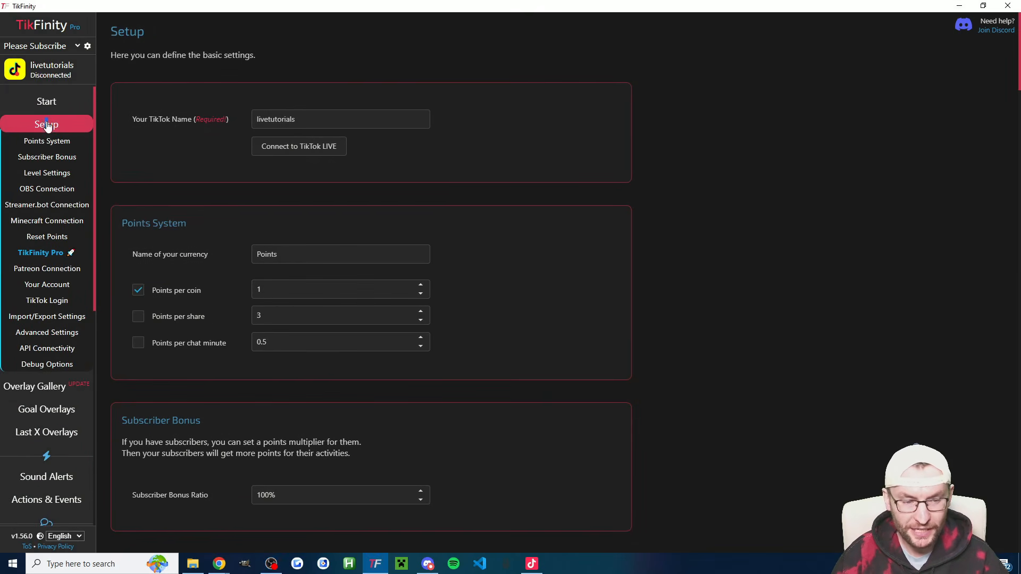
pyautogui.click(59, 300)
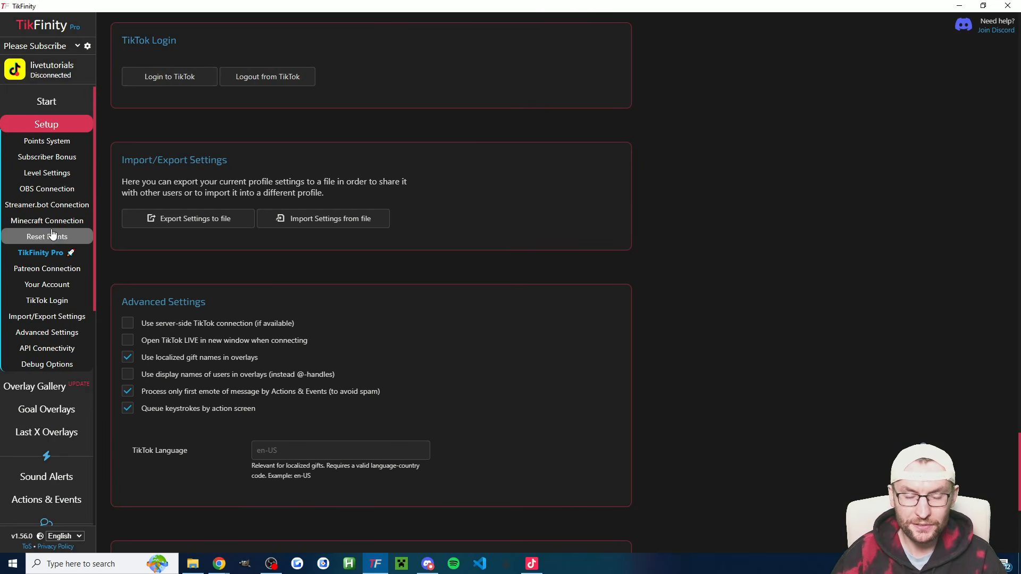
# - Open the Chatbot settings and activate the chatbot
pyautogui.scroll(-6, 51, 236)
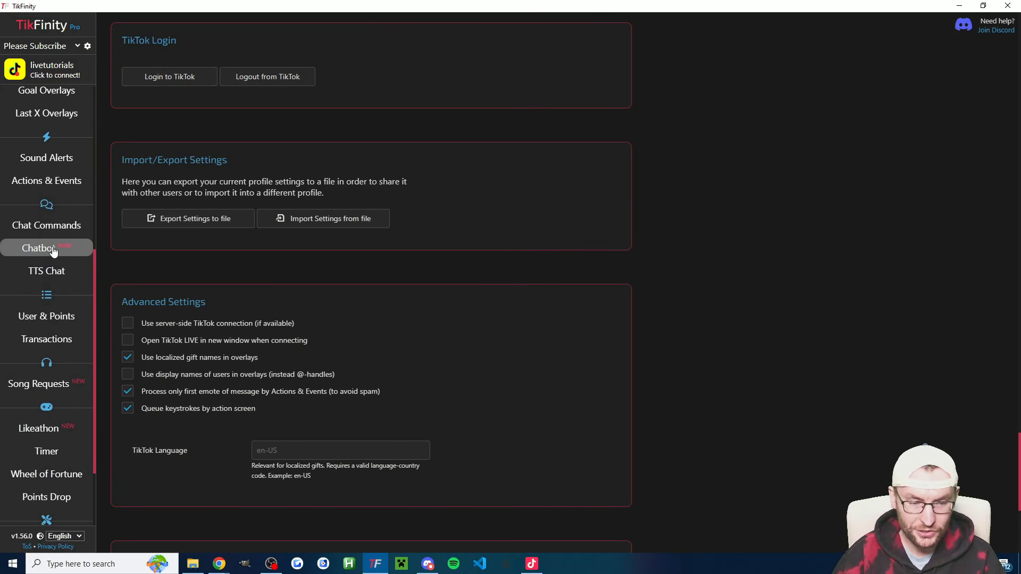
pyautogui.click(52, 249)
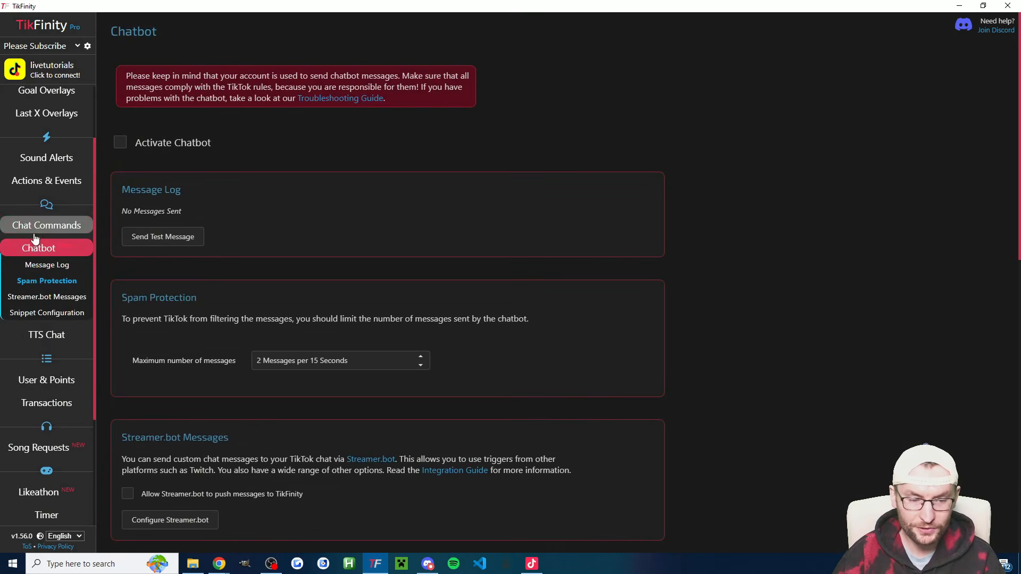
pyautogui.click(120, 143)
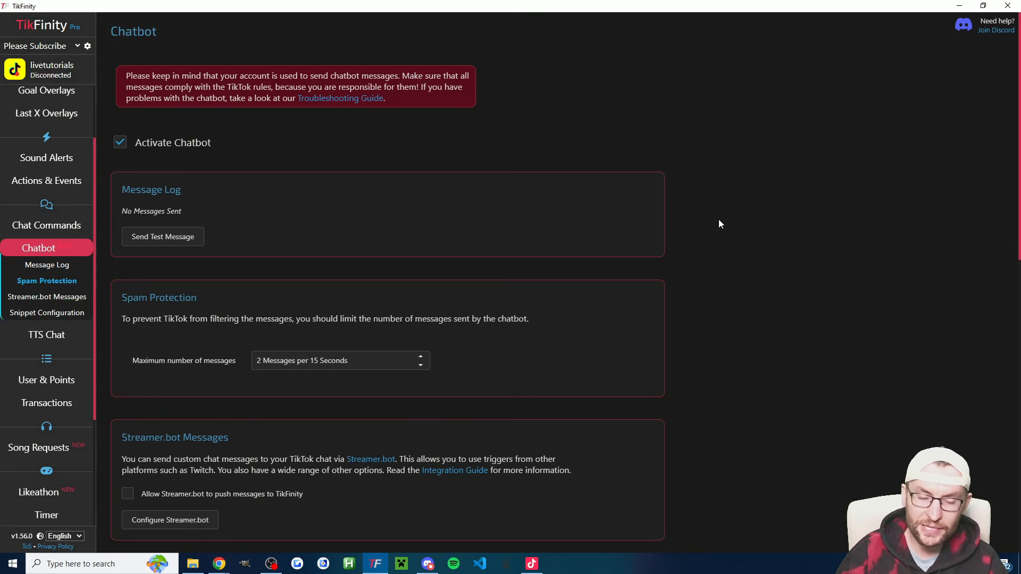
# - Try a higher chatbot message limit under Spam Protection and return it to 2 Messages per 15 Seconds
pyautogui.moveTo(113, 302); pyautogui.dragTo(212, 303)
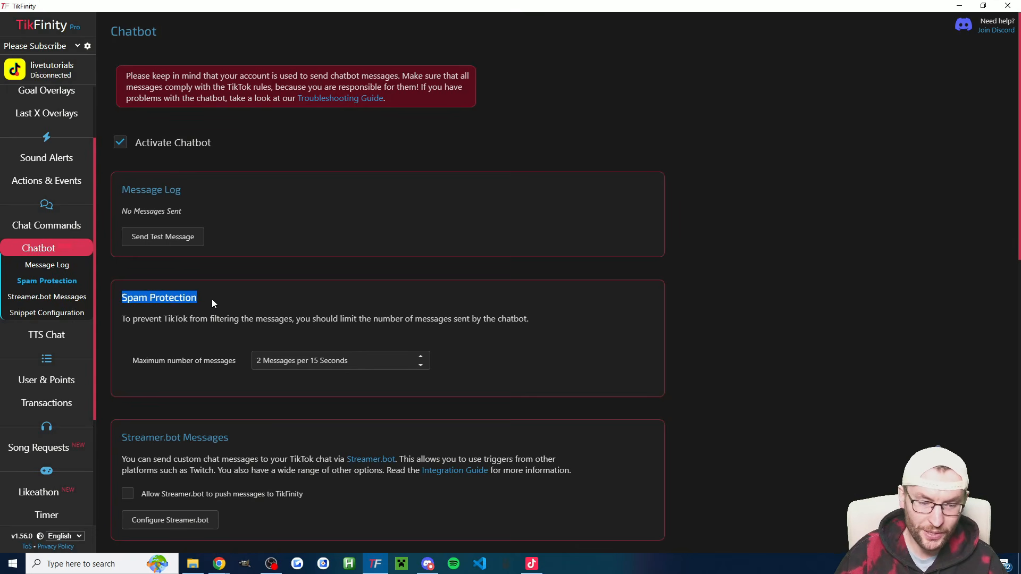
pyautogui.click(215, 304)
pyautogui.click(421, 358)
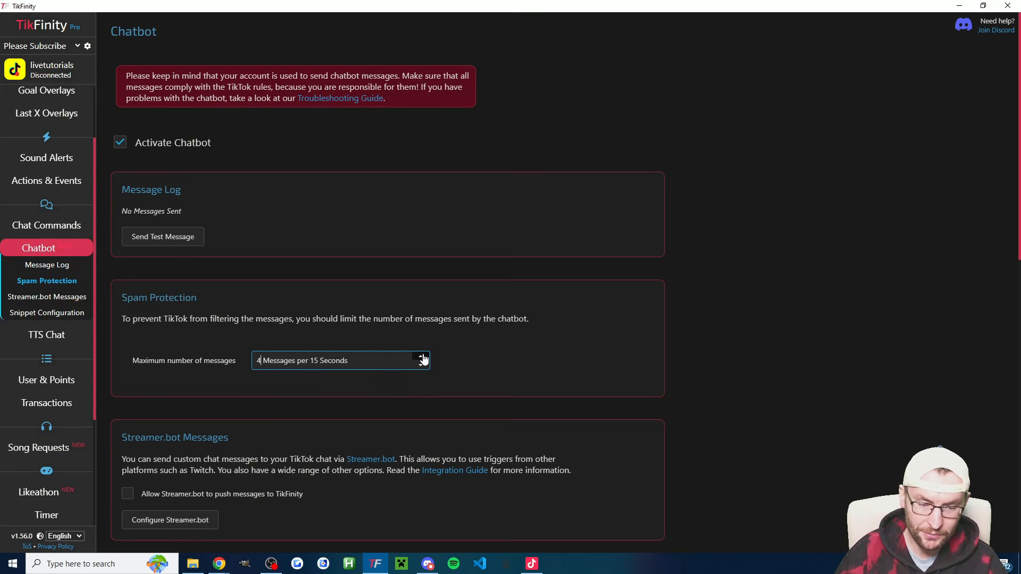
pyautogui.click(421, 357)
pyautogui.click(421, 366)
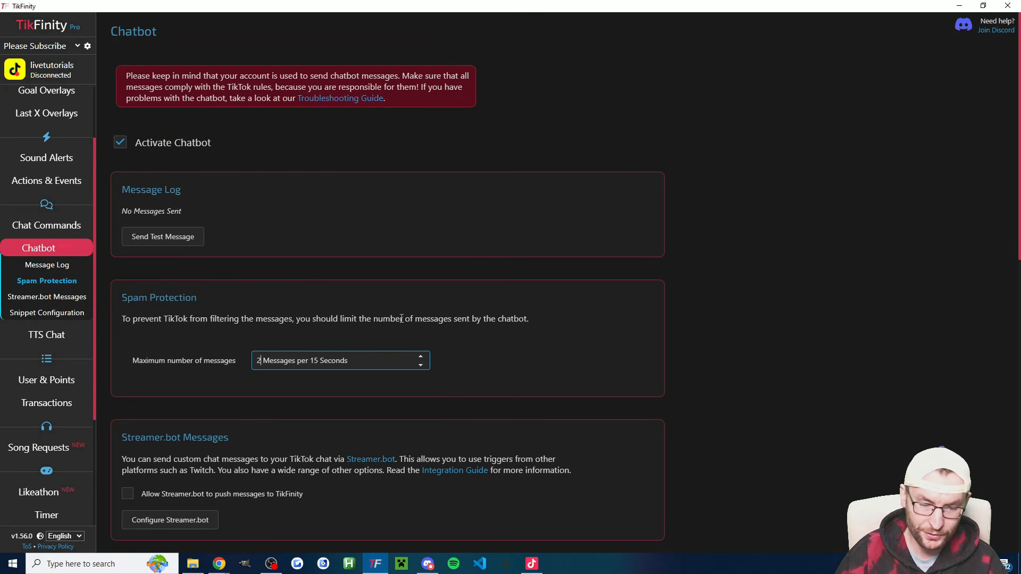
pyautogui.click(421, 357)
pyautogui.click(421, 366)
pyautogui.click(416, 307)
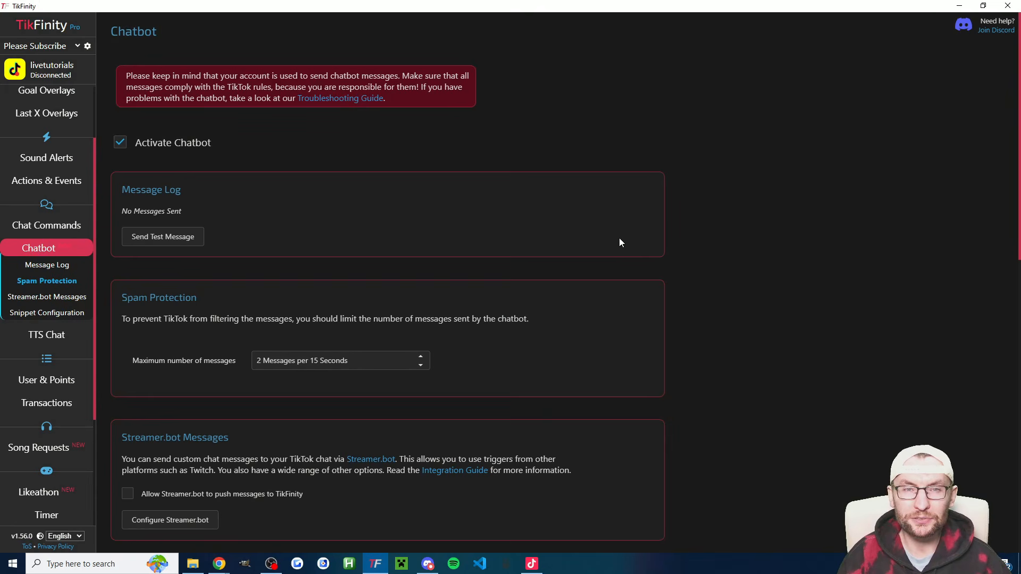
# - Open the Subscriber Alert action for editing and enable its Send Chatbot Message option
pyautogui.click(47, 181)
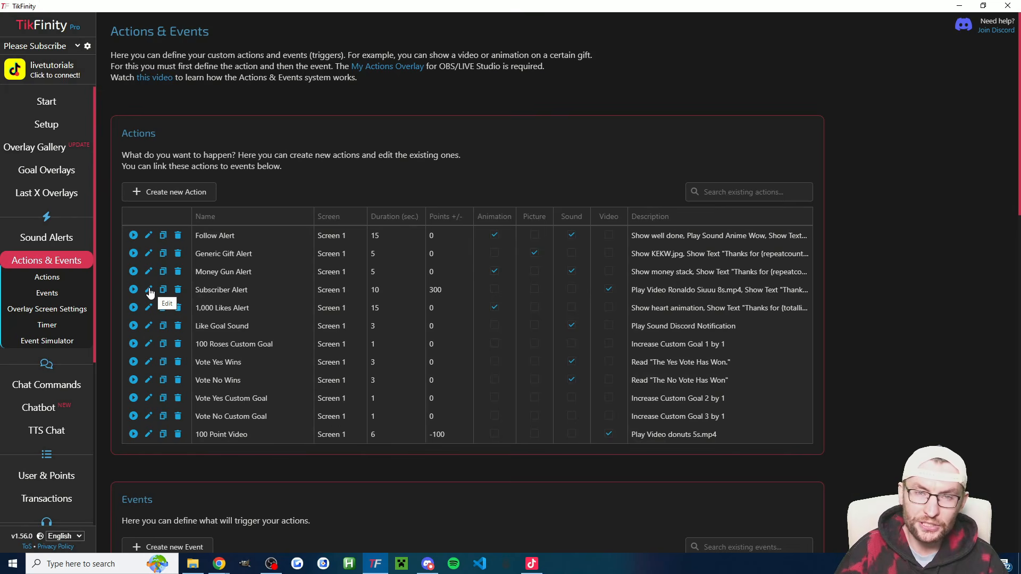
pyautogui.click(149, 291)
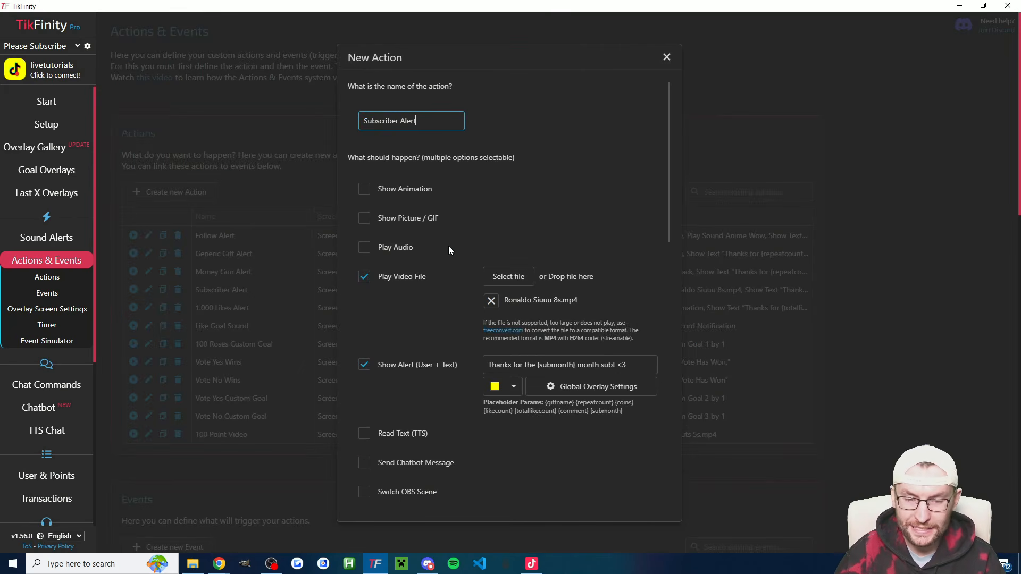
pyautogui.scroll(-2, 669, 171)
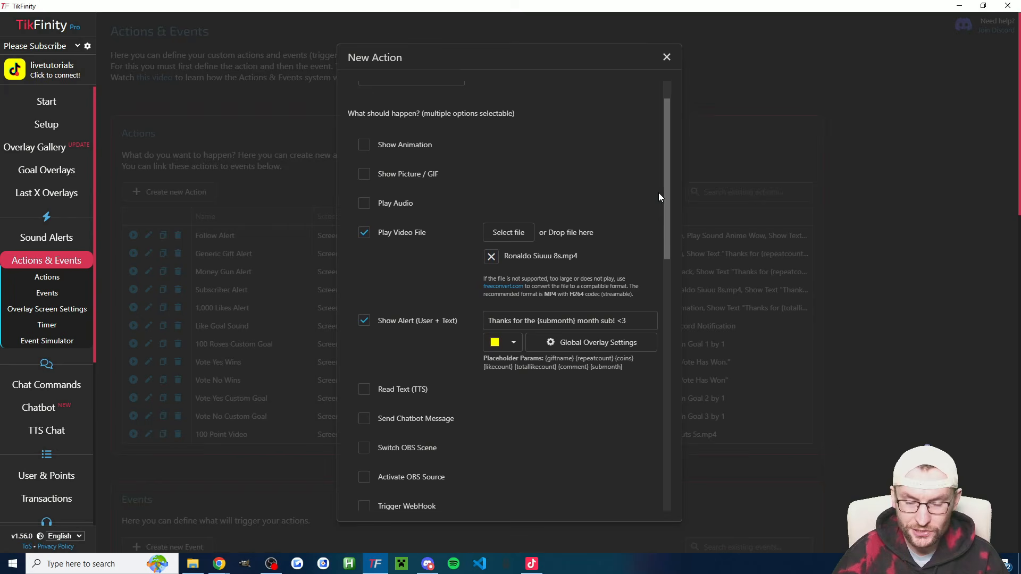
pyautogui.scroll(-2, 653, 195)
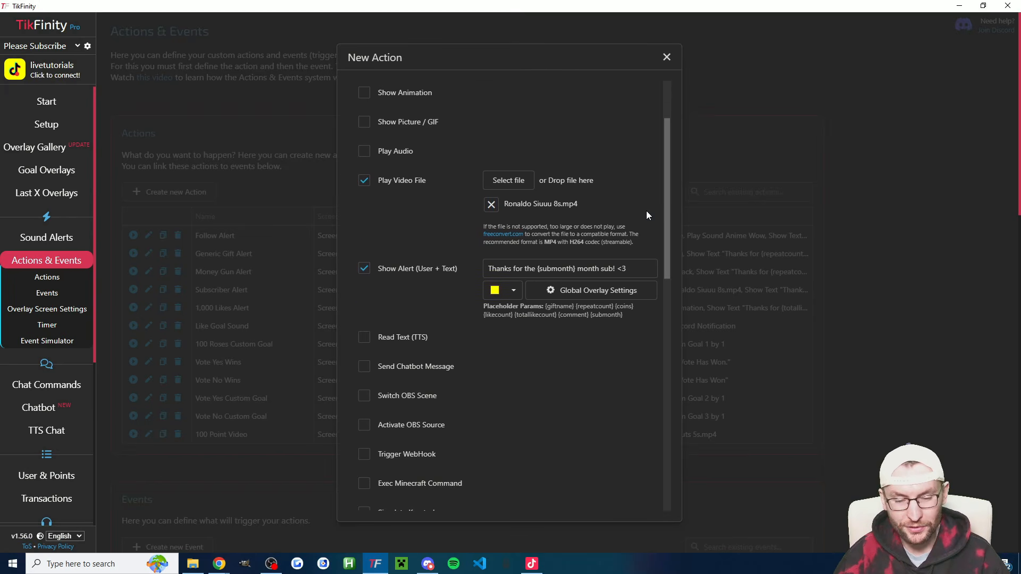
pyautogui.scroll(-6, 647, 211)
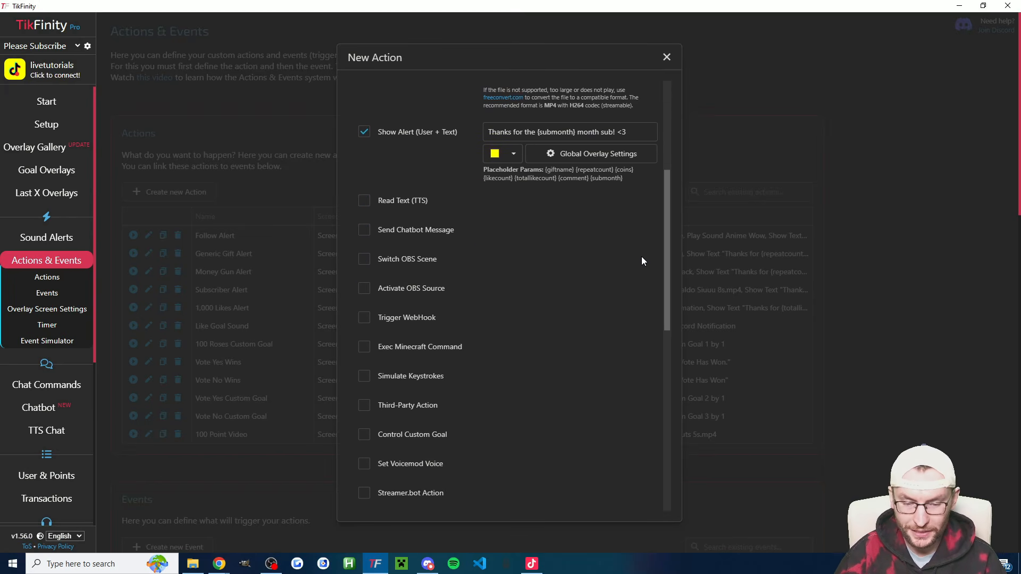
pyautogui.click(364, 202)
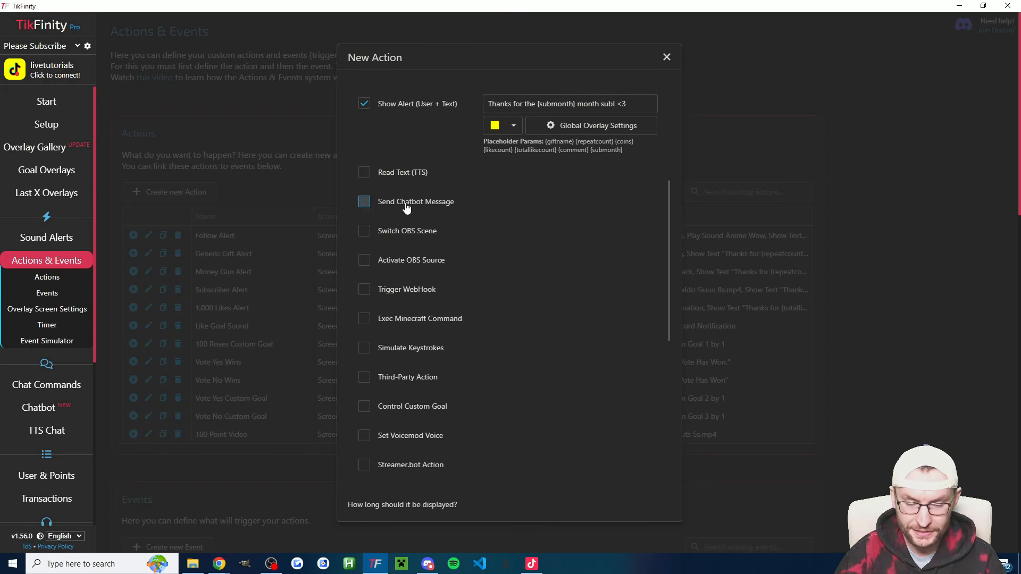
pyautogui.scroll(4, 539, 204)
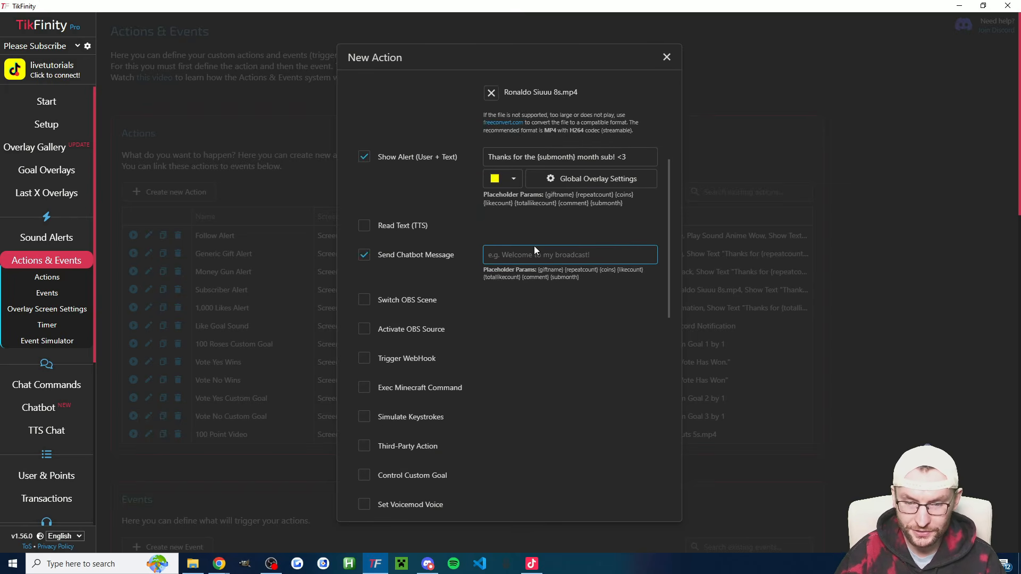
# - Copy the alert text "Thanks for the {submonth} month sub! <3" into the chatbot message and put {username} in front of it
pyautogui.tripleClick(539, 208)
pyautogui.hotkey('ctrl', 'c')
pyautogui.click(492, 308)
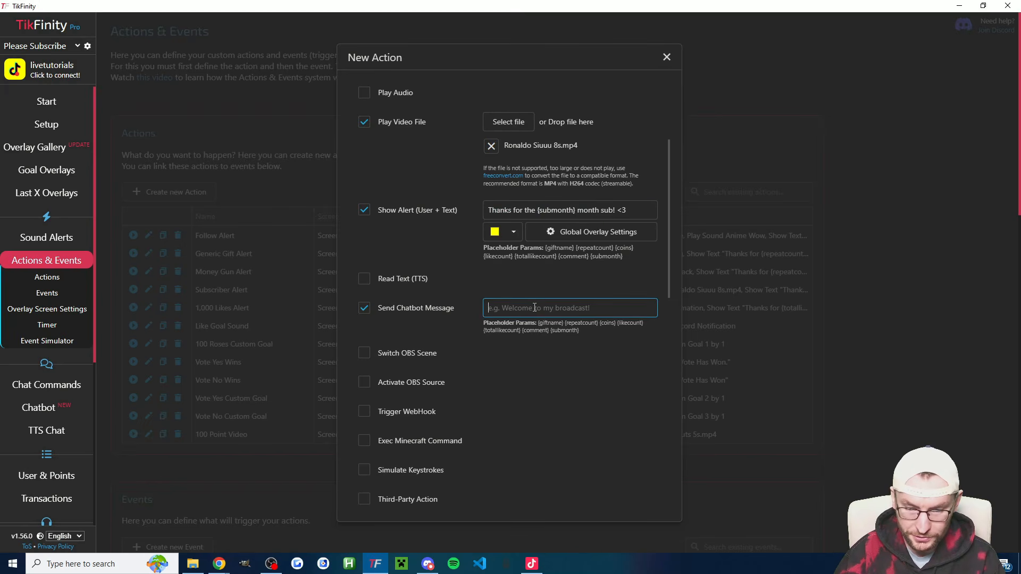
pyautogui.hotkey('ctrl', 'v')
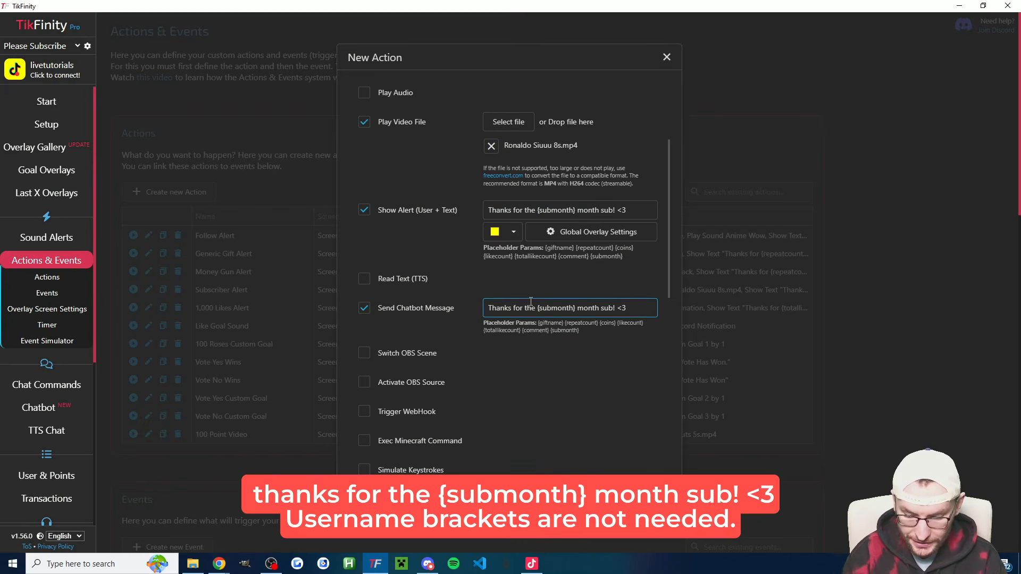
pyautogui.write('{username}')
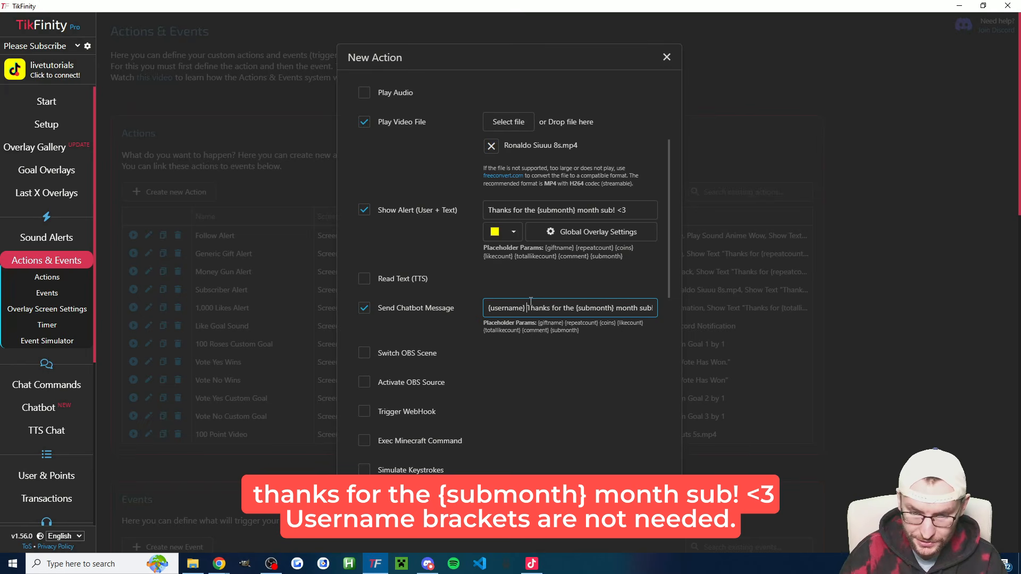
# - Change "Thanks" to lowercase "thanks" after {username} in the chatbot message and save the Subscriber Alert action
pyautogui.press('Delete')
pyautogui.write('t')
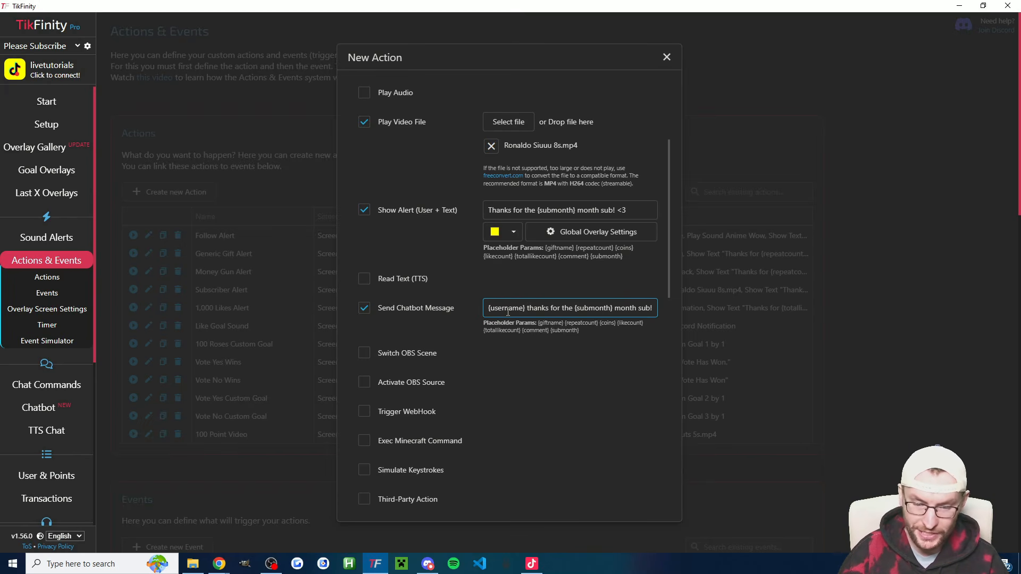
pyautogui.moveTo(512, 308); pyautogui.dragTo(662, 312)
pyautogui.click(610, 307)
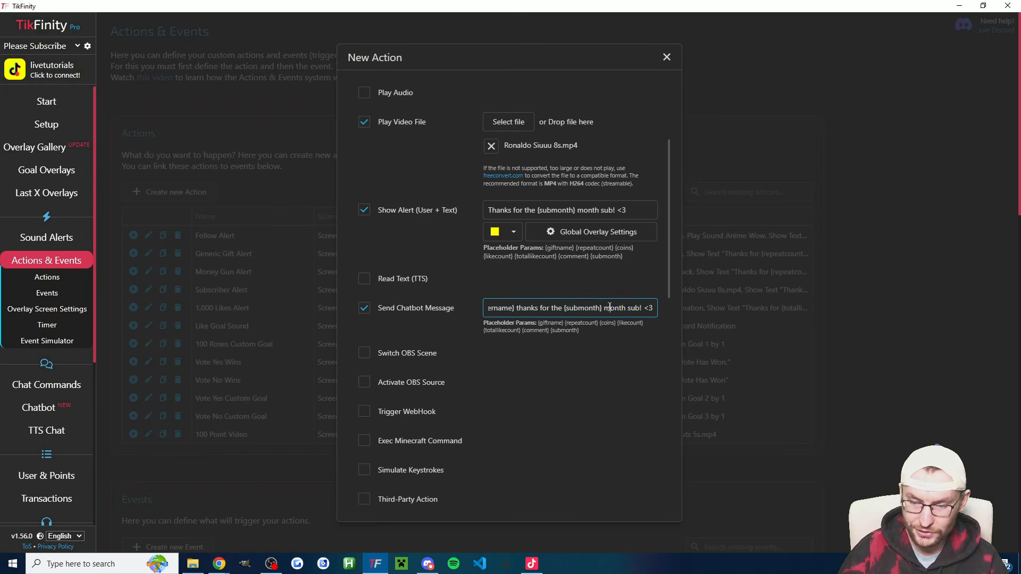
pyautogui.click(584, 330)
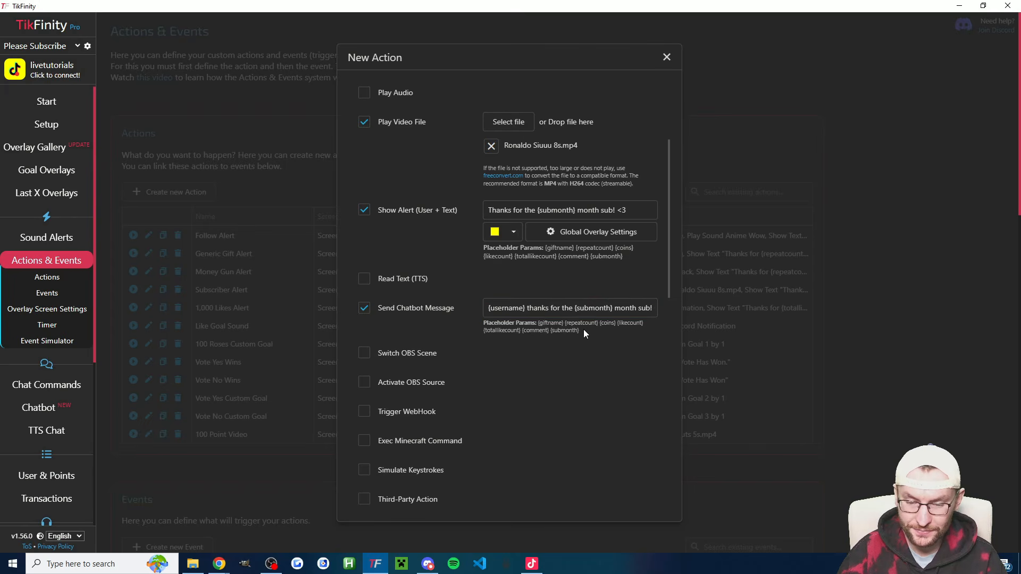
pyautogui.scroll(-3, 474, 282)
pyautogui.scroll(-9, 474, 282)
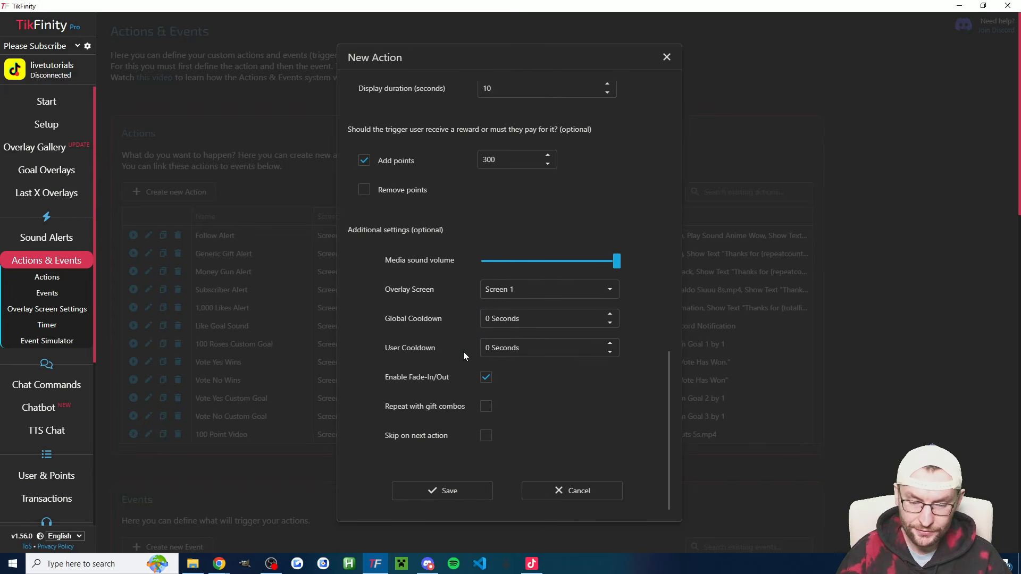
pyautogui.click(446, 493)
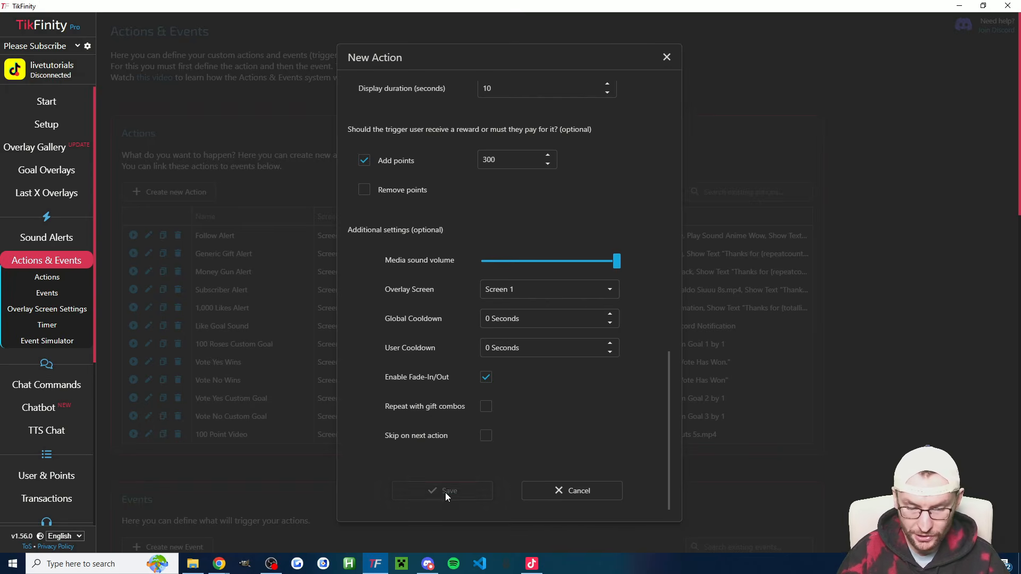
# - Simulate a subscription in the Event Simulator and check the resulting message in the chatbot's Message Log
pyautogui.scroll(-20, 431, 461)
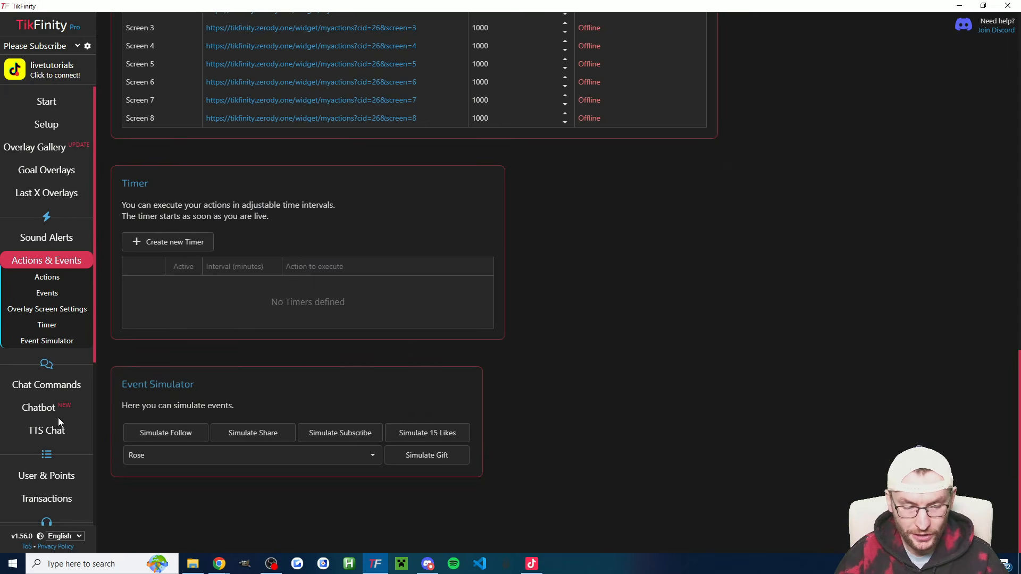
pyautogui.click(41, 408)
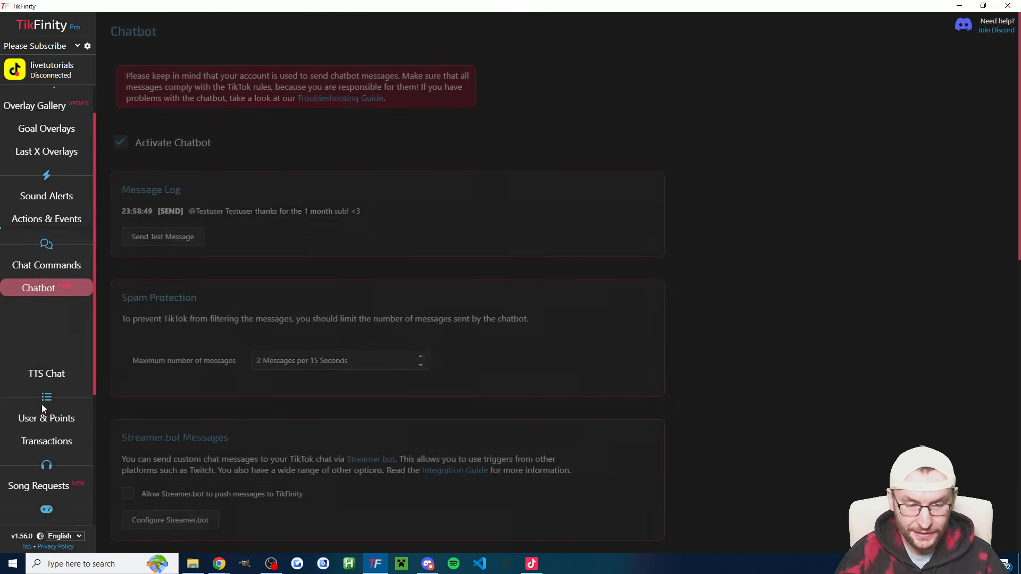
pyautogui.moveTo(362, 211); pyautogui.dragTo(187, 211)
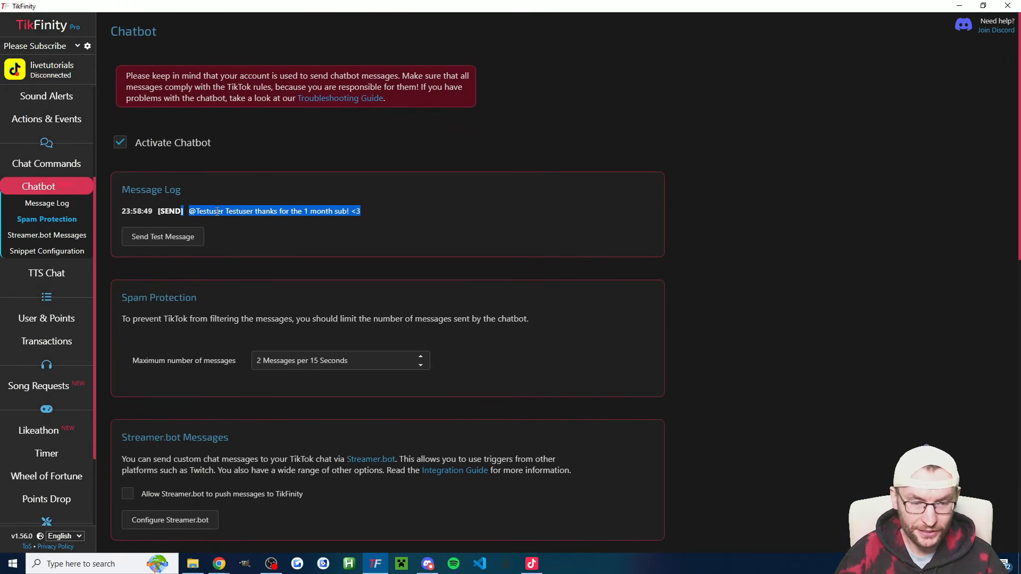
# - Remove the {username} placeholder from the Subscriber Alert action's chatbot message and save the action
pyautogui.scroll(3, 78, 239)
pyautogui.click(62, 259)
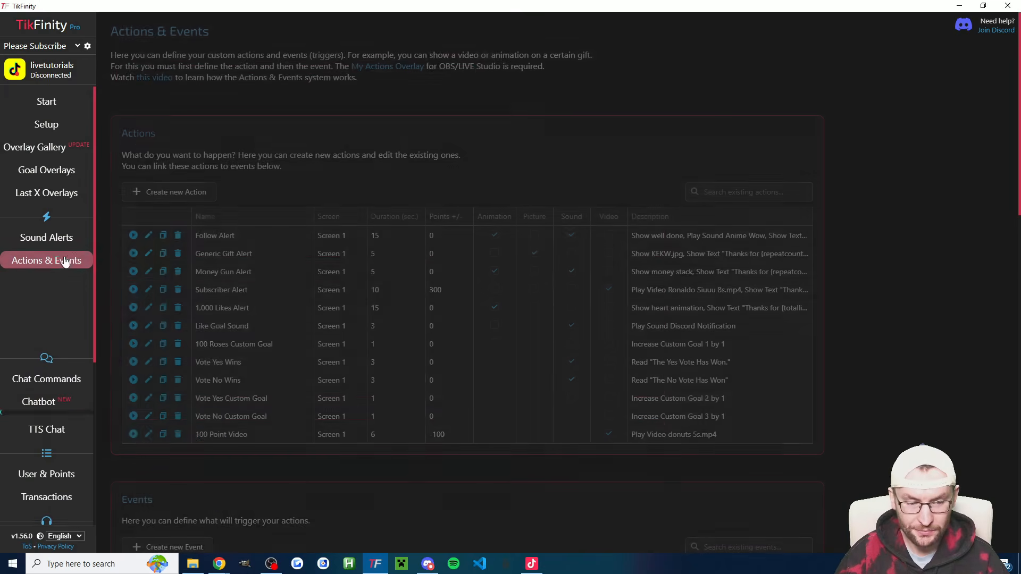
pyautogui.click(148, 290)
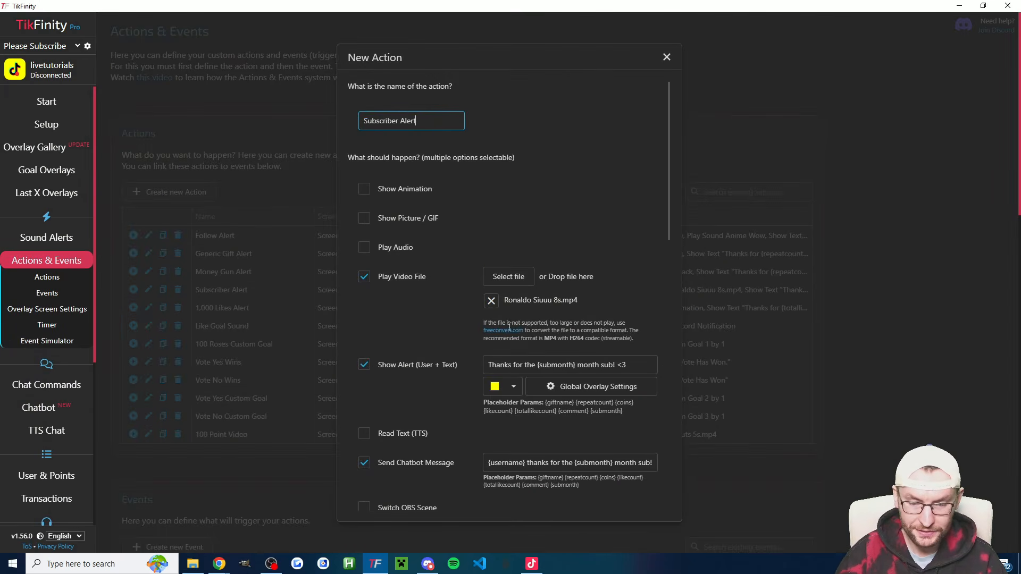
pyautogui.scroll(-1, 531, 305)
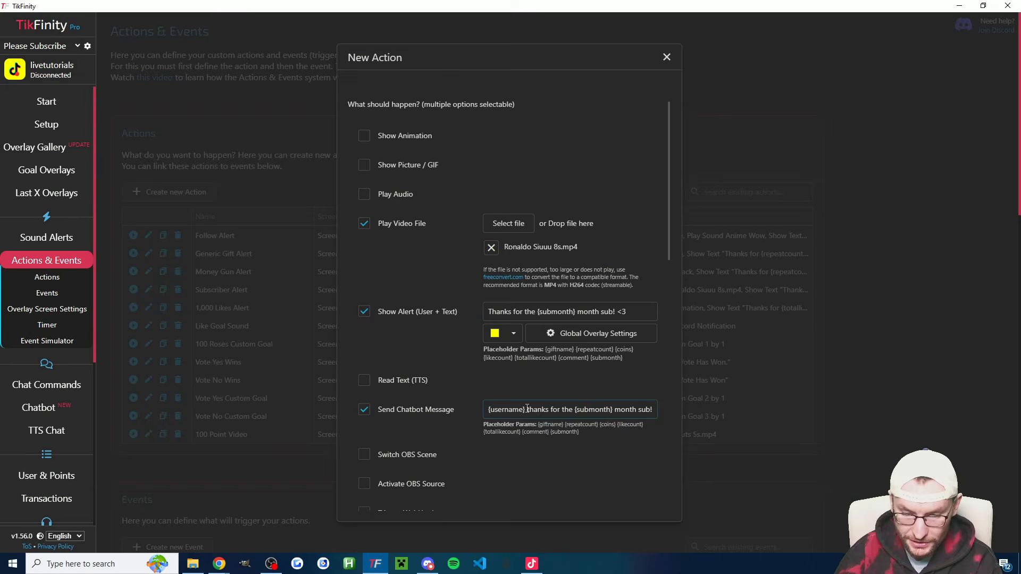
pyautogui.moveTo(525, 410); pyautogui.dragTo(480, 412)
pyautogui.press('BackSpace')
pyautogui.click(481, 438)
pyautogui.scroll(-13, 481, 439)
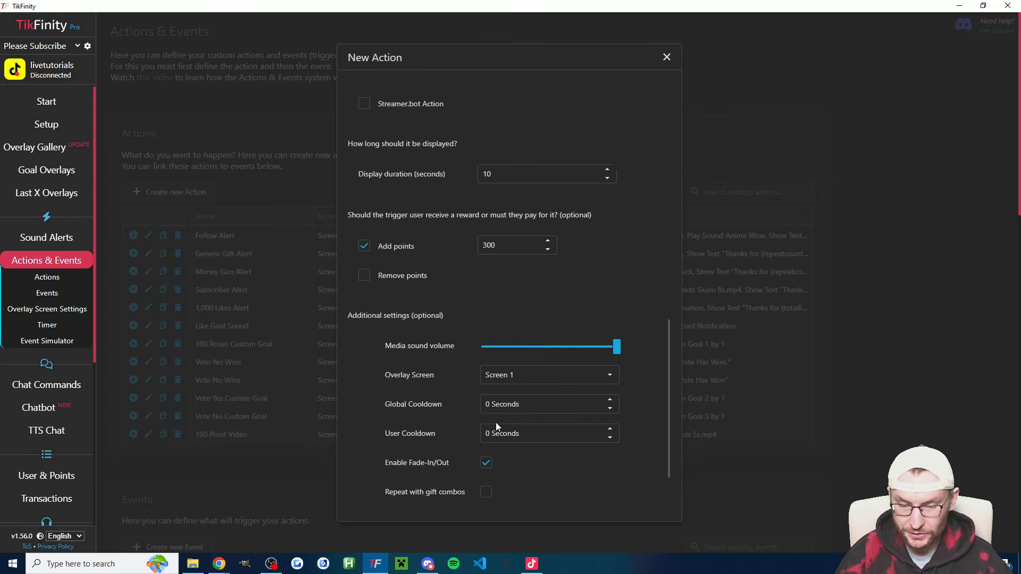
pyautogui.click(437, 492)
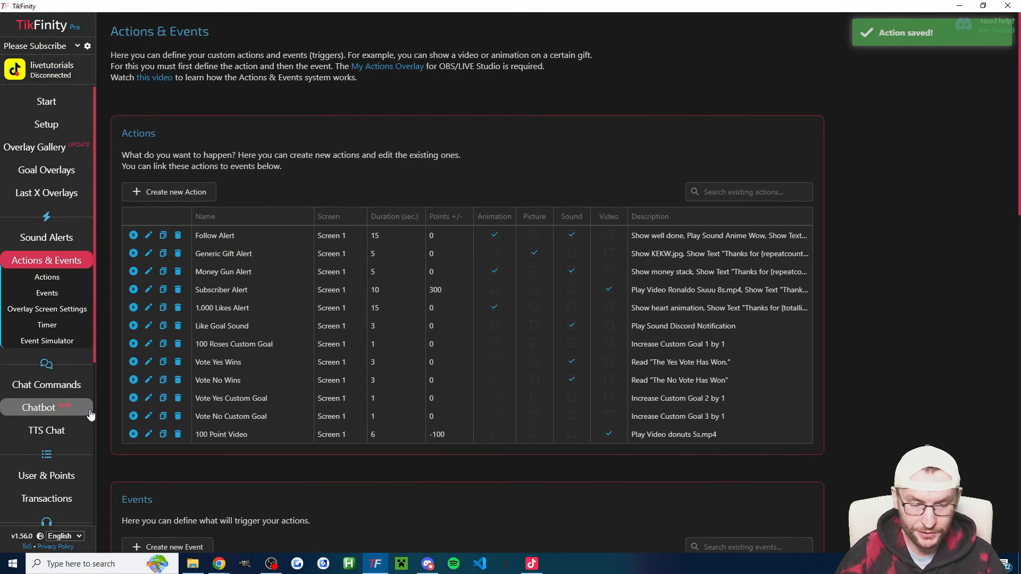
# - Review the subscriber thank-you entry in the chatbot's Message Log again
pyautogui.click(38, 408)
pyautogui.moveTo(361, 212); pyautogui.dragTo(121, 212)
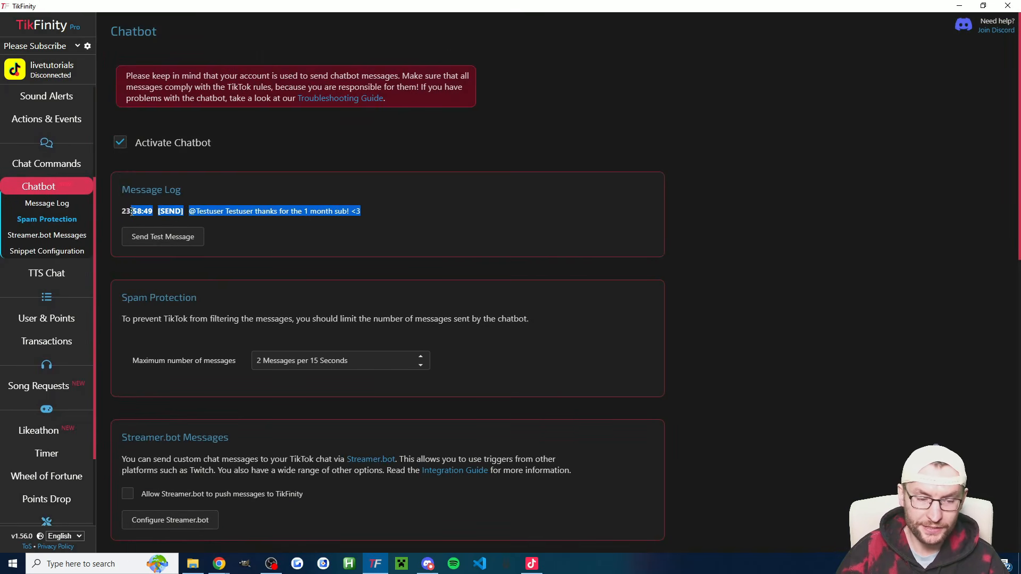
pyautogui.click(383, 202)
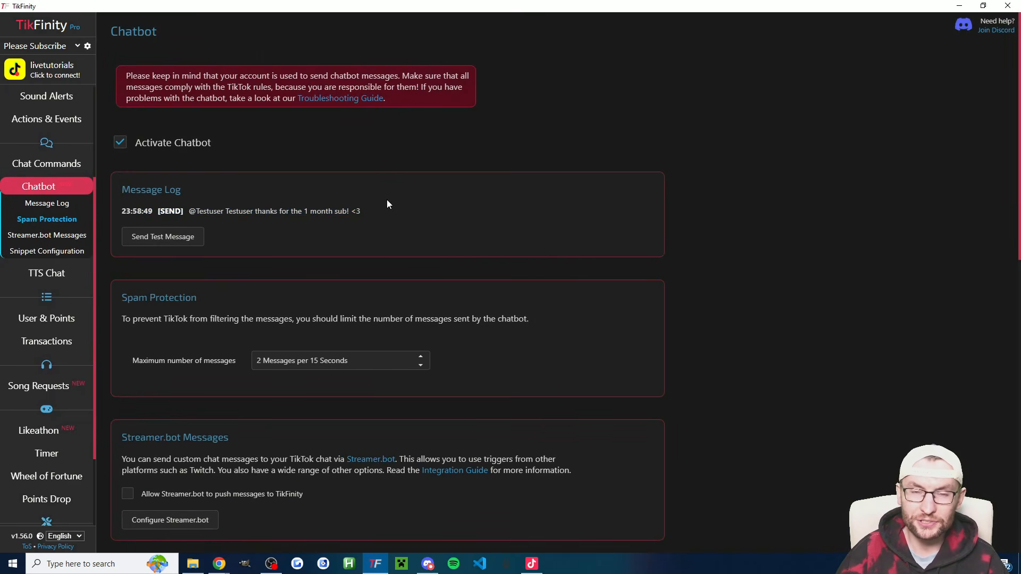
# - Duplicate the Generic Gift Alert action and rename the copy "500+ Coin Gift Alert"
pyautogui.scroll(3, 68, 223)
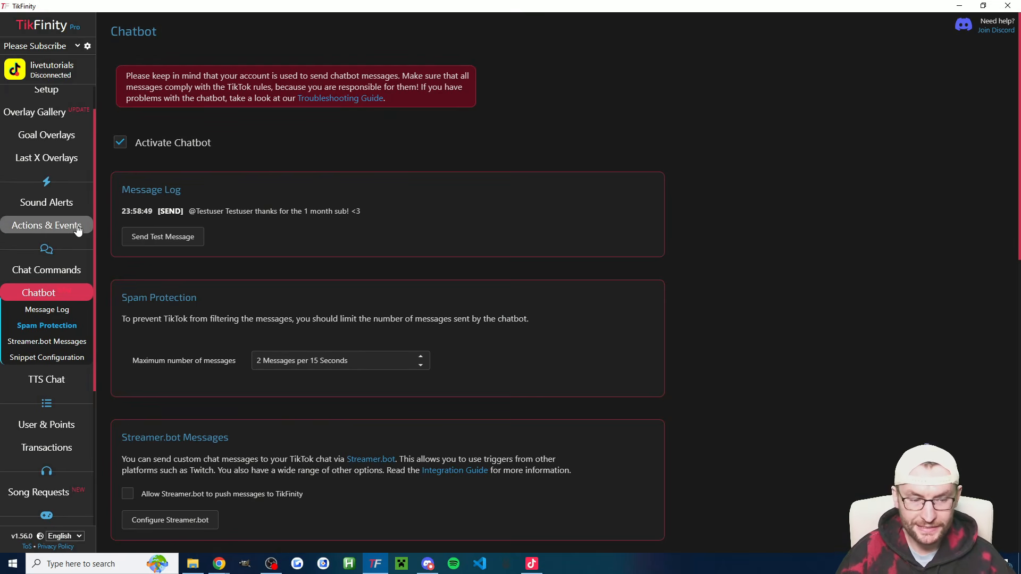
pyautogui.click(68, 225)
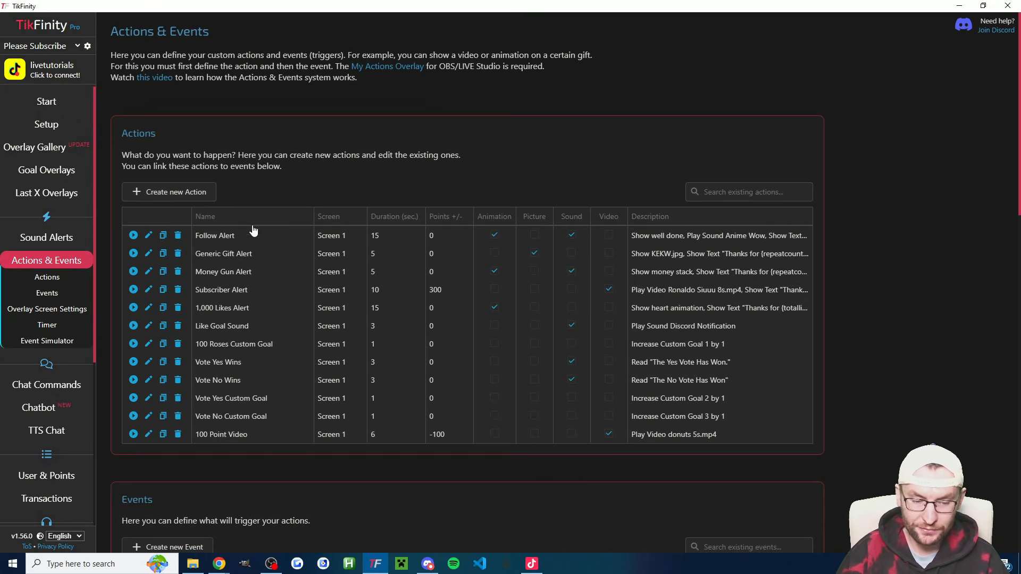
pyautogui.click(163, 255)
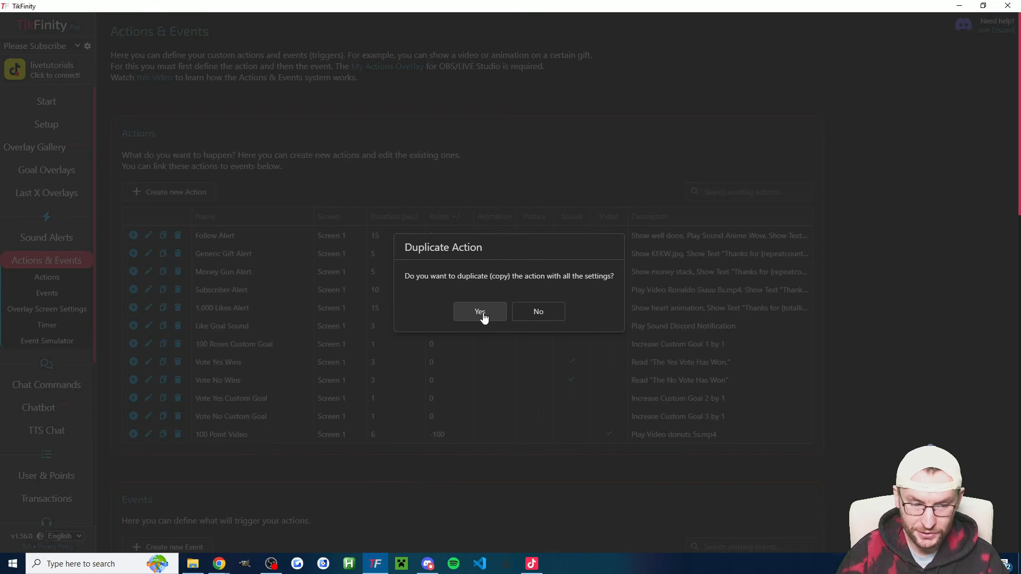
pyautogui.click(481, 315)
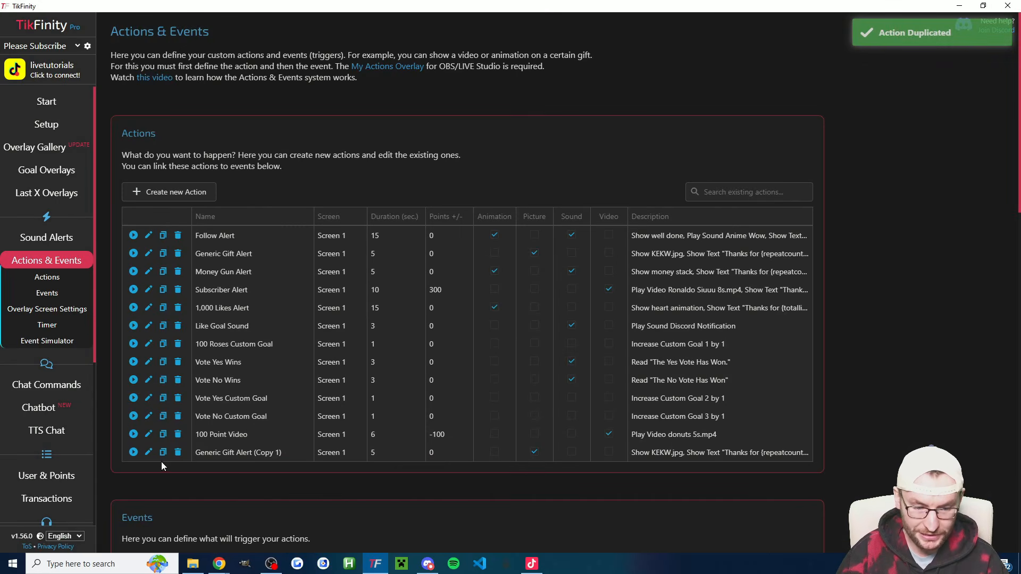
pyautogui.click(149, 455)
pyautogui.moveTo(453, 123); pyautogui.dragTo(429, 122)
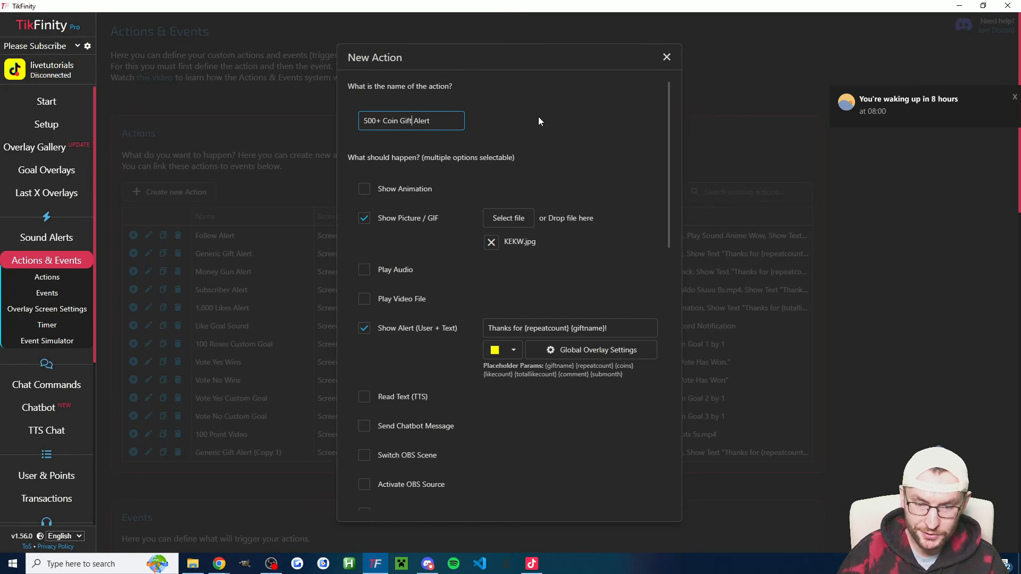
pyautogui.click(538, 116)
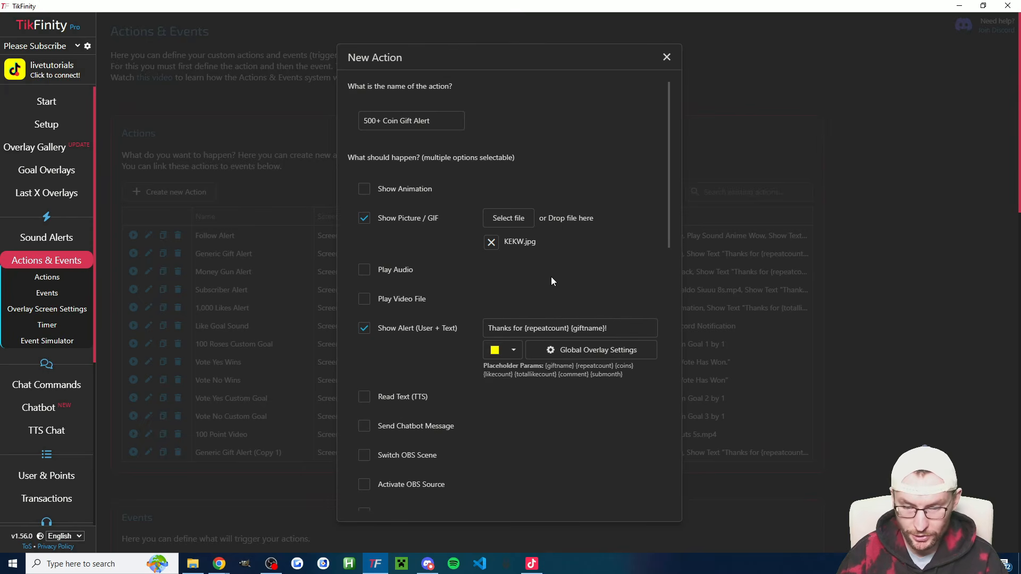
# - Enable Send Chatbot Message and reuse the alert text as "thanks for {repeatcount} {giftname}!", starting with a lowercase t
pyautogui.scroll(-1, 551, 277)
pyautogui.scroll(-1, 507, 278)
pyautogui.moveTo(527, 221); pyautogui.dragTo(612, 222)
pyautogui.click(623, 222)
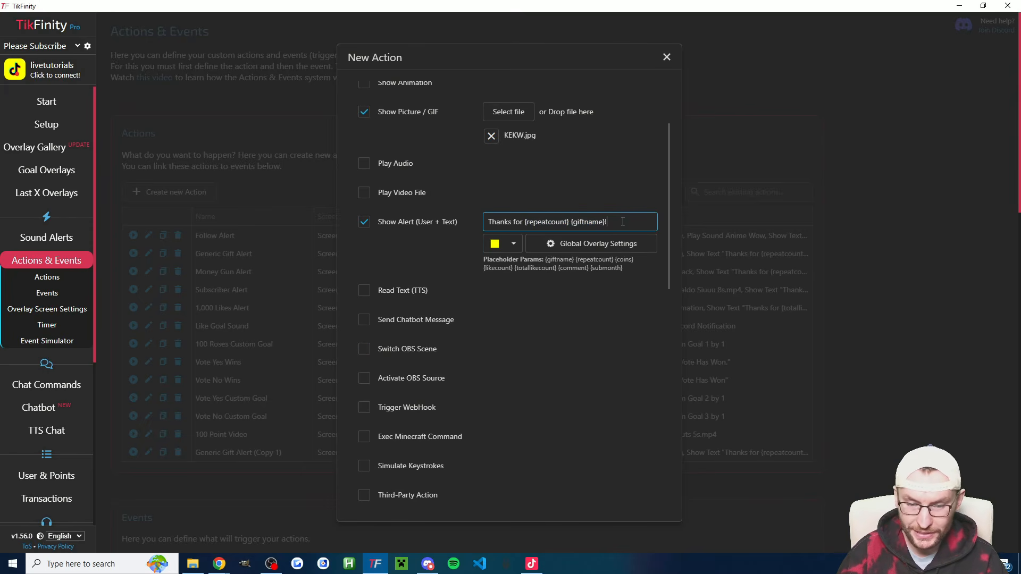
pyautogui.click(364, 320)
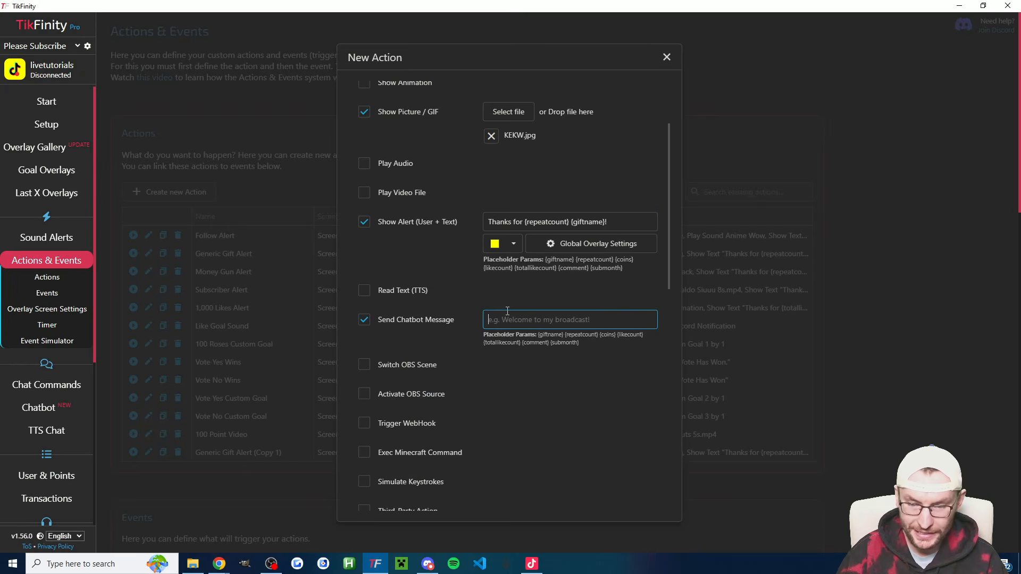
pyautogui.moveTo(620, 222); pyautogui.dragTo(487, 222)
pyautogui.hotkey('ctrl', 'c')
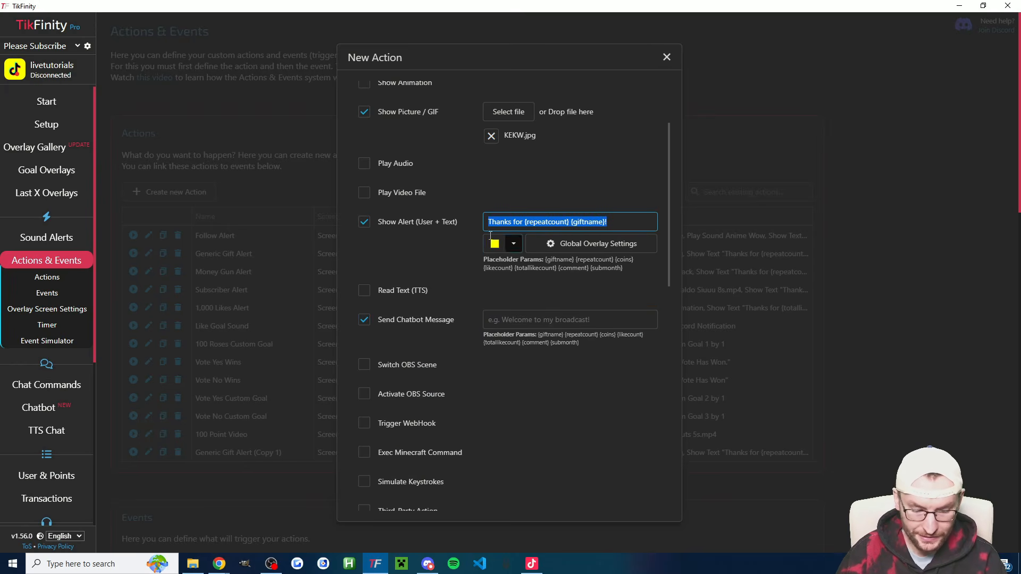
pyautogui.click(530, 322)
pyautogui.hotkey('ctrl', 'v')
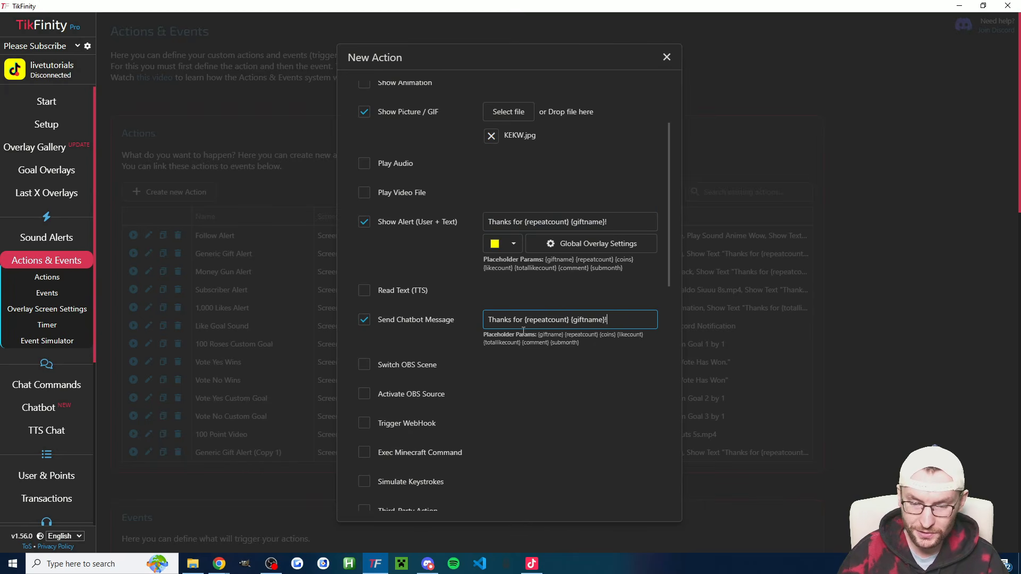
pyautogui.moveTo(493, 321); pyautogui.dragTo(488, 321)
pyautogui.write('t')
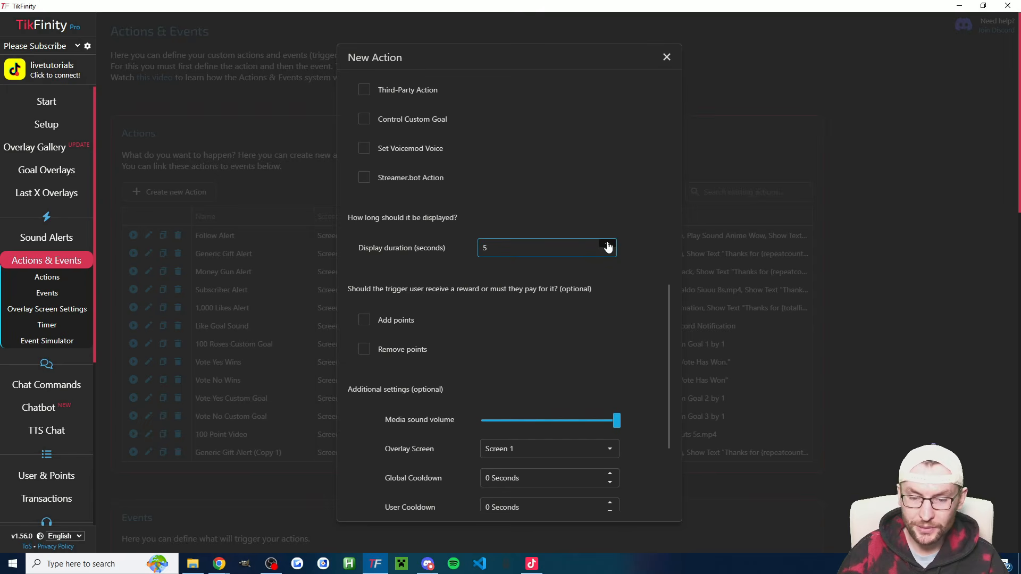
# - Set the 500+ Coin Gift Alert's display duration to 8 seconds and save the action
pyautogui.click(608, 244)
pyautogui.click(608, 244)
pyautogui.click(608, 244)
pyautogui.scroll(-3, 410, 336)
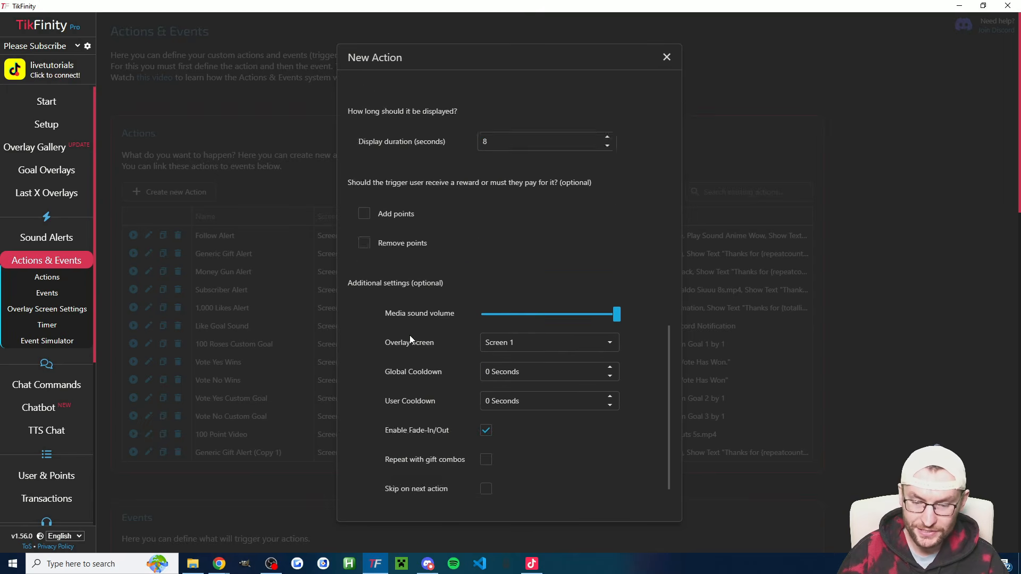
pyautogui.click(427, 492)
# - Create and save an event for everyone that triggers 500+ Coin Gift Alert when a gift has a minimum value of 500 coins
pyautogui.scroll(-7, 281, 292)
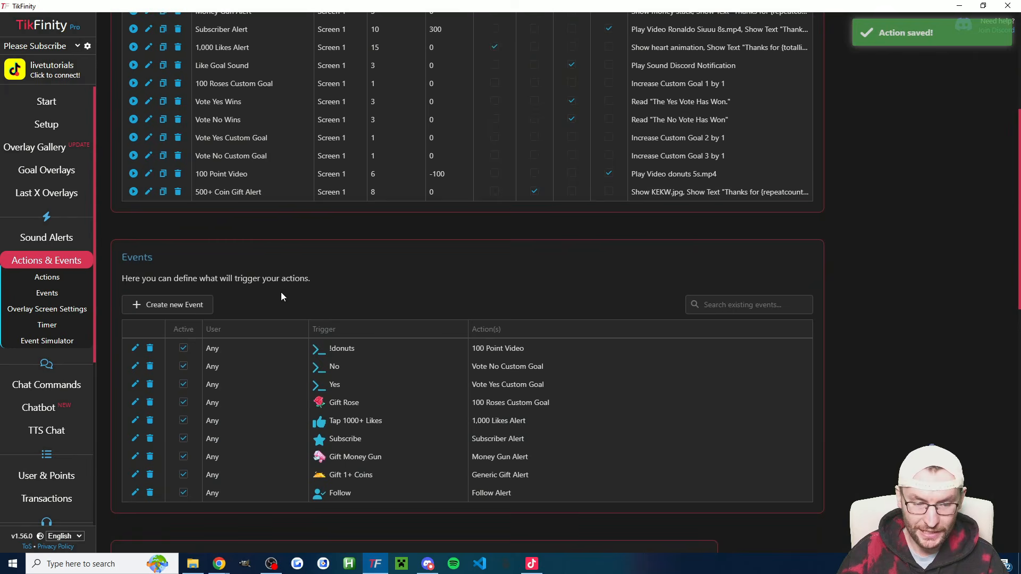
pyautogui.click(200, 194)
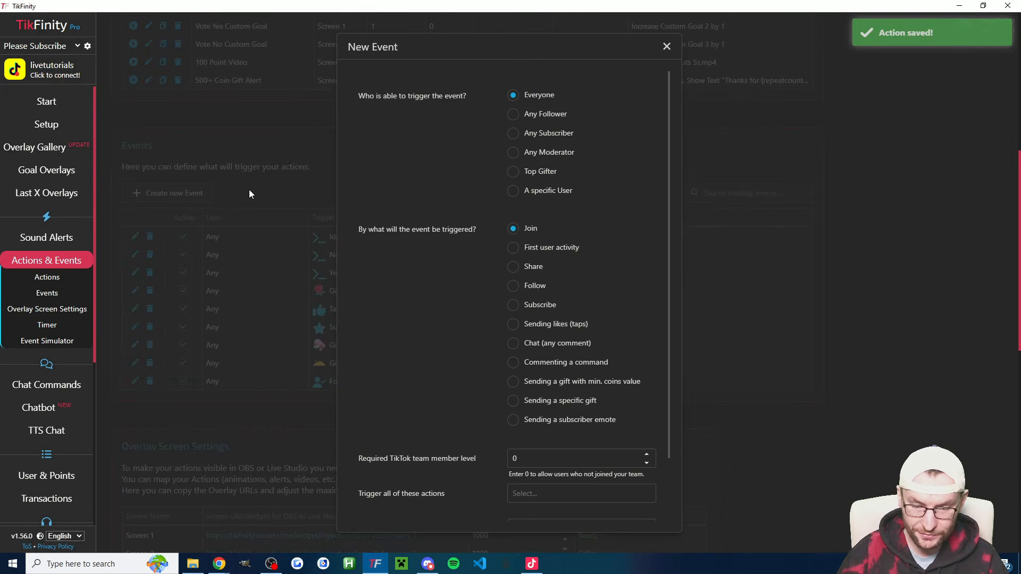
pyautogui.click(532, 382)
pyautogui.click(514, 459)
pyautogui.write('5')
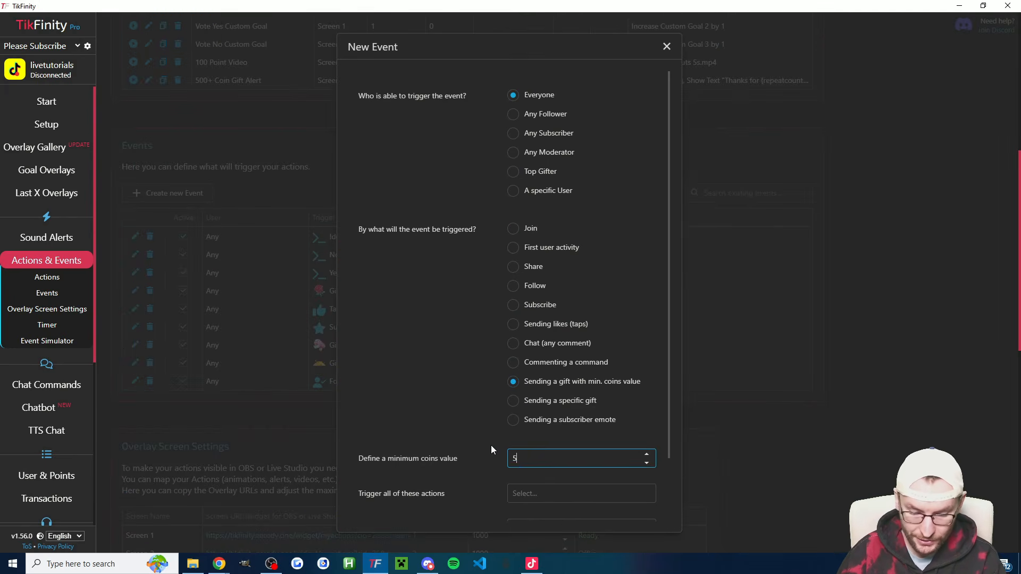
pyautogui.write('00')
pyautogui.scroll(-2, 452, 365)
pyautogui.click(537, 423)
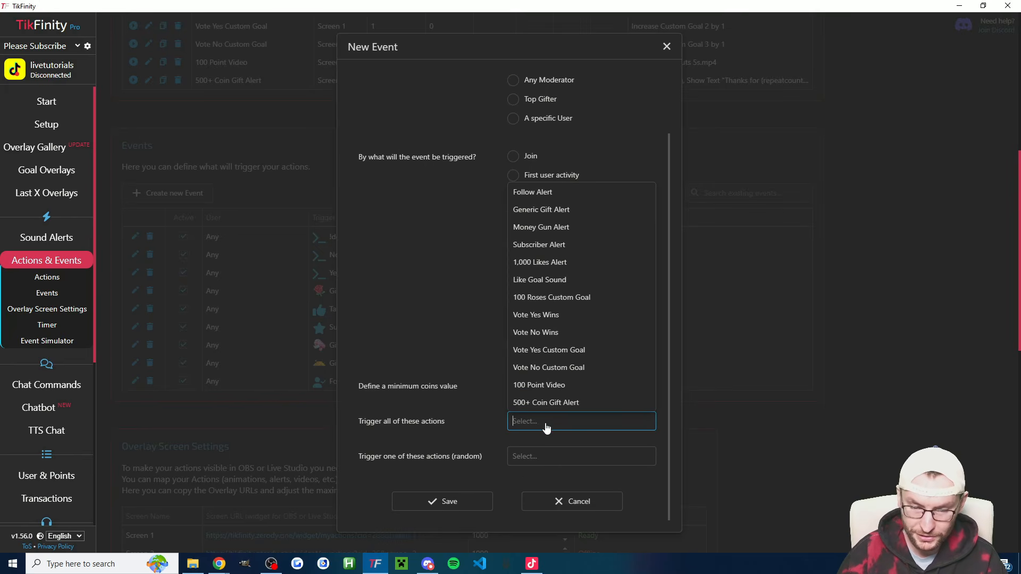
pyautogui.click(546, 403)
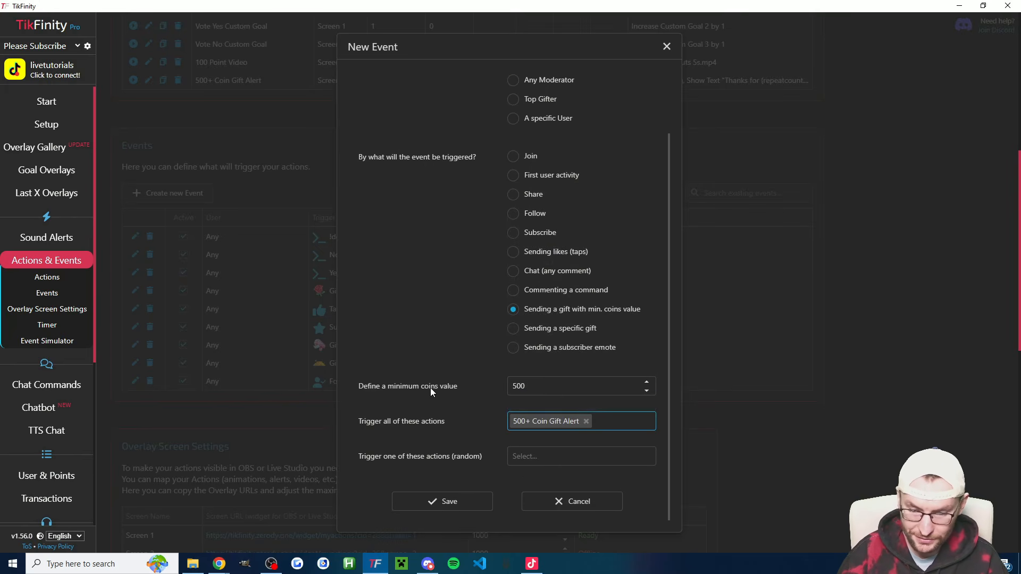
pyautogui.click(432, 502)
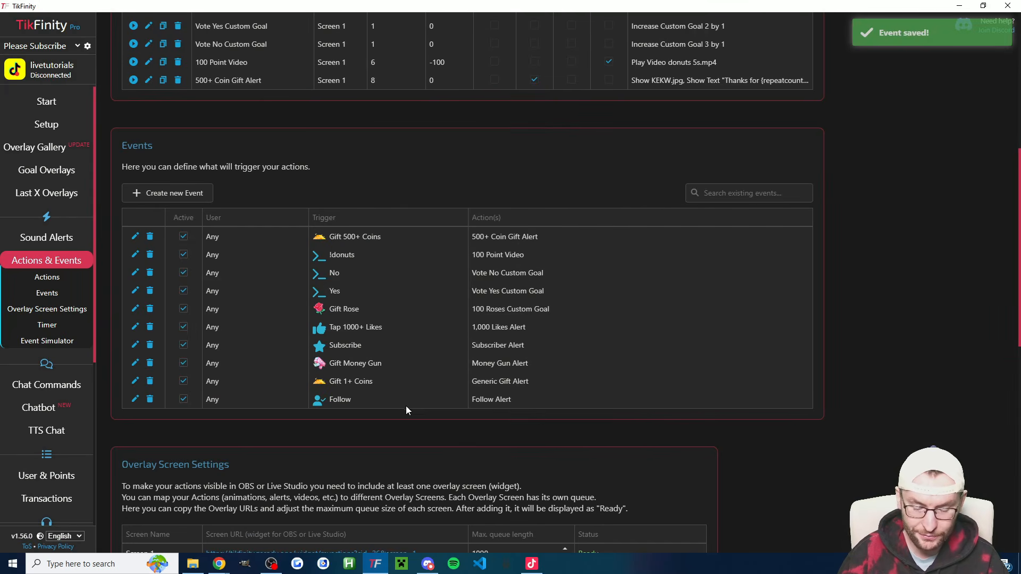
# - Simulate a Money Gun gift with the Event Simulator
pyautogui.scroll(-10, 406, 406)
pyautogui.click(346, 457)
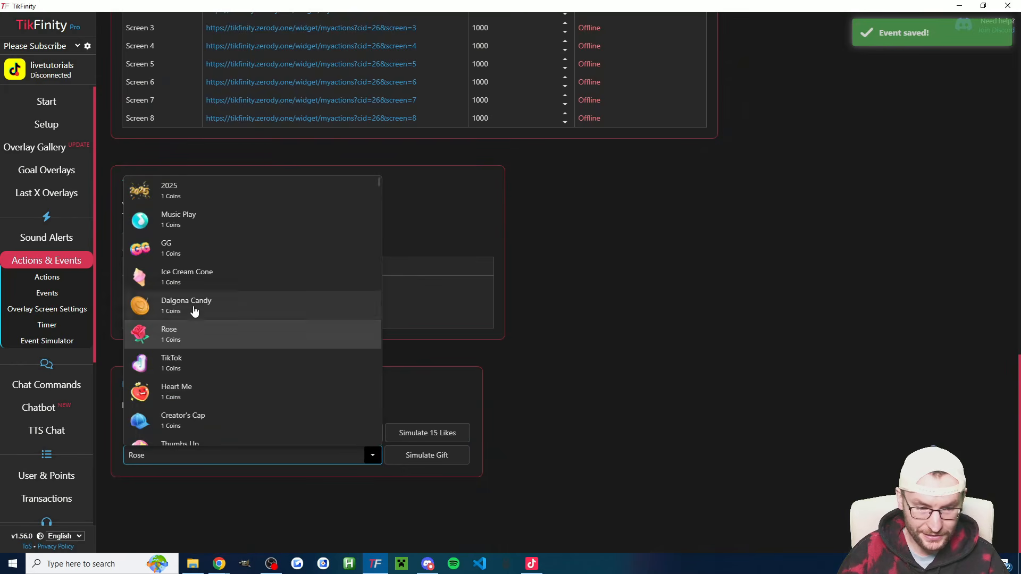
pyautogui.scroll(-3, 235, 337)
pyautogui.scroll(-20, 234, 337)
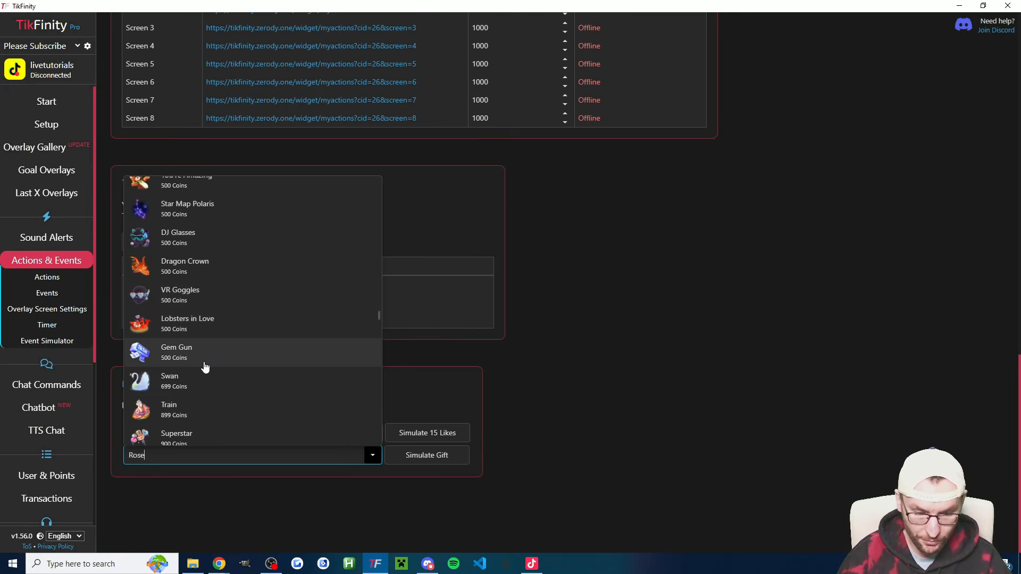
pyautogui.click(198, 399)
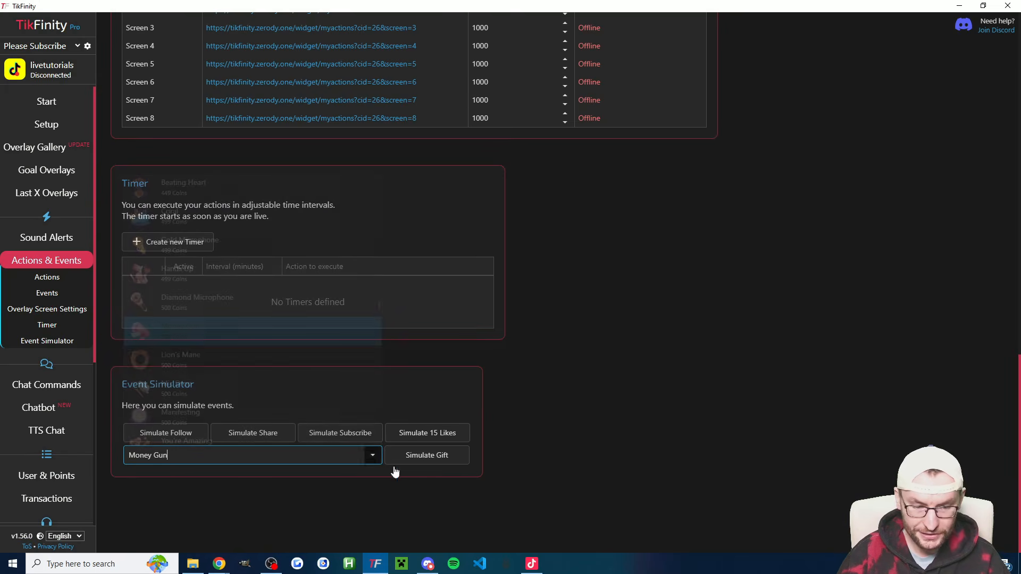
pyautogui.click(446, 459)
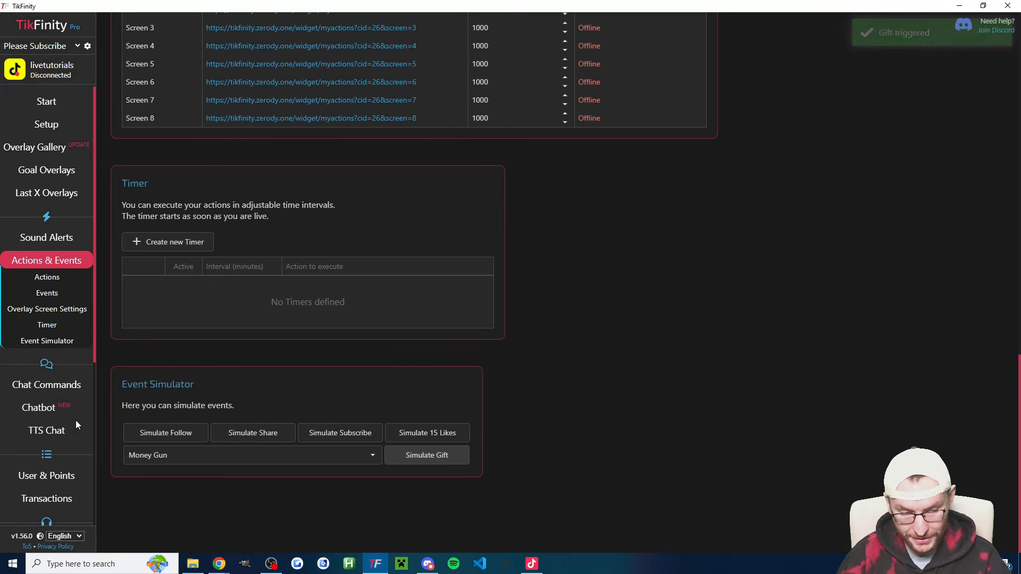
# - Check the chatbot's message log, and look through the action, event and overlay screen lists in Actions & Events
pyautogui.click(44, 414)
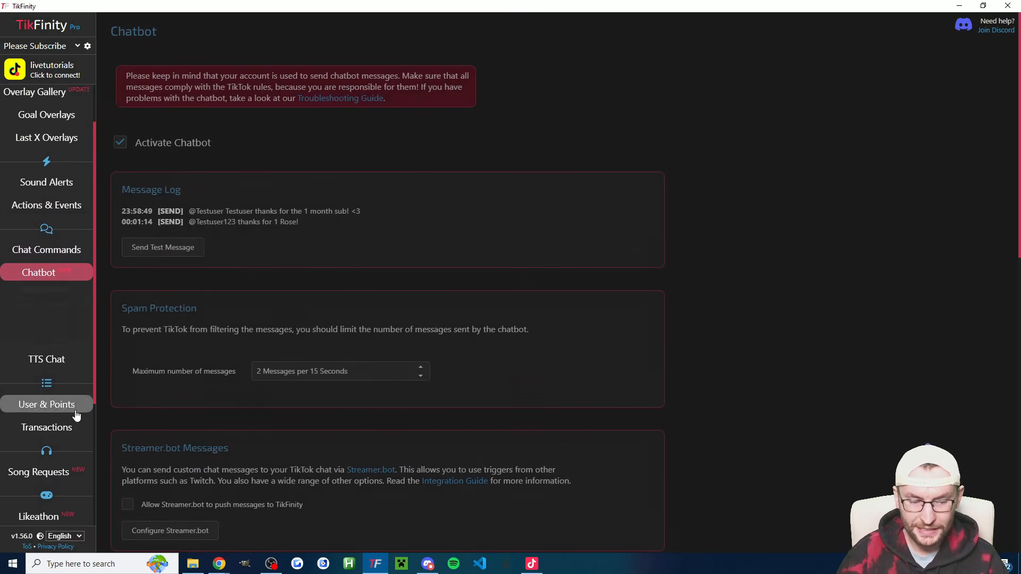
pyautogui.scroll(2, 52, 254)
pyautogui.click(52, 233)
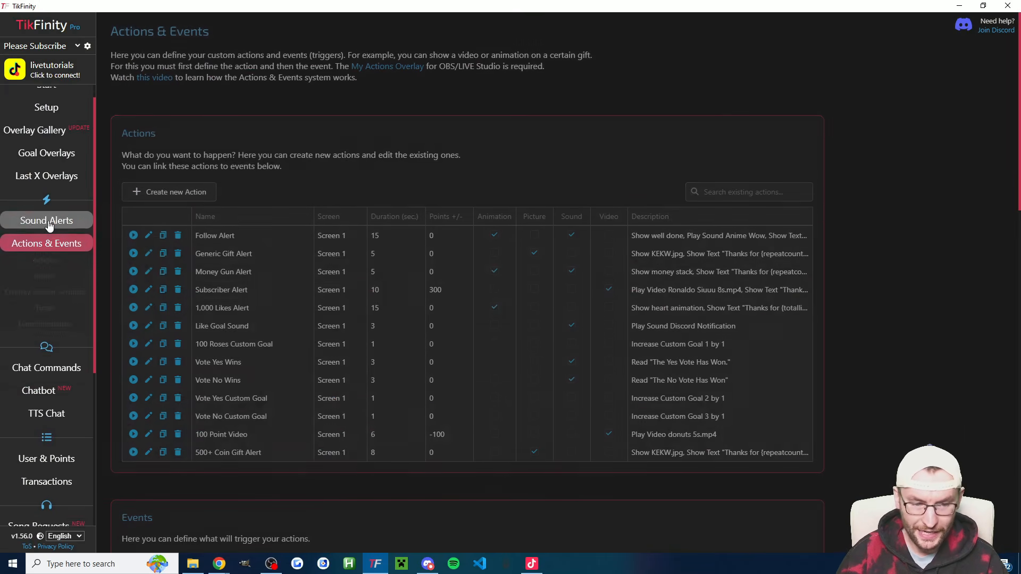
pyautogui.moveTo(124, 131); pyautogui.dragTo(154, 134)
pyautogui.click(154, 161)
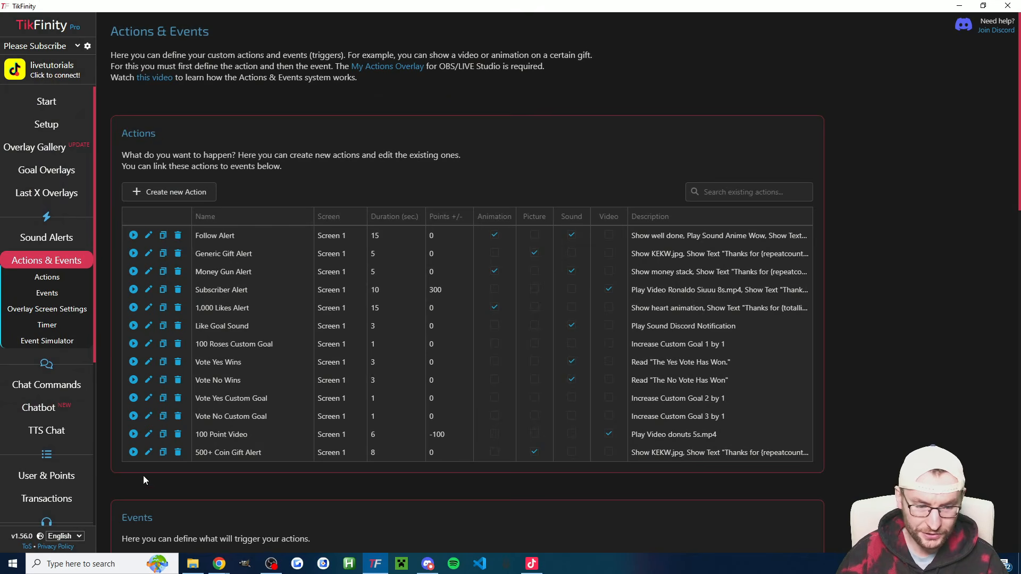
pyautogui.scroll(-20, 395, 431)
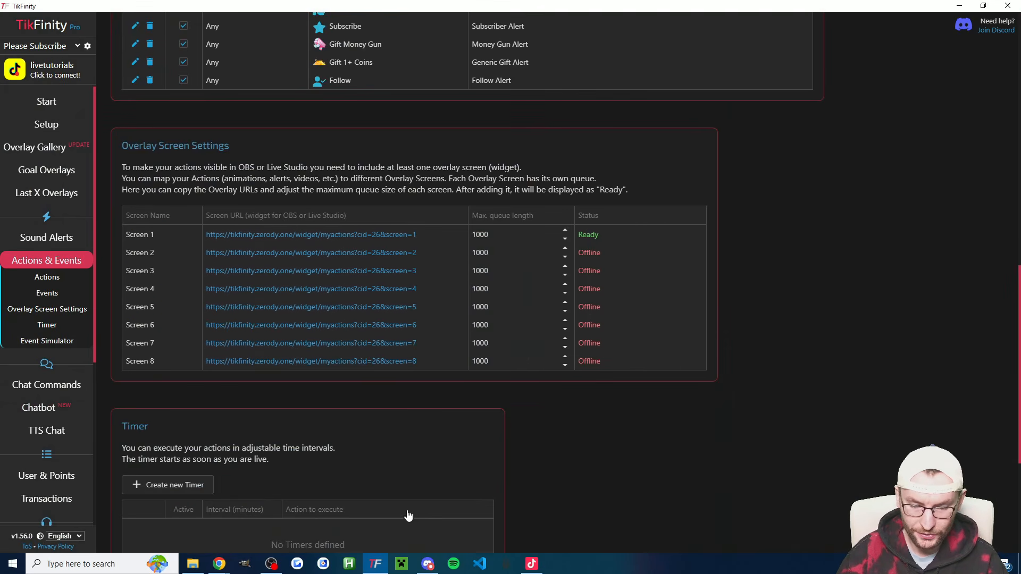
pyautogui.scroll(20, 292, 447)
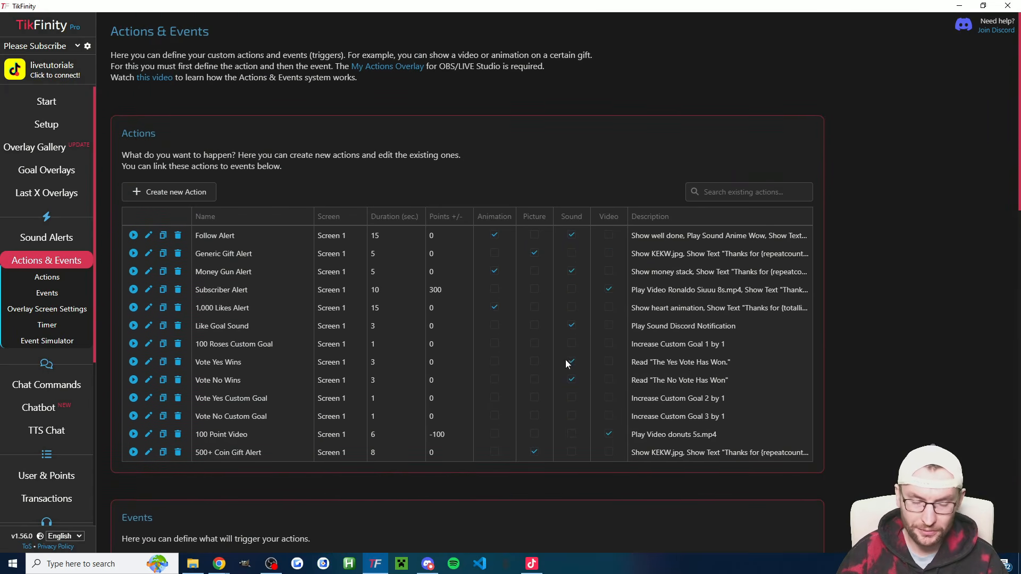
# - Examine the latest gift thank-you entry in the chatbot's message log
pyautogui.click(48, 411)
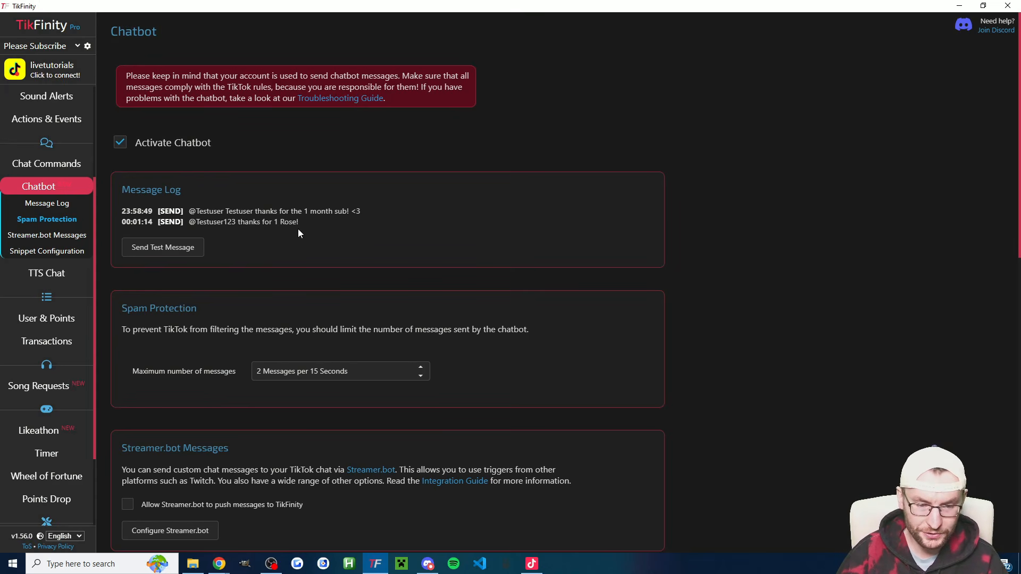
pyautogui.moveTo(306, 226); pyautogui.dragTo(191, 224)
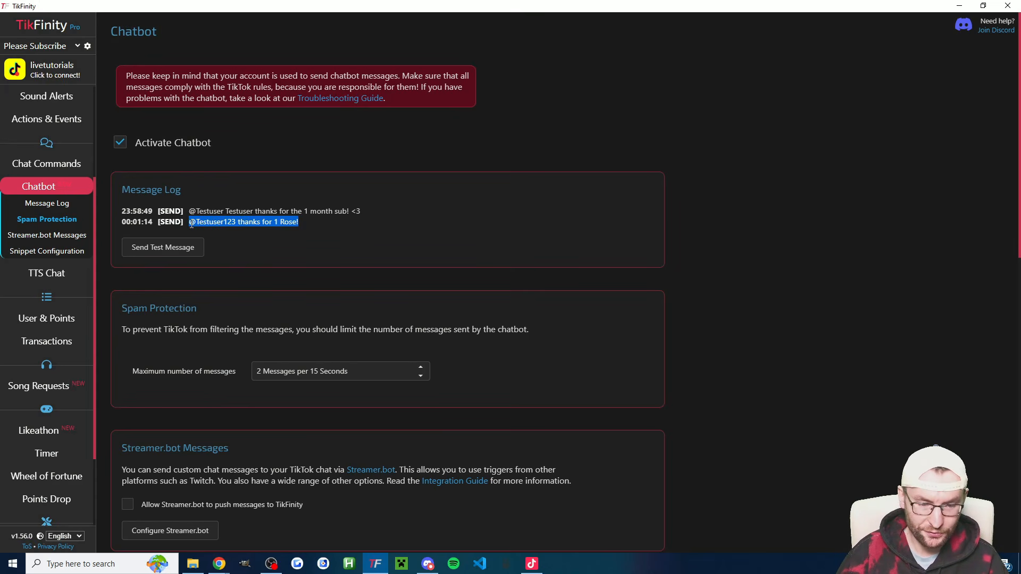
pyautogui.click(303, 224)
pyautogui.doubleClick(288, 223)
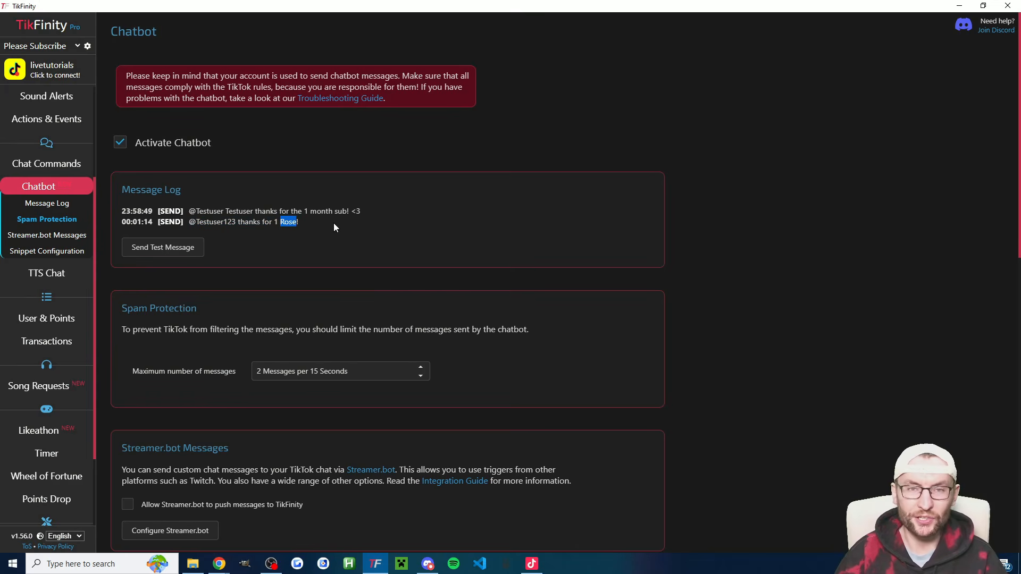
pyautogui.click(225, 230)
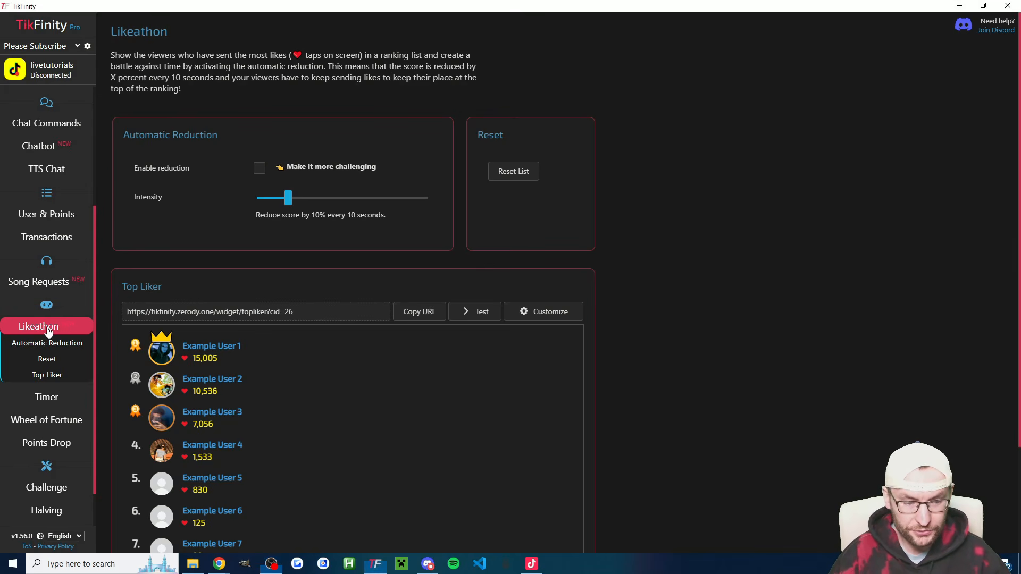
# - Enable automatic score reduction for the Likeathon and look over the Top Liker ranking overlay
pyautogui.click(260, 169)
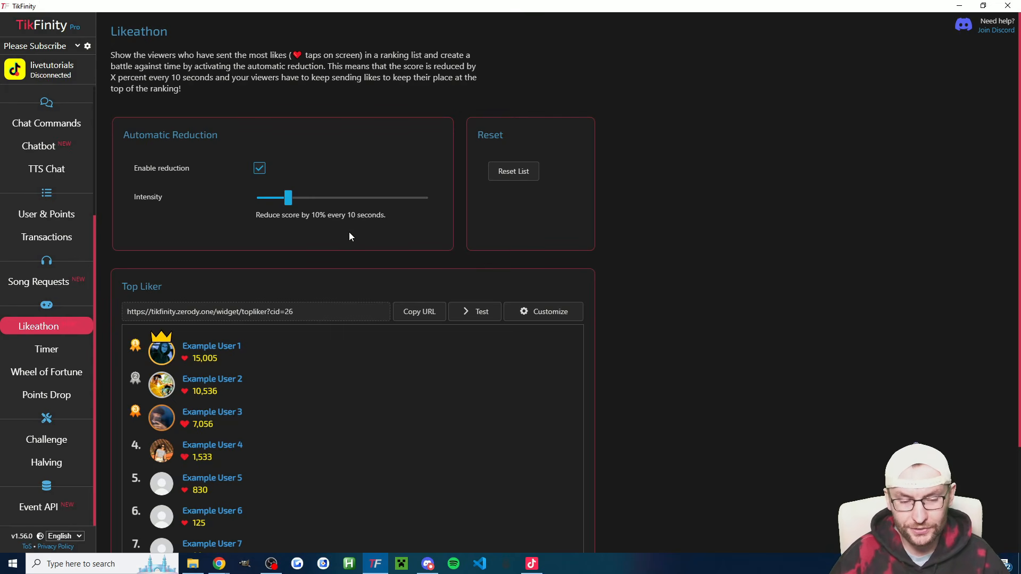
pyautogui.scroll(-2, 668, 237)
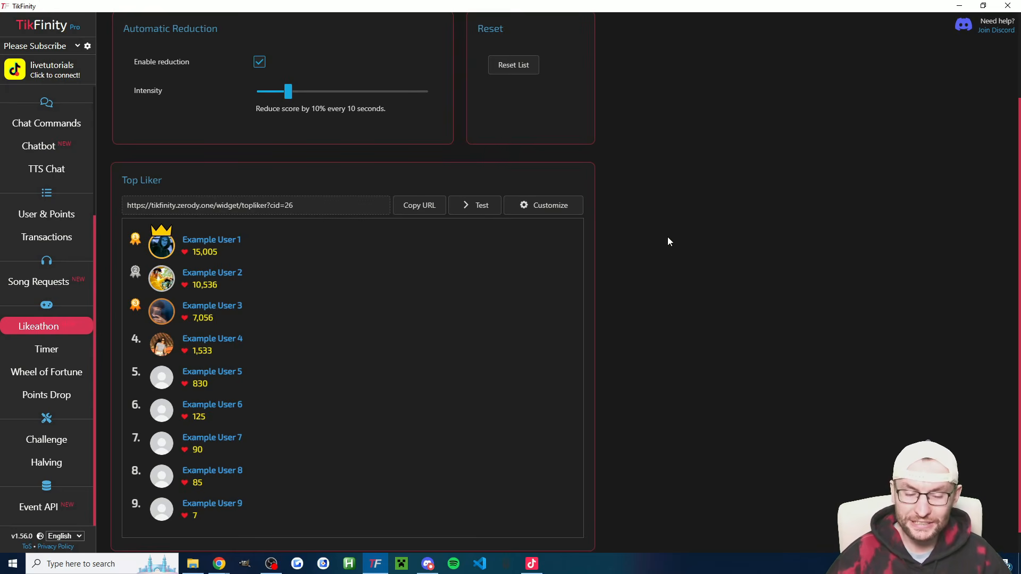
pyautogui.scroll(2, 668, 238)
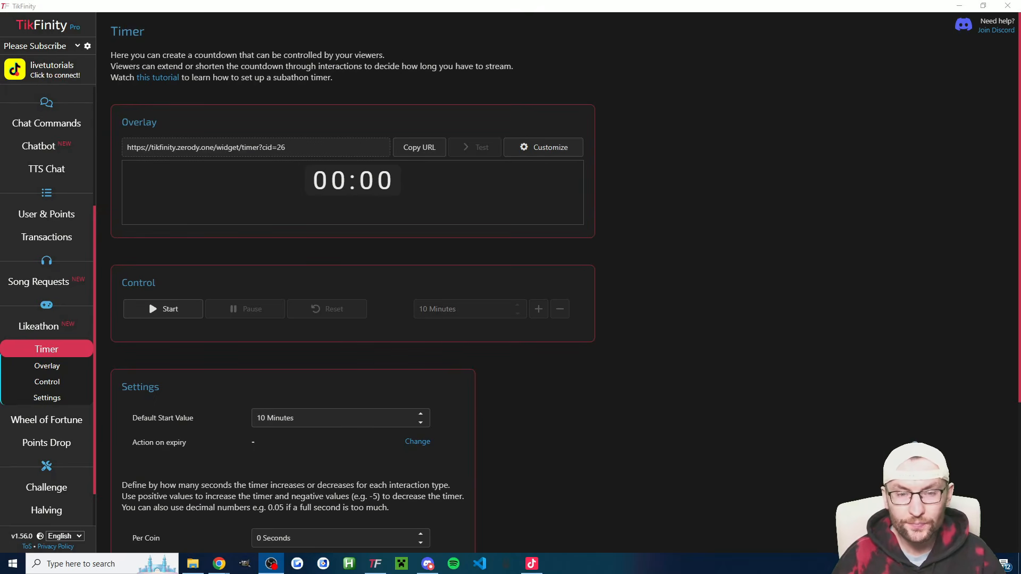
# - Review the timer's seconds-per-interaction settings and the actions that can be chosen for its expiry
pyautogui.click(687, 224)
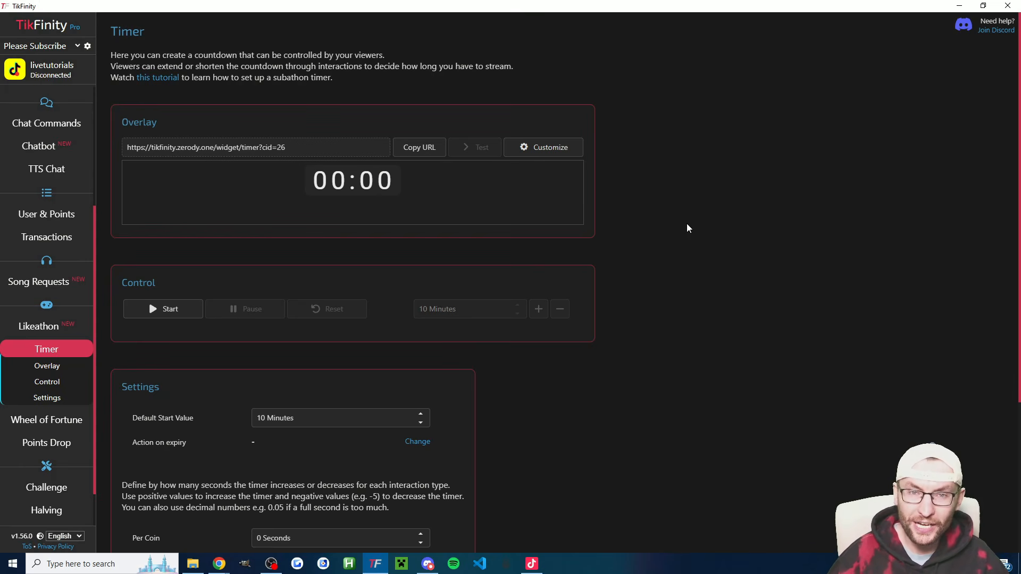
pyautogui.scroll(-4, 657, 201)
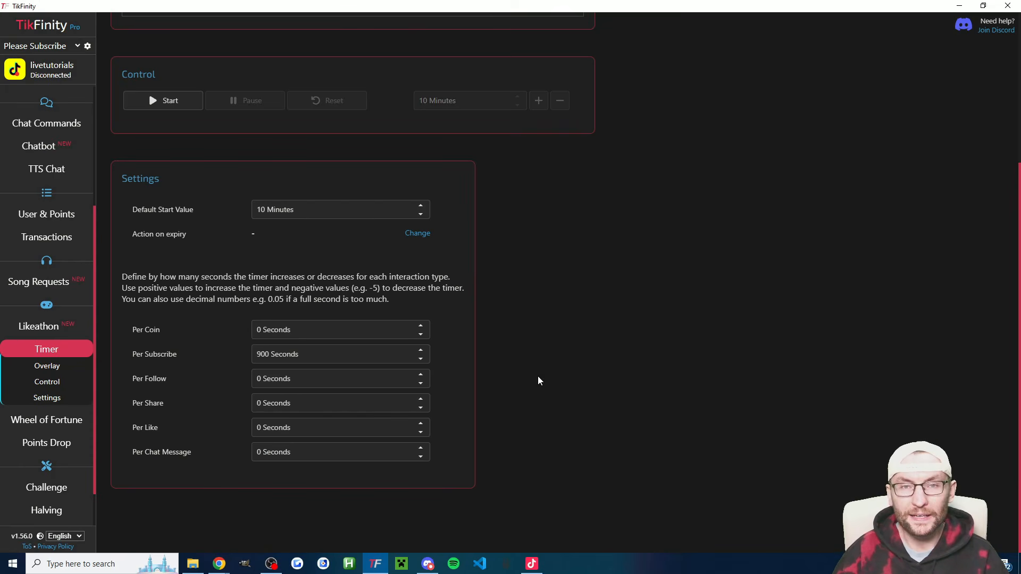
pyautogui.doubleClick(266, 354)
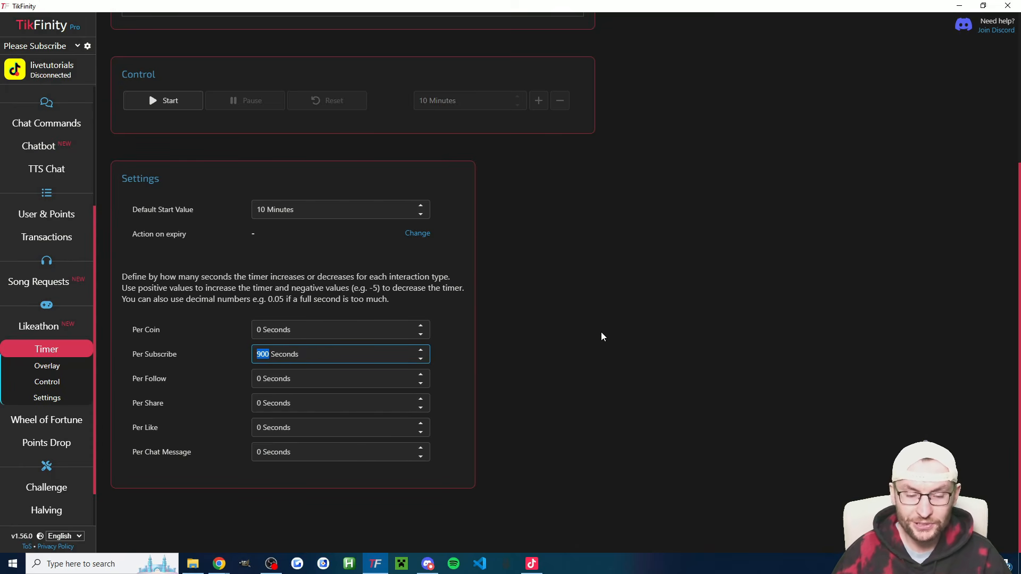
pyautogui.click(625, 338)
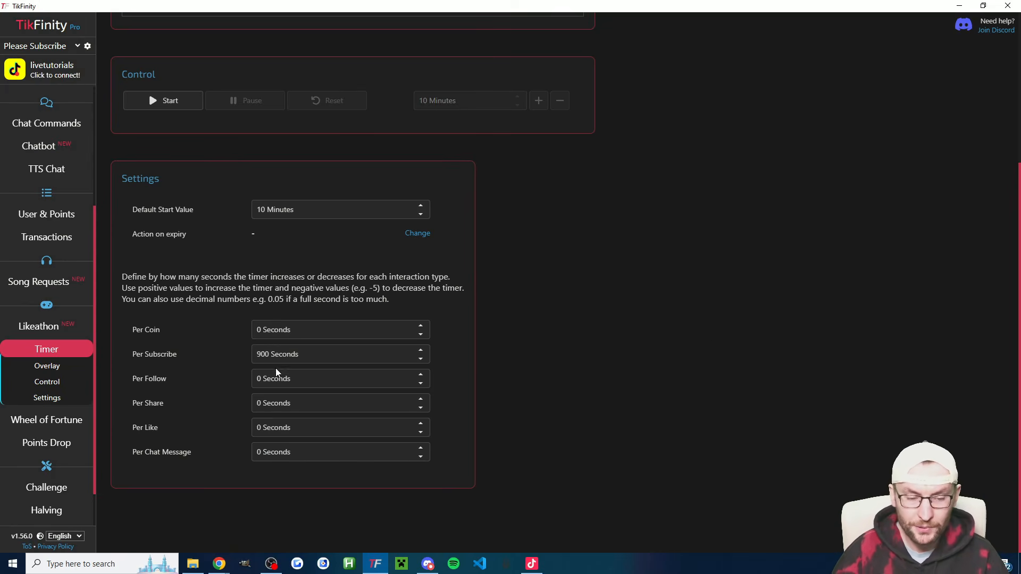
pyautogui.click(261, 330)
pyautogui.click(277, 296)
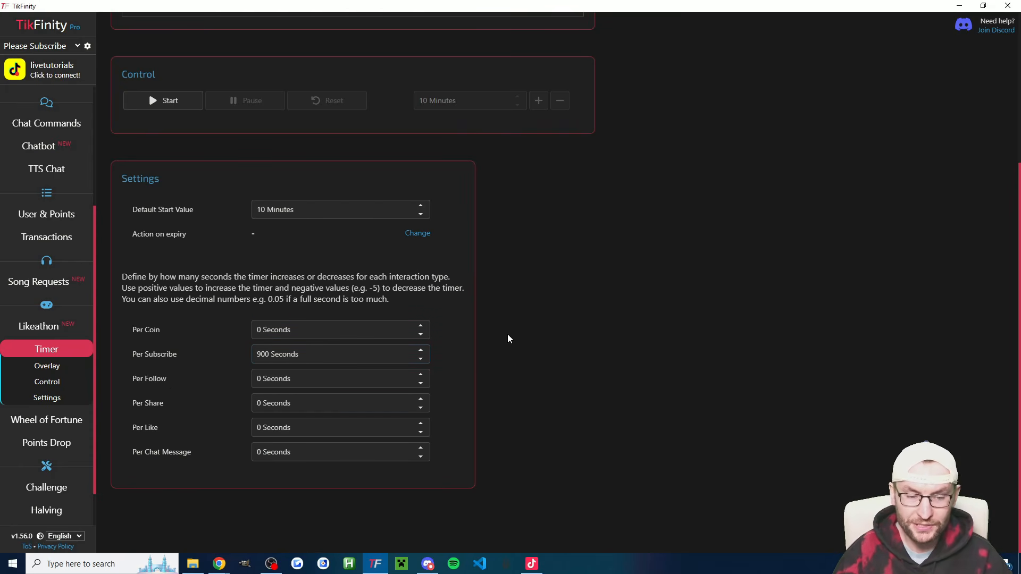
pyautogui.scroll(5, 516, 319)
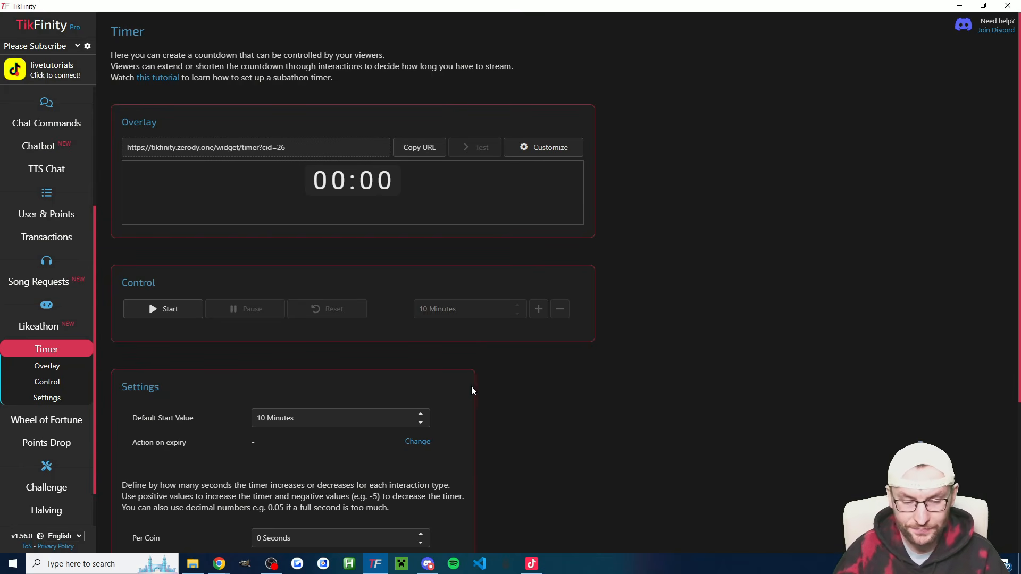
pyautogui.click(418, 442)
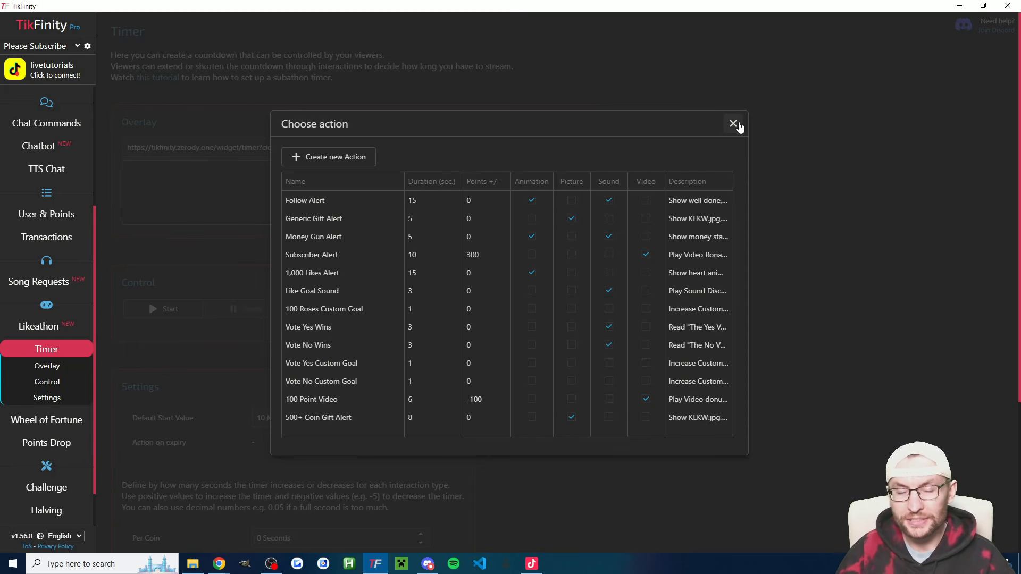
pyautogui.click(733, 124)
# - Try out the countdown timer's controls by starting, pausing and resetting it
pyautogui.click(185, 311)
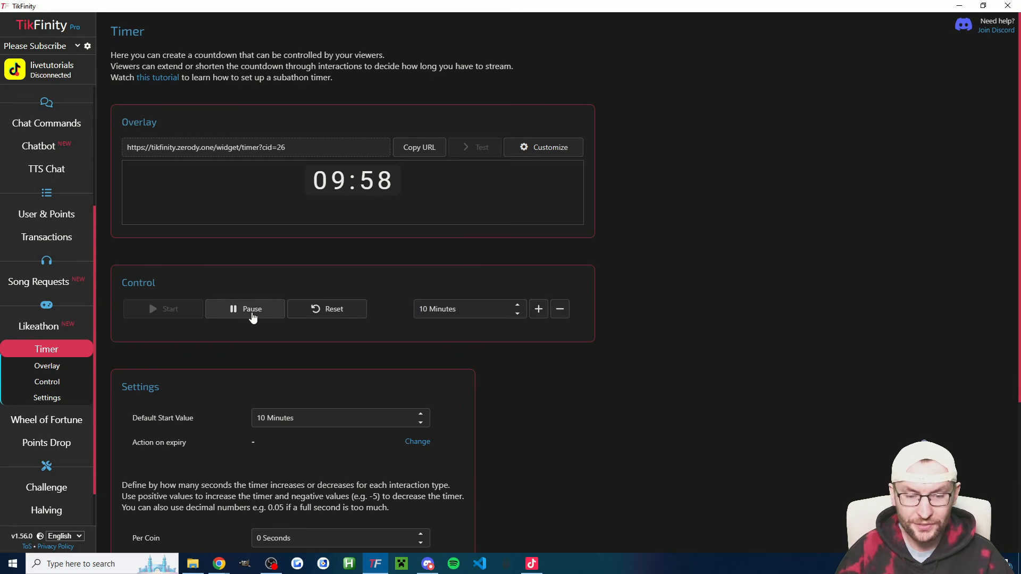
pyautogui.click(276, 317)
pyautogui.click(315, 311)
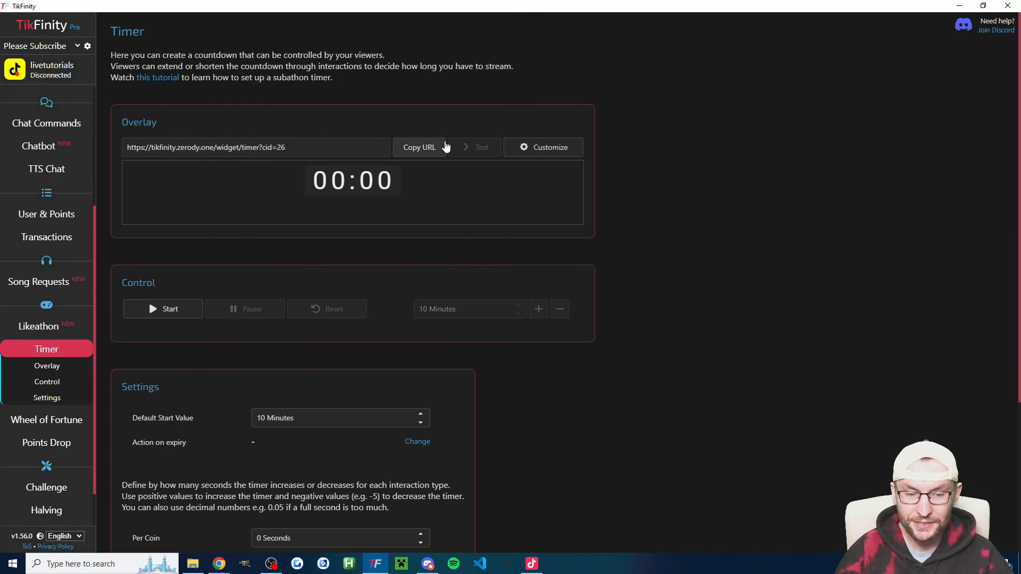
# - Look over the timer overlay's font, color and expiry customization options, and close them unchanged
pyautogui.click(544, 148)
pyautogui.moveTo(703, 36); pyautogui.dragTo(703, 96)
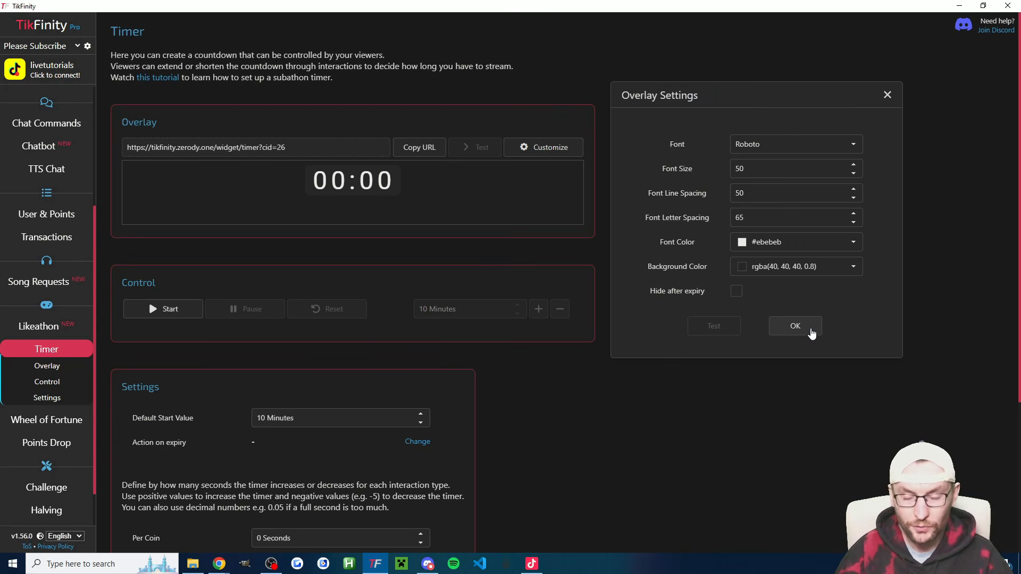
pyautogui.click(792, 328)
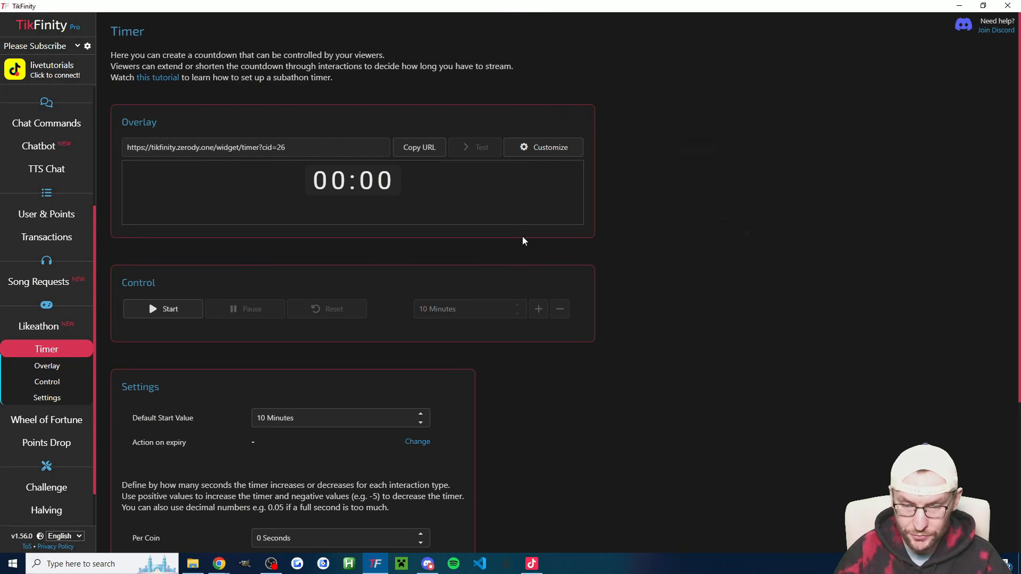
# - Copy the timer overlay's URL, switch to TikTok LIVE Studio and begin adding a Link source to the portrait scene
pyautogui.click(421, 151)
pyautogui.click(537, 570)
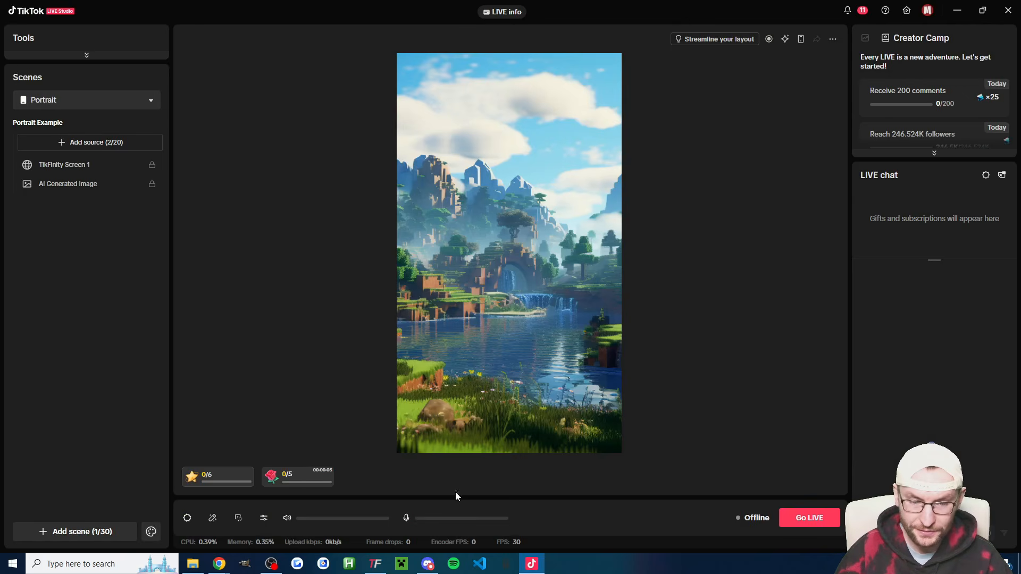
pyautogui.click(87, 147)
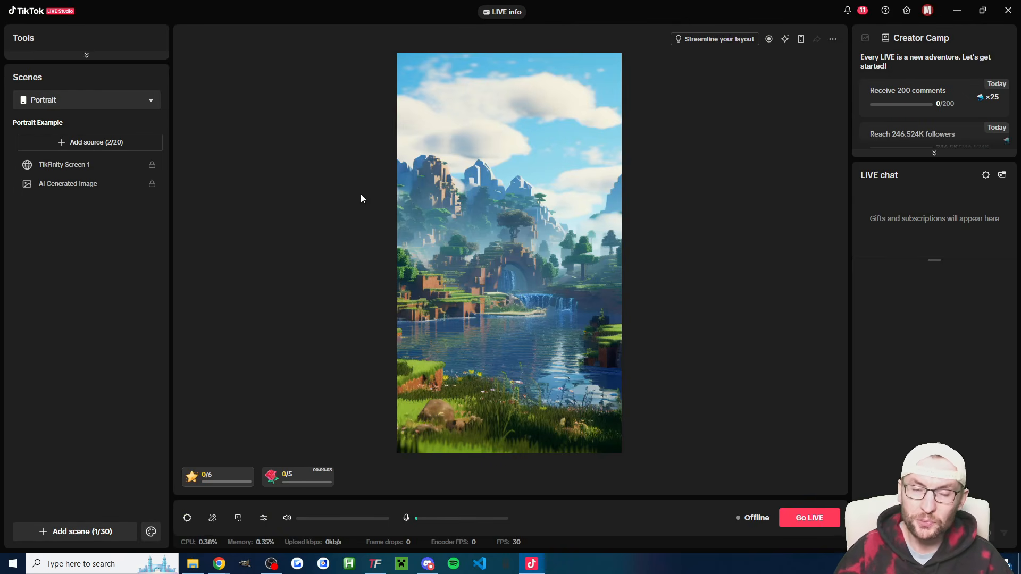
pyautogui.click(348, 246)
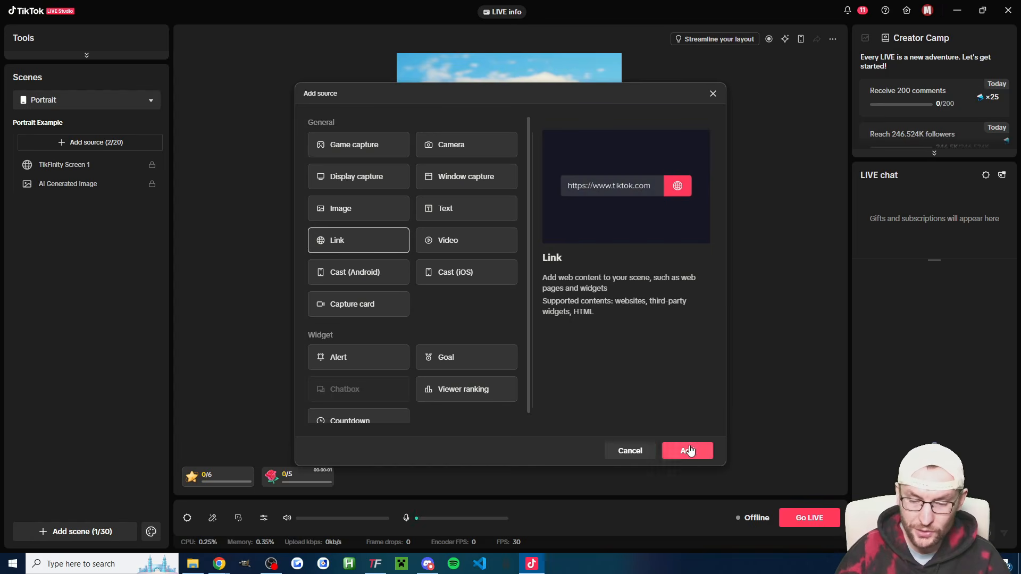
pyautogui.click(686, 450)
# - Add the copied timer URL as a link source with a custom resolution of 100 × 100, and move it higher on the canvas
pyautogui.click(417, 212)
pyautogui.hotkey('ctrl', 'v')
pyautogui.click(497, 280)
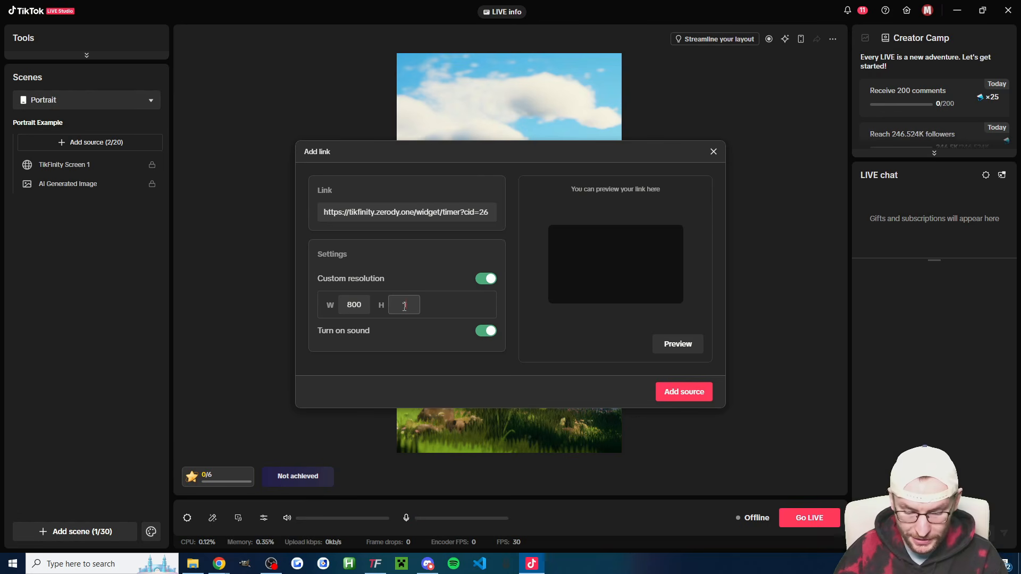
pyautogui.doubleClick(358, 305)
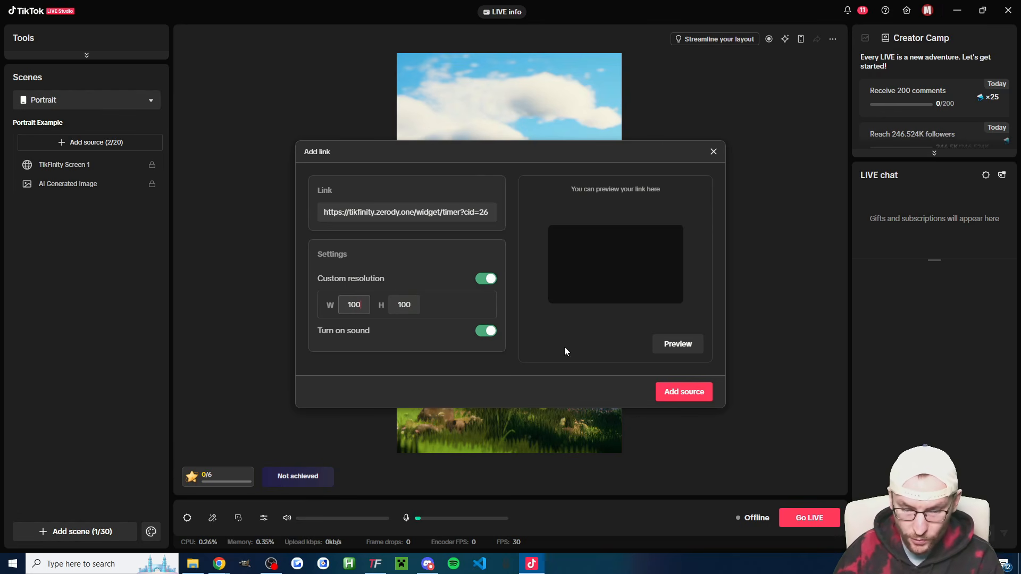
pyautogui.click(684, 392)
pyautogui.moveTo(516, 345); pyautogui.dragTo(465, 189)
# - Set the timer link source's custom resolution to 500 × 150 and adjust its placement over the upper part of the portrait canvas
pyautogui.click(126, 165)
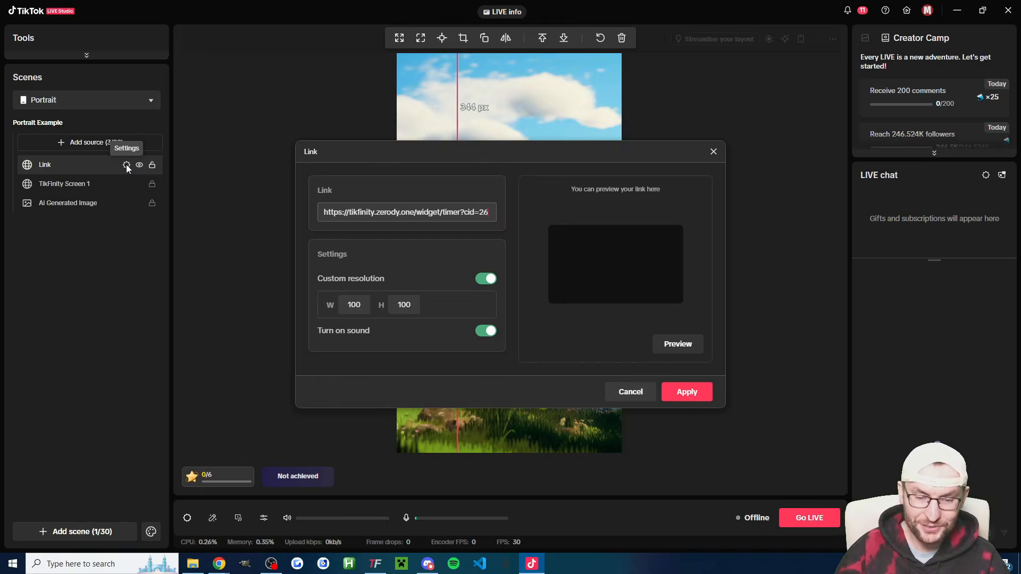
pyautogui.doubleClick(340, 304)
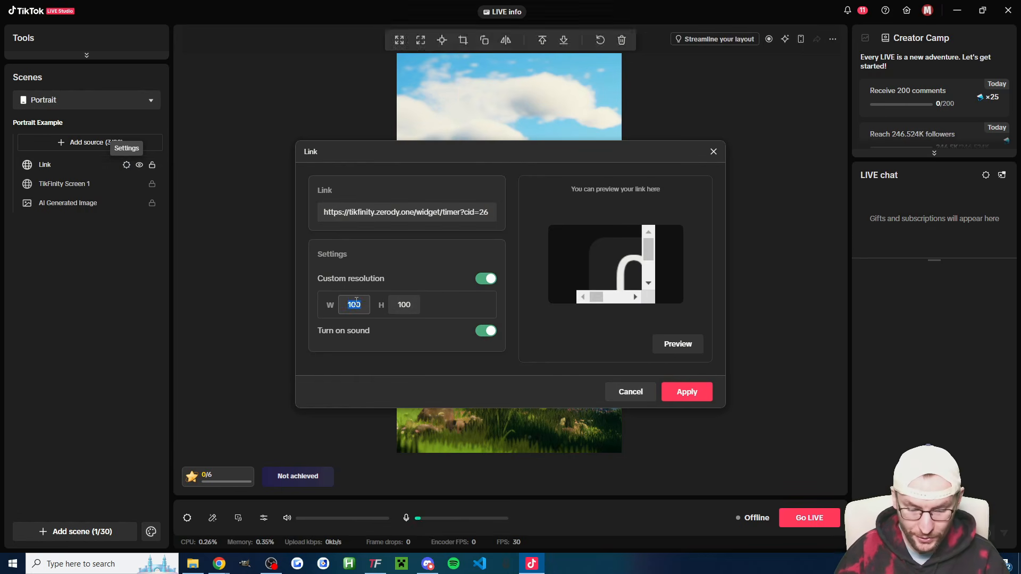
pyautogui.write('500')
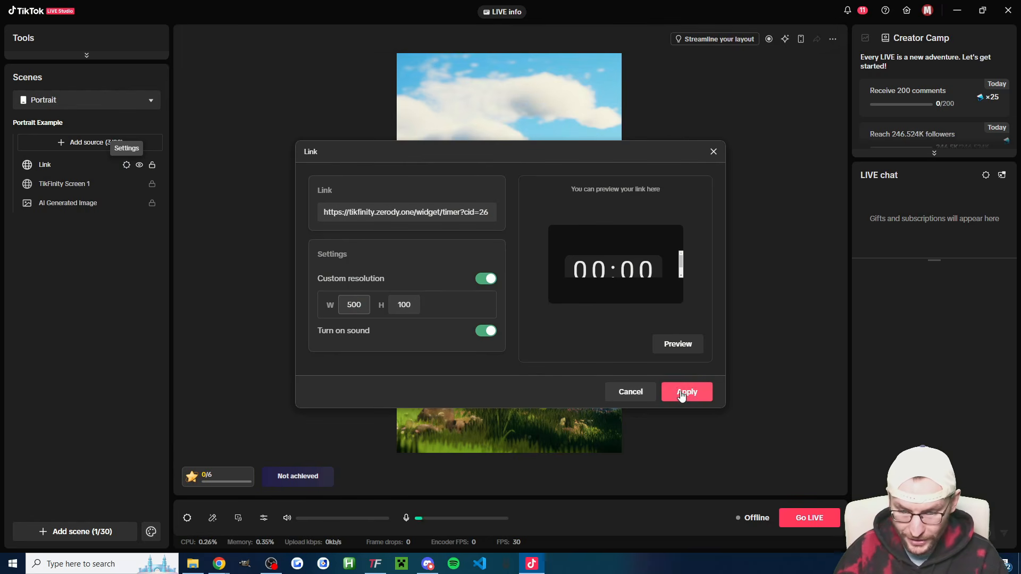
pyautogui.doubleClick(407, 304)
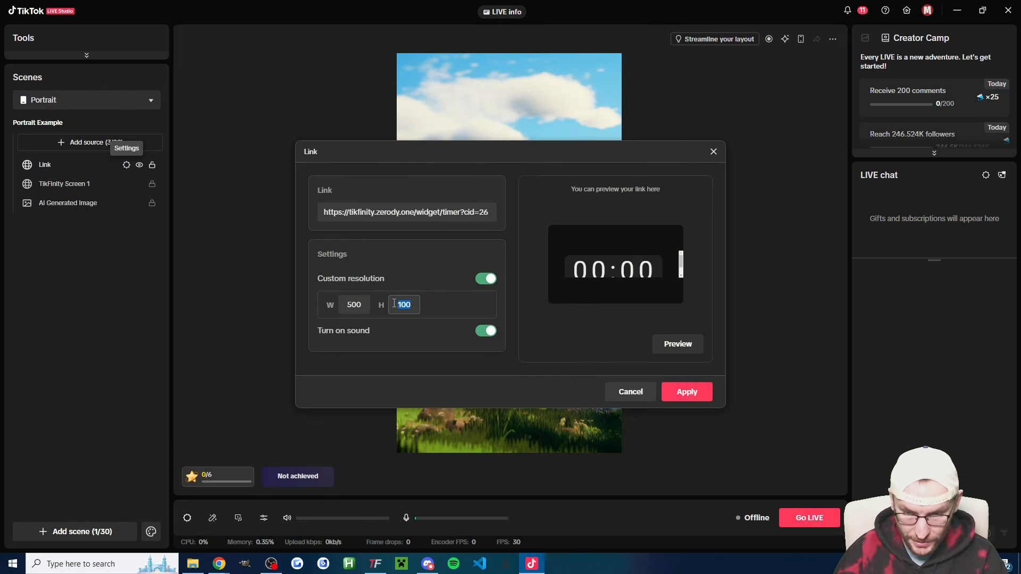
pyautogui.write('100')
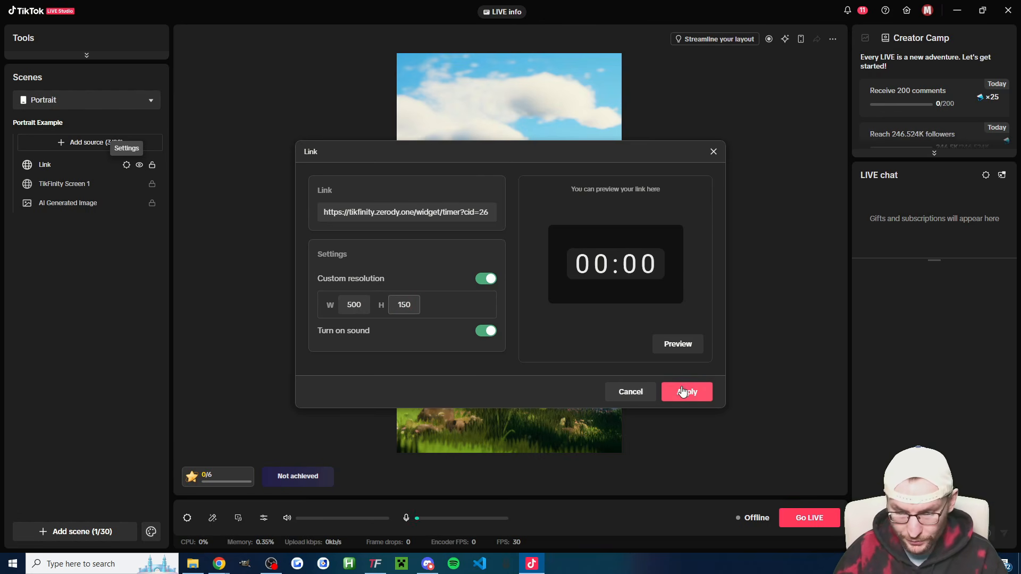
pyautogui.click(686, 392)
pyautogui.moveTo(573, 209); pyautogui.dragTo(480, 197)
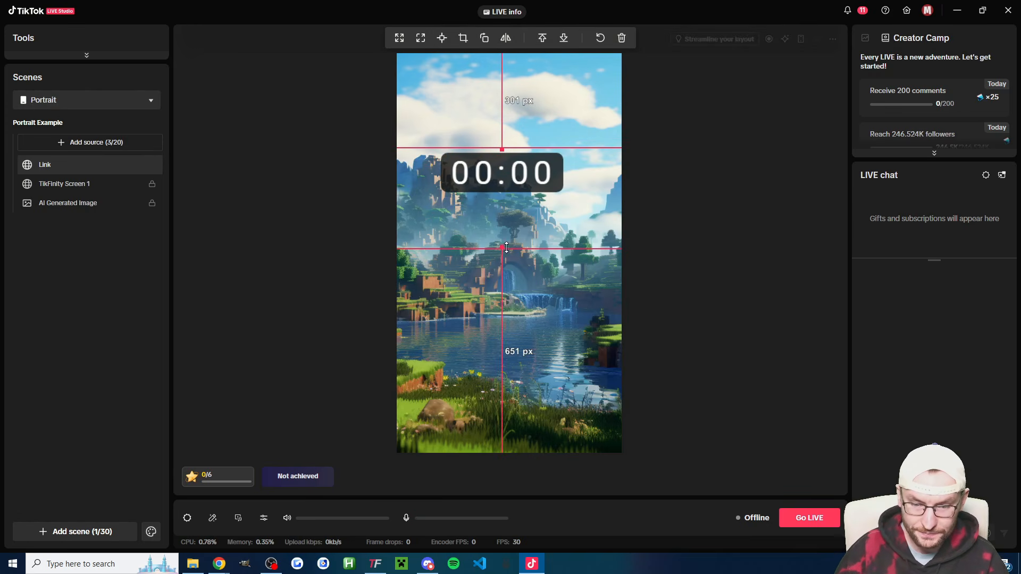
pyautogui.moveTo(485, 249); pyautogui.dragTo(479, 207)
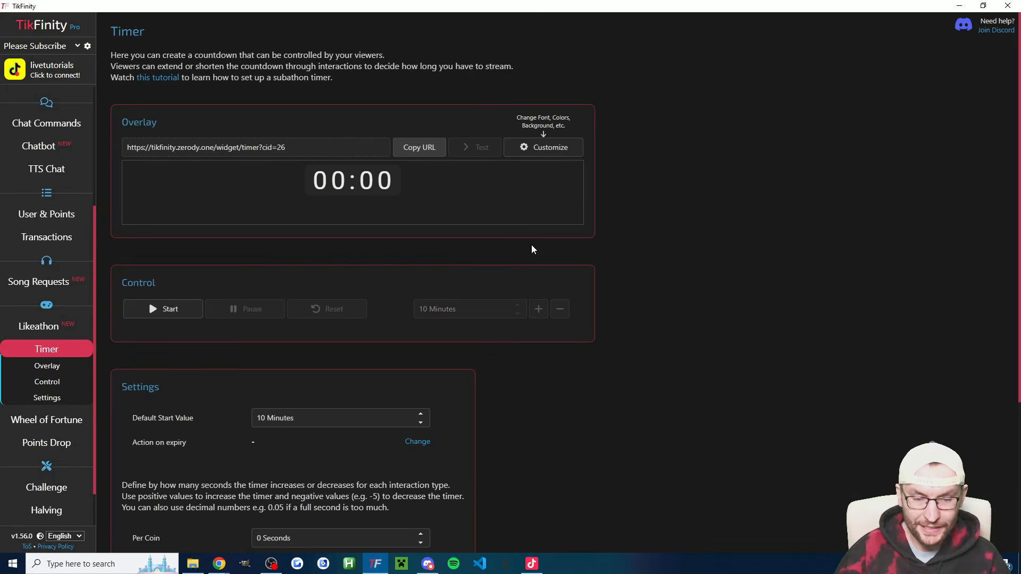
# - Switch to TikFinity, start the countdown timer and look over how many seconds each interaction type adds, including the Per Subscribe value
pyautogui.click(163, 309)
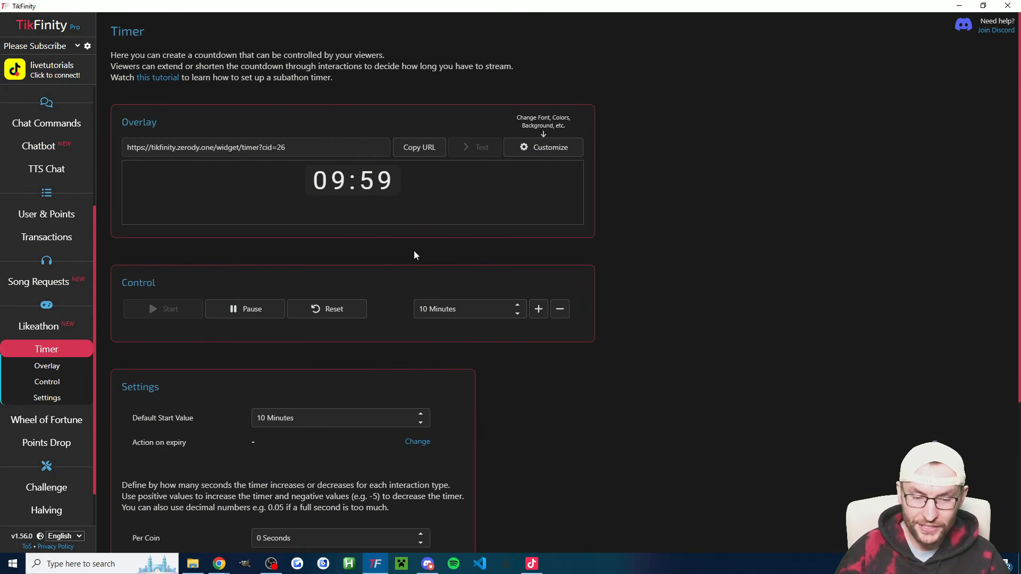
pyautogui.scroll(-4, 675, 286)
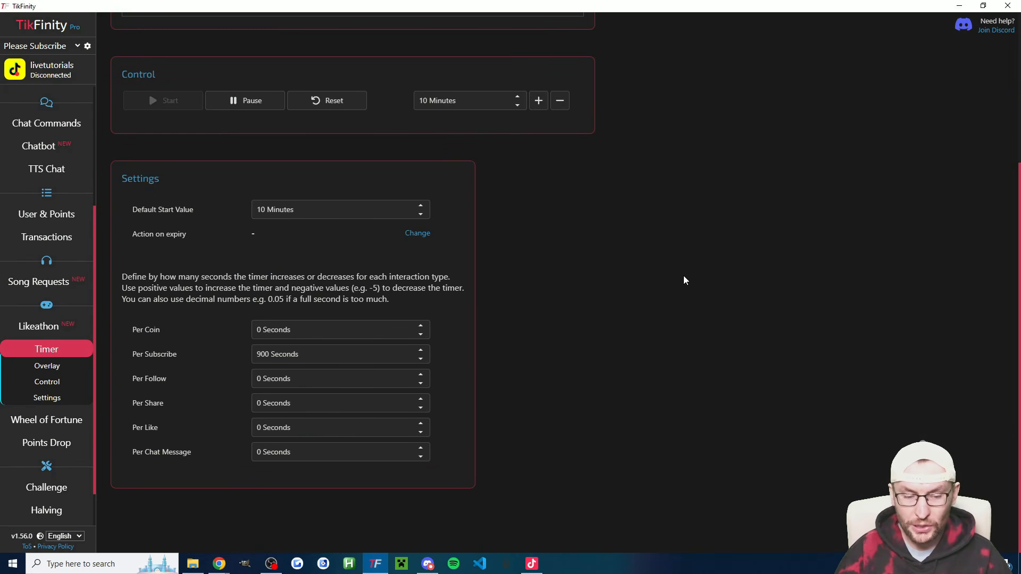
pyautogui.moveTo(314, 355); pyautogui.dragTo(256, 355)
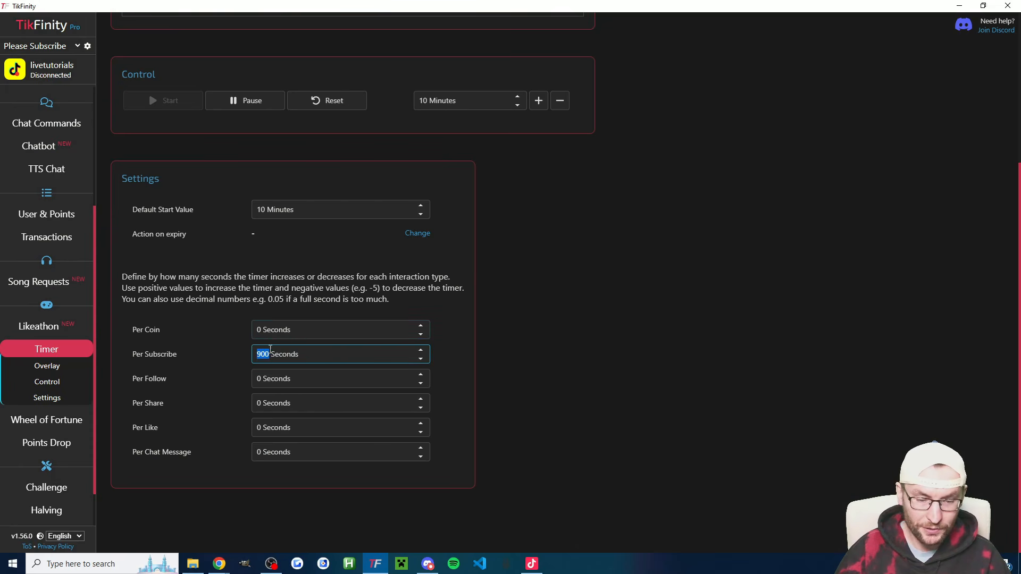
pyautogui.click(666, 355)
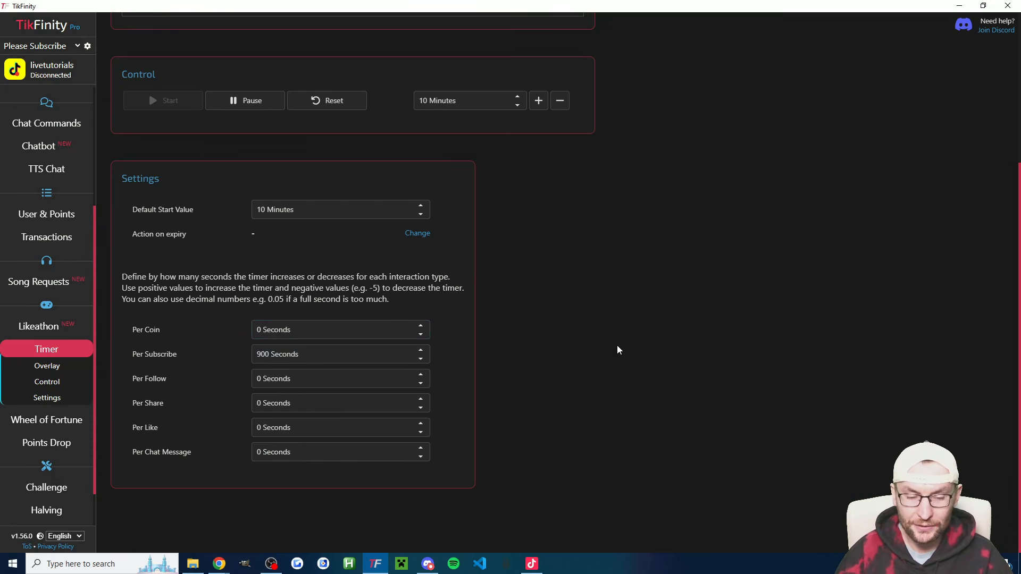
pyautogui.scroll(4, 612, 345)
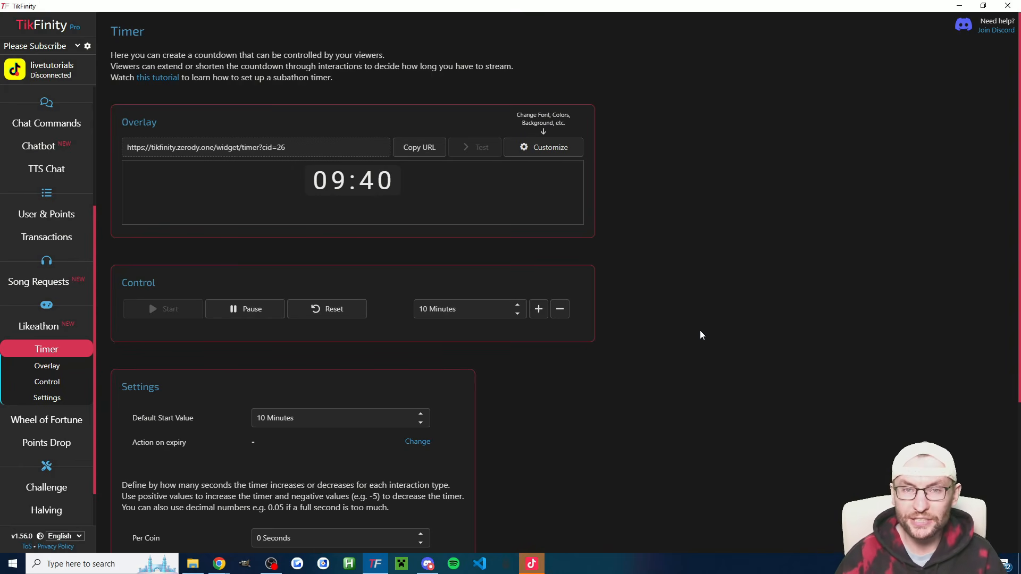
pyautogui.scroll(-2, 698, 284)
pyautogui.scroll(-1, 699, 284)
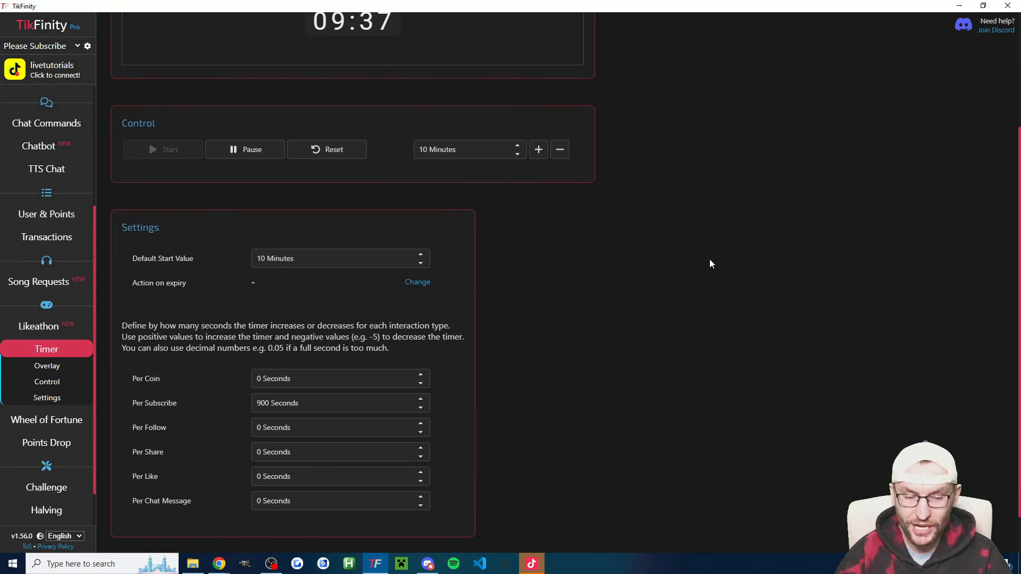
pyautogui.scroll(3, 687, 303)
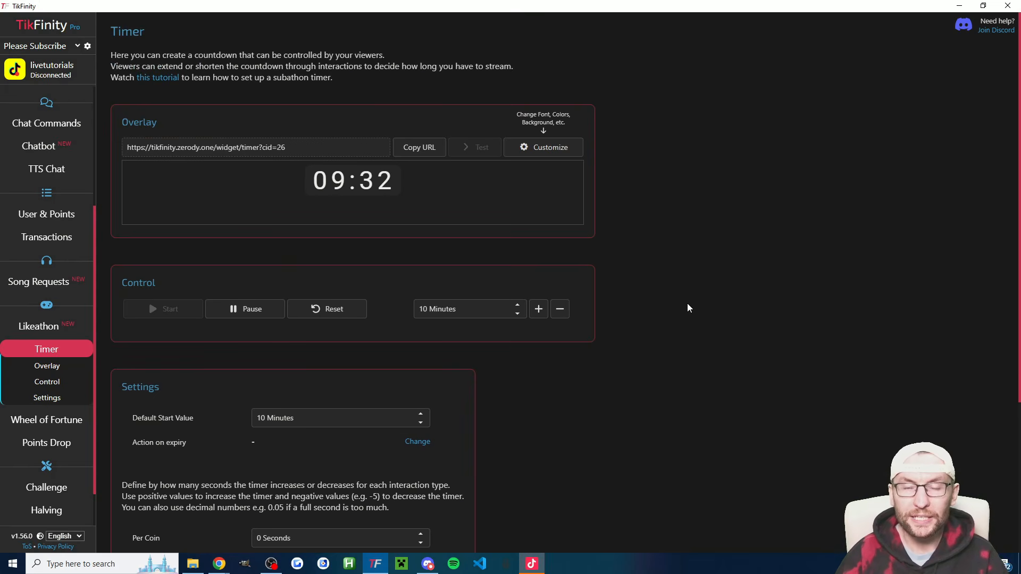